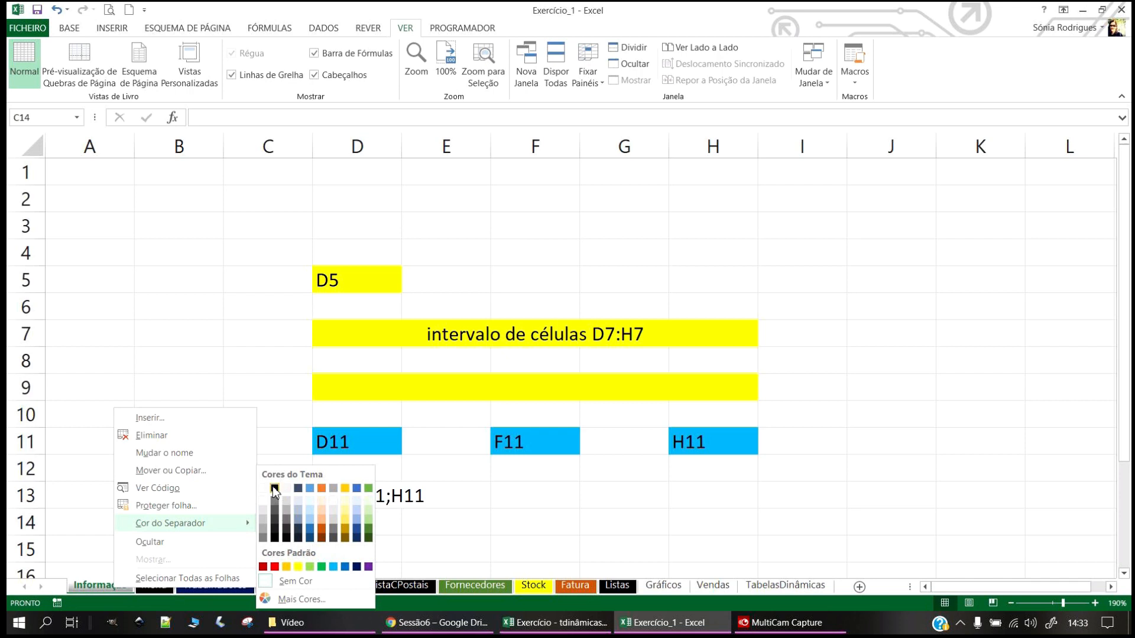
# Step: Flip between the Informação and Menu sheets, ending on Menu
pyautogui.click(160, 590)
pyautogui.click(107, 588)
pyautogui.click(151, 590)
pyautogui.click(108, 588)
pyautogui.click(149, 588)
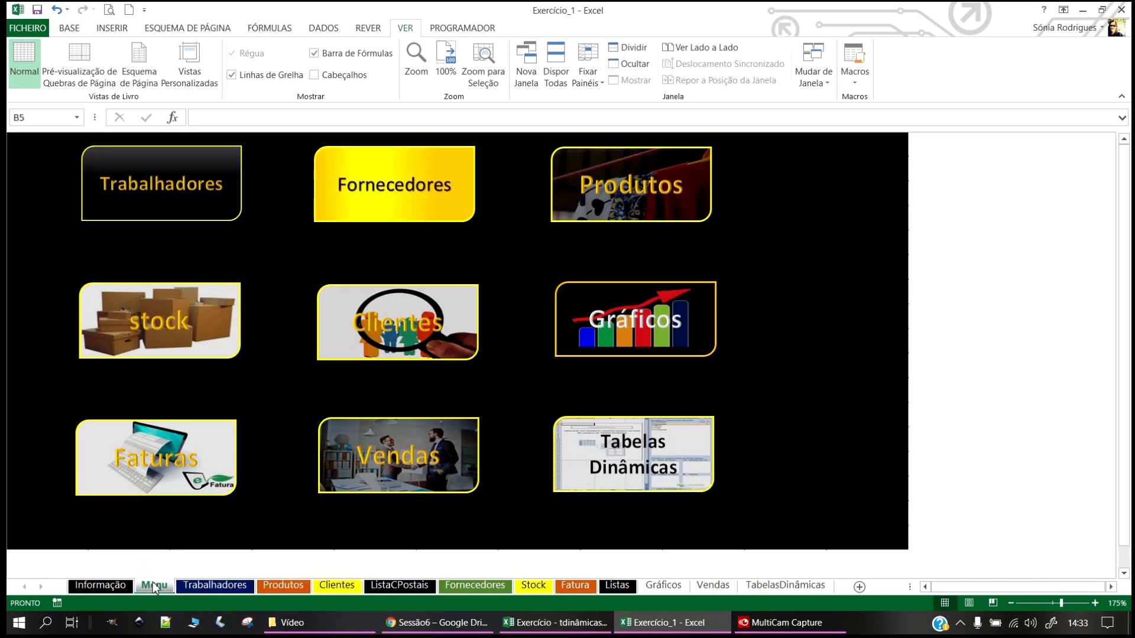
# Step: Look through the ListaCPostais postal-code list
pyautogui.click(398, 588)
pyautogui.click(421, 460)
pyautogui.scroll(20, 449, 473)
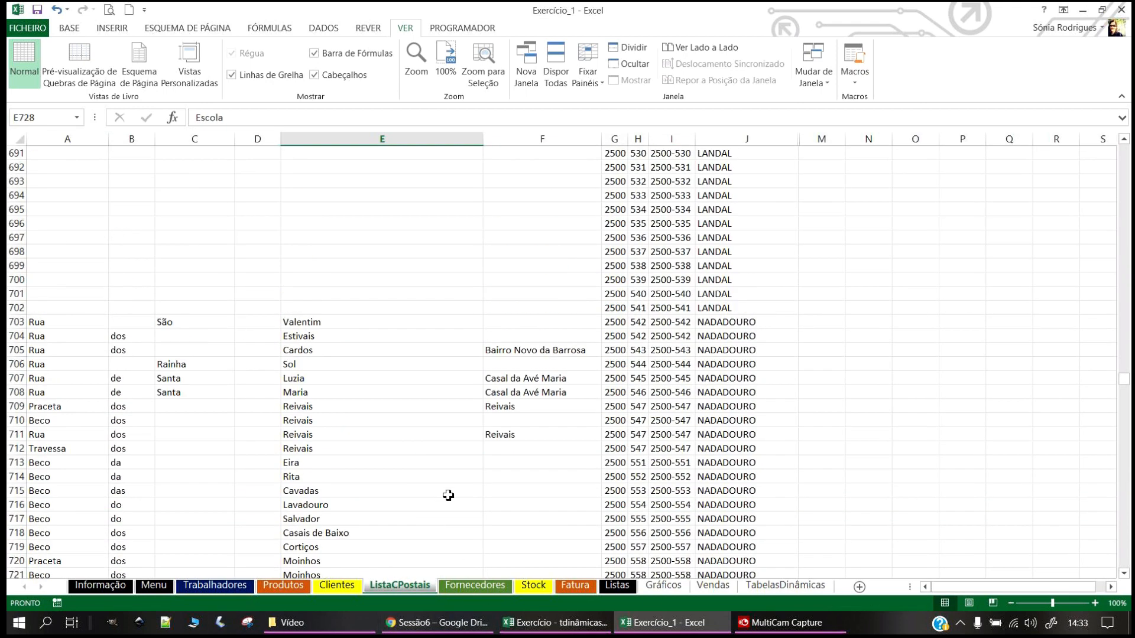
pyautogui.moveTo(1123, 365); pyautogui.dragTo(1116, 127)
# Step: Colour the Trabalhadores sheet tab yellow
pyautogui.click(336, 588)
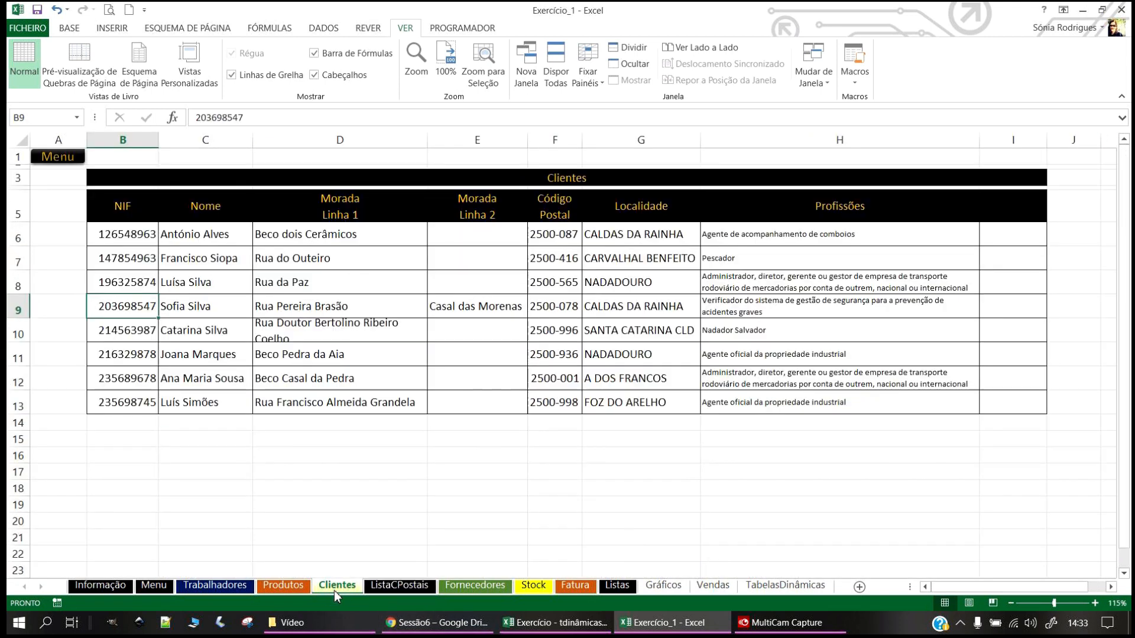
pyautogui.click(208, 584)
pyautogui.click(154, 585)
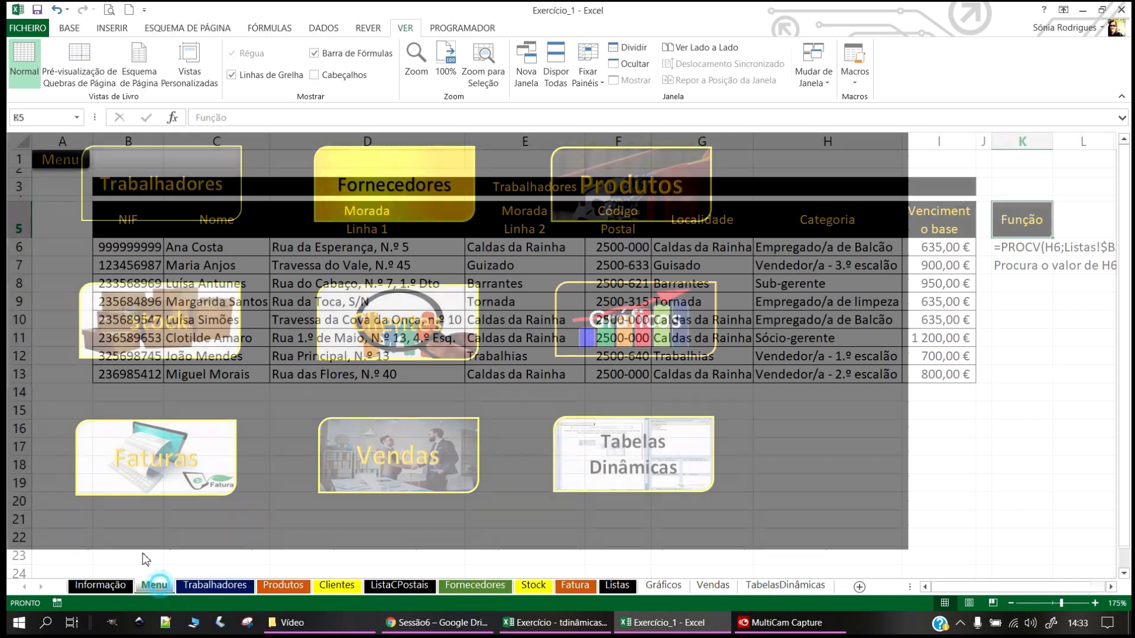
pyautogui.click(216, 585)
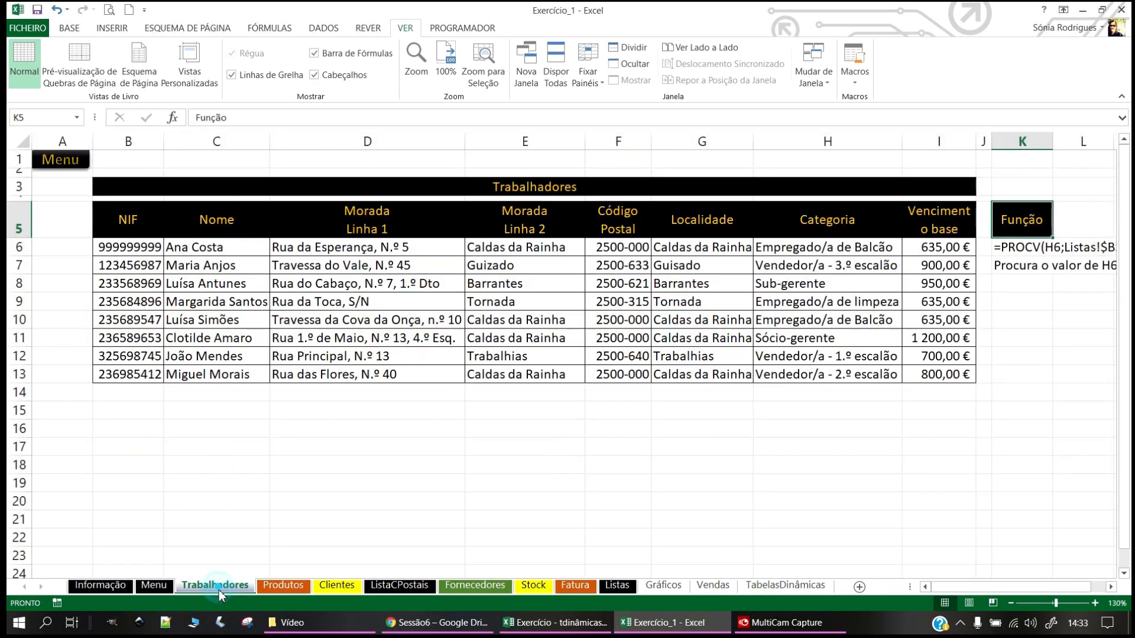
pyautogui.rightClick(218, 586)
pyautogui.moveTo(278, 524)
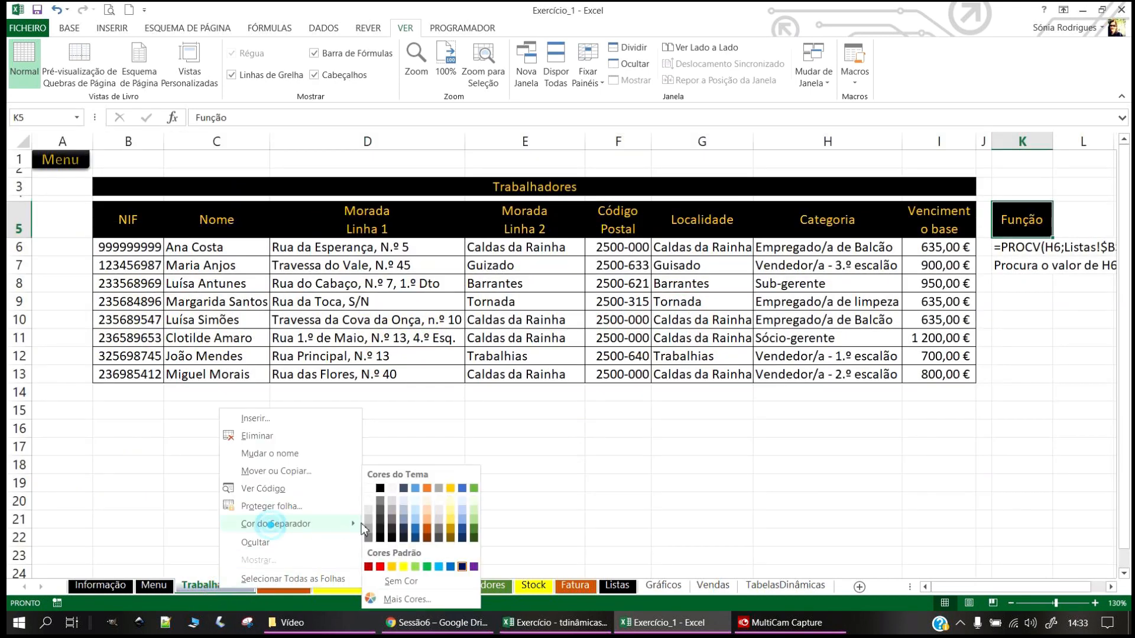
pyautogui.click(397, 570)
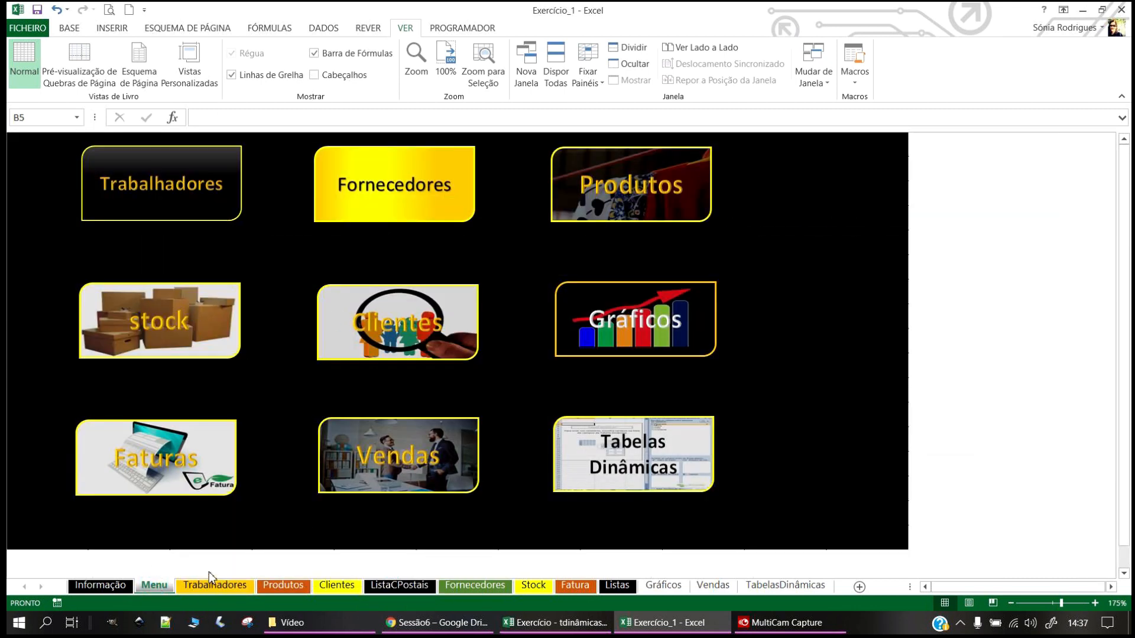
# Step: Move the Fornecedores tab between Trabalhadores and Produtos and colour it yellow
pyautogui.click(210, 584)
pyautogui.click(154, 585)
pyautogui.click(207, 585)
pyautogui.click(278, 586)
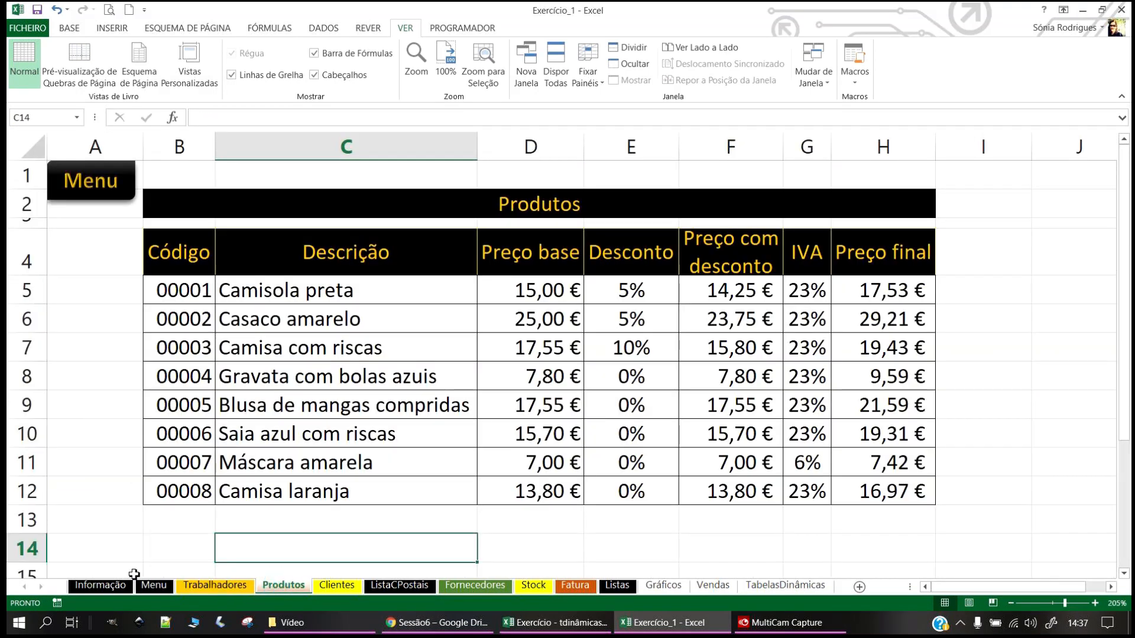
pyautogui.click(155, 585)
pyautogui.moveTo(475, 586); pyautogui.dragTo(273, 587)
pyautogui.rightClick(273, 587)
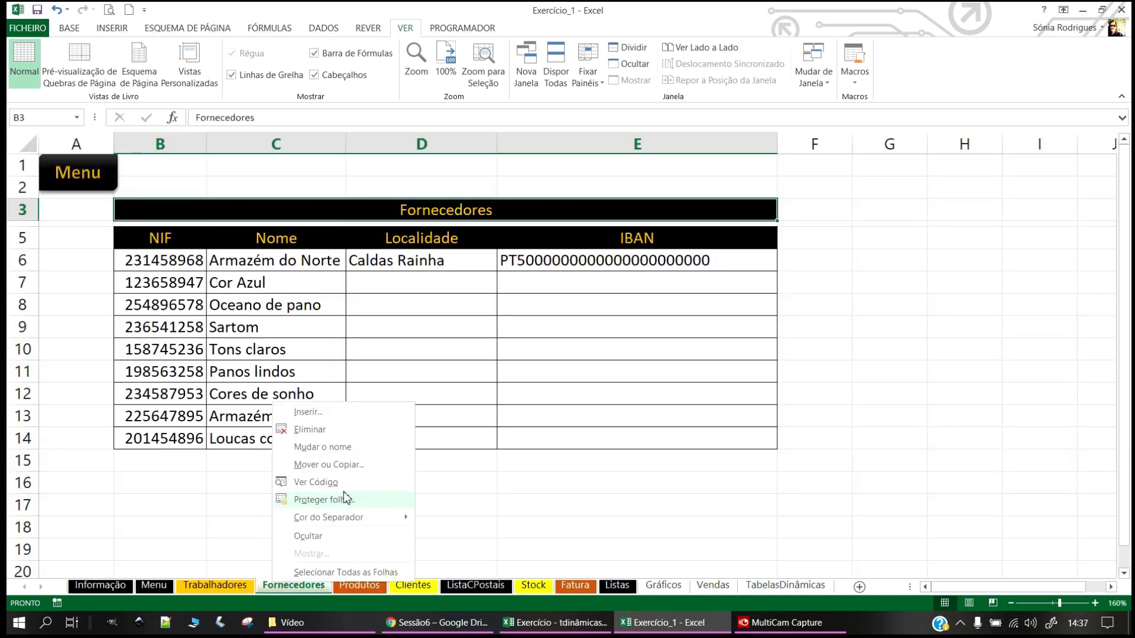
pyautogui.moveTo(343, 518)
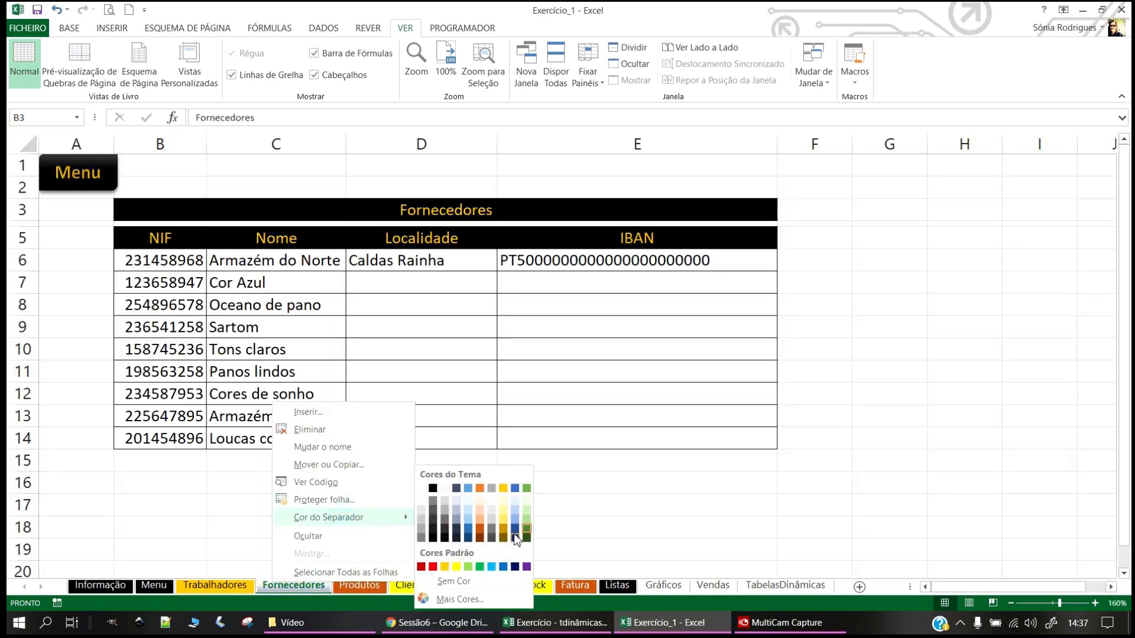
pyautogui.click(445, 568)
pyautogui.click(261, 532)
# Step: Colour the Produtos sheet tab yellow
pyautogui.click(222, 585)
pyautogui.click(287, 586)
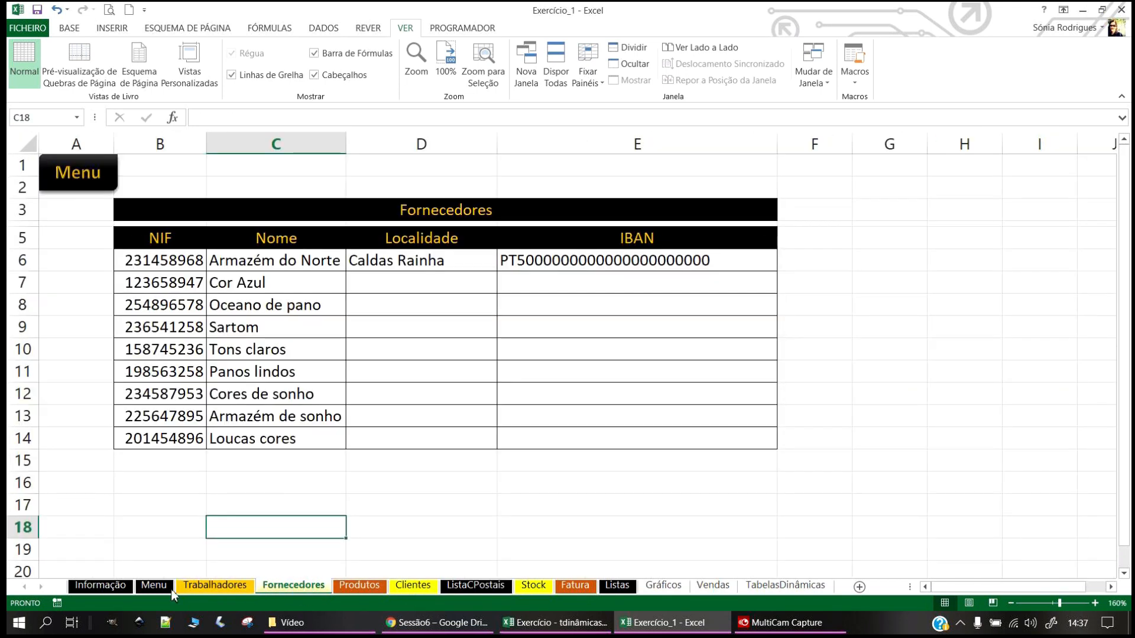
pyautogui.click(154, 585)
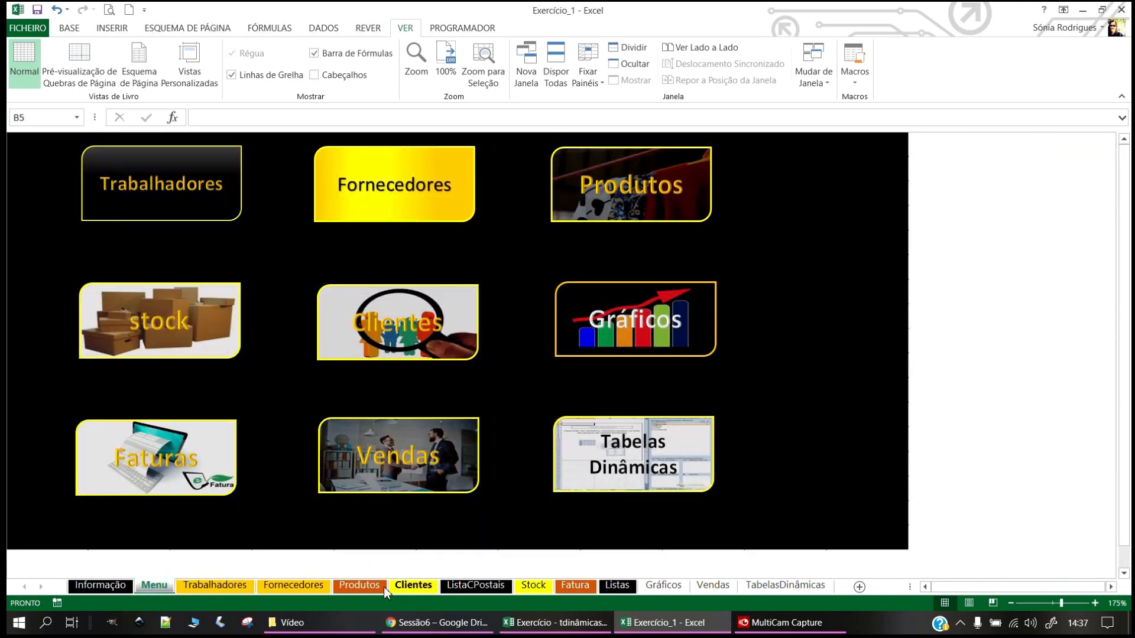
pyautogui.click(358, 585)
pyautogui.rightClick(360, 586)
pyautogui.moveTo(440, 525)
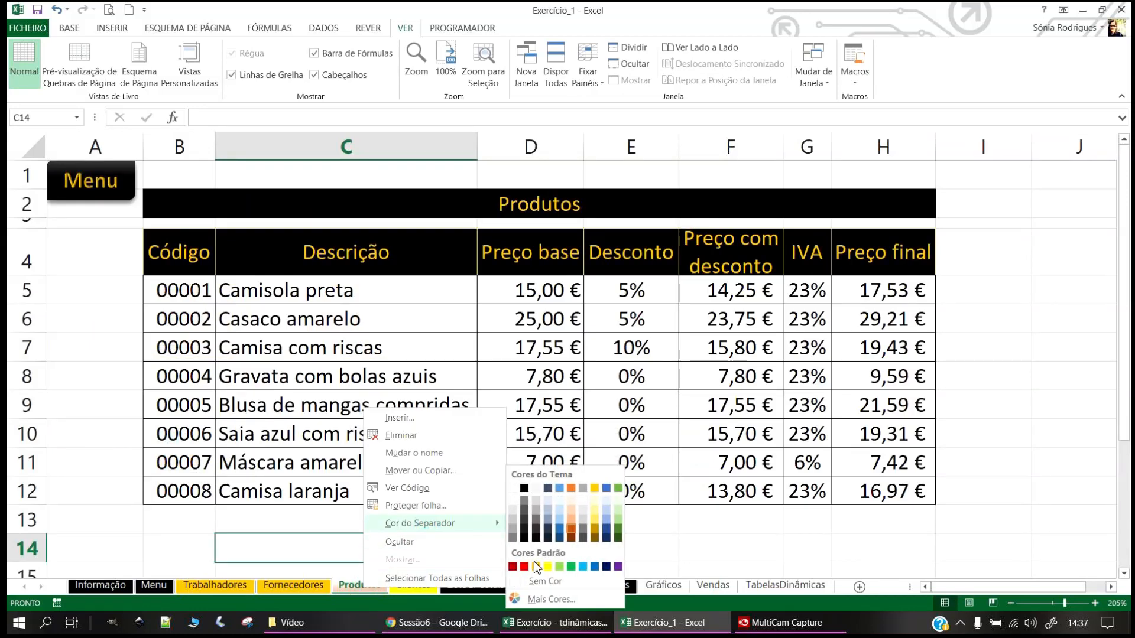
pyautogui.click(537, 566)
# Step: Move the Stock tab between Produtos and Clientes and colour it yellow
pyautogui.click(154, 586)
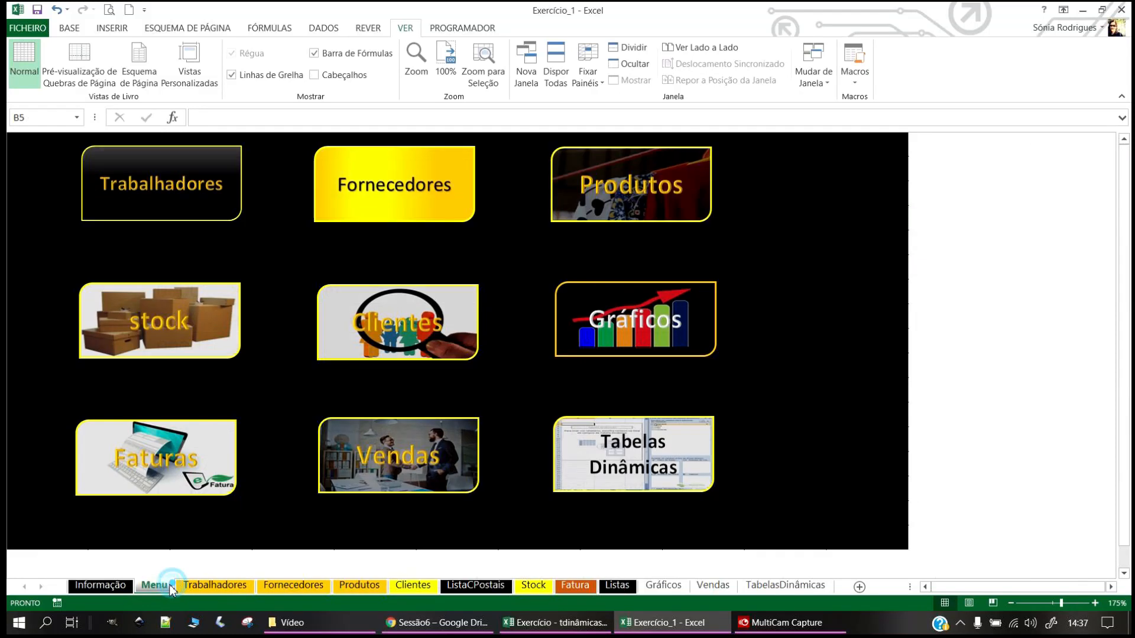
pyautogui.click(534, 585)
pyautogui.moveTo(390, 569); pyautogui.dragTo(397, 575)
pyautogui.rightClick(406, 572)
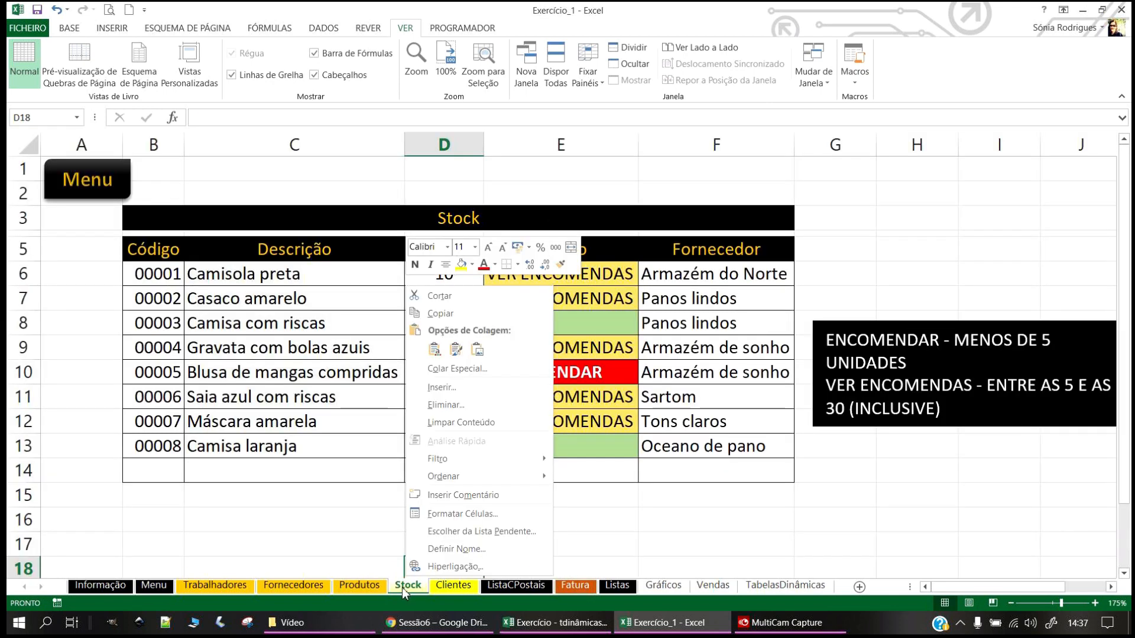
pyautogui.rightClick(403, 587)
pyautogui.click(459, 526)
pyautogui.click(573, 568)
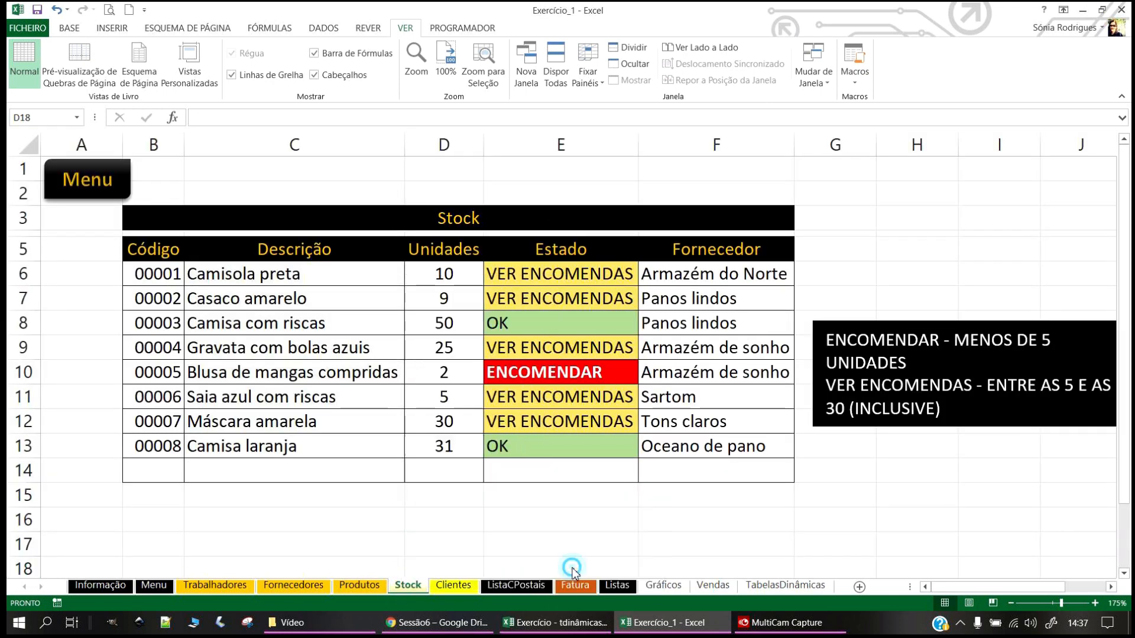
# Step: Colour the Clientes tab yellow and open the ListaCPostais sheet
pyautogui.click(159, 586)
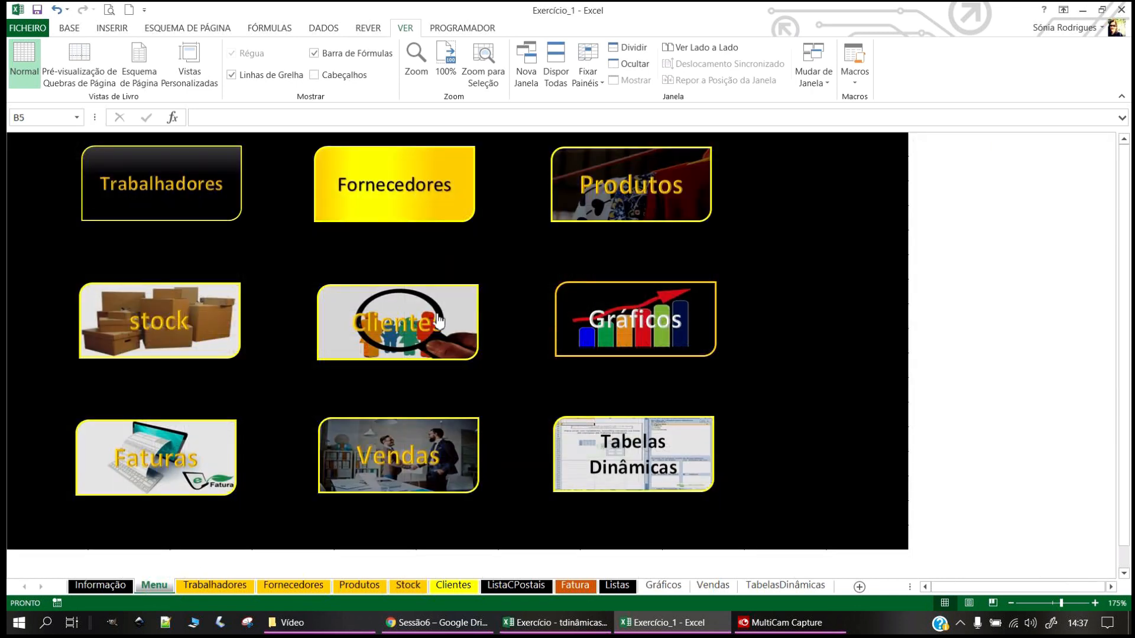
pyautogui.rightClick(448, 586)
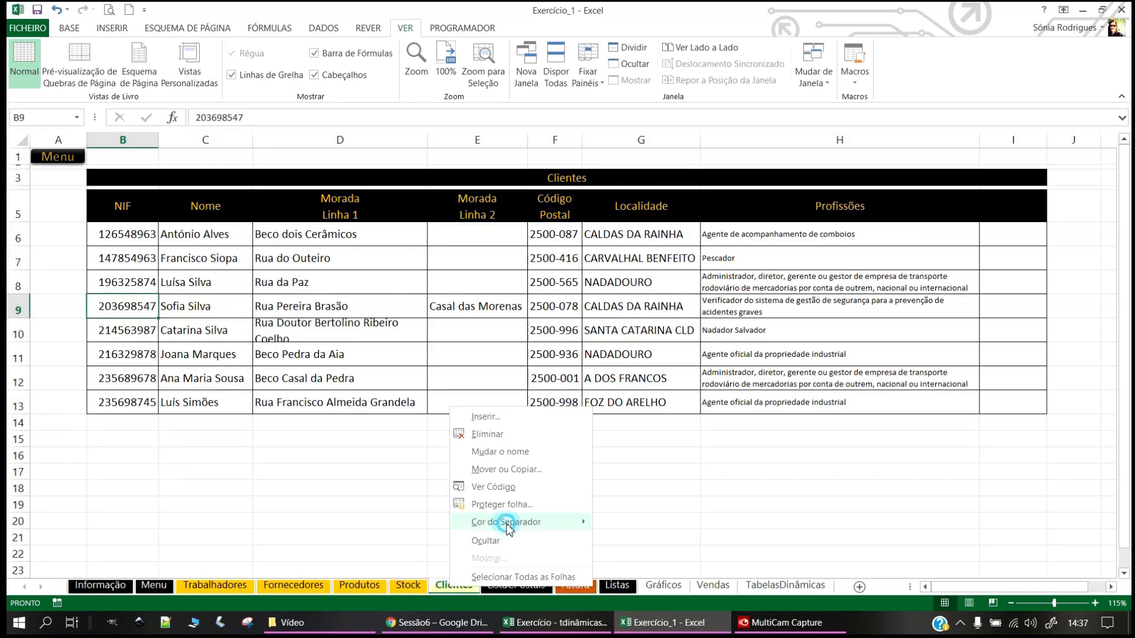
pyautogui.moveTo(520, 522)
pyautogui.click(622, 567)
pyautogui.click(449, 503)
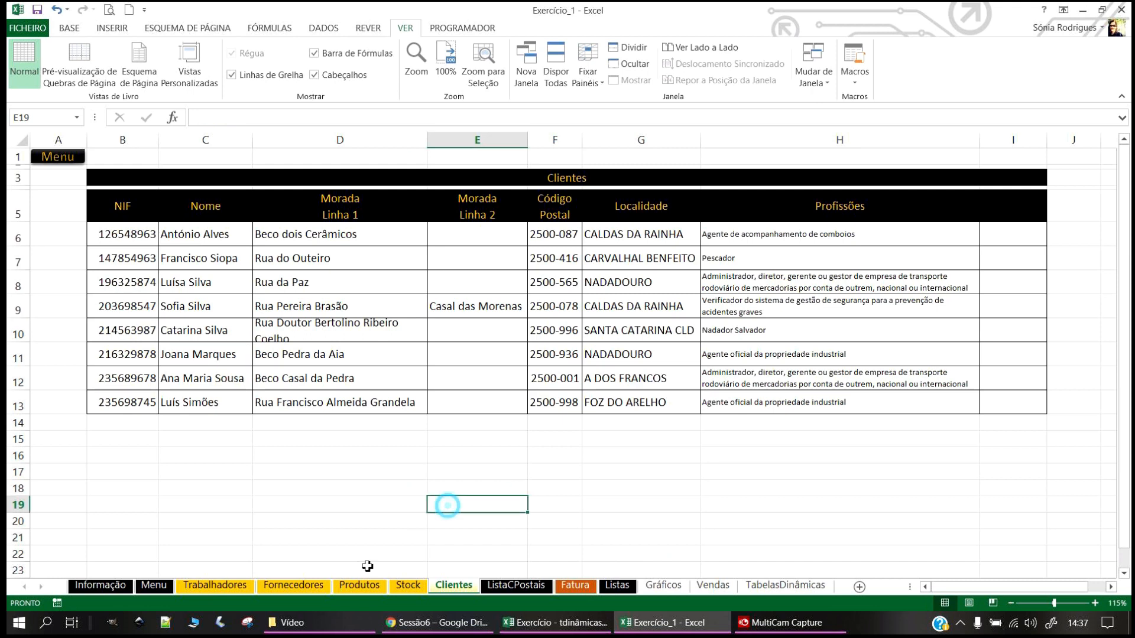
pyautogui.click(162, 591)
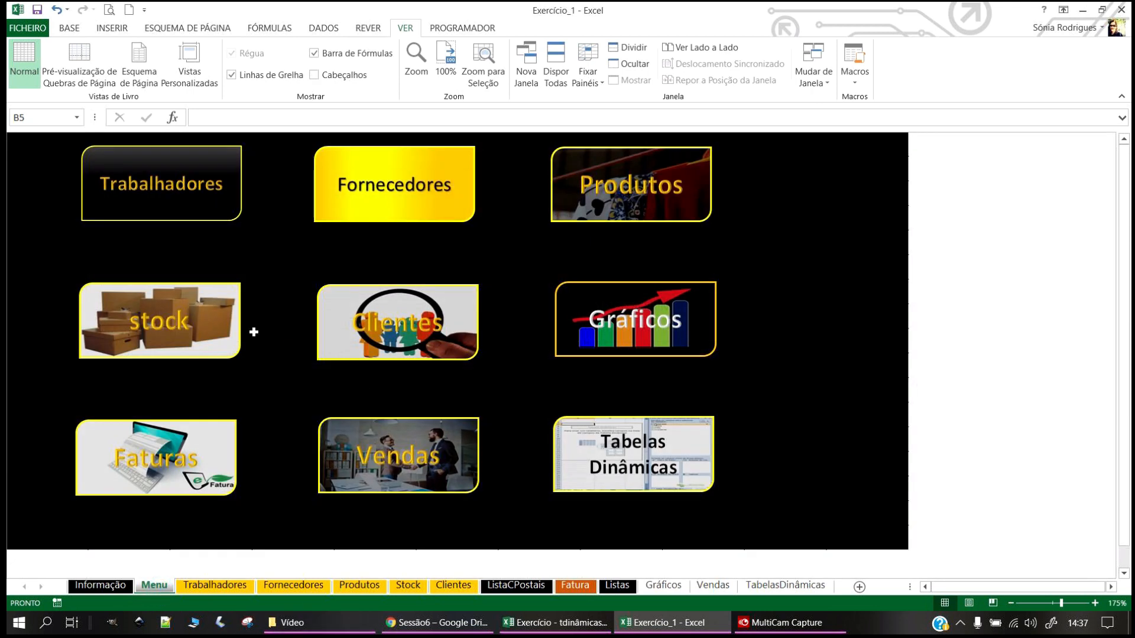
pyautogui.click(516, 585)
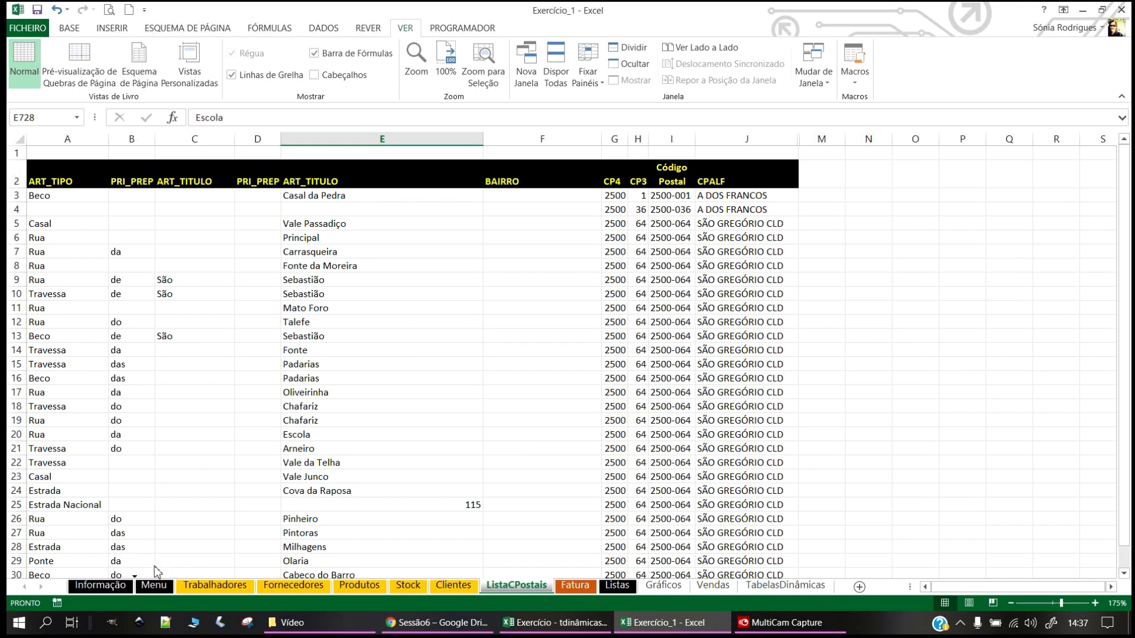
# Step: Place ListaCPostais between Informação and Menu, and Listas between Menu and Trabalhadores
pyautogui.moveTo(156, 572); pyautogui.dragTo(156, 572)
pyautogui.moveTo(616, 591); pyautogui.dragTo(268, 591)
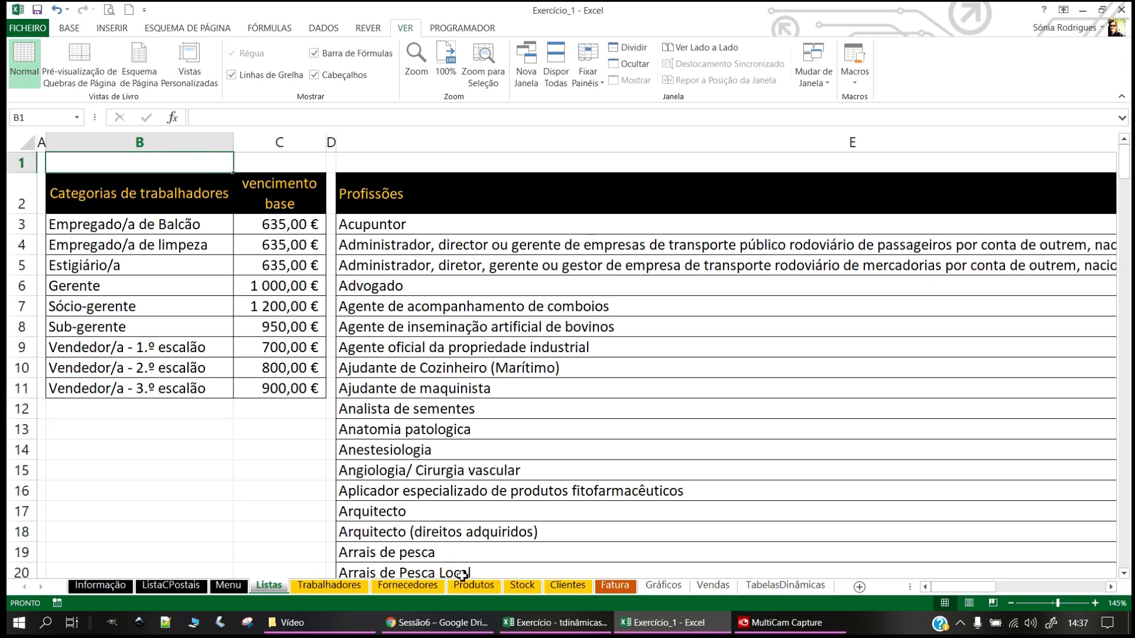
pyautogui.click(725, 334)
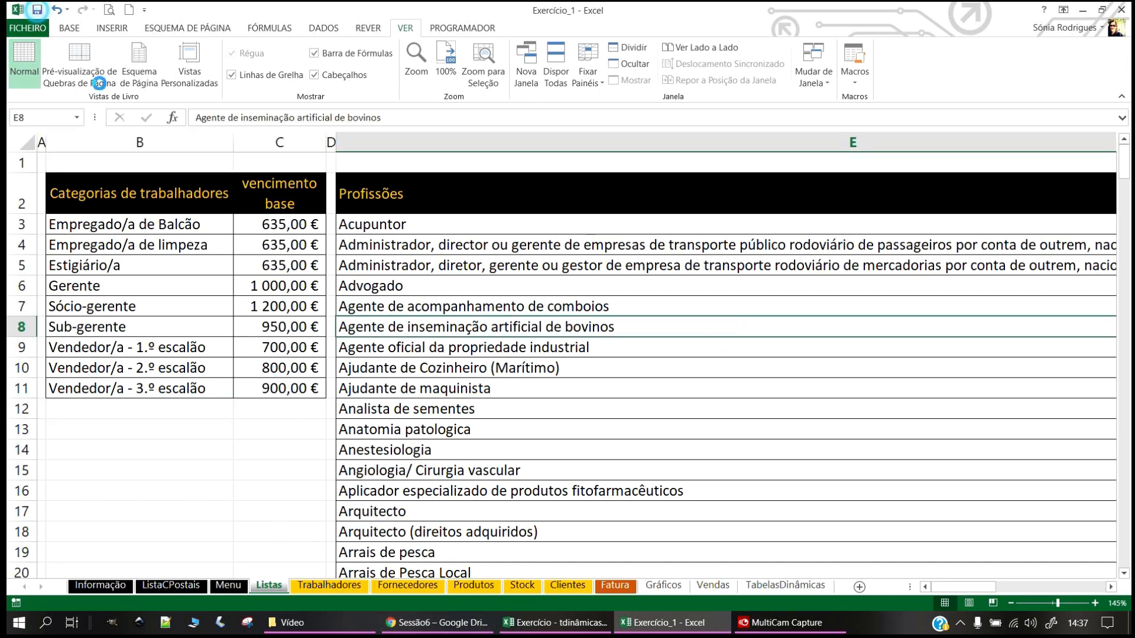
pyautogui.click(735, 427)
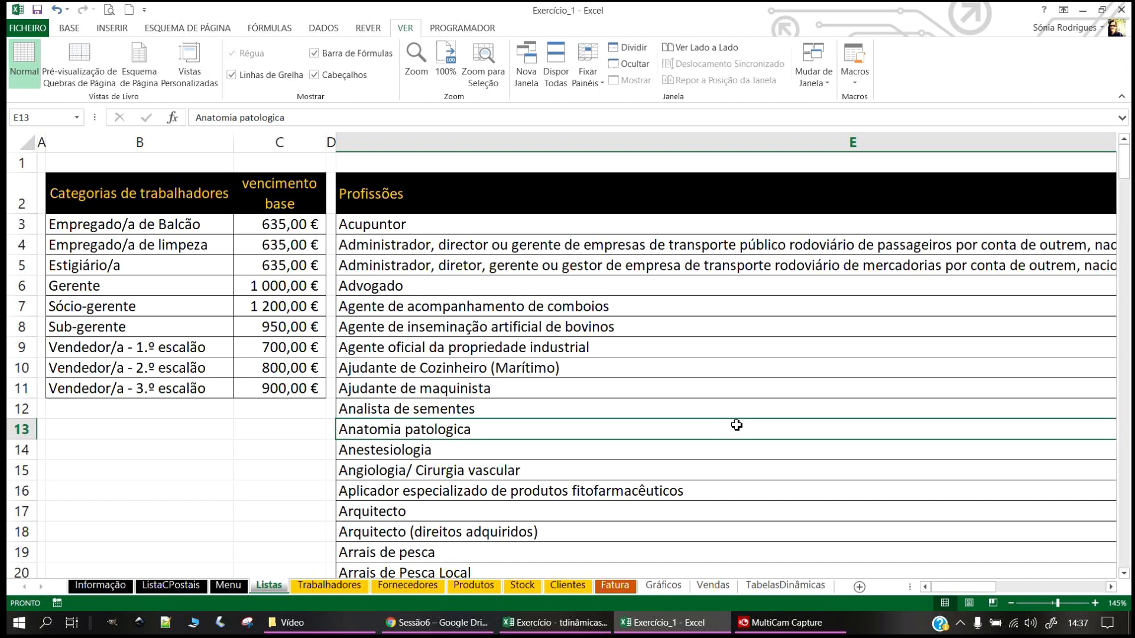
# Step: Drag the Fatura tab so it sits directly after Gráficos
pyautogui.click(610, 588)
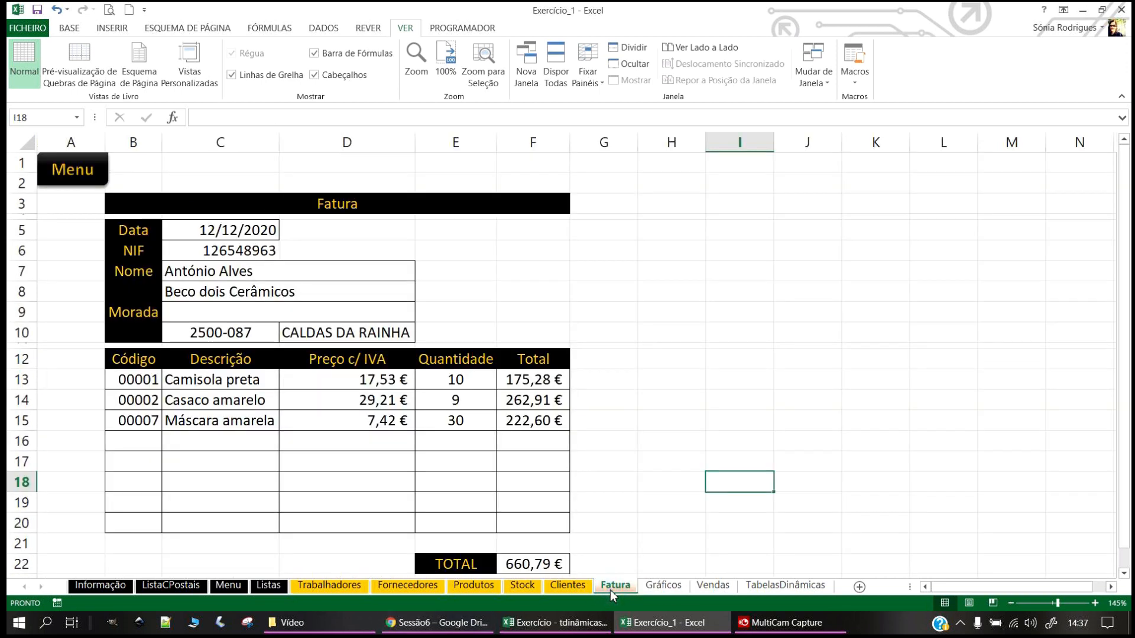
pyautogui.click(271, 587)
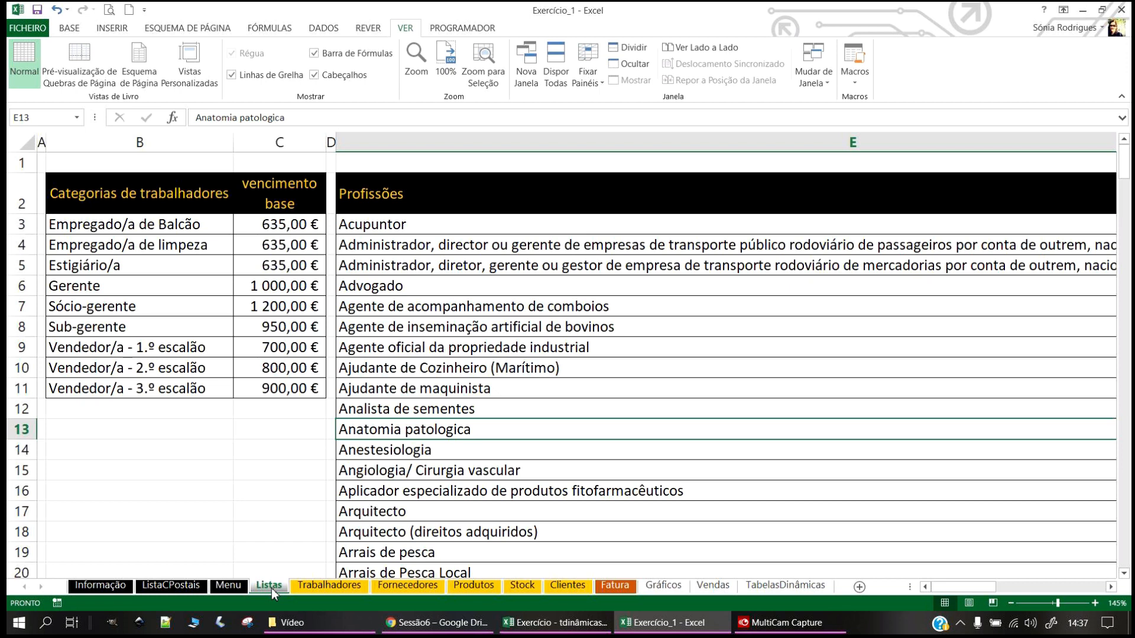
pyautogui.click(614, 586)
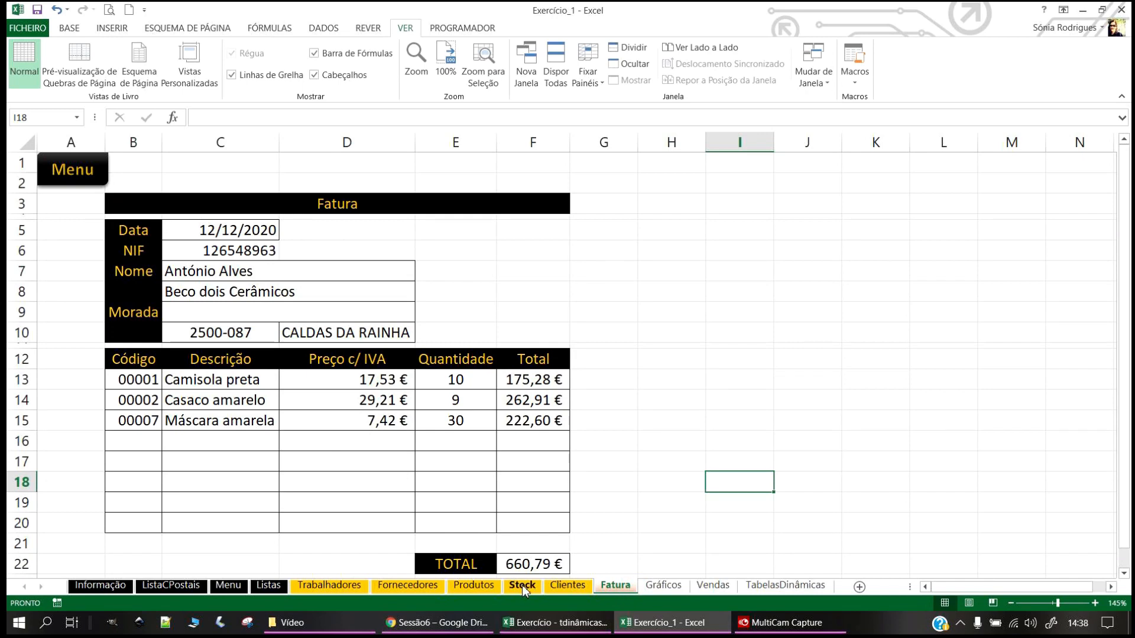
pyautogui.click(569, 587)
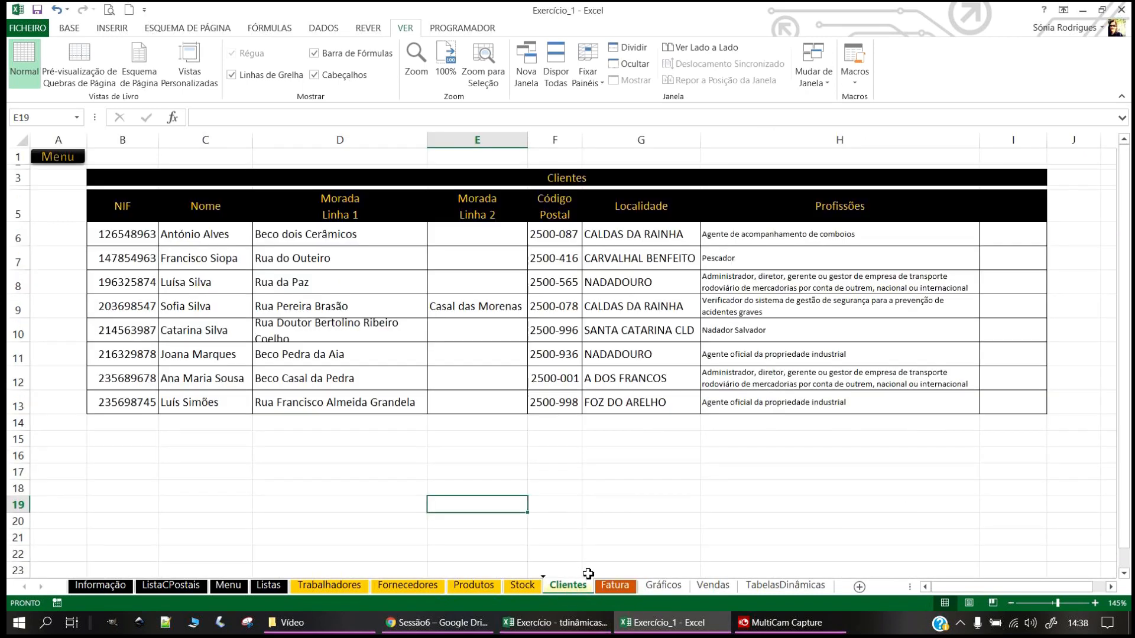
pyautogui.click(786, 587)
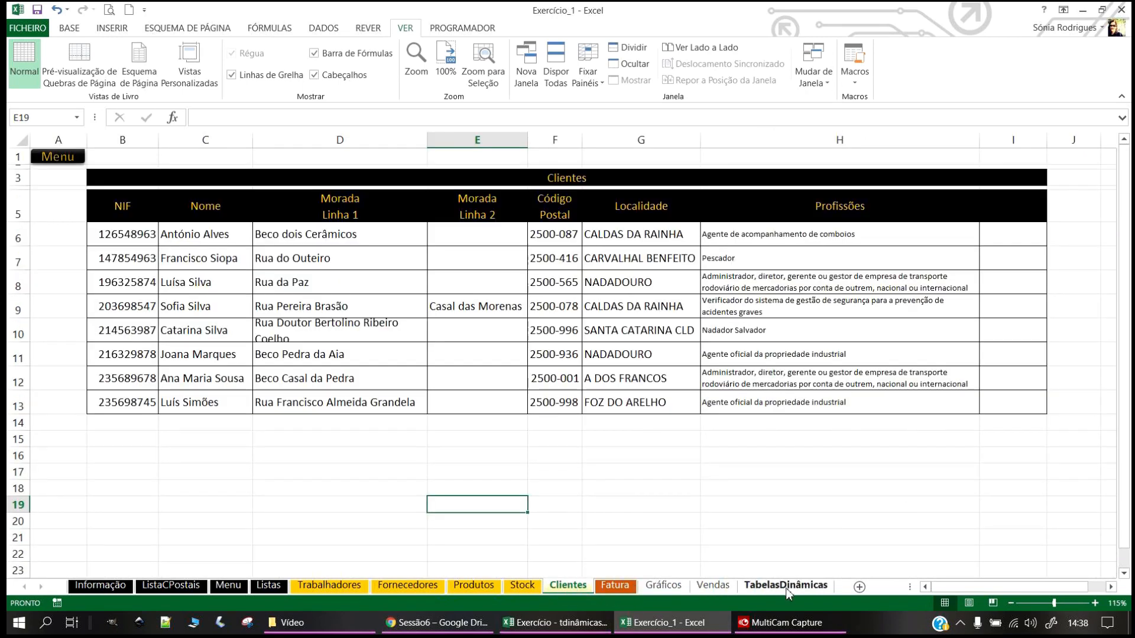
pyautogui.click(713, 587)
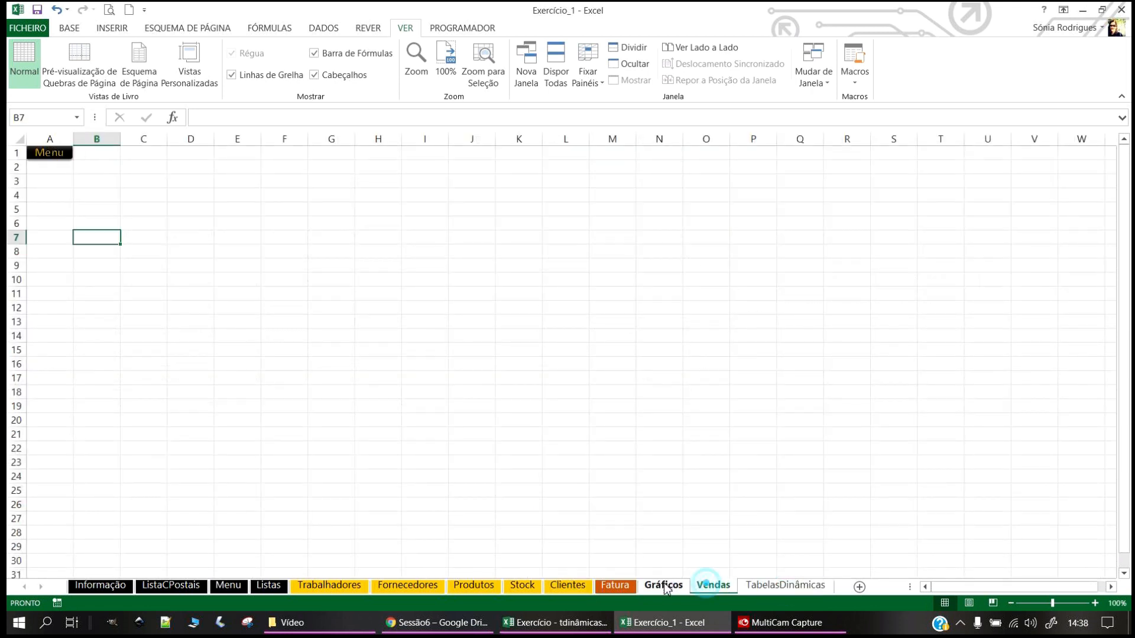
pyautogui.click(661, 587)
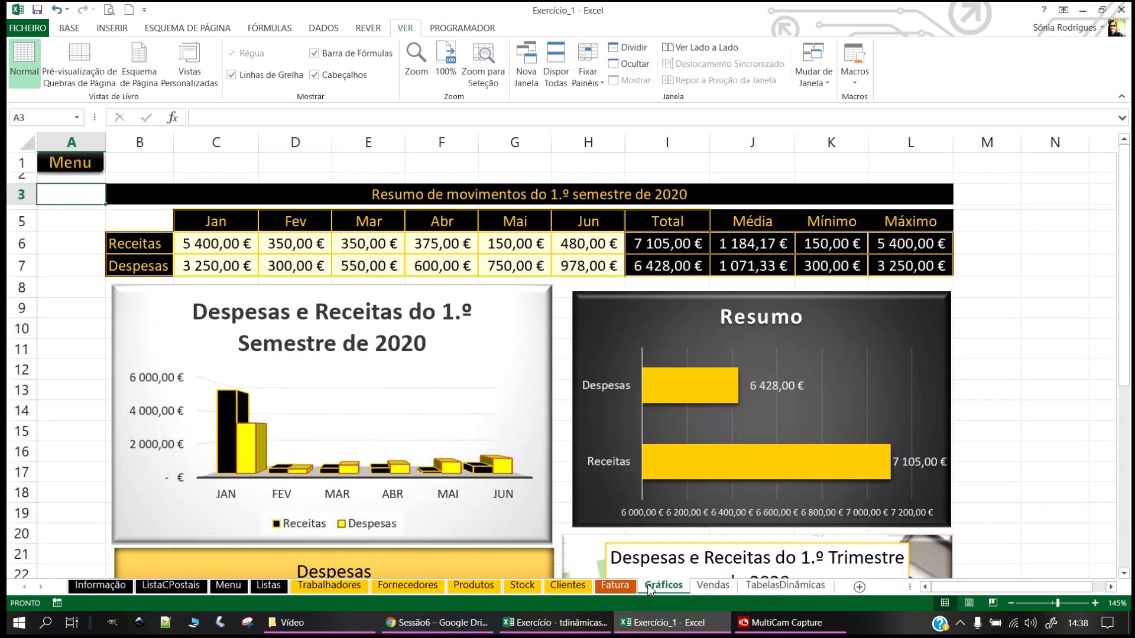
pyautogui.moveTo(611, 588); pyautogui.dragTo(696, 588)
# Step: Check the new order across Gráficos, Fatura, Vendas and TabelasDinâmicas, ending on Gráficos
pyautogui.click(632, 588)
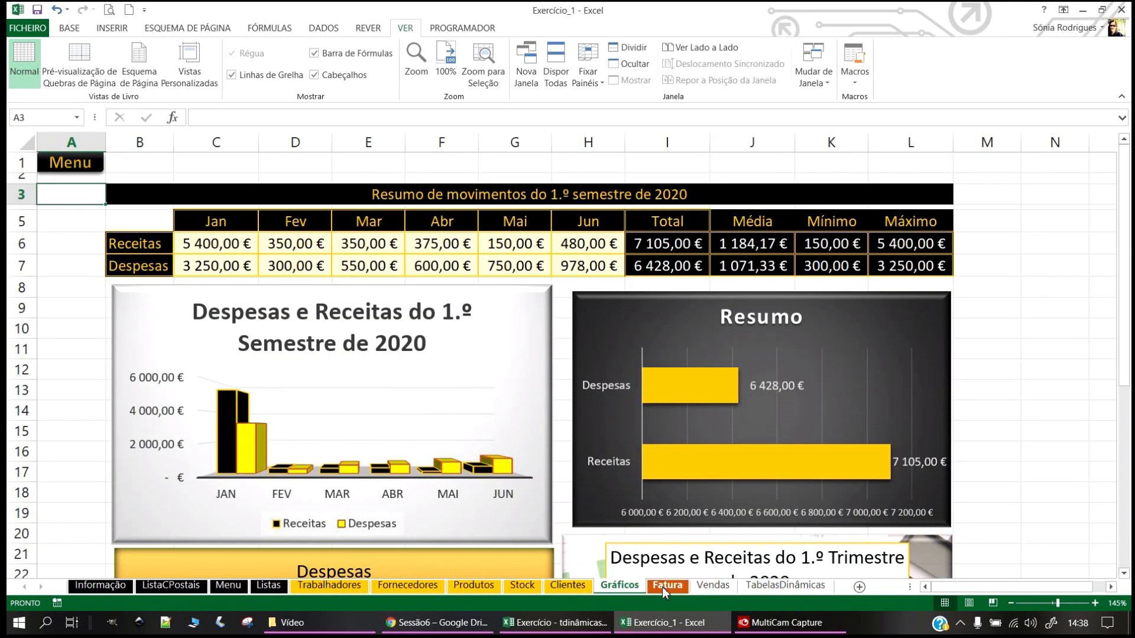
pyautogui.click(679, 587)
pyautogui.click(713, 587)
pyautogui.click(783, 589)
pyautogui.click(619, 587)
# Step: Colour the Gráficos and Fatura sheet tabs green
pyautogui.rightClick(622, 587)
pyautogui.moveTo(670, 523)
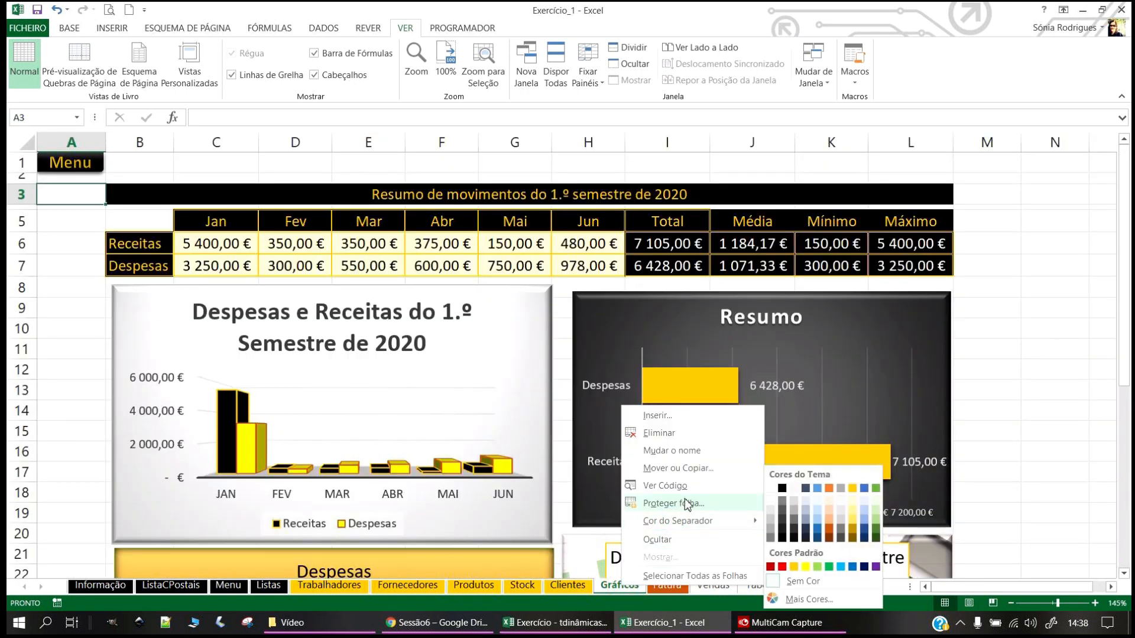
pyautogui.click(825, 567)
pyautogui.click(669, 587)
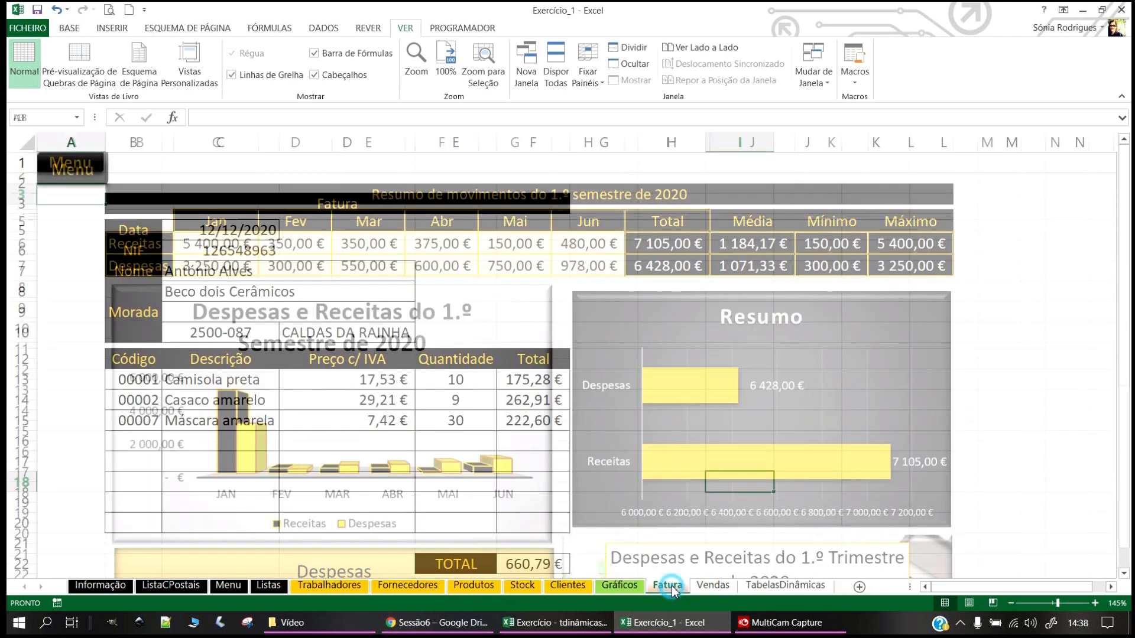
pyautogui.rightClick(670, 587)
pyautogui.moveTo(733, 522)
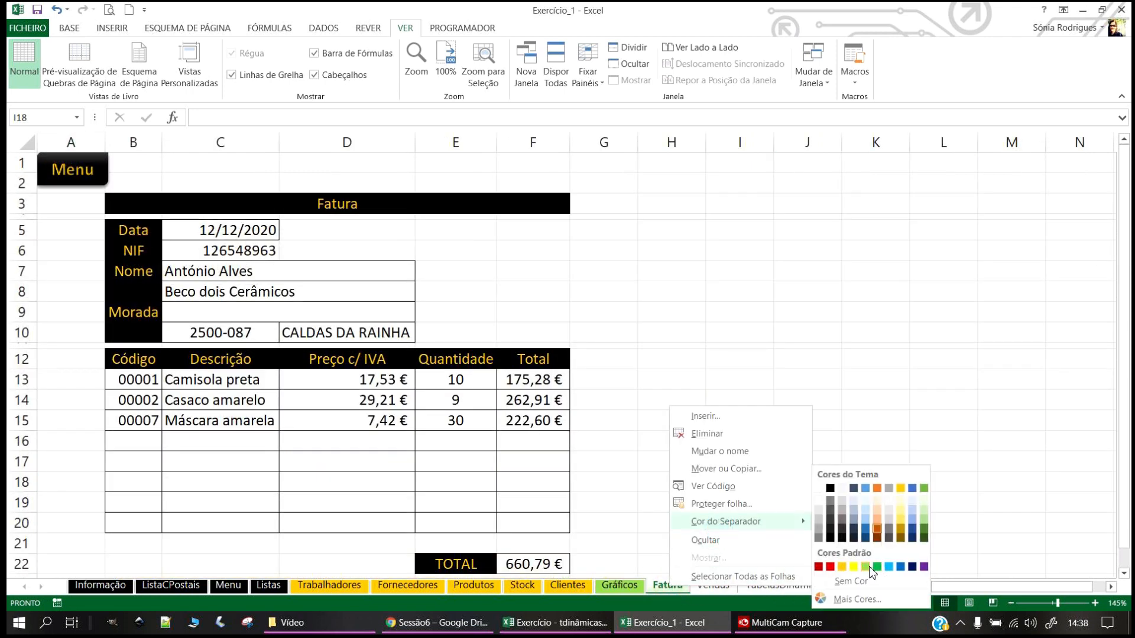
pyautogui.click(870, 568)
# Step: Colour Vendas green and TabelasDinâmicas light green, then insert a new blank sheet Folha4
pyautogui.rightClick(708, 581)
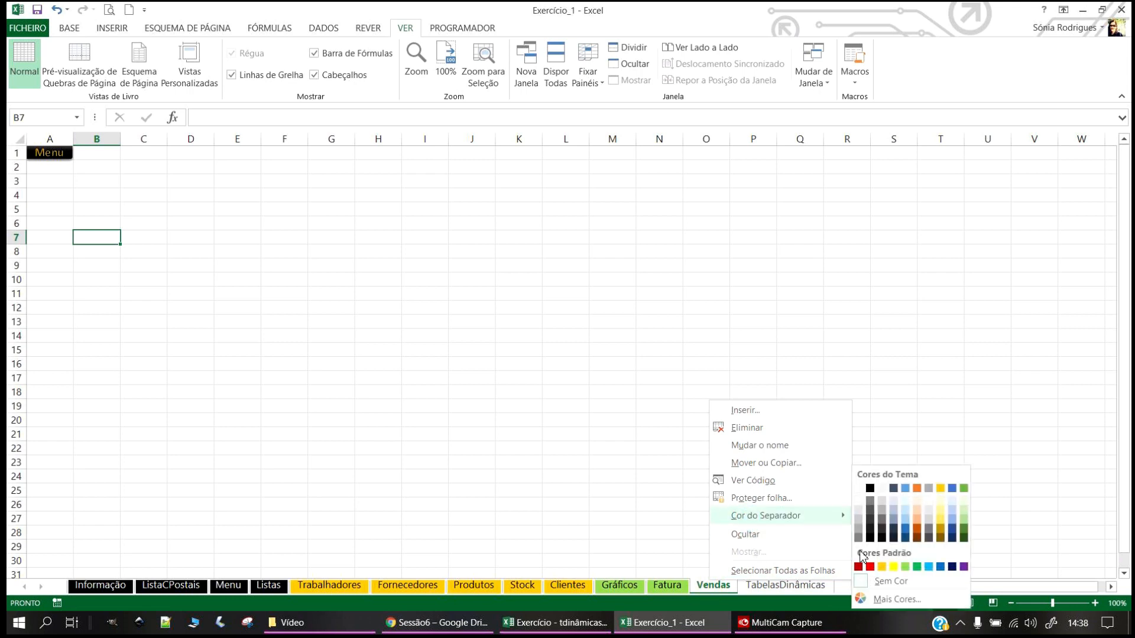
pyautogui.click(900, 569)
pyautogui.rightClick(753, 586)
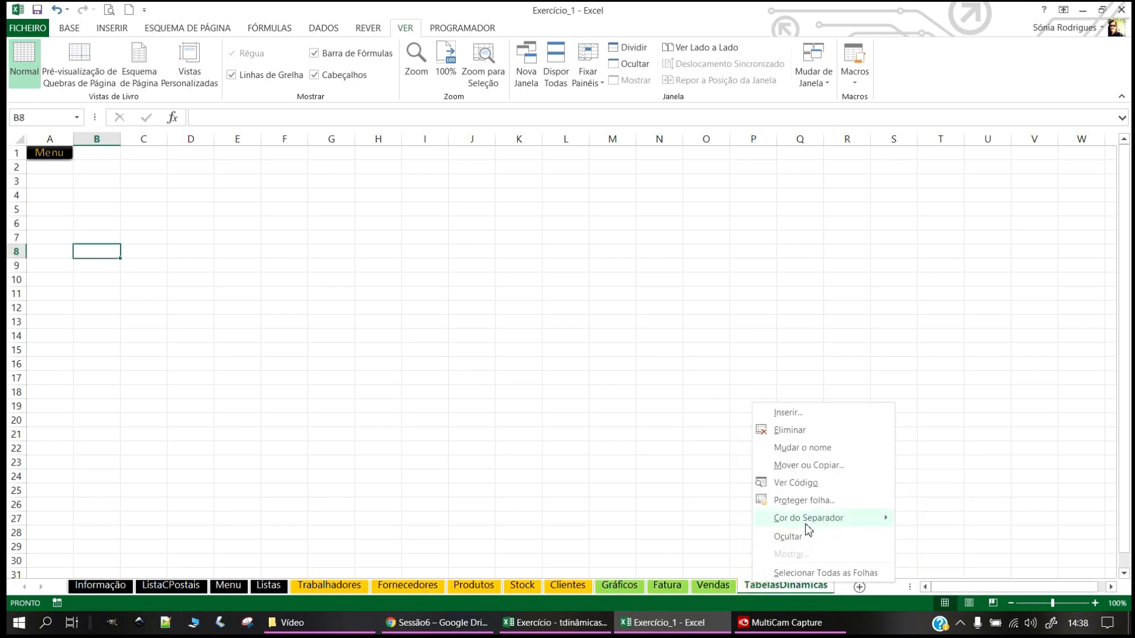
pyautogui.moveTo(804, 519)
pyautogui.click(948, 568)
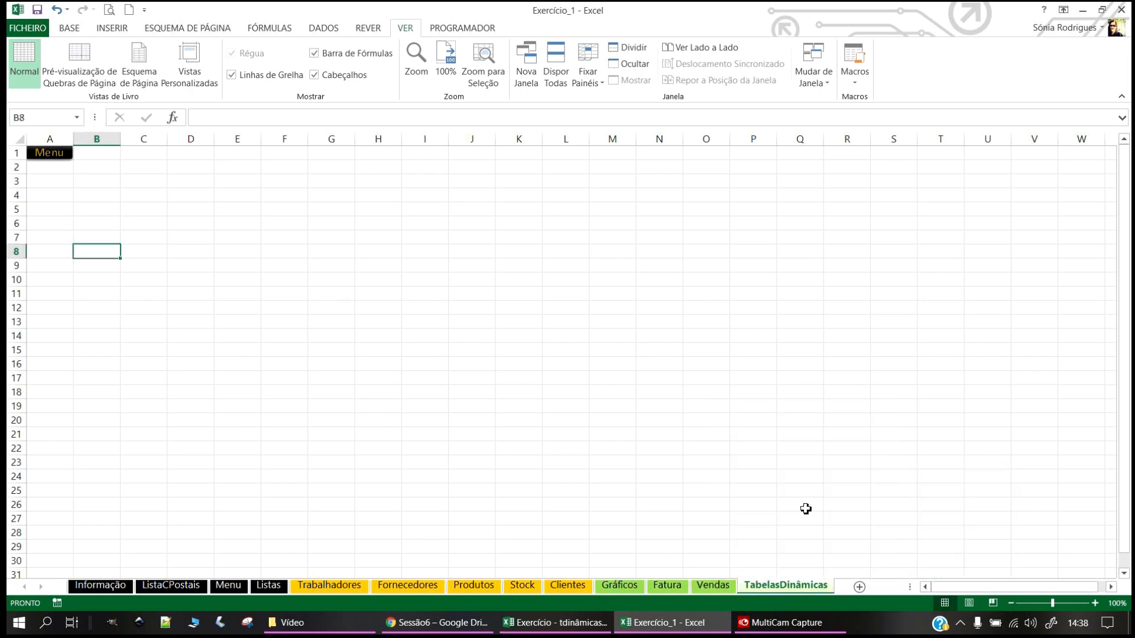
pyautogui.click(800, 504)
pyautogui.click(858, 586)
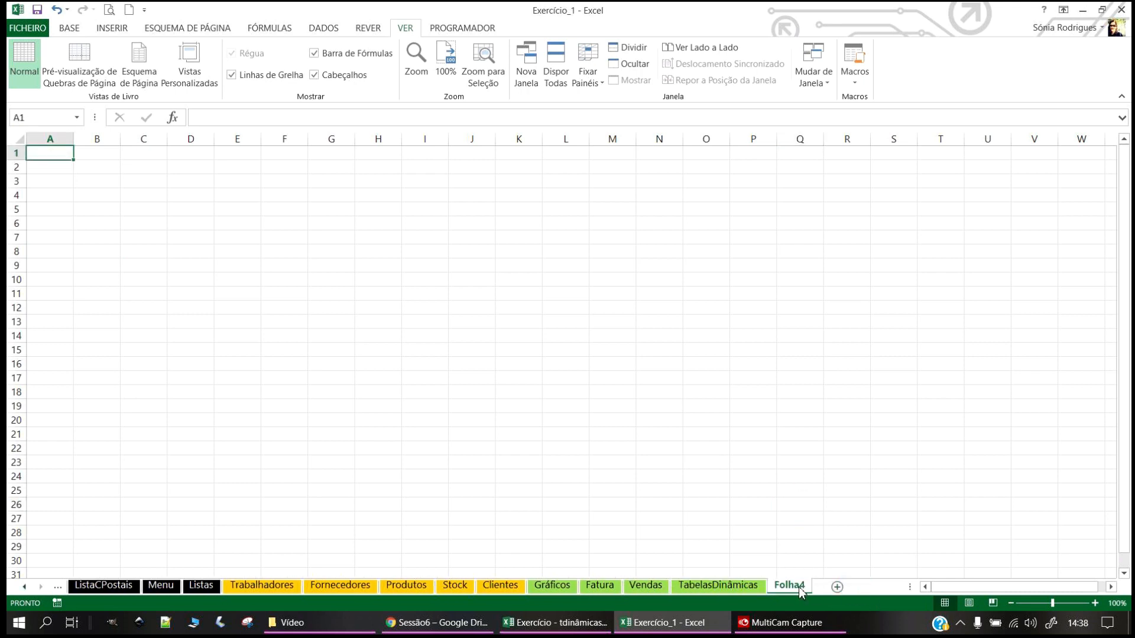
# Step: Rename Folha4 to 'Passwords' and give its tab a black colour
pyautogui.doubleClick(790, 585)
pyautogui.write('Pa')
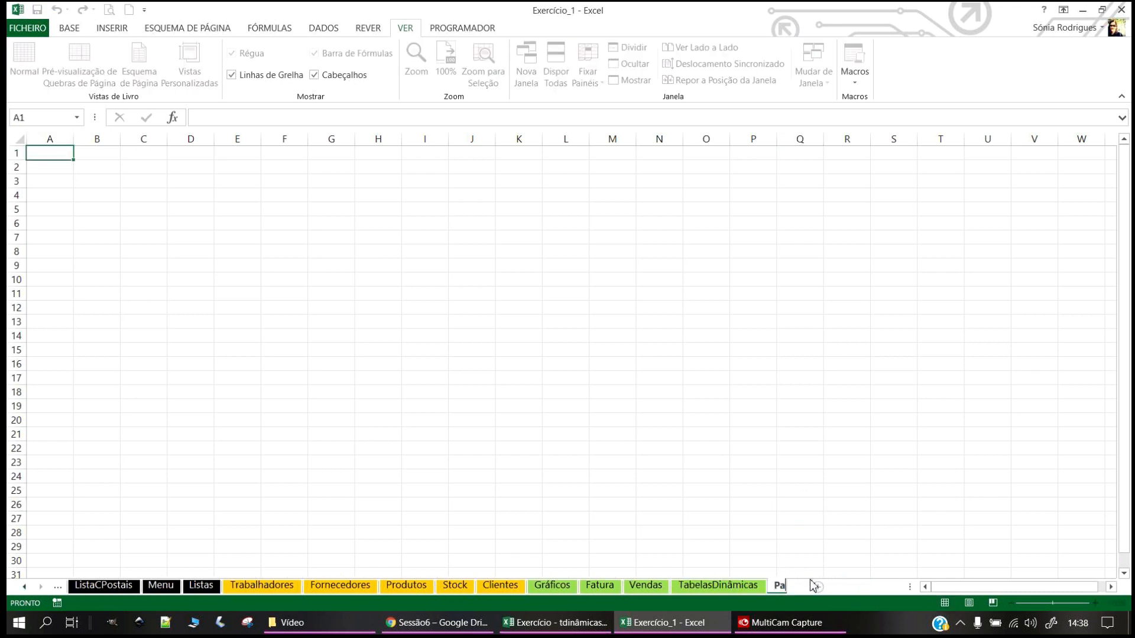
pyautogui.write('sswords')
pyautogui.press('Return')
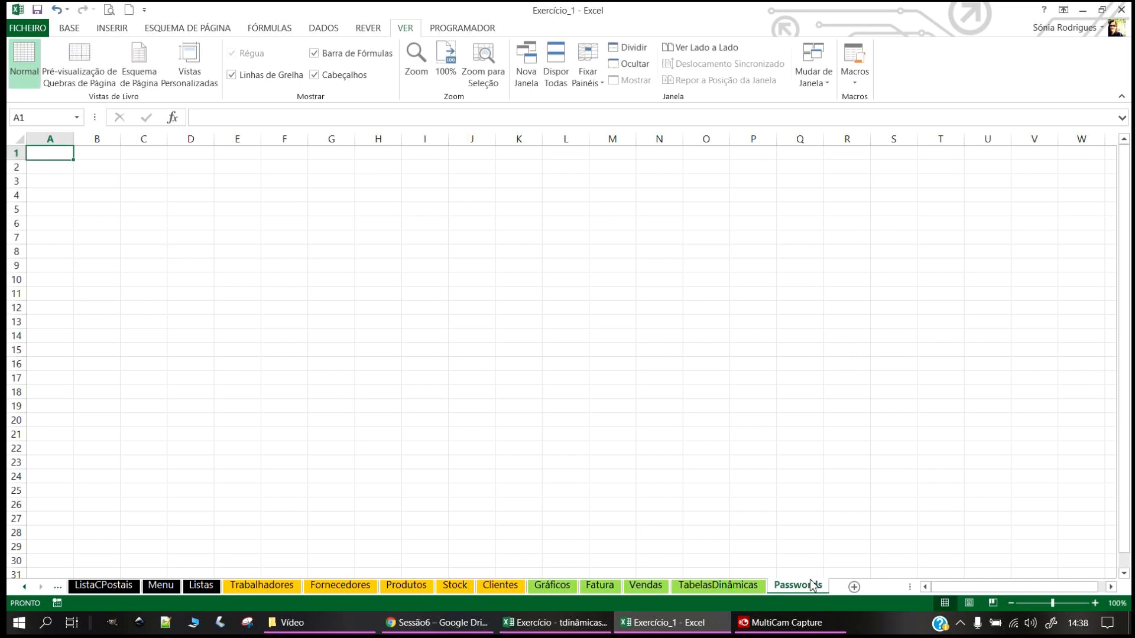
pyautogui.rightClick(801, 591)
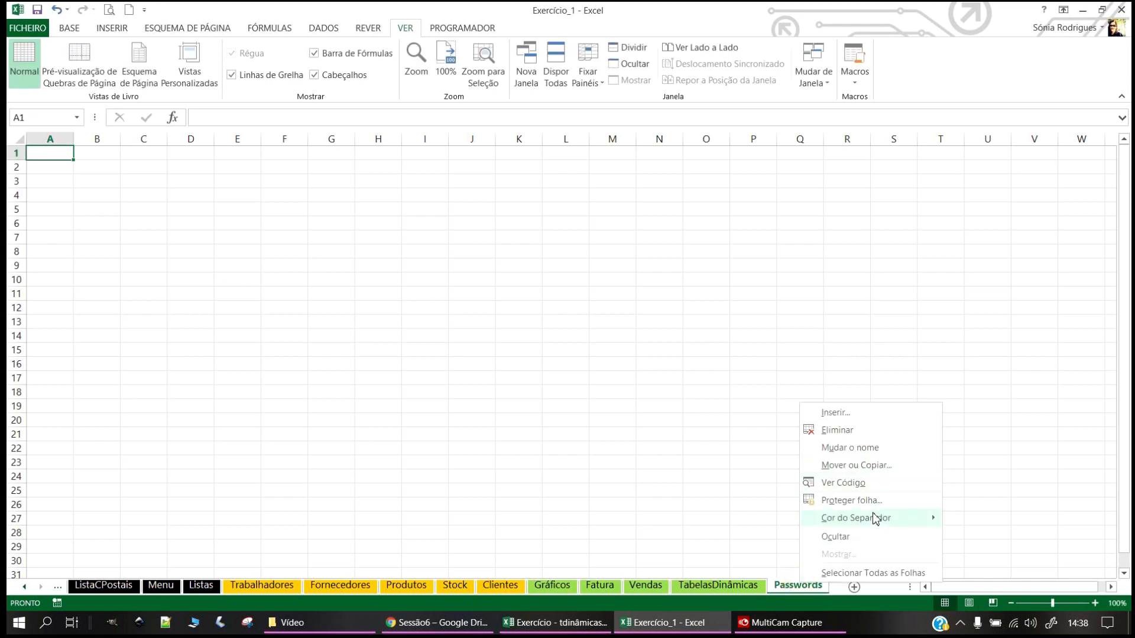
pyautogui.moveTo(869, 518)
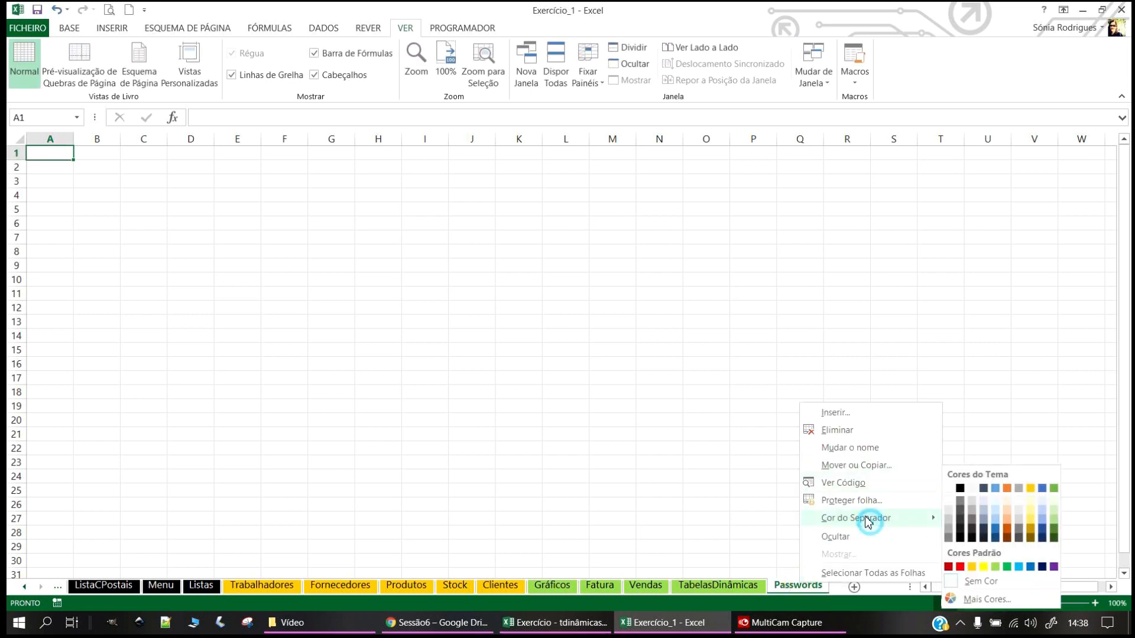
pyautogui.click(959, 488)
pyautogui.click(538, 376)
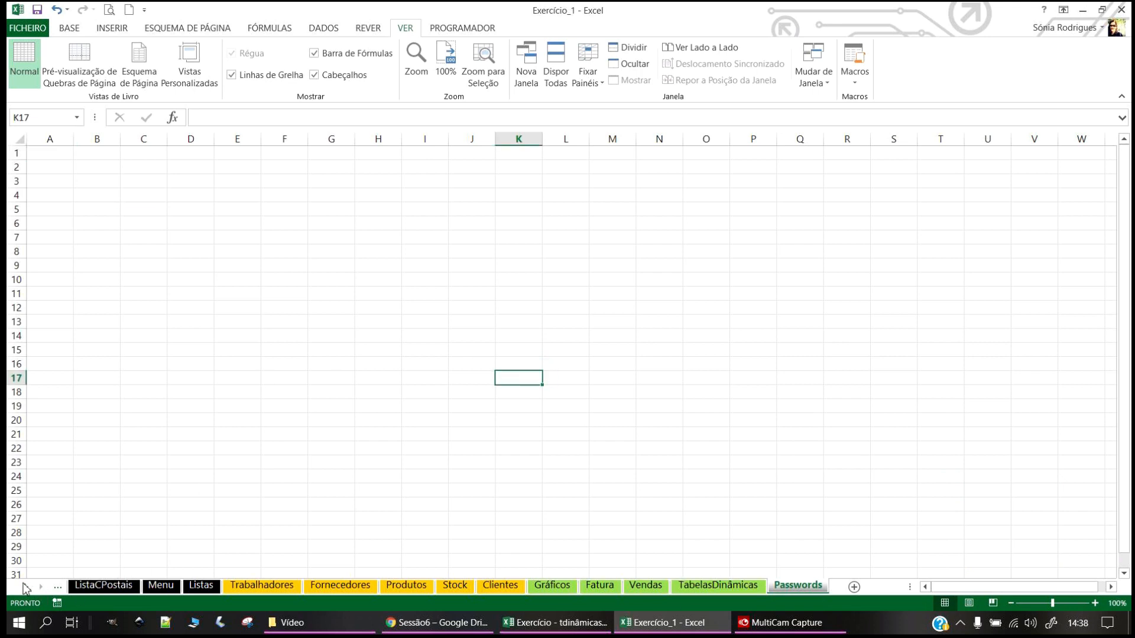
# Step: Scroll the tab bar back to the first sheets and switch between Listas and Menu
pyautogui.moveTo(903, 593); pyautogui.dragTo(944, 592)
pyautogui.click(24, 587)
pyautogui.click(692, 324)
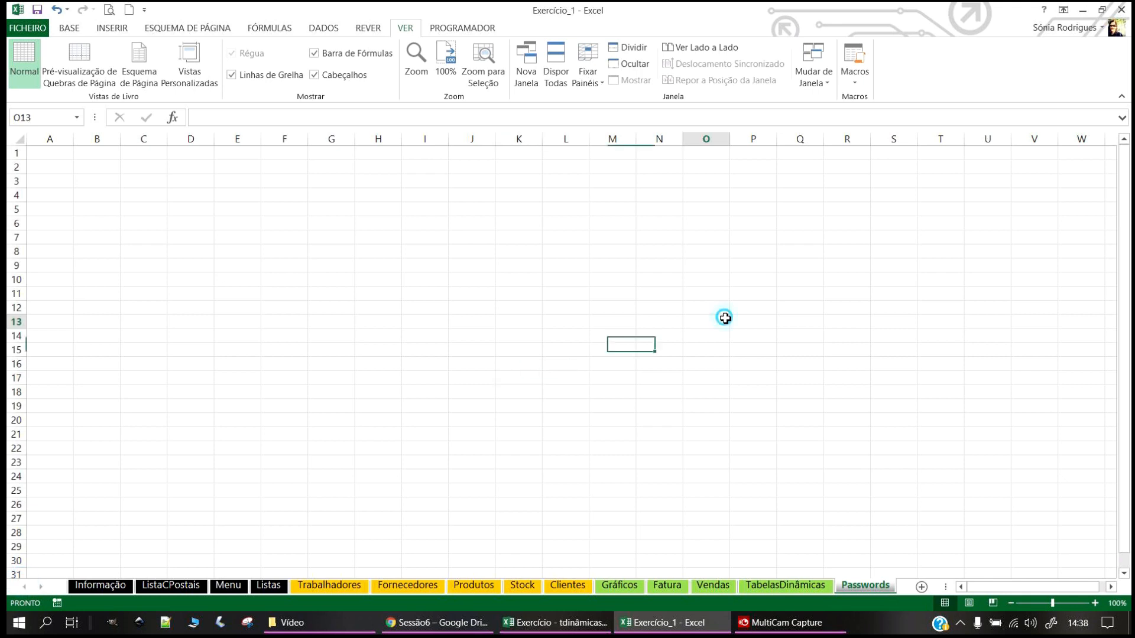
pyautogui.click(228, 586)
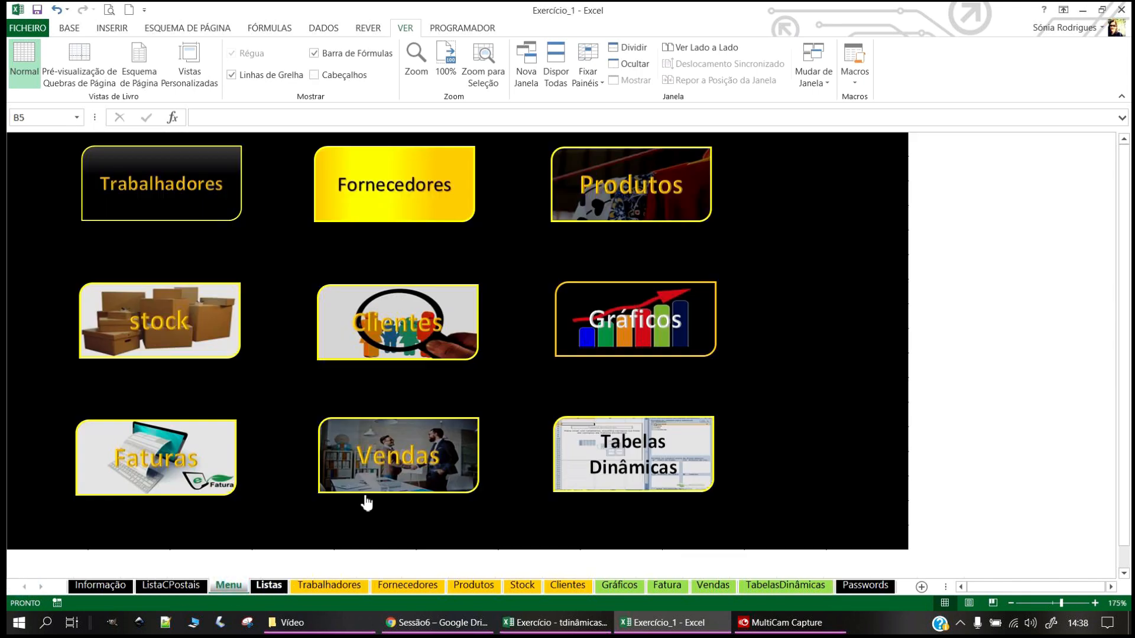
pyautogui.click(267, 587)
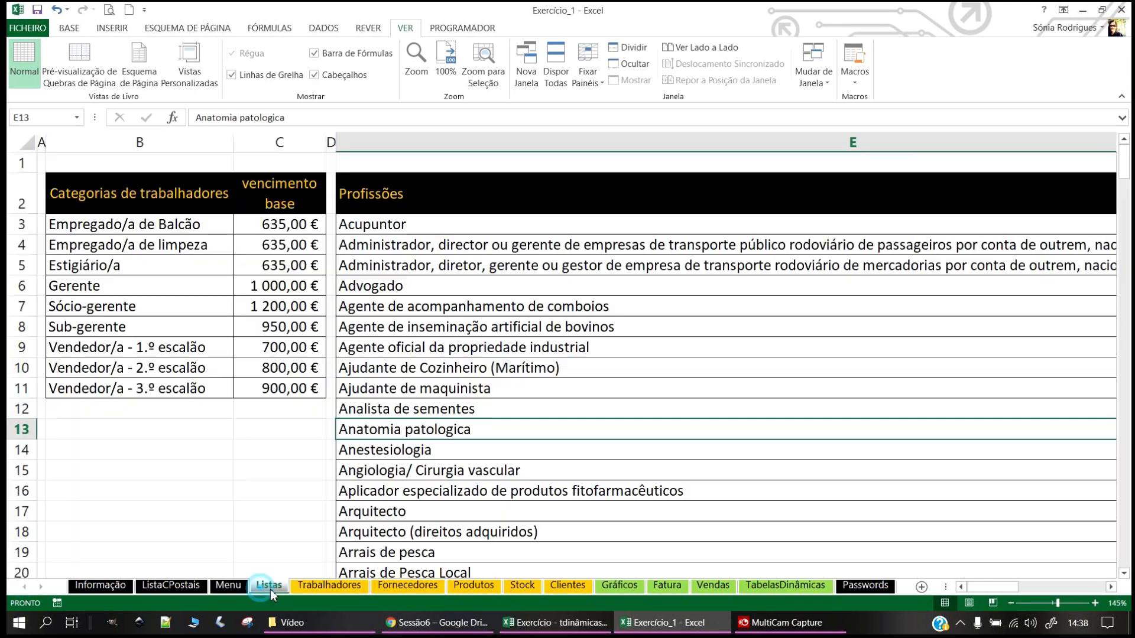
pyautogui.click(228, 587)
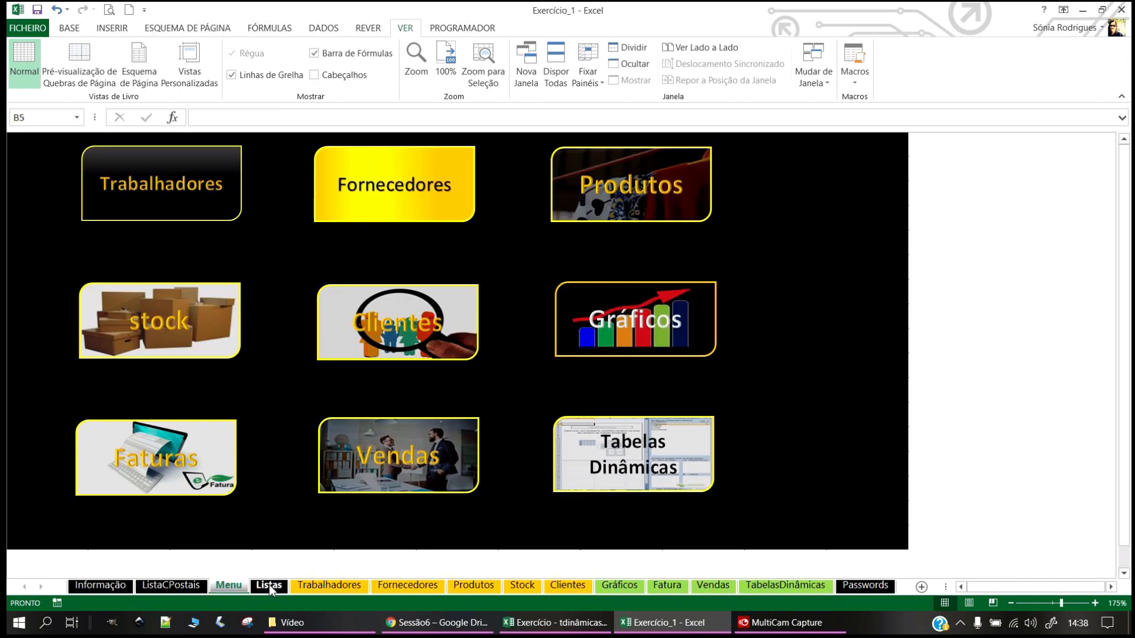
# Step: Move Listas in front of Menu and colour the Menu tab blue
pyautogui.click(268, 584)
pyautogui.moveTo(269, 585); pyautogui.dragTo(228, 586)
pyautogui.click(270, 586)
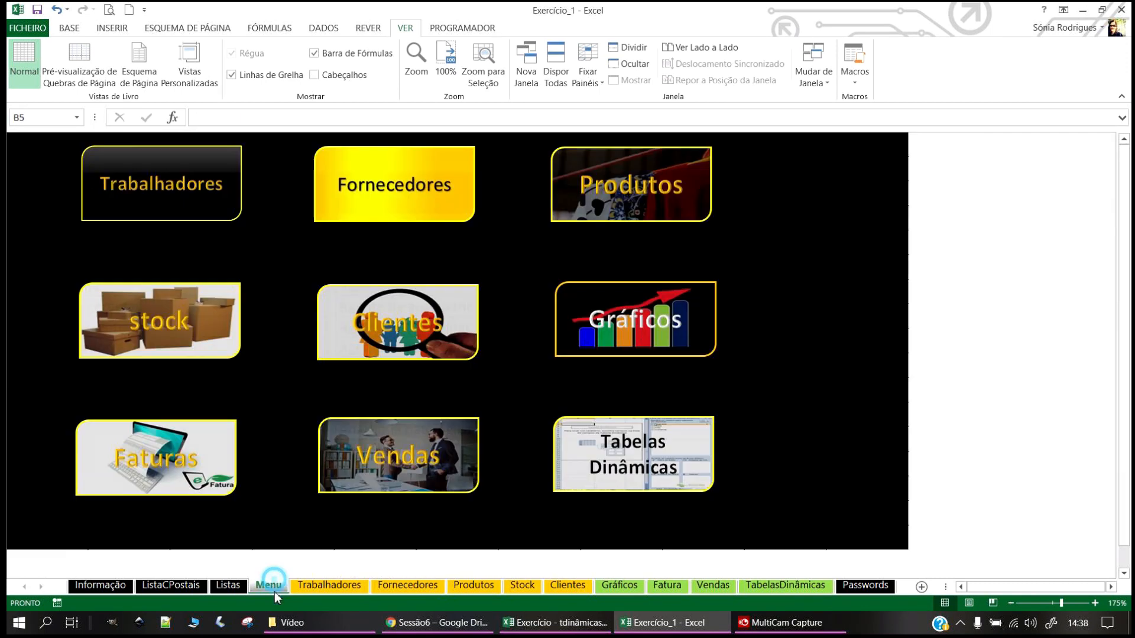
pyautogui.rightClick(258, 585)
pyautogui.moveTo(322, 527)
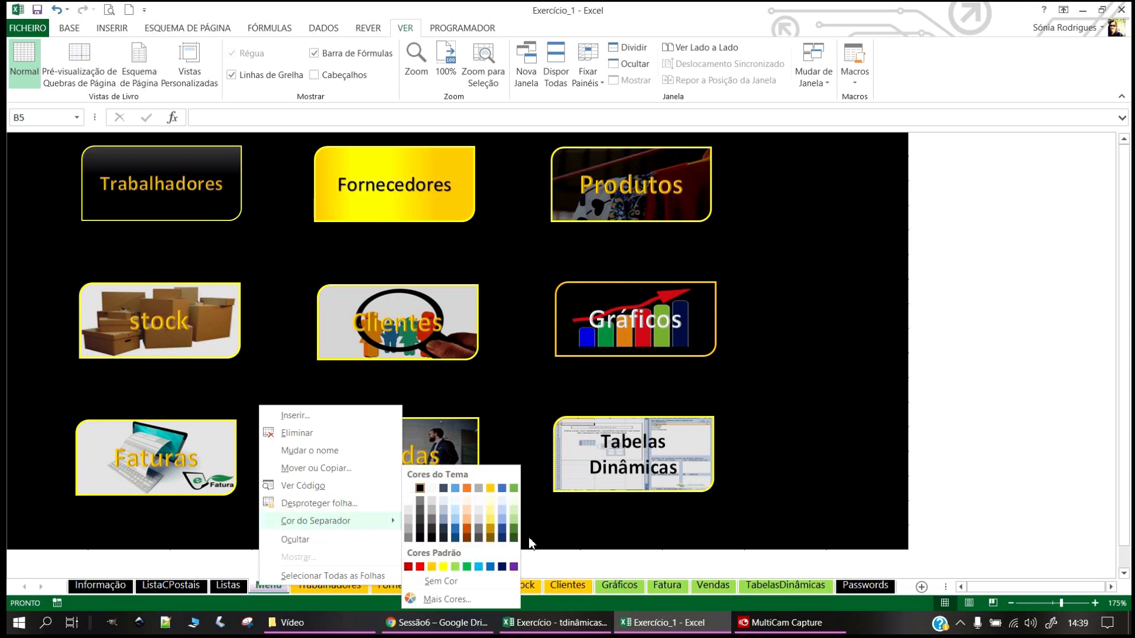
pyautogui.click(457, 489)
# Step: Widen column I on Trabalhadores to fit 'Vencimento base', then select B5:I13
pyautogui.click(312, 584)
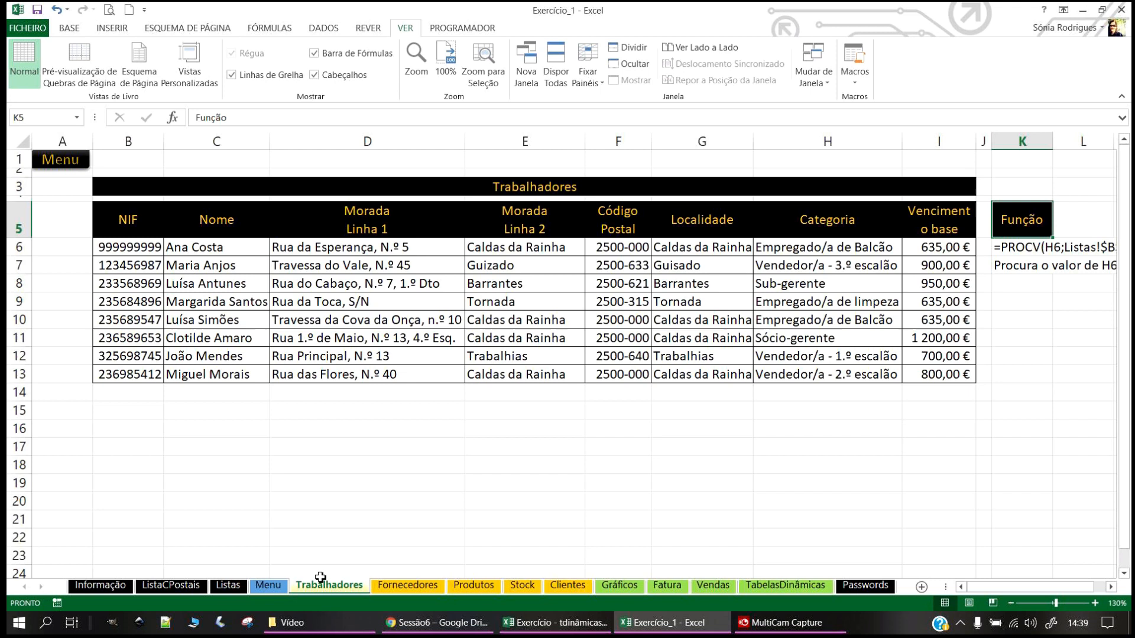
pyautogui.click(269, 584)
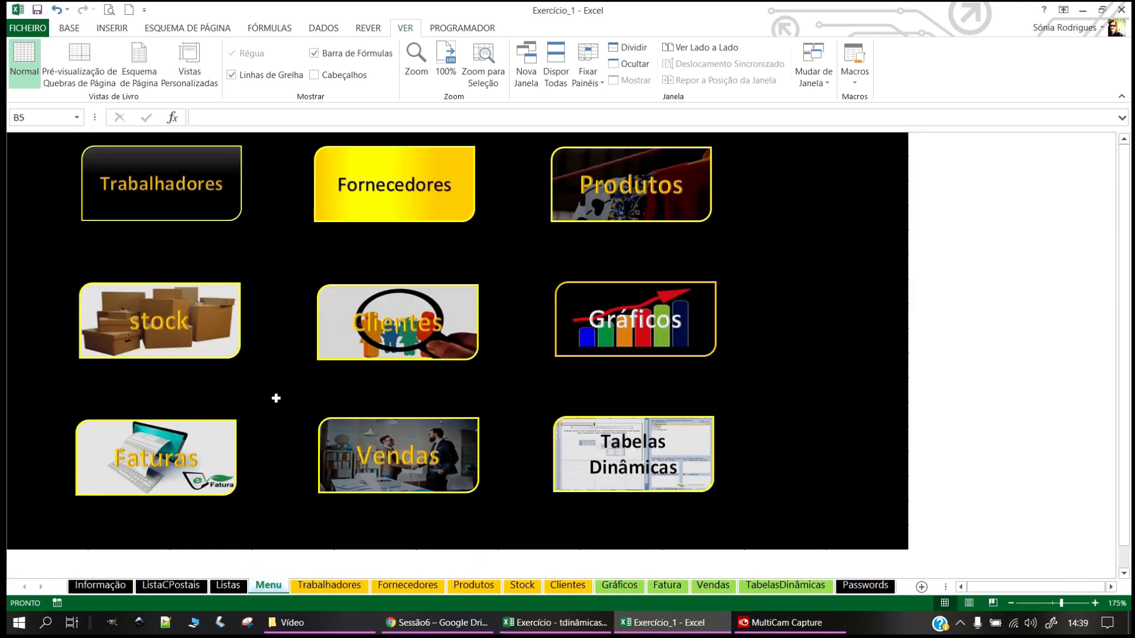
pyautogui.click(151, 197)
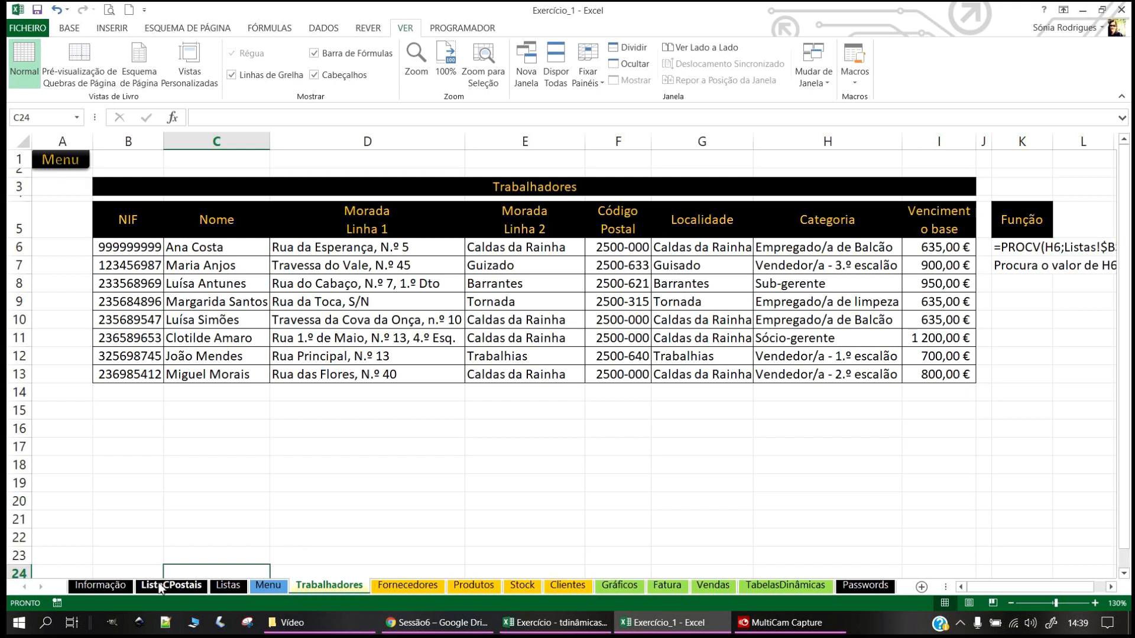
pyautogui.click(62, 161)
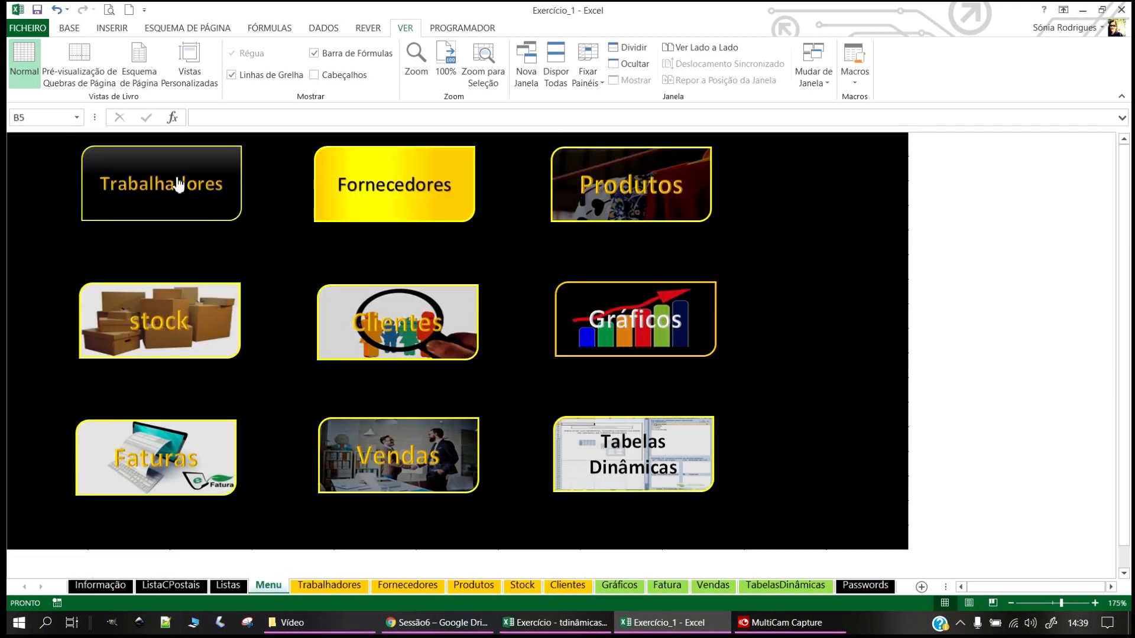
pyautogui.click(177, 185)
pyautogui.click(280, 291)
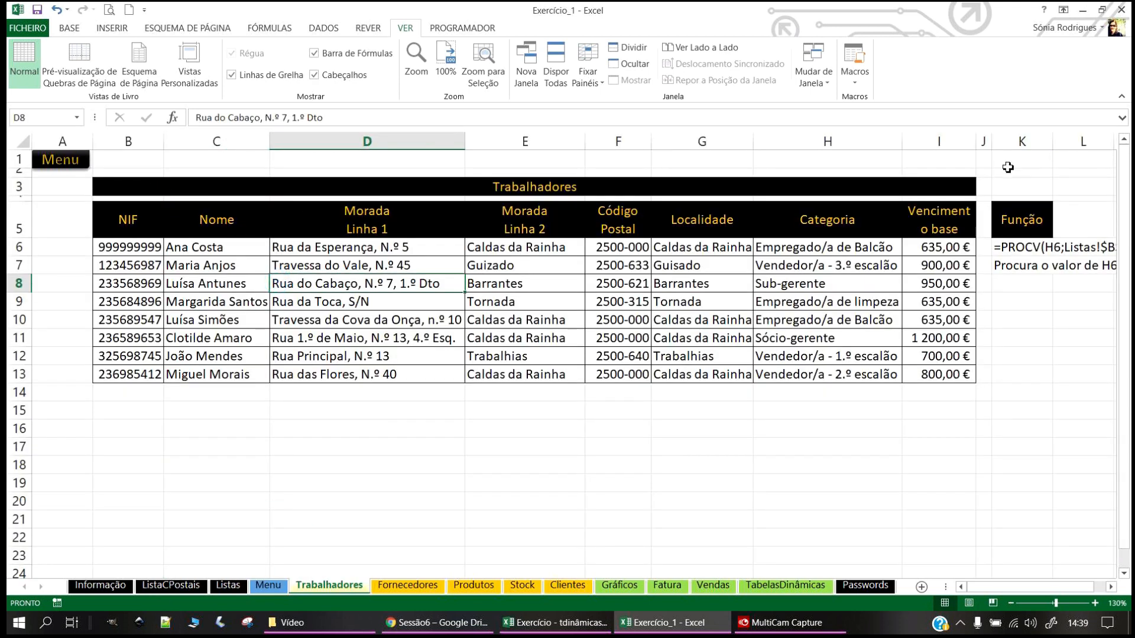
pyautogui.moveTo(976, 142); pyautogui.dragTo(998, 147)
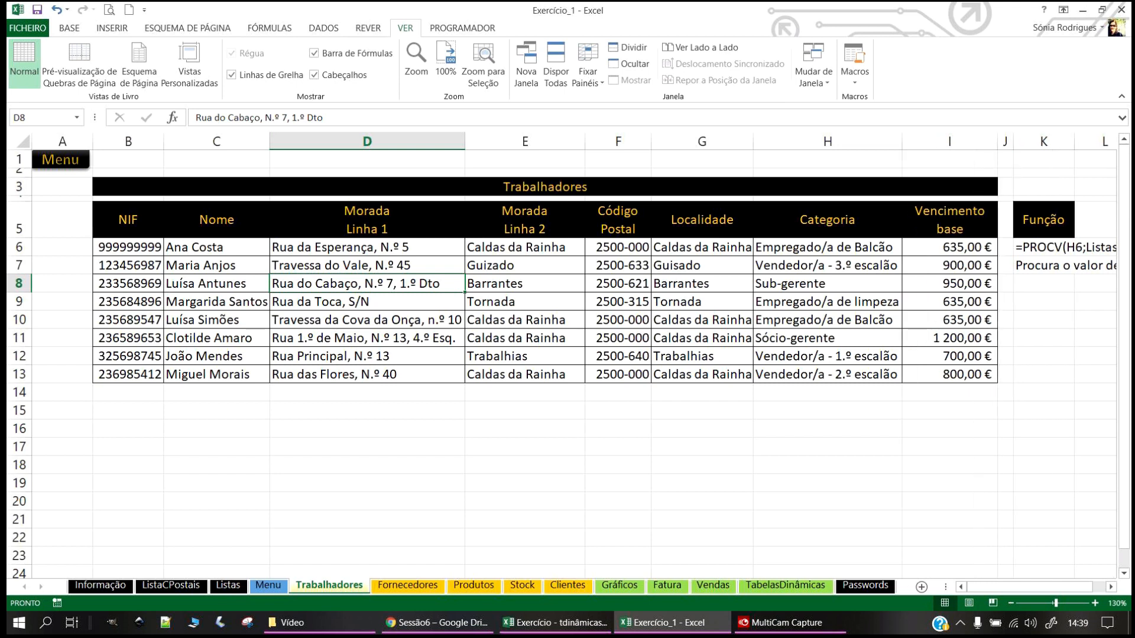
pyautogui.hotkey('alt', 'Tab')
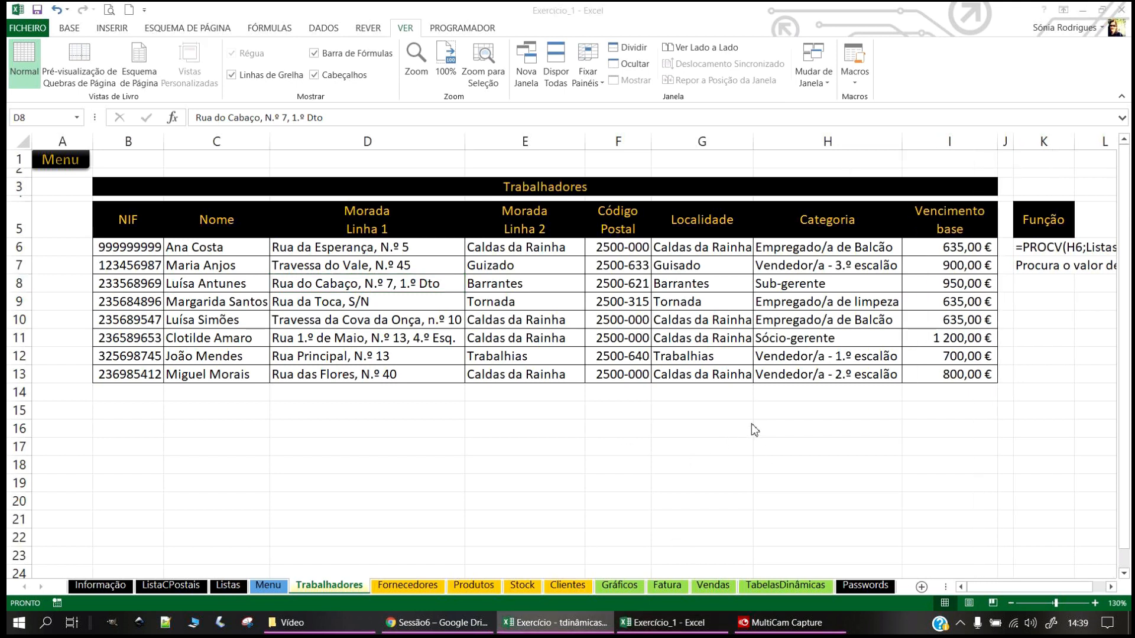
pyautogui.hotkey('alt', 'Tab')
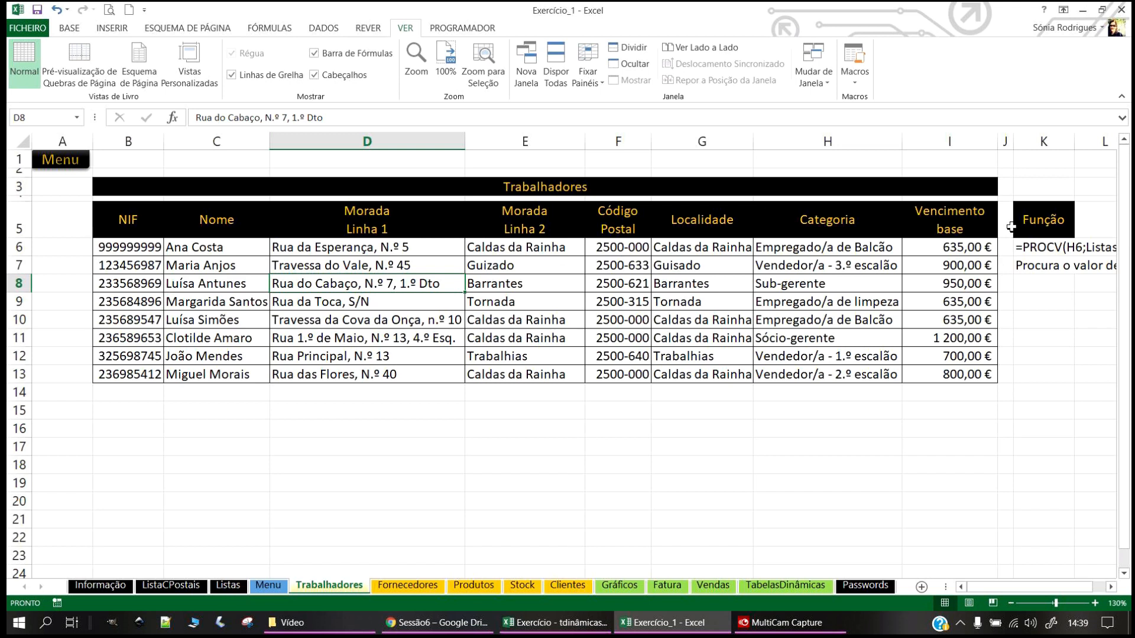
pyautogui.moveTo(131, 216)
pyautogui.mouseDown()
pyautogui.moveTo(763, 288)
pyautogui.moveTo(958, 372)
pyautogui.mouseUp()
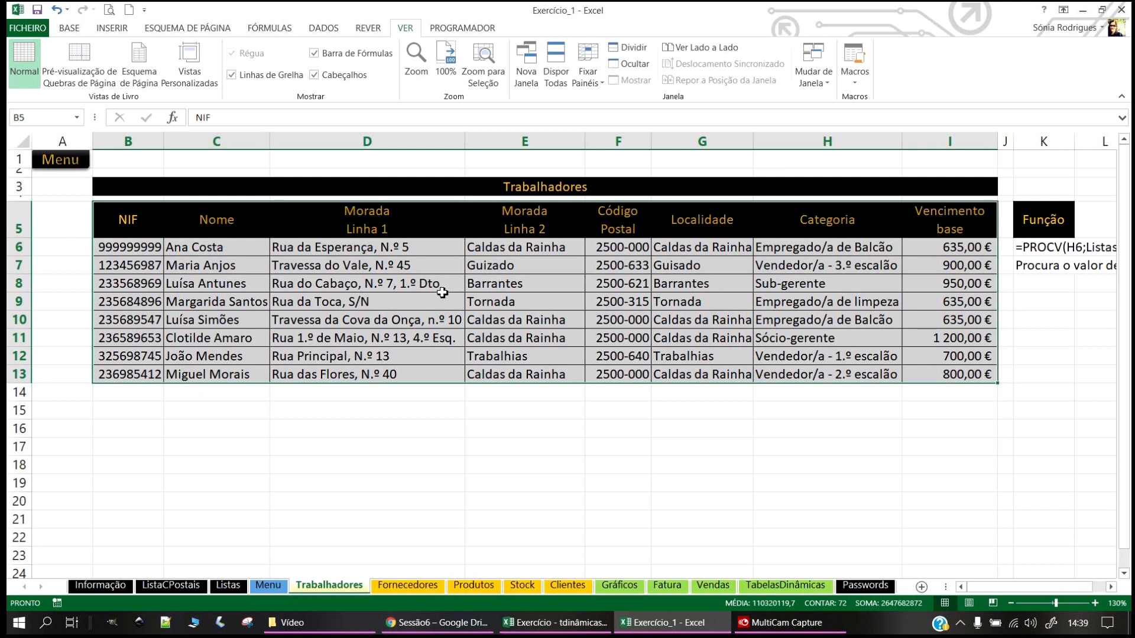
# Step: Insert a table with headers from the Trabalhadores range B5:I13
pyautogui.scroll(1, 442, 293)
pyautogui.scroll(-1, 442, 292)
pyautogui.click(118, 28)
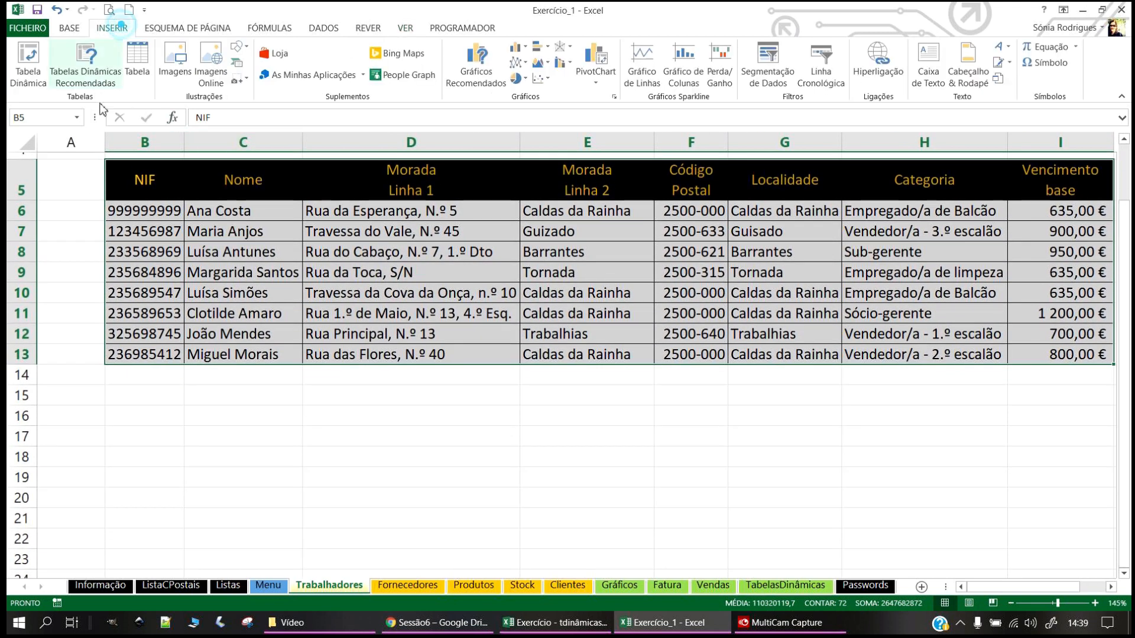
pyautogui.click(137, 59)
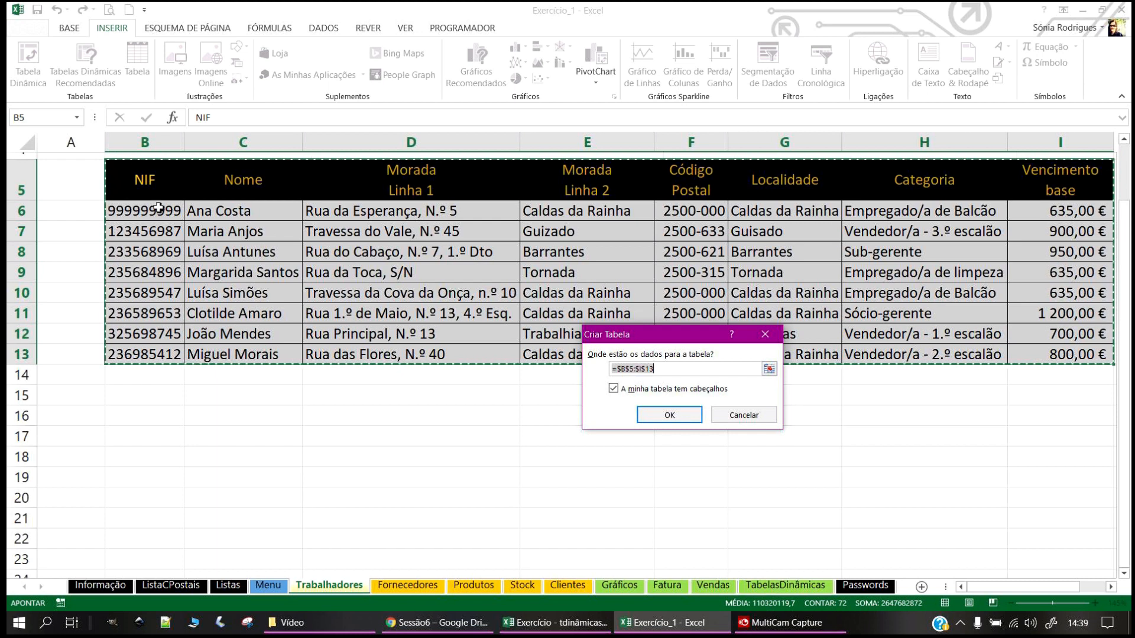
pyautogui.click(673, 416)
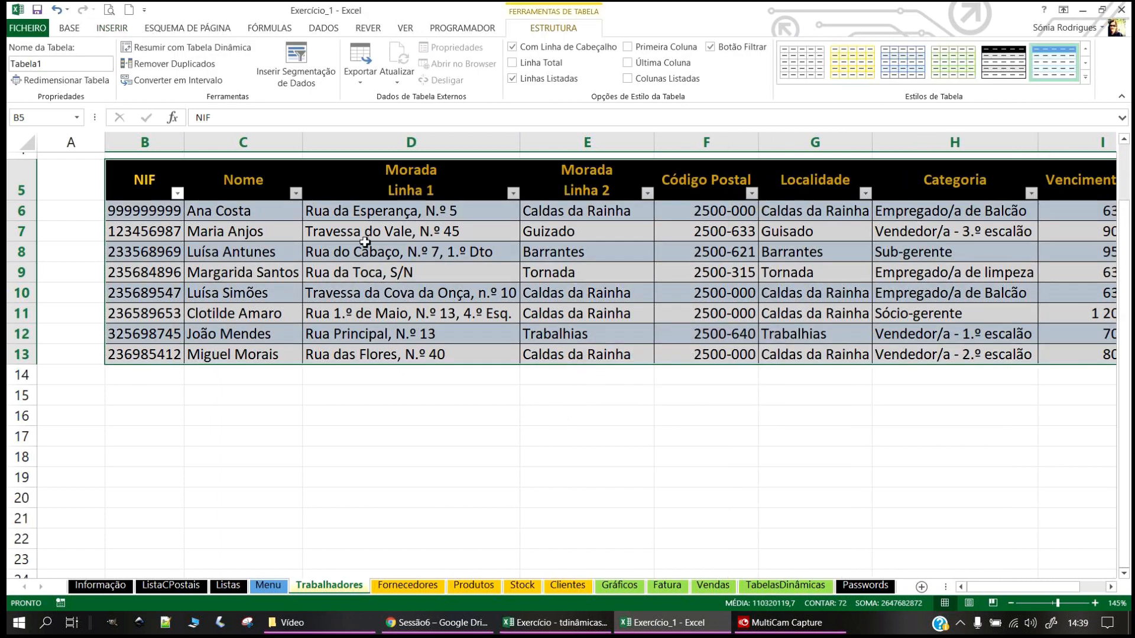
pyautogui.click(492, 440)
pyautogui.click(396, 327)
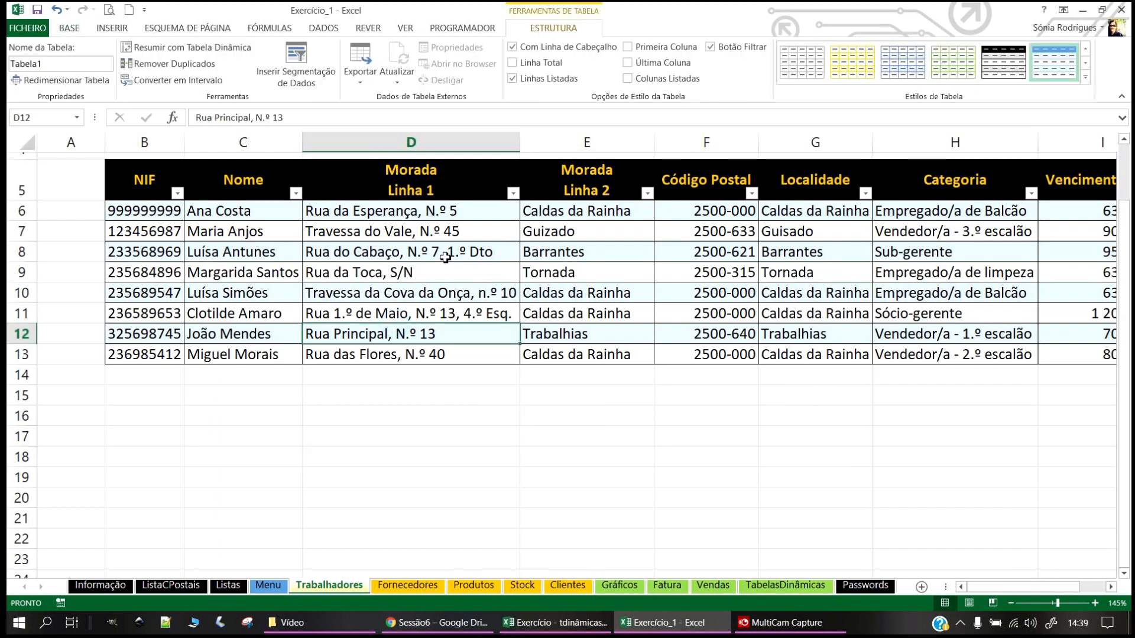
pyautogui.click(206, 244)
pyautogui.moveTo(973, 587); pyautogui.dragTo(975, 587)
pyautogui.scroll(1, 796, 392)
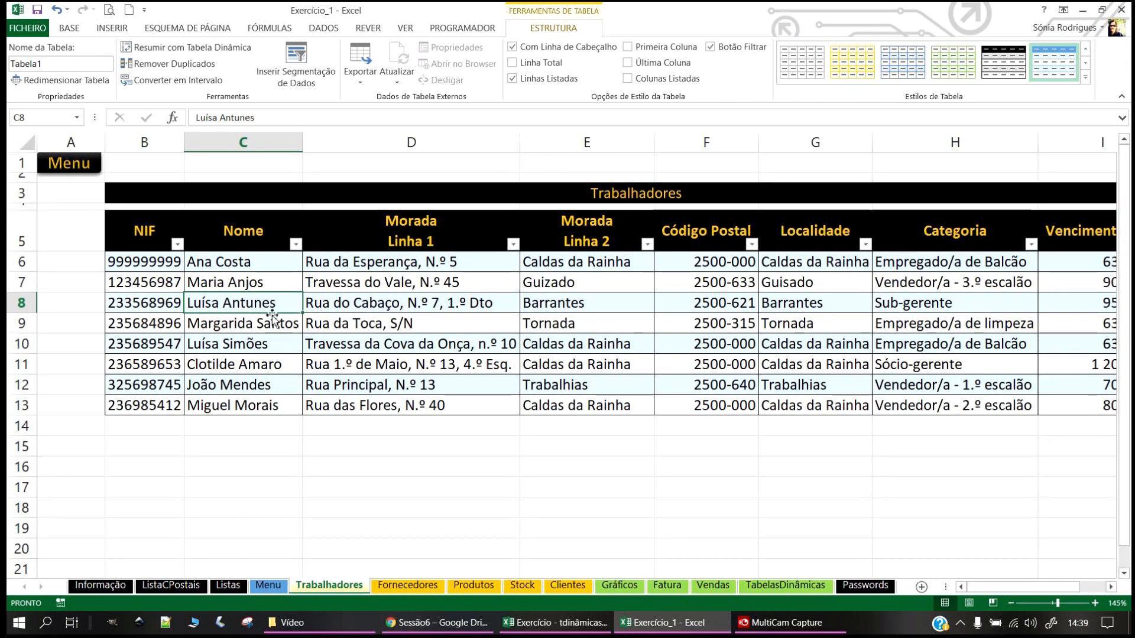
pyautogui.scroll(-1, 950, 504)
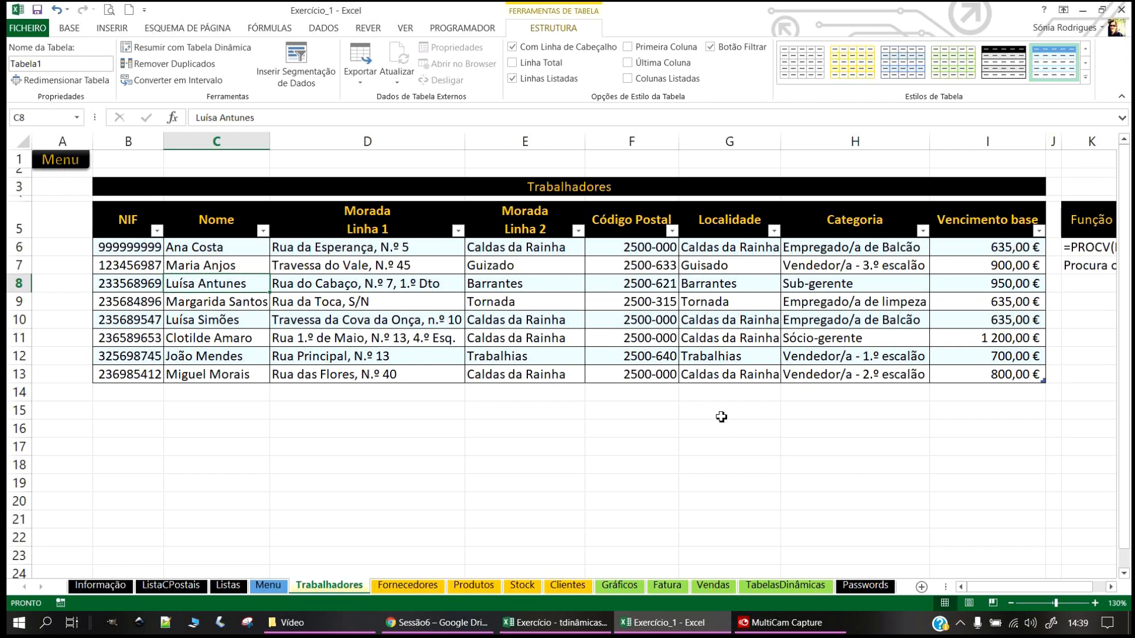
pyautogui.click(350, 325)
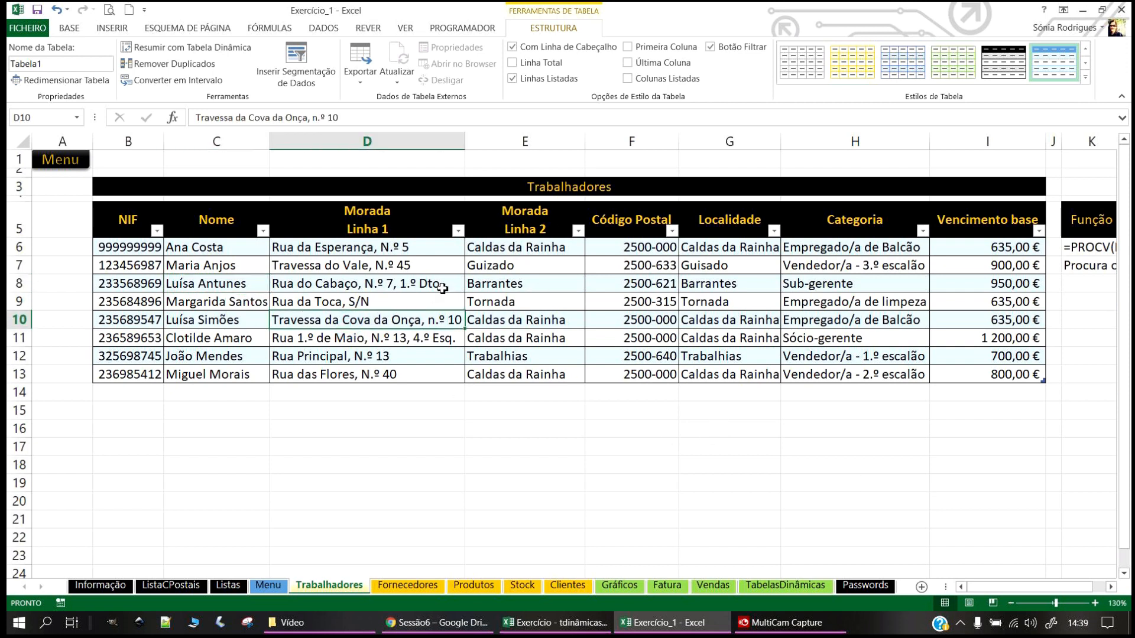
# Step: Apply a black-header, grey-banded style from the Table Styles gallery
pyautogui.click(1085, 80)
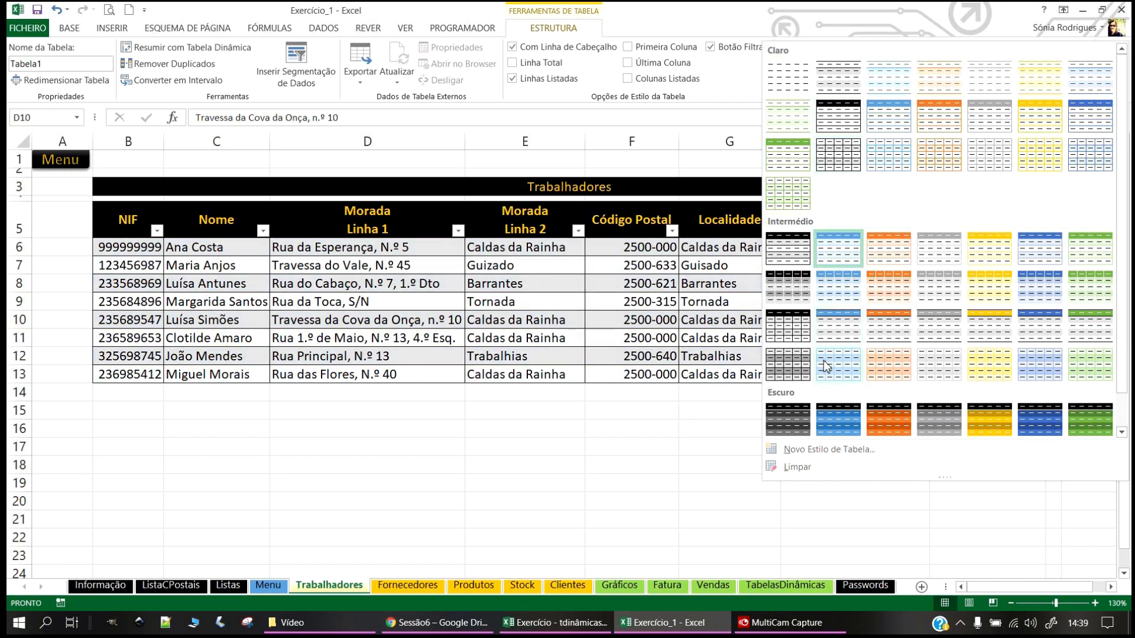
pyautogui.scroll(-1, 793, 331)
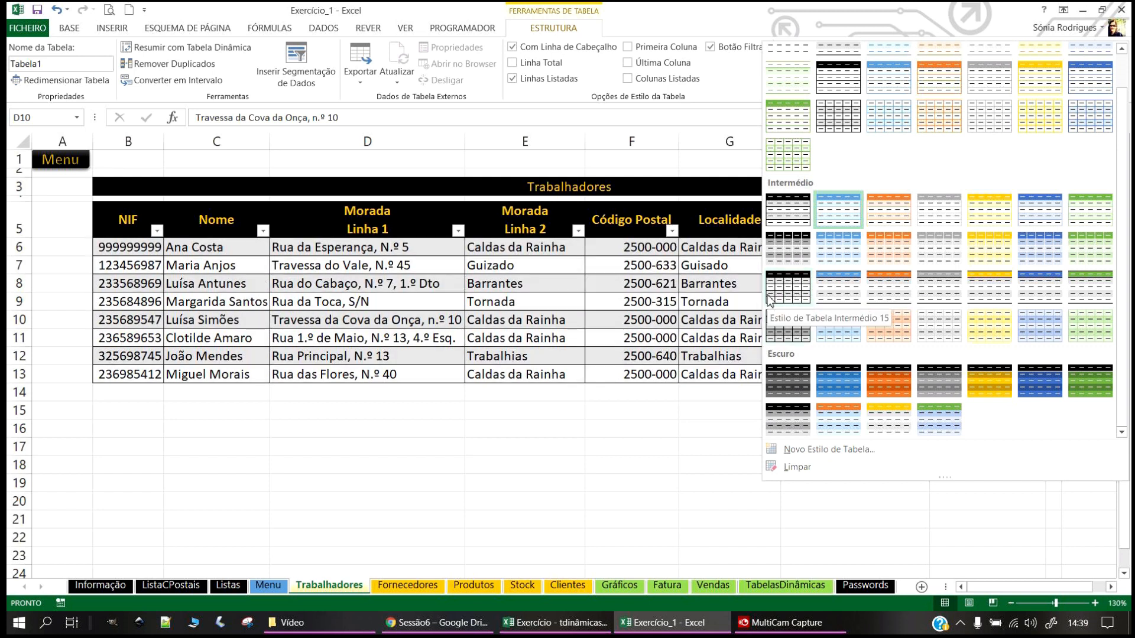
pyautogui.click(787, 294)
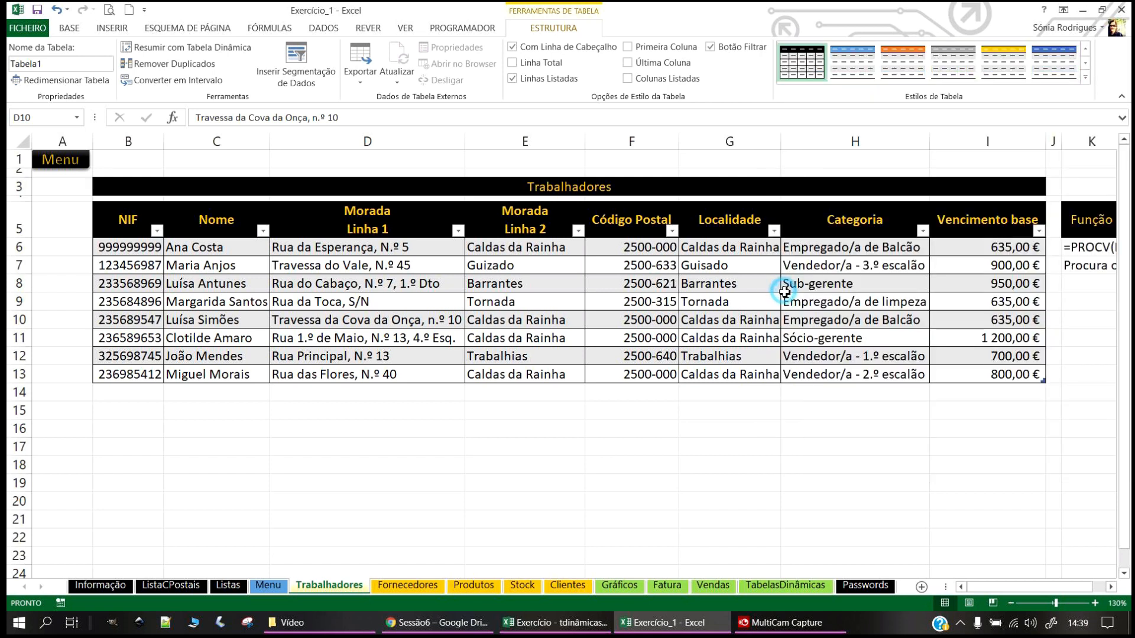
pyautogui.click(1090, 80)
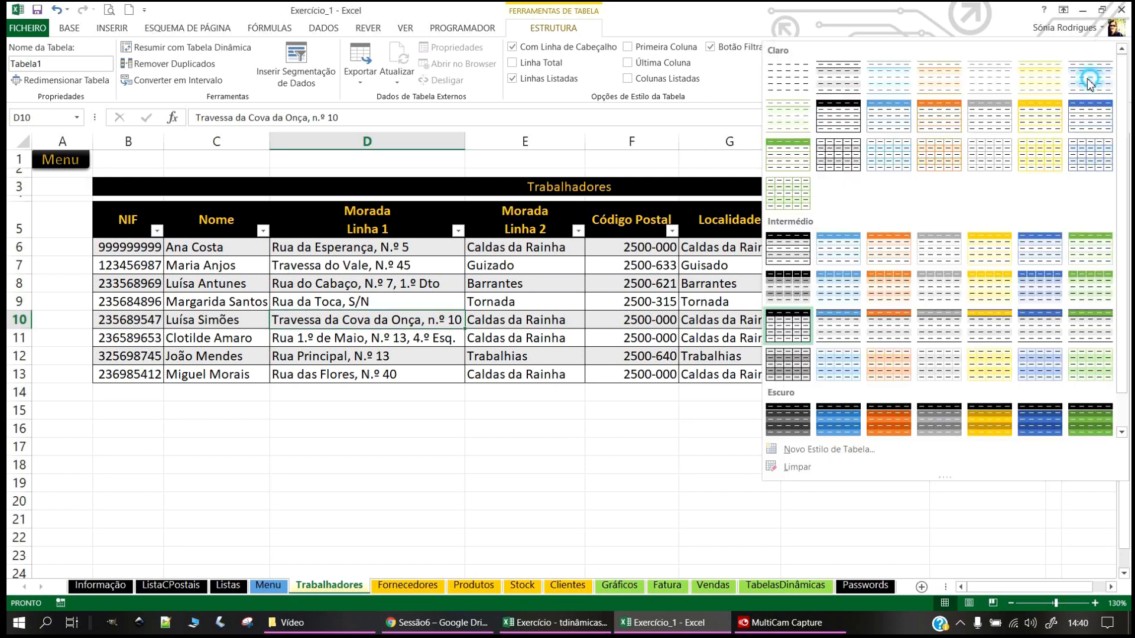
pyautogui.scroll(-1, 945, 290)
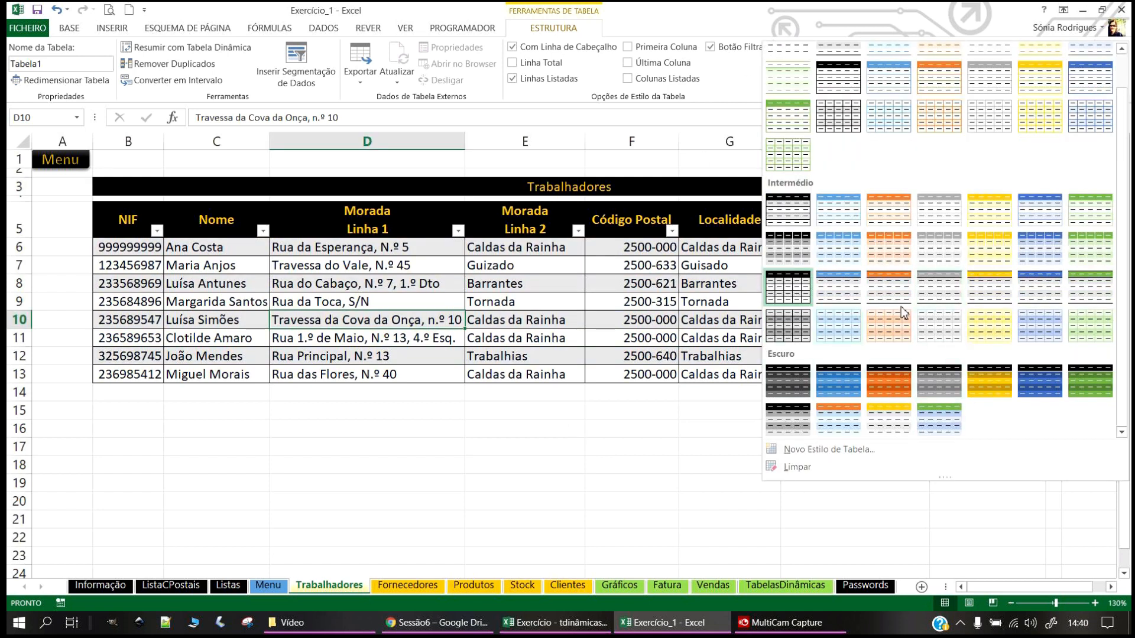
pyautogui.click(430, 484)
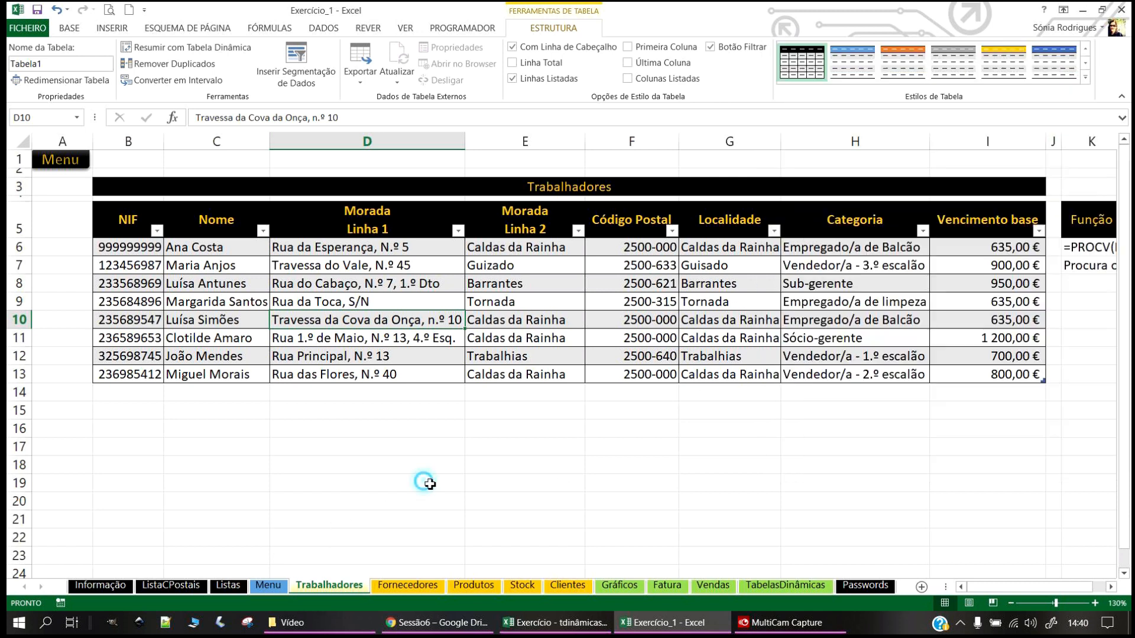
pyautogui.click(962, 444)
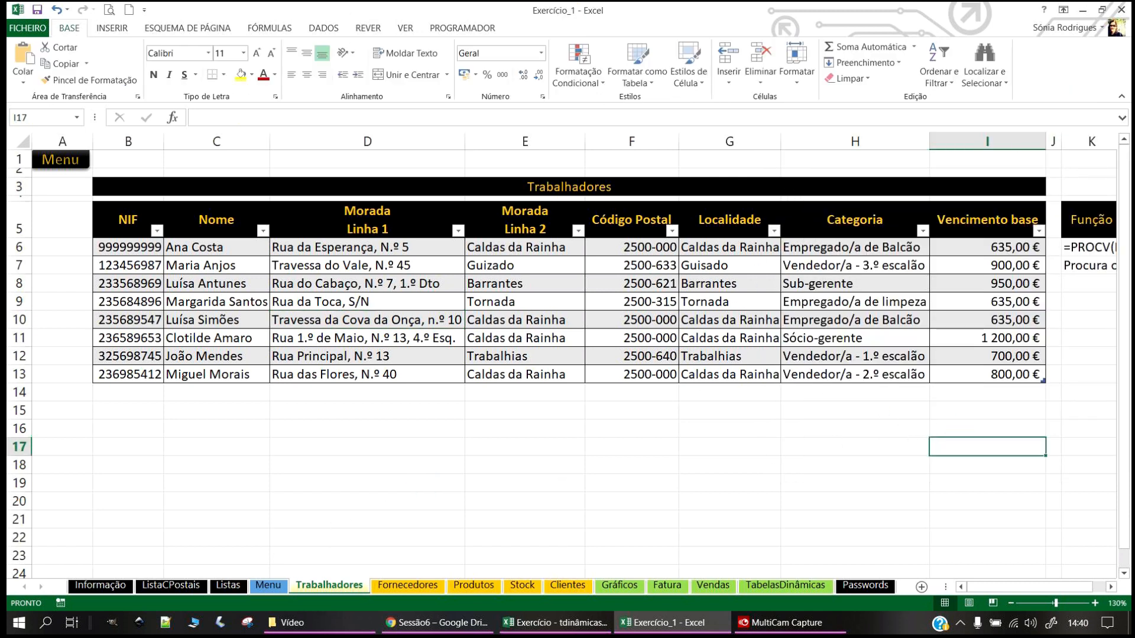
# Step: Drag the Função notes block from K5:K7 down to D20
pyautogui.click(1112, 588)
pyautogui.click(1112, 587)
pyautogui.click(1112, 587)
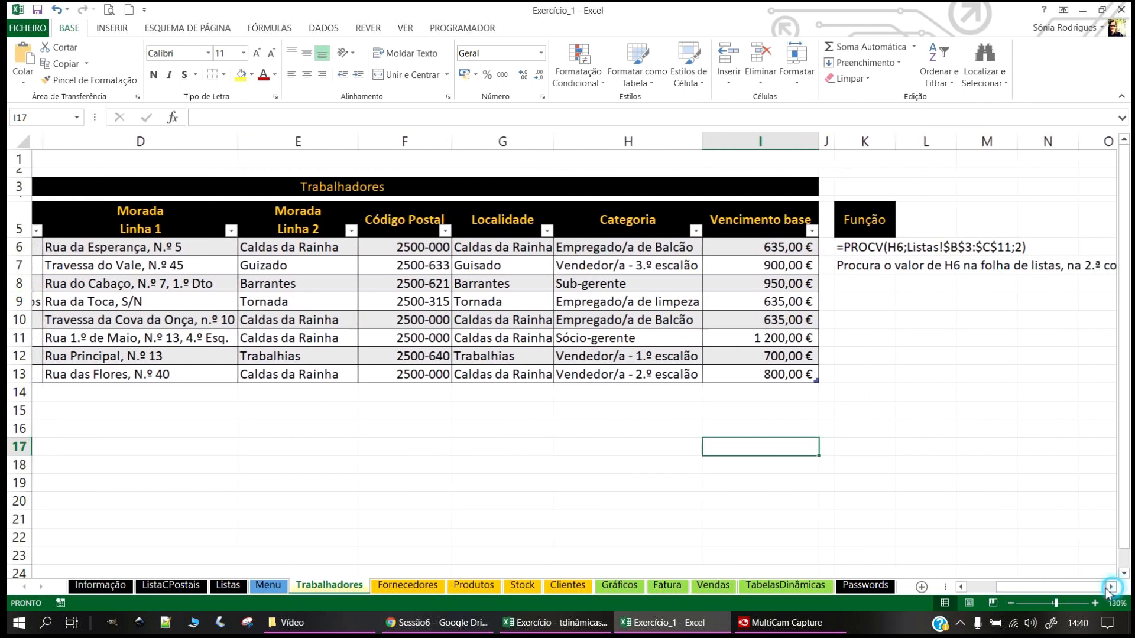
pyautogui.moveTo(861, 223); pyautogui.dragTo(867, 284)
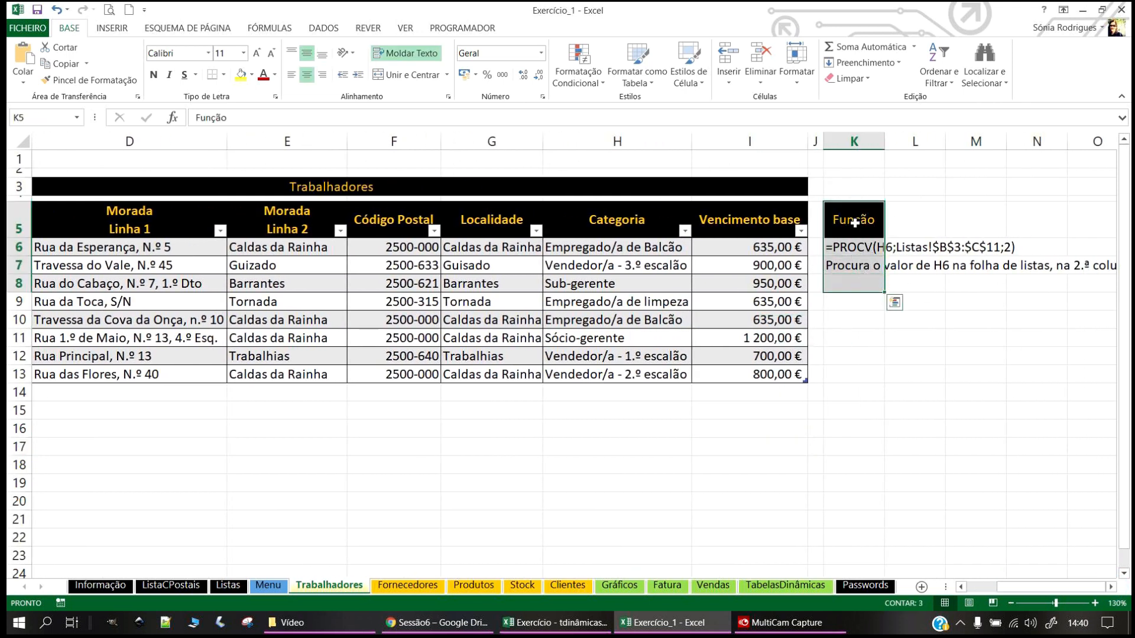
pyautogui.moveTo(852, 207); pyautogui.dragTo(105, 506)
pyautogui.click(491, 465)
pyautogui.scroll(-2, 175, 540)
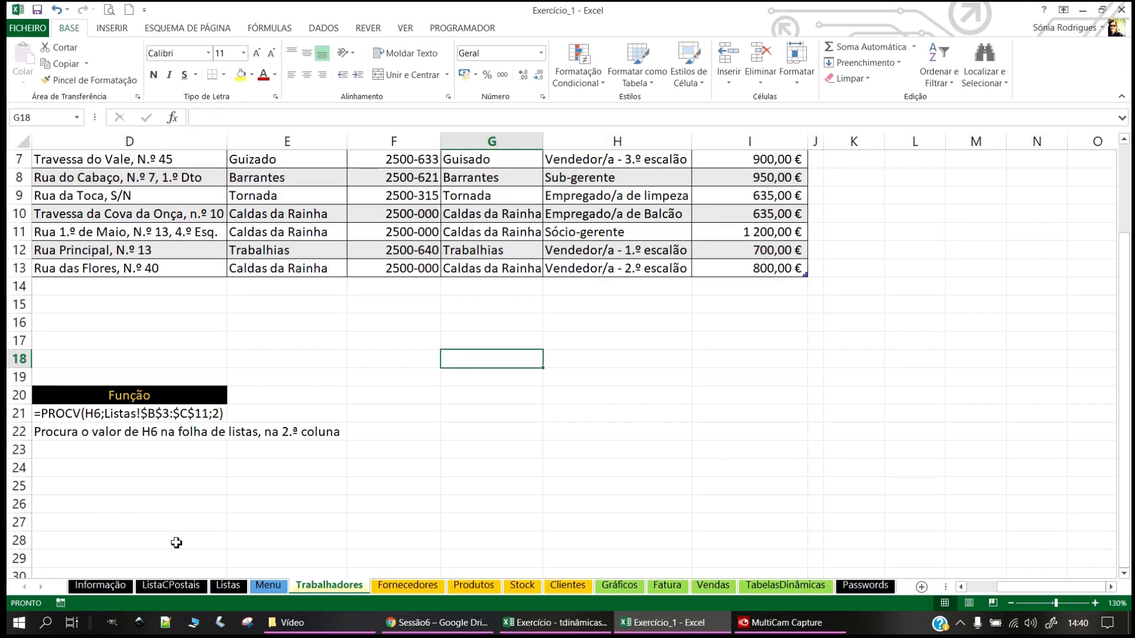
pyautogui.scroll(1, 175, 539)
pyautogui.moveTo(1050, 588); pyautogui.dragTo(1018, 591)
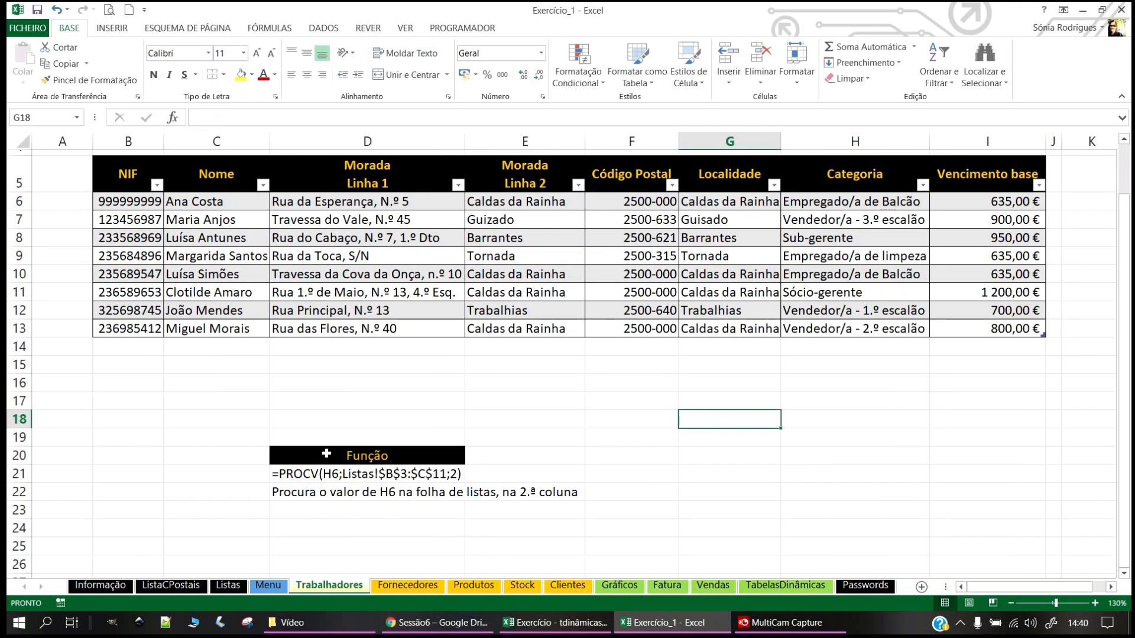
# Step: Move the Função notes from D20:D22 to cell C17 on the Informação sheet
pyautogui.click(318, 451)
pyautogui.moveTo(313, 485); pyautogui.dragTo(312, 490)
pyautogui.hotkey('ctrl', 'c')
pyautogui.click(81, 585)
pyautogui.scroll(-2, 307, 517)
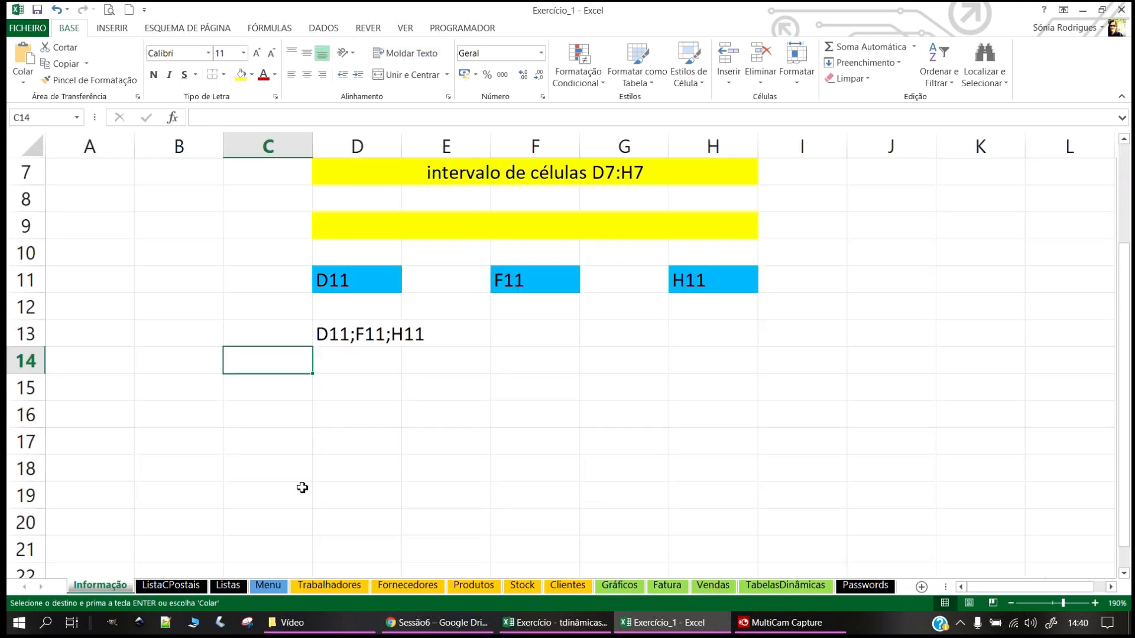
pyautogui.click(298, 438)
pyautogui.press('Return')
pyautogui.click(408, 393)
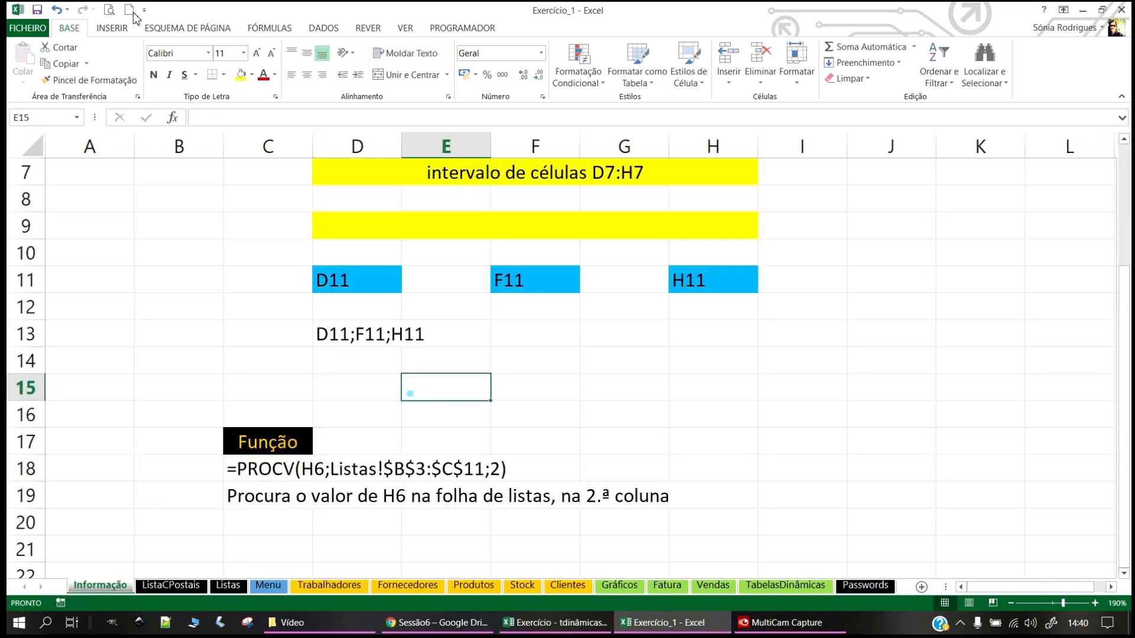
pyautogui.scroll(1, 747, 520)
pyautogui.scroll(2, 747, 519)
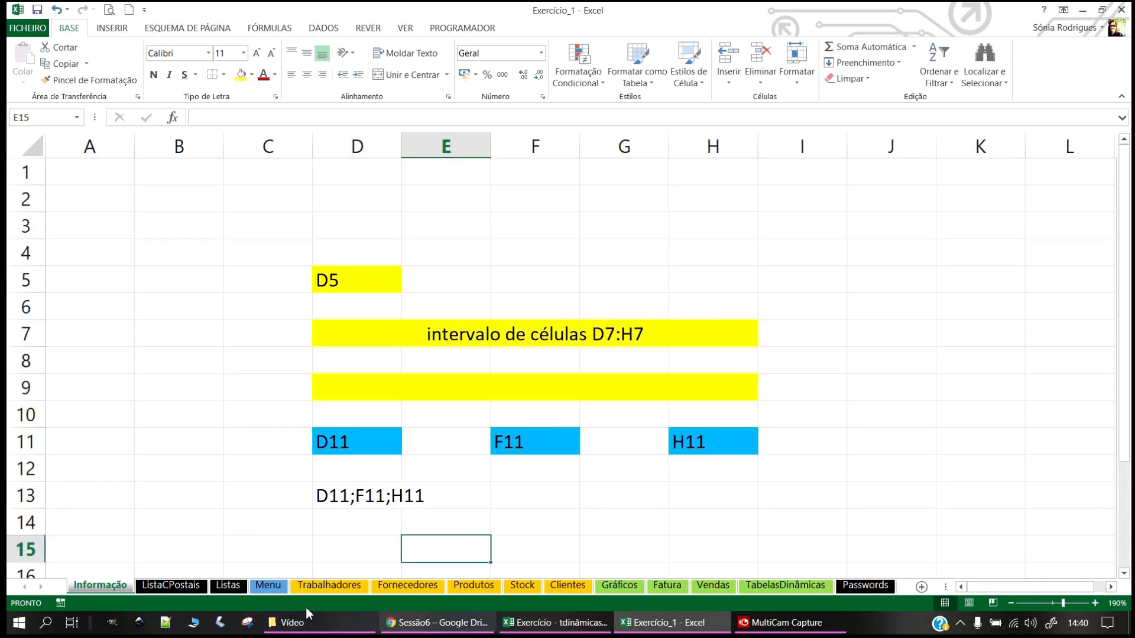
# Step: Go back to the Trabalhadores sheet and select J5
pyautogui.click(345, 584)
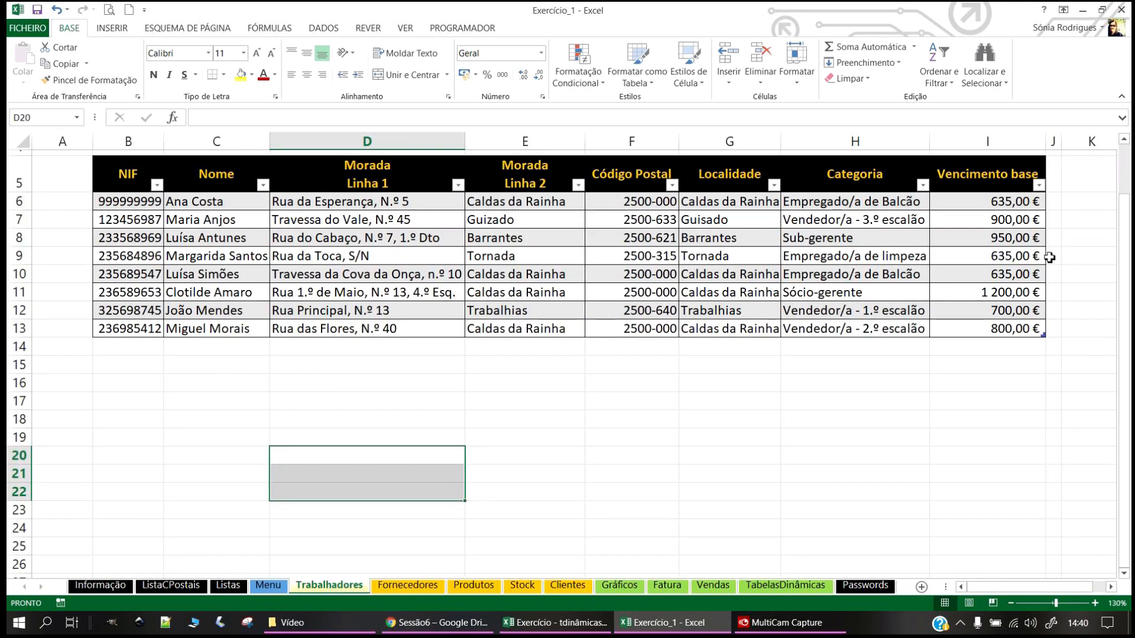
pyautogui.hscroll(3, 836, 299)
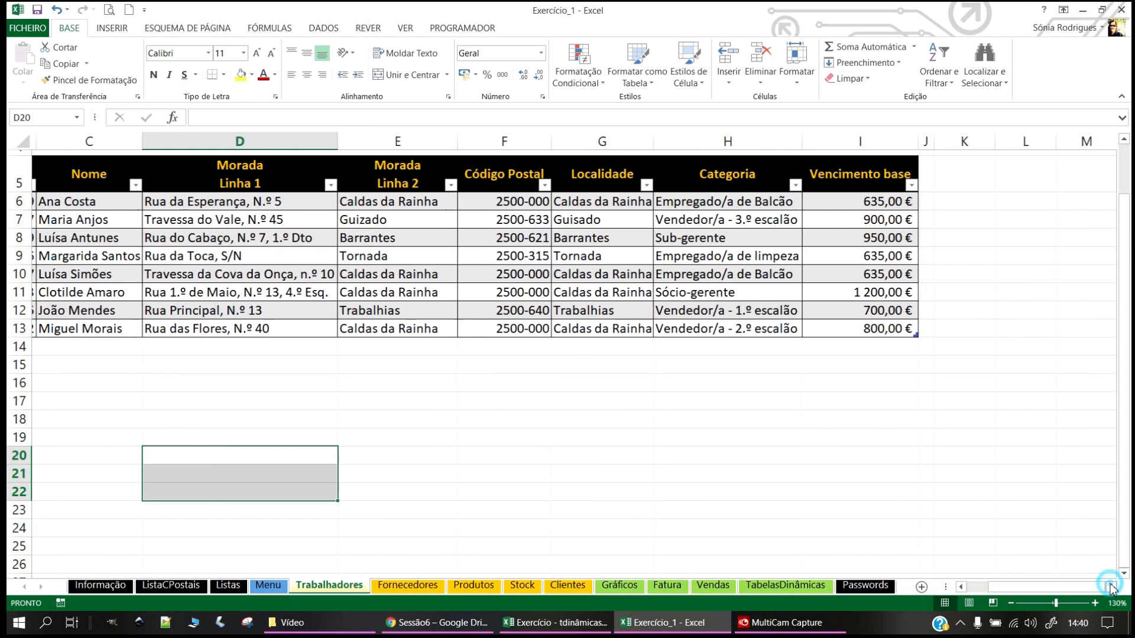
pyautogui.scroll(2, 836, 299)
pyautogui.click(818, 223)
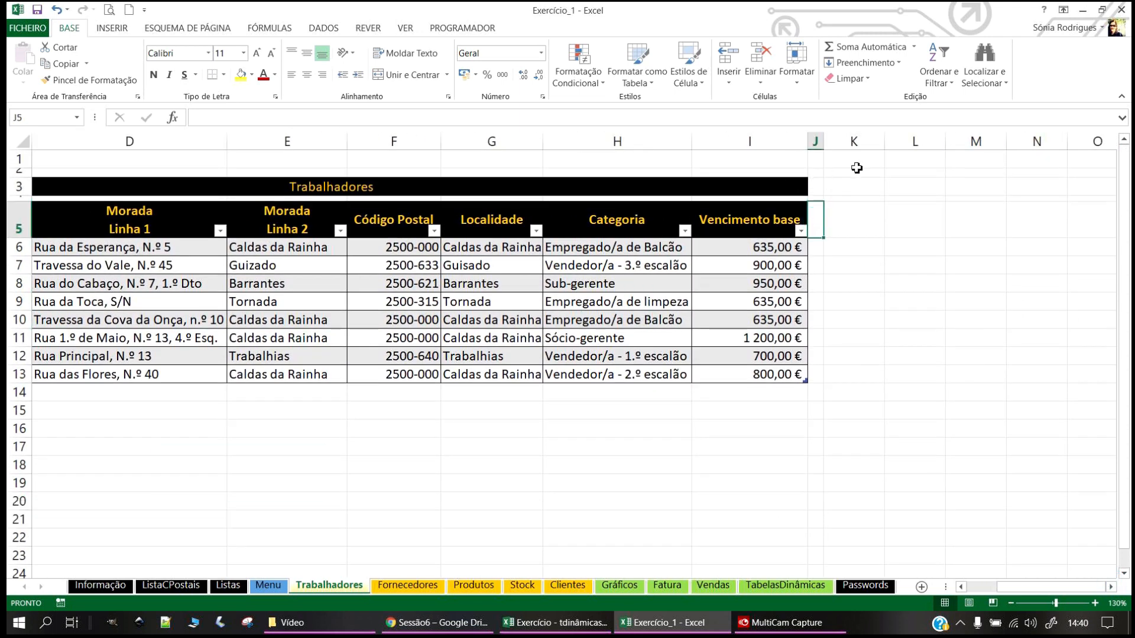
# Step: Add the header 'Cartão de cidadão' in J5 and widen column J to fit it
pyautogui.write('CC')
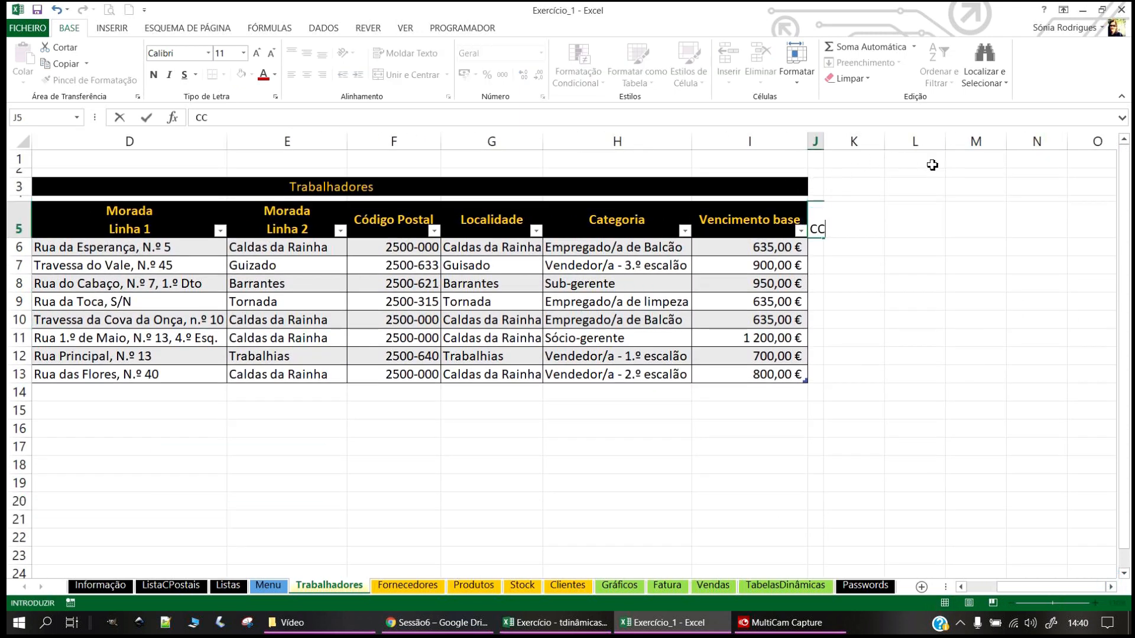
pyautogui.write('rtão de cidadd')
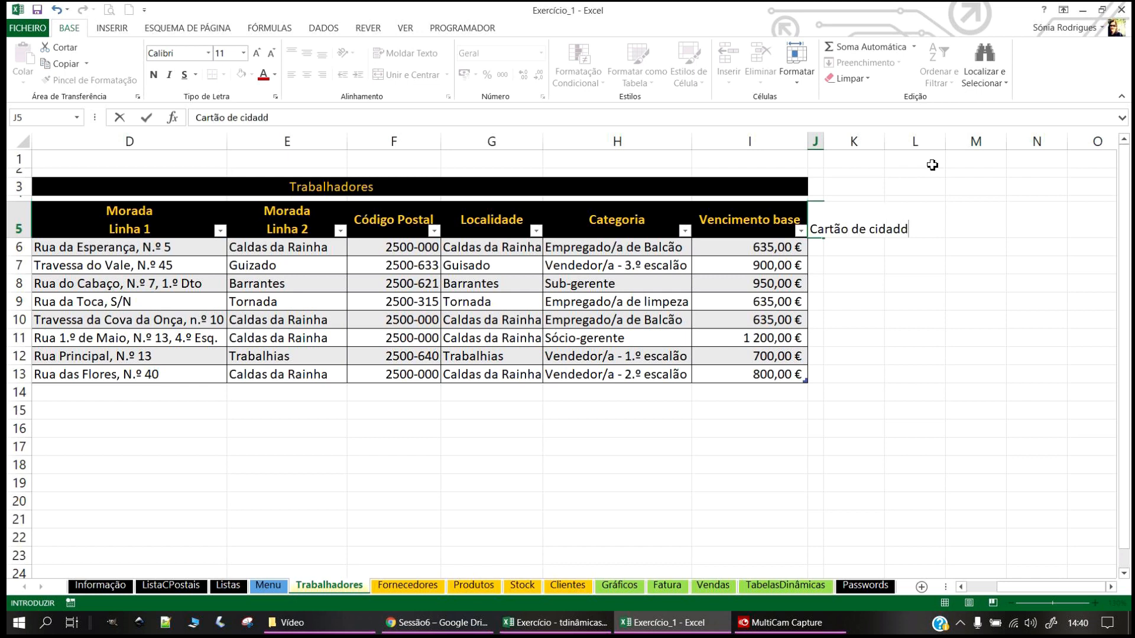
pyautogui.write('e')
pyautogui.press('Return')
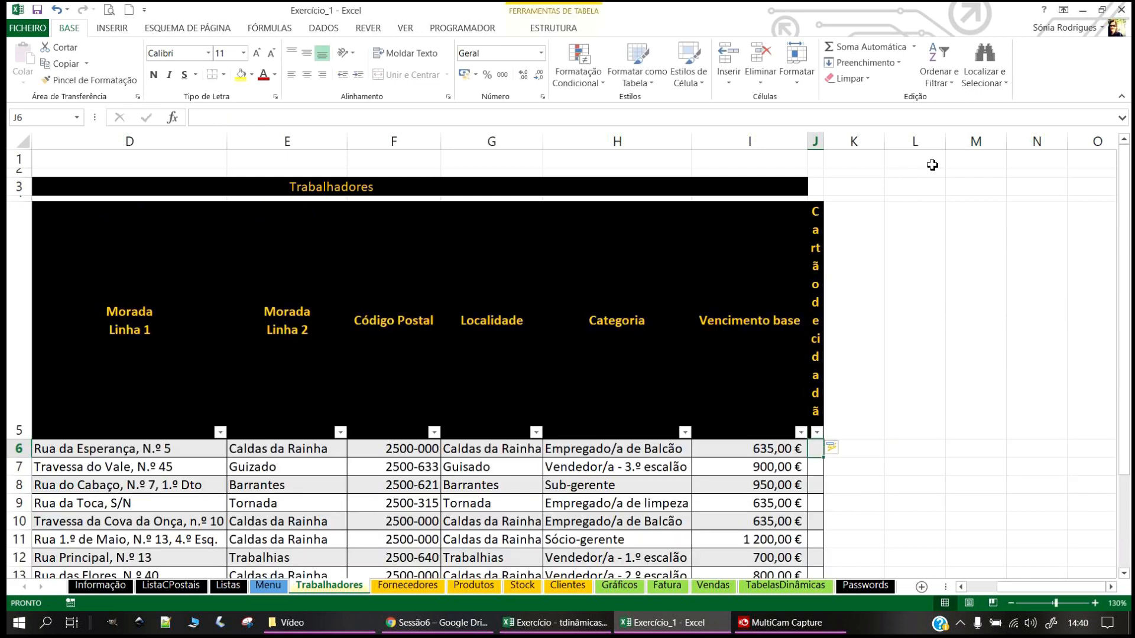
pyautogui.doubleClick(825, 139)
pyautogui.moveTo(849, 141); pyautogui.dragTo(876, 142)
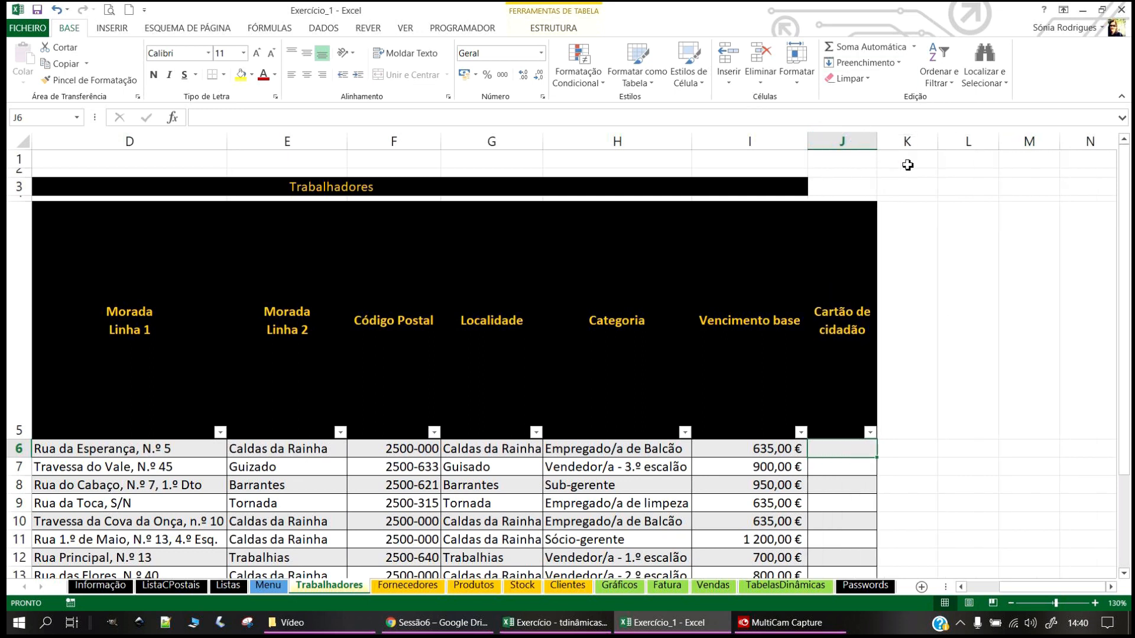
pyautogui.doubleClick(19, 439)
pyautogui.click(908, 264)
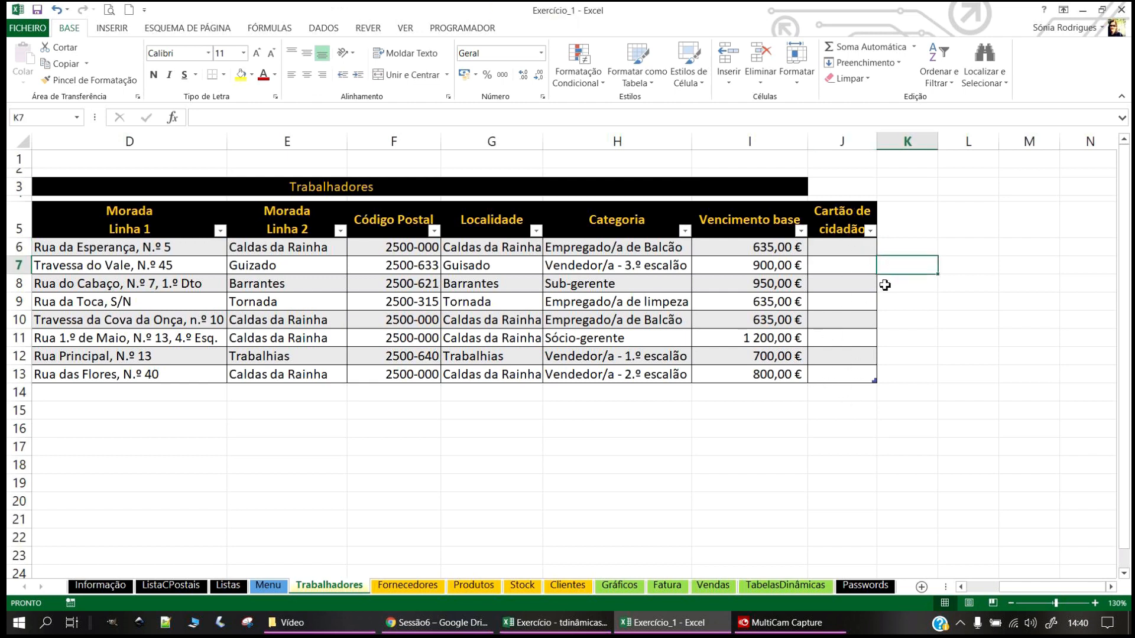
# Step: Add the headers 'Validade do CC' in K5 and 'Alerta' in L5
pyautogui.click(863, 229)
pyautogui.click(908, 216)
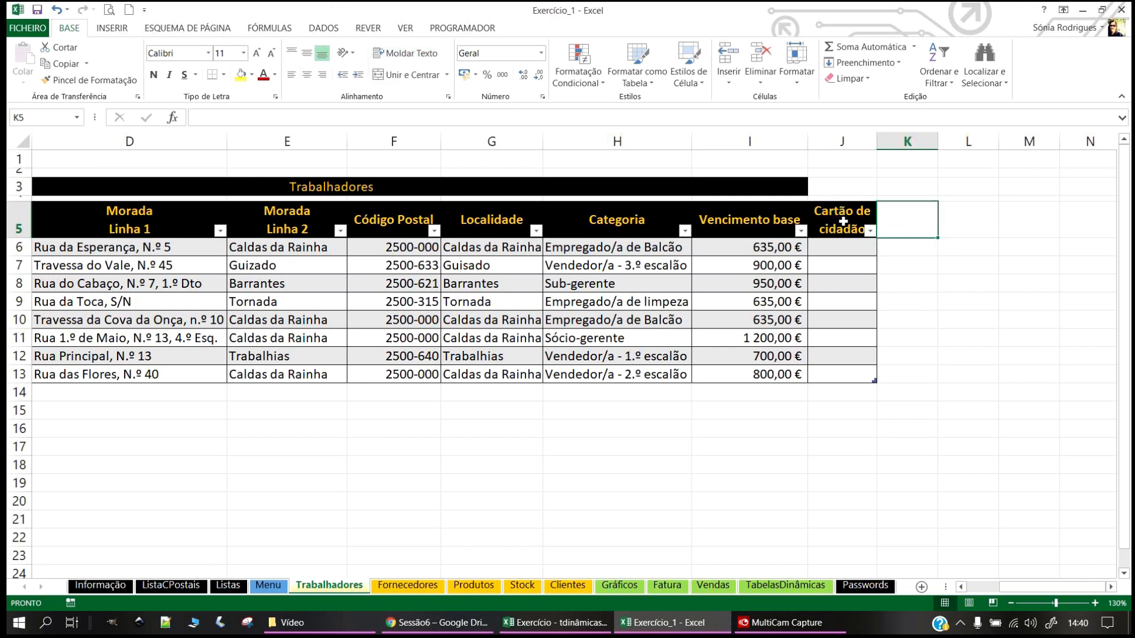
pyautogui.write('Va')
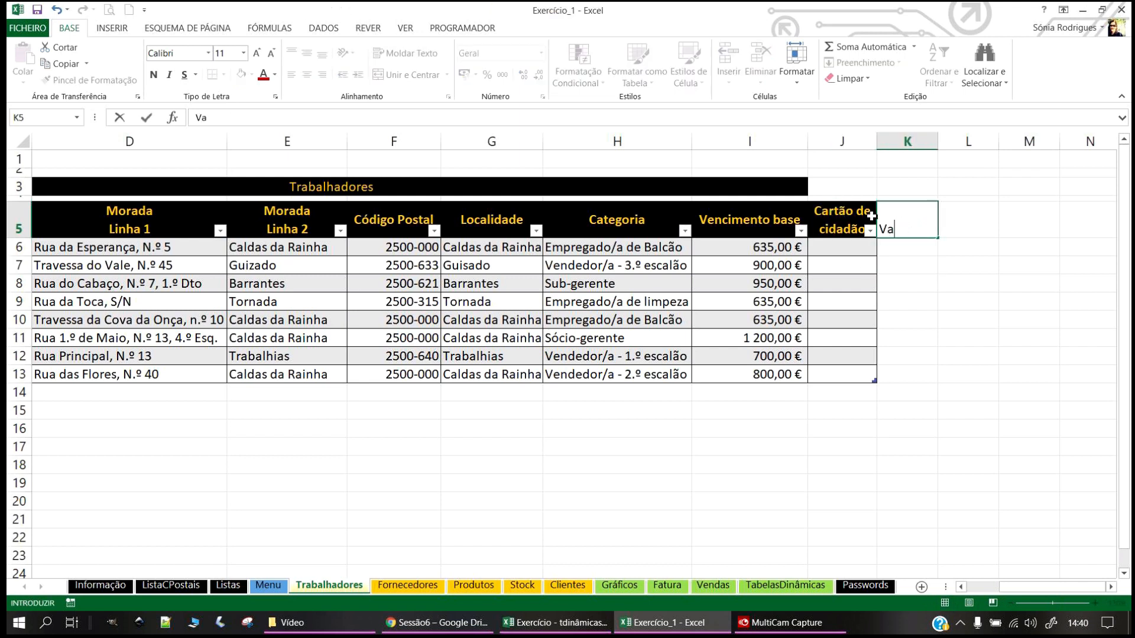
pyautogui.write('lidade do ')
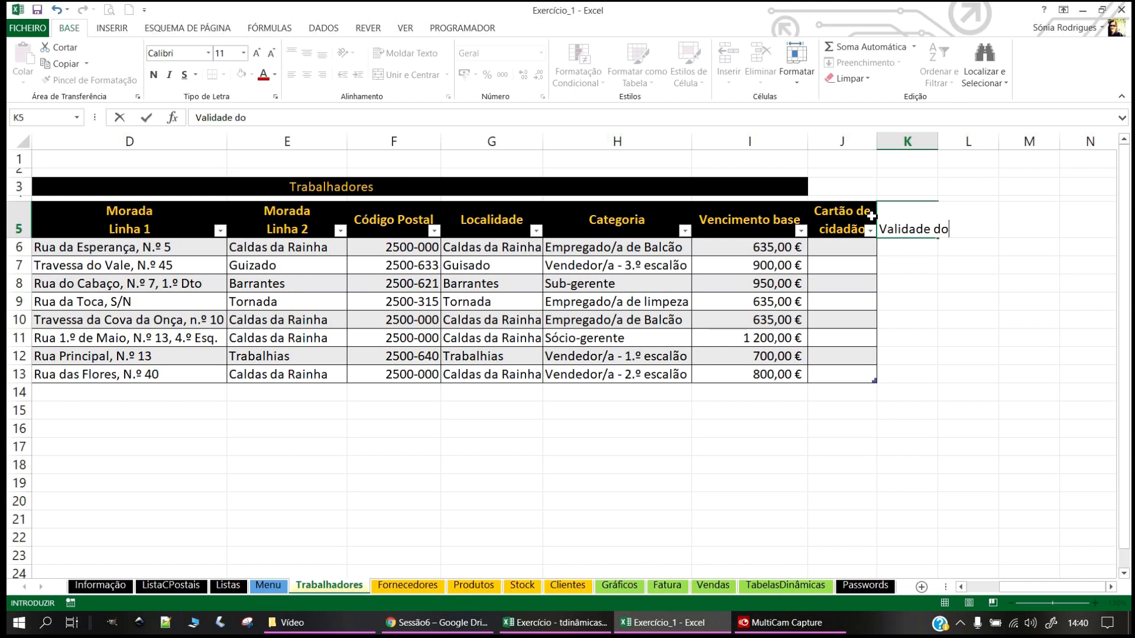
pyautogui.write('CC')
pyautogui.press('Return')
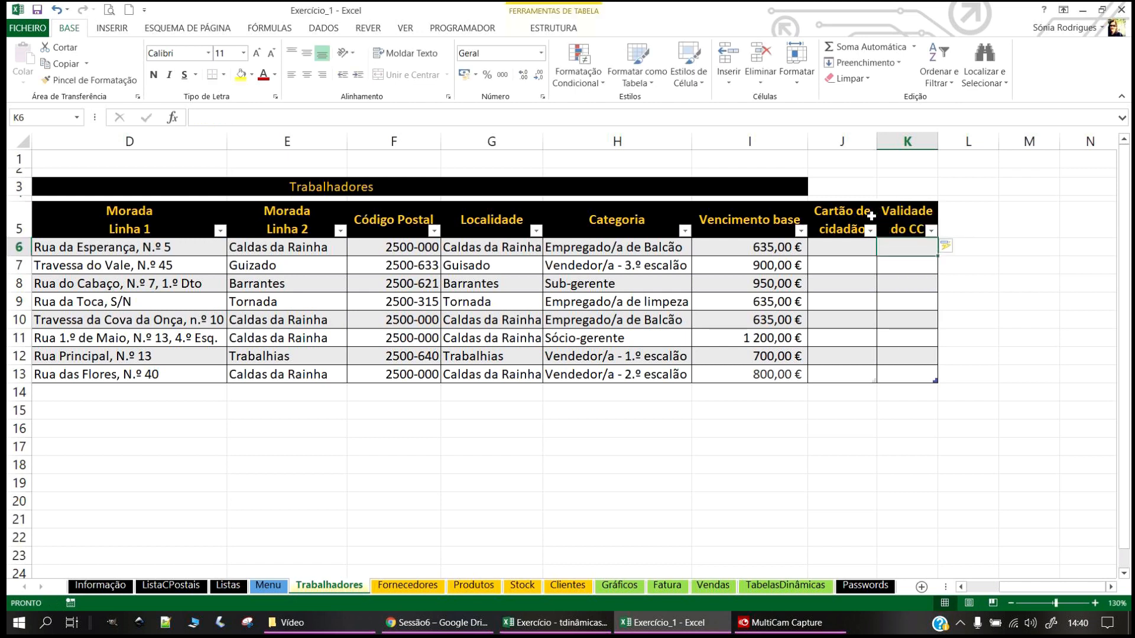
pyautogui.click(986, 224)
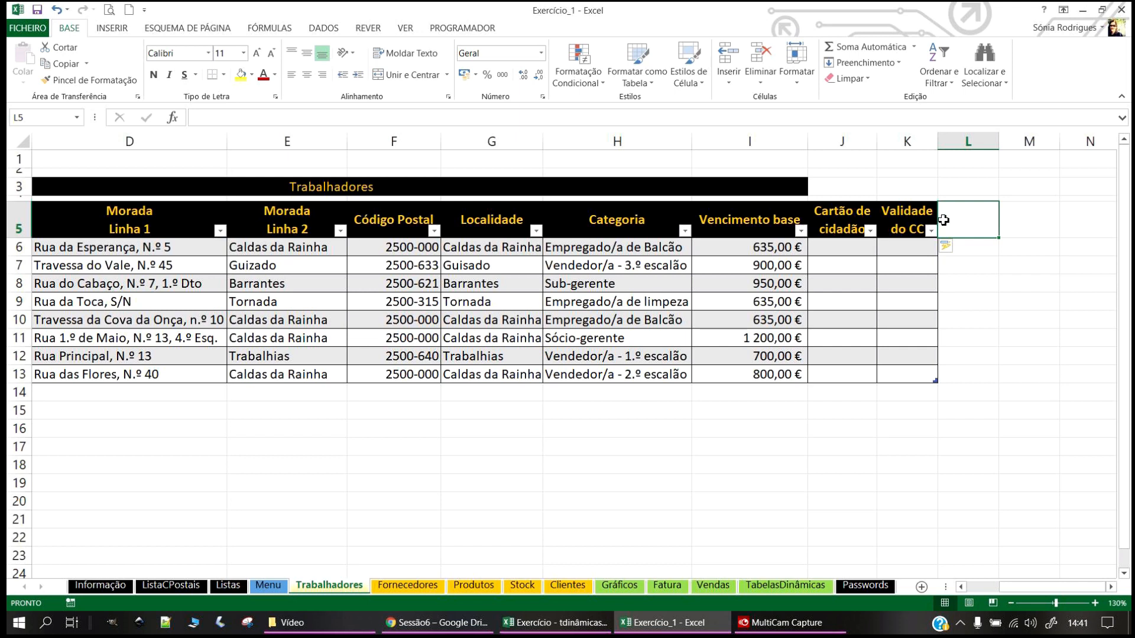
pyautogui.write('Alerta')
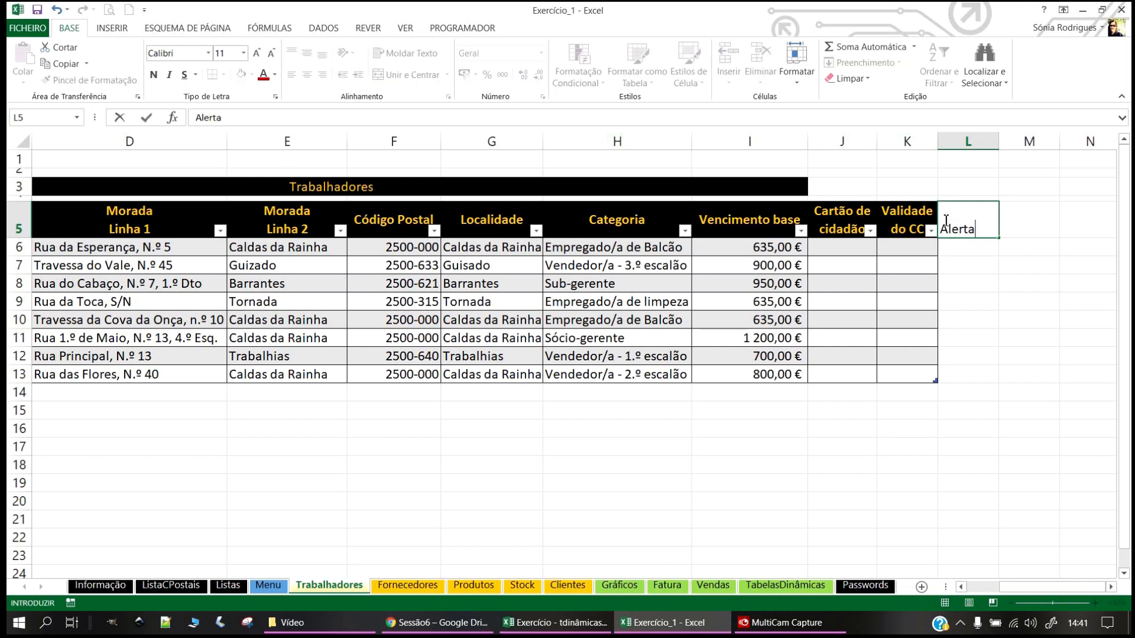
pyautogui.press('Return')
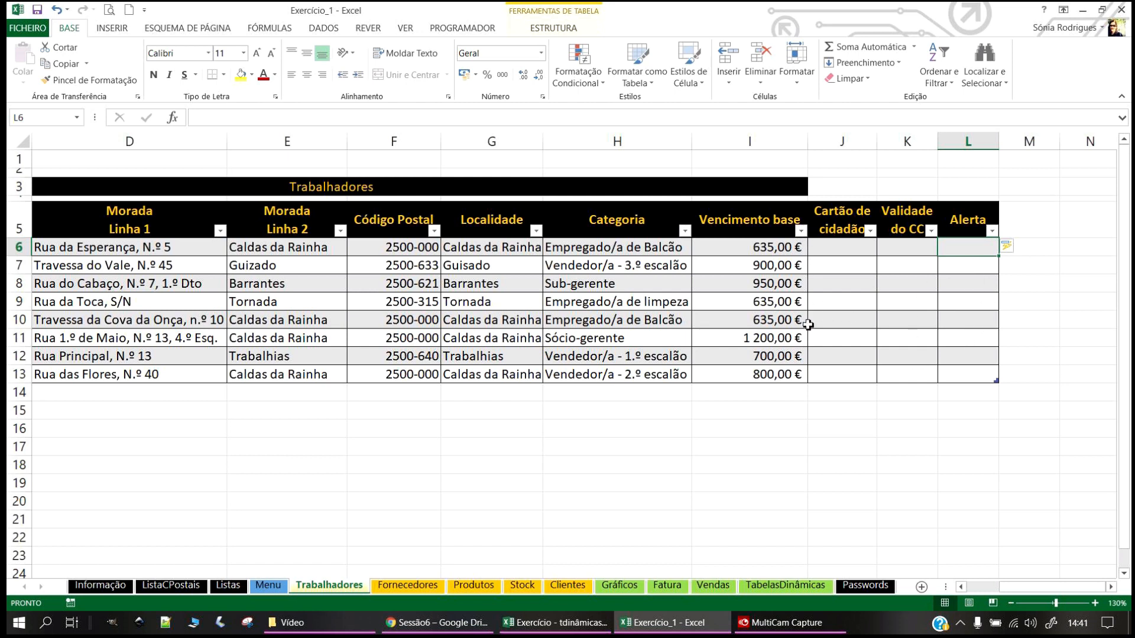
pyautogui.click(853, 261)
pyautogui.click(856, 245)
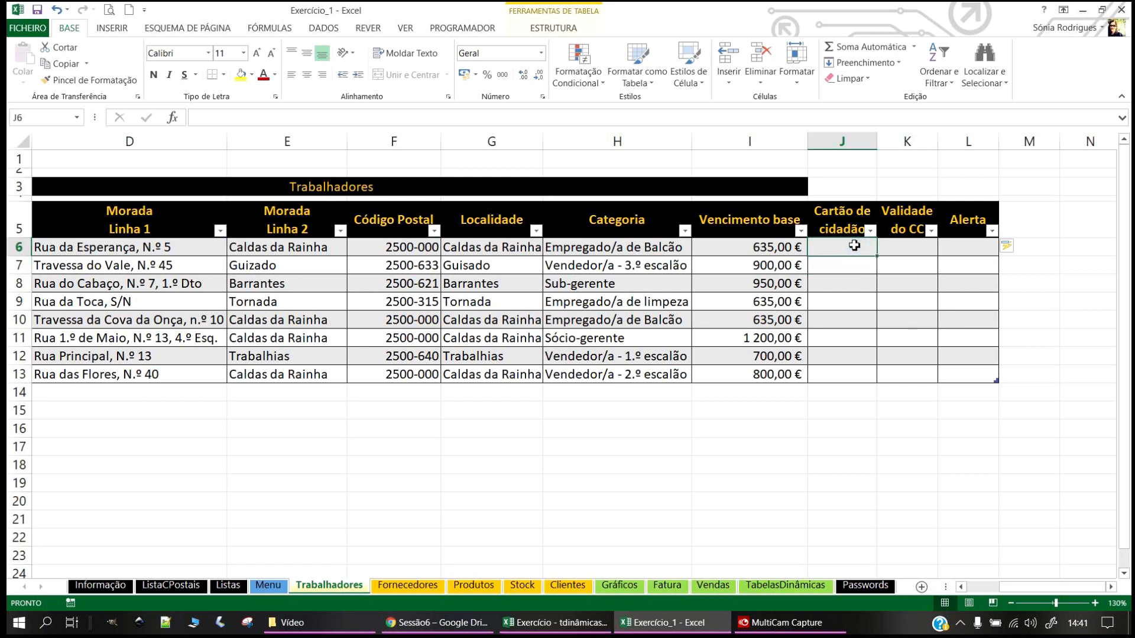
# Step: Enter the citizen card numbers for the first four workers in J6:J9
pyautogui.write('123456')
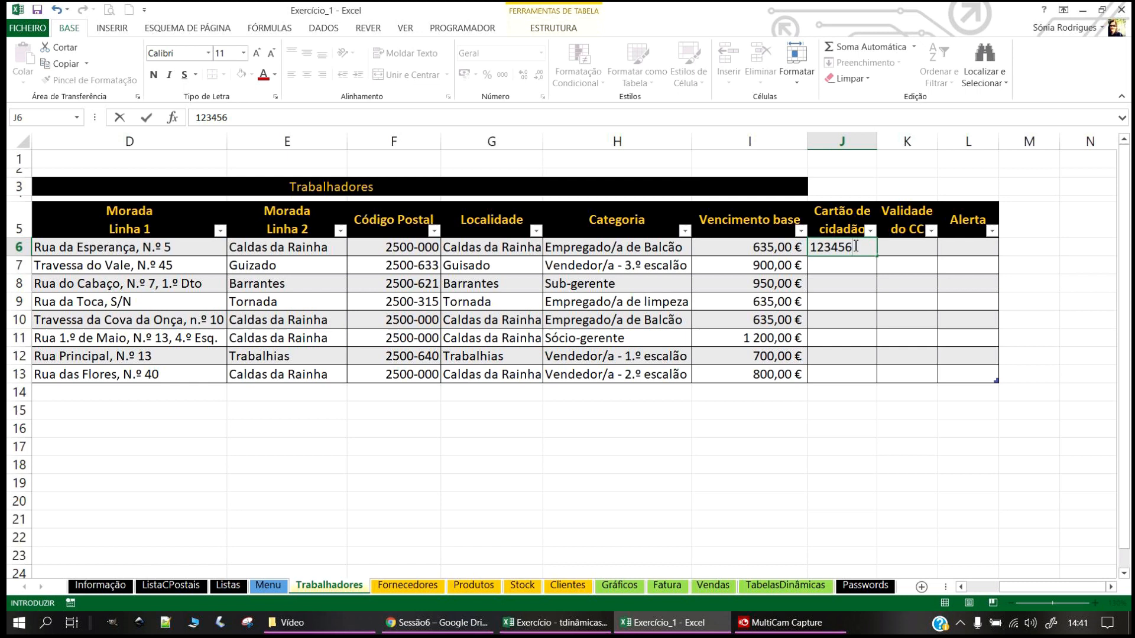
pyautogui.write('78')
pyautogui.press('Return')
pyautogui.press('Return')
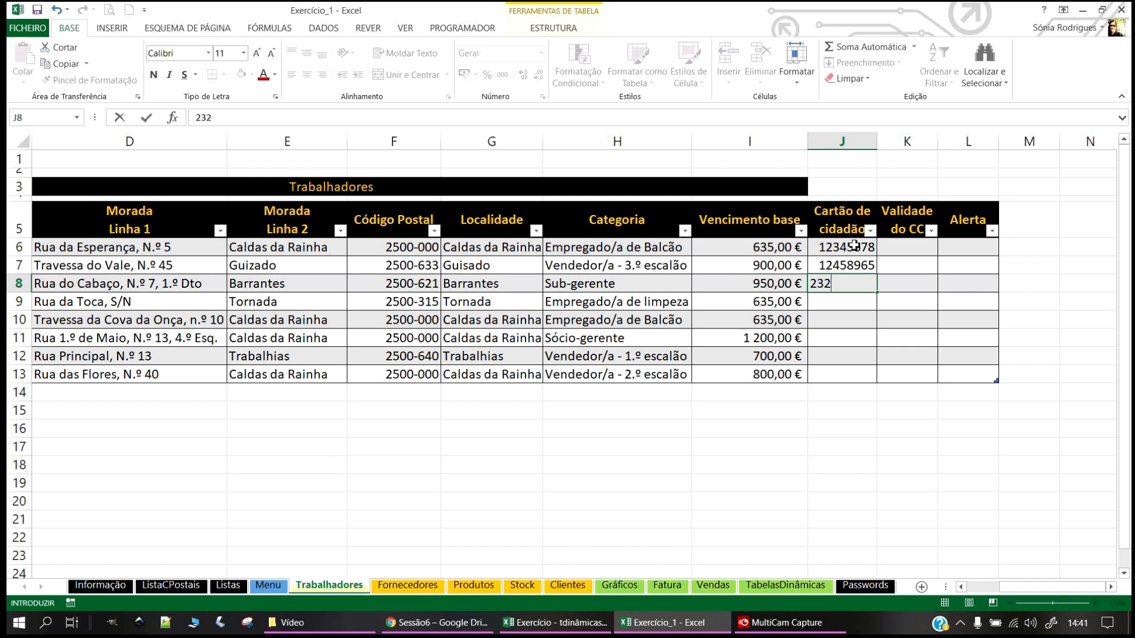
pyautogui.press('Return')
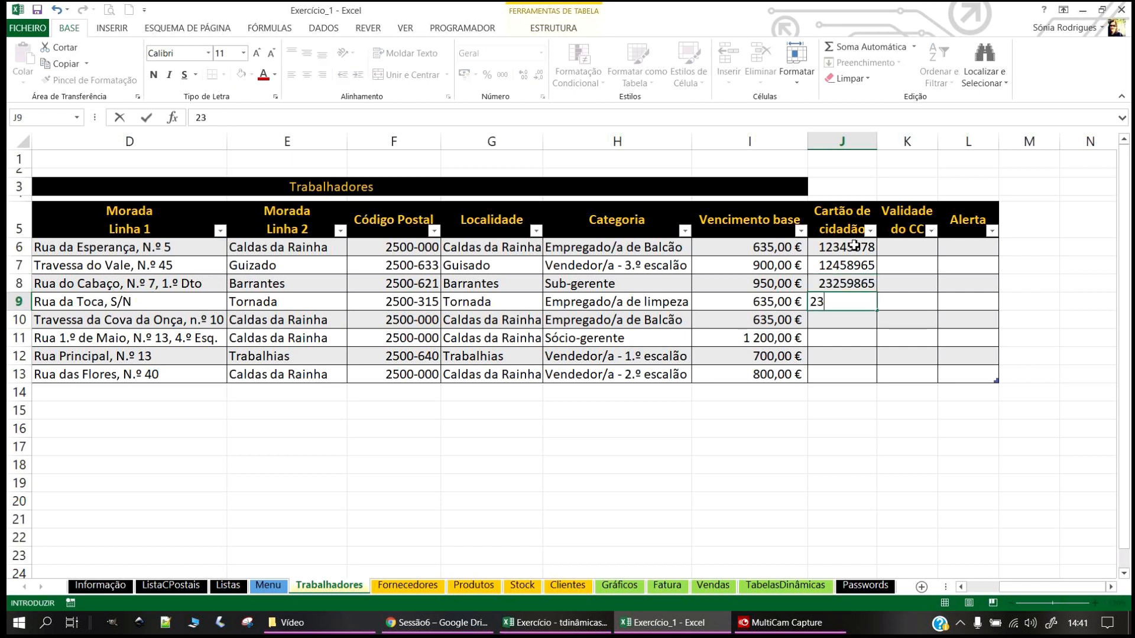
pyautogui.press('Return')
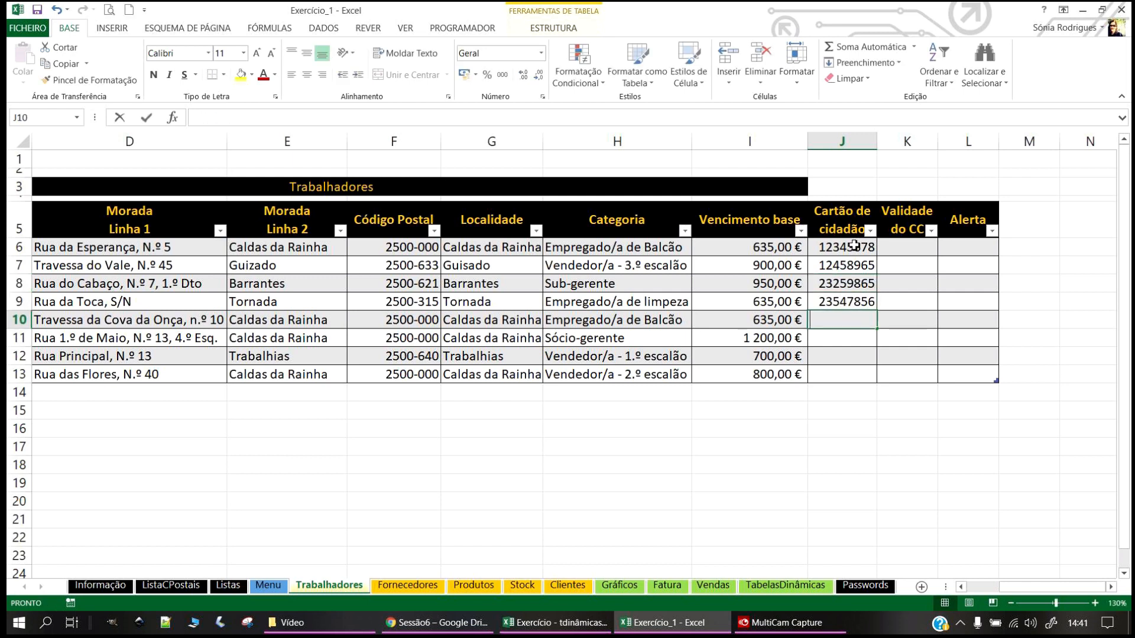
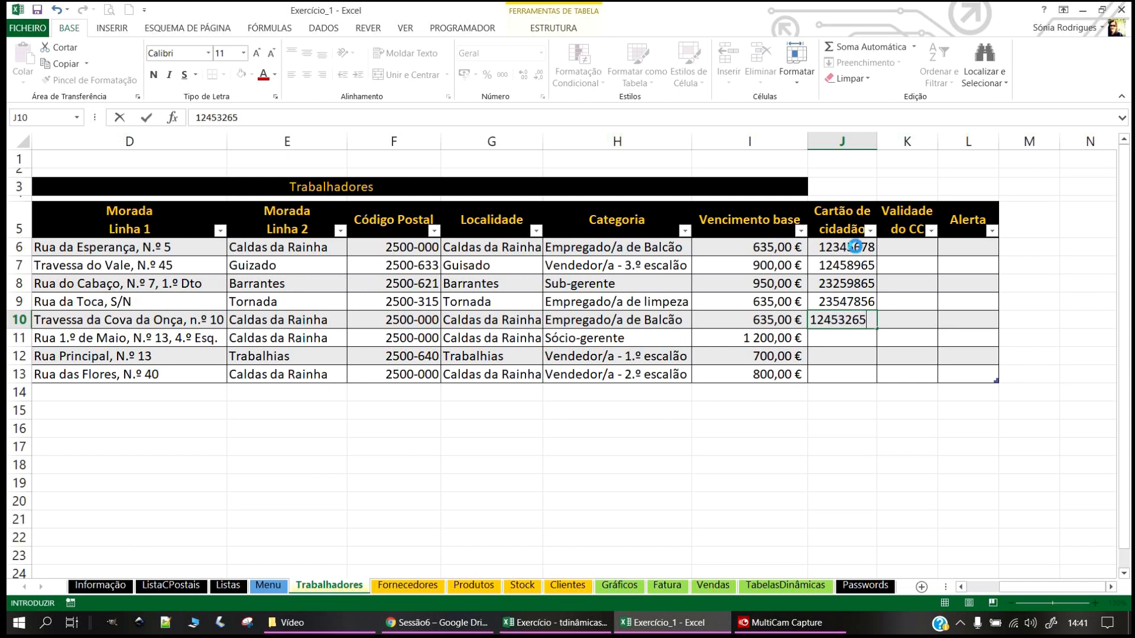
# Step: Enter the citizen card numbers for the remaining four workers in J10:J13
pyautogui.press('Return')
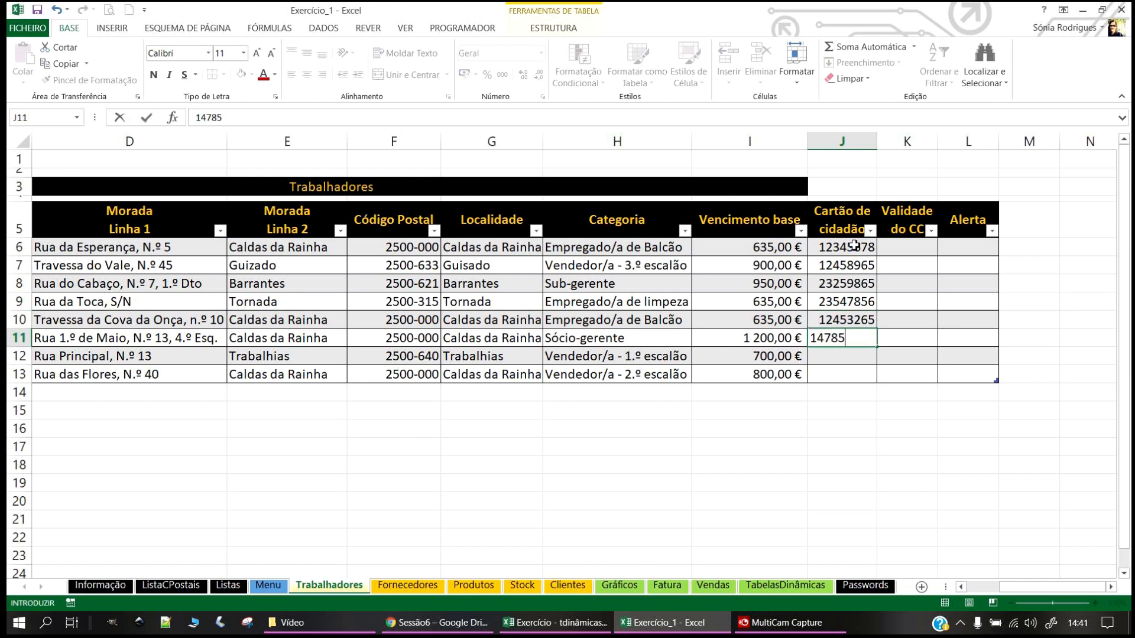
pyautogui.press('Return')
pyautogui.press('Return')
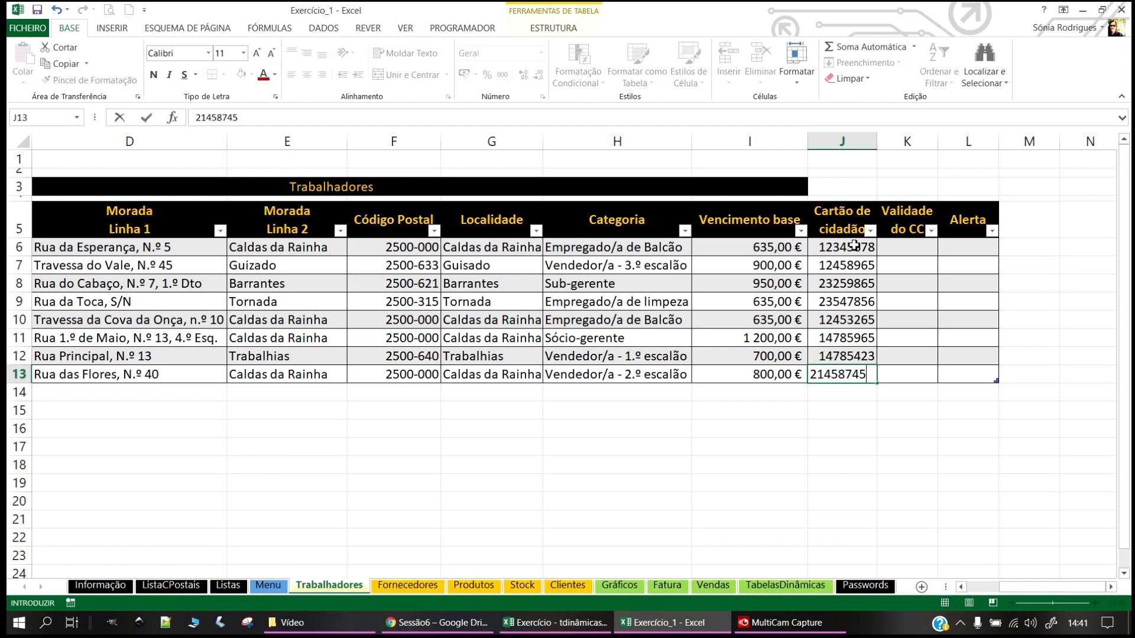
pyautogui.press('Return')
pyautogui.moveTo(937, 142); pyautogui.dragTo(958, 142)
# Step: Enter expiry dates 03/07/2021, 01/12/2019, 15/12/2019 and 16/12/2020 in K6:K9
pyautogui.click(911, 247)
pyautogui.write('03/07/2021')
pyautogui.press('Return')
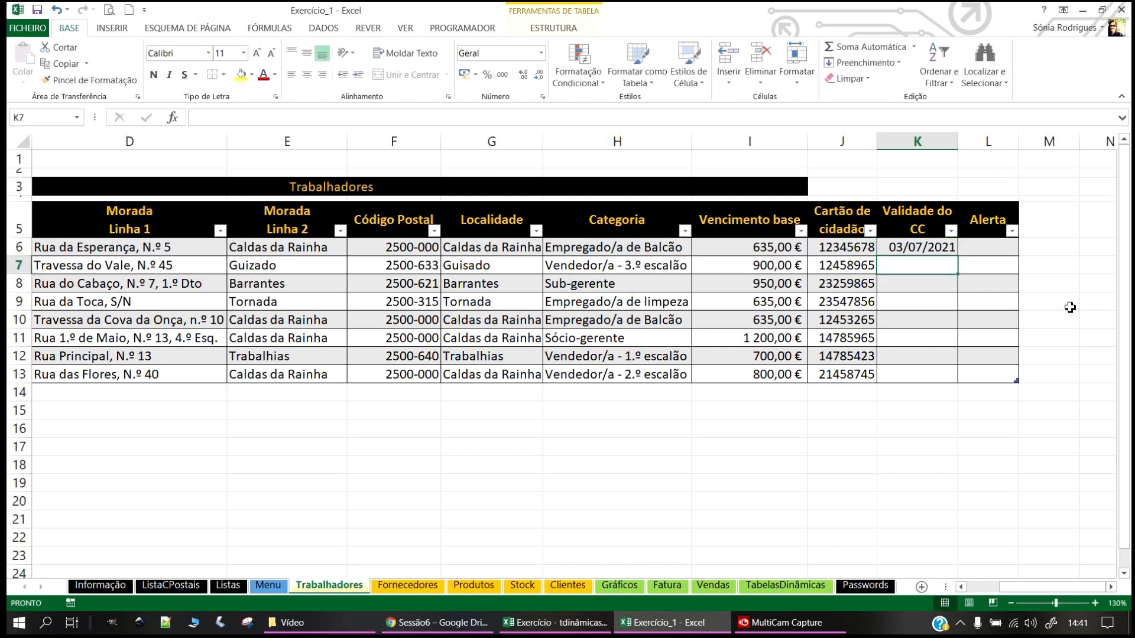
pyautogui.write('01/12/')
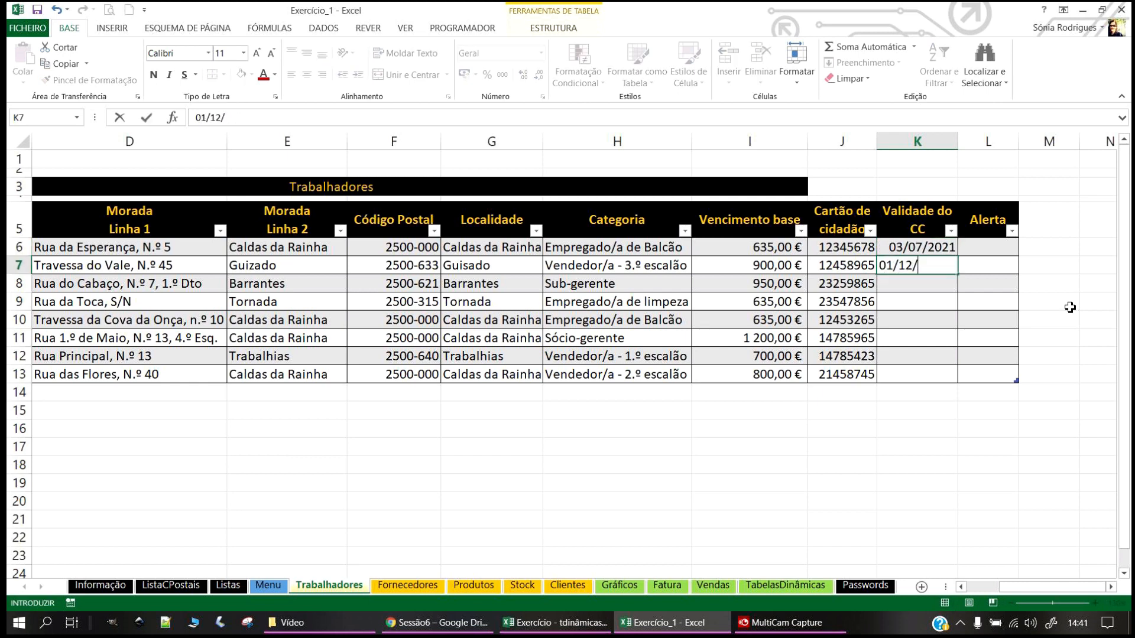
pyautogui.write('219')
pyautogui.press('BackSpace')
pyautogui.press('Return')
pyautogui.write('15')
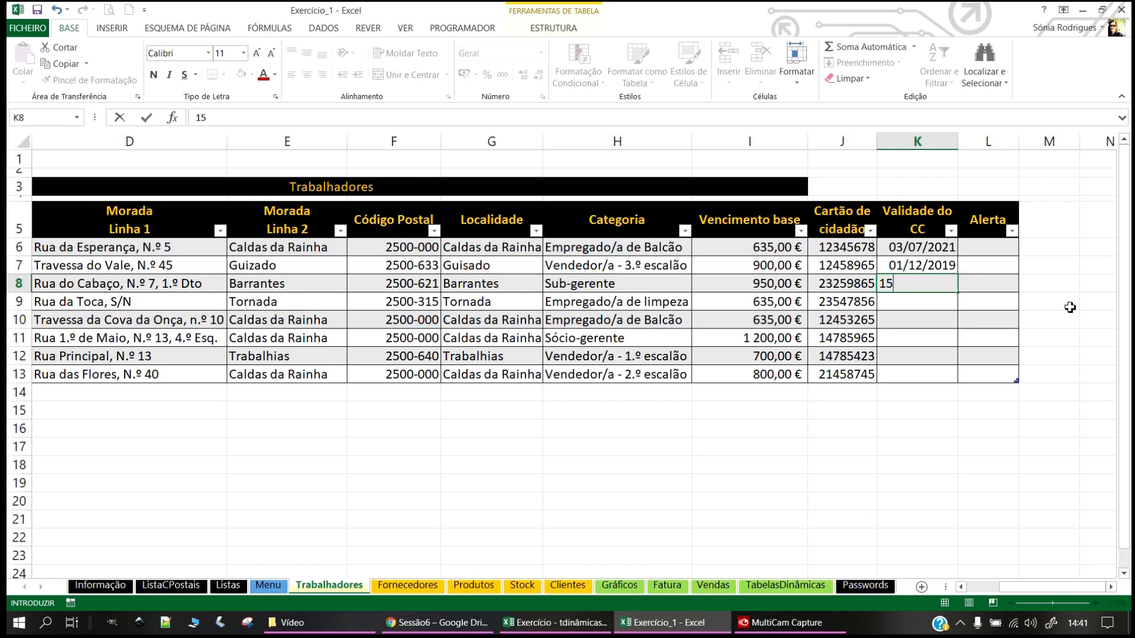
pyautogui.write('-12-2019')
pyautogui.press('Return')
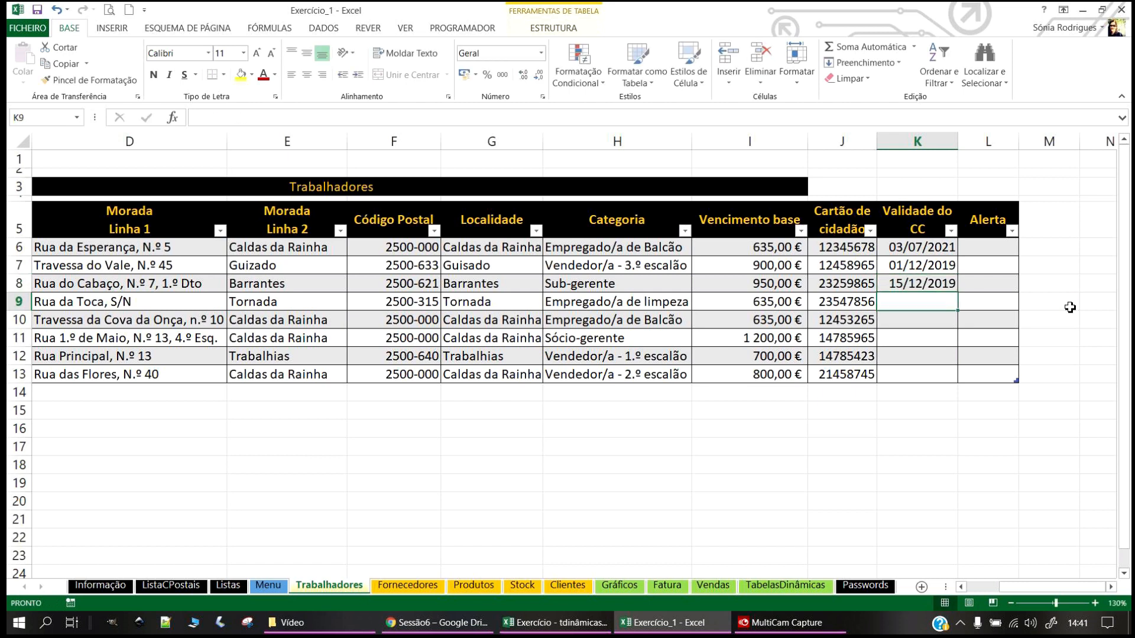
pyautogui.write('16-12-2020')
pyautogui.press('Return')
# Step: Enter expiry dates 14/12/2020, 02/05/2020, 05/12/2020 and 12/01/2020 in K10:K13
pyautogui.write('14-')
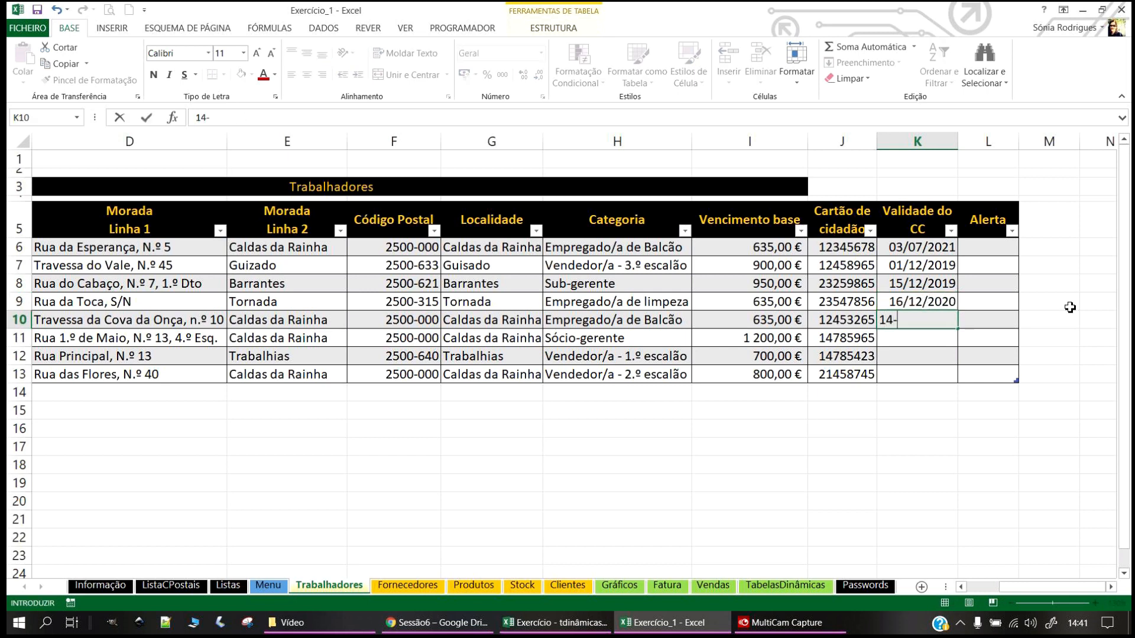
pyautogui.write('12-2020')
pyautogui.press('Return')
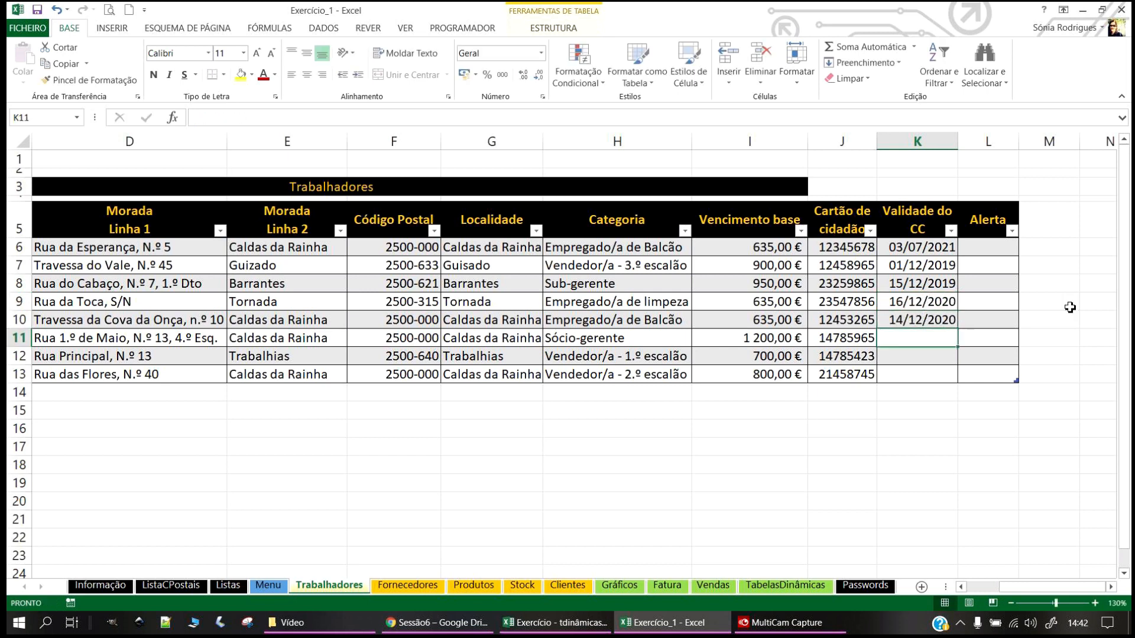
pyautogui.write('2-5-2020')
pyautogui.press('Return')
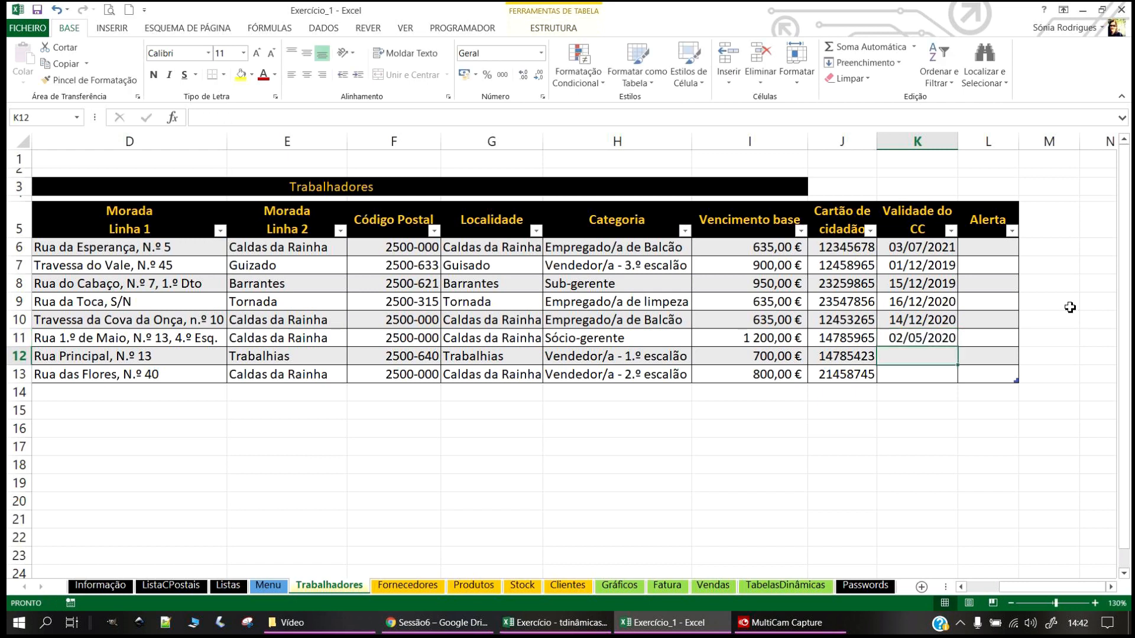
pyautogui.write('5-12-2020')
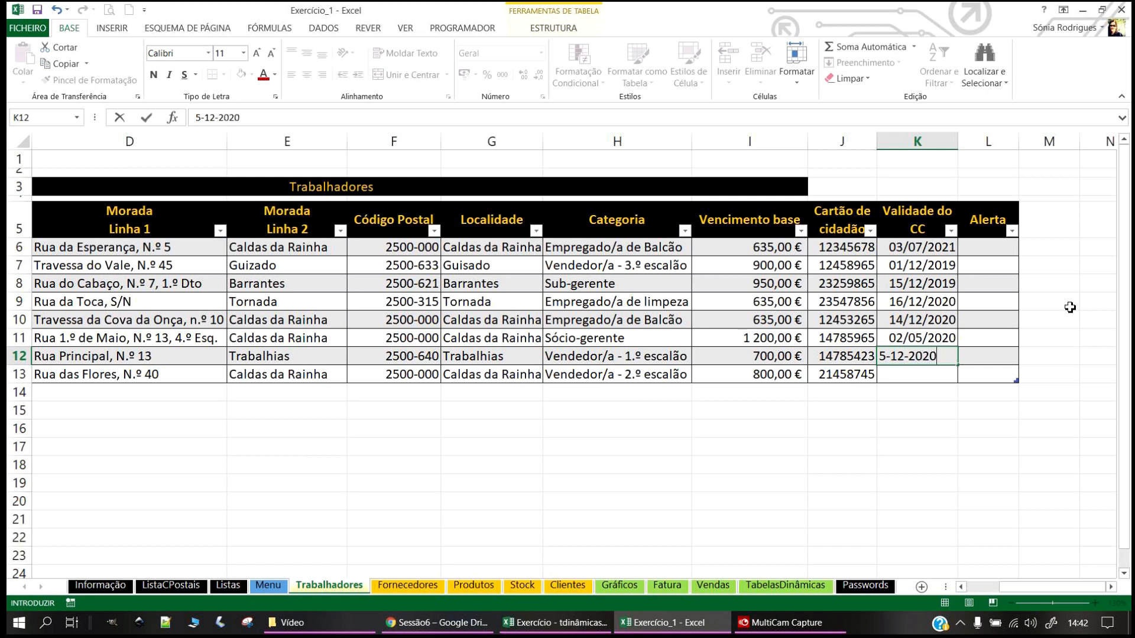
pyautogui.press('Return')
pyautogui.write('12-1*')
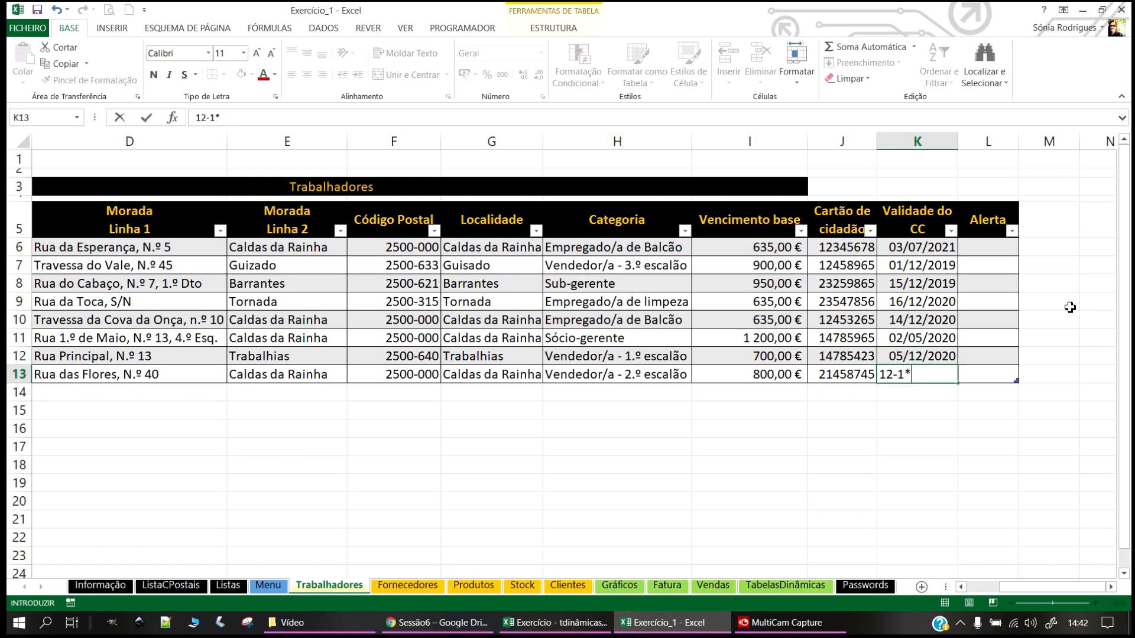
pyautogui.press('BackSpace')
pyautogui.write('-2020')
pyautogui.press('Return')
pyautogui.click(981, 246)
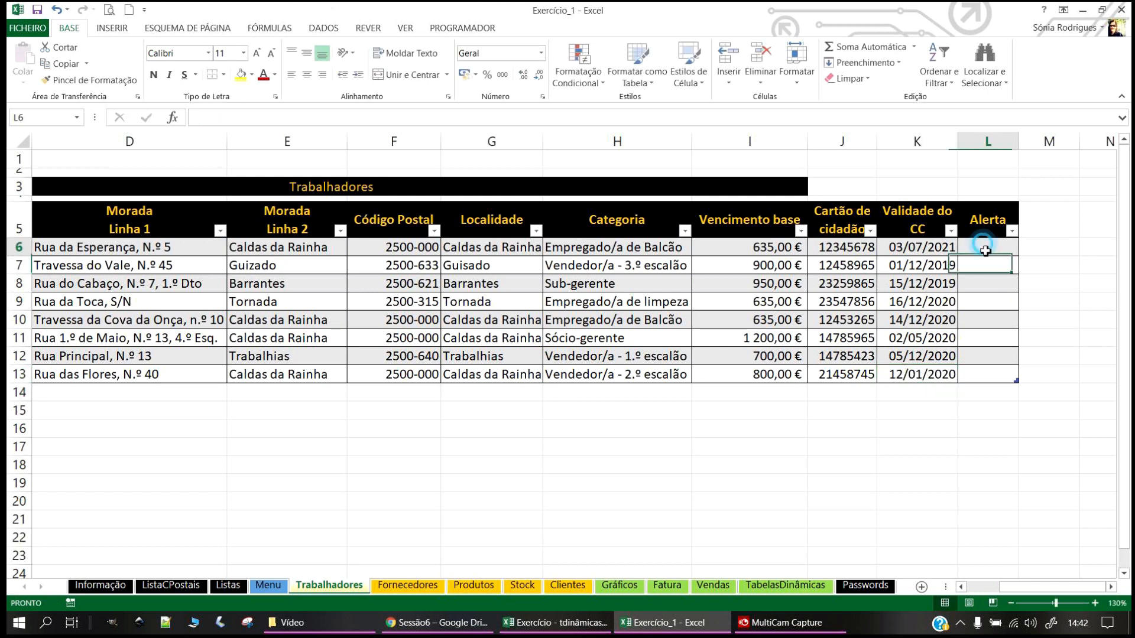
pyautogui.hotkey('alt', 'Tab')
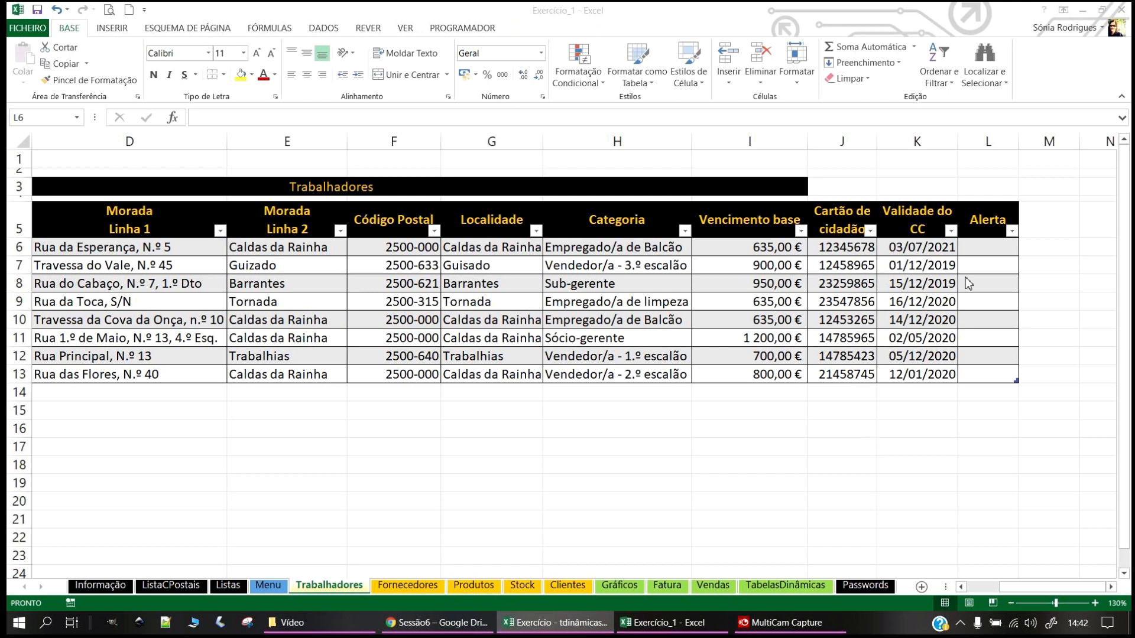
pyautogui.click(998, 248)
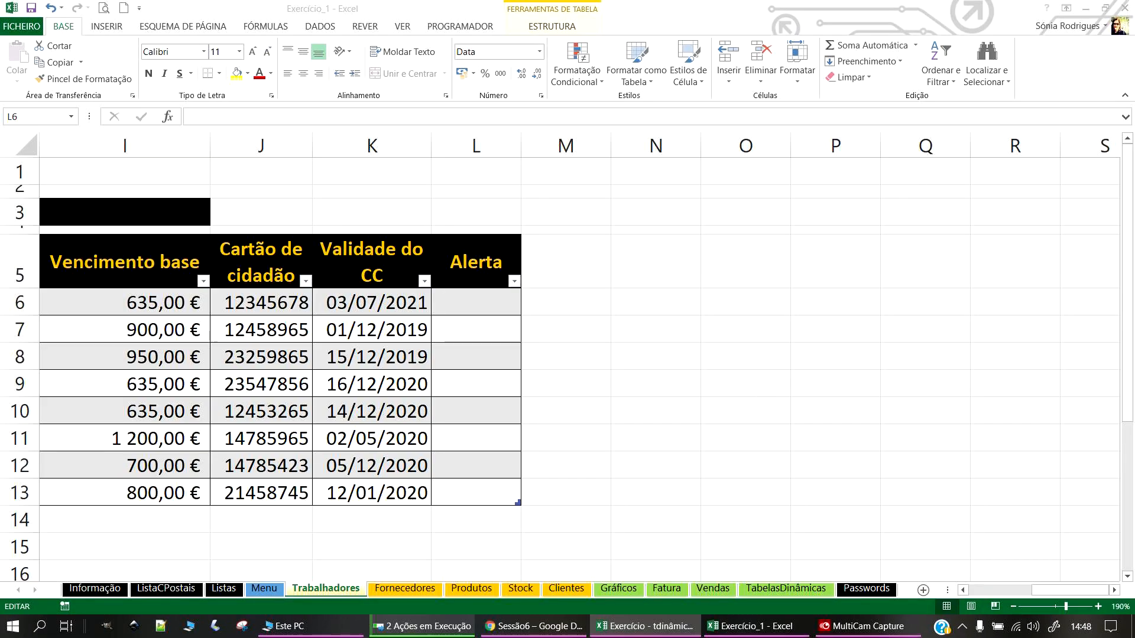
pyautogui.click(447, 287)
pyautogui.click(456, 298)
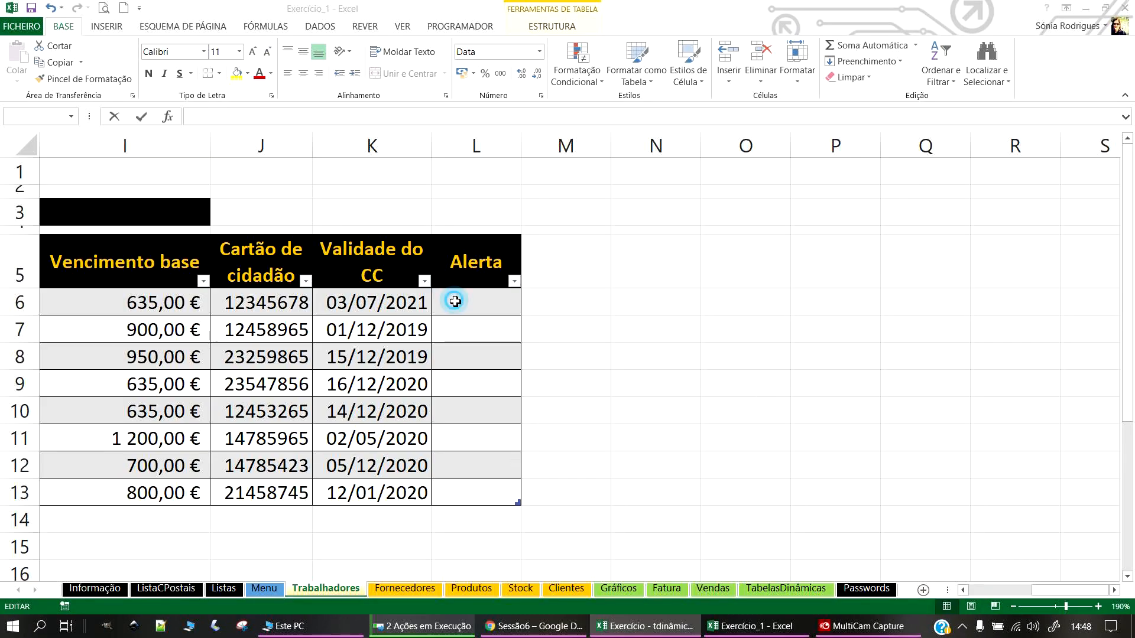
pyautogui.click(500, 307)
pyautogui.click(407, 302)
pyautogui.click(452, 303)
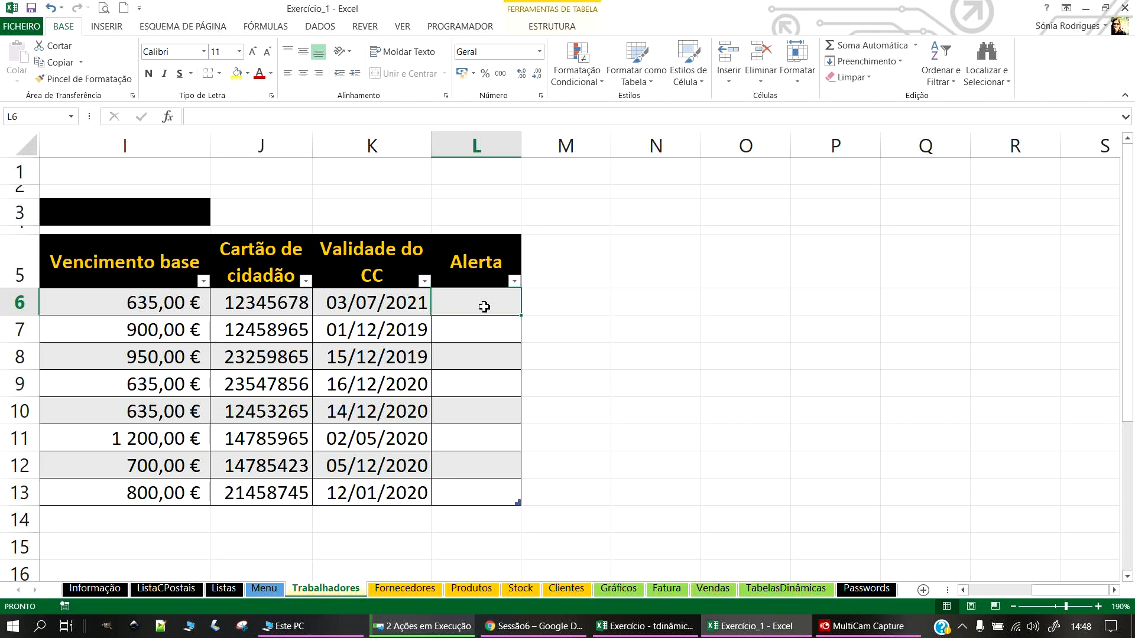
# Step: Enter =SE(([@[Validade do CC]]-HOJE())<=30;"Alerta";"") in L6 to fill the Alerta column
pyautogui.write('=')
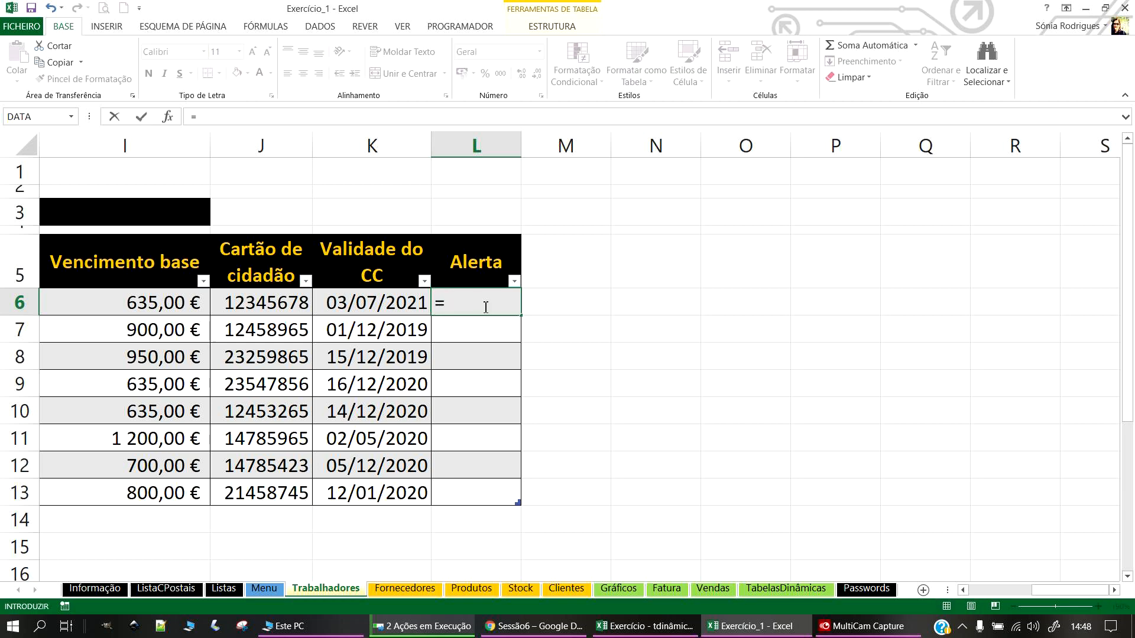
pyautogui.write('SE(')
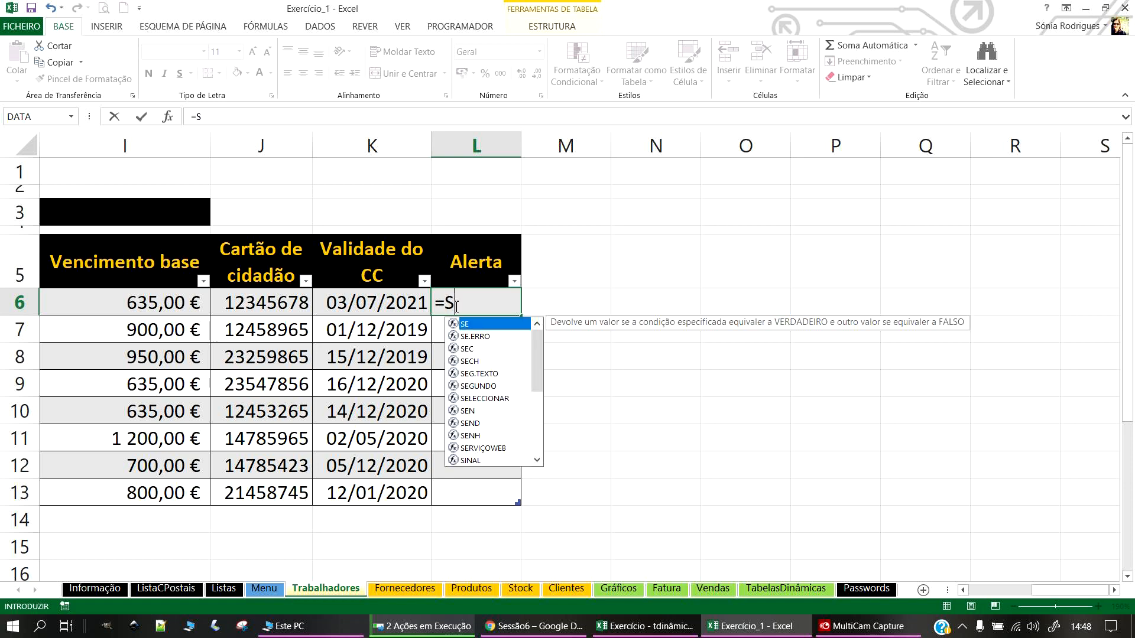
pyautogui.click(382, 299)
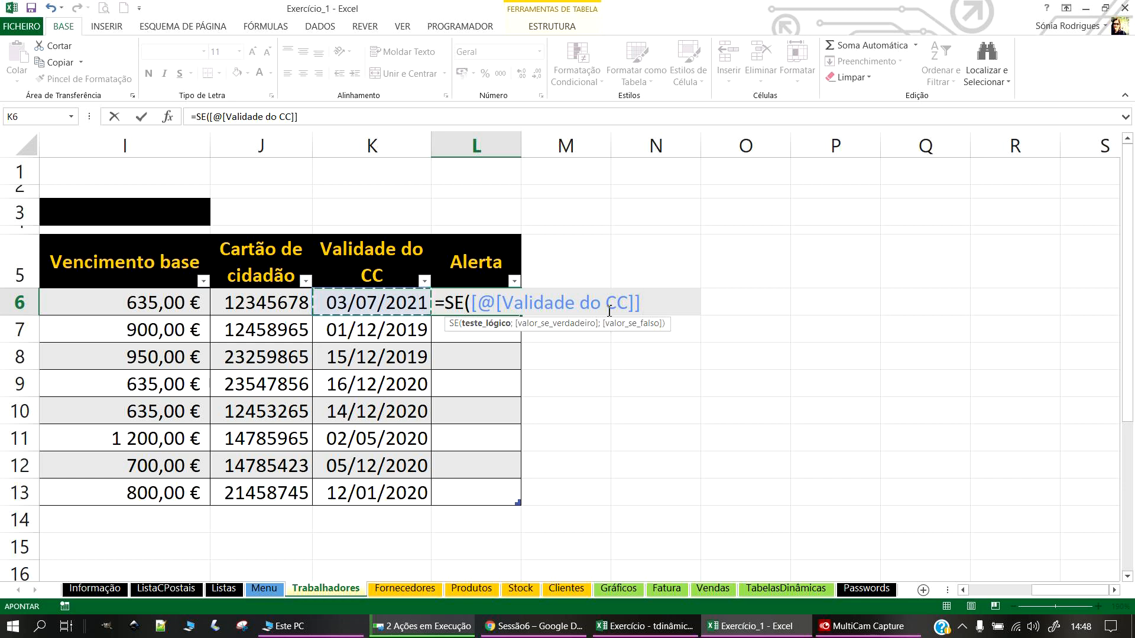
pyautogui.write('-')
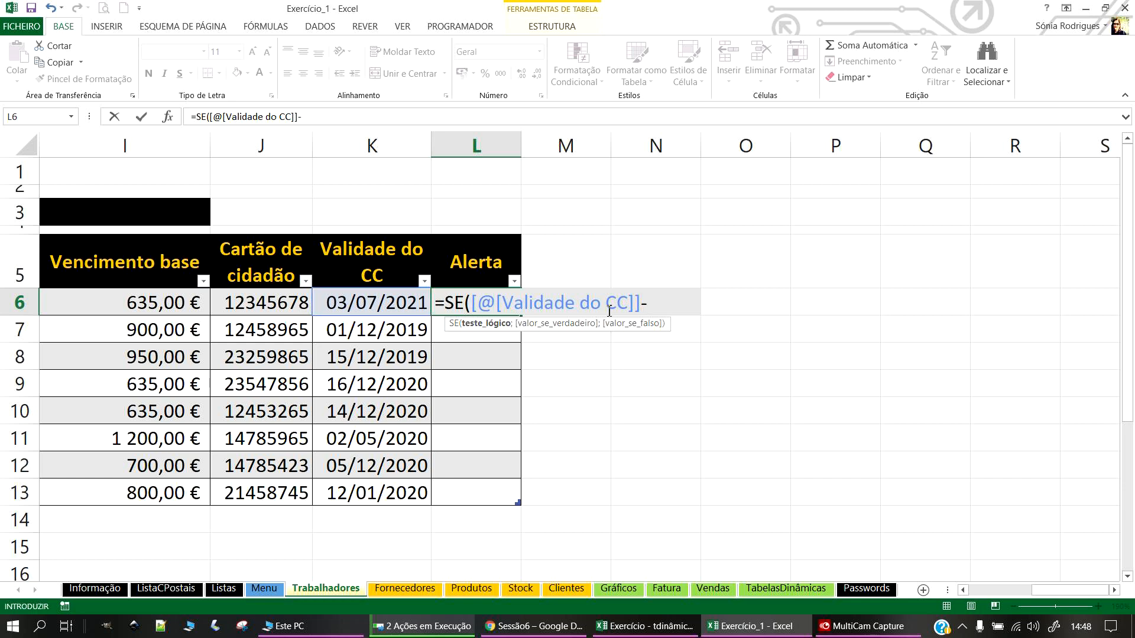
pyautogui.write('Ho')
pyautogui.press('Tab')
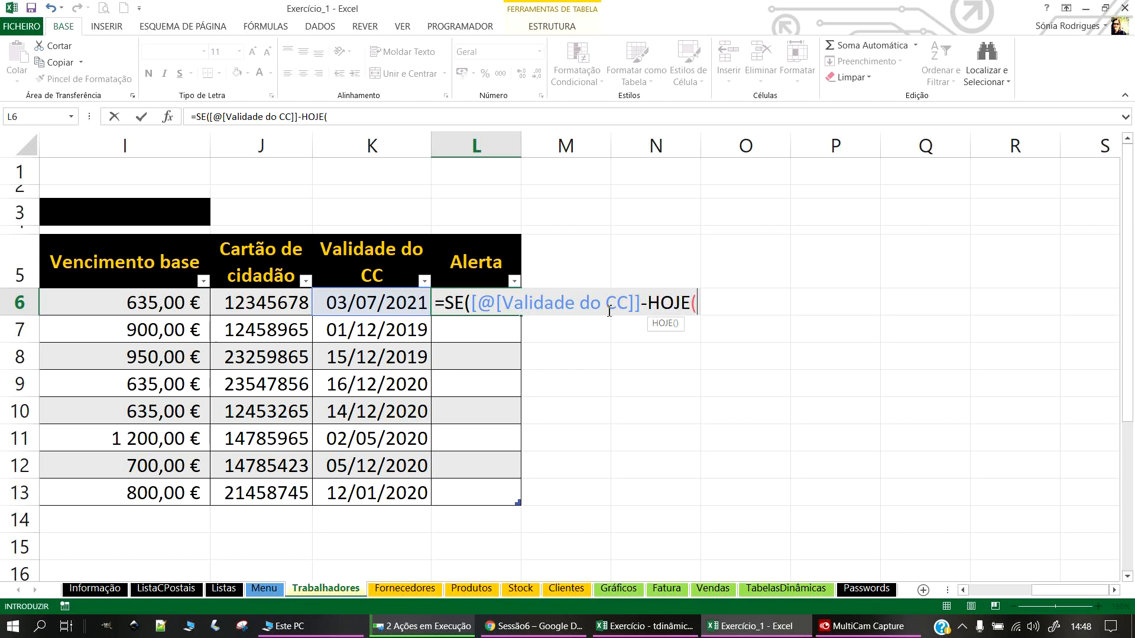
pyautogui.write(')')
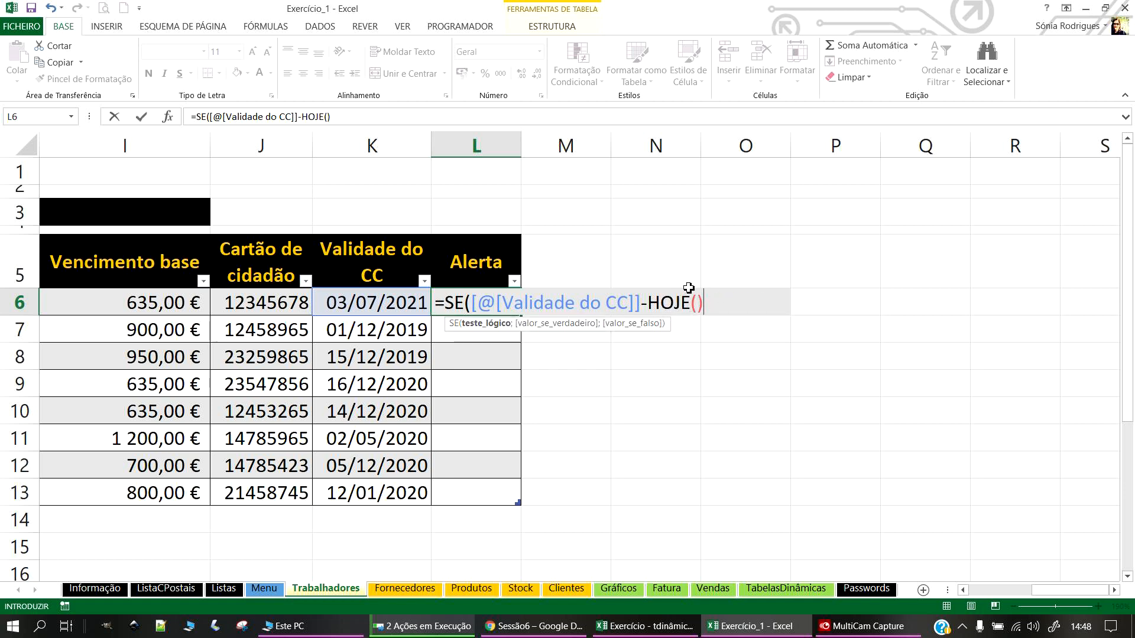
pyautogui.click(723, 307)
pyautogui.click(470, 302)
pyautogui.write('(')
pyautogui.click(753, 305)
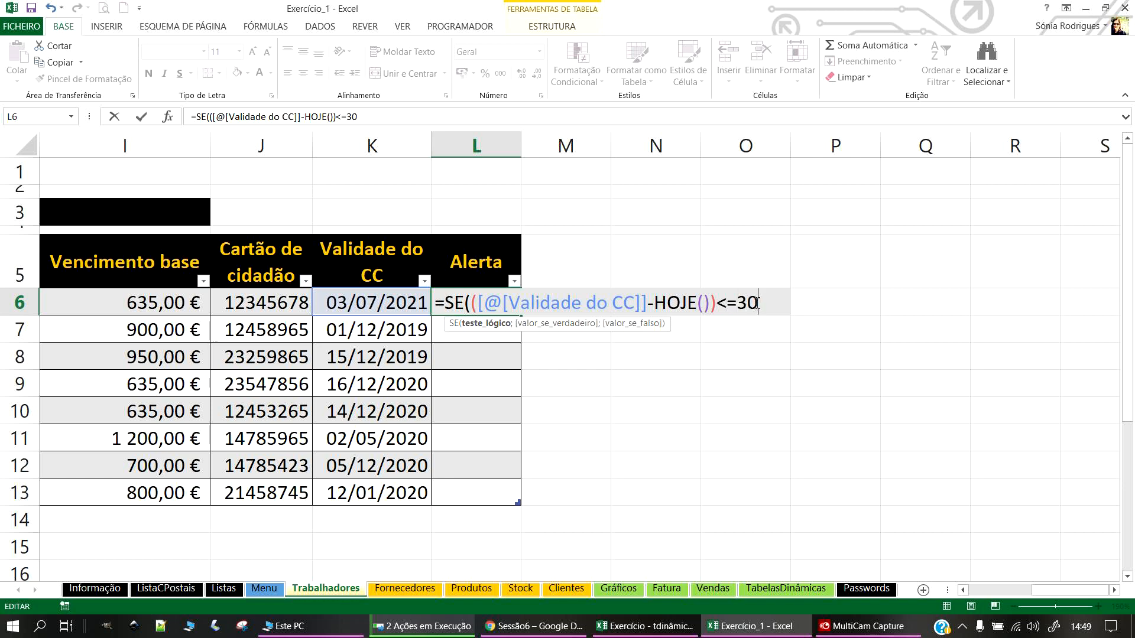
pyautogui.write(';')
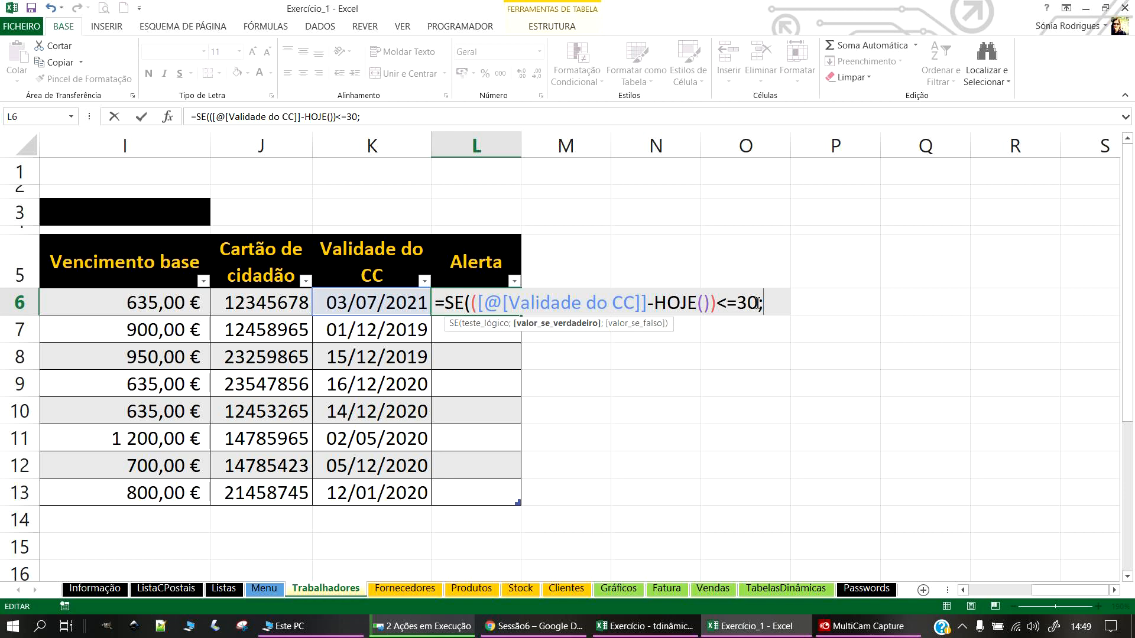
pyautogui.write('"Alerta')
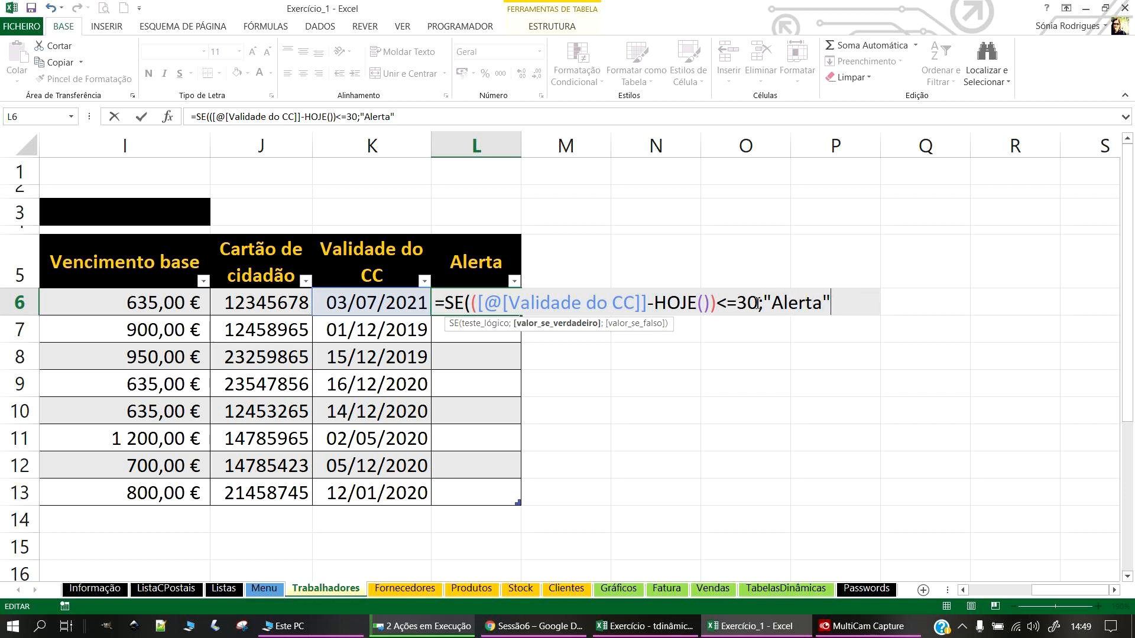
pyautogui.write('";')
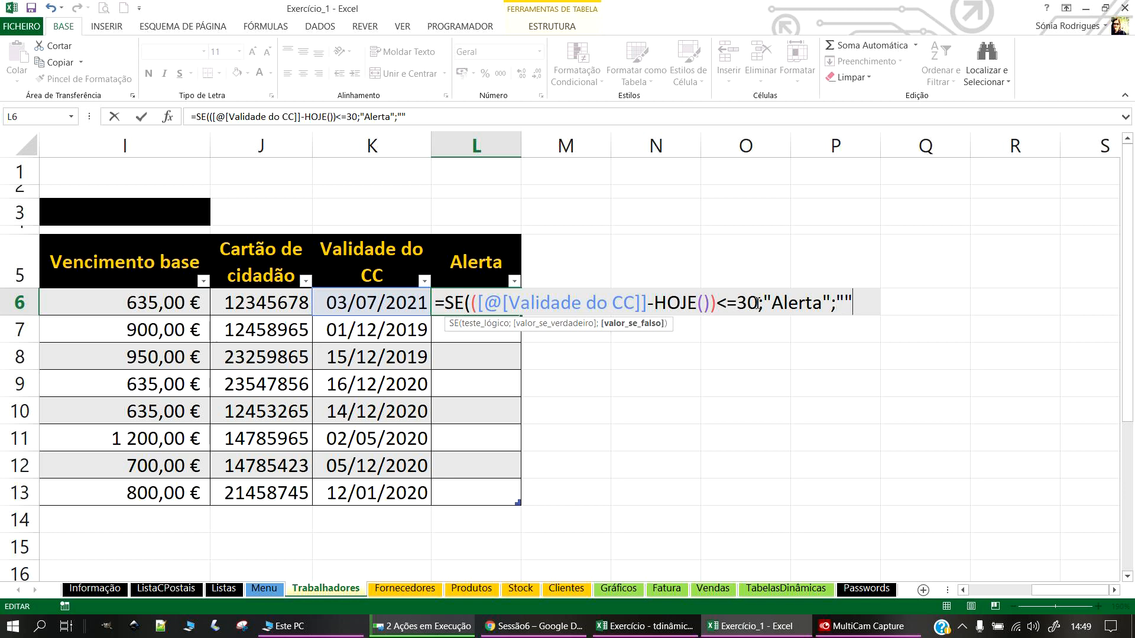
pyautogui.press('Return')
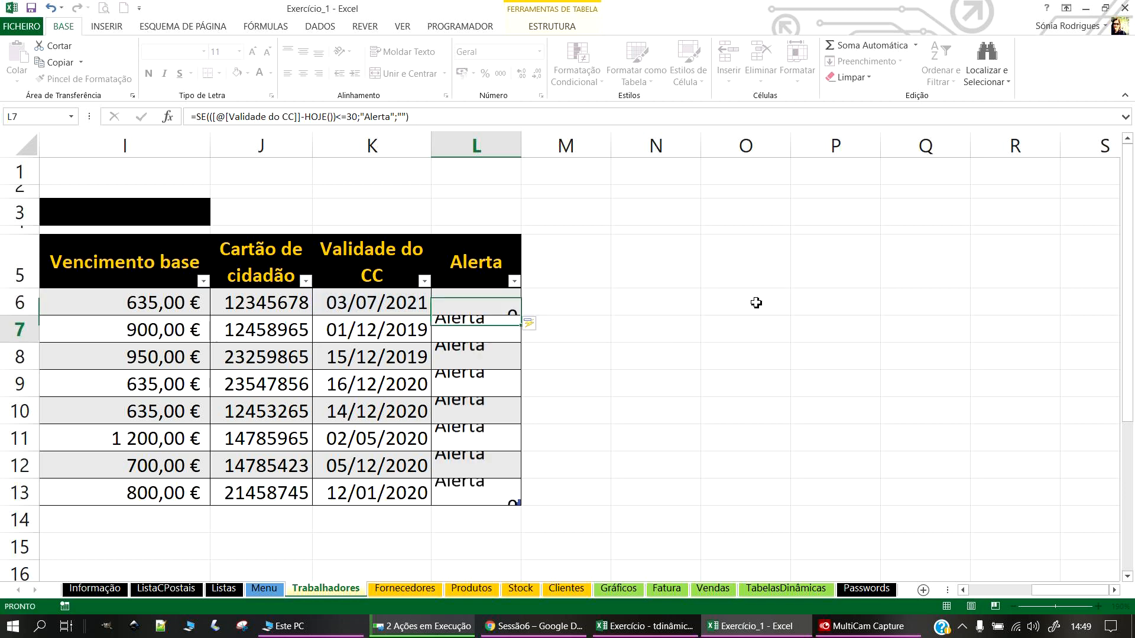
# Step: Widen the Alerta column and select the 2019 and 2020 expiry dates
pyautogui.moveTo(525, 146); pyautogui.dragTo(589, 146)
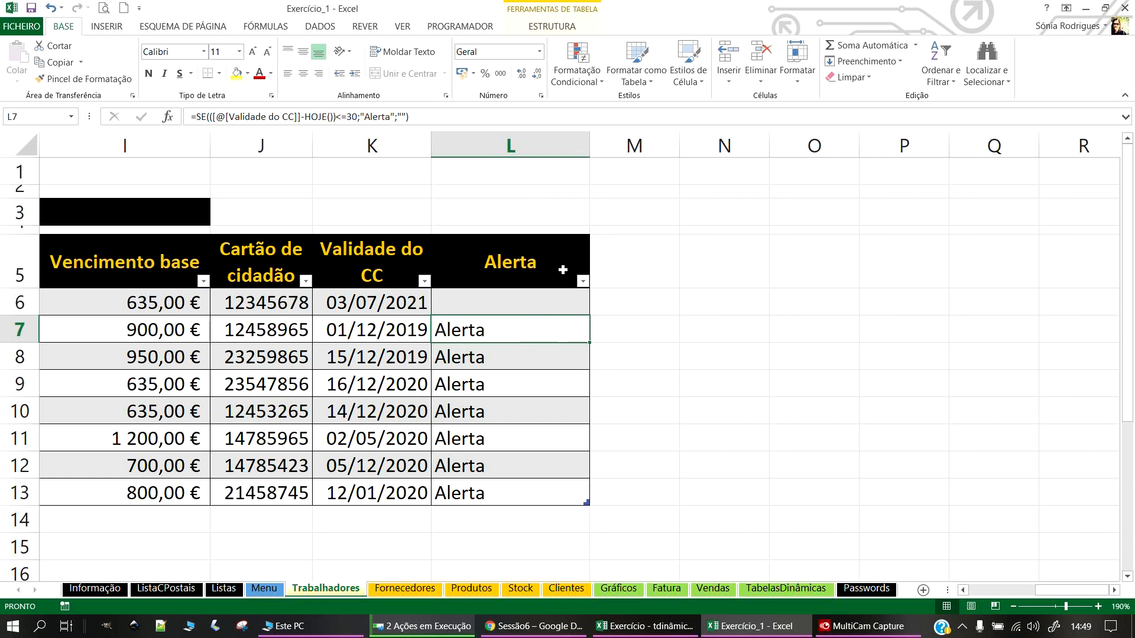
pyautogui.moveTo(408, 327); pyautogui.dragTo(408, 355)
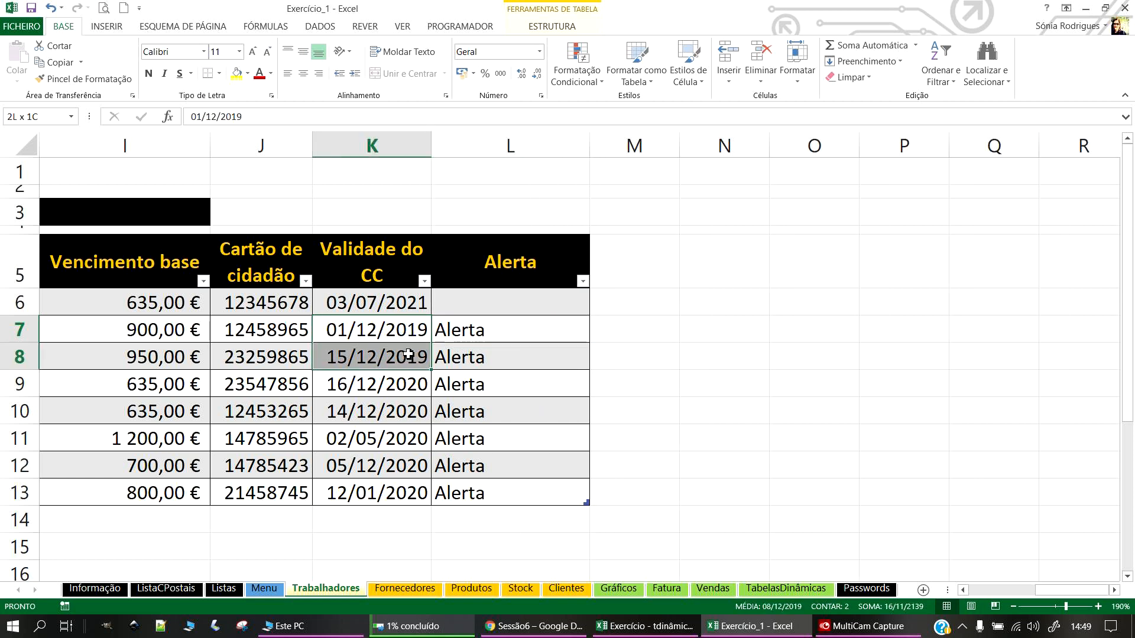
pyautogui.click(372, 388)
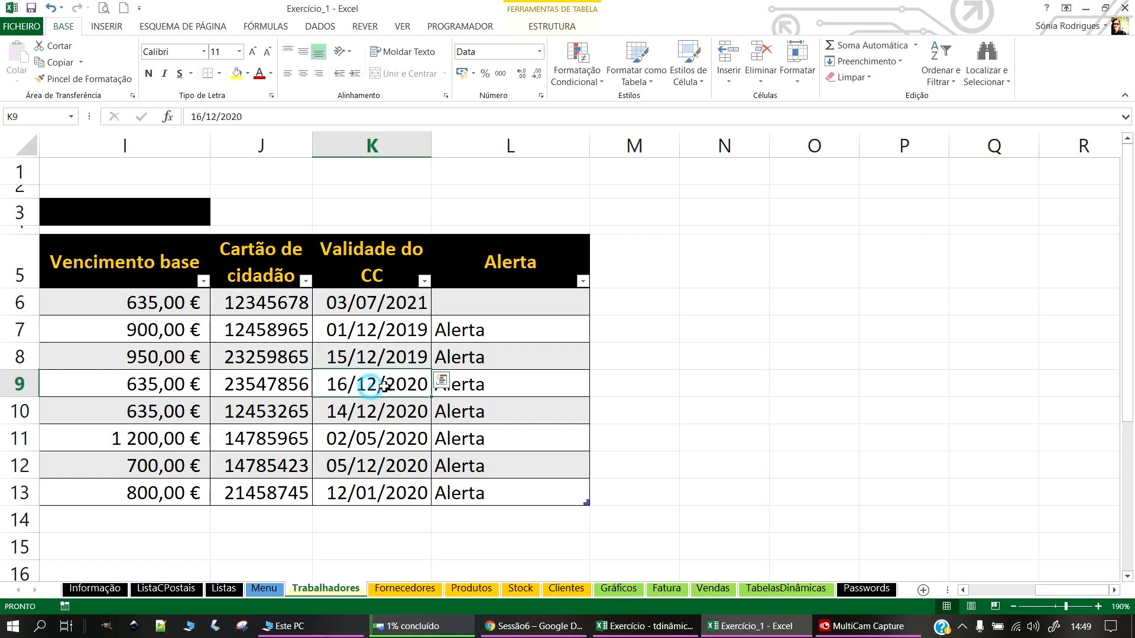
pyautogui.moveTo(411, 391); pyautogui.dragTo(387, 495)
pyautogui.click(383, 536)
pyautogui.click(421, 492)
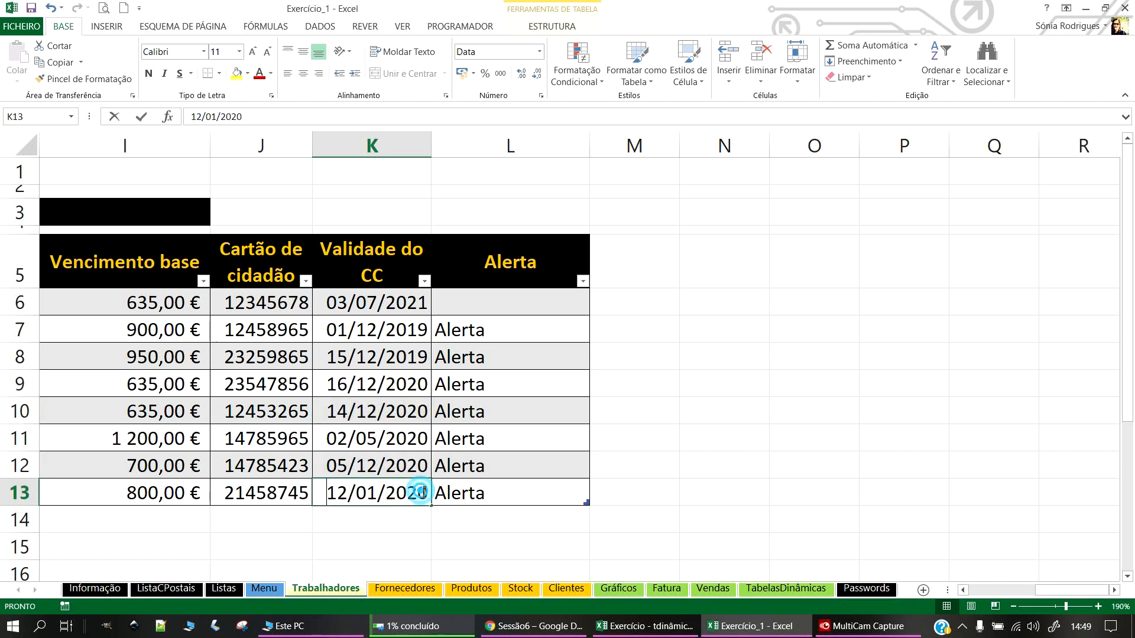
# Step: Change the K13 expiry date to 12/01/2021
pyautogui.doubleClick(427, 492)
pyautogui.press('BackSpace')
pyautogui.write('1')
pyautogui.press('Return')
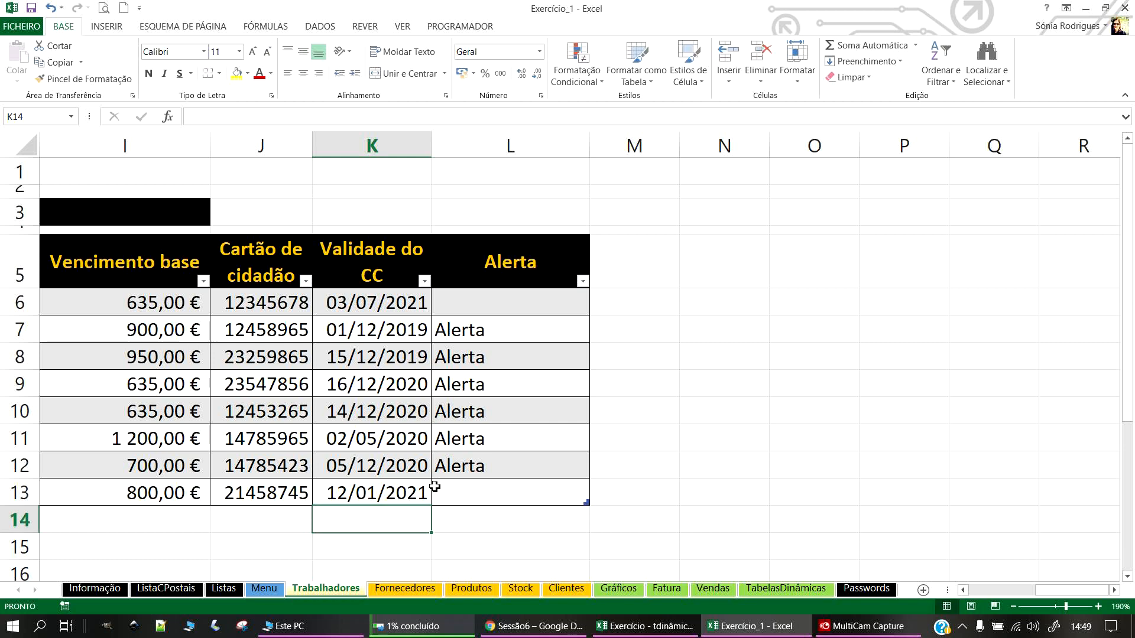
pyautogui.click(418, 495)
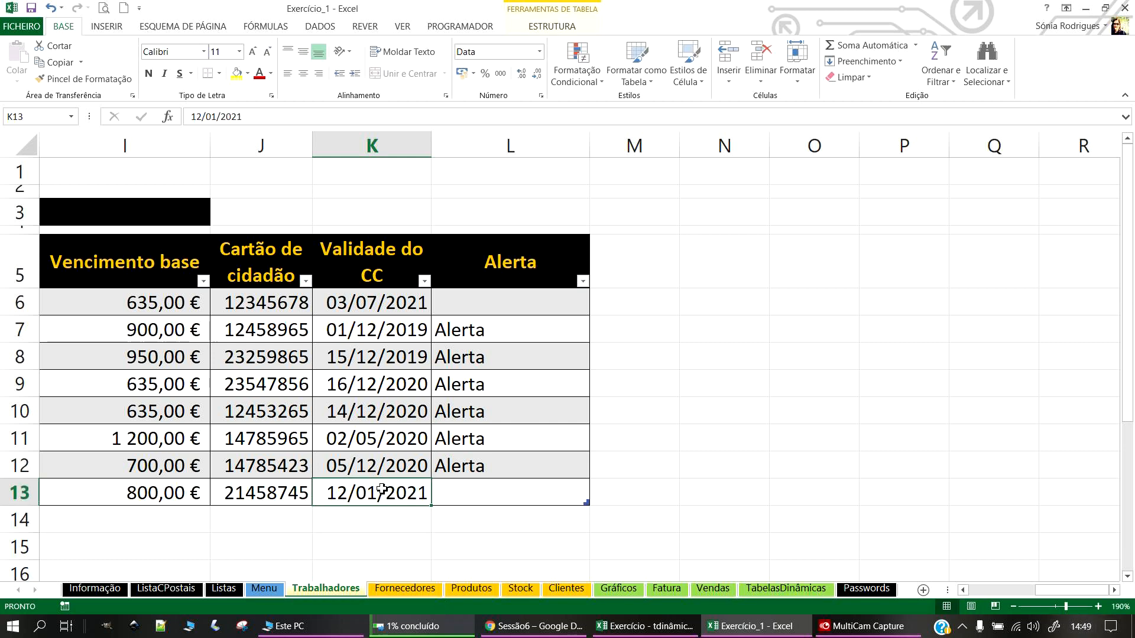
# Step: Change K12 to 05/12/2021 and K9 to 16/12/2021, then select L6:L13
pyautogui.click(408, 458)
pyautogui.press('F2')
pyautogui.press('BackSpace')
pyautogui.write('1')
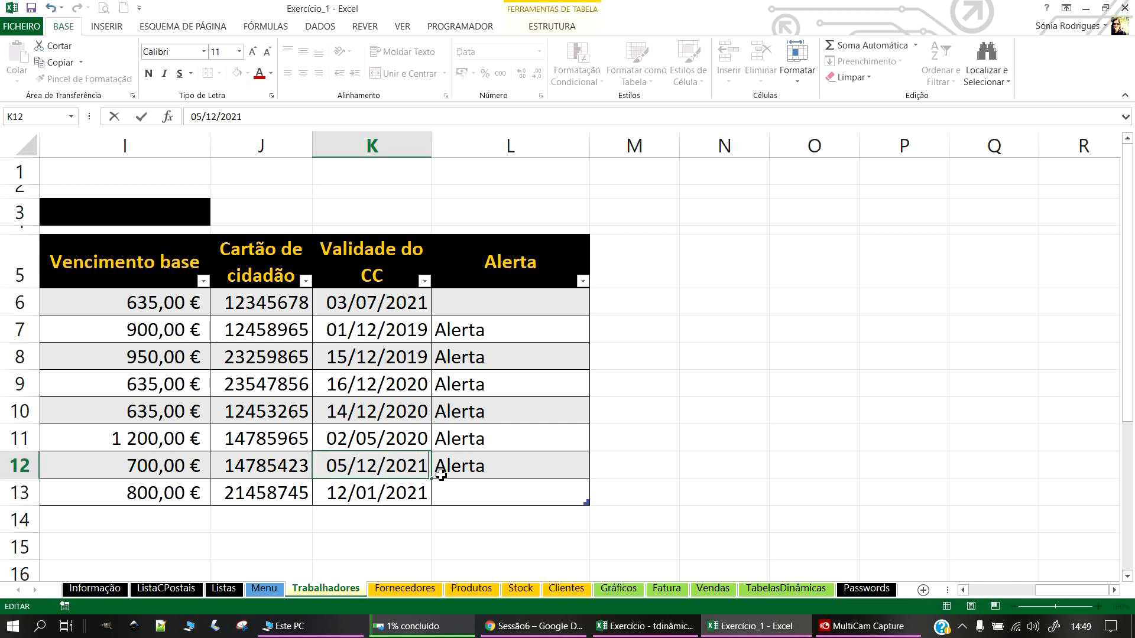
pyautogui.press('Return')
pyautogui.click(390, 385)
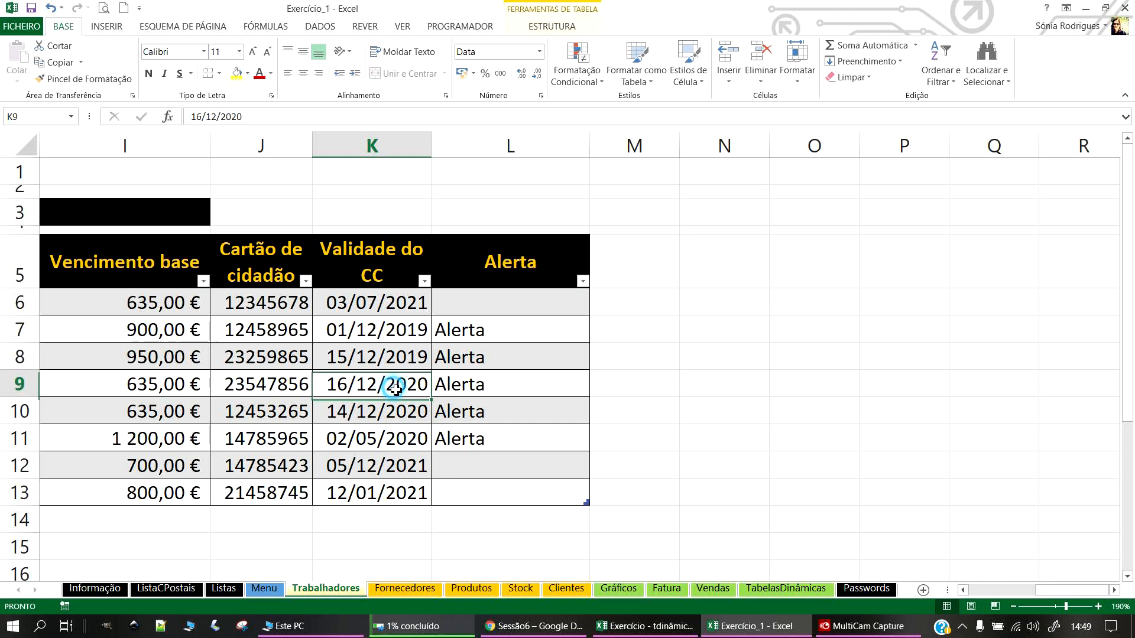
pyautogui.click(271, 123)
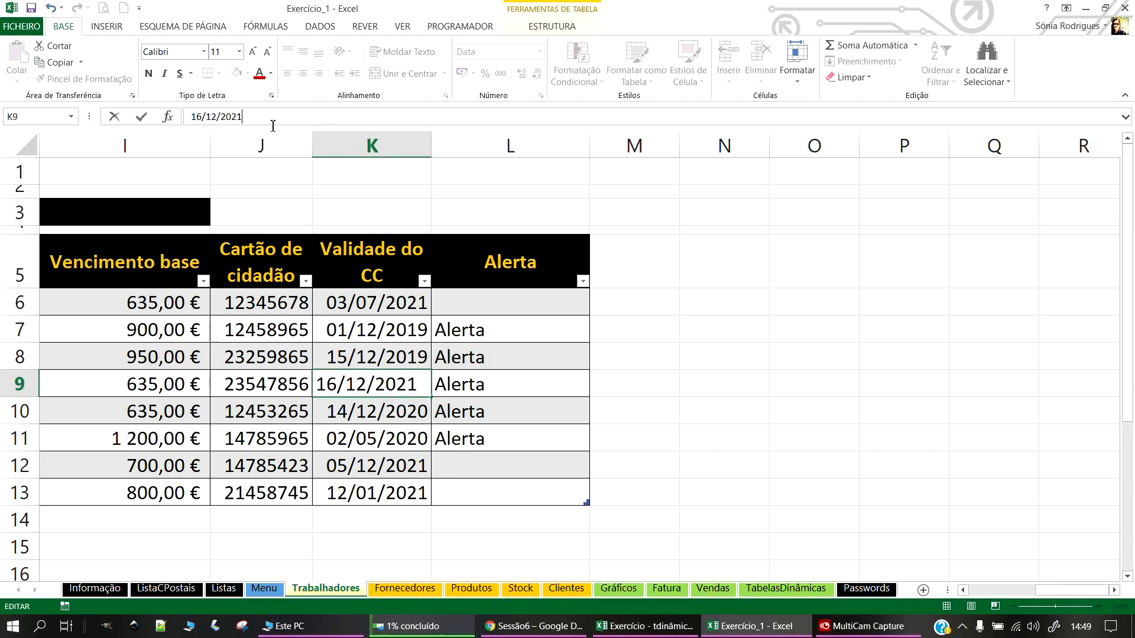
pyautogui.press('Return')
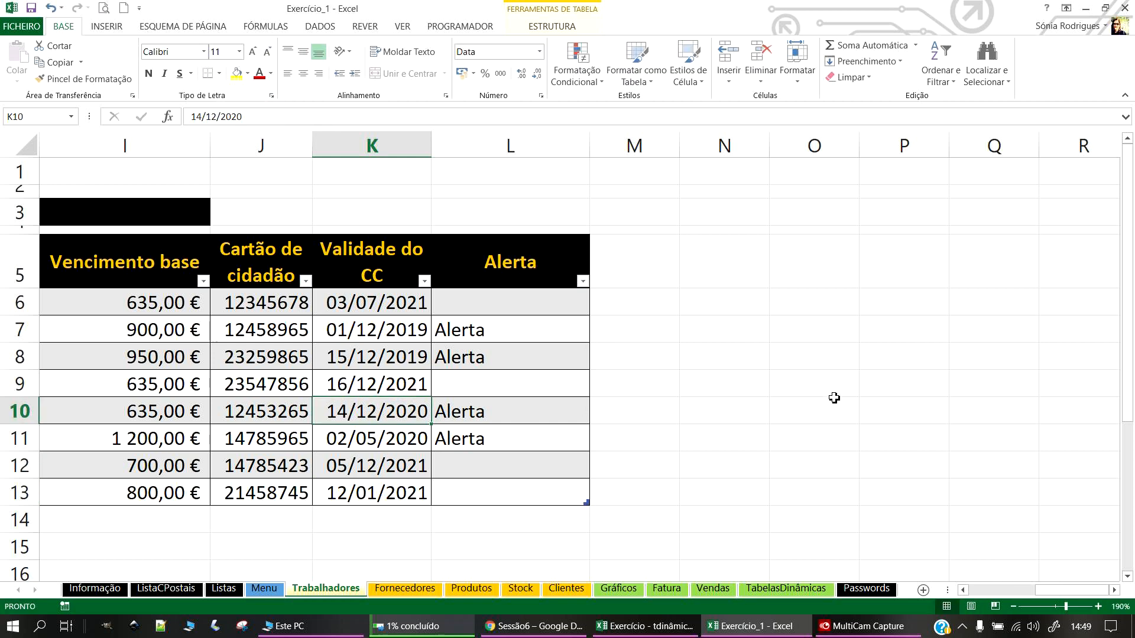
pyautogui.moveTo(515, 308); pyautogui.dragTo(530, 481)
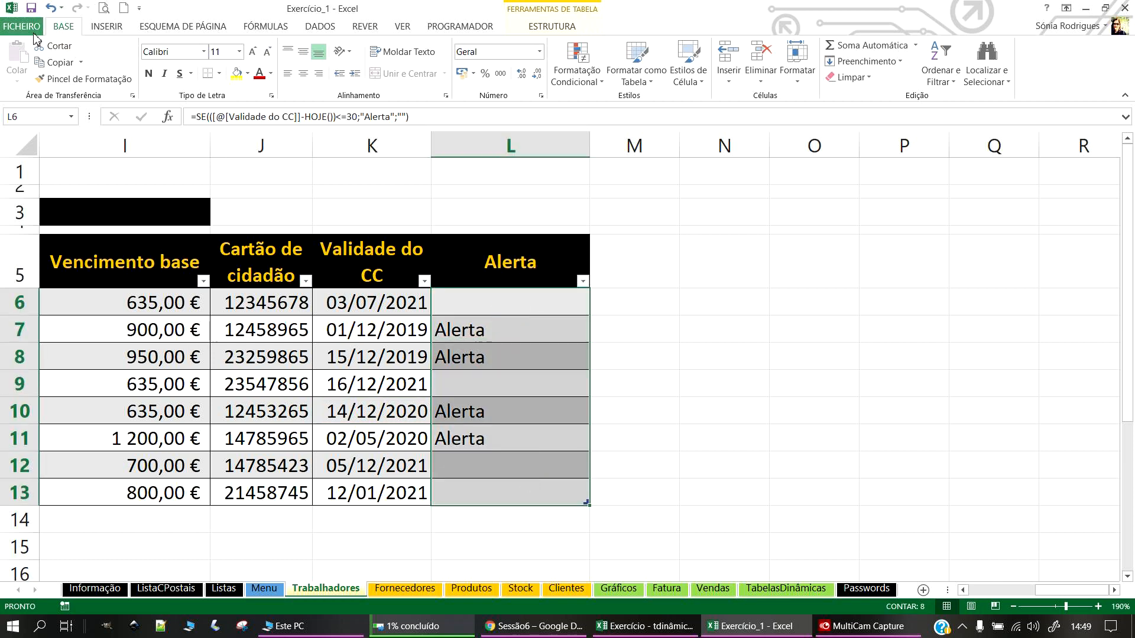
# Step: Start a new conditional formatting rule for cells equal to Alerta
pyautogui.click(564, 81)
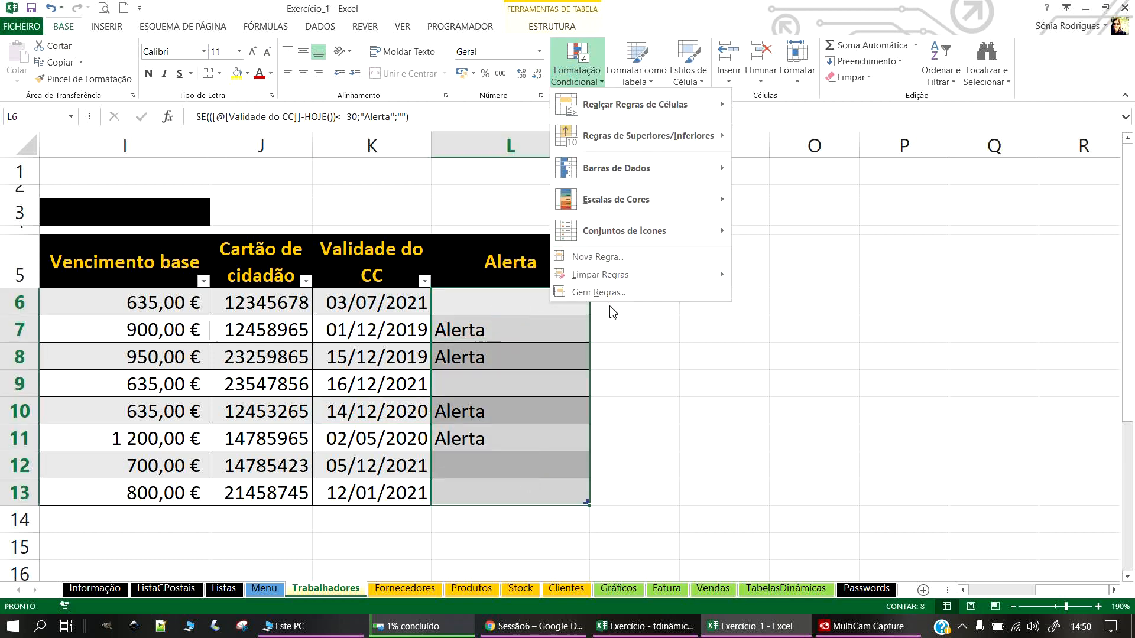
pyautogui.click(620, 258)
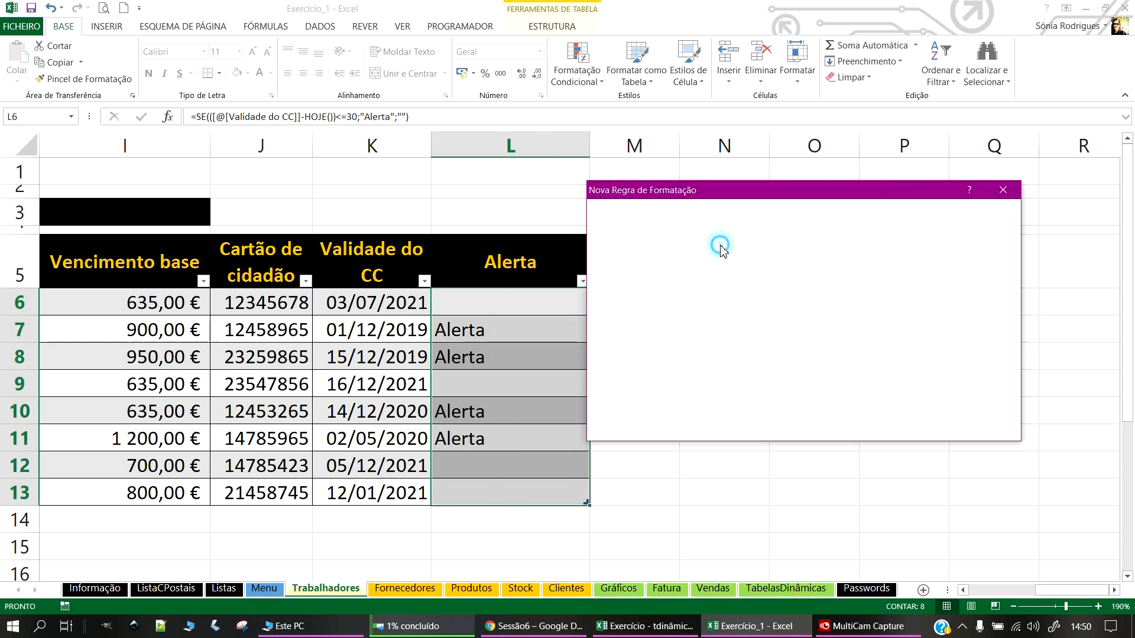
pyautogui.click(721, 244)
pyautogui.click(788, 349)
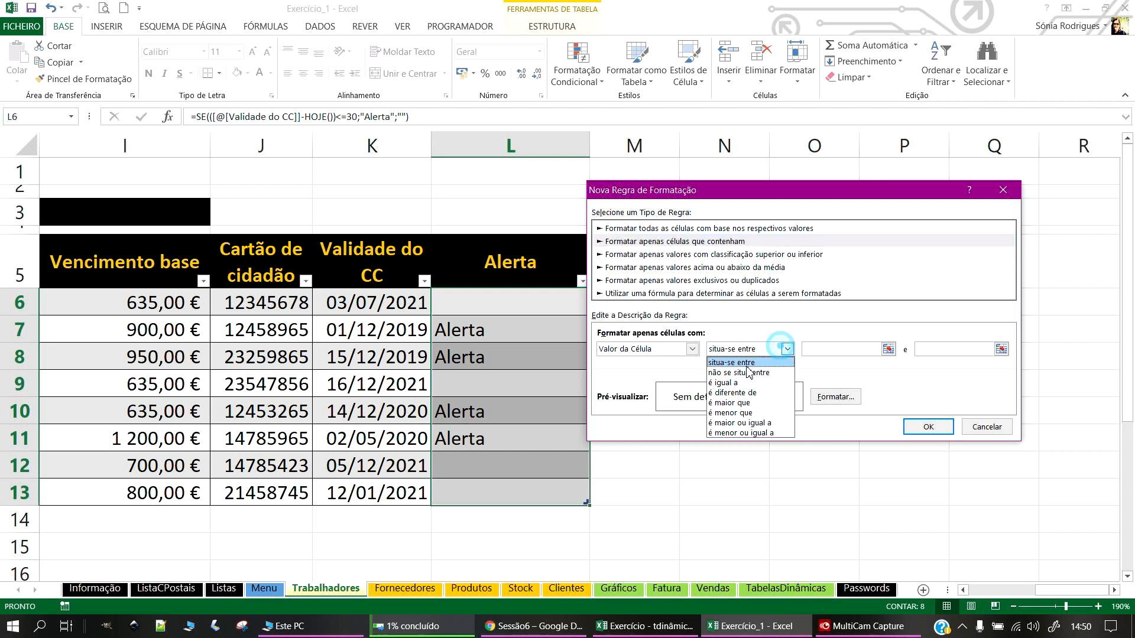
pyautogui.click(744, 381)
pyautogui.click(857, 350)
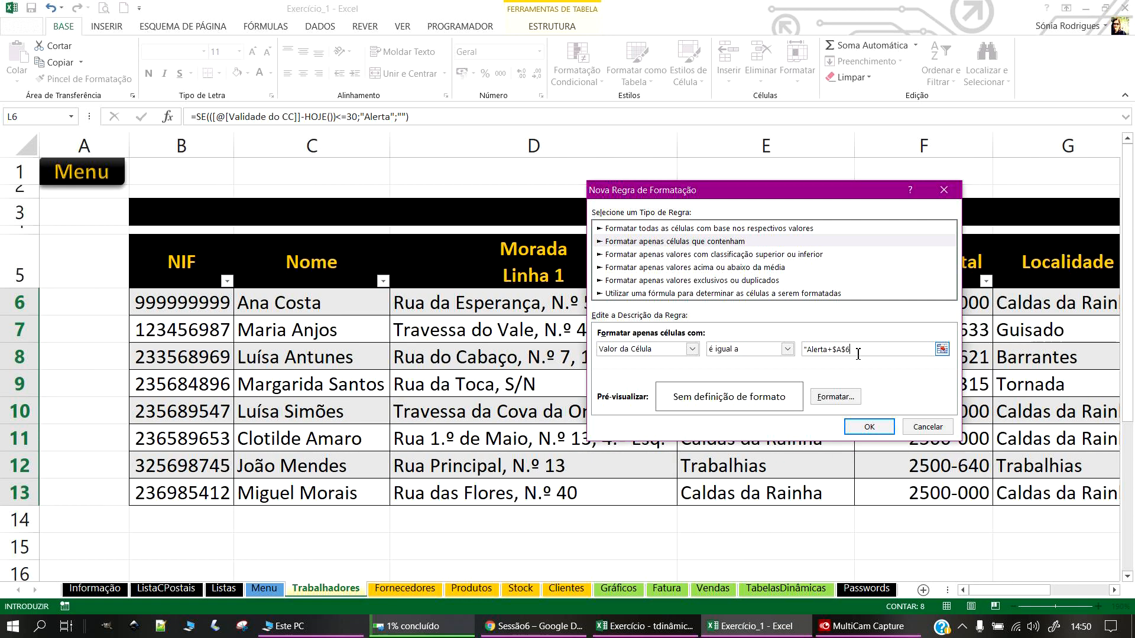
pyautogui.moveTo(867, 353); pyautogui.dragTo(807, 348)
pyautogui.press('BackSpace')
# Step: Give matching cells a red fill with bold white text and apply the rule
pyautogui.click(835, 402)
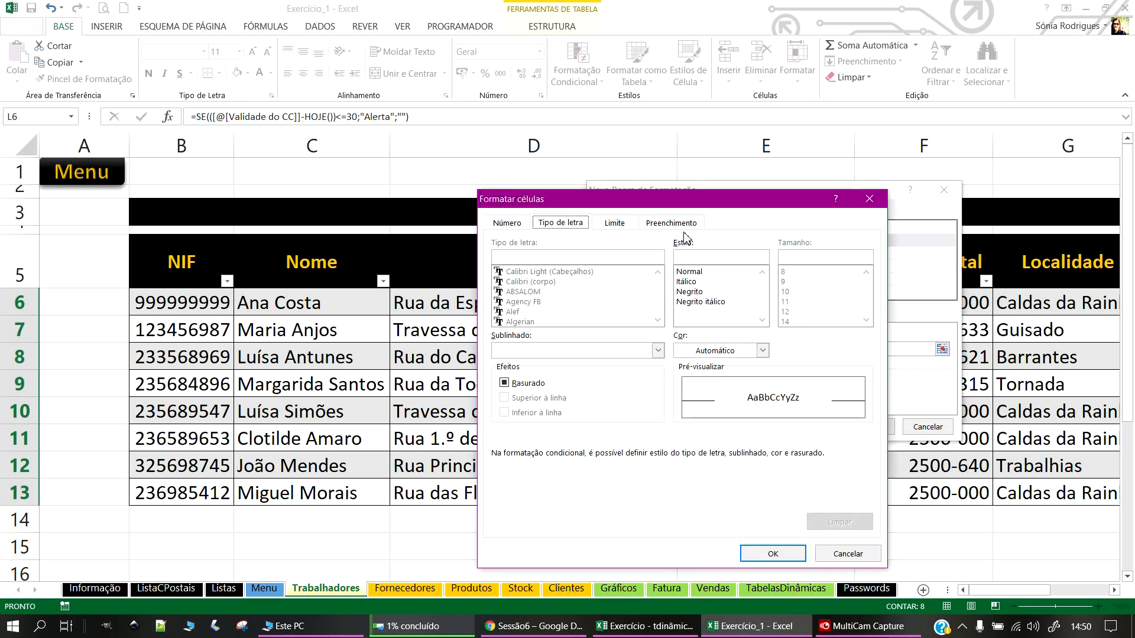
pyautogui.click(679, 224)
pyautogui.click(517, 362)
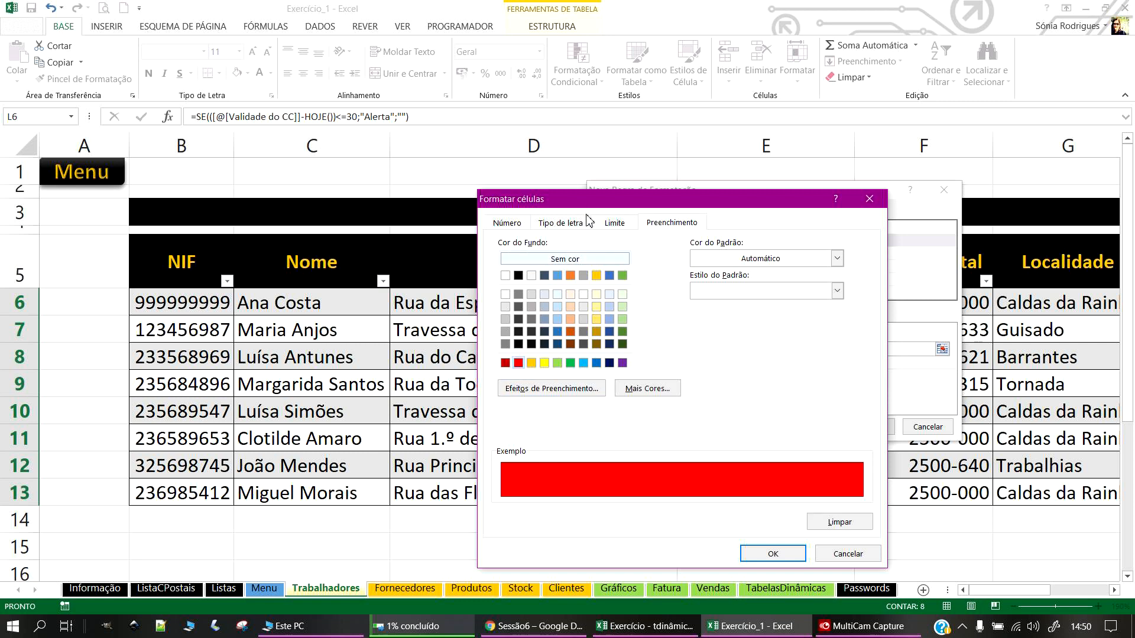
pyautogui.click(578, 228)
pyautogui.click(720, 350)
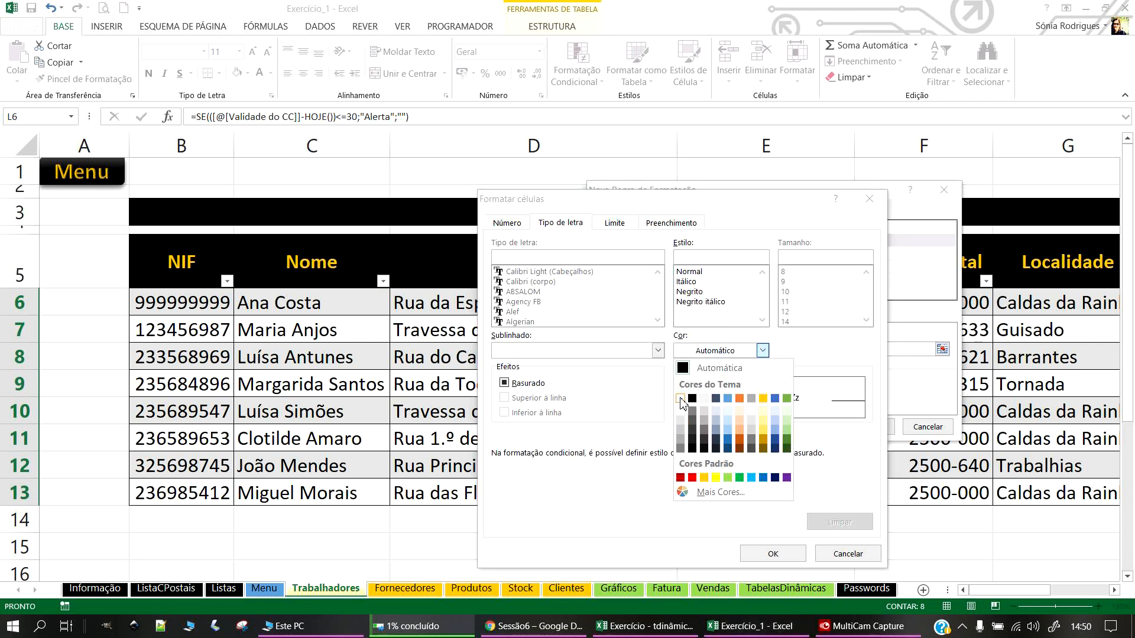
pyautogui.click(681, 399)
pyautogui.click(706, 293)
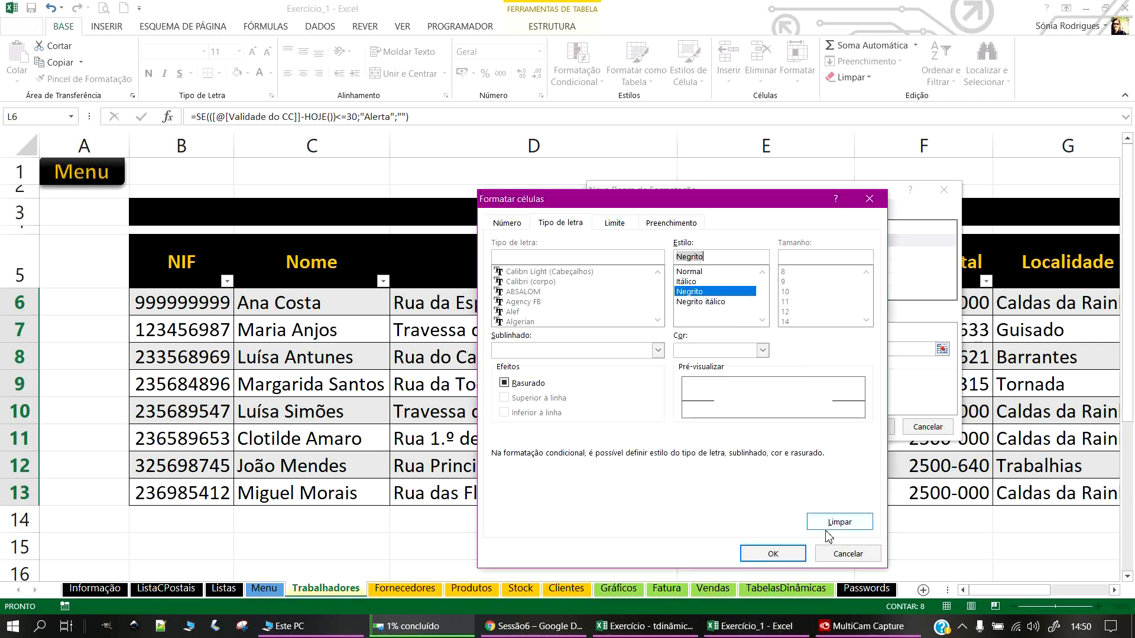
pyautogui.click(773, 553)
pyautogui.click(870, 427)
# Step: Centre the Alerta texts in L6:L13
pyautogui.moveTo(1009, 590); pyautogui.dragTo(1129, 597)
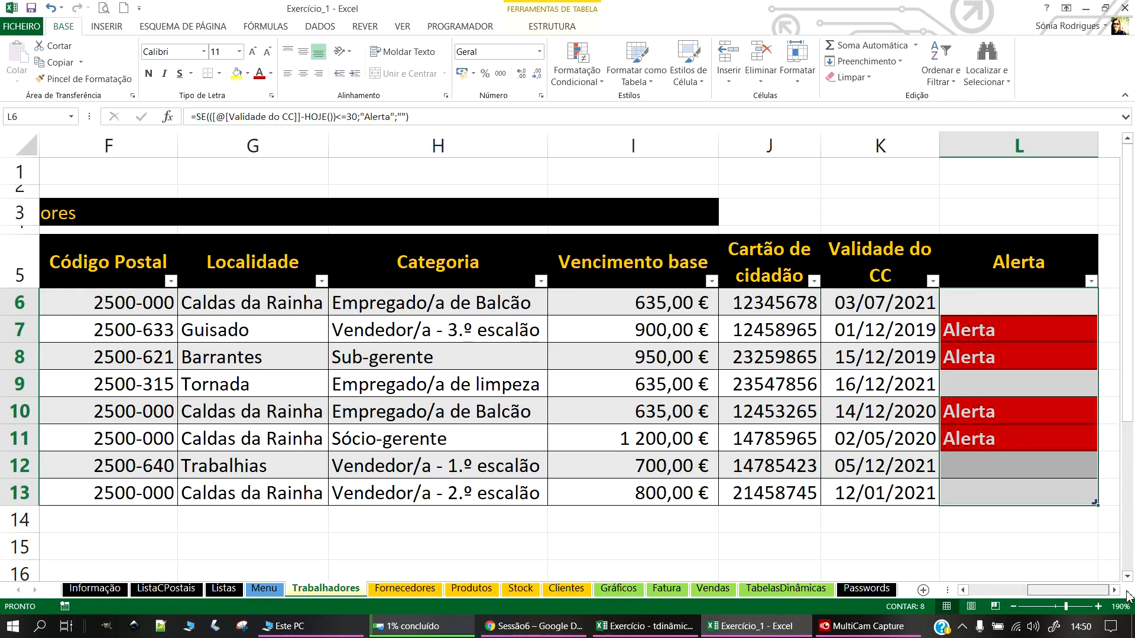
pyautogui.click(1115, 589)
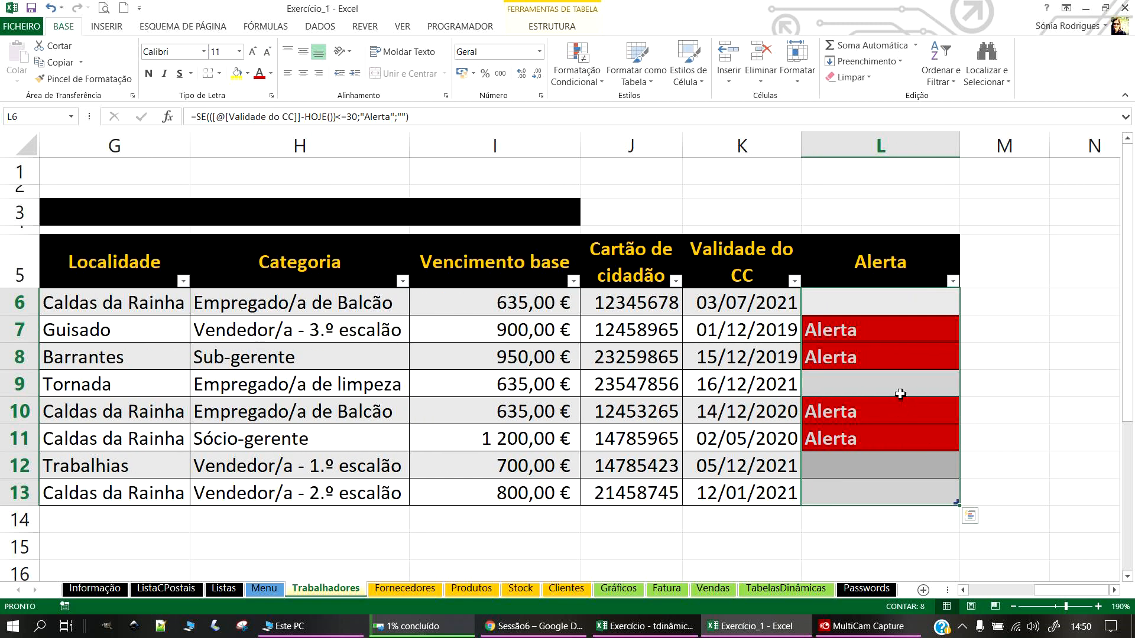
pyautogui.click(303, 73)
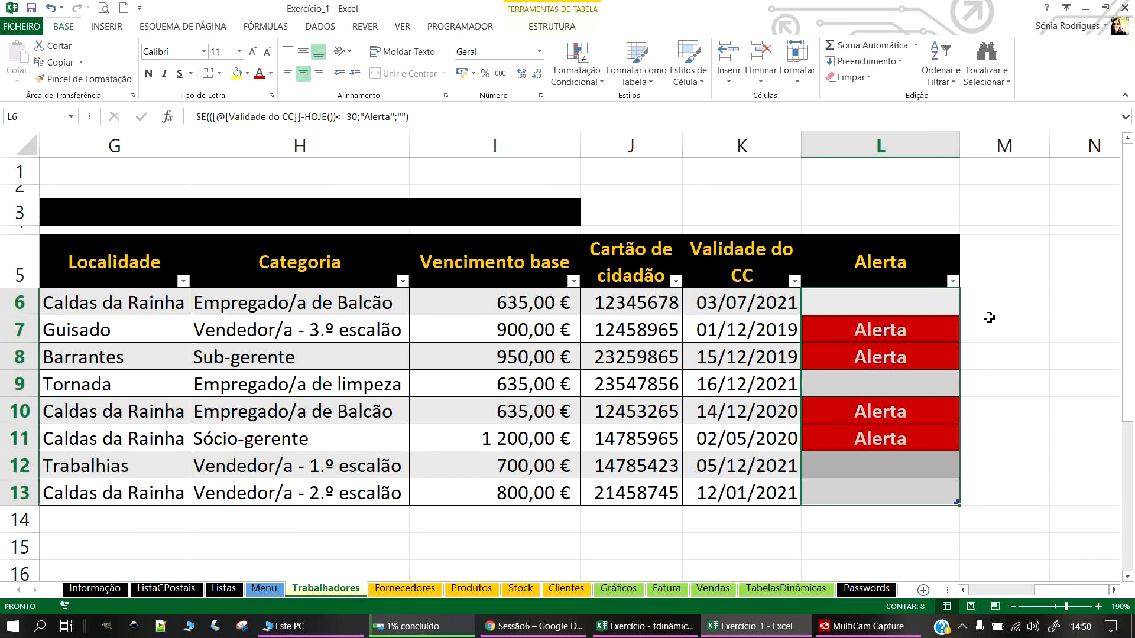
# Step: Change the K11 expiry date to 02/05/2024
pyautogui.click(908, 302)
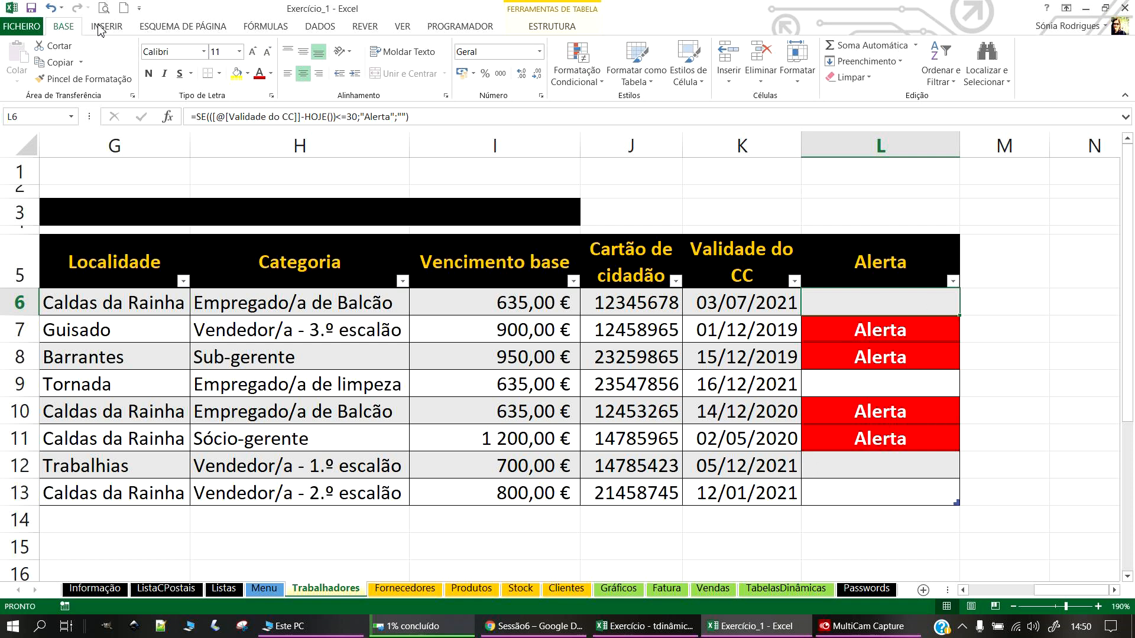
pyautogui.click(754, 446)
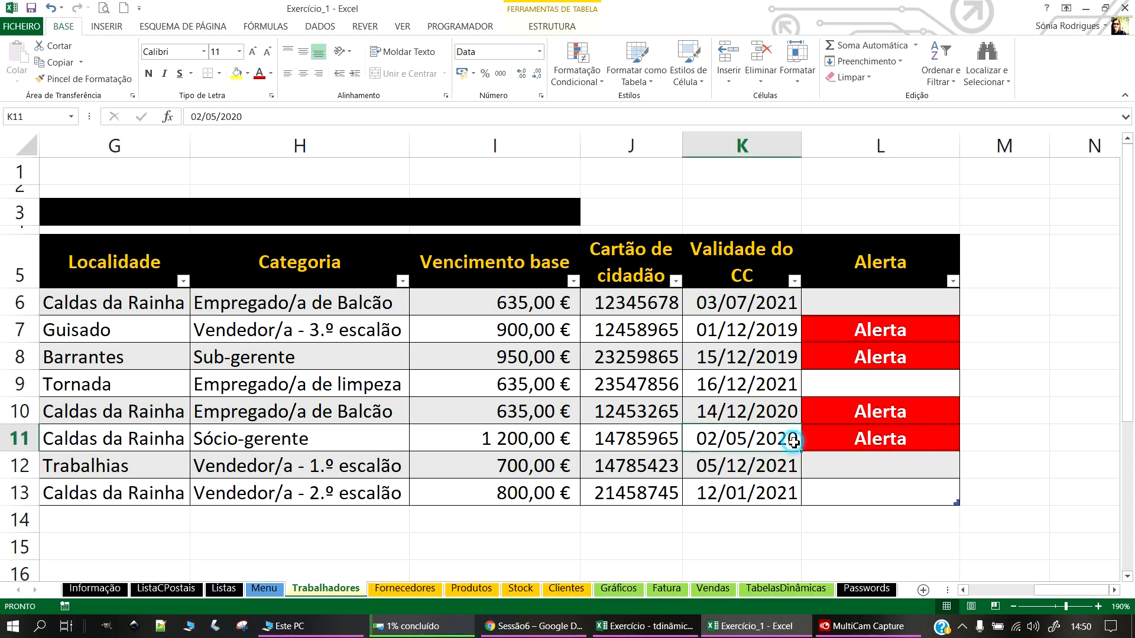
pyautogui.doubleClick(795, 437)
pyautogui.press('BackSpace')
pyautogui.write('4')
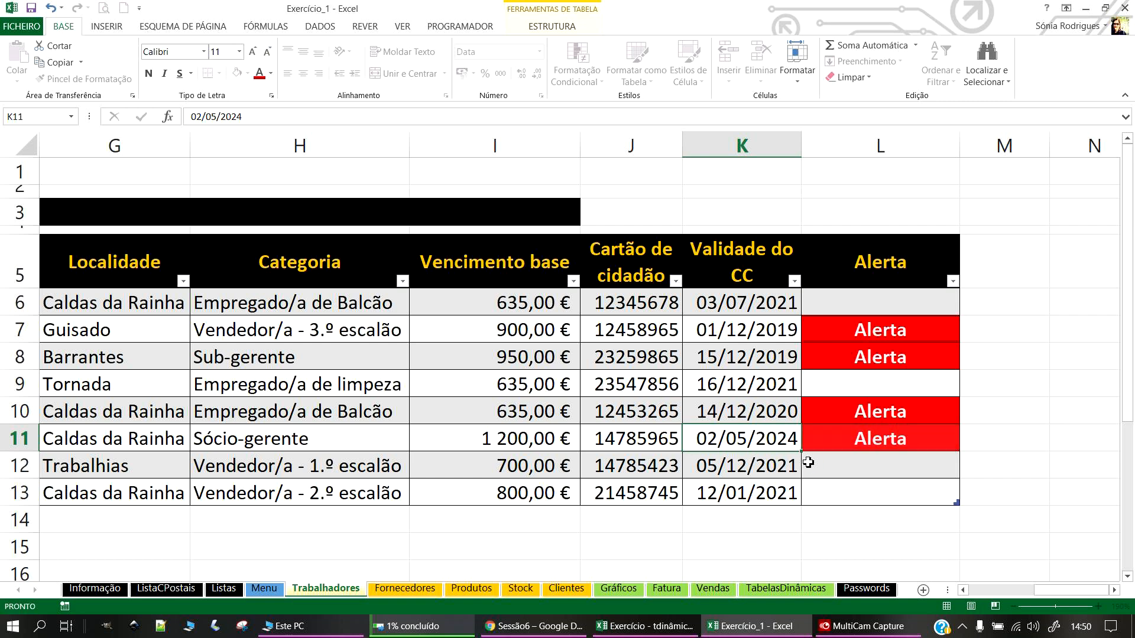
pyautogui.press('Return')
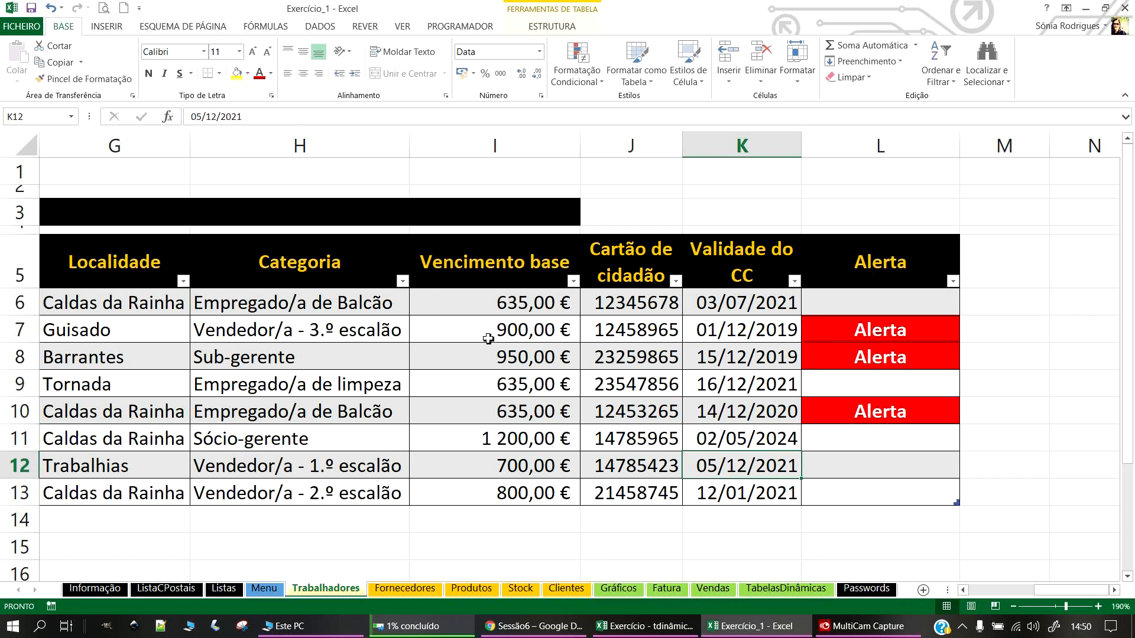
pyautogui.scroll(-3, 488, 339)
pyautogui.scroll(-3, 238, 233)
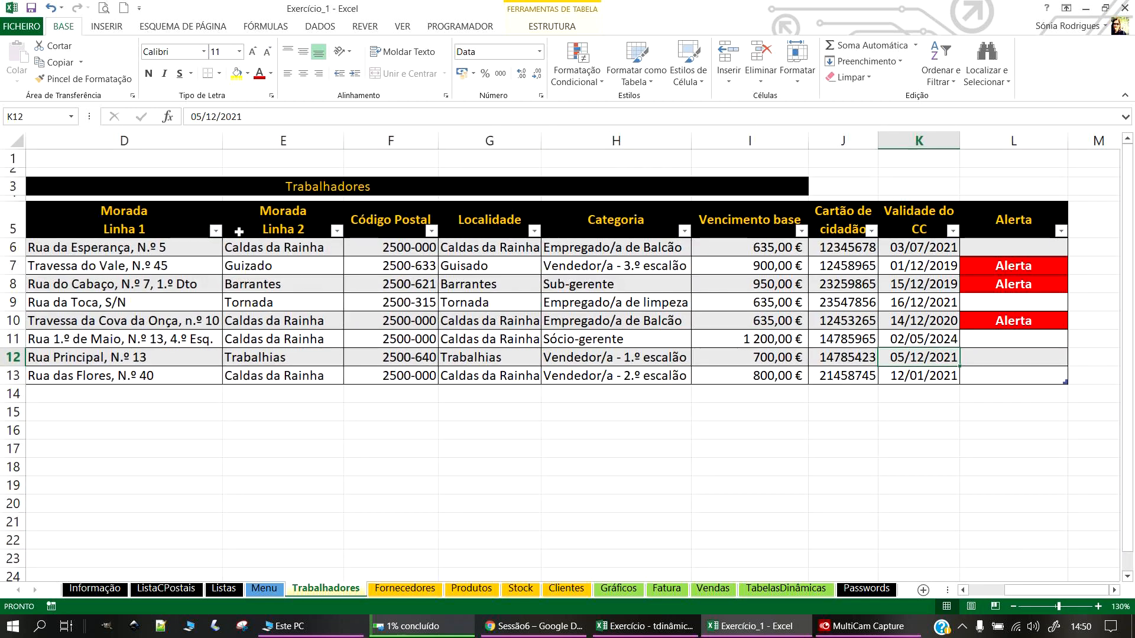
# Step: Merge and centre the Trabalhadores title across B3:L3
pyautogui.moveTo(103, 175); pyautogui.dragTo(967, 175)
pyautogui.click(407, 73)
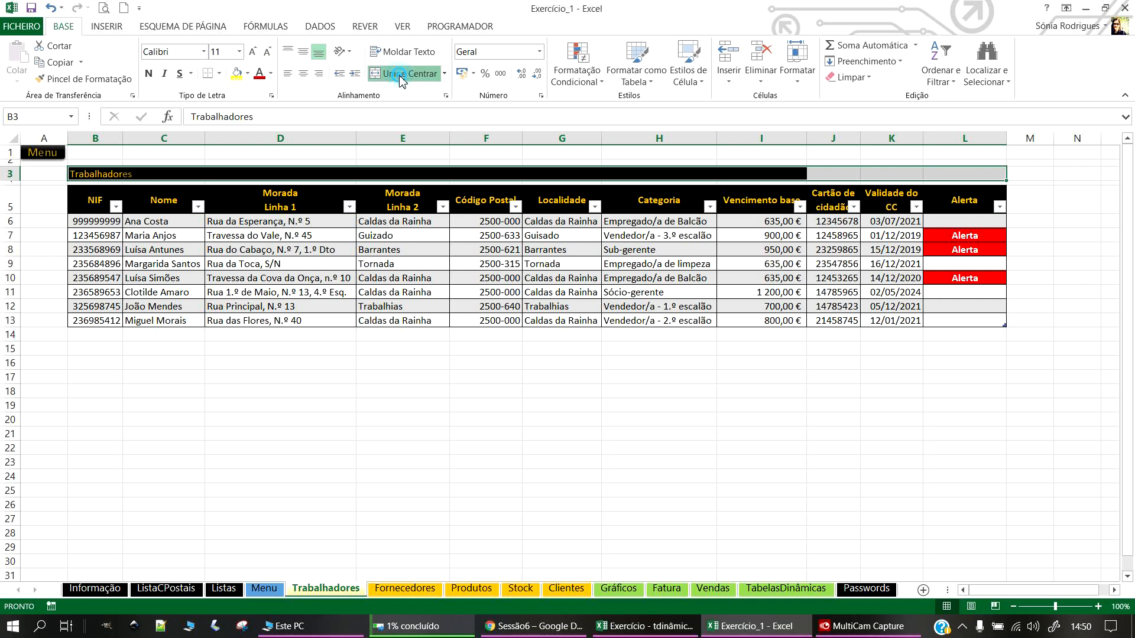
pyautogui.click(406, 74)
pyautogui.click(474, 505)
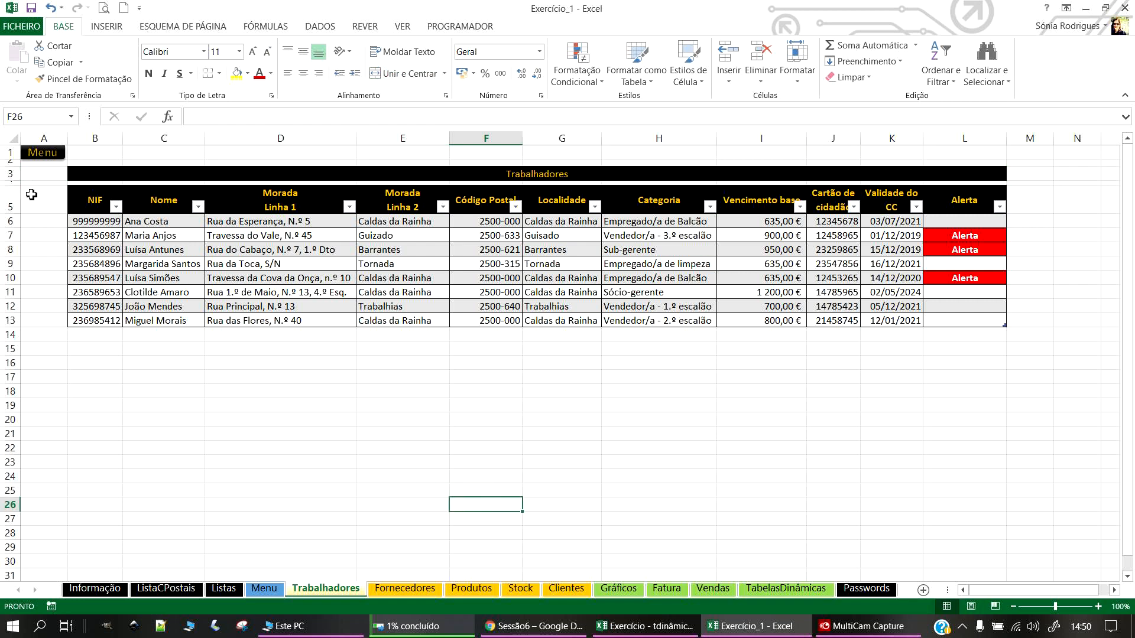
# Step: Save the workbook
pyautogui.click(31, 9)
pyautogui.click(294, 252)
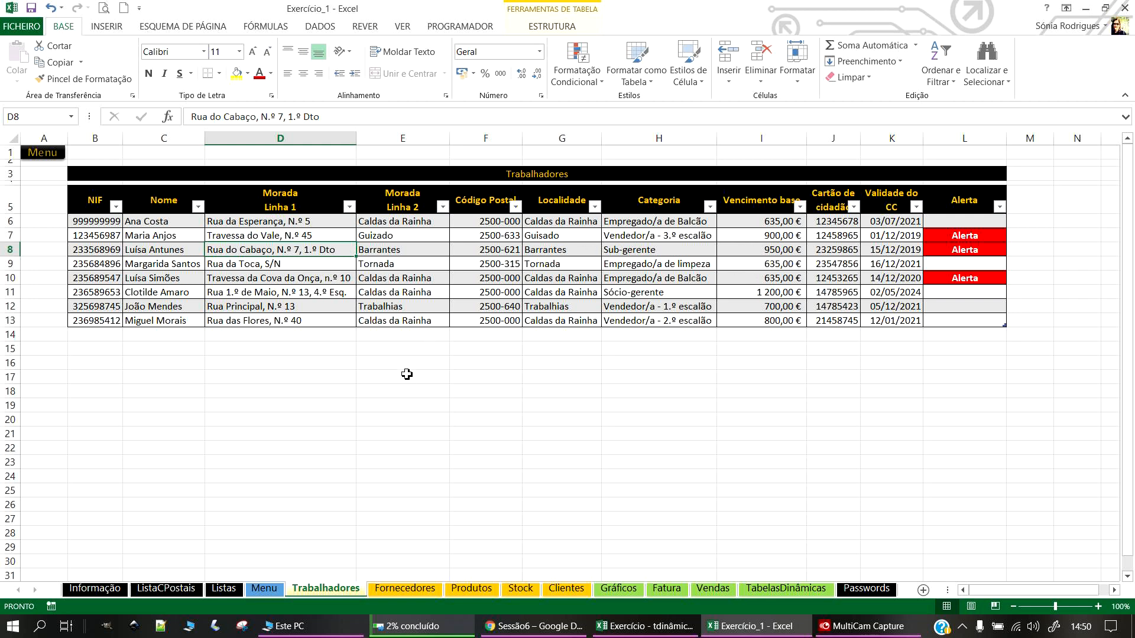
pyautogui.scroll(1, 333, 452)
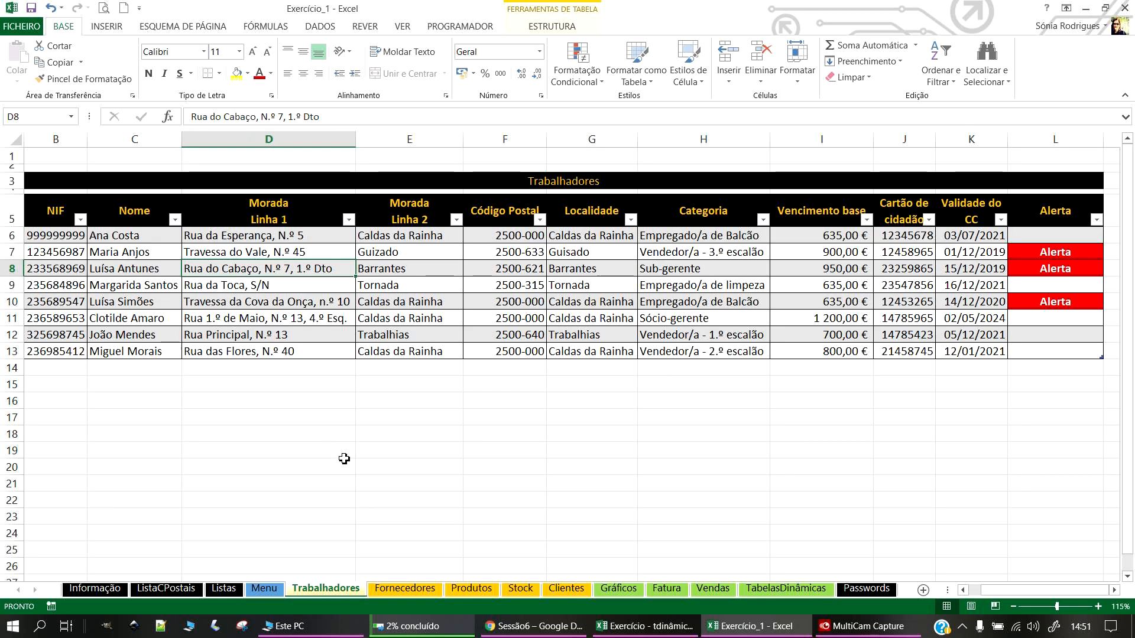
pyautogui.click(578, 418)
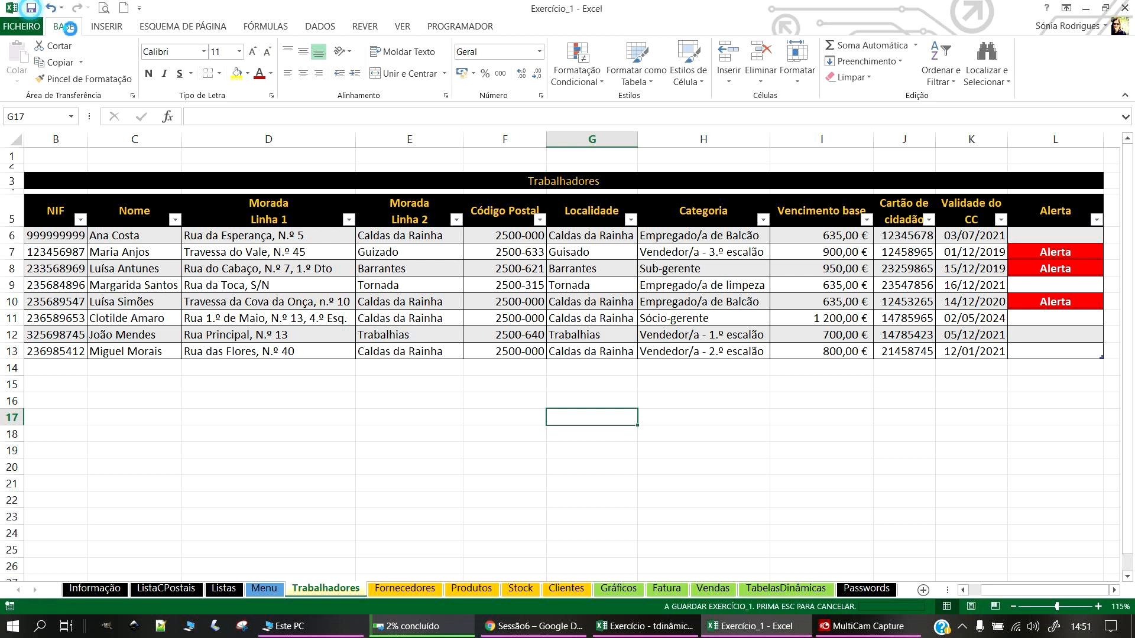
pyautogui.moveTo(1021, 593); pyautogui.dragTo(1007, 594)
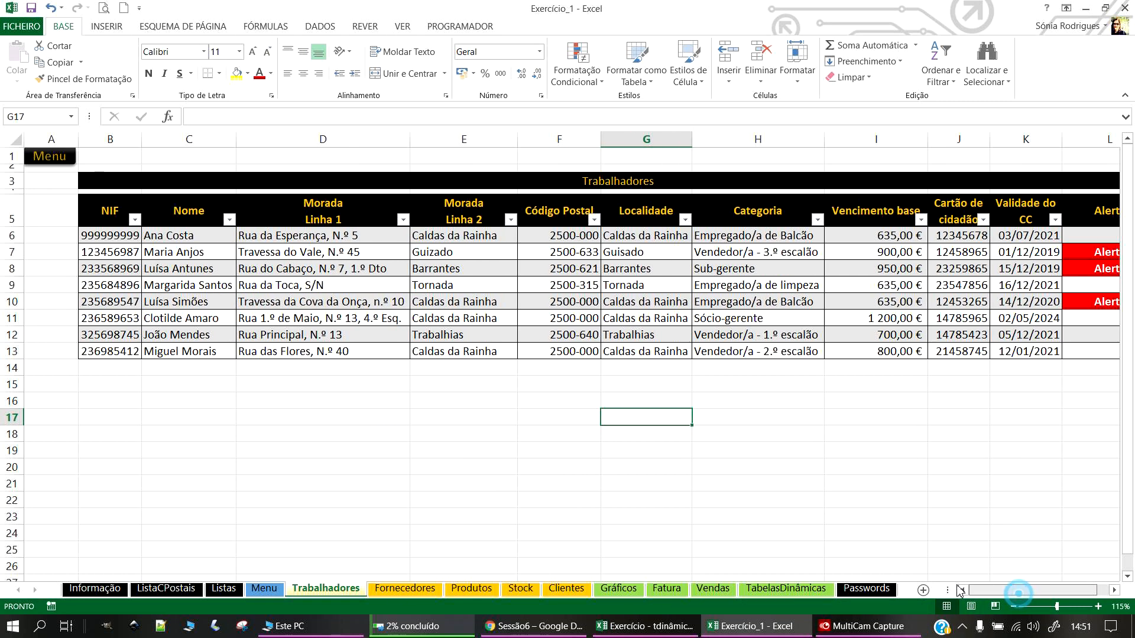
pyautogui.scroll(-1, 490, 342)
# Step: Go back to the Menu sheet using its Menu button
pyautogui.click(41, 154)
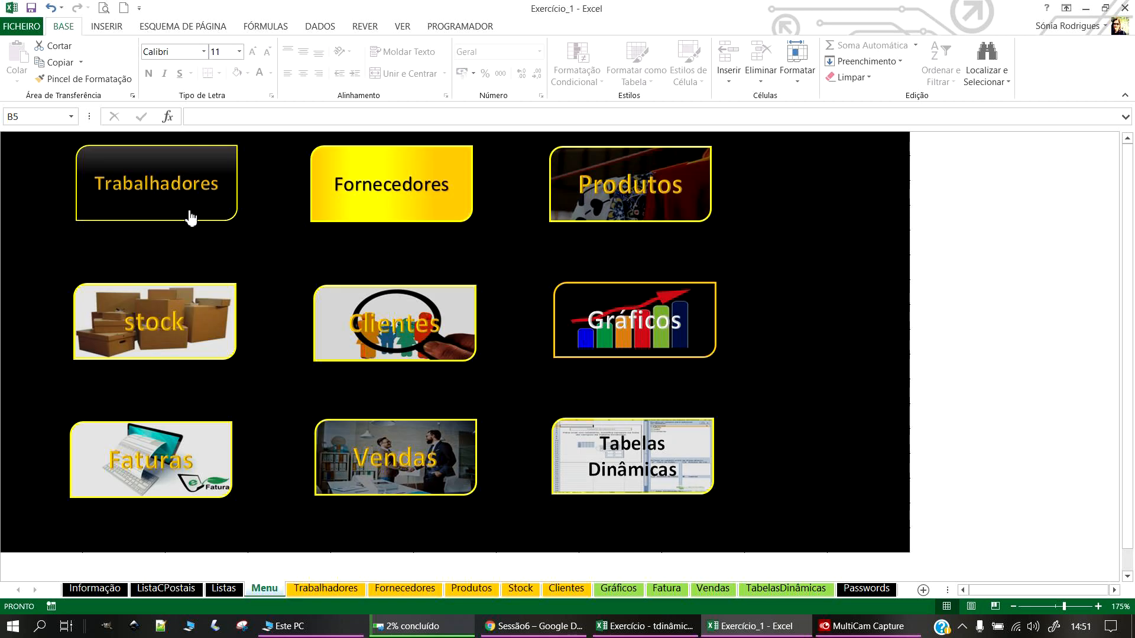
pyautogui.click(191, 219)
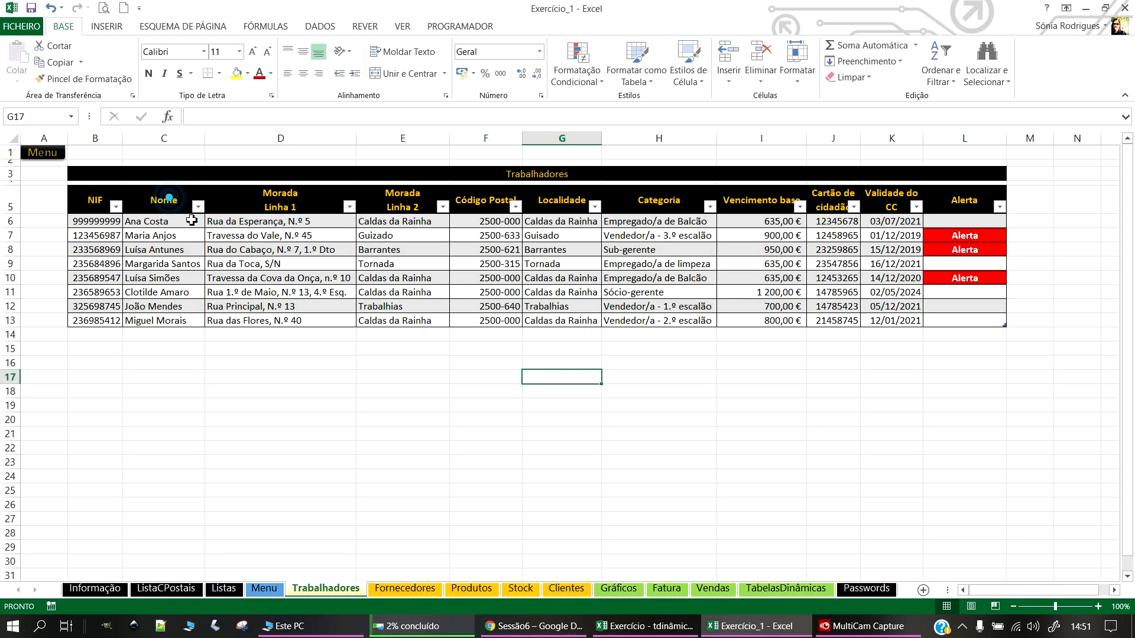
pyautogui.click(35, 158)
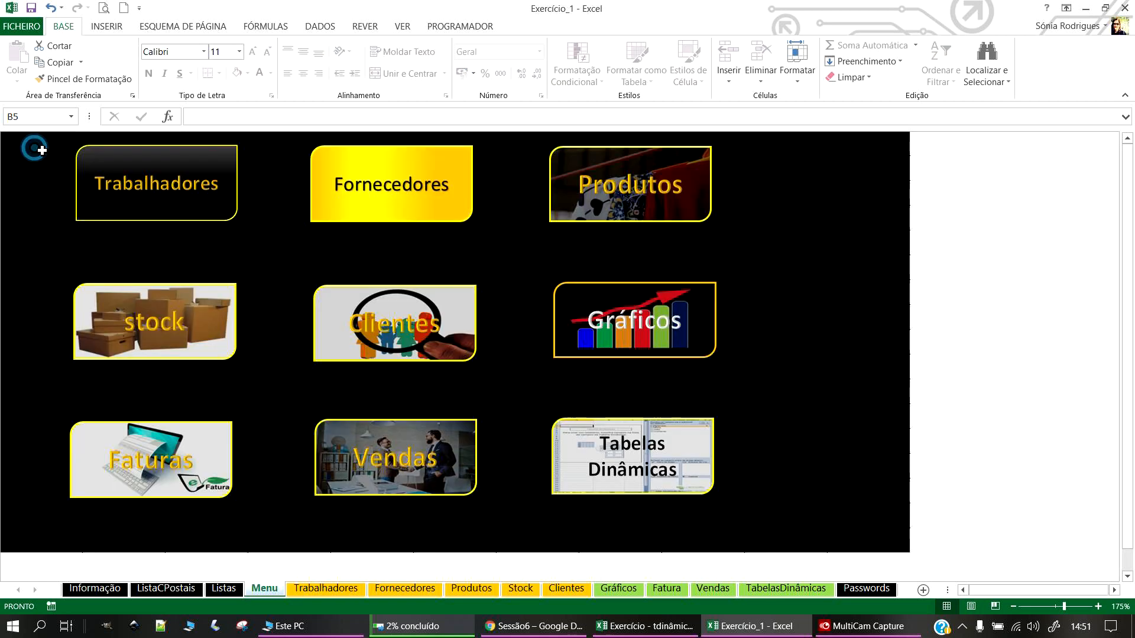
# Step: Convert the Fornecedores range B5:E14 into a table with headers
pyautogui.click(410, 182)
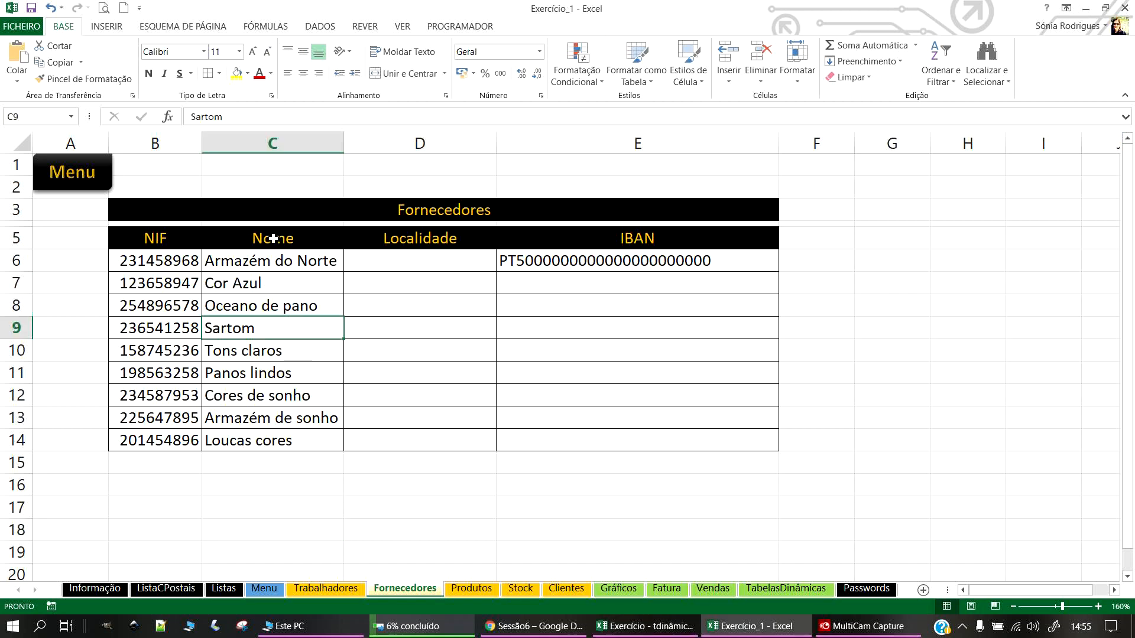
pyautogui.moveTo(157, 237); pyautogui.dragTo(697, 447)
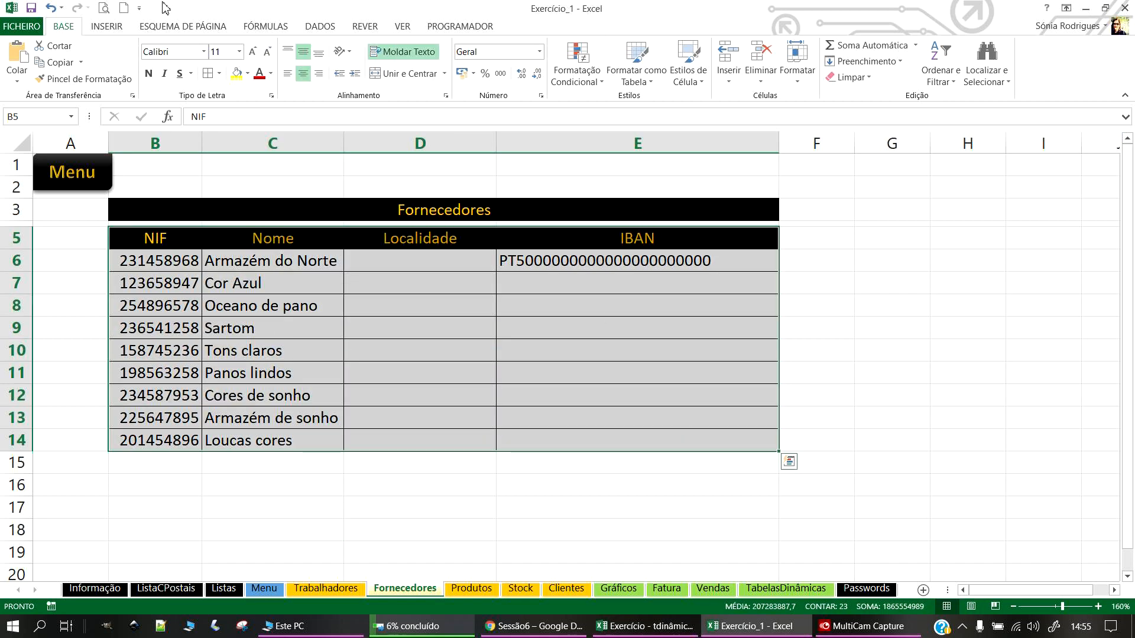
pyautogui.click(119, 27)
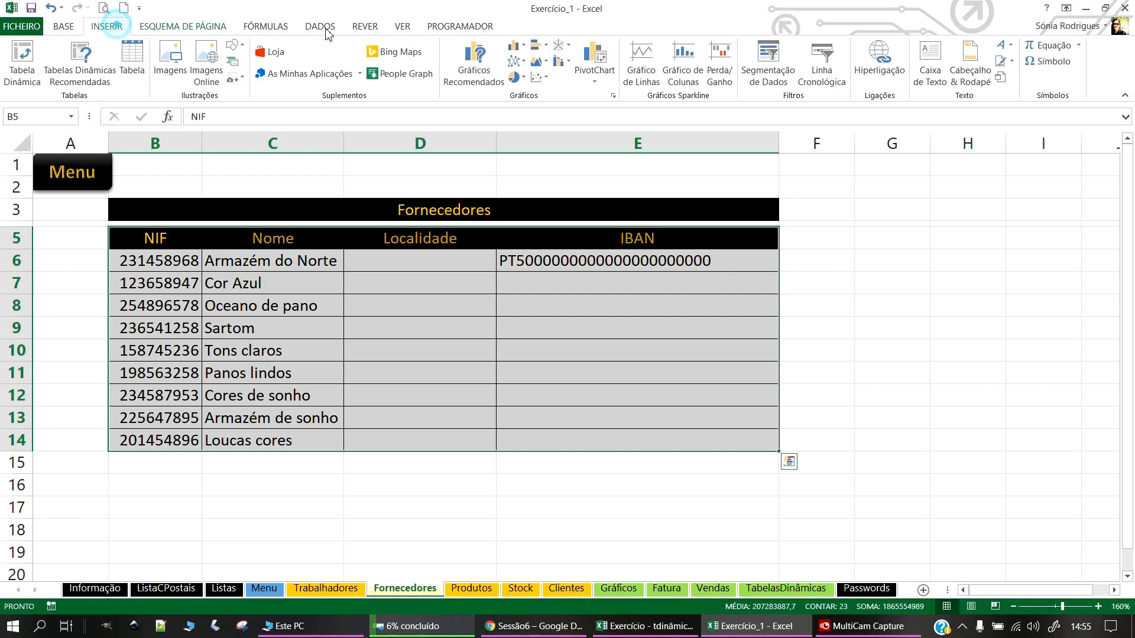
pyautogui.click(132, 62)
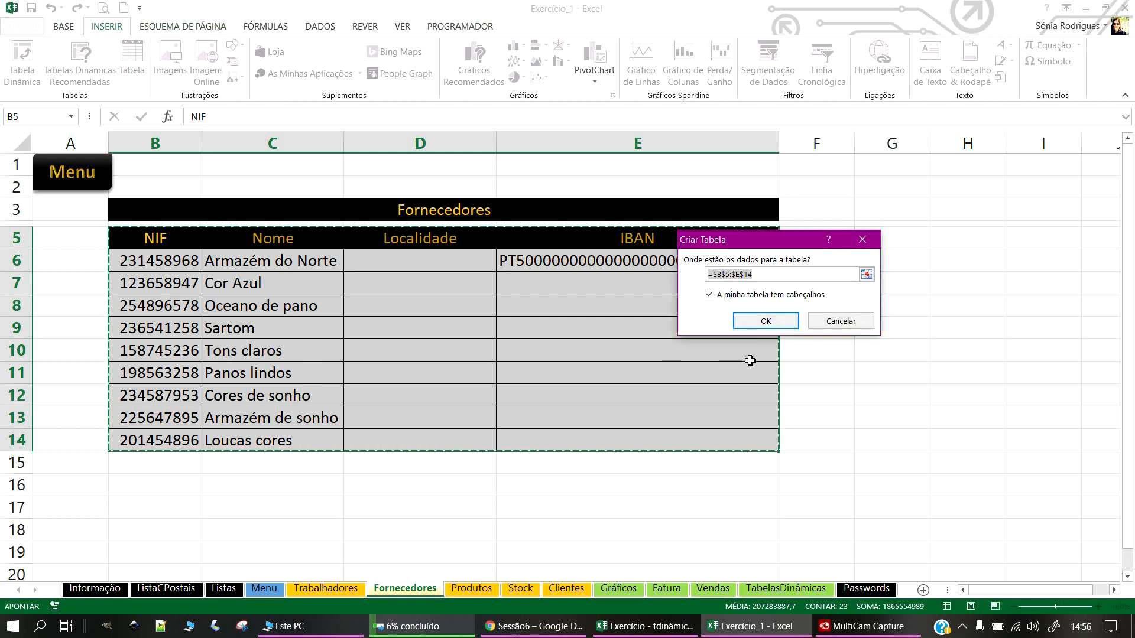
pyautogui.click(765, 321)
# Step: Apply the black table style to the new table and select D6
pyautogui.click(383, 320)
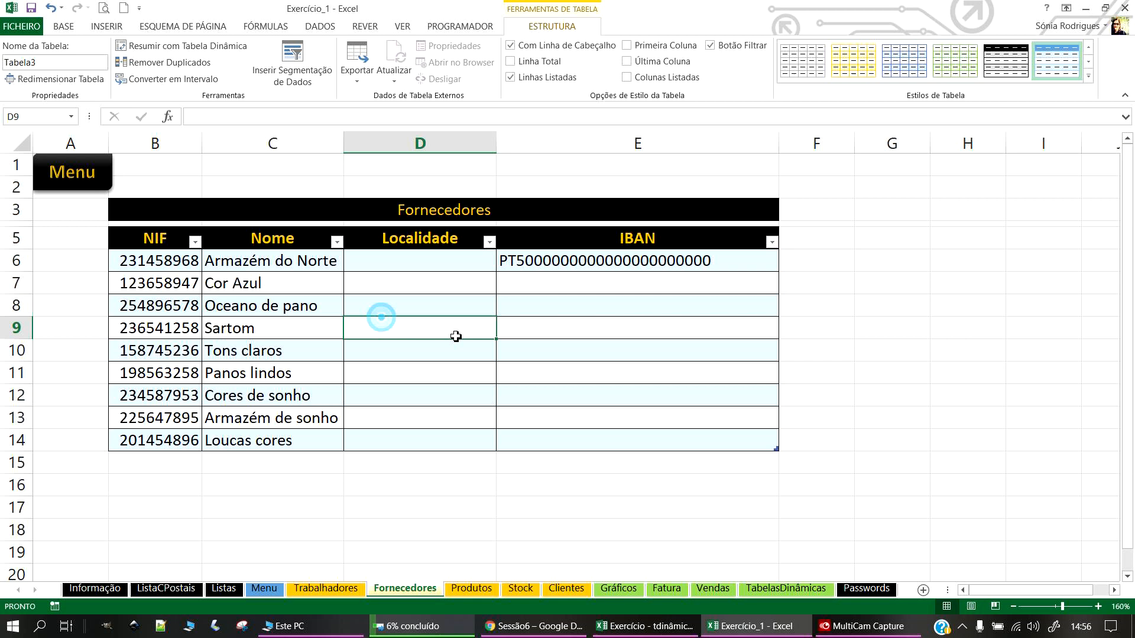
pyautogui.click(1006, 59)
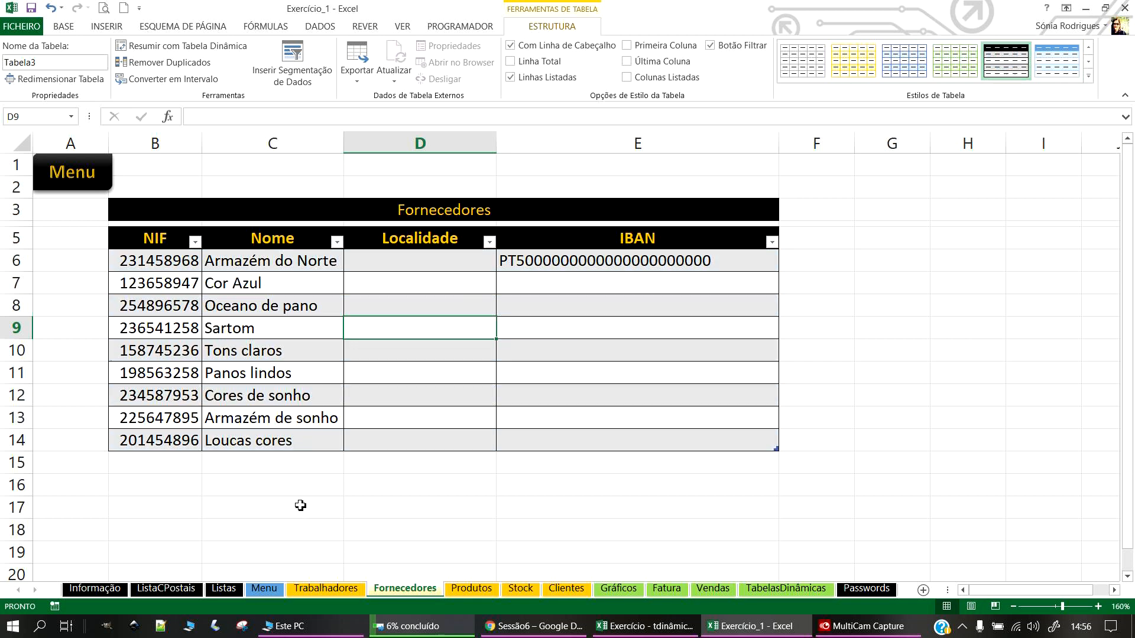
pyautogui.click(418, 261)
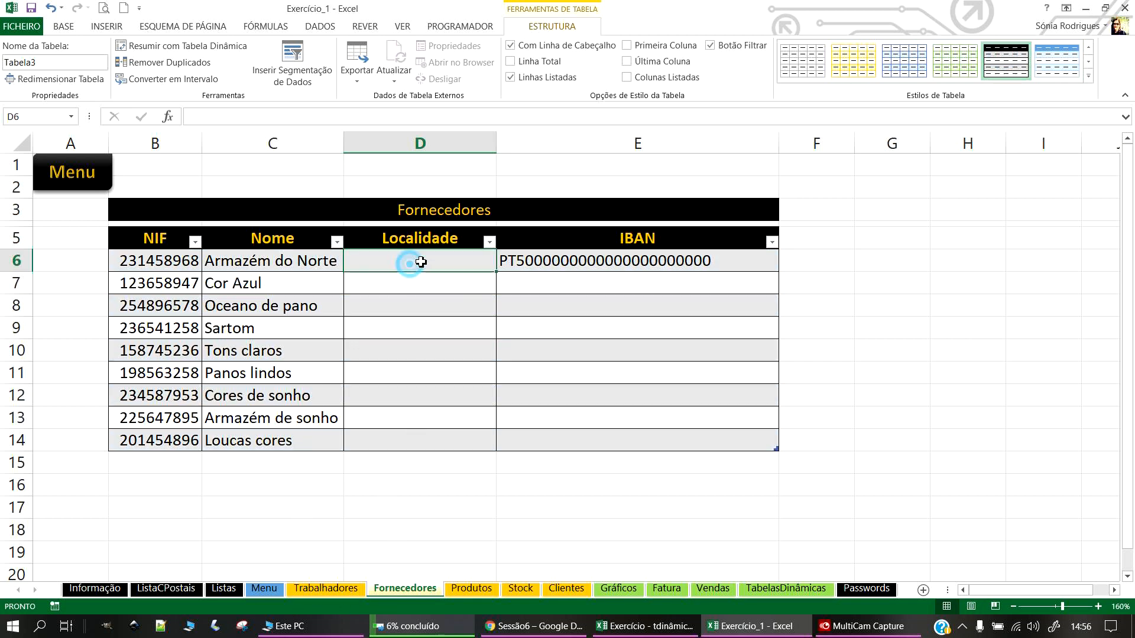
pyautogui.moveTo(445, 258)
pyautogui.mouseDown()
pyautogui.moveTo(443, 372)
pyautogui.moveTo(449, 259)
pyautogui.mouseUp()
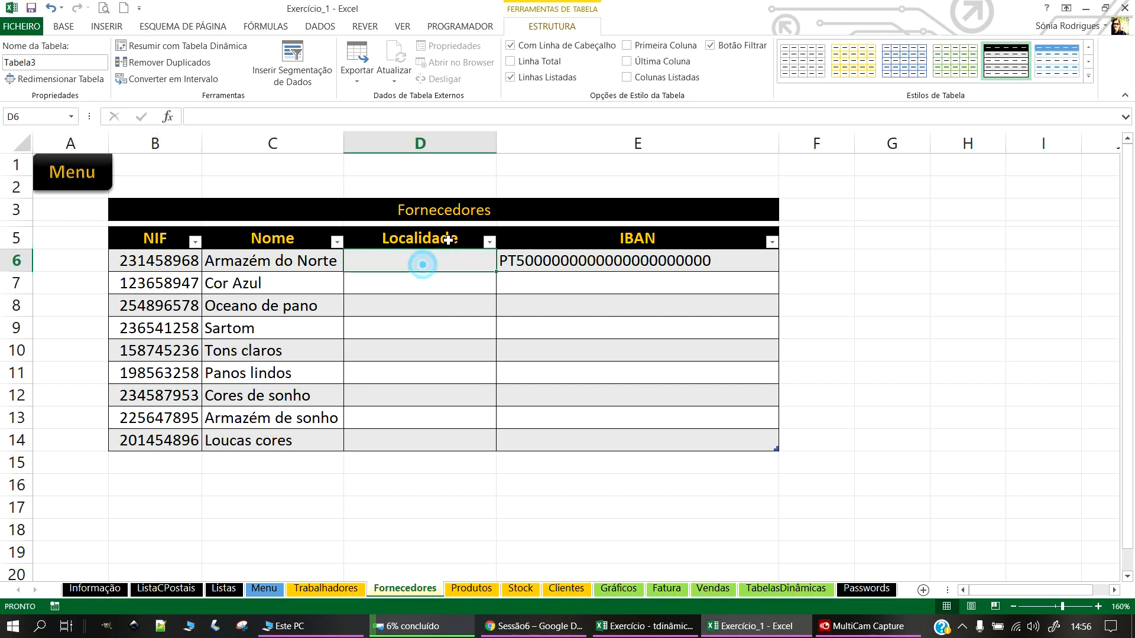
pyautogui.click(63, 27)
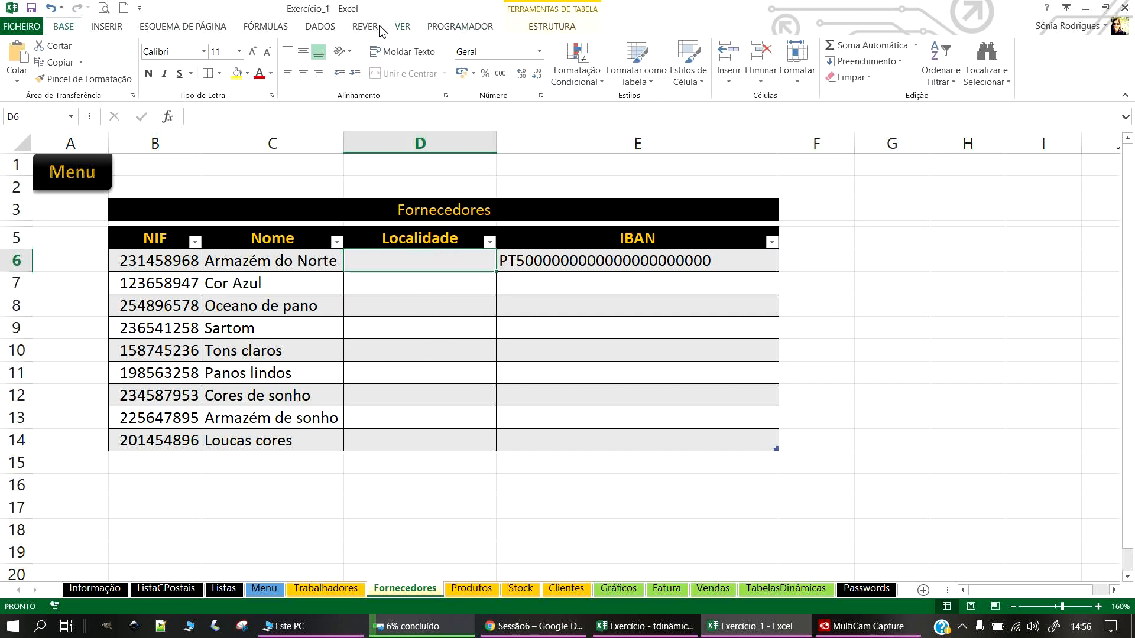
# Step: Give D6 a List validation whose source is Listas!B17:B147
pyautogui.click(320, 26)
pyautogui.click(681, 77)
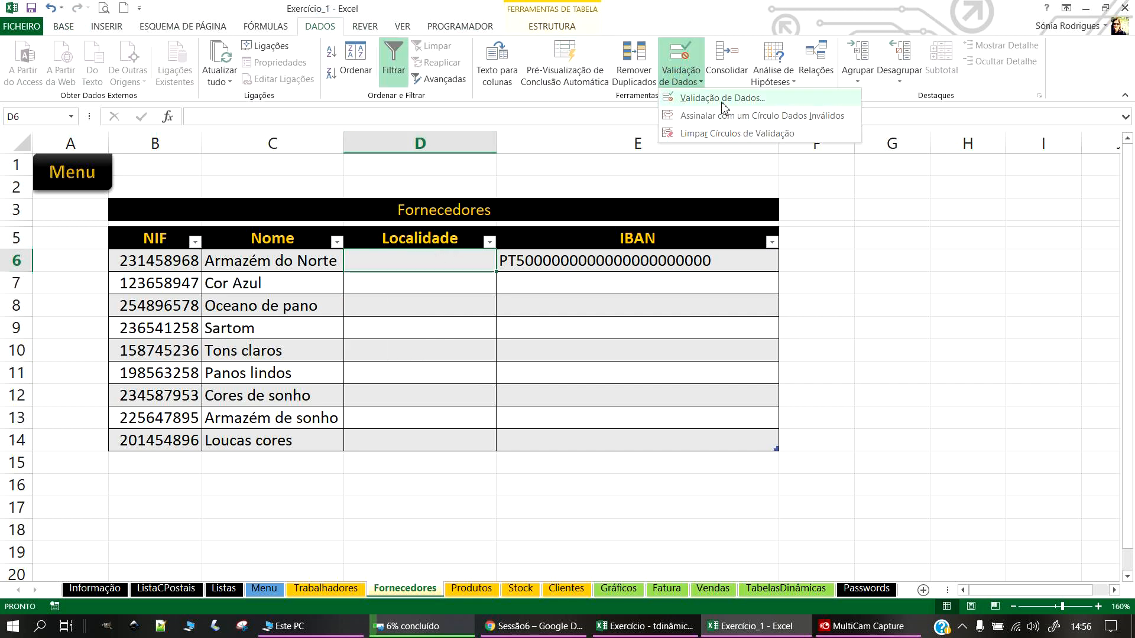
pyautogui.click(722, 99)
pyautogui.click(728, 247)
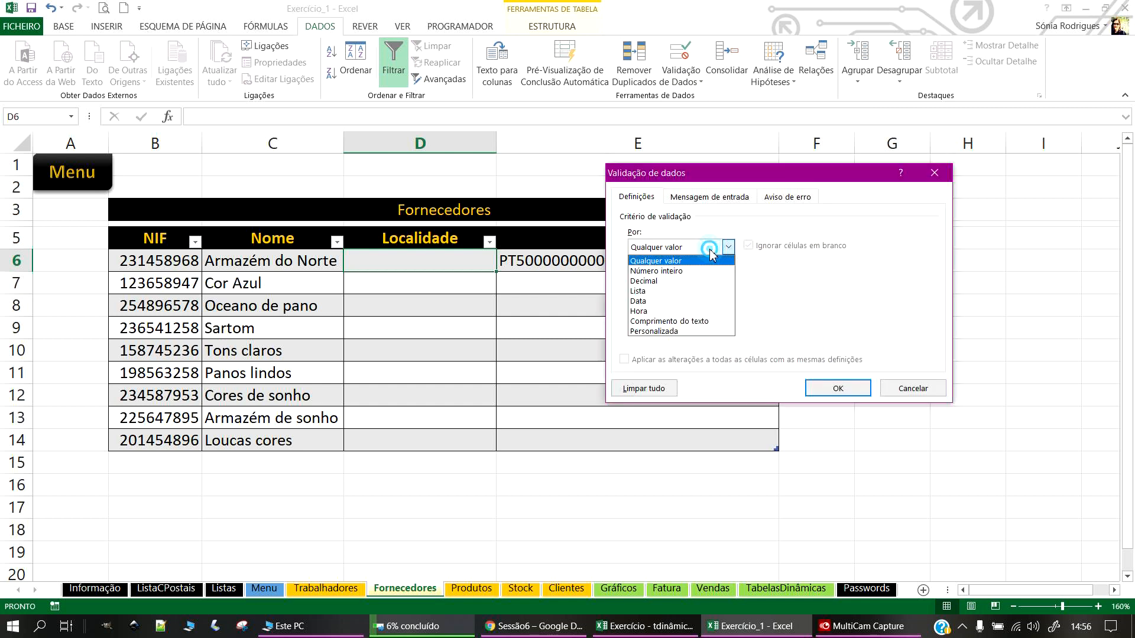
pyautogui.click(643, 291)
pyautogui.click(845, 310)
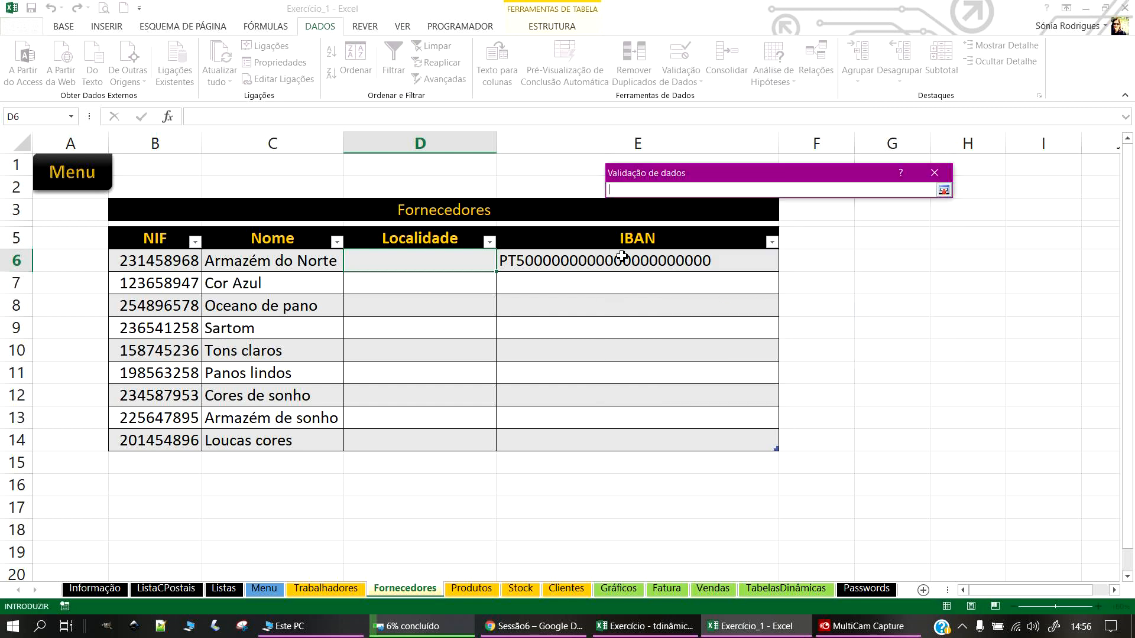
pyautogui.click(221, 589)
pyautogui.click(92, 368)
pyautogui.moveTo(127, 366); pyautogui.dragTo(102, 289)
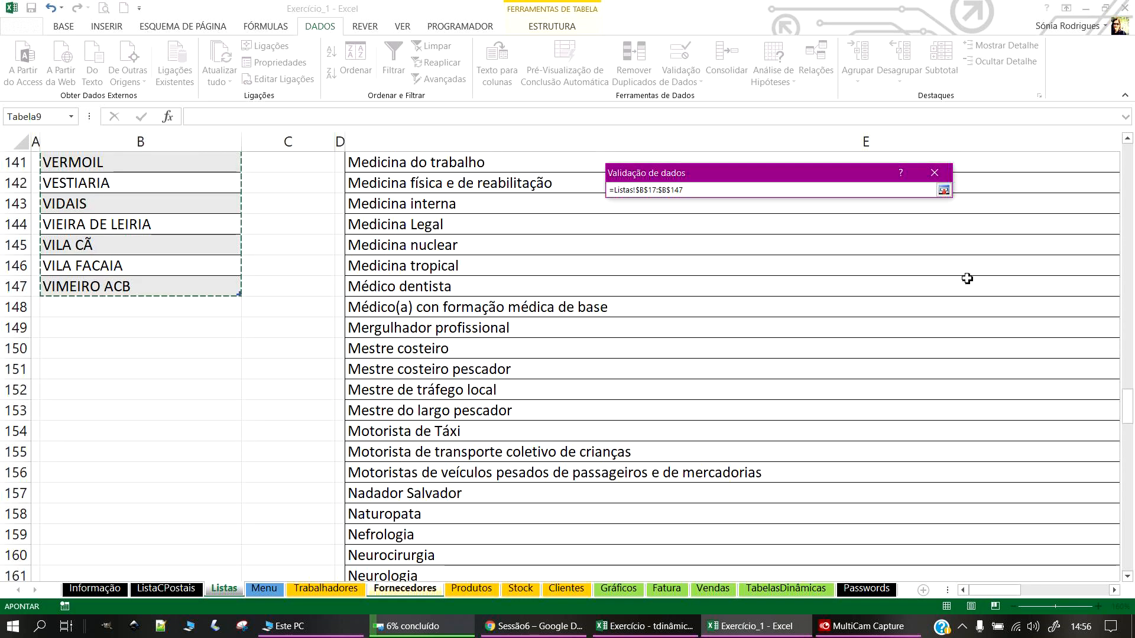
pyautogui.click(943, 190)
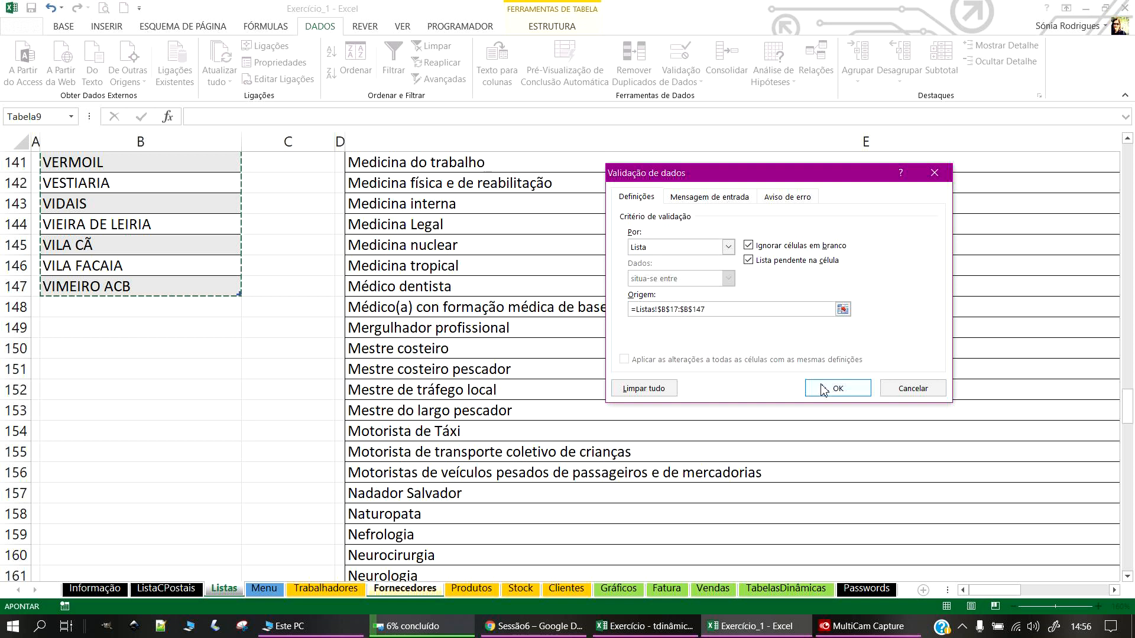
pyautogui.click(838, 390)
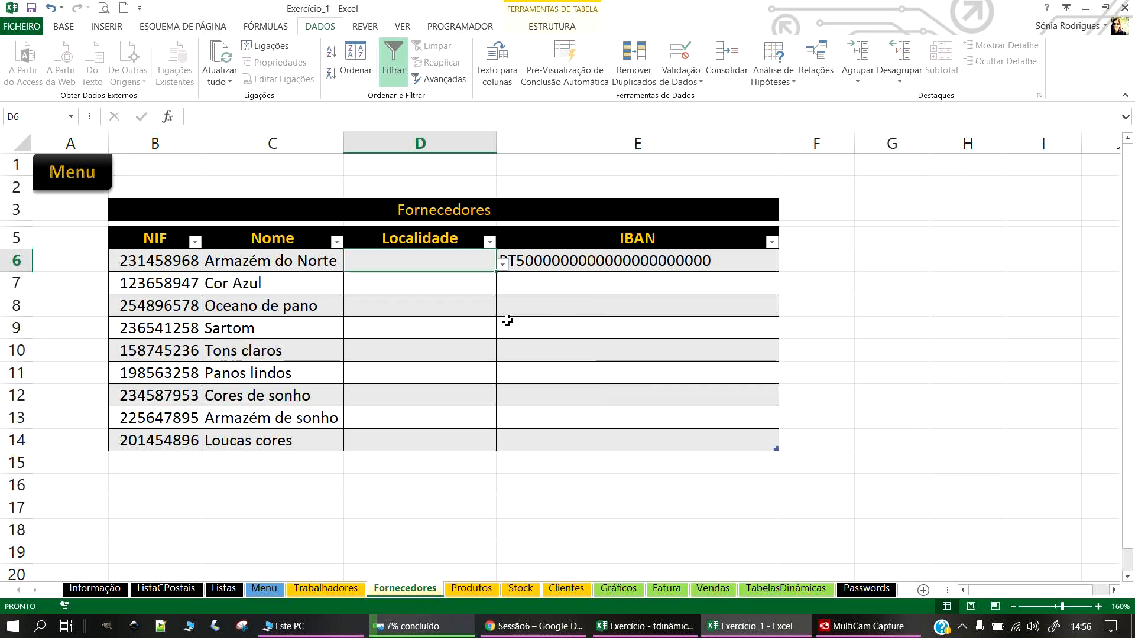
# Step: Choose VIMEIRO ACB in D6's Localidade dropdown for Armazém do Norte
pyautogui.click(502, 265)
pyautogui.click(384, 279)
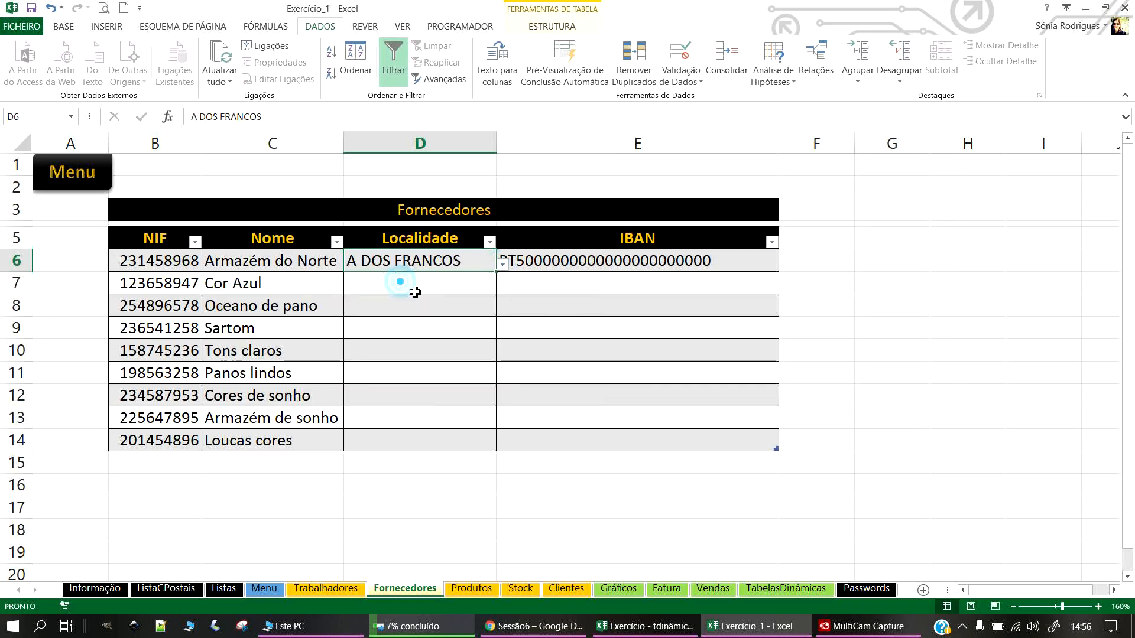
pyautogui.click(503, 266)
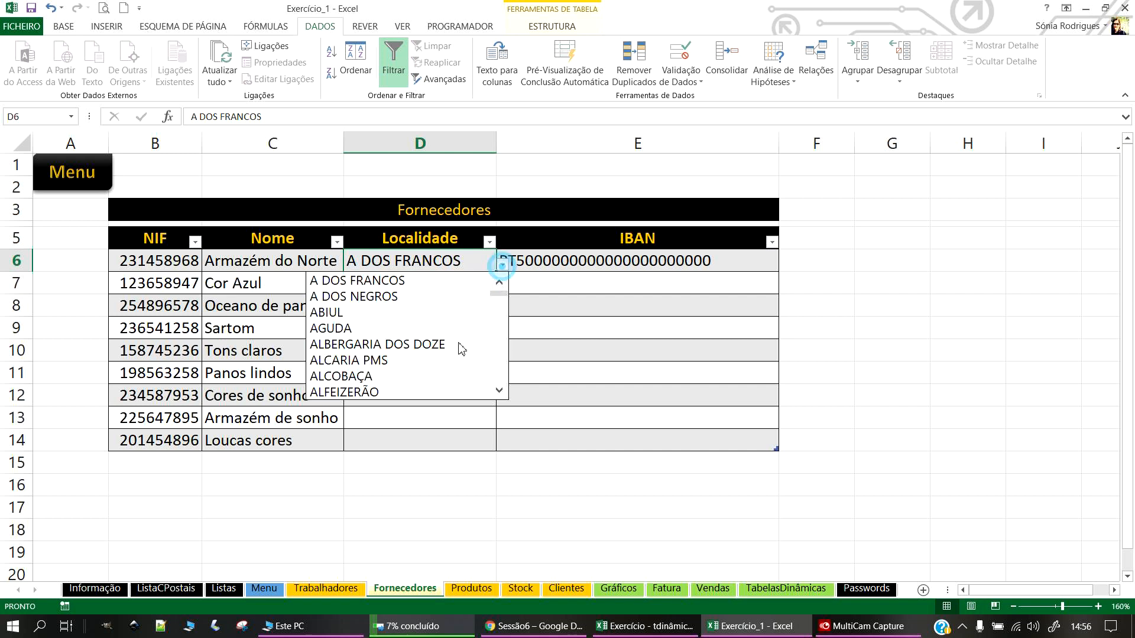
pyautogui.click(424, 359)
pyautogui.click(502, 265)
pyautogui.click(449, 374)
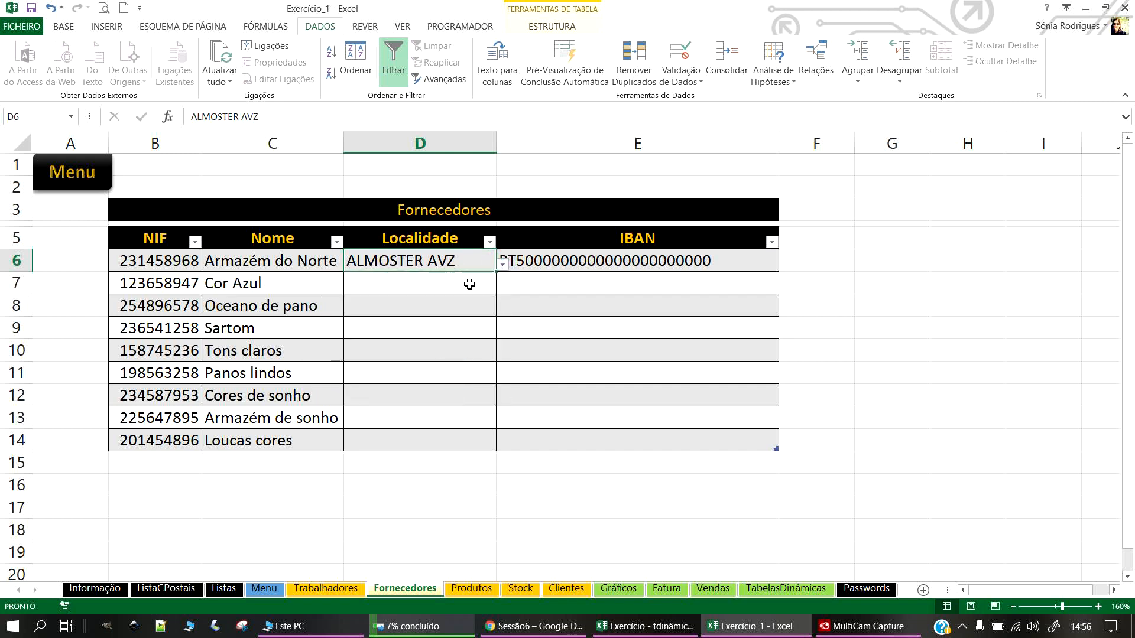
pyautogui.click(440, 307)
pyautogui.click(489, 261)
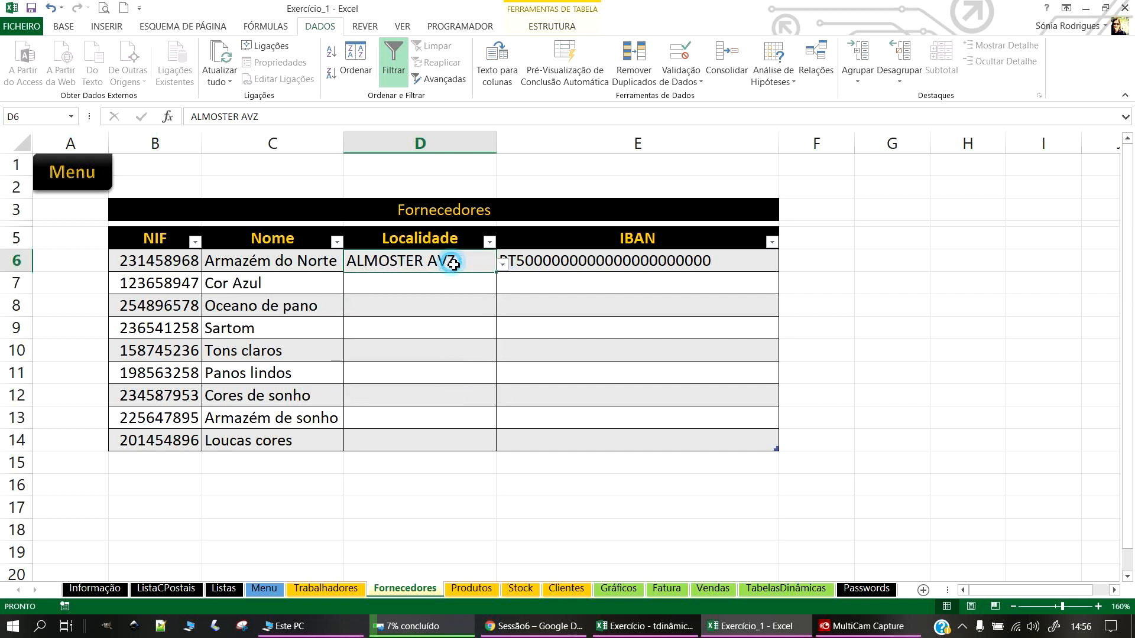
pyautogui.click(503, 265)
pyautogui.scroll(-1, 506, 364)
pyautogui.moveTo(495, 300); pyautogui.dragTo(499, 377)
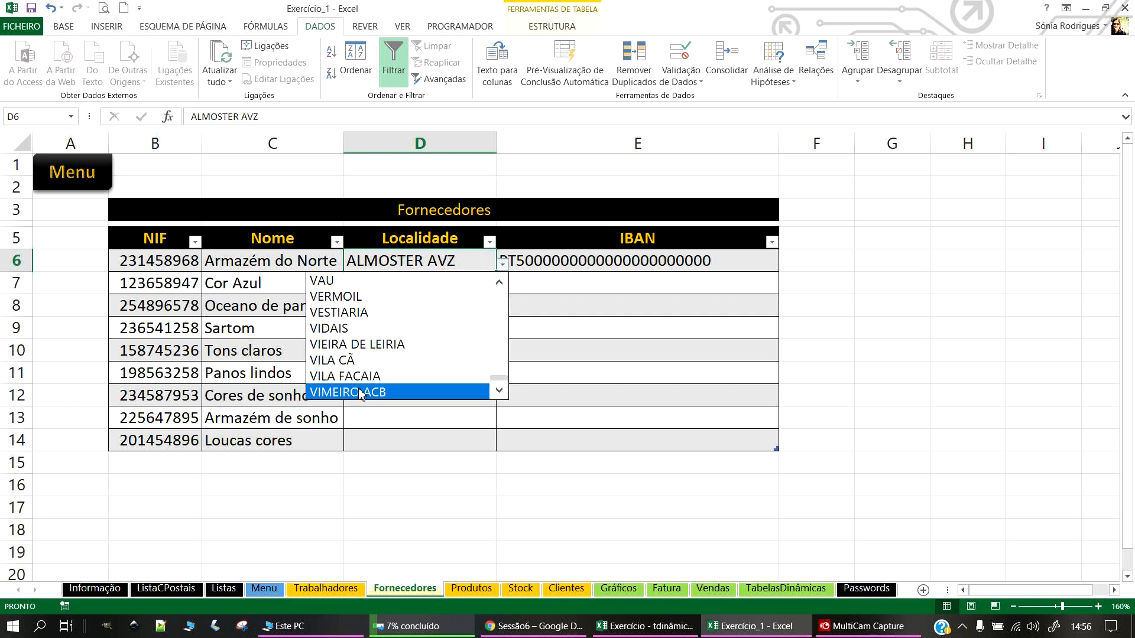
pyautogui.click(414, 390)
pyautogui.click(443, 303)
pyautogui.click(428, 259)
# Step: Check D7 and D9 for dropdowns and apply D6's rule to cells sharing it
pyautogui.click(414, 292)
pyautogui.click(464, 261)
pyautogui.click(484, 288)
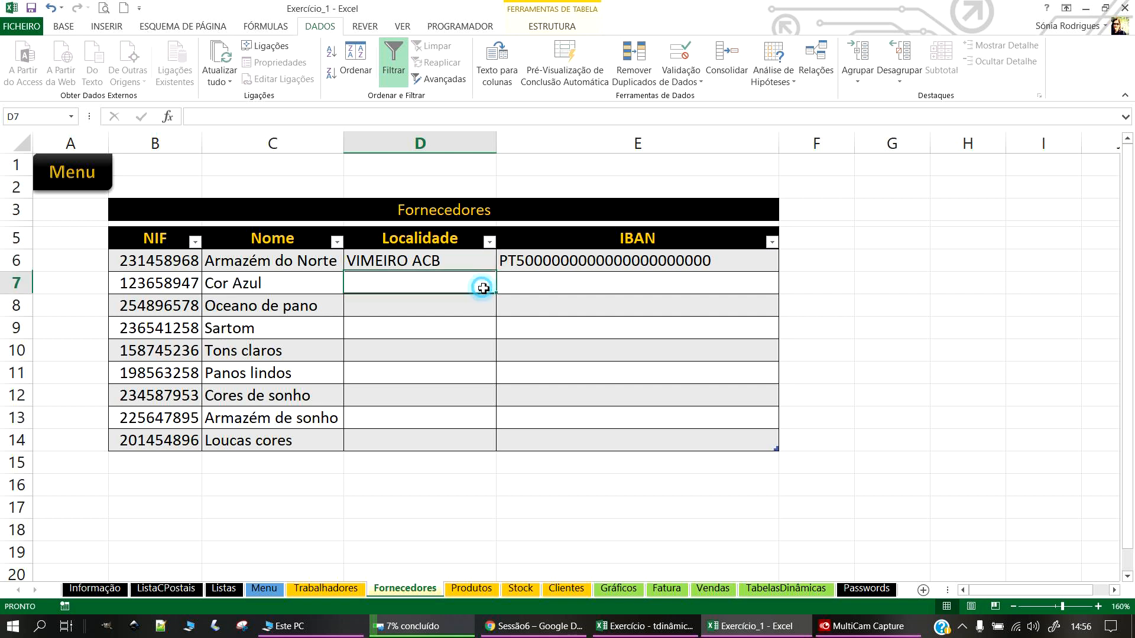
pyautogui.click(462, 325)
pyautogui.click(461, 263)
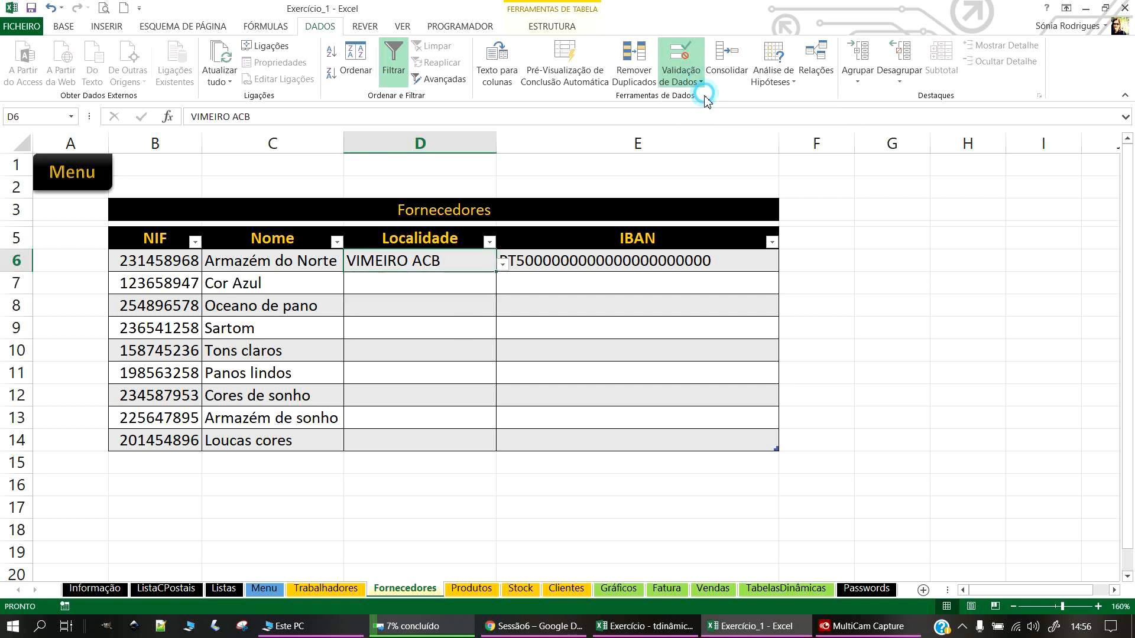
pyautogui.click(693, 78)
pyautogui.click(653, 362)
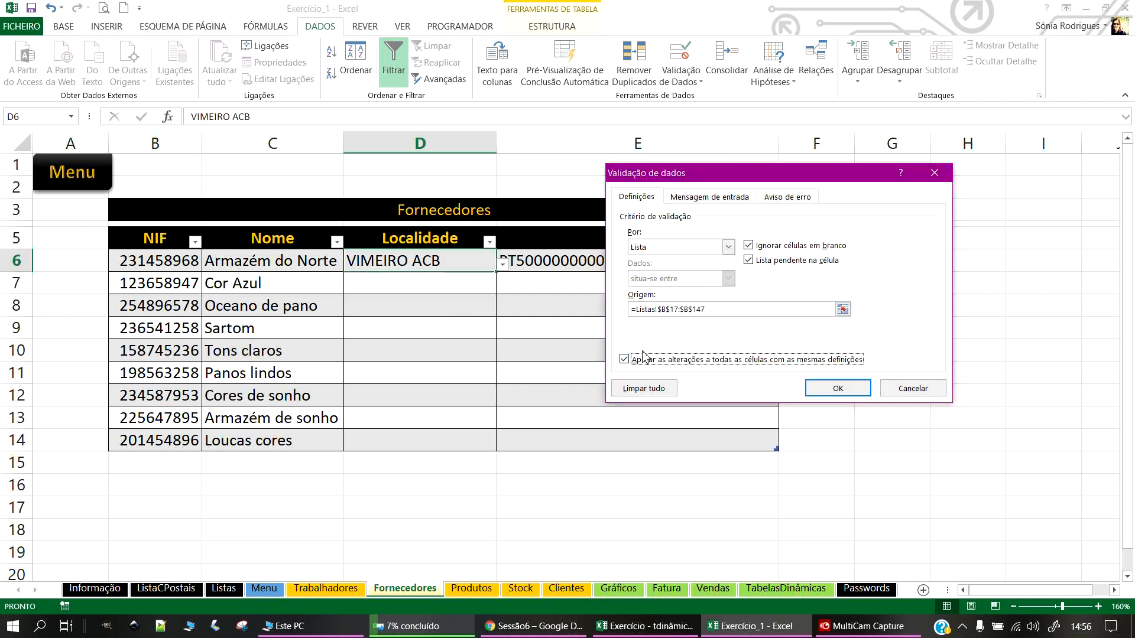
pyautogui.click(837, 389)
# Step: Extend the Localidade list validation to all of D6:D14
pyautogui.click(468, 328)
pyautogui.click(473, 283)
pyautogui.click(470, 309)
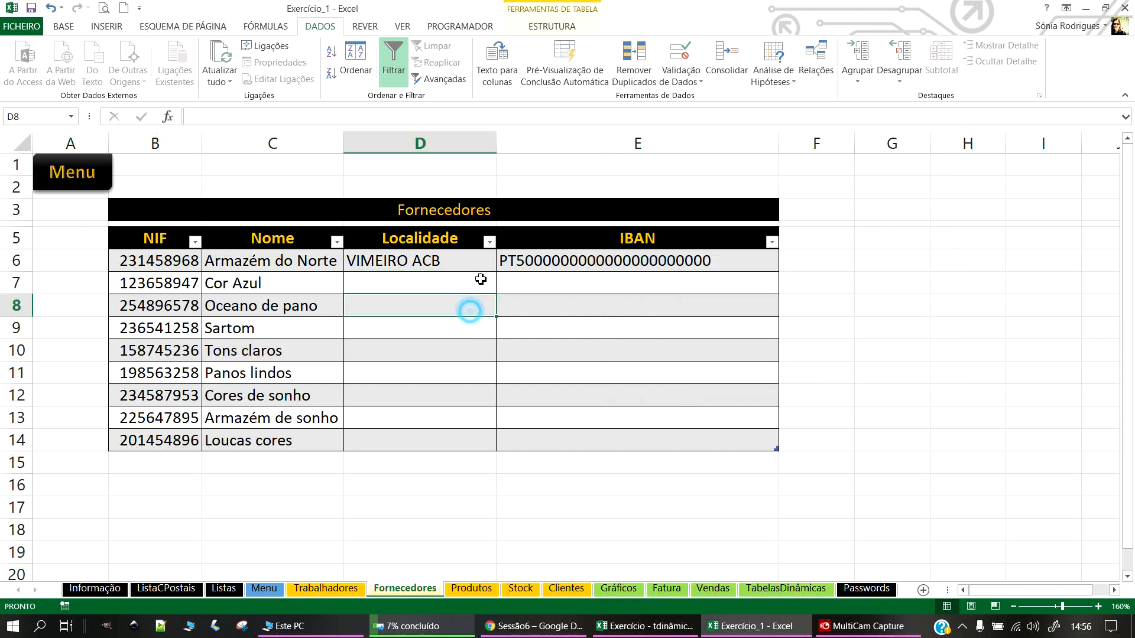
pyautogui.click(476, 262)
pyautogui.moveTo(463, 261); pyautogui.dragTo(463, 443)
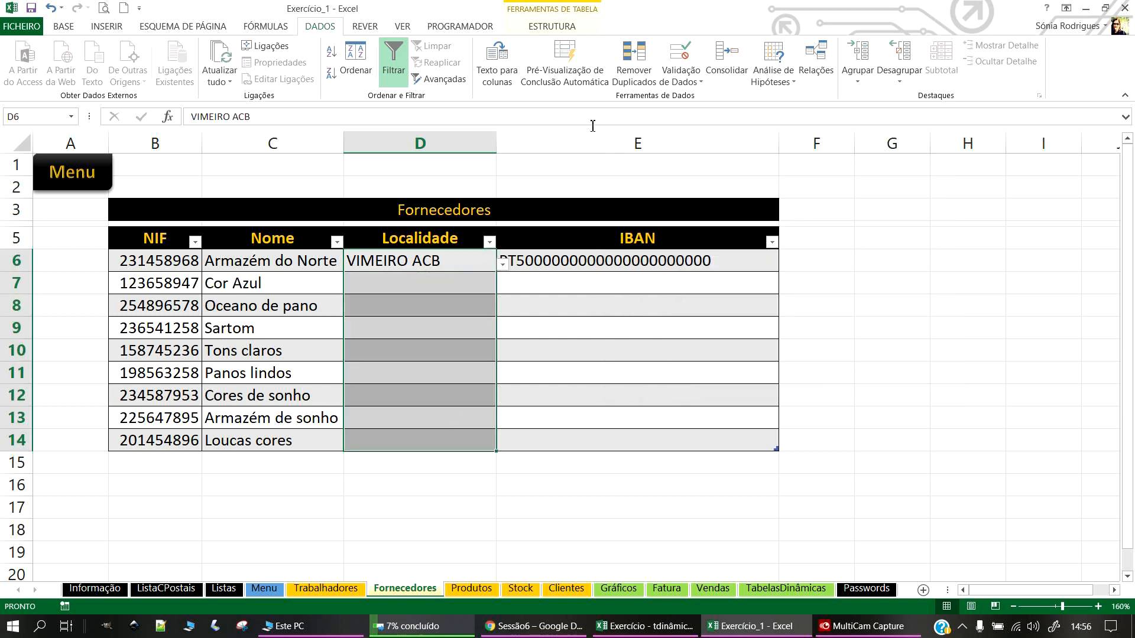
pyautogui.click(689, 83)
pyautogui.click(693, 96)
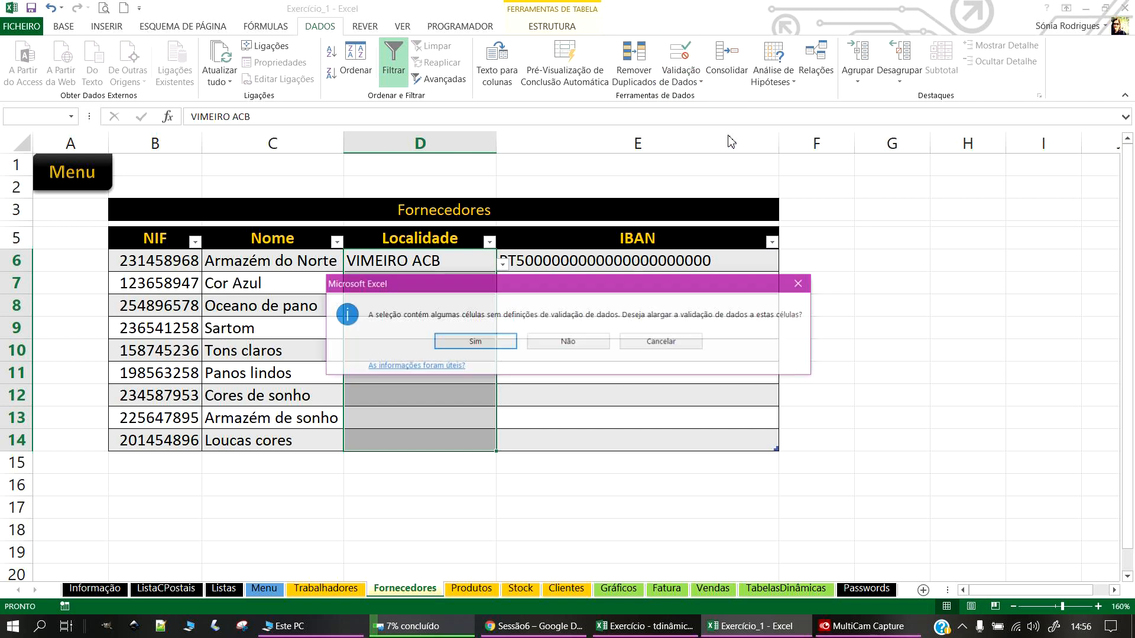
pyautogui.click(482, 343)
pyautogui.click(732, 308)
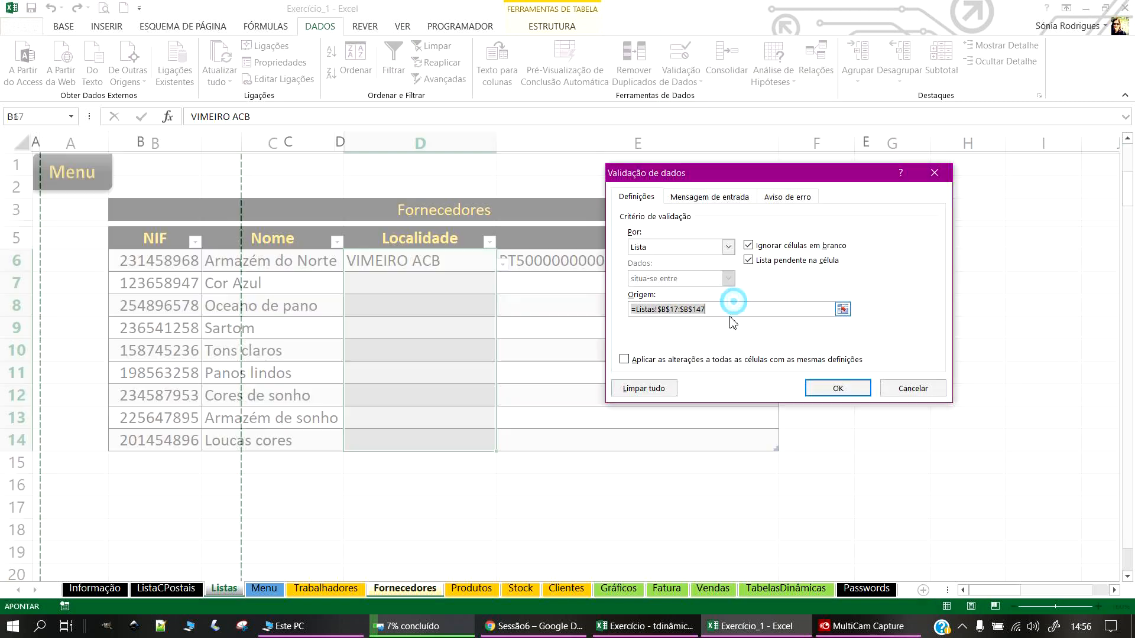
pyautogui.click(838, 390)
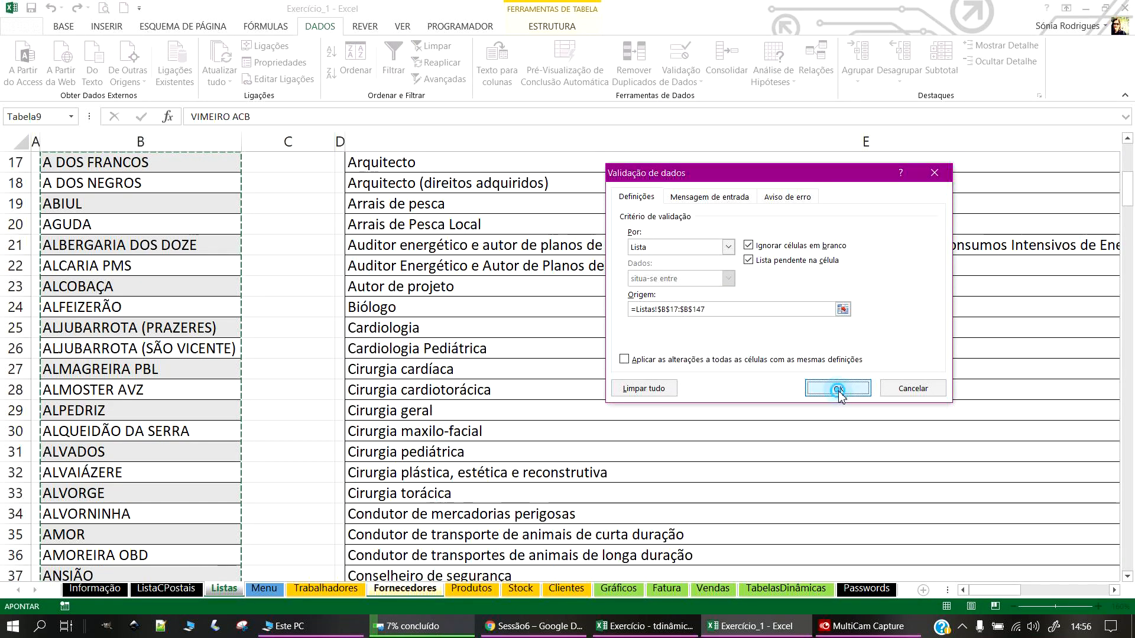
# Step: Verify D11, D13 and D14 have dropdowns and pick ALCARIA PMS in D7
pyautogui.click(456, 371)
pyautogui.click(451, 422)
pyautogui.click(451, 441)
pyautogui.click(467, 299)
pyautogui.click(473, 284)
pyautogui.click(503, 287)
pyautogui.click(417, 387)
# Step: Change D7 to ALMAGREIRA PBL for Cor Azul and inspect D8's validation
pyautogui.click(459, 321)
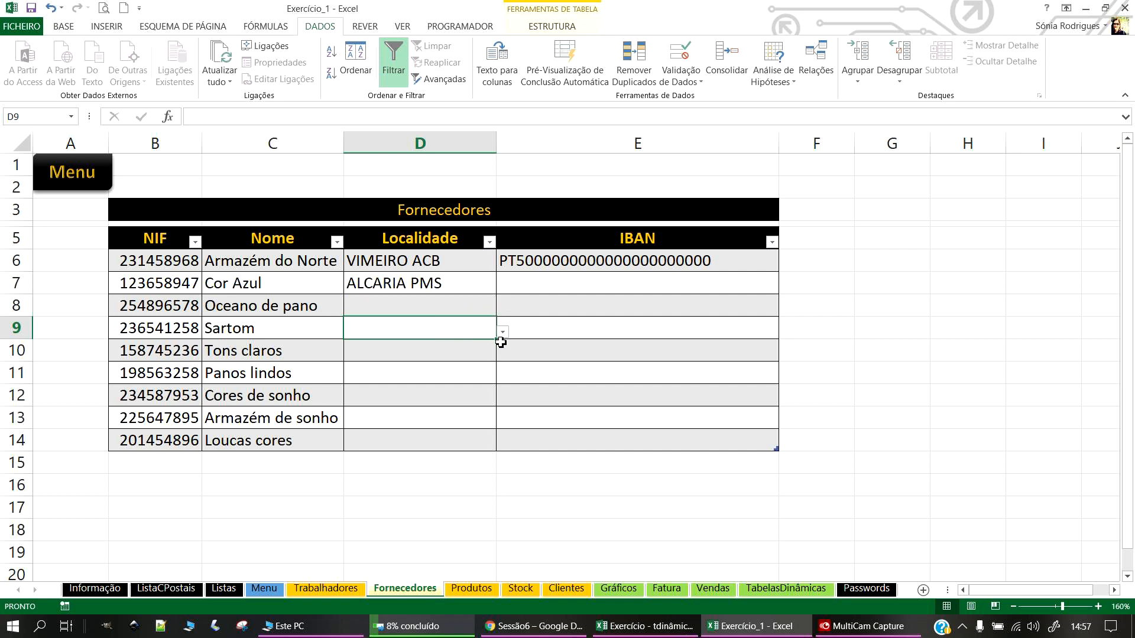
pyautogui.click(503, 342)
pyautogui.click(462, 287)
pyautogui.click(503, 287)
pyautogui.click(414, 385)
pyautogui.click(459, 319)
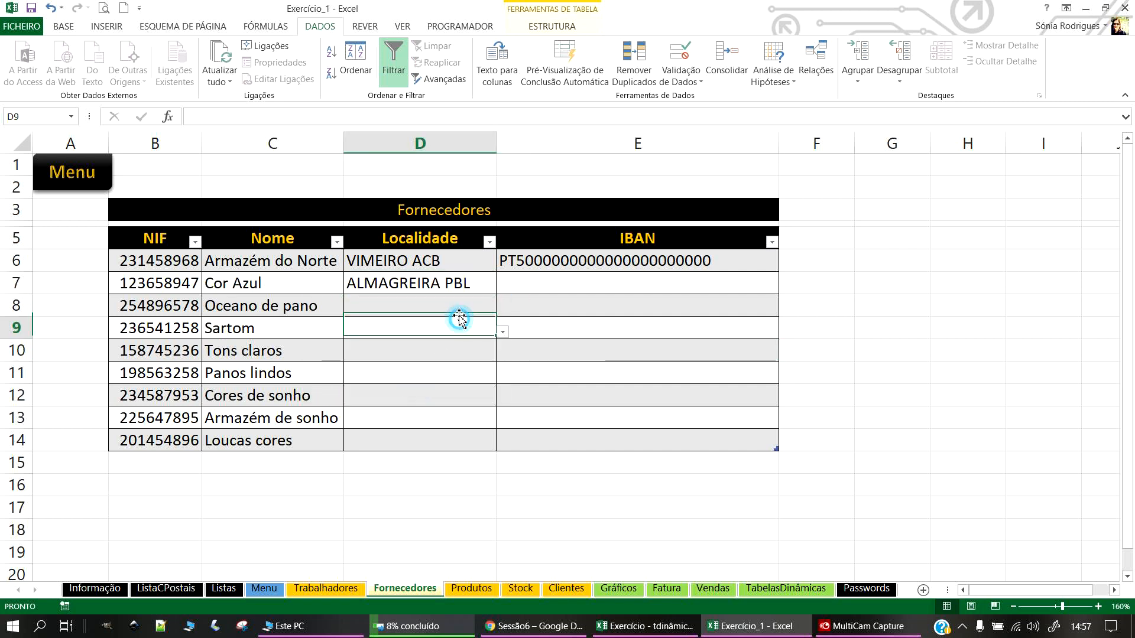
pyautogui.click(446, 304)
pyautogui.click(718, 99)
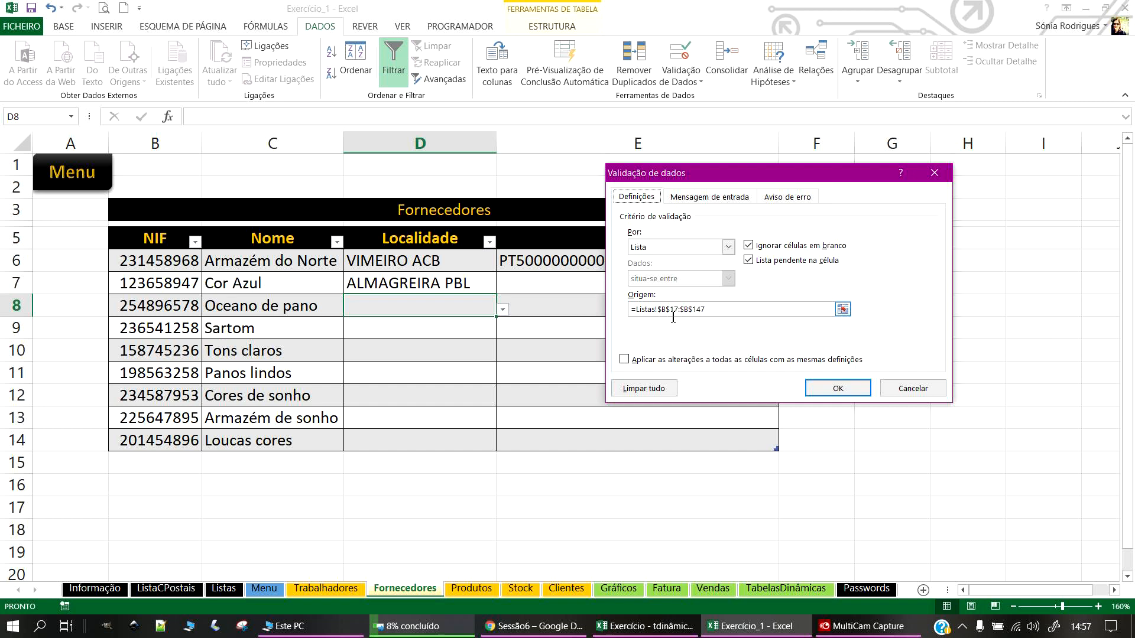
# Step: Close D8's validation and check that the Listas localities end at VIMEIRO ACB
pyautogui.click(836, 388)
pyautogui.click(436, 355)
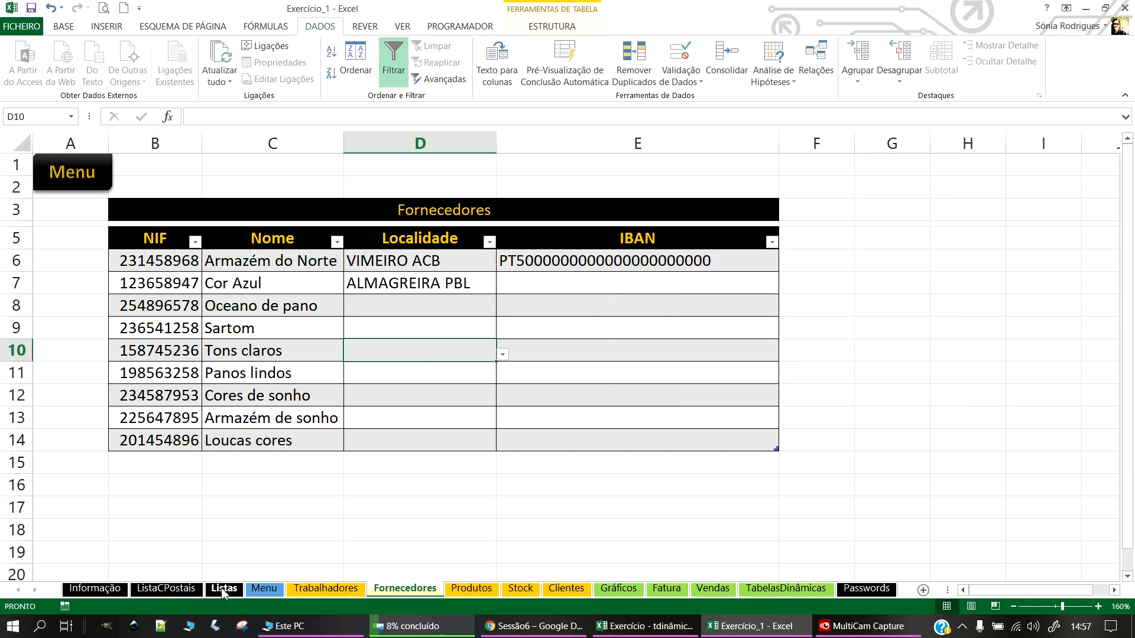
pyautogui.click(223, 589)
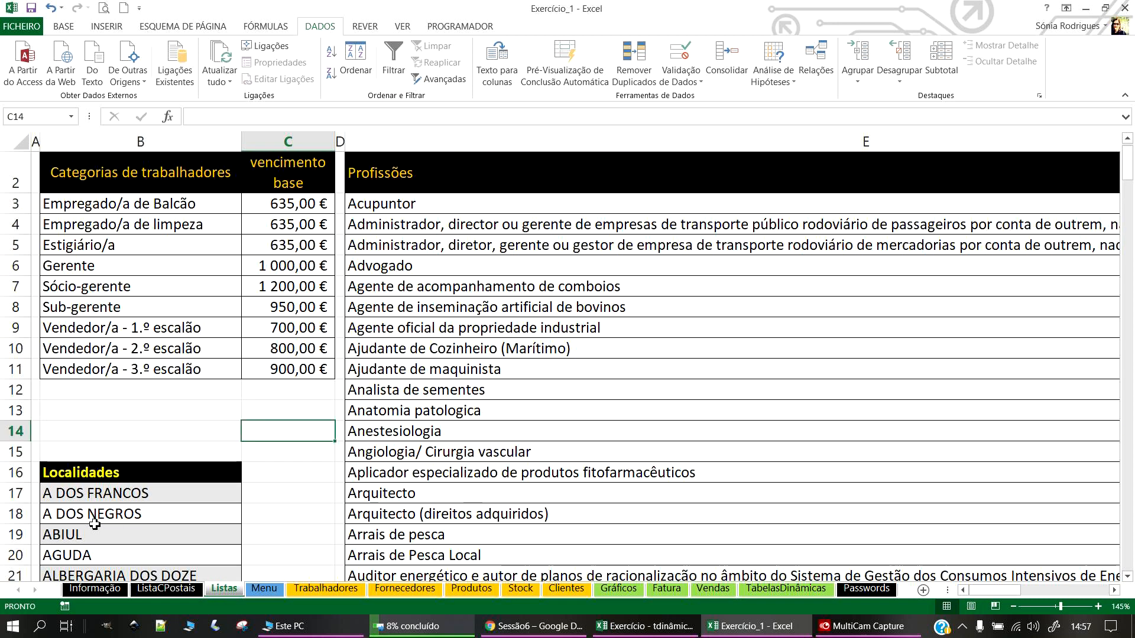
pyautogui.scroll(-20, 95, 525)
pyautogui.scroll(-20, 164, 493)
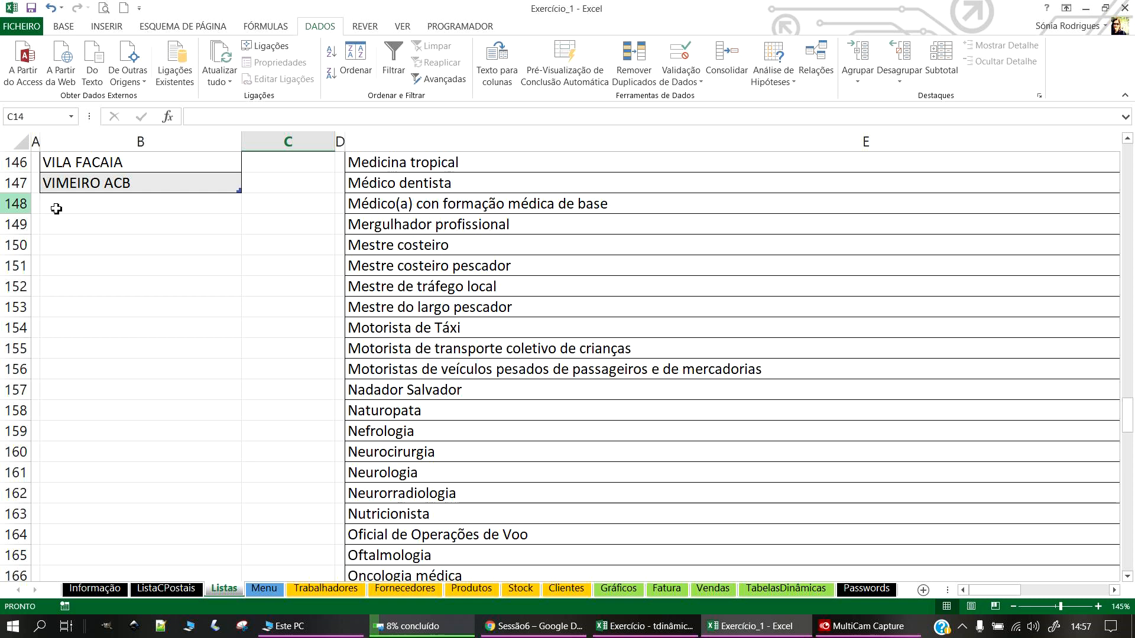
pyautogui.scroll(5, 238, 514)
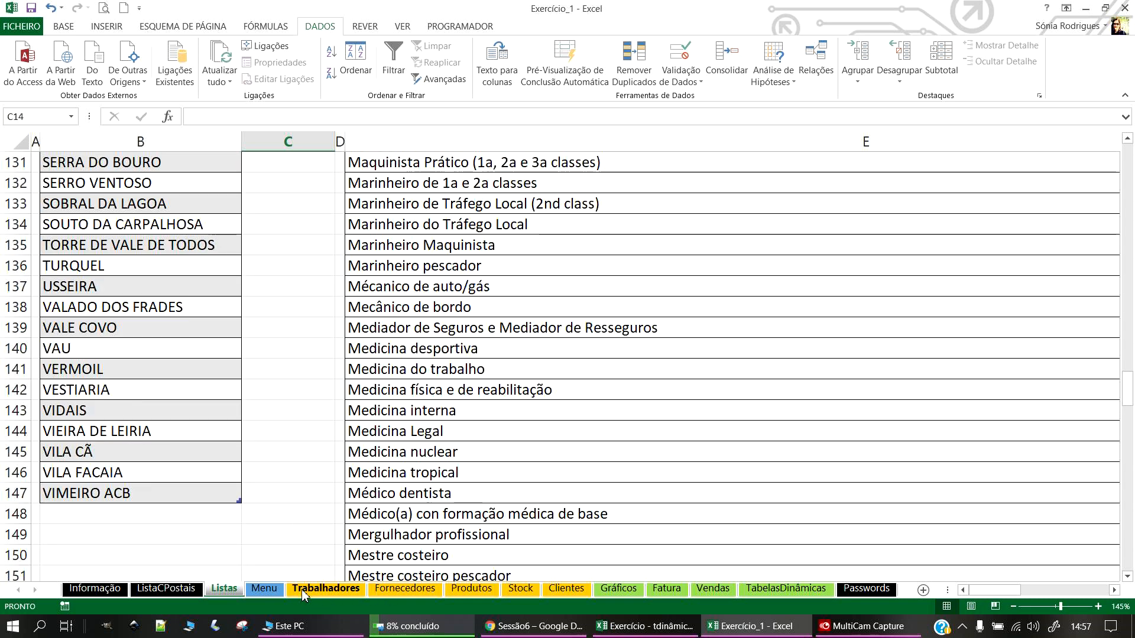
# Step: Review the D6:D14 validation on Fornecedores and cancel without changes
pyautogui.click(348, 590)
pyautogui.click(400, 589)
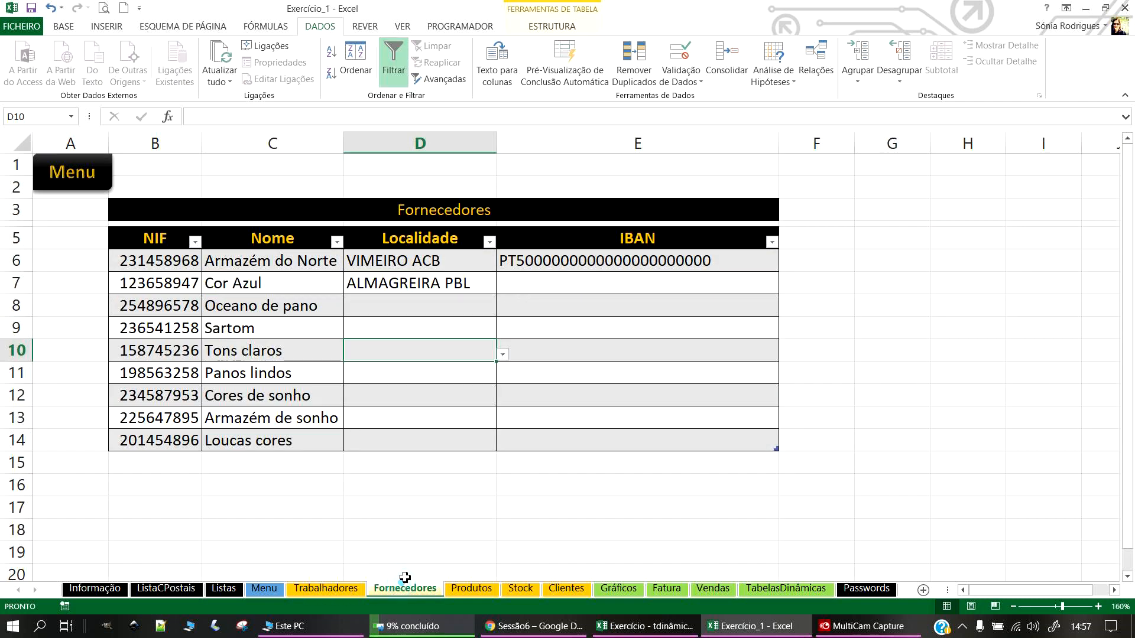
pyautogui.moveTo(443, 259); pyautogui.dragTo(459, 452)
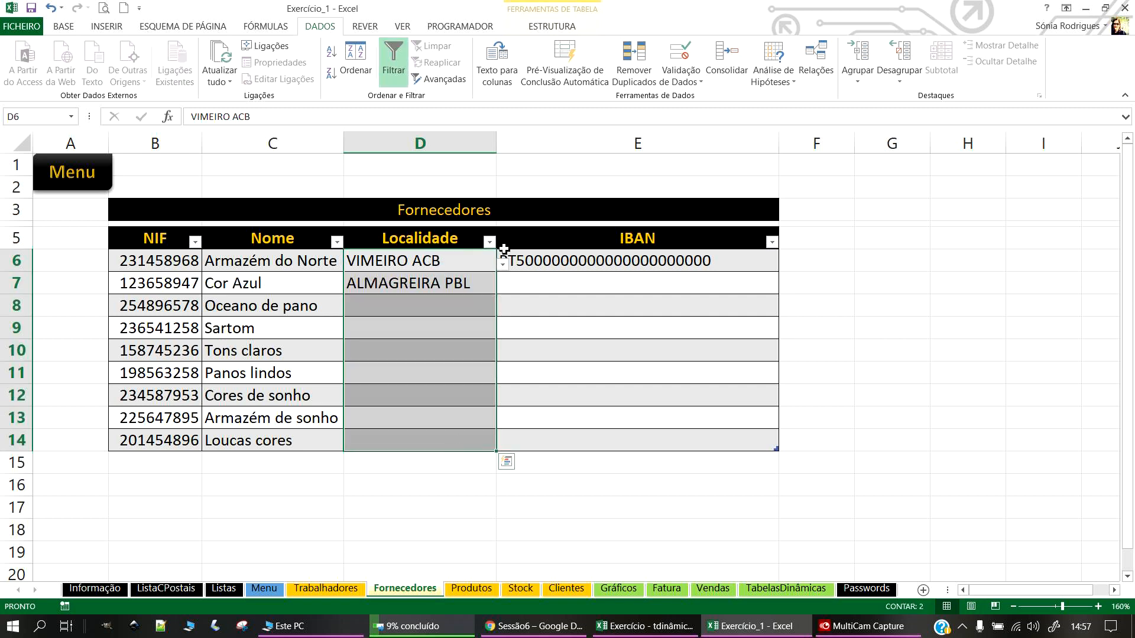
pyautogui.click(681, 77)
pyautogui.click(690, 100)
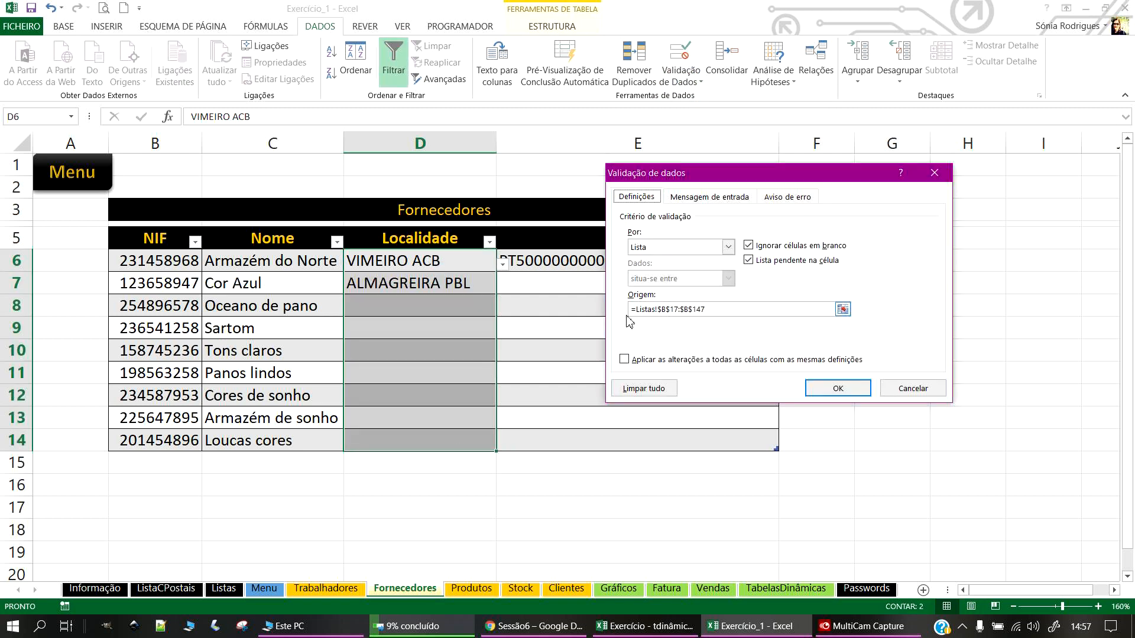
pyautogui.click(935, 173)
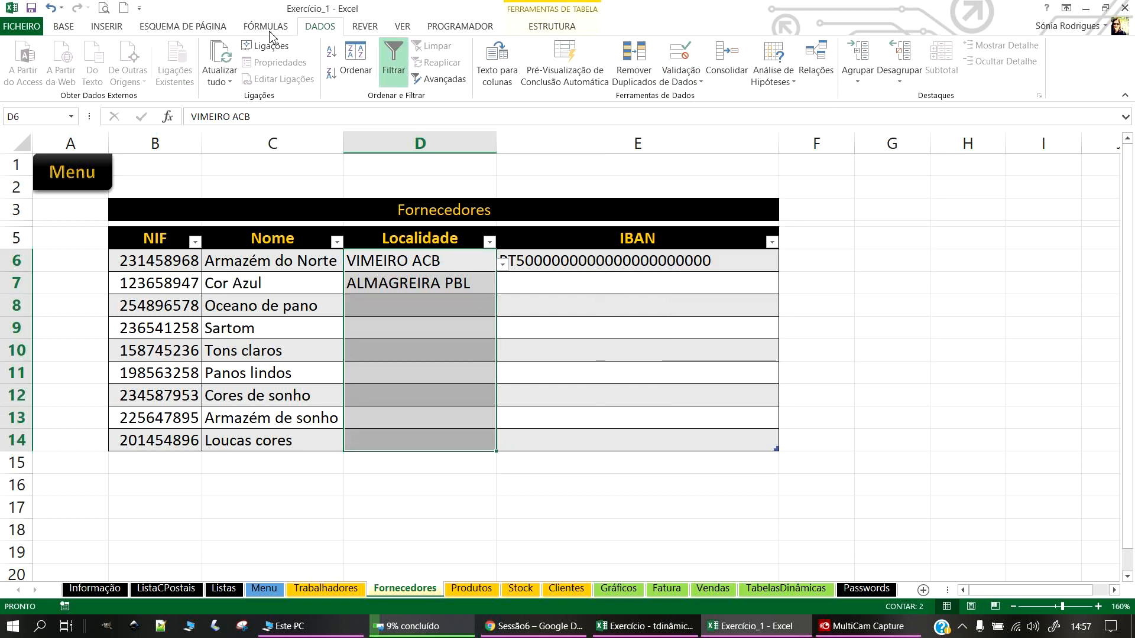
pyautogui.click(265, 26)
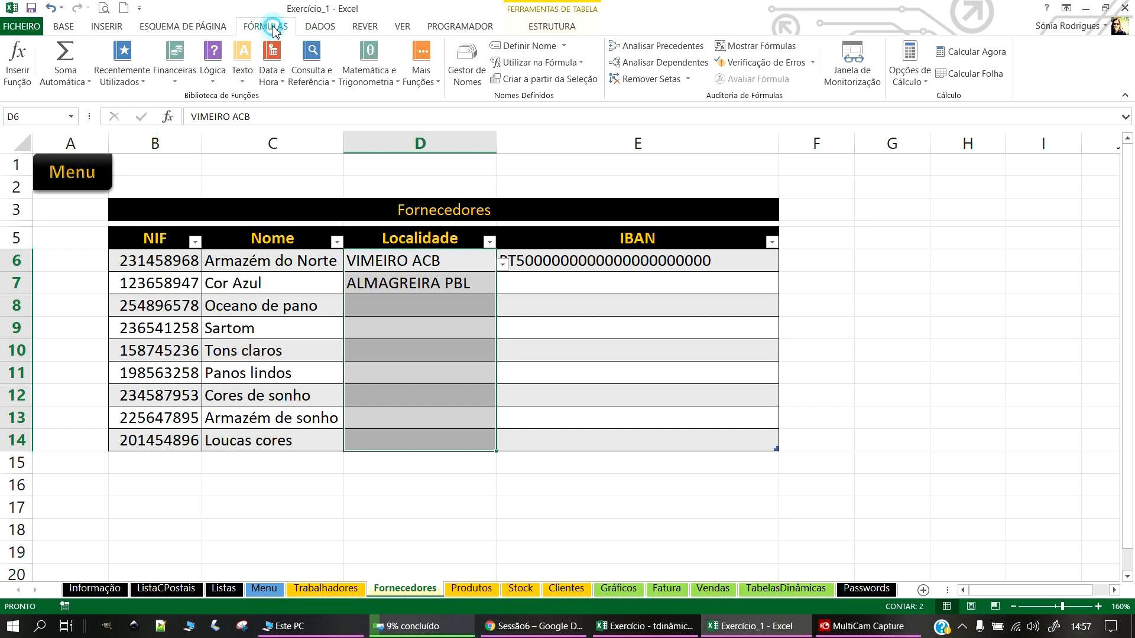
# Step: Look up ListaLocalidades in the Name Manager and copy its name
pyautogui.click(467, 62)
pyautogui.click(617, 205)
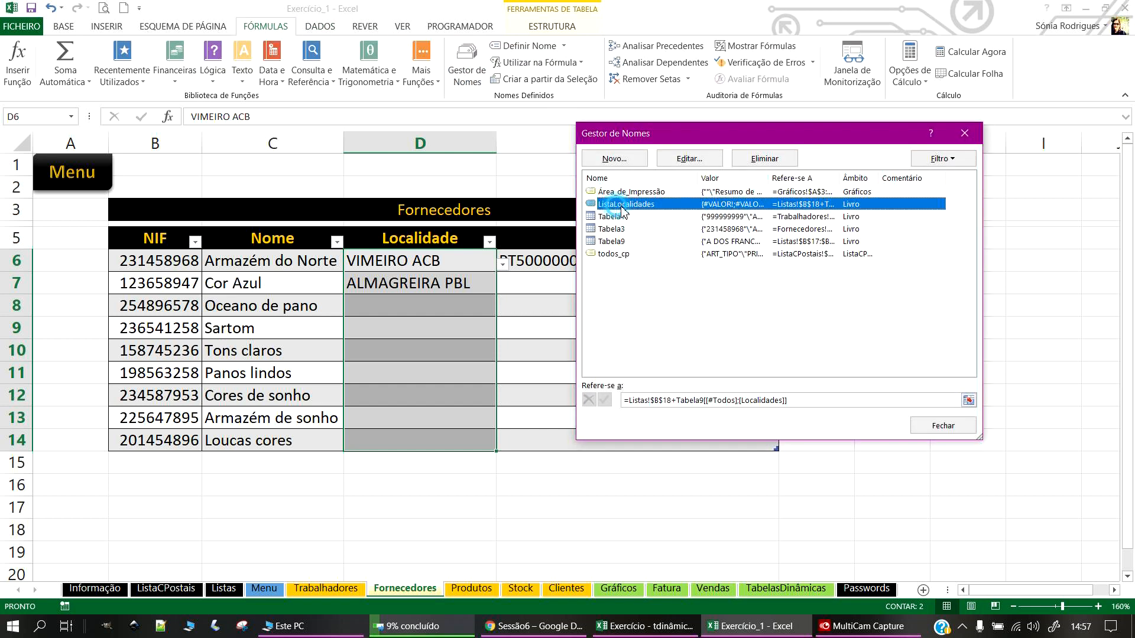
pyautogui.click(686, 160)
pyautogui.rightClick(741, 229)
pyautogui.click(786, 254)
pyautogui.click(839, 352)
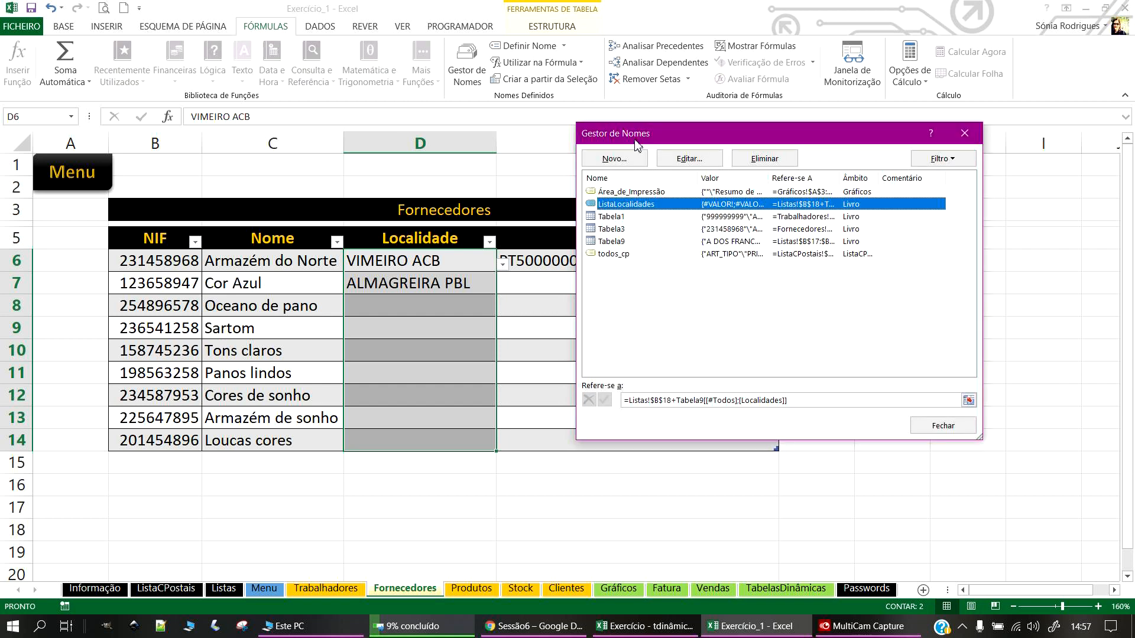
pyautogui.click(964, 136)
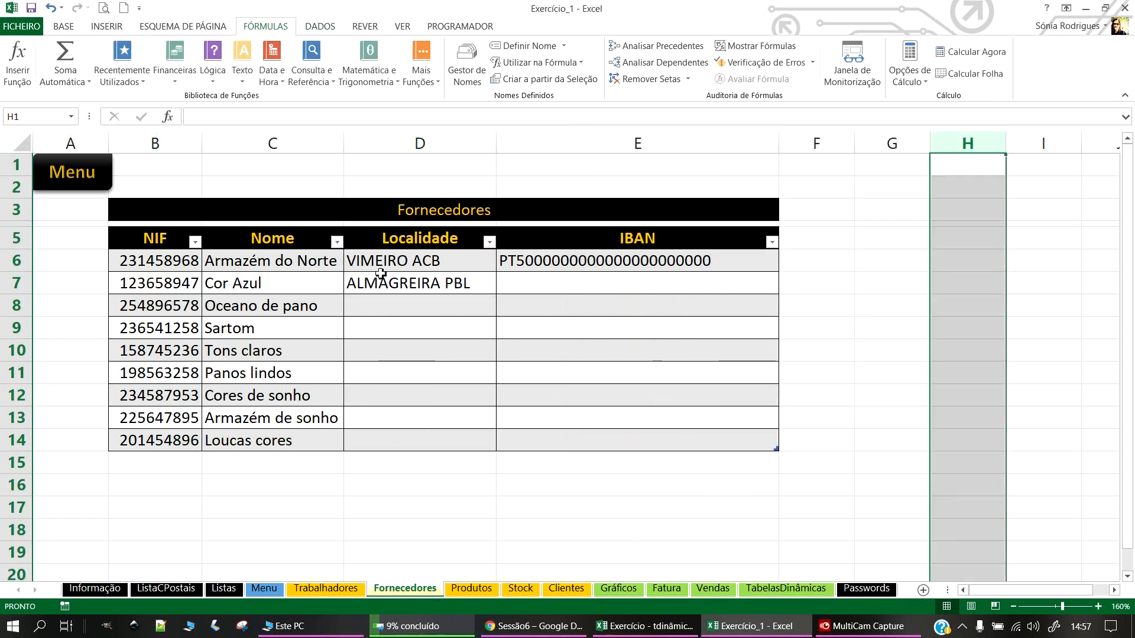
# Step: Change the D6:D14 list validation source to =ListaLocalidades
pyautogui.moveTo(381, 261); pyautogui.dragTo(384, 440)
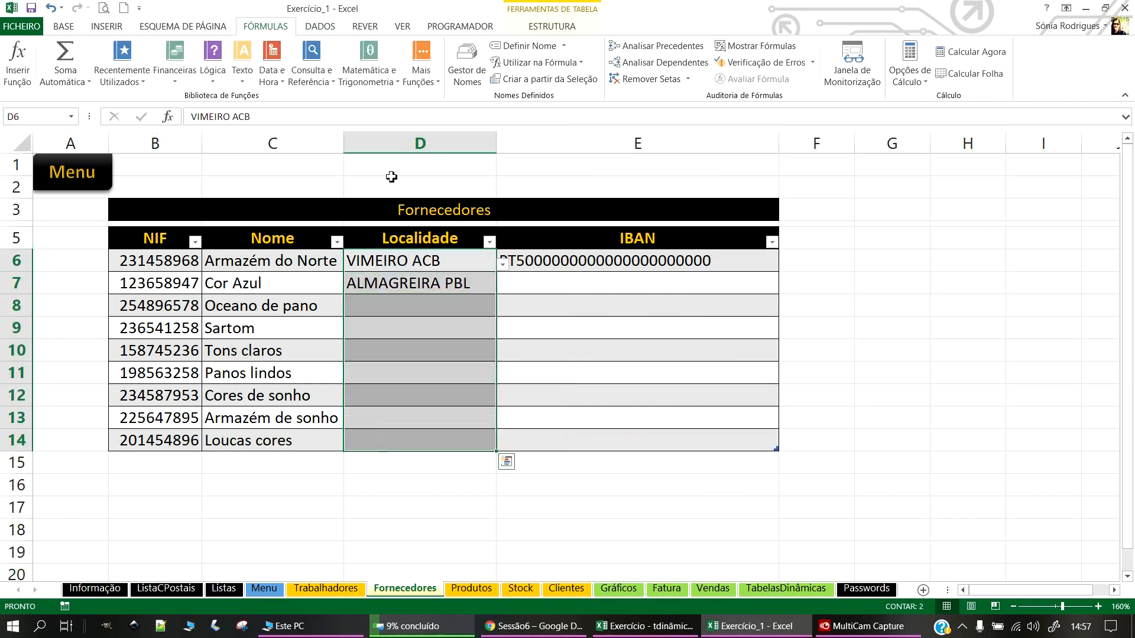
pyautogui.click(320, 26)
pyautogui.click(681, 76)
pyautogui.click(716, 91)
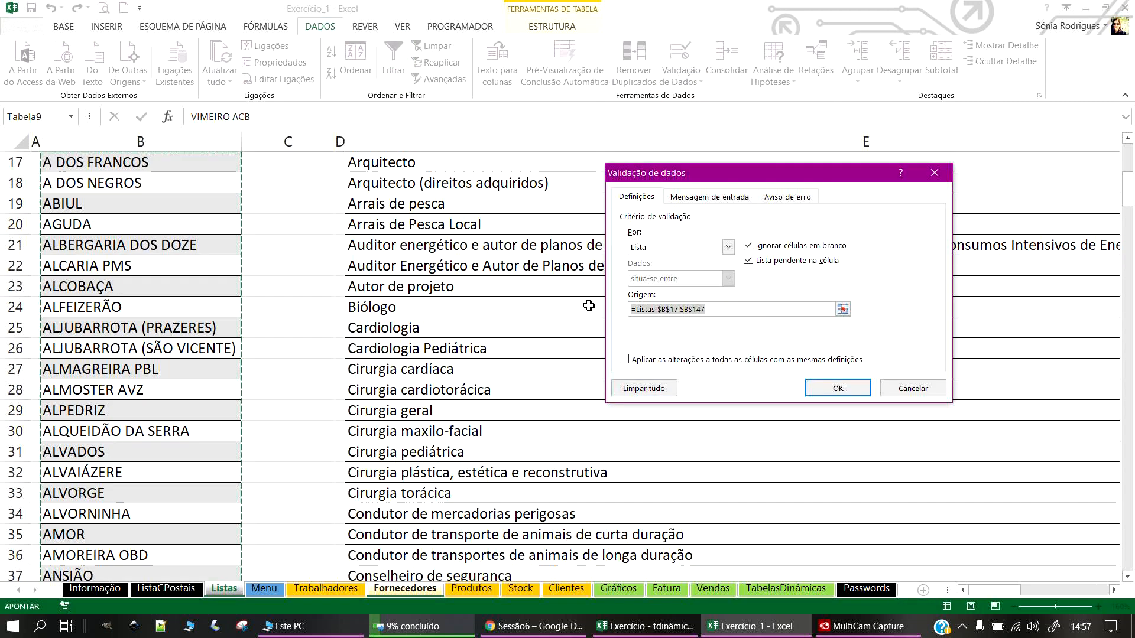
pyautogui.click(732, 308)
pyautogui.click(696, 312)
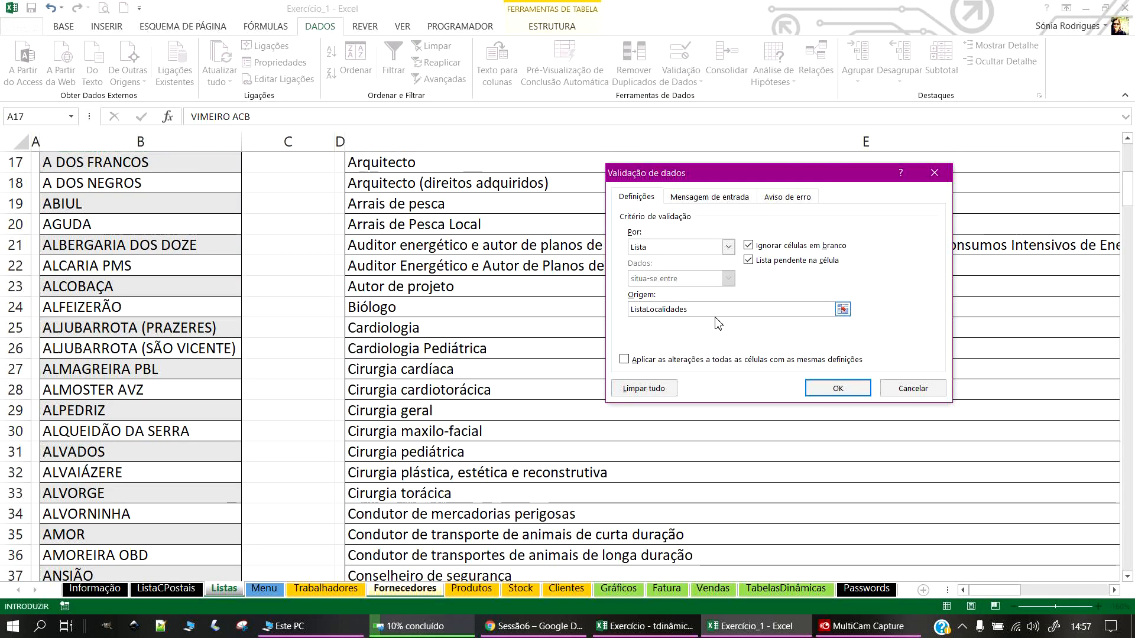
pyautogui.press('Home')
pyautogui.write('=')
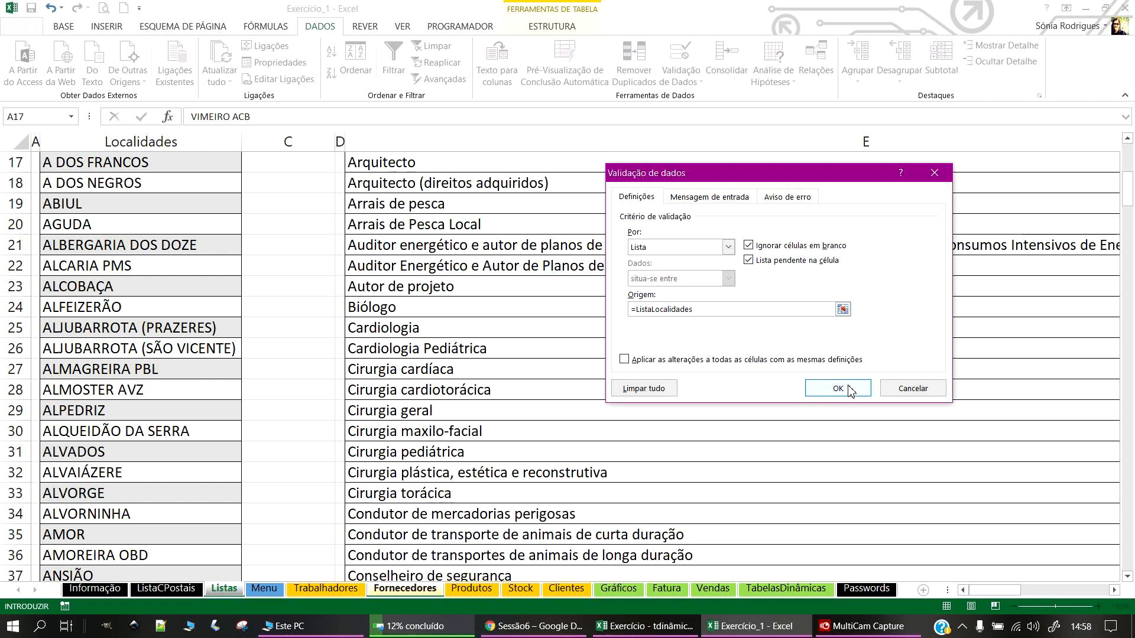
pyautogui.click(838, 388)
pyautogui.click(476, 307)
pyautogui.click(467, 277)
pyautogui.moveTo(467, 263); pyautogui.dragTo(458, 446)
# Step: Clear the old Localidade entries and pick ABIUL for D6 and ALFEIZERÃO for D7 from the dropdown
pyautogui.press('Delete')
pyautogui.click(426, 264)
pyautogui.click(502, 264)
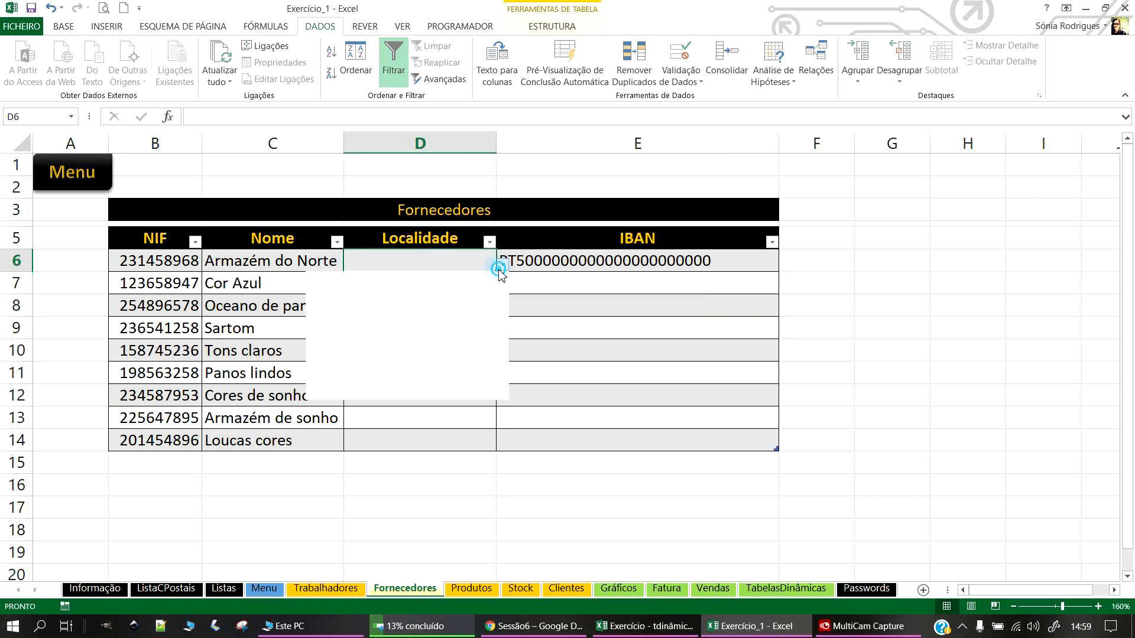
pyautogui.click(410, 314)
pyautogui.click(467, 289)
pyautogui.click(508, 286)
pyautogui.click(492, 289)
pyautogui.click(502, 287)
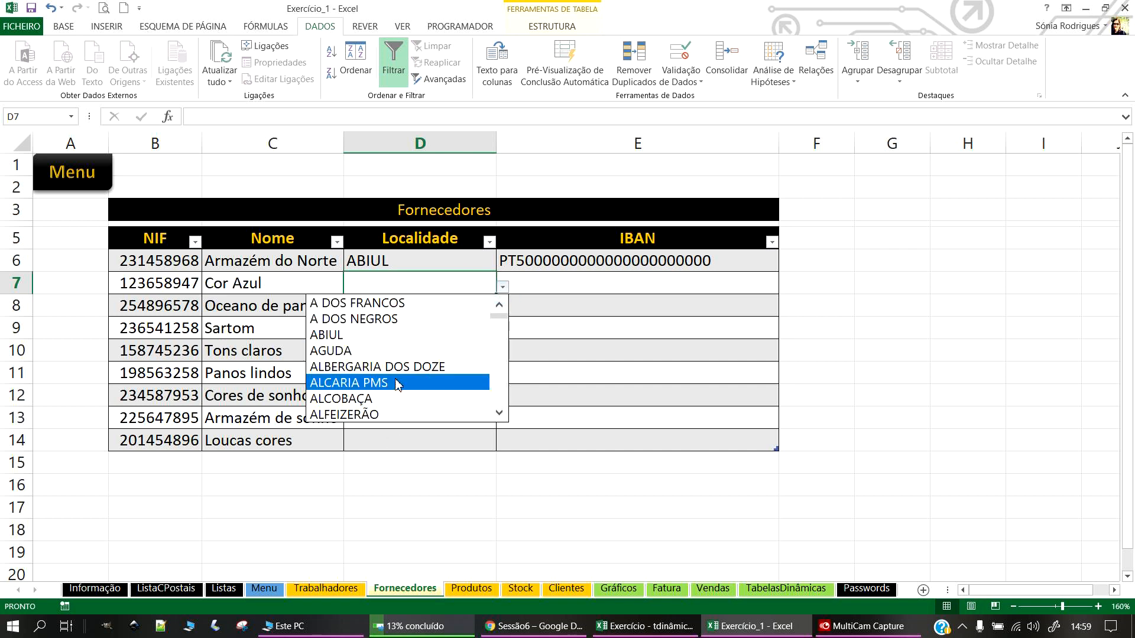
pyautogui.click(392, 414)
# Step: Choose ALCOBAÇA for D8, VIMEIRO ACB for D9 and VIEIRA DE LEIRIA for D10 from the locality lists
pyautogui.click(482, 306)
pyautogui.click(502, 309)
pyautogui.click(396, 421)
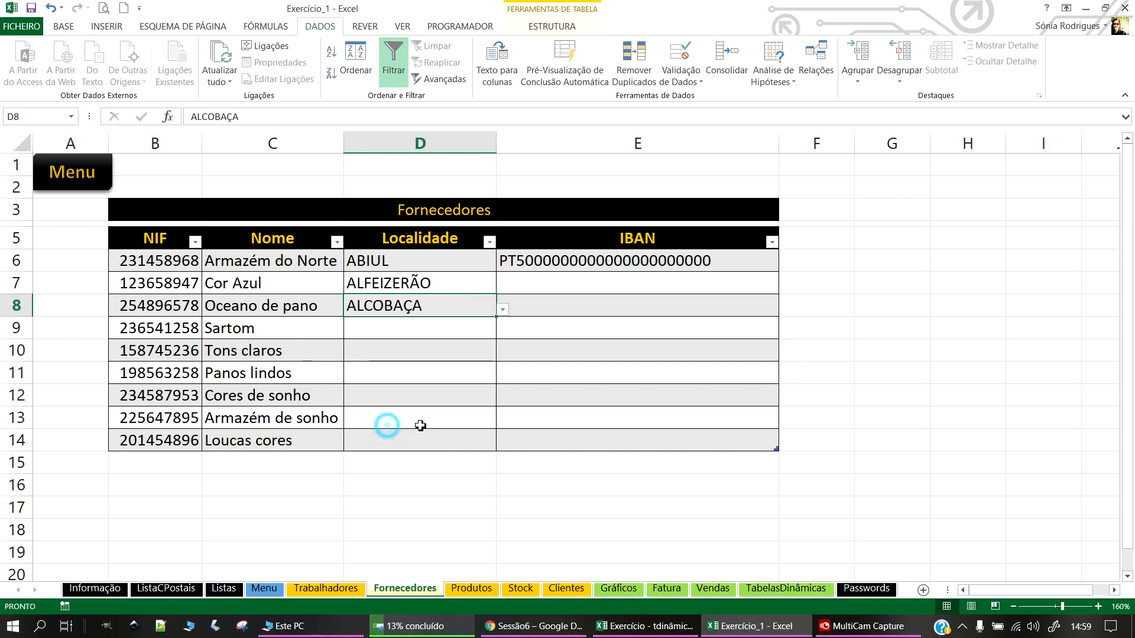
pyautogui.click(482, 329)
pyautogui.click(501, 332)
pyautogui.moveTo(503, 364); pyautogui.dragTo(435, 478)
pyautogui.click(414, 459)
pyautogui.click(454, 355)
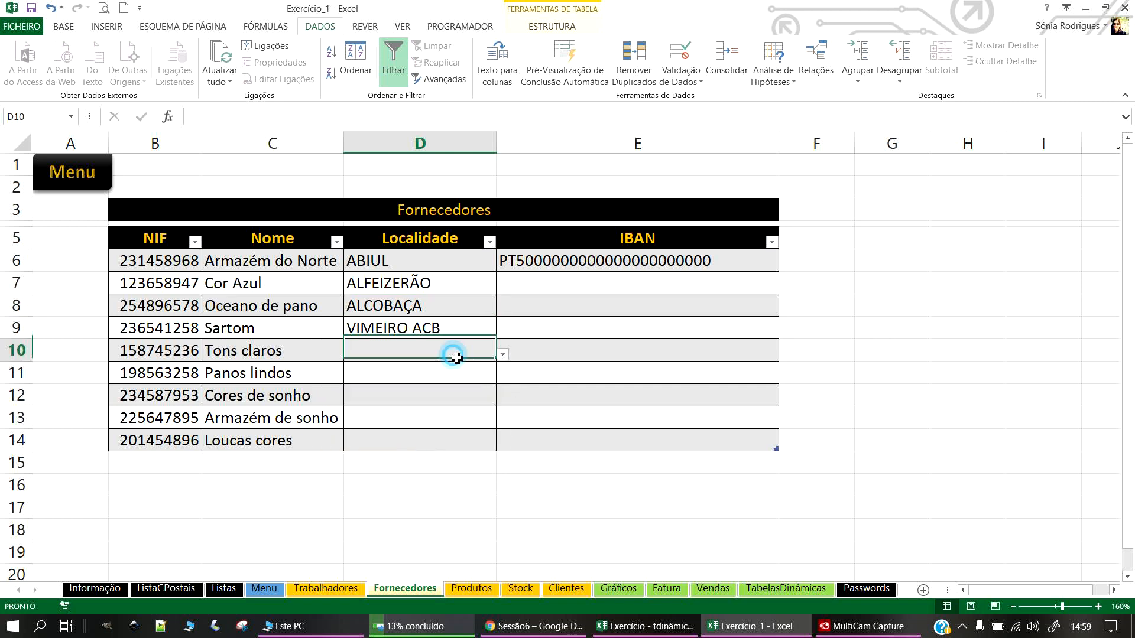
pyautogui.click(502, 355)
pyautogui.moveTo(499, 371); pyautogui.dragTo(481, 497)
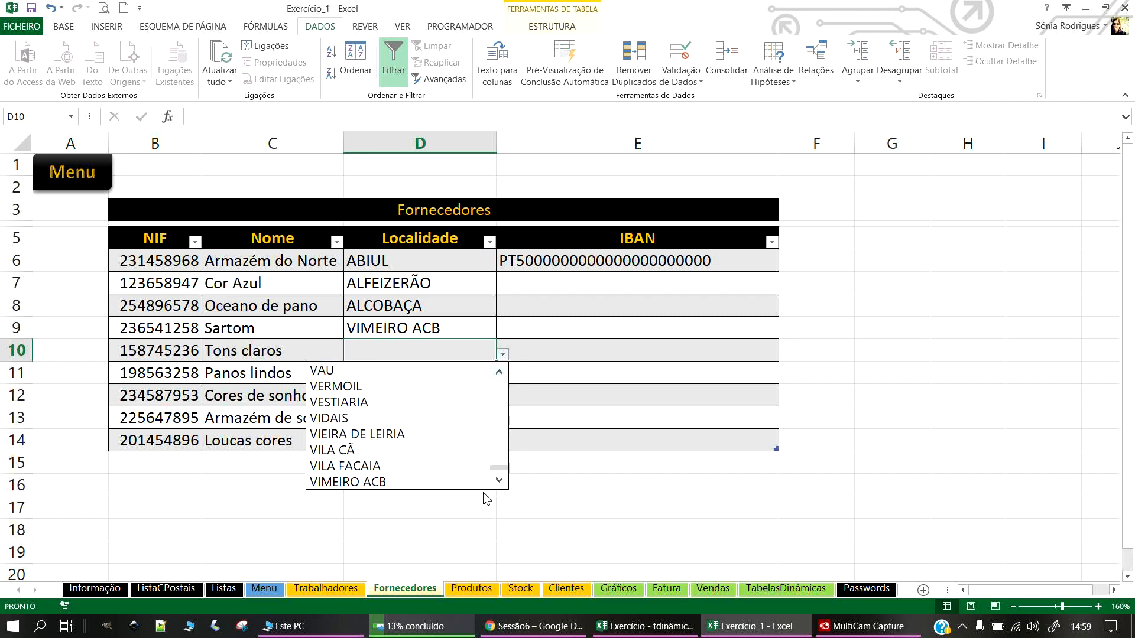
pyautogui.click(367, 435)
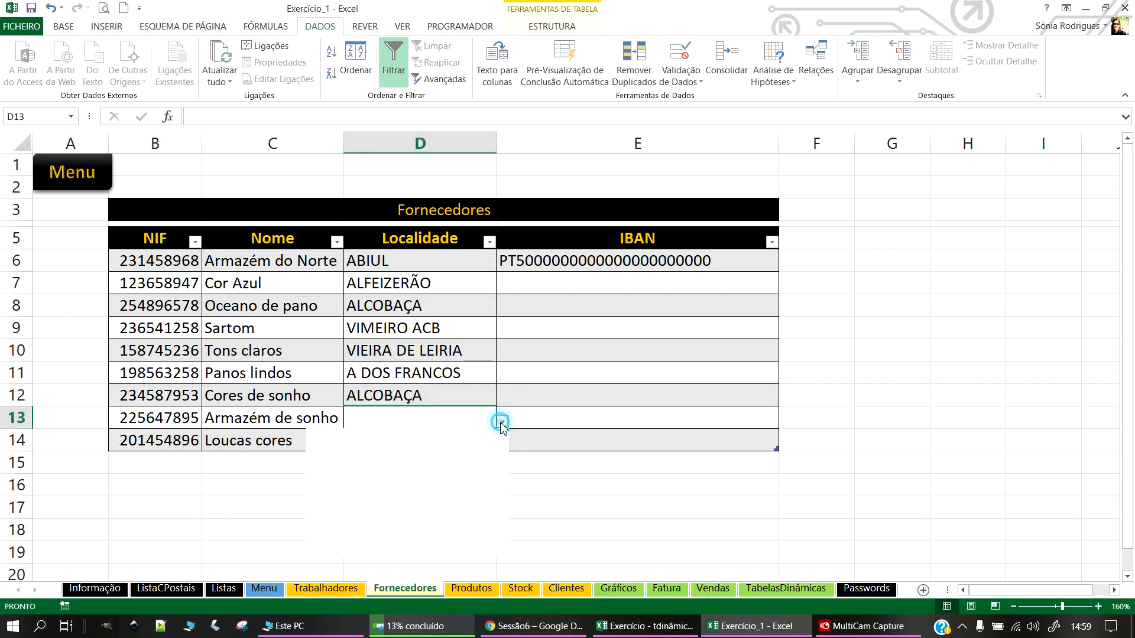
# Step: Set AGUDA for the remaining suppliers, then change D13's locality to BATALHA
pyautogui.click(501, 422)
pyautogui.click(365, 491)
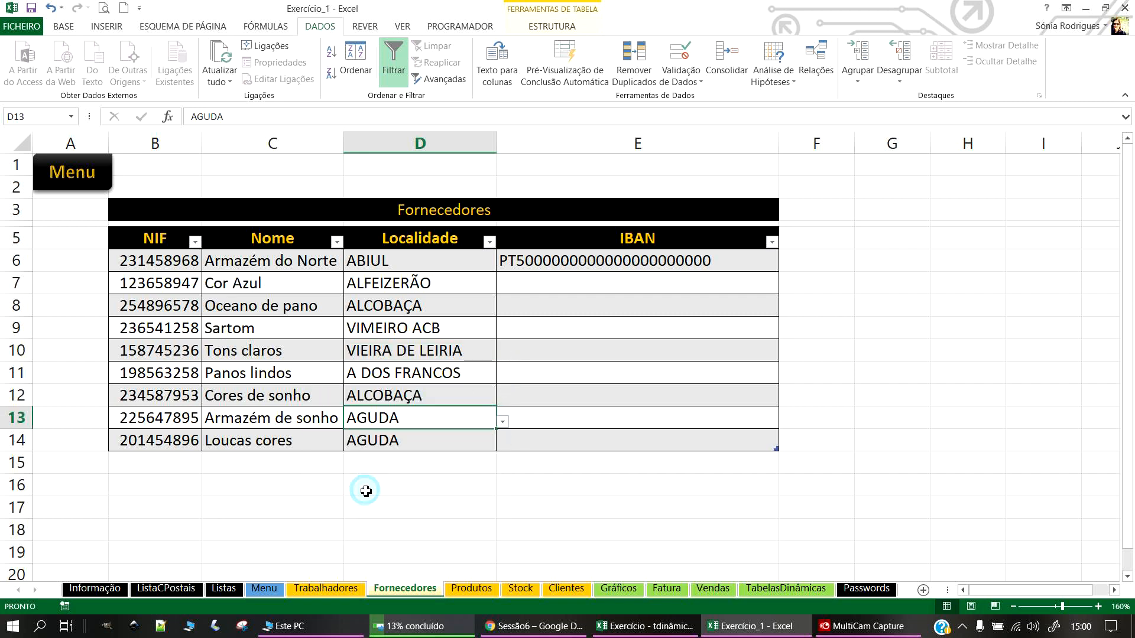
pyautogui.click(366, 491)
pyautogui.click(471, 423)
pyautogui.click(503, 422)
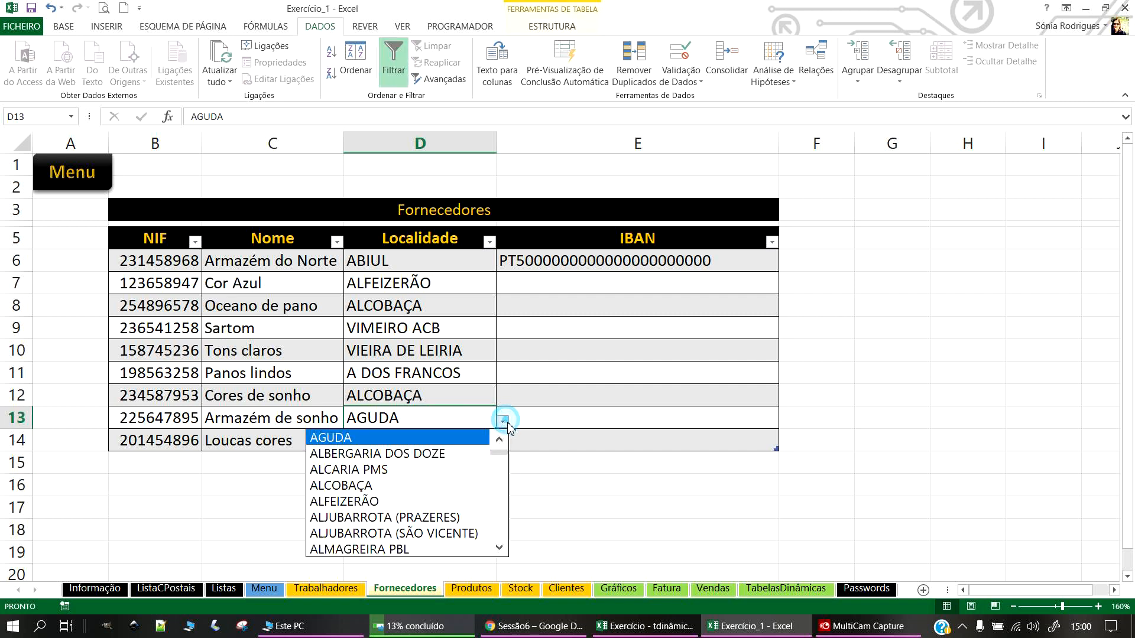
pyautogui.moveTo(499, 453); pyautogui.dragTo(501, 468)
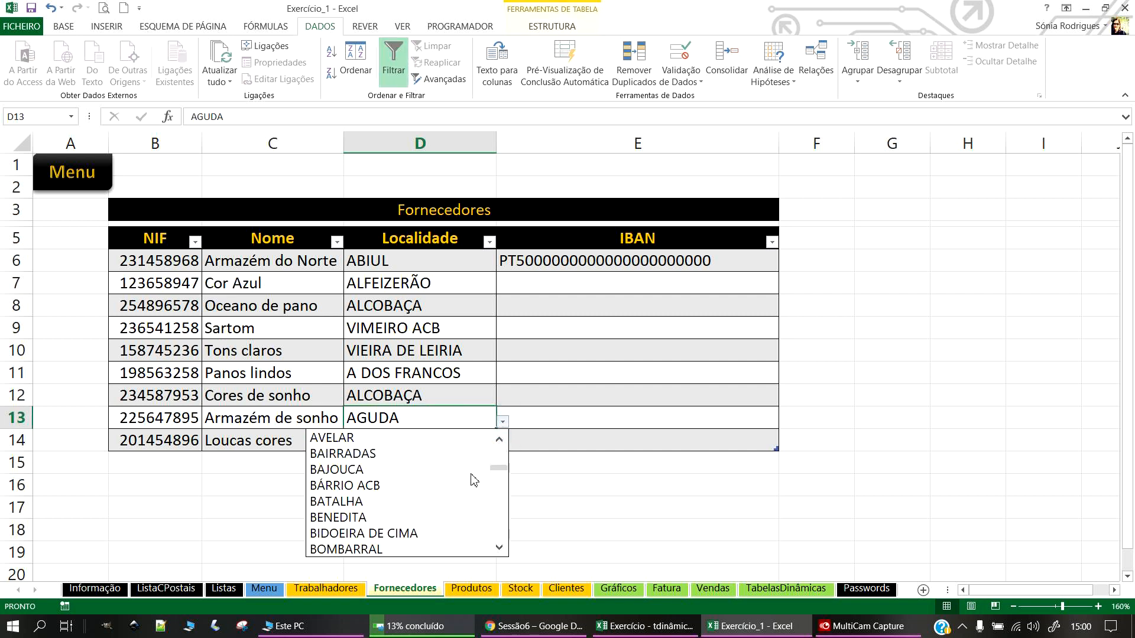
pyautogui.click(362, 501)
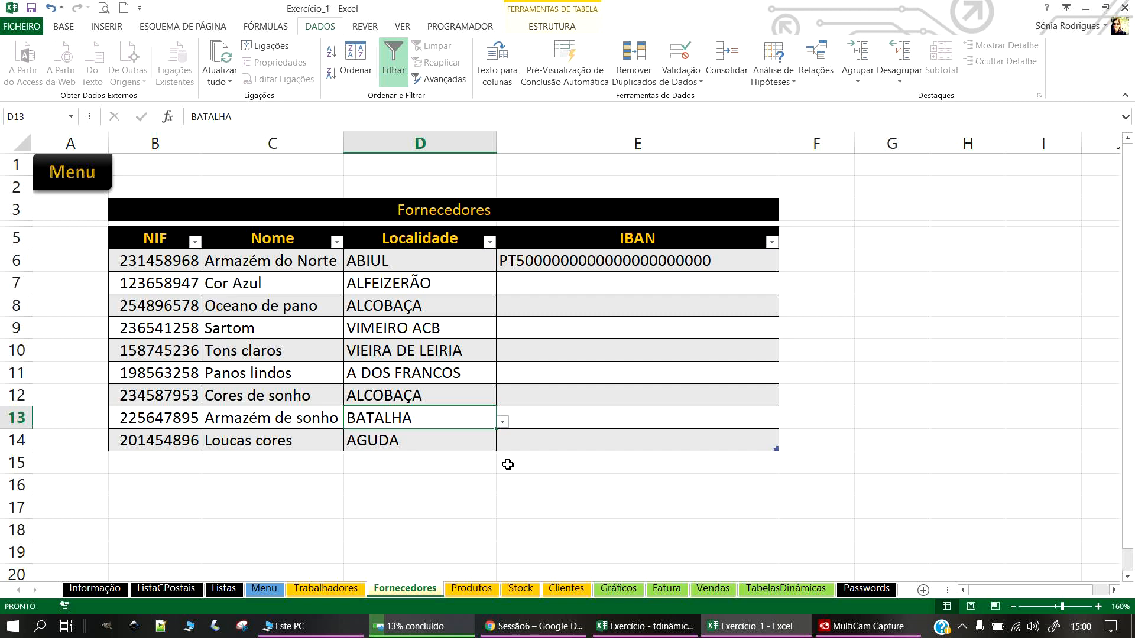
pyautogui.click(552, 260)
# Step: Copy the IBAN from E6 into cells E7 through E14
pyautogui.hotkey('ctrl', 'c')
pyautogui.moveTo(602, 283); pyautogui.dragTo(604, 433)
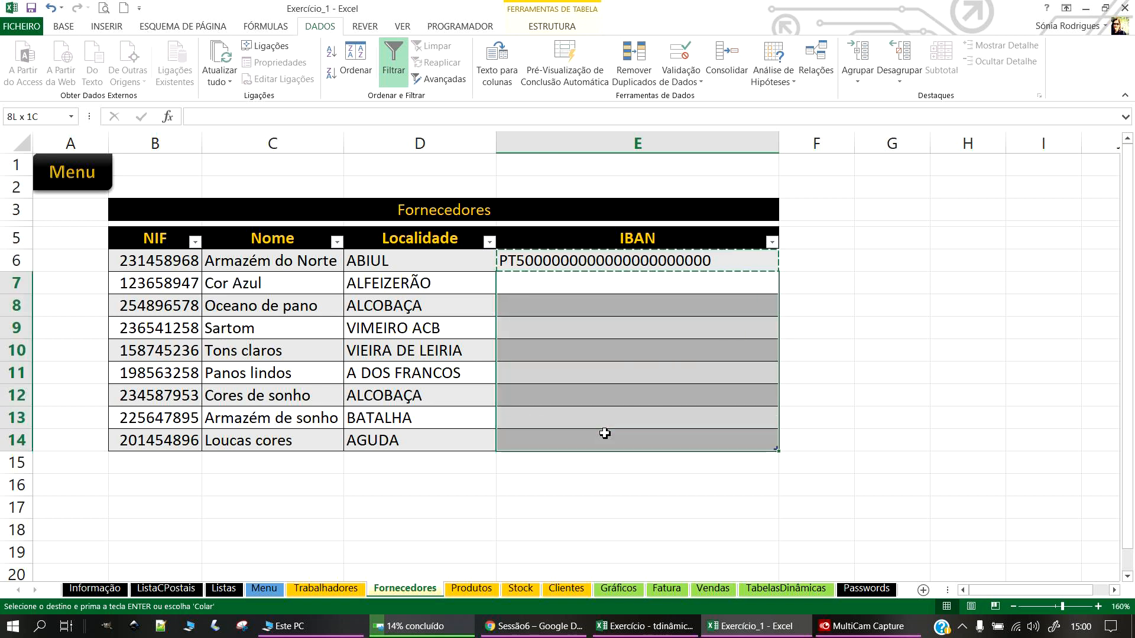
pyautogui.hotkey('ctrl', 'v')
pyautogui.click(735, 351)
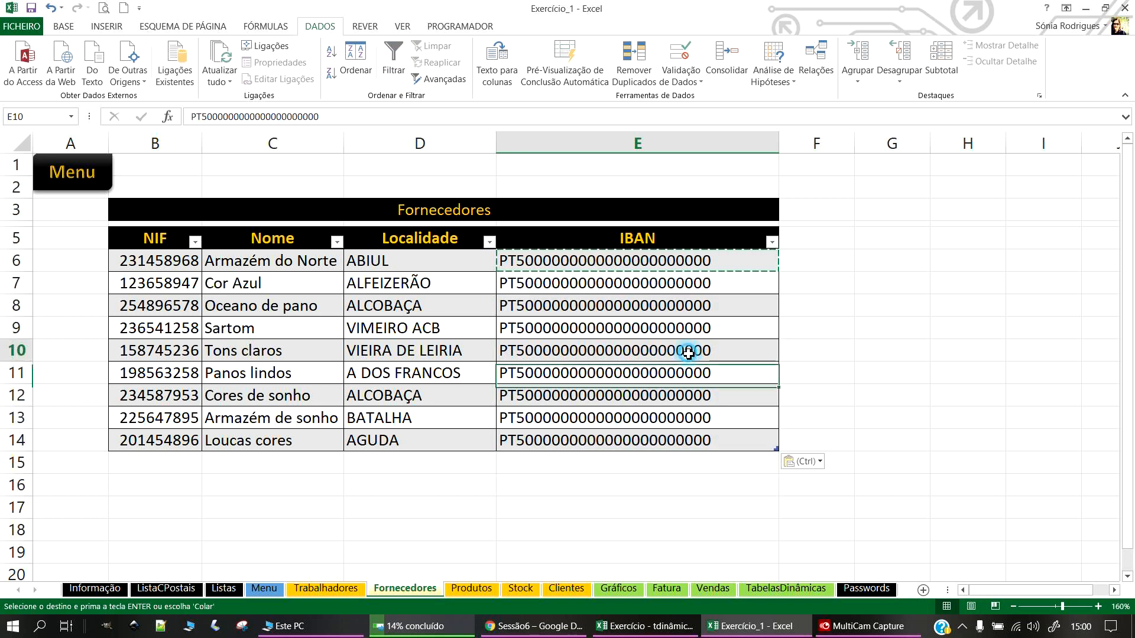
# Step: Change the IBAN endings in E7, E8, E9 to 0002, 0003, 0004 and autofit column E
pyautogui.doubleClick(733, 283)
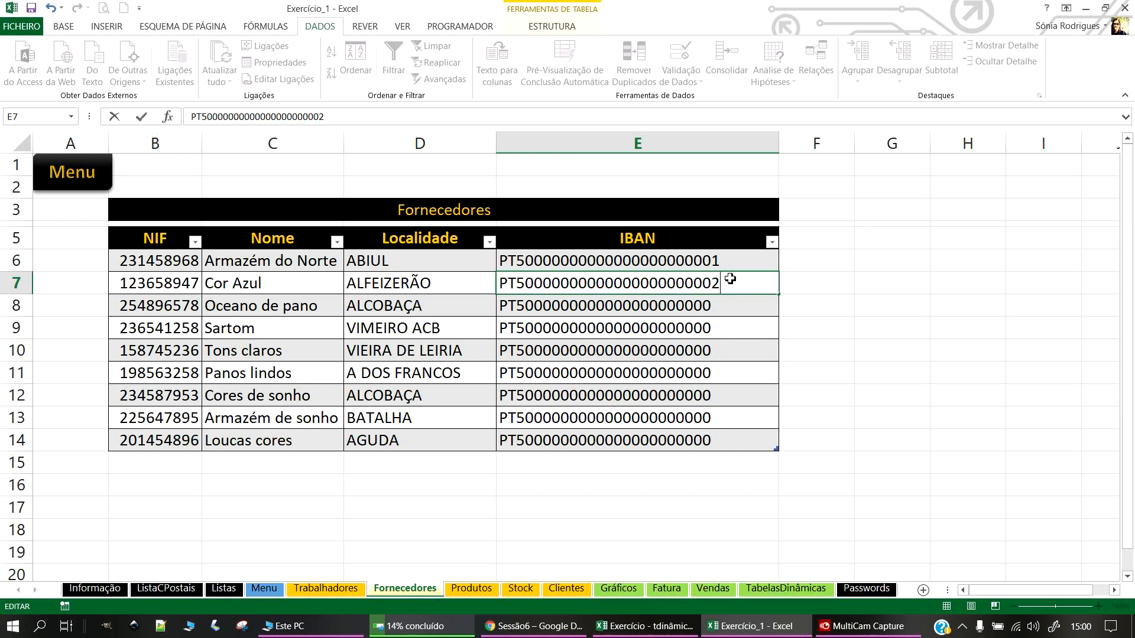
pyautogui.write('2')
pyautogui.press('Return')
pyautogui.doubleClick(736, 300)
pyautogui.write('3')
pyautogui.press('Return')
pyautogui.doubleClick(732, 331)
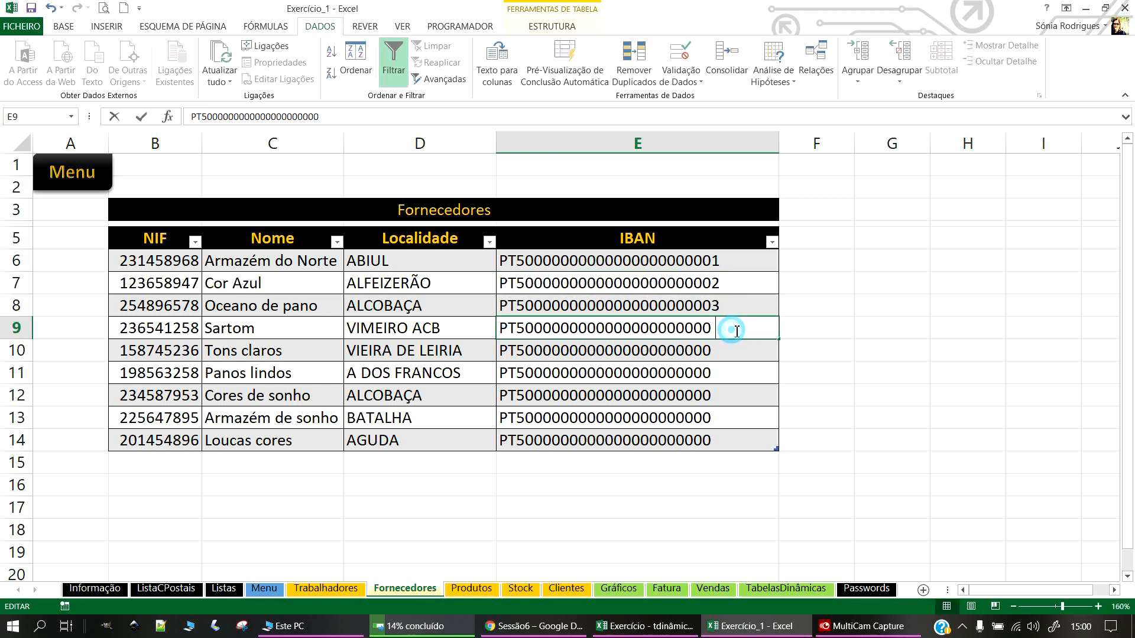
pyautogui.write('4')
pyautogui.press('Return')
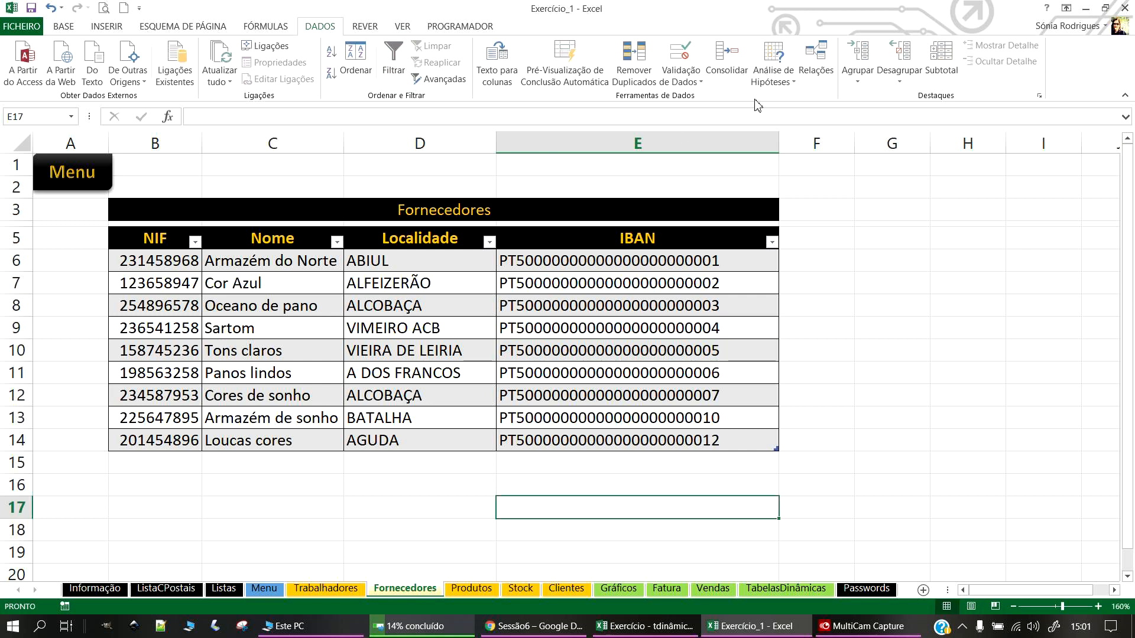
pyautogui.doubleClick(779, 143)
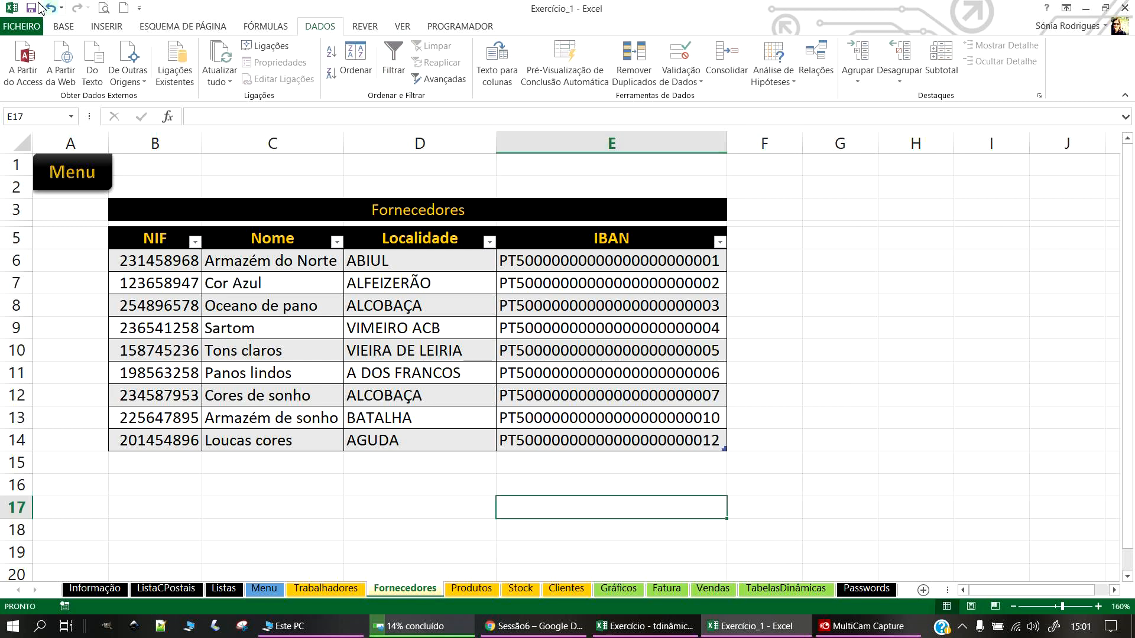
pyautogui.click(431, 391)
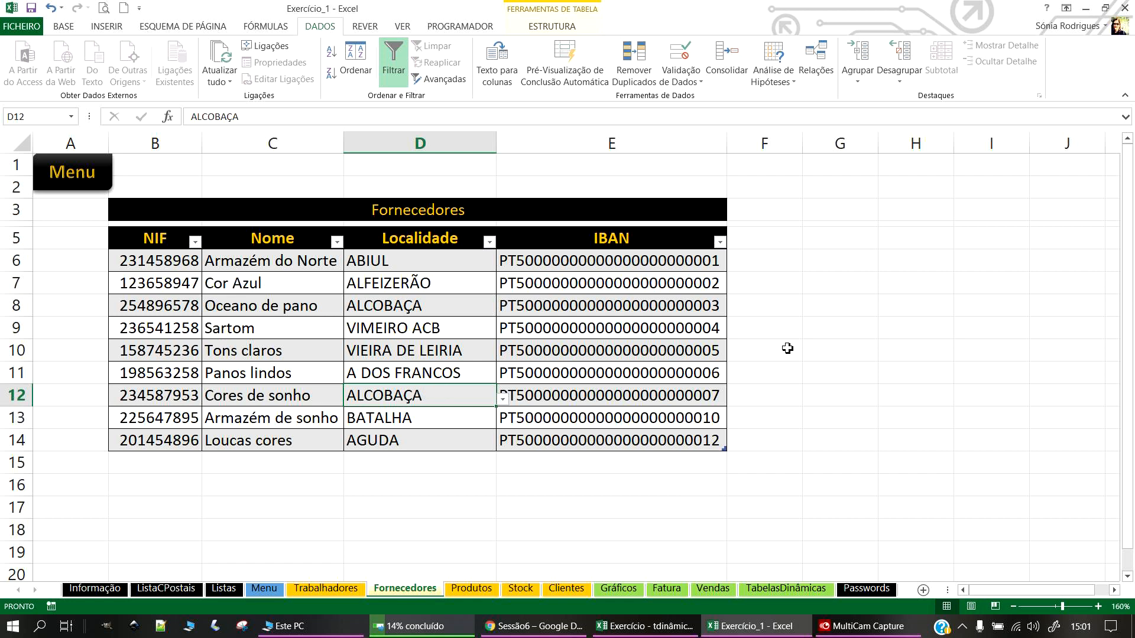
# Step: Define the name ListaFornecedores for the supplier names in C6:C14
pyautogui.click(577, 279)
pyautogui.click(414, 279)
pyautogui.click(396, 342)
pyautogui.click(275, 262)
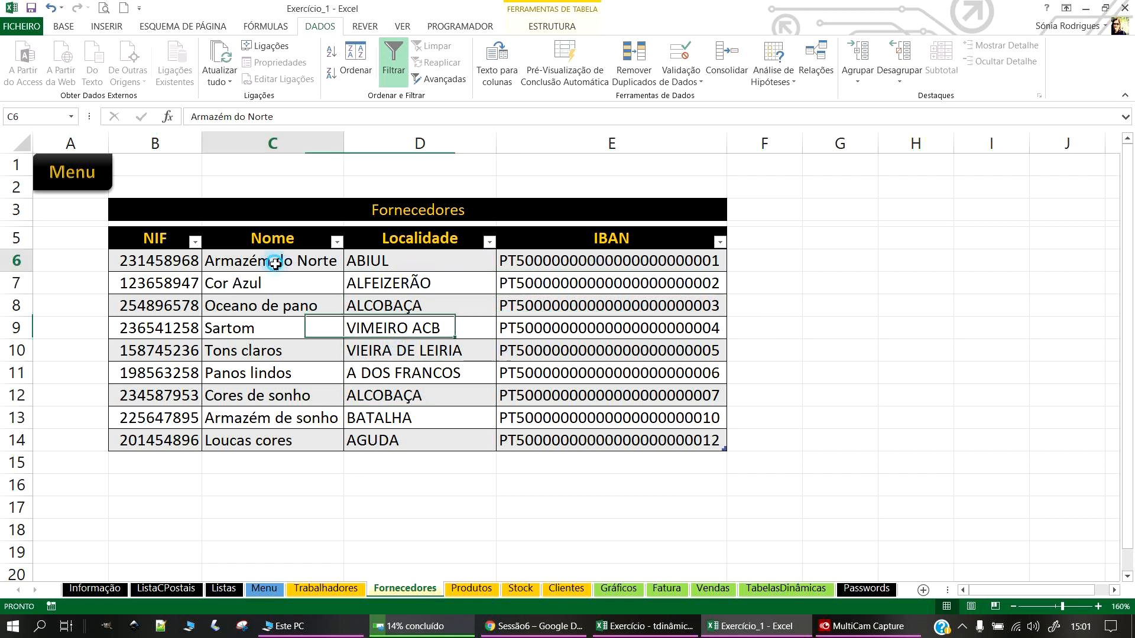
pyautogui.click(253, 329)
pyautogui.moveTo(252, 259); pyautogui.dragTo(264, 440)
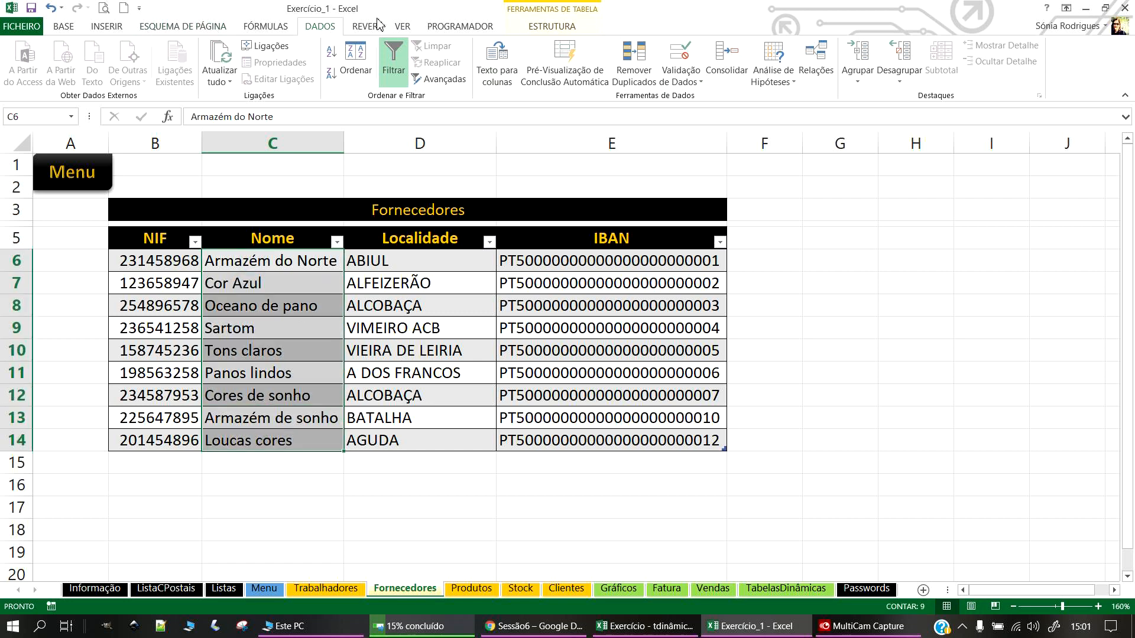
pyautogui.click(286, 29)
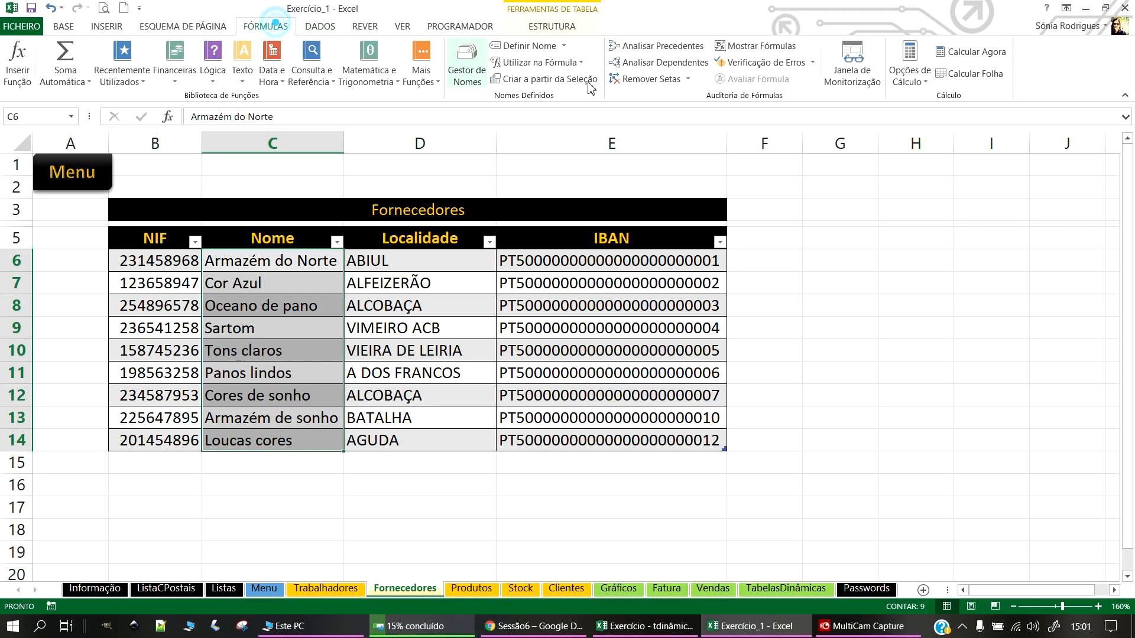
pyautogui.click(516, 45)
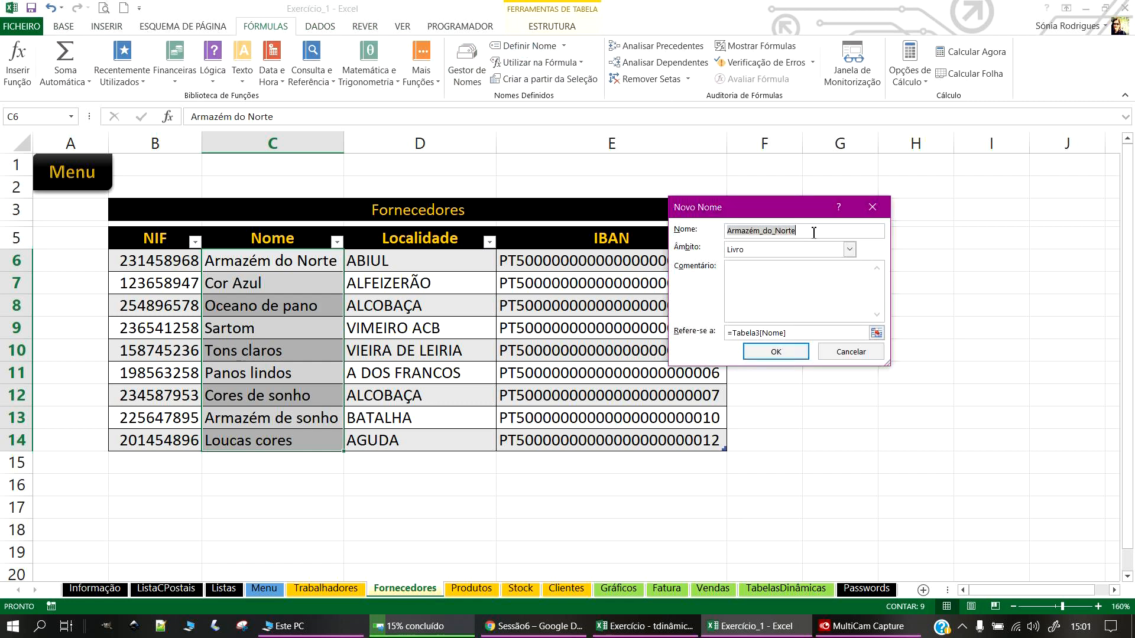
pyautogui.write('ListaFornec')
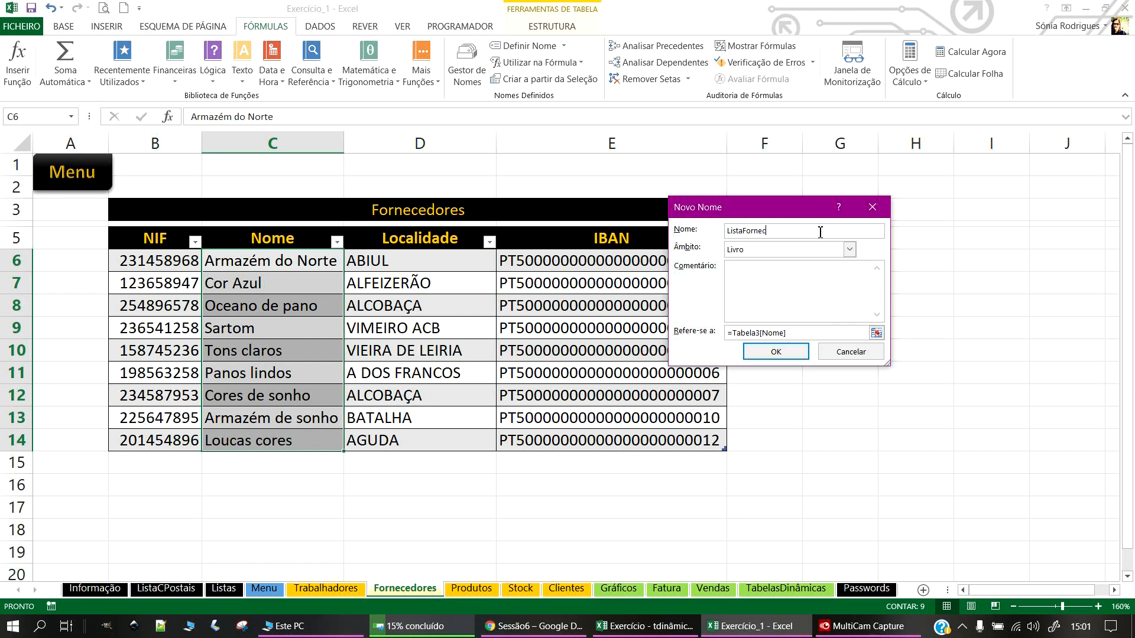
pyautogui.click(774, 351)
# Step: Save the workbook, go to the Produtos sheet and select B4:H12
pyautogui.click(465, 510)
pyautogui.moveTo(282, 268); pyautogui.dragTo(284, 372)
pyautogui.click(32, 8)
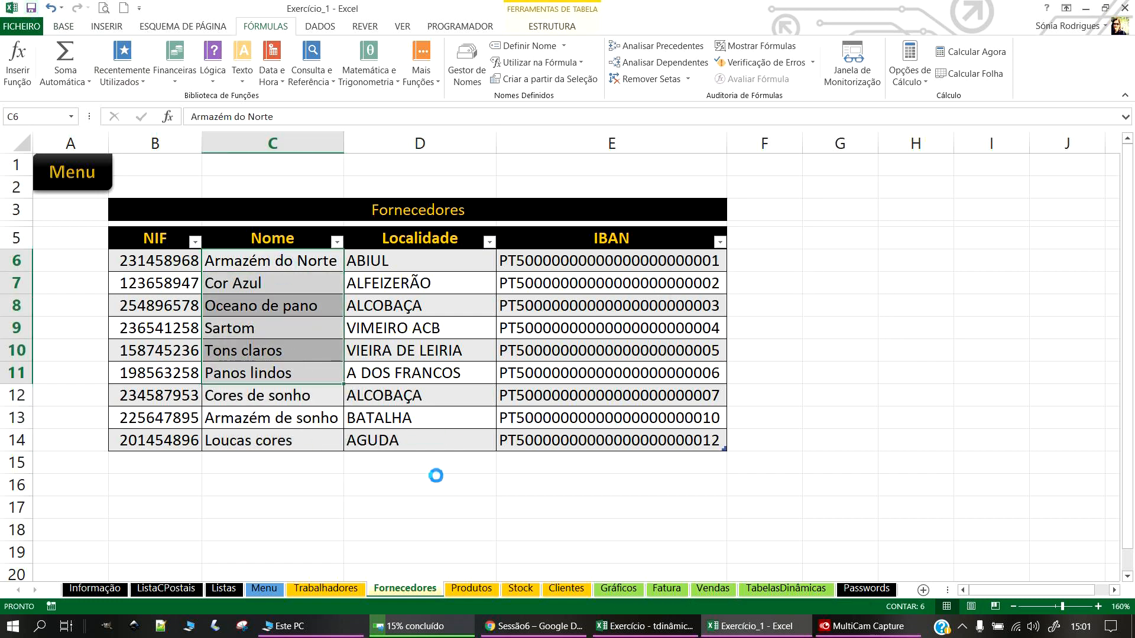
pyautogui.click(471, 588)
pyautogui.moveTo(173, 253); pyautogui.dragTo(844, 495)
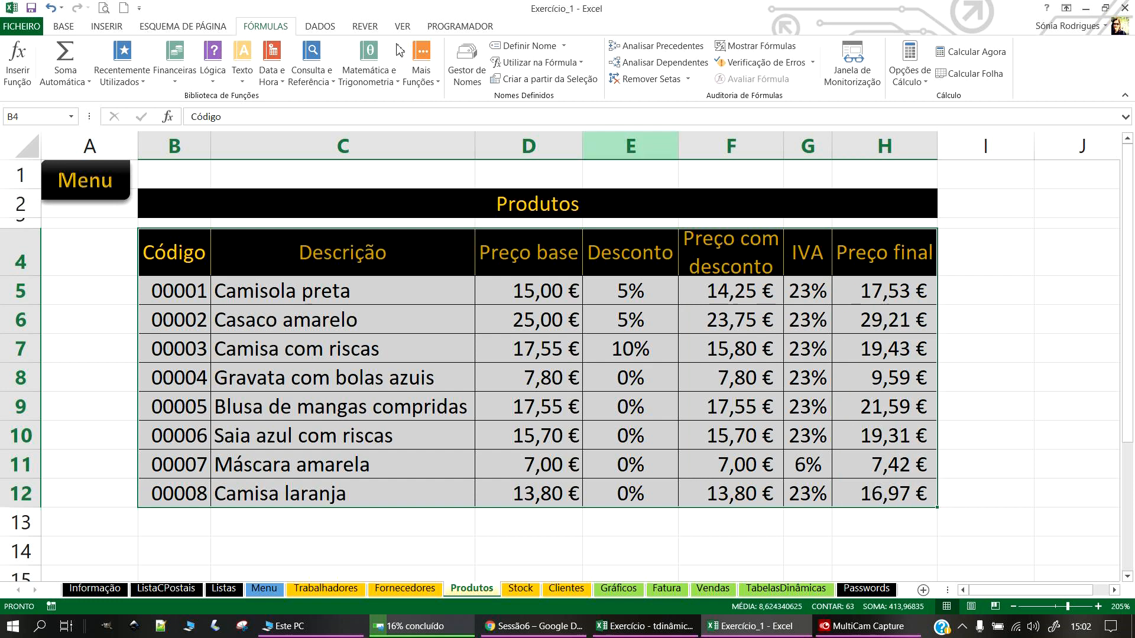
# Step: Convert B4:H12 into a table with headers and apply the black-header, grey-banded style
pyautogui.click(107, 27)
pyautogui.click(132, 62)
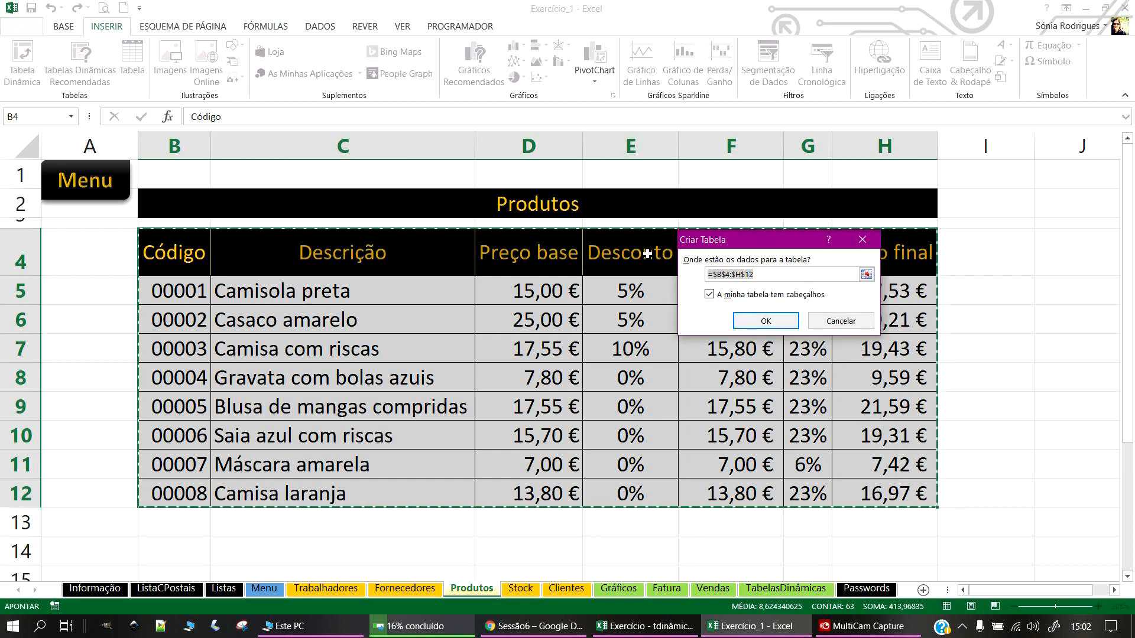
pyautogui.click(766, 321)
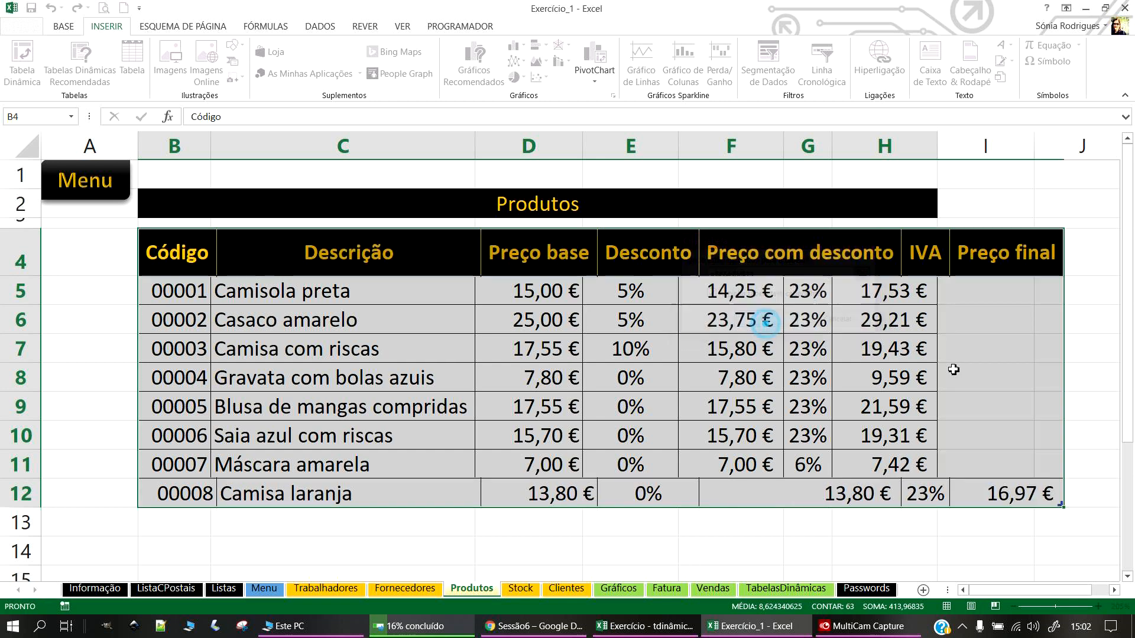
pyautogui.click(1006, 61)
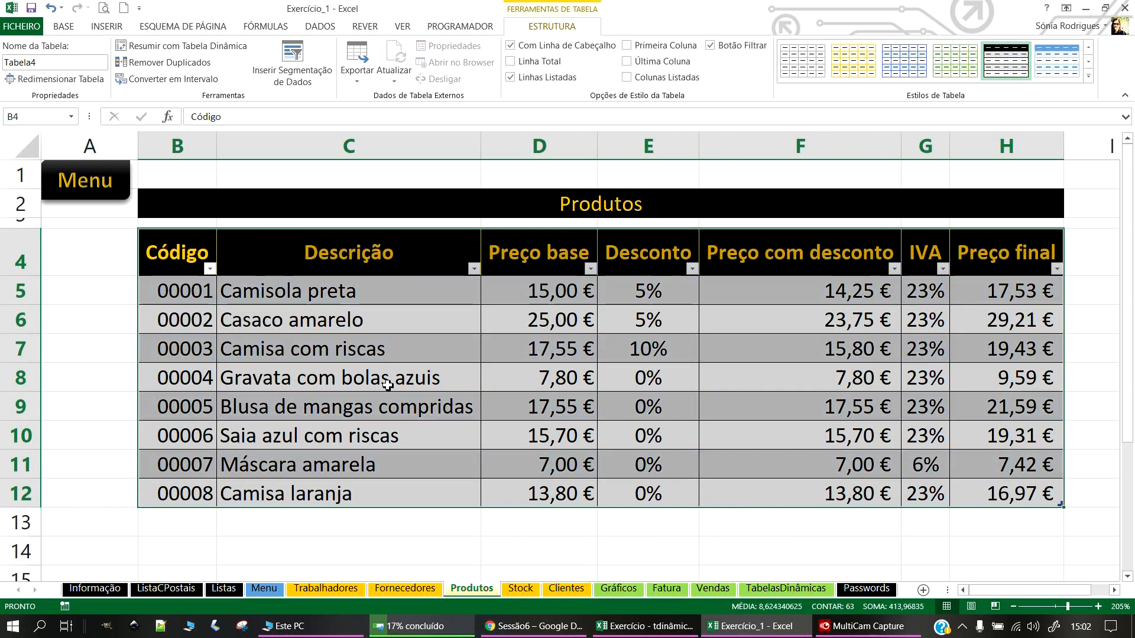
# Step: Look over the new product table, then switch to another open window
pyautogui.click(390, 378)
pyautogui.scroll(-2, 869, 517)
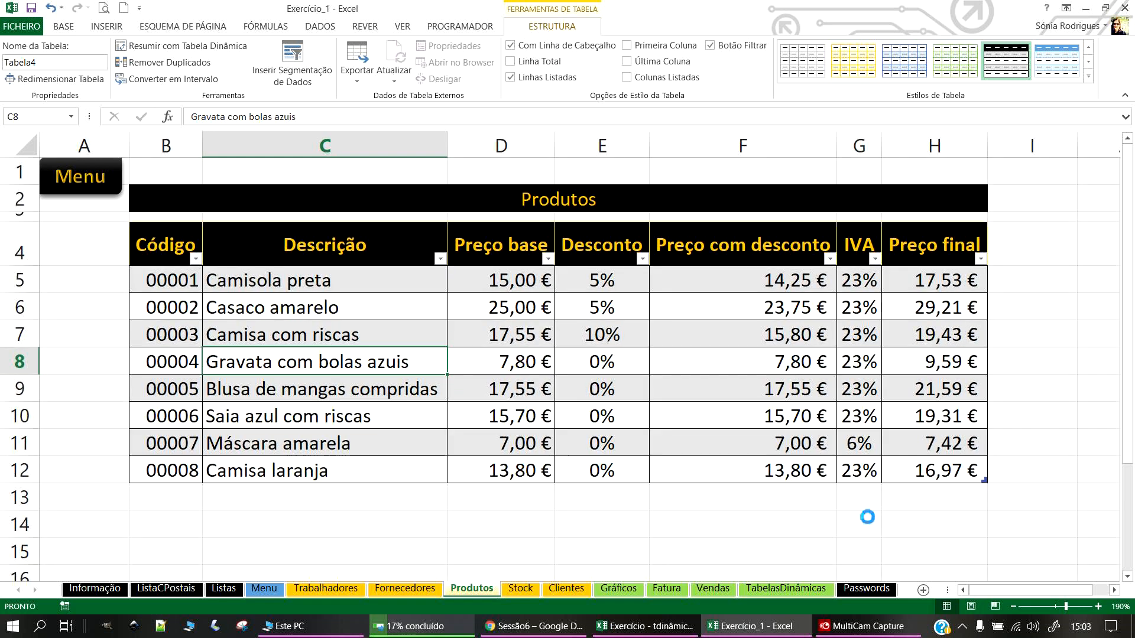
pyautogui.hotkey('alt', 'Tab')
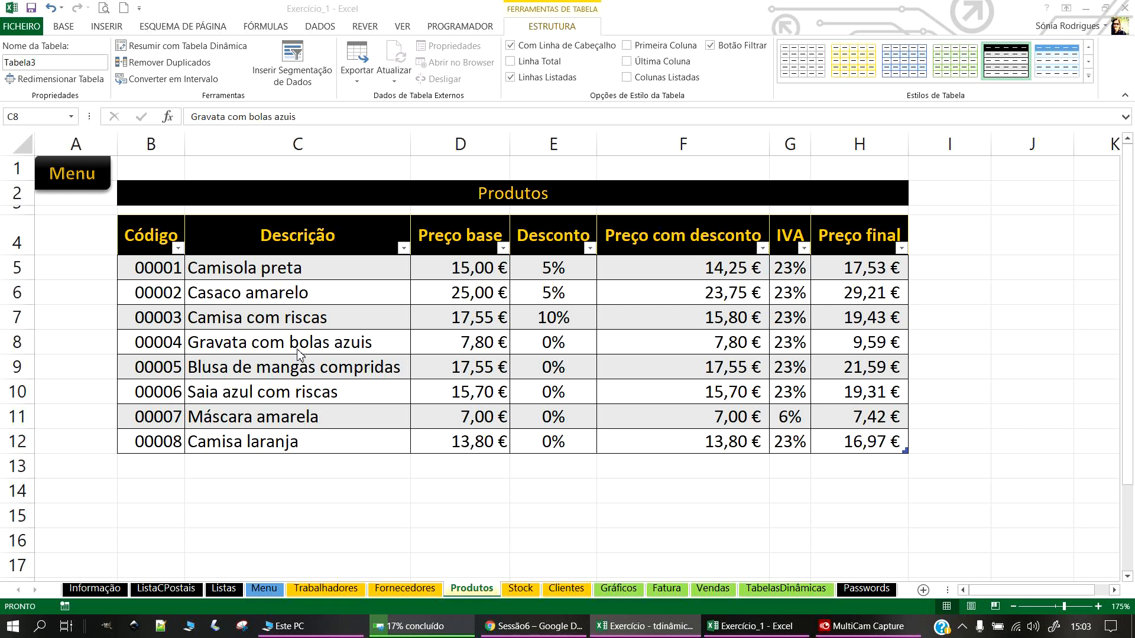
# Step: Centre the Código codes in B5:B12 of the Produtos table
pyautogui.moveTo(149, 269); pyautogui.dragTo(151, 441)
pyautogui.click(64, 26)
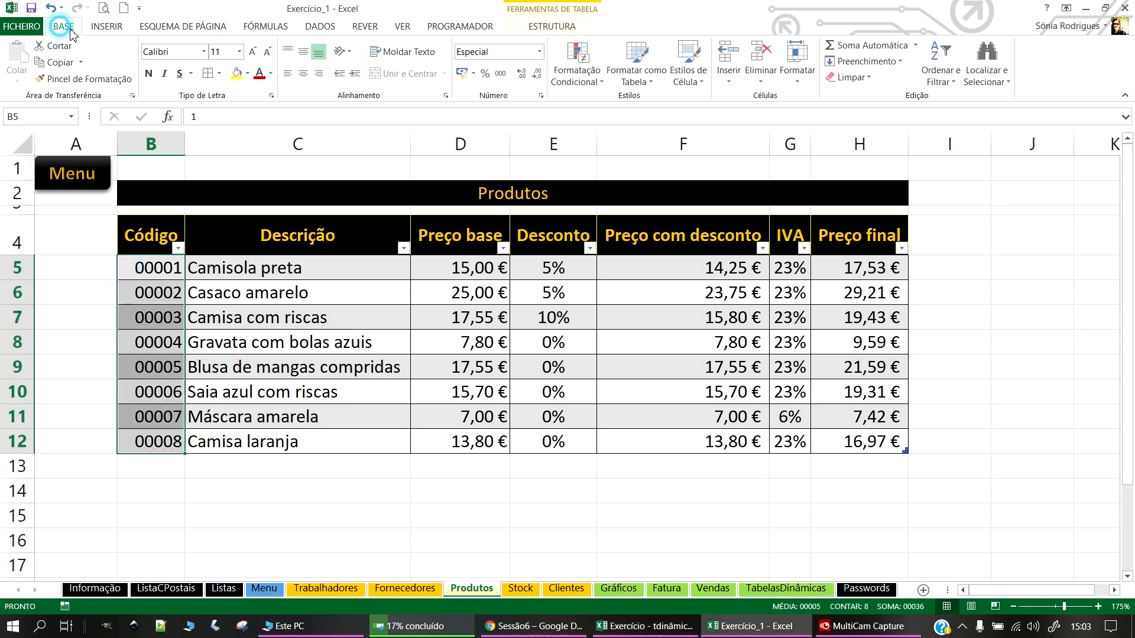
pyautogui.click(305, 74)
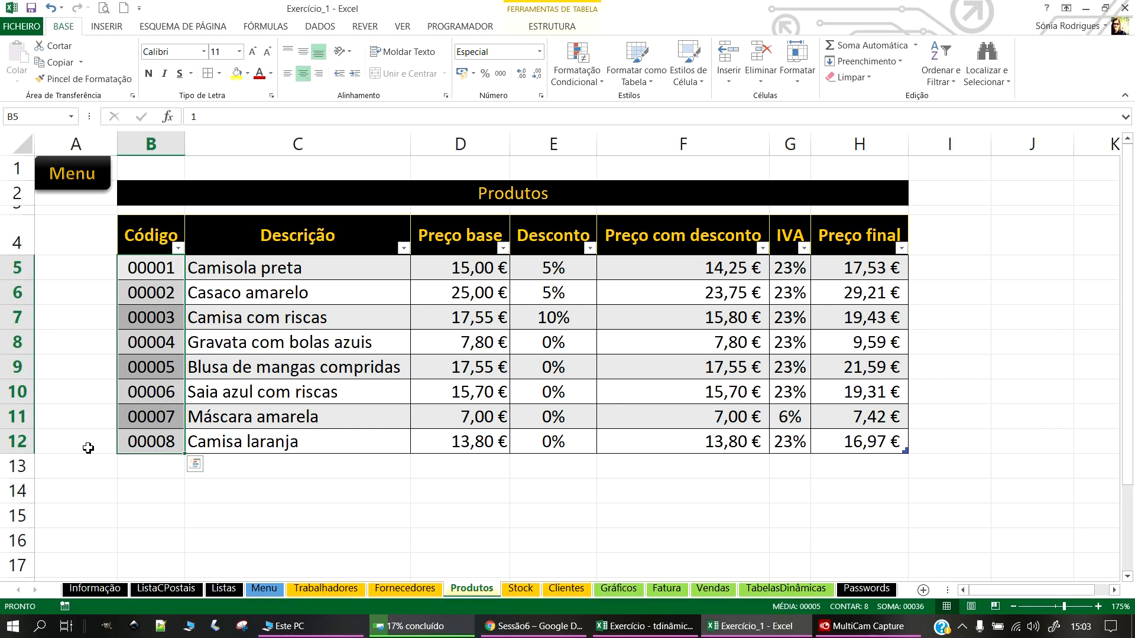
# Step: Define the workbook name CodProdutos referring to =Tabela4[Código]
pyautogui.click(282, 26)
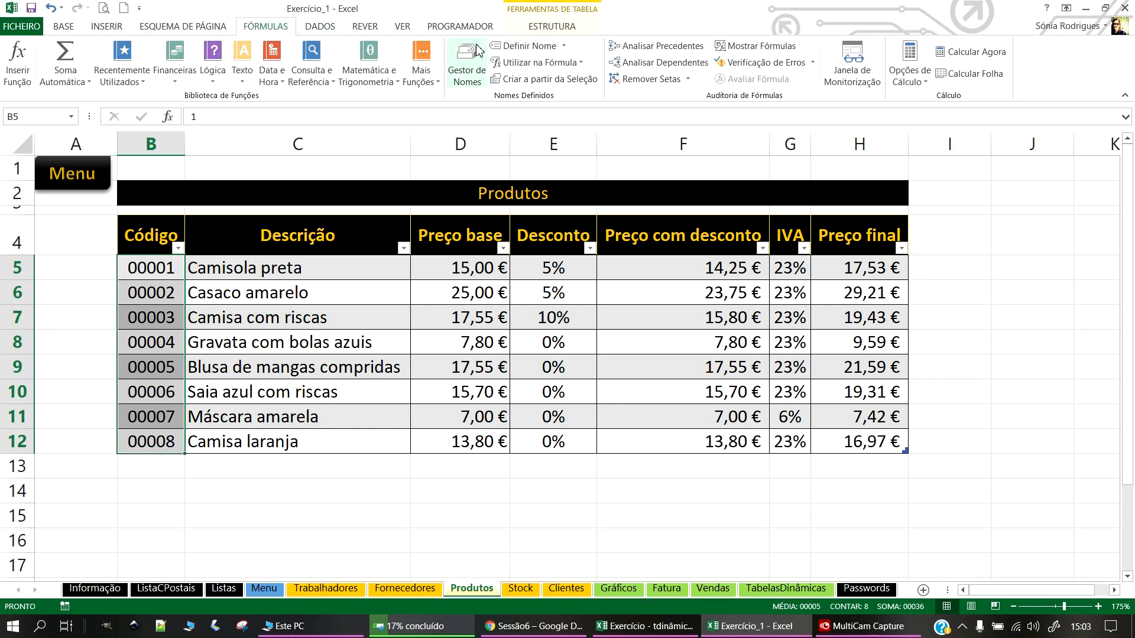
pyautogui.click(465, 63)
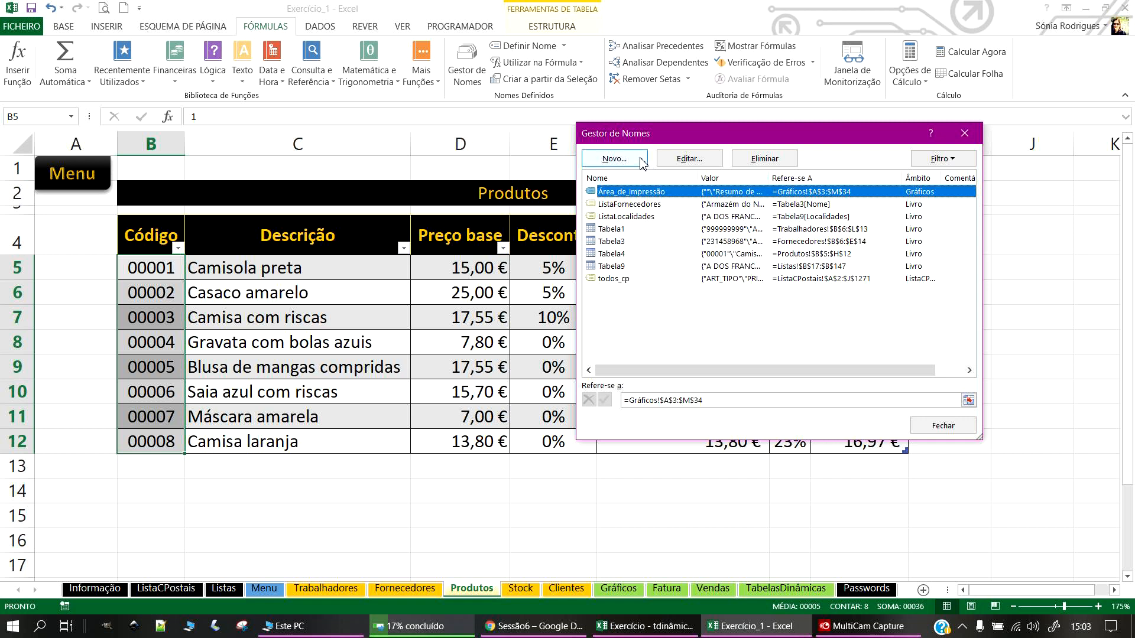
pyautogui.click(618, 159)
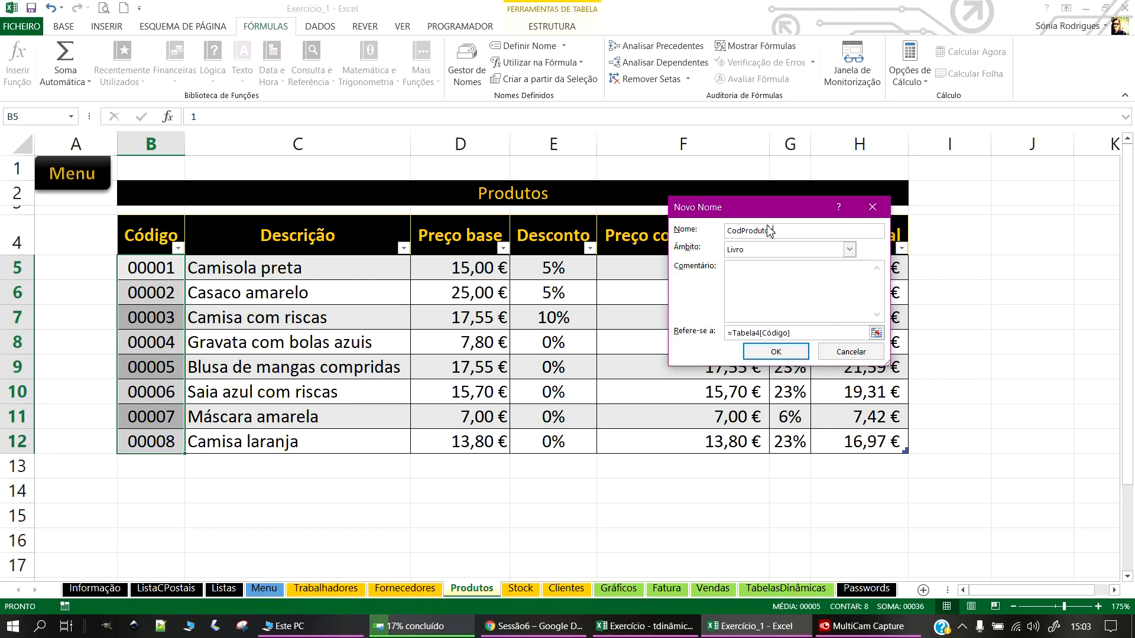
pyautogui.moveTo(810, 229); pyautogui.dragTo(698, 234)
pyautogui.rightClick(753, 230)
pyautogui.click(801, 252)
pyautogui.click(776, 353)
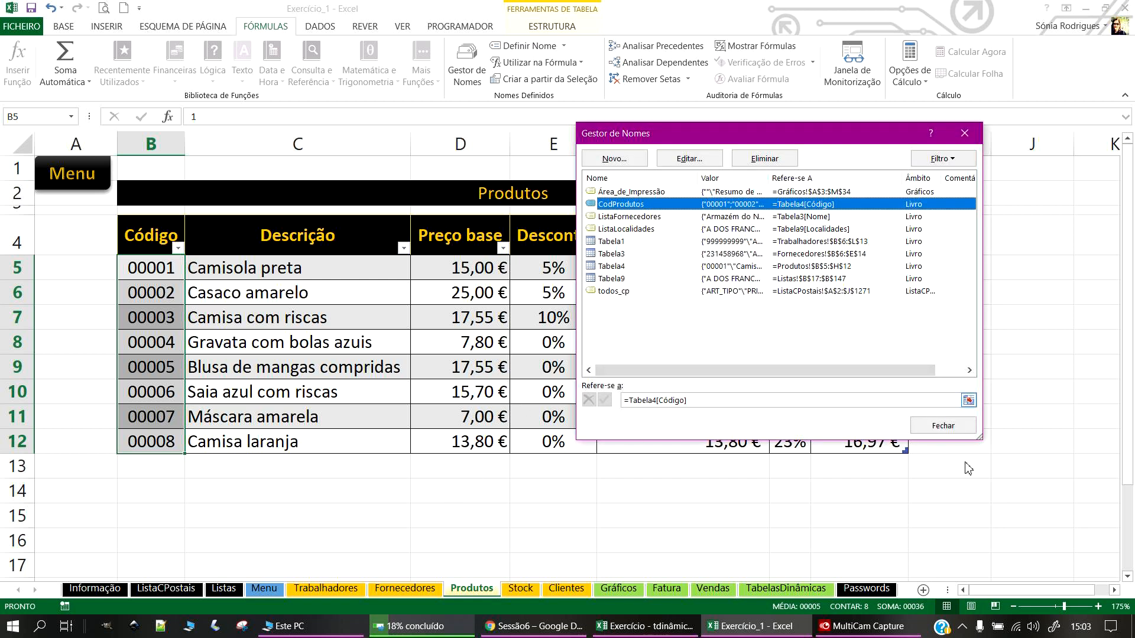
pyautogui.click(943, 426)
pyautogui.click(297, 514)
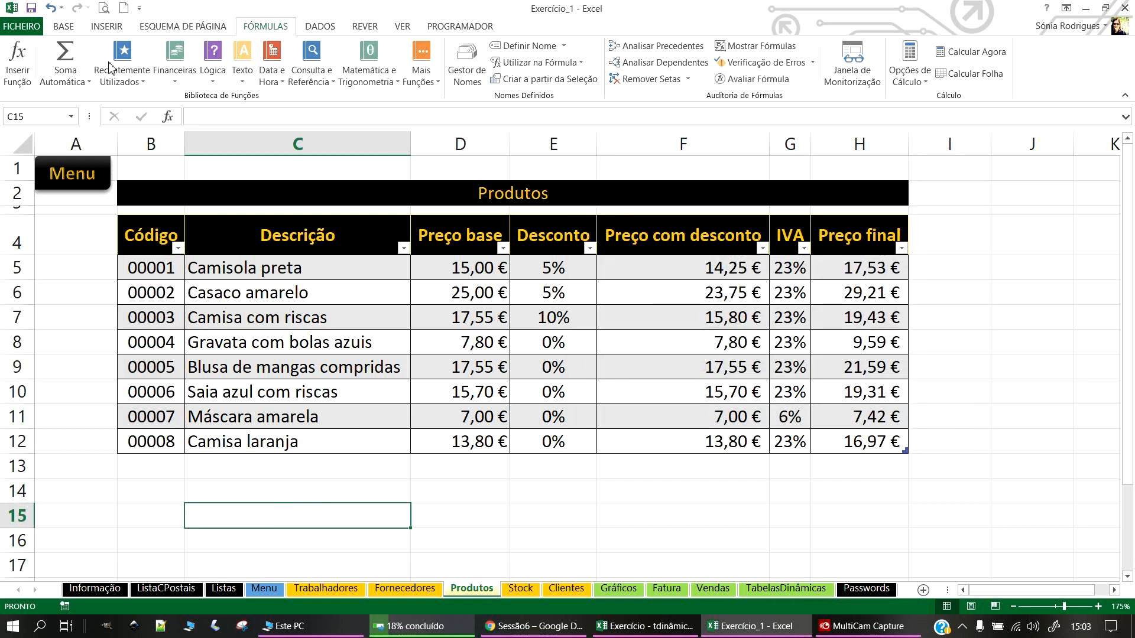
# Step: Save the workbook and review the descriptions, base price and IVA rate in the product rows
pyautogui.click(31, 8)
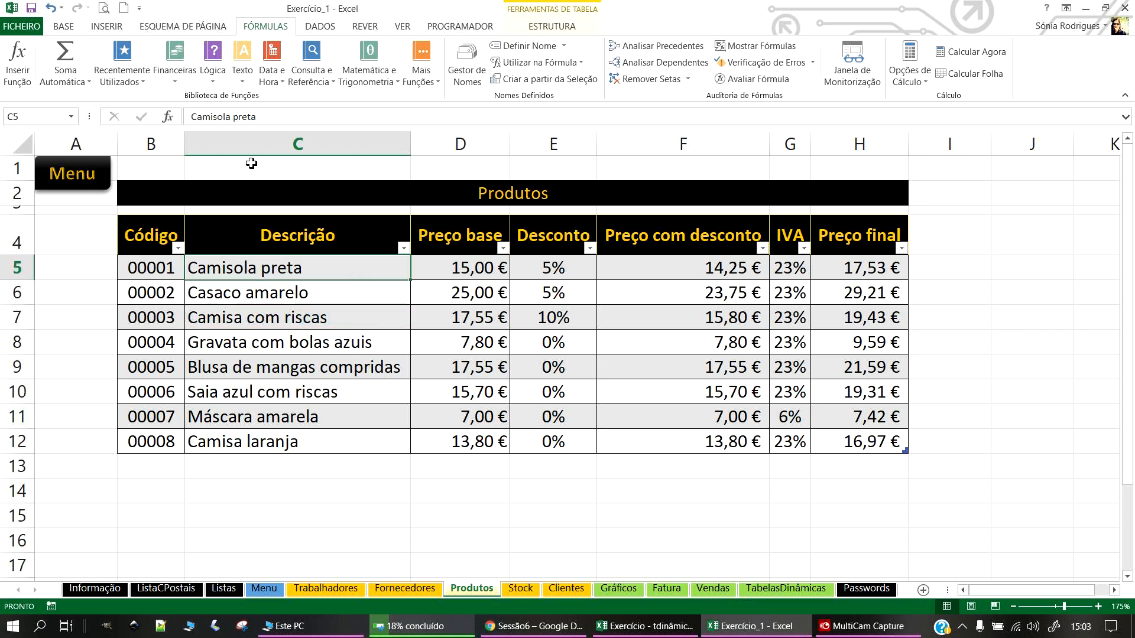
pyautogui.click(255, 299)
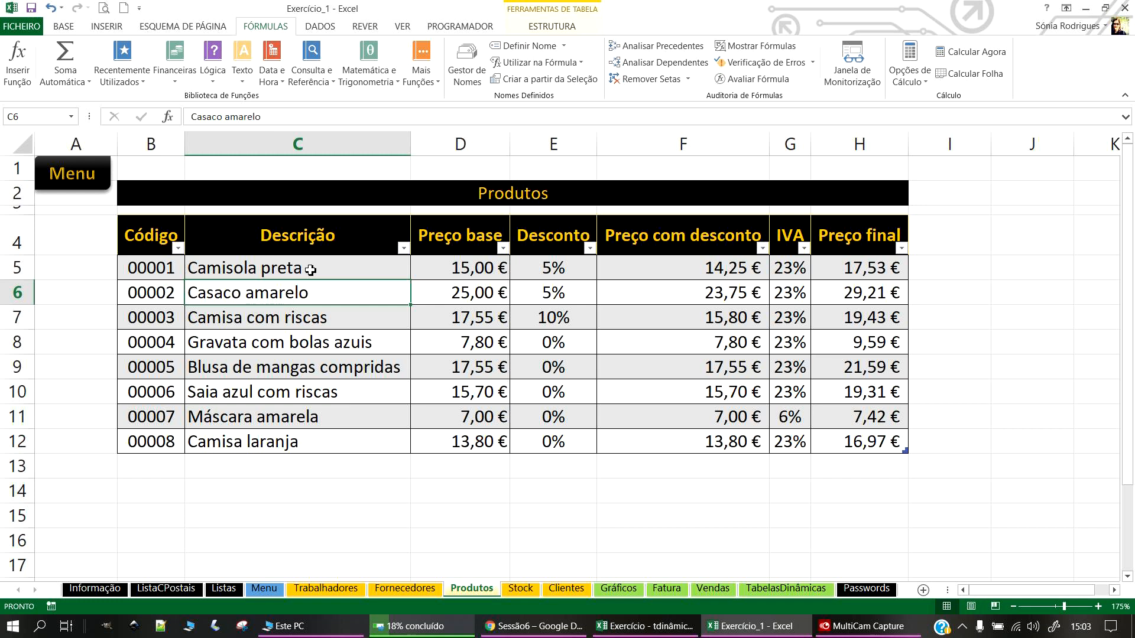
pyautogui.click(235, 268)
pyautogui.click(462, 269)
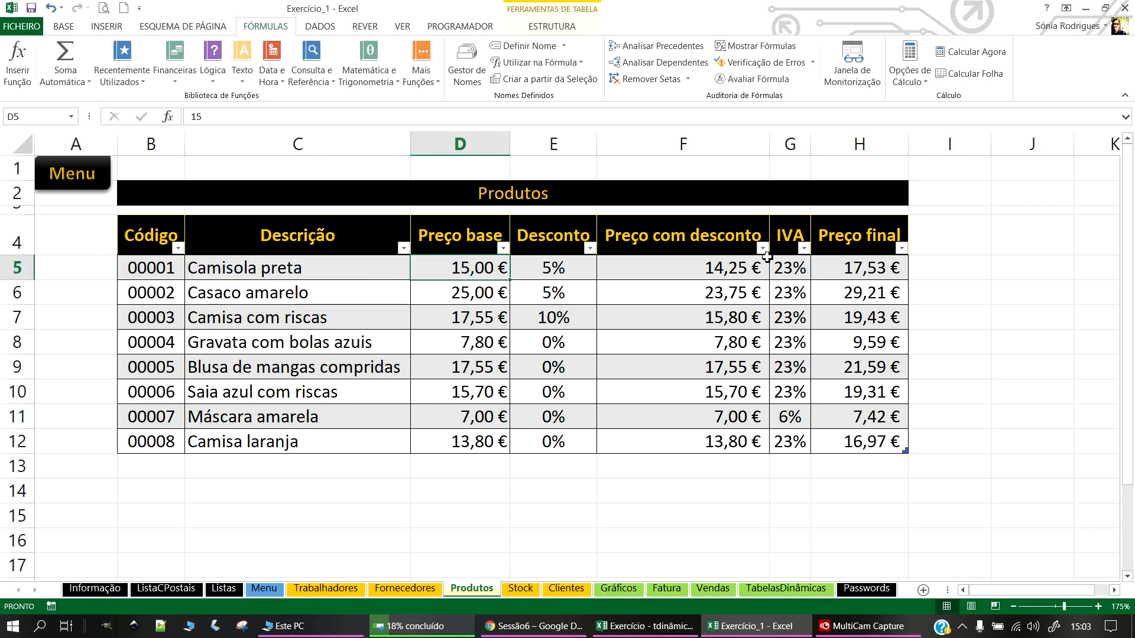
pyautogui.click(795, 268)
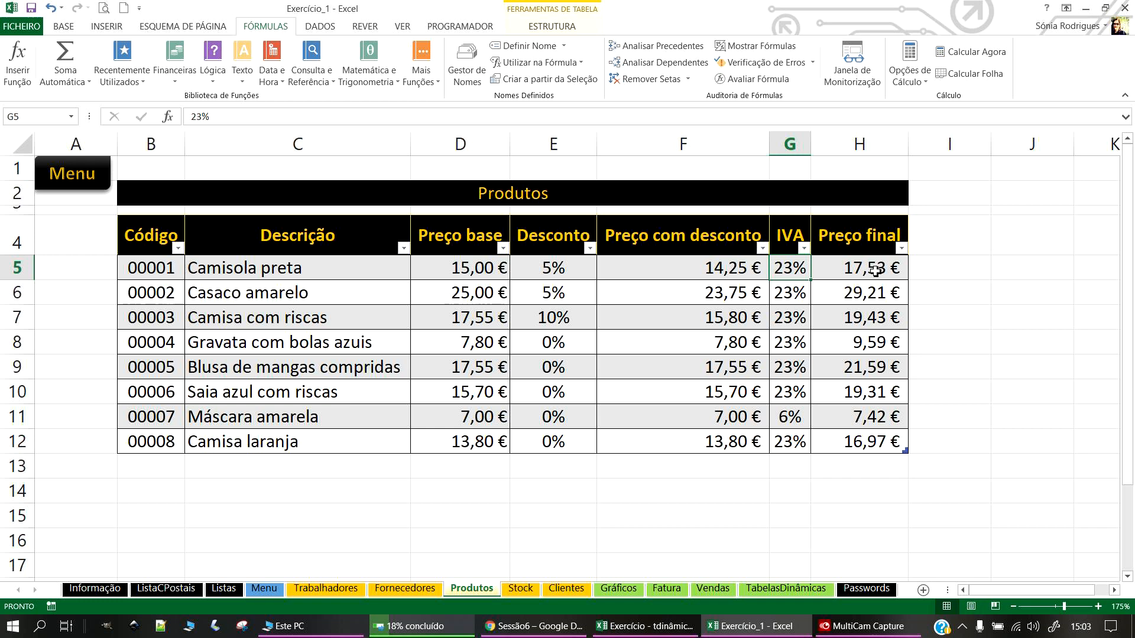
# Step: Go through the Menu sheet to the Clientes sheet
pyautogui.click(330, 481)
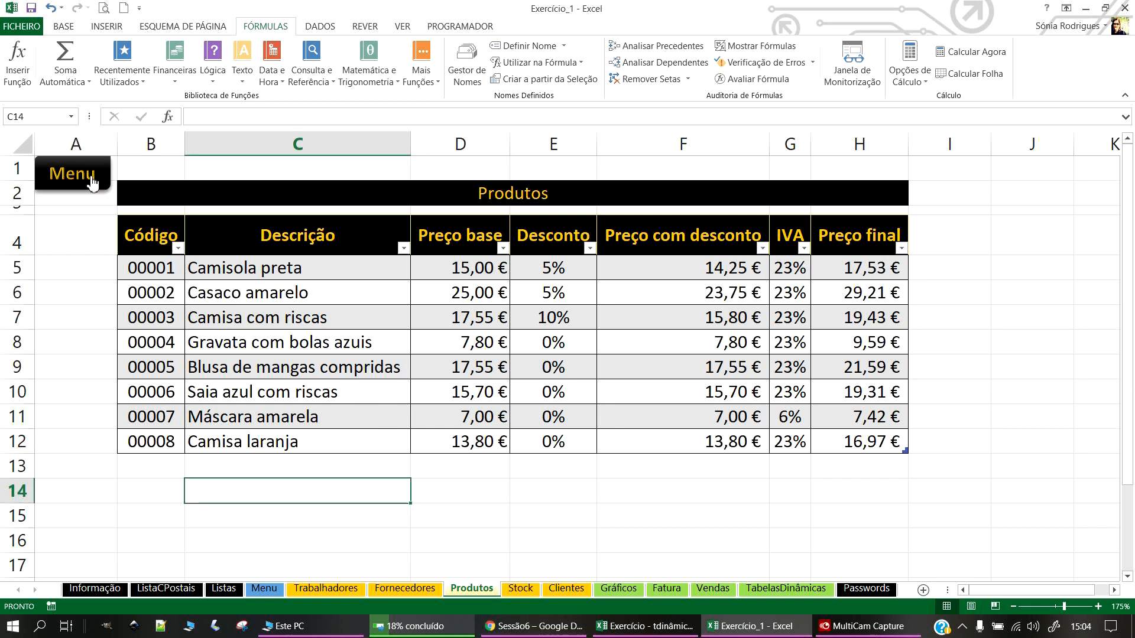
pyautogui.click(91, 177)
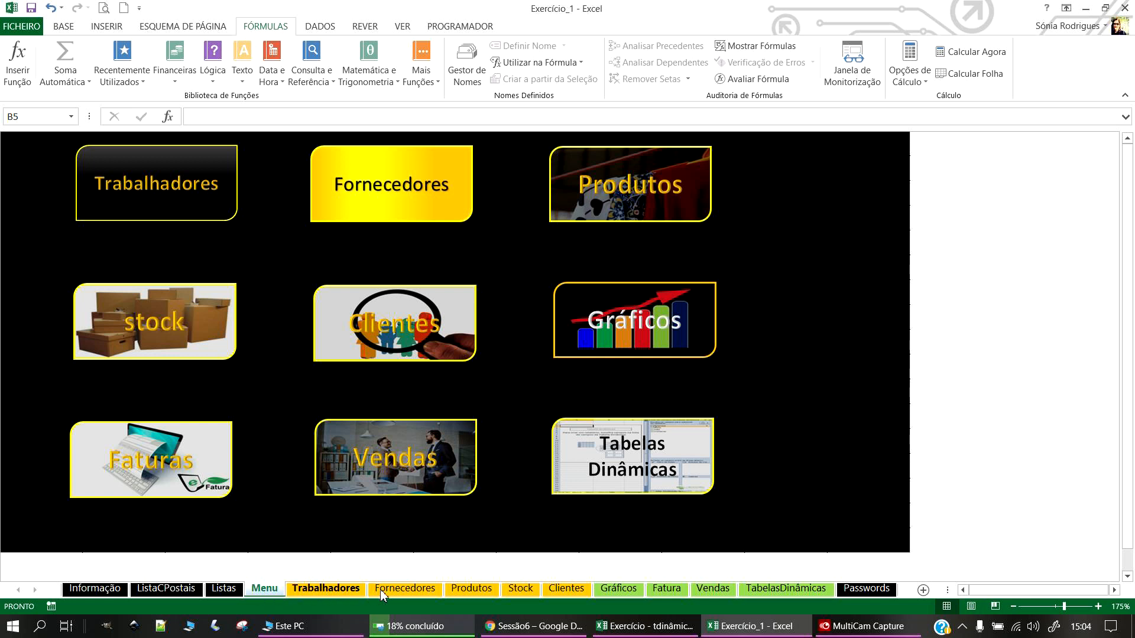
pyautogui.click(565, 590)
# Step: Convert the Clientes data B5:I13 into a table with the black-header style
pyautogui.moveTo(136, 204); pyautogui.dragTo(998, 414)
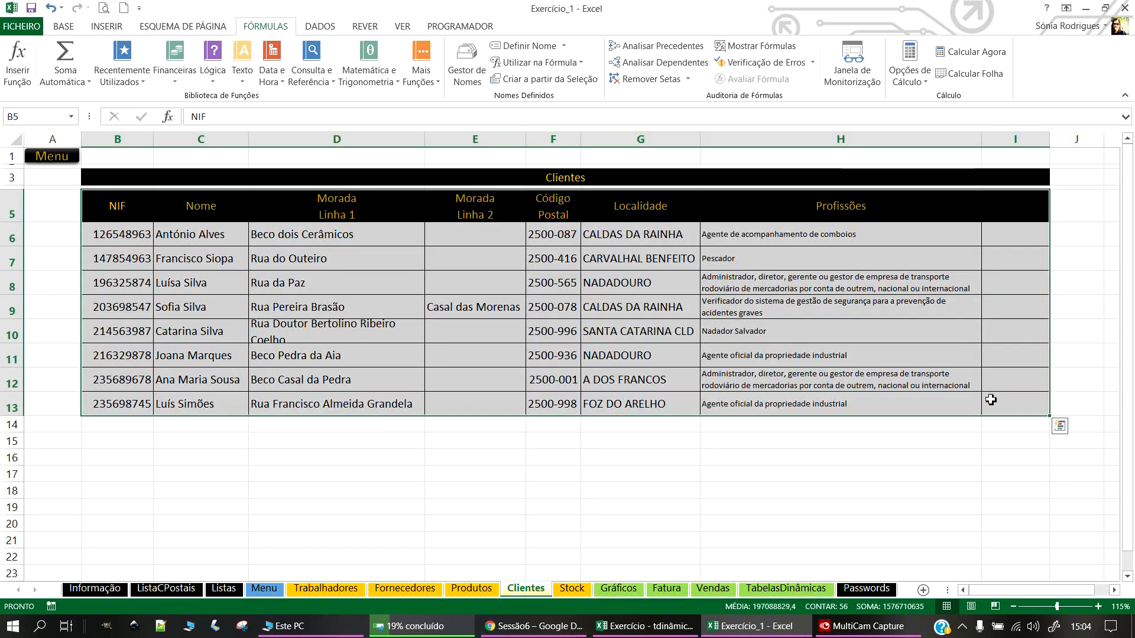
pyautogui.click(62, 27)
pyautogui.click(106, 26)
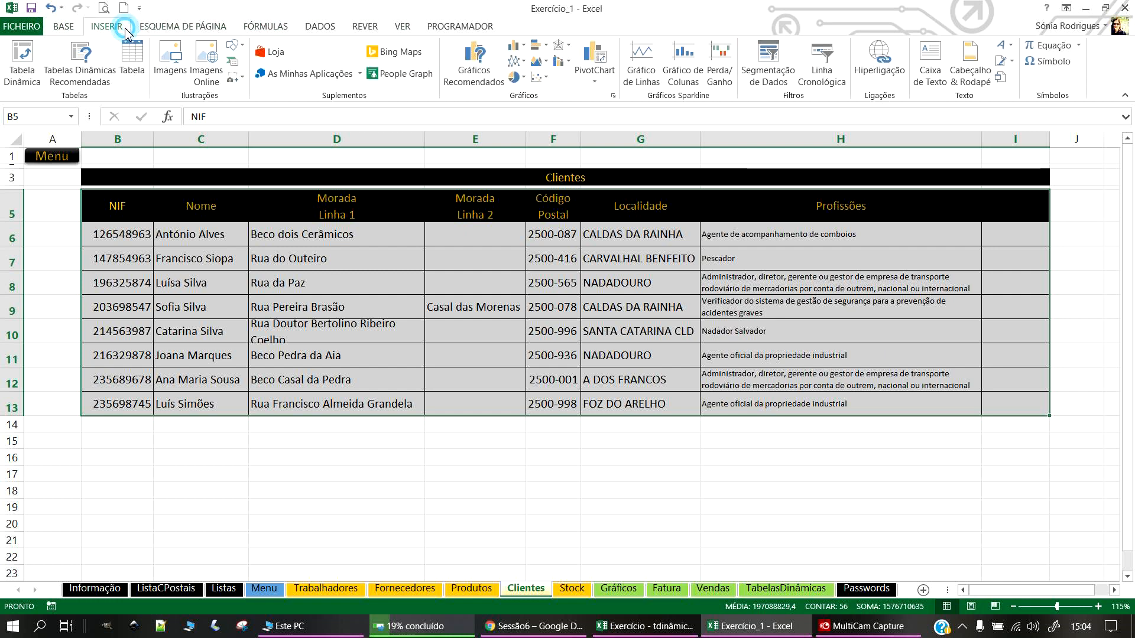
pyautogui.click(132, 59)
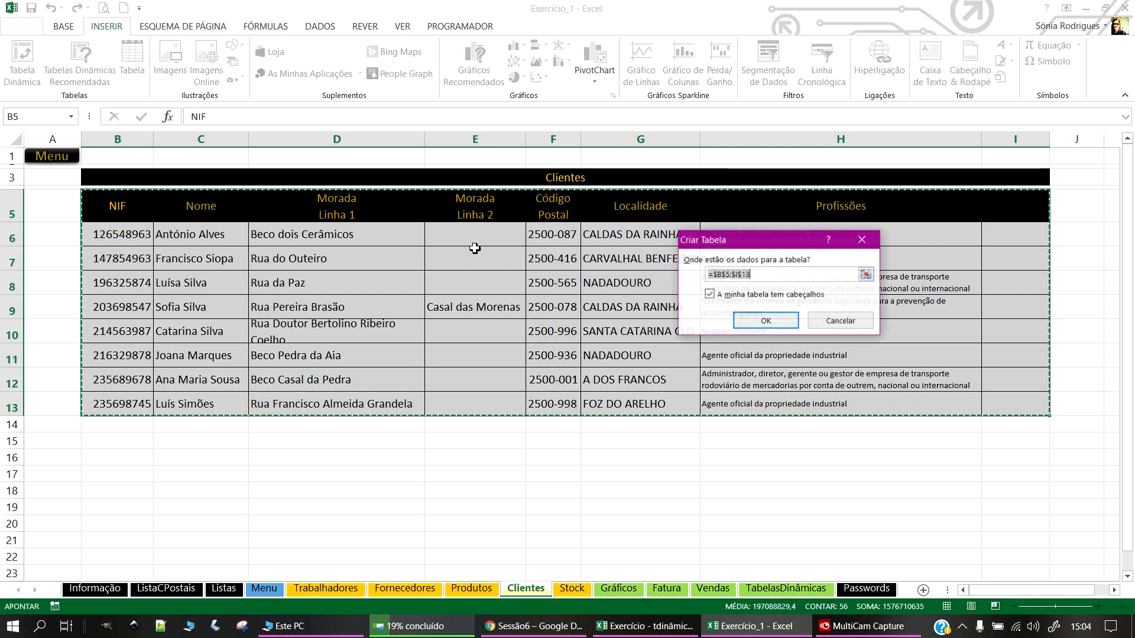
pyautogui.click(769, 321)
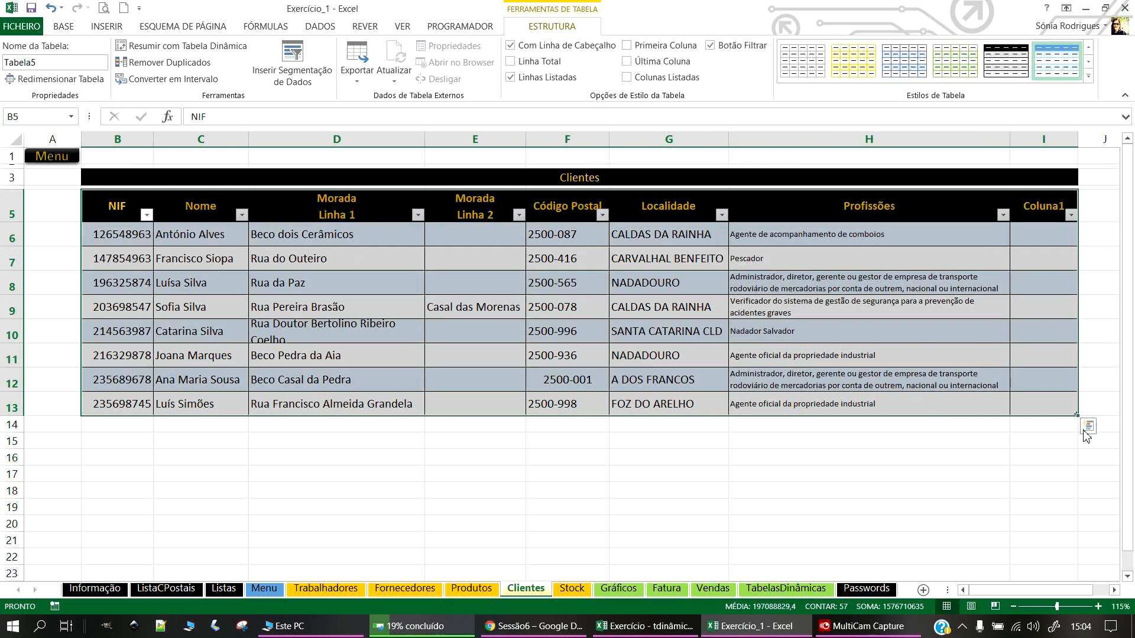
pyautogui.click(1007, 61)
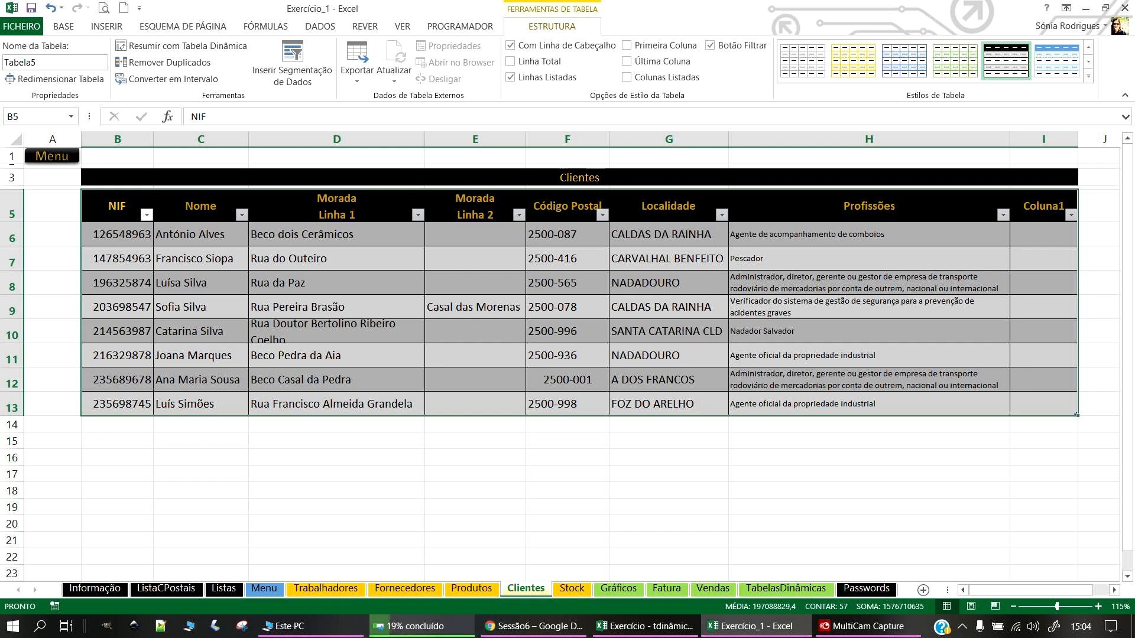
# Step: Delete the empty Coluna1 column I from the Clientes table
pyautogui.hotkey('alt', 'Tab')
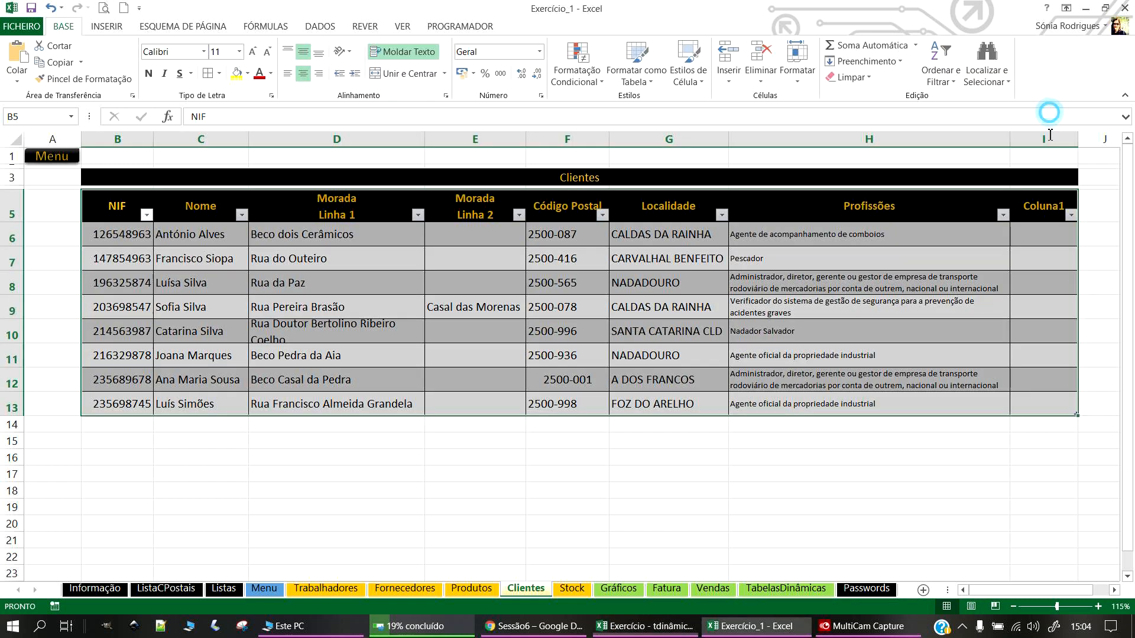
pyautogui.click(1044, 140)
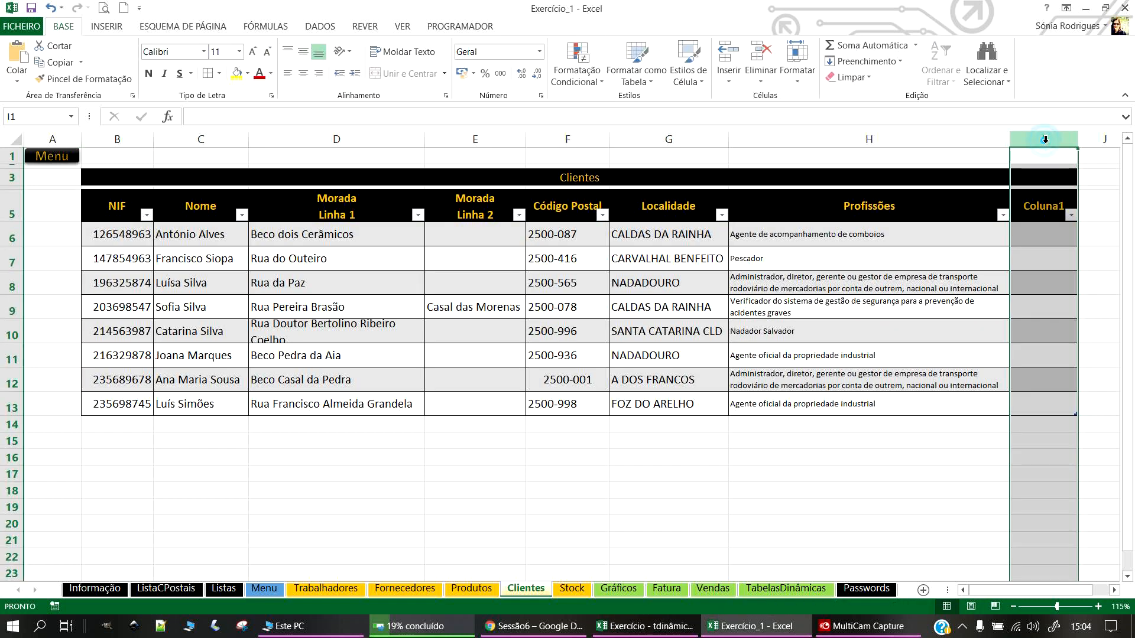
pyautogui.rightClick(1043, 142)
pyautogui.click(984, 271)
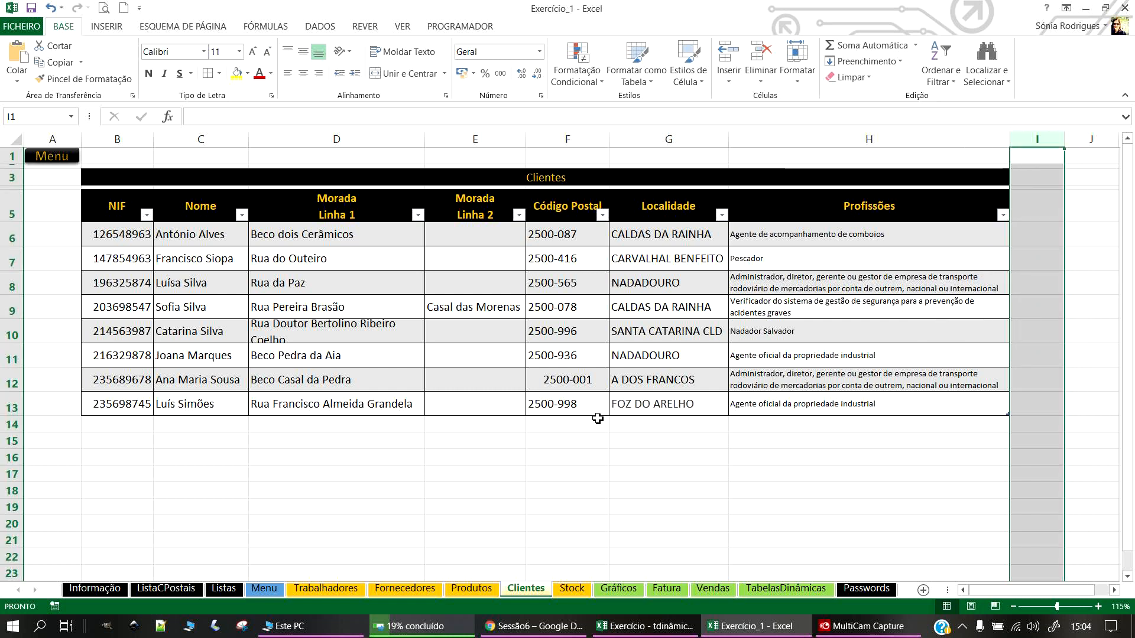
pyautogui.click(449, 442)
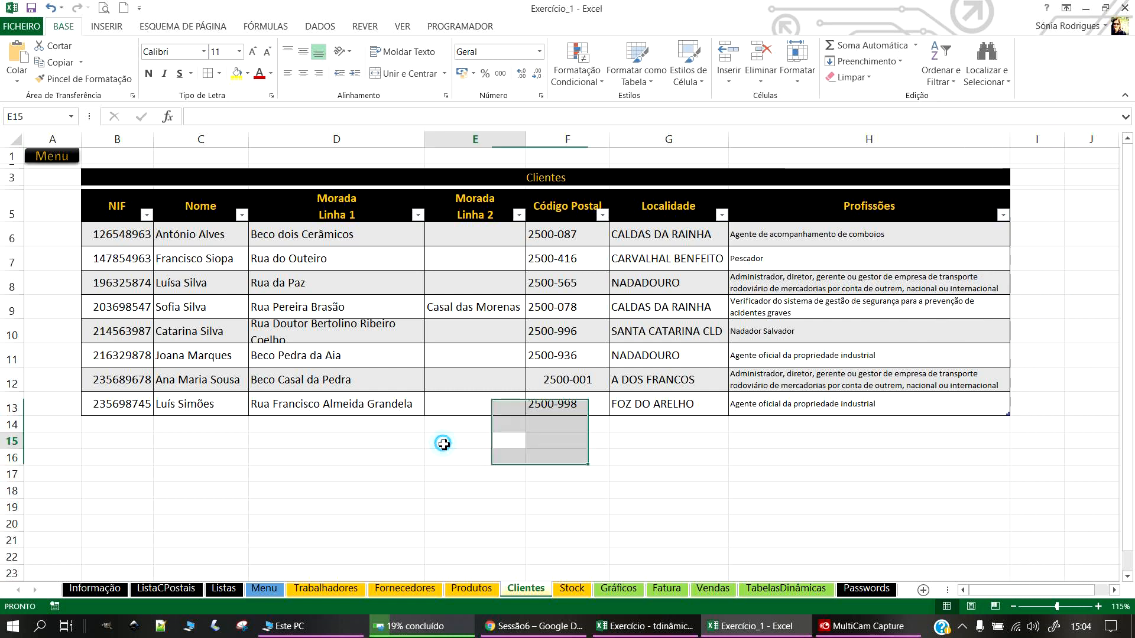
# Step: Save the workbook, check a few client entries, and return to the Menu sheet
pyautogui.click(31, 9)
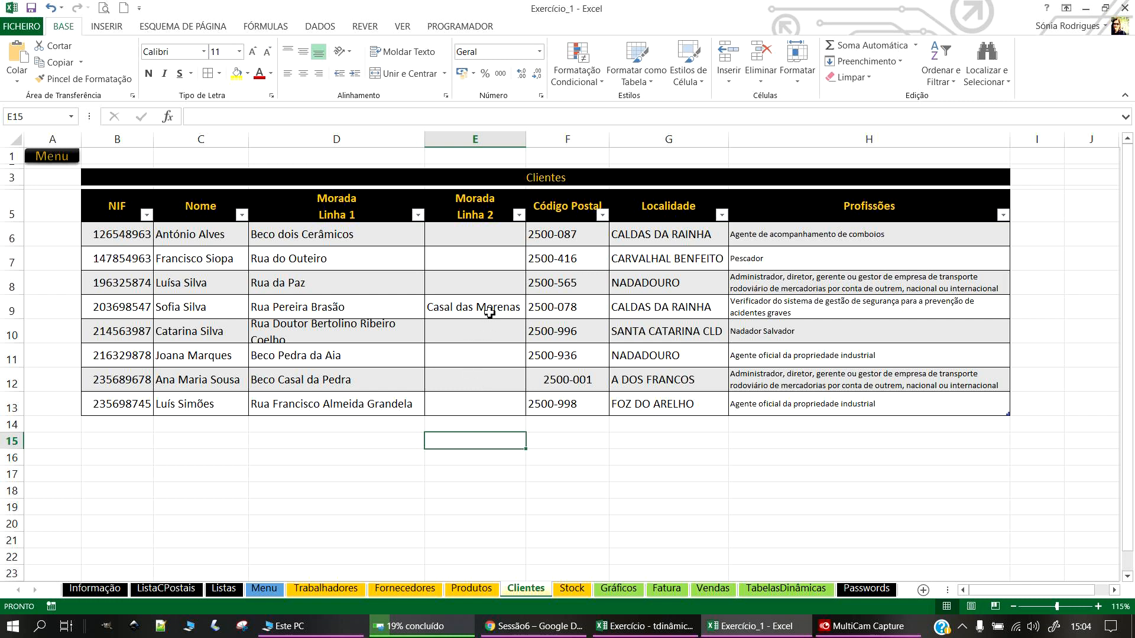
pyautogui.click(859, 336)
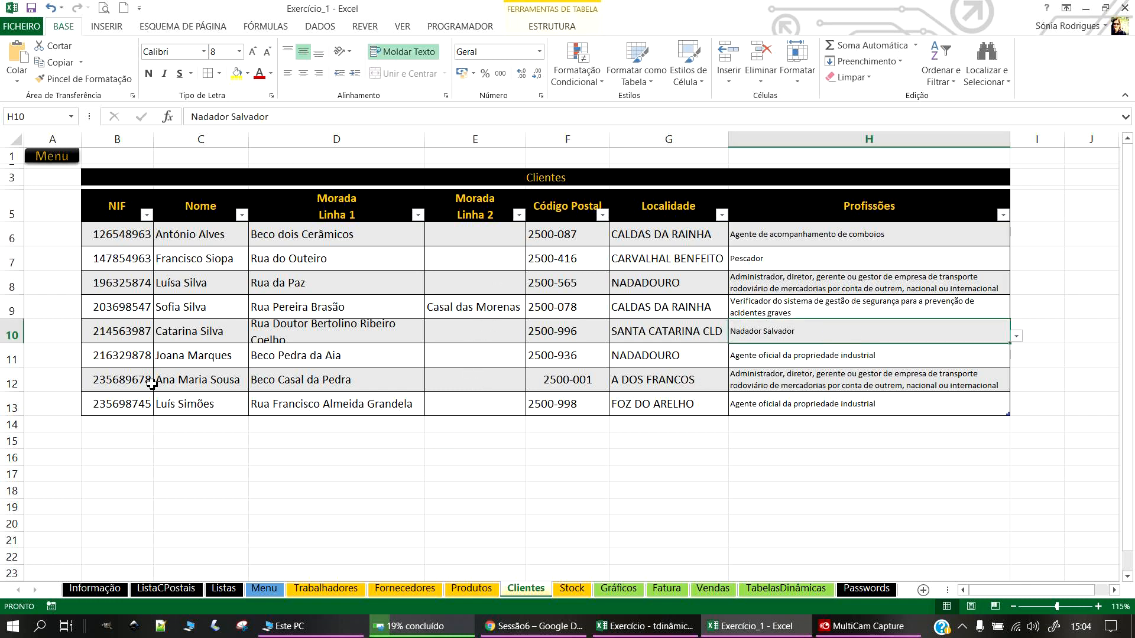
pyautogui.click(145, 236)
pyautogui.click(337, 282)
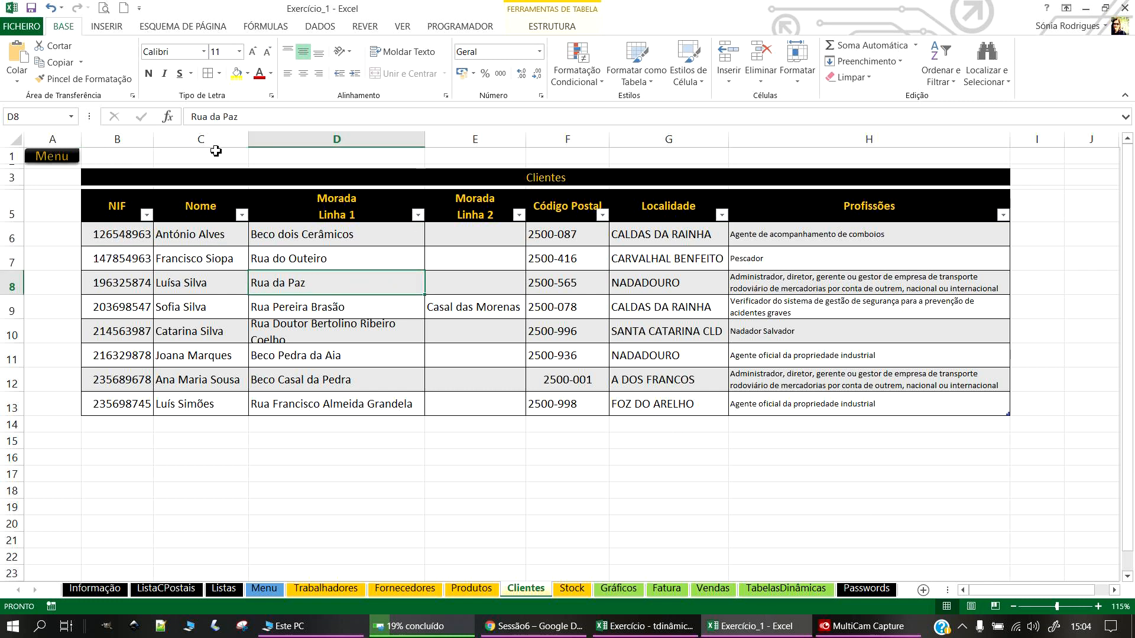
pyautogui.click(53, 157)
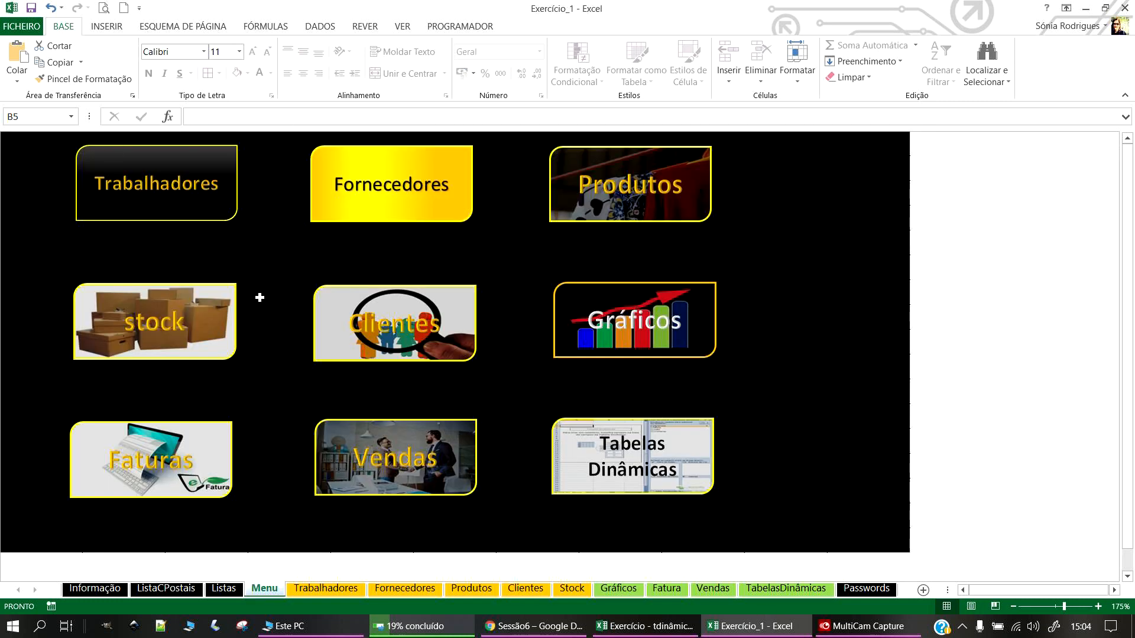
# Step: Open the Stock sheet and create a table from its data through row 14
pyautogui.click(177, 334)
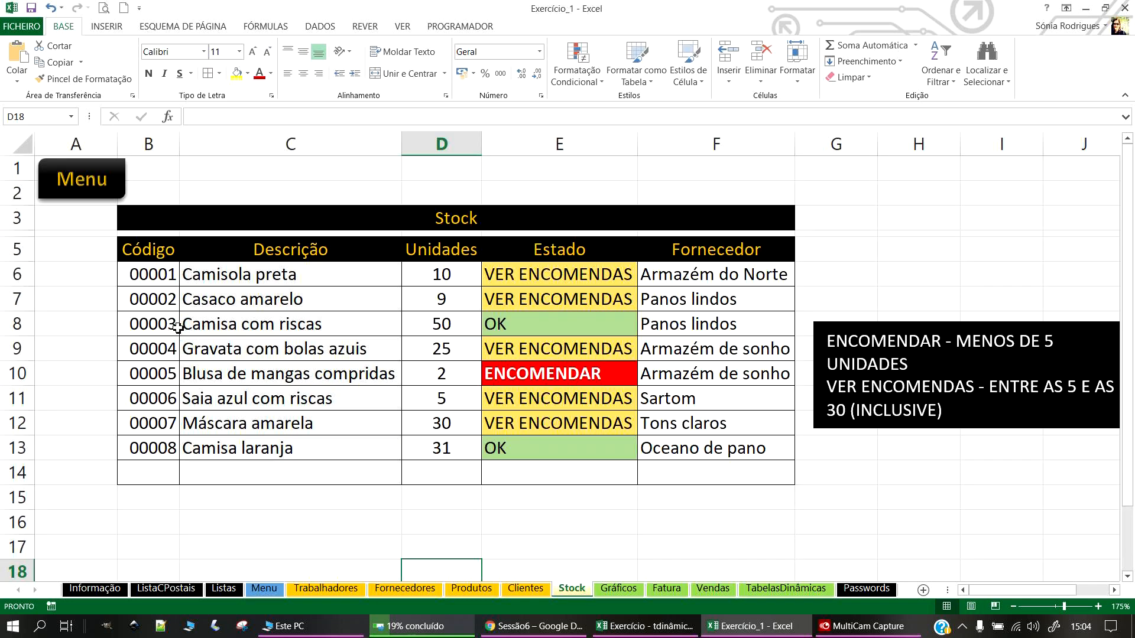
pyautogui.hotkey('alt', 'Tab')
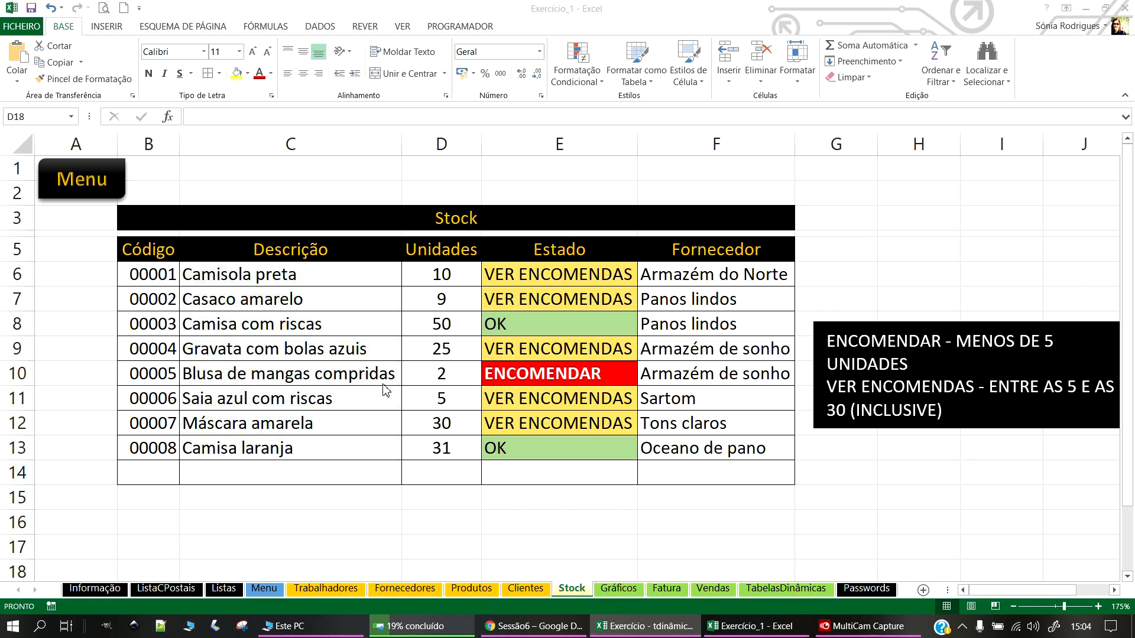
pyautogui.moveTo(142, 248); pyautogui.dragTo(698, 483)
pyautogui.click(112, 27)
pyautogui.click(132, 60)
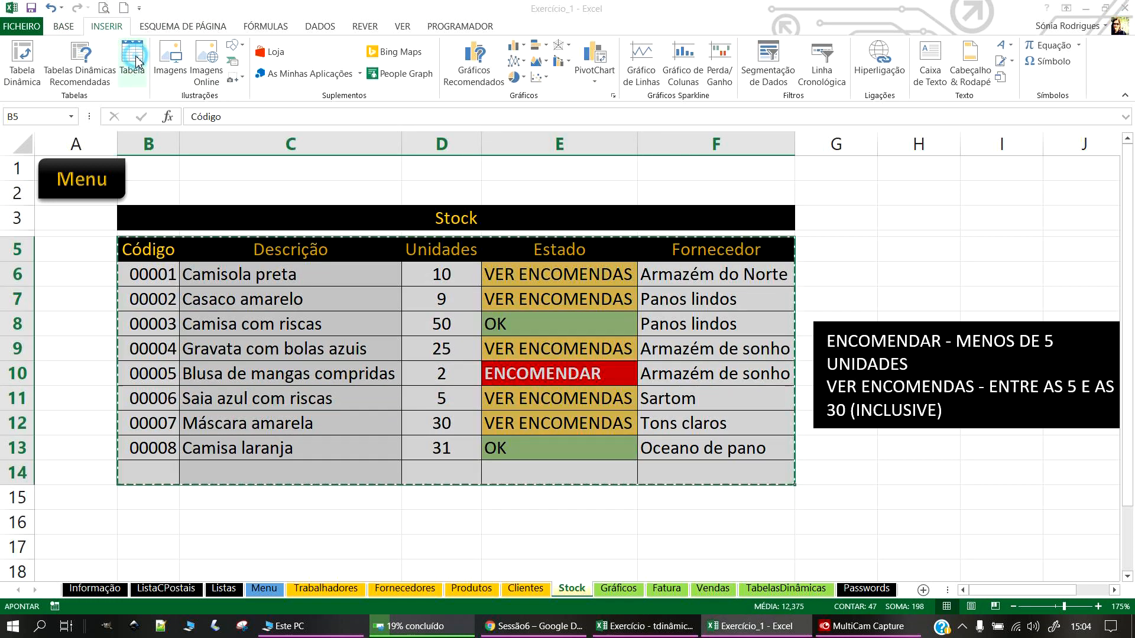
pyautogui.click(767, 321)
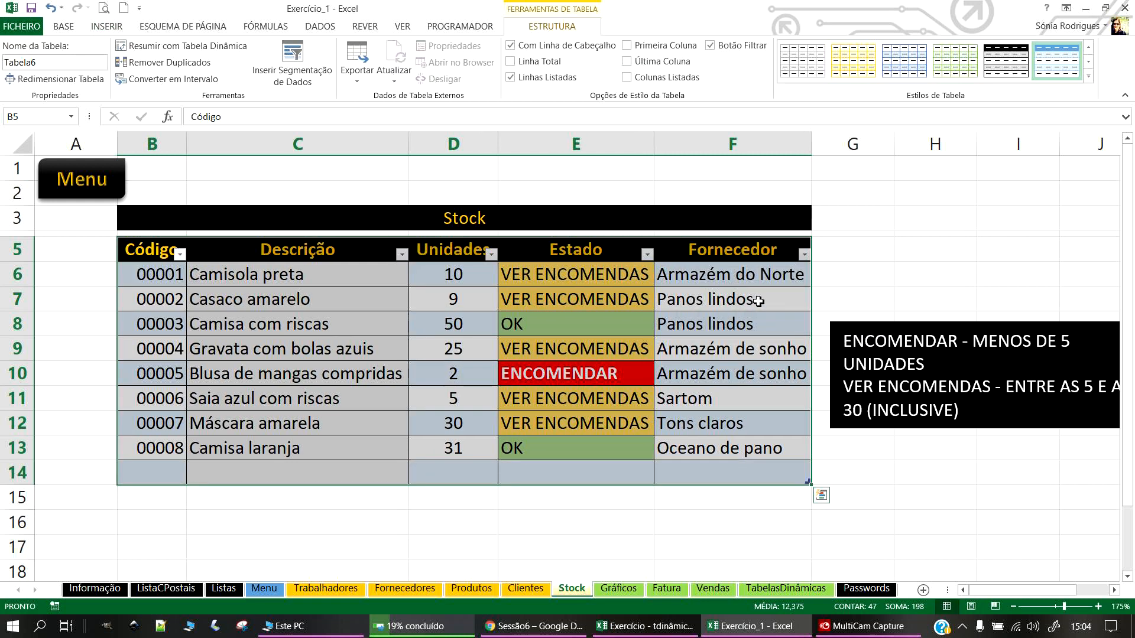
# Step: Apply a black banded style to the Stock table
pyautogui.moveTo(159, 276); pyautogui.dragTo(159, 471)
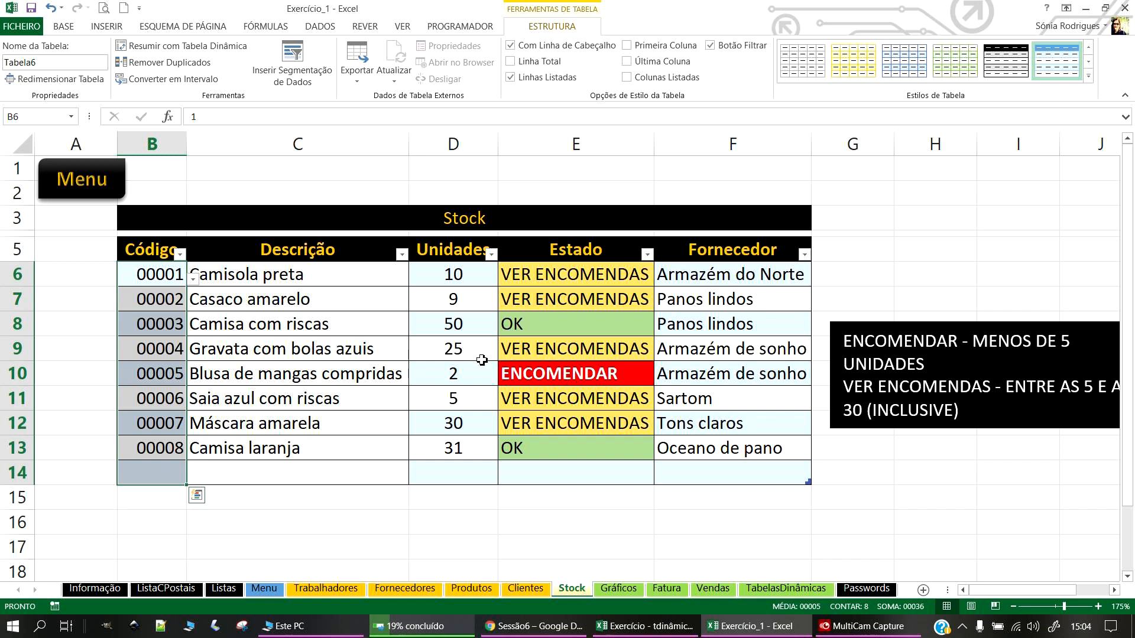
pyautogui.click(556, 352)
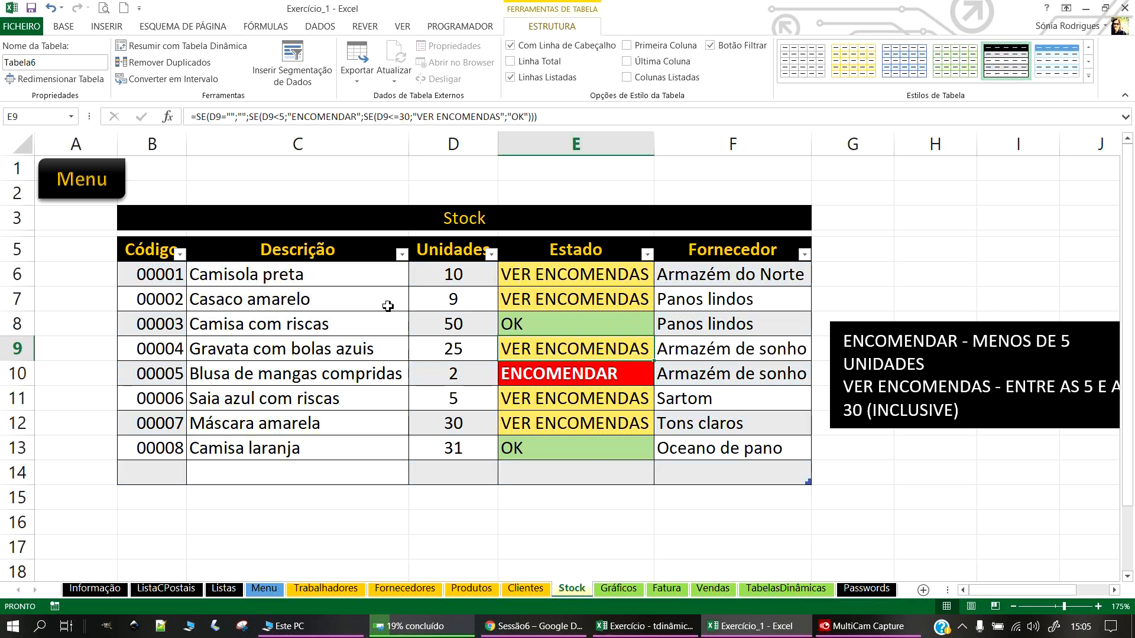
pyautogui.click(234, 449)
# Step: Inspect the existing code dropdown and select the Código cells B6:B14
pyautogui.moveTo(159, 274); pyautogui.dragTo(158, 473)
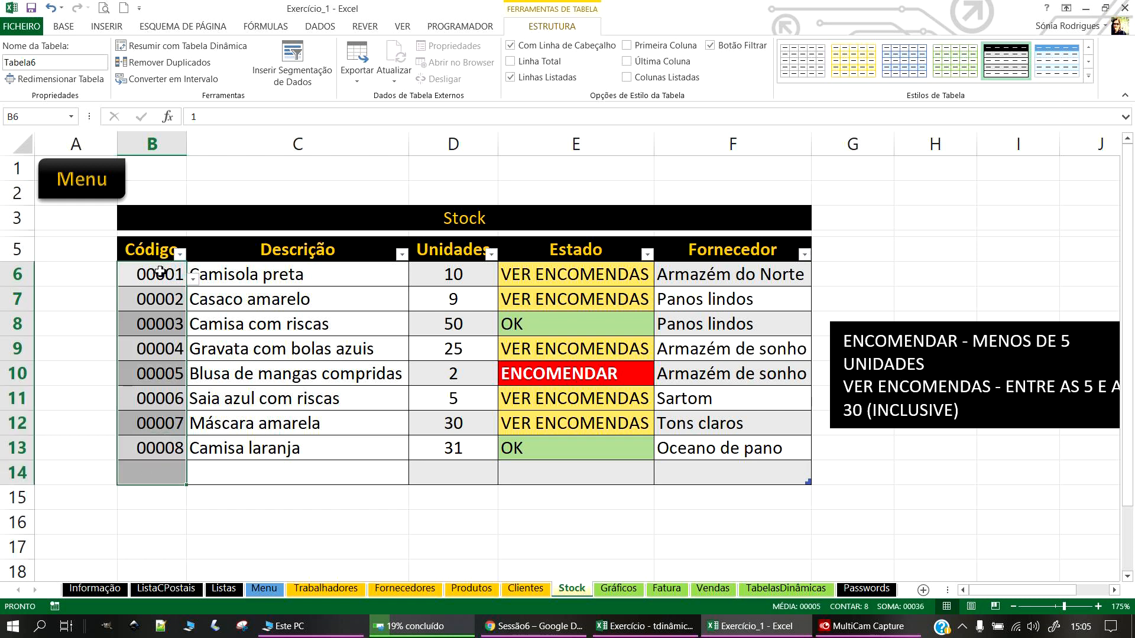
pyautogui.click(193, 279)
pyautogui.click(270, 490)
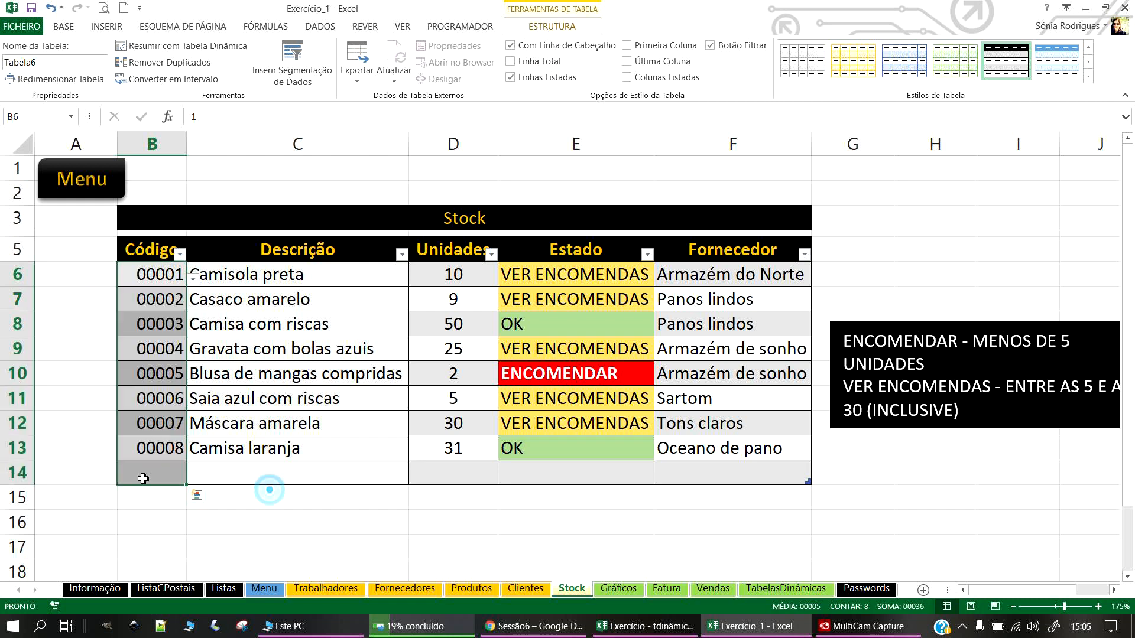
pyautogui.click(142, 477)
pyautogui.moveTo(158, 276); pyautogui.dragTo(159, 473)
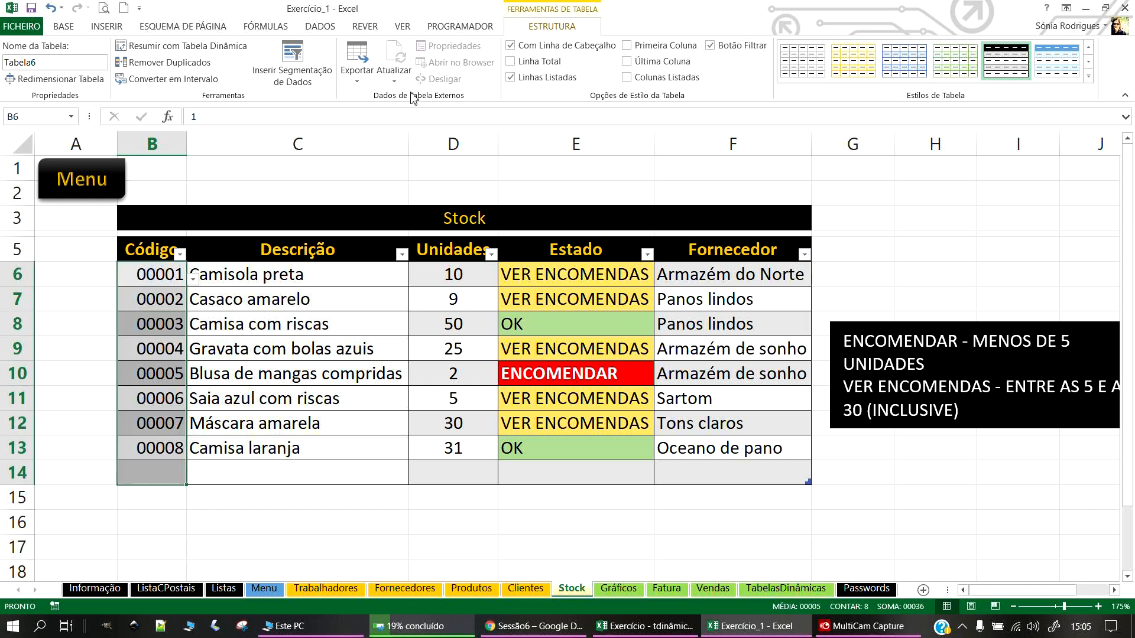
pyautogui.click(63, 26)
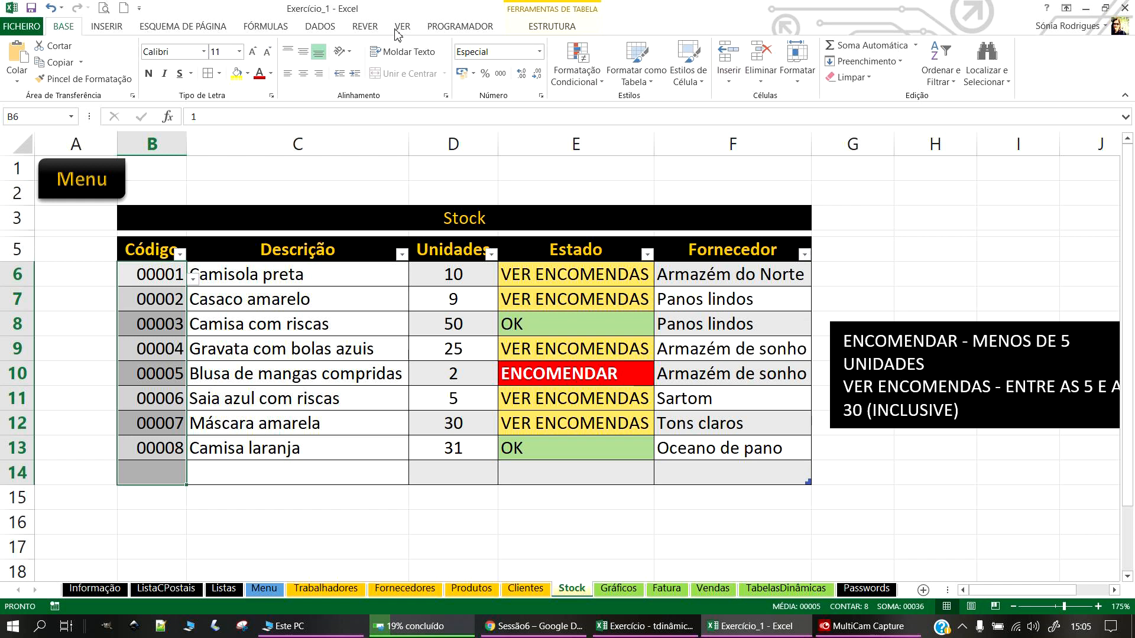
# Step: Set the Código cells' validation list source to =CodProdutos, applied to all matching cells
pyautogui.click(320, 26)
pyautogui.click(680, 77)
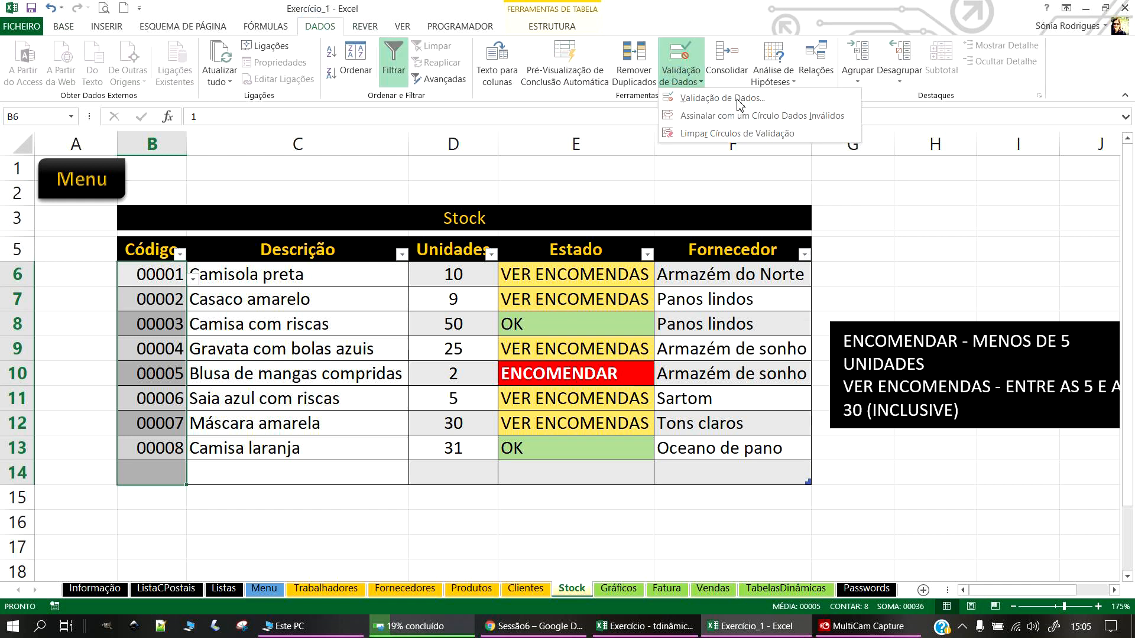
pyautogui.click(727, 99)
pyautogui.tripleClick(747, 312)
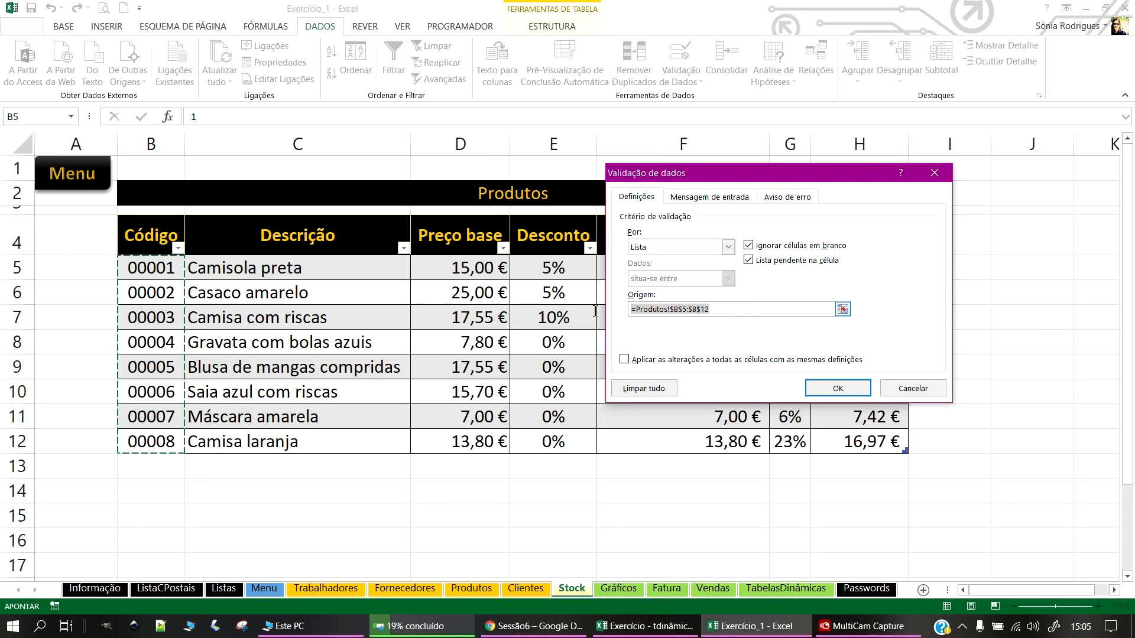
pyautogui.press('BackSpace')
pyautogui.click(843, 309)
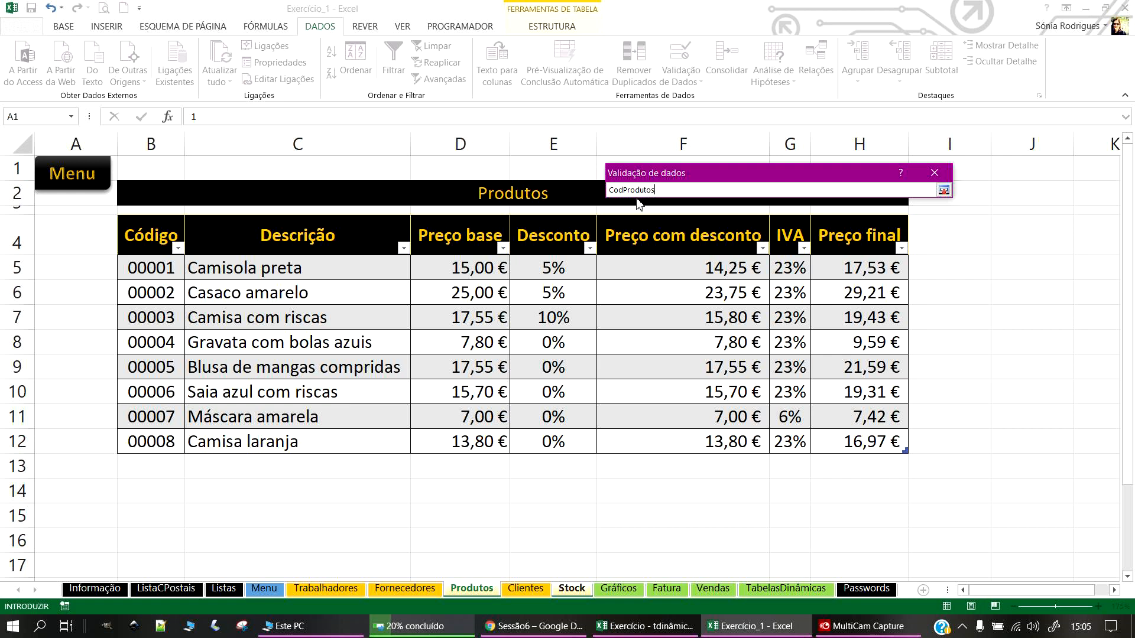
pyautogui.click(943, 190)
pyautogui.click(630, 307)
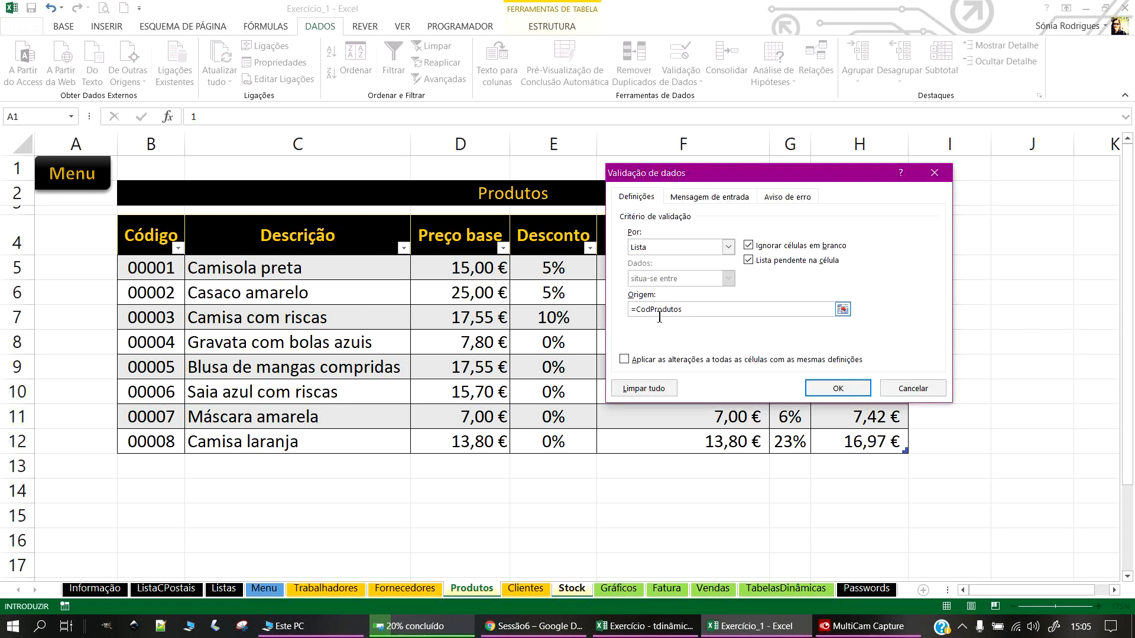
pyautogui.click(625, 359)
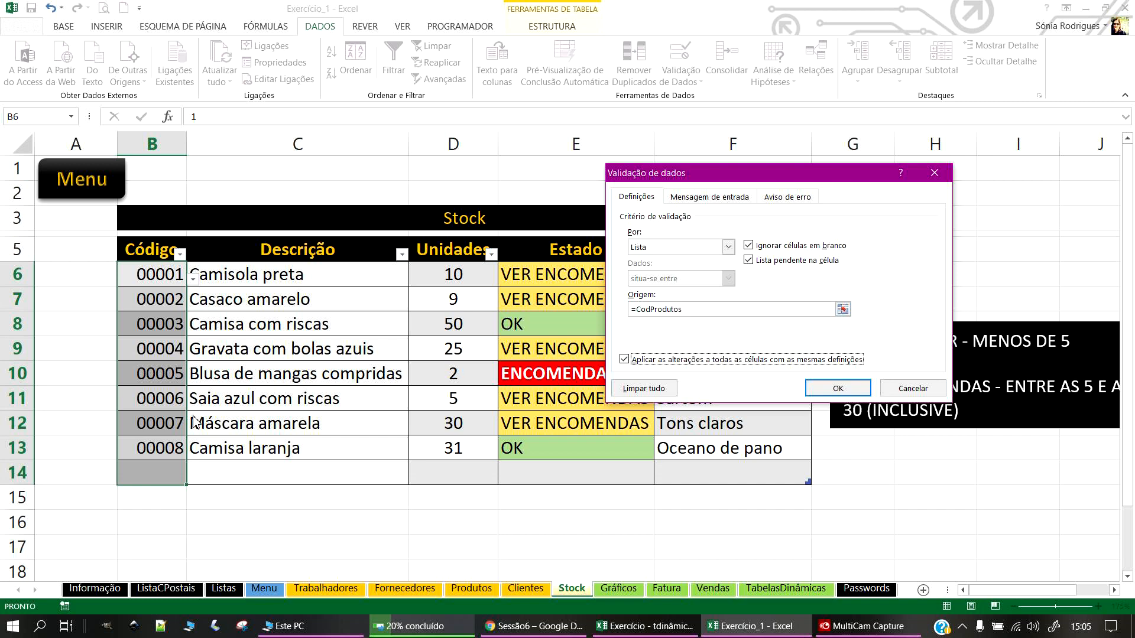
pyautogui.click(842, 389)
# Step: Test the new code dropdown in cell B14
pyautogui.click(225, 519)
pyautogui.click(165, 456)
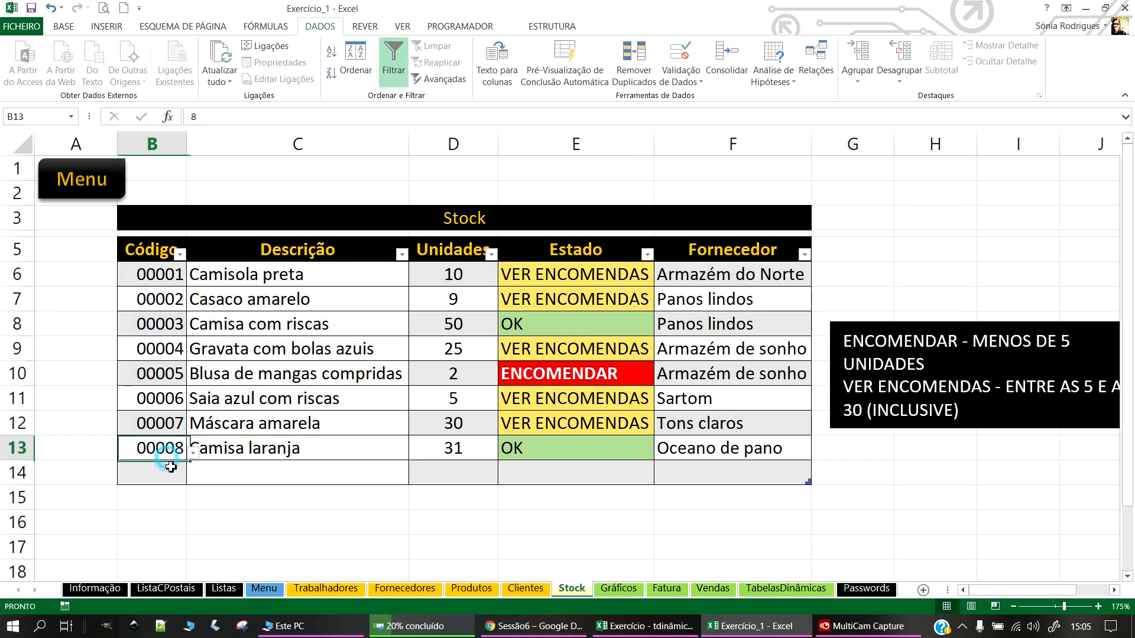
pyautogui.click(171, 467)
pyautogui.click(192, 478)
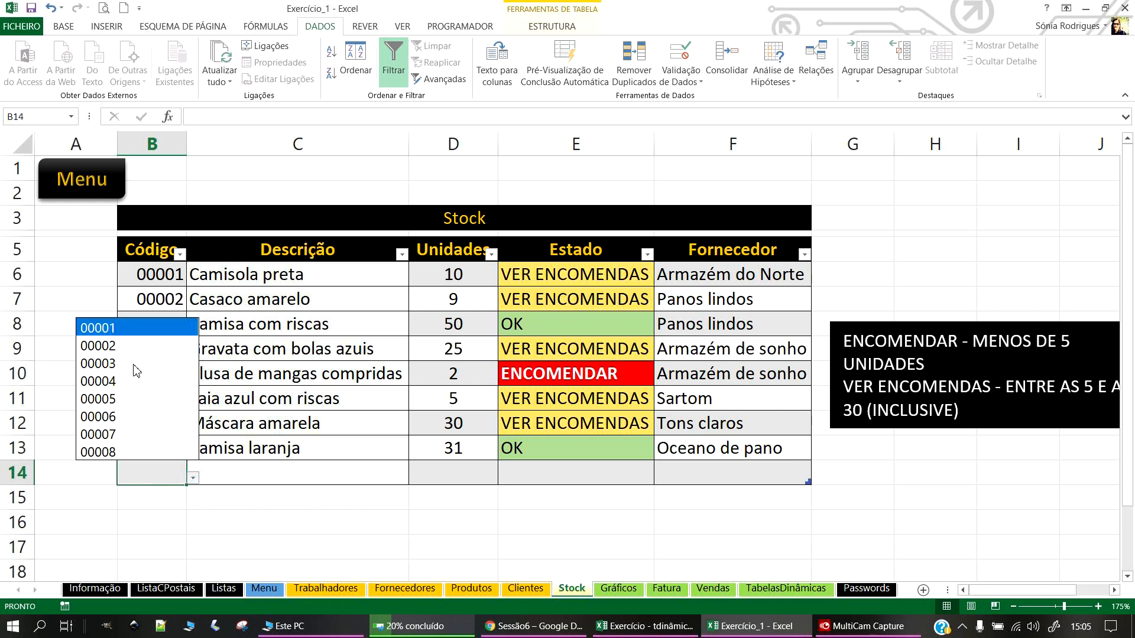
pyautogui.click(229, 544)
# Step: Centre the Código codes in B6:B14, then go to the Produtos sheet
pyautogui.moveTo(170, 277); pyautogui.dragTo(164, 472)
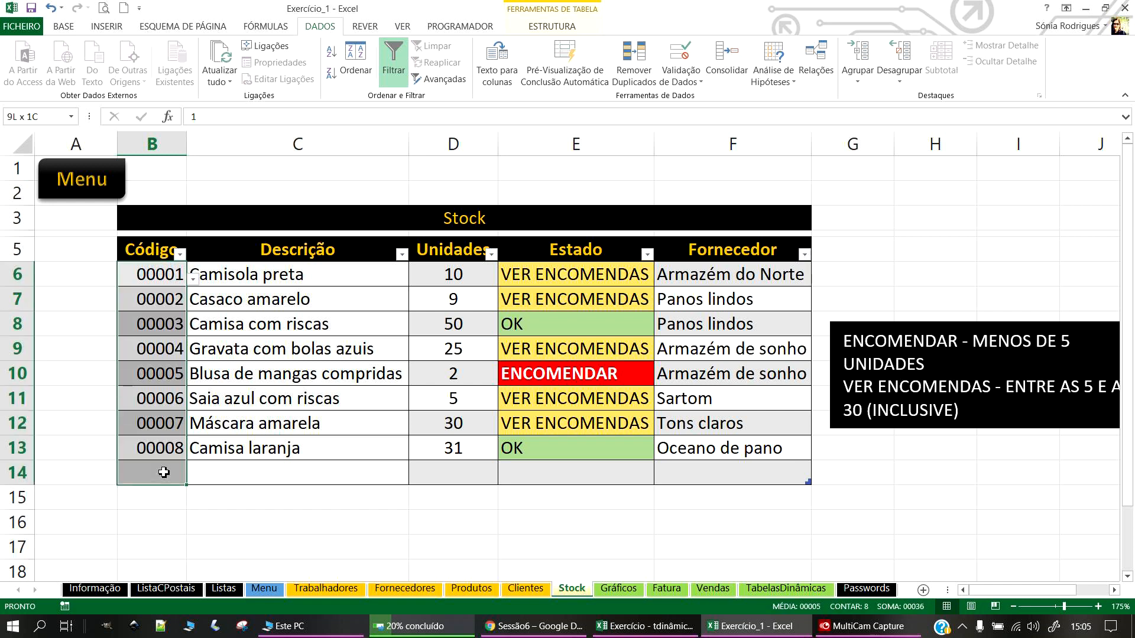
pyautogui.click(63, 26)
pyautogui.click(300, 76)
pyautogui.click(251, 520)
pyautogui.click(167, 467)
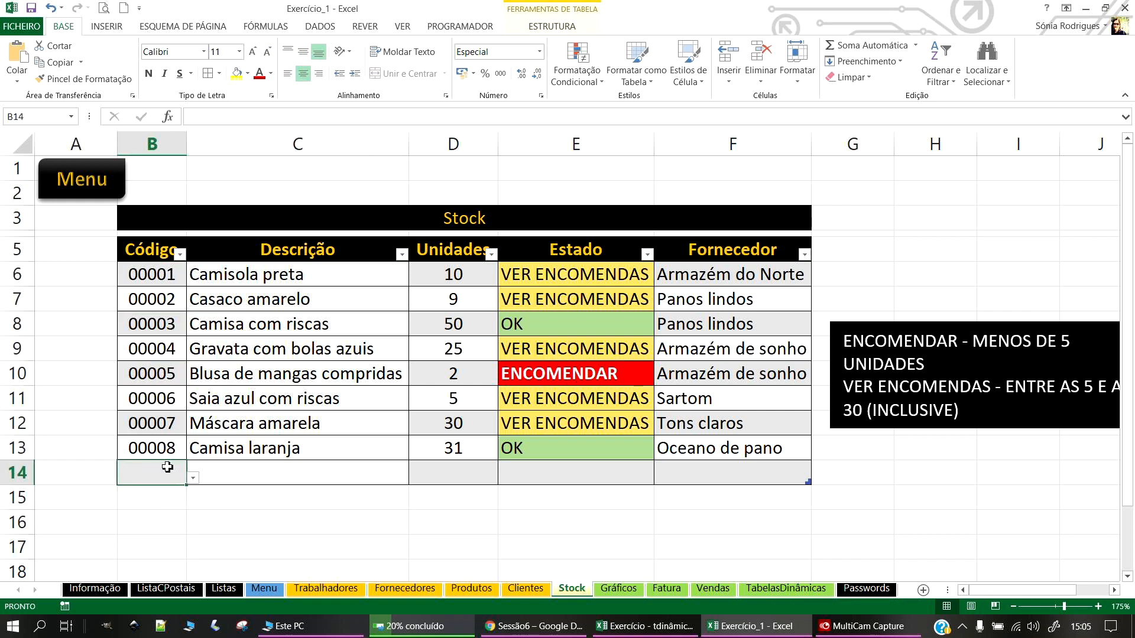
pyautogui.click(470, 589)
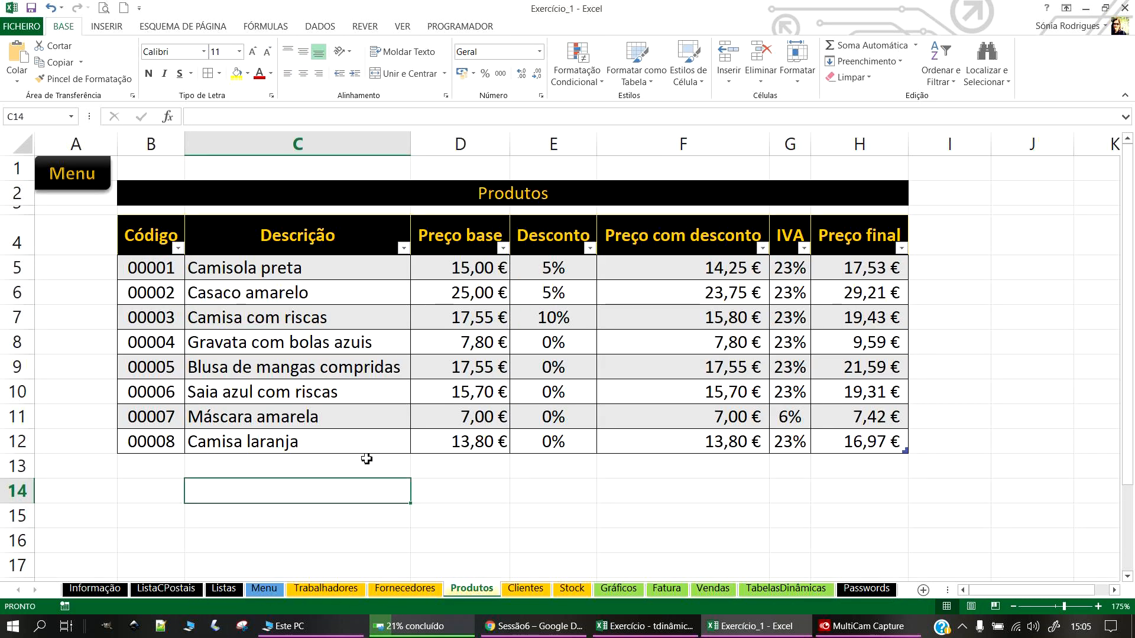
# Step: Add product 00009 Cachecol with base price 8,00 €, 0% discount and 23% IVA
pyautogui.click(847, 446)
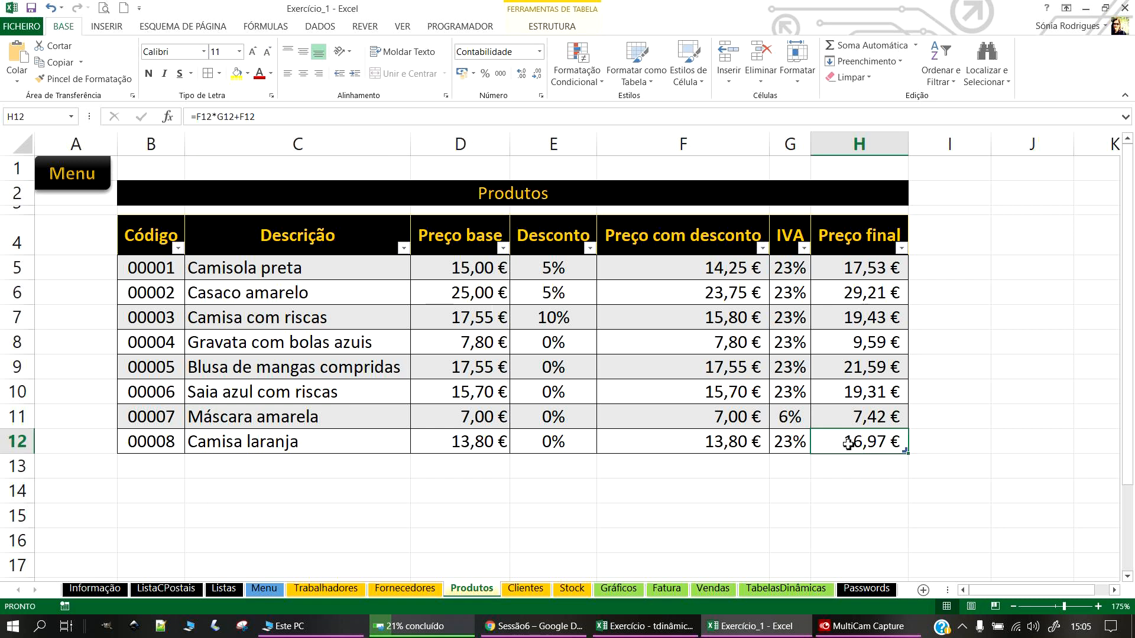
pyautogui.click(159, 469)
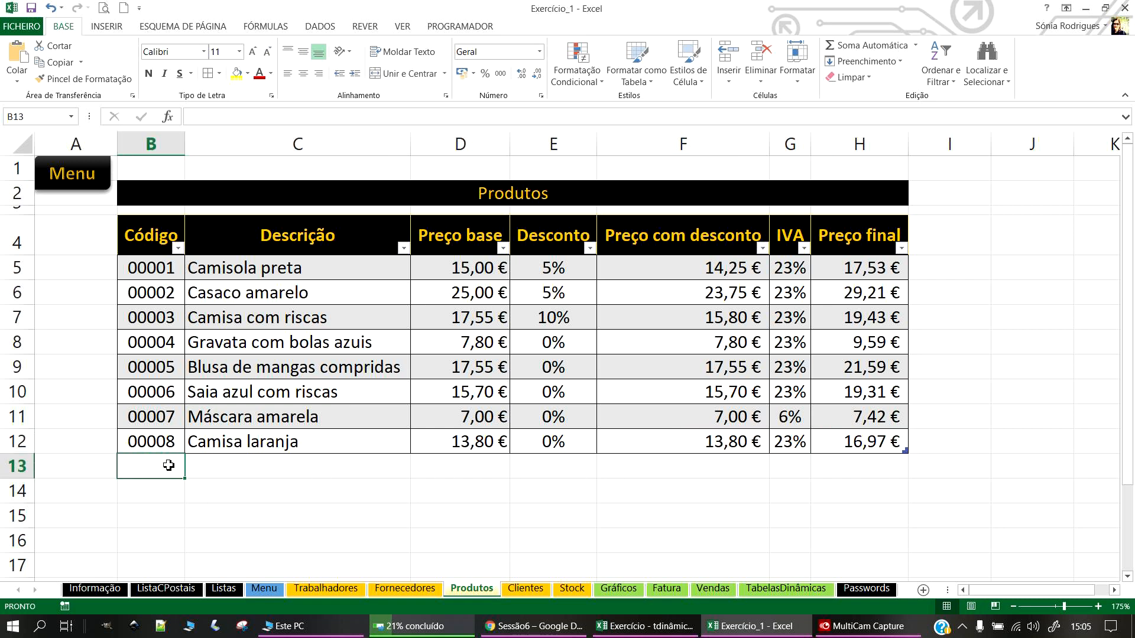
pyautogui.write('9')
pyautogui.press('Return')
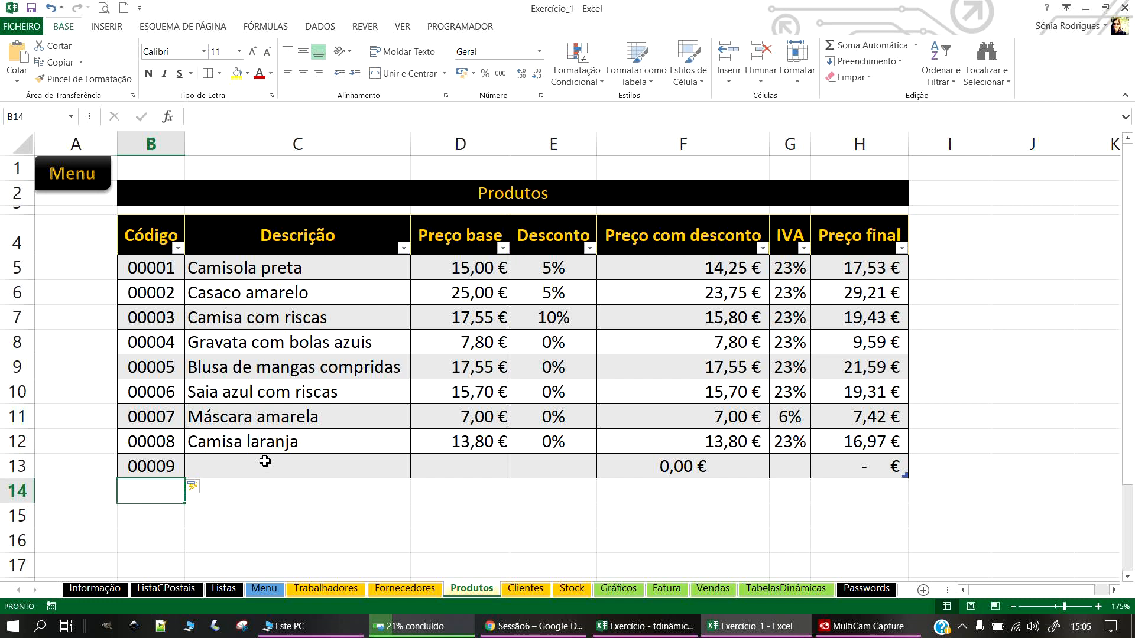
pyautogui.click(265, 461)
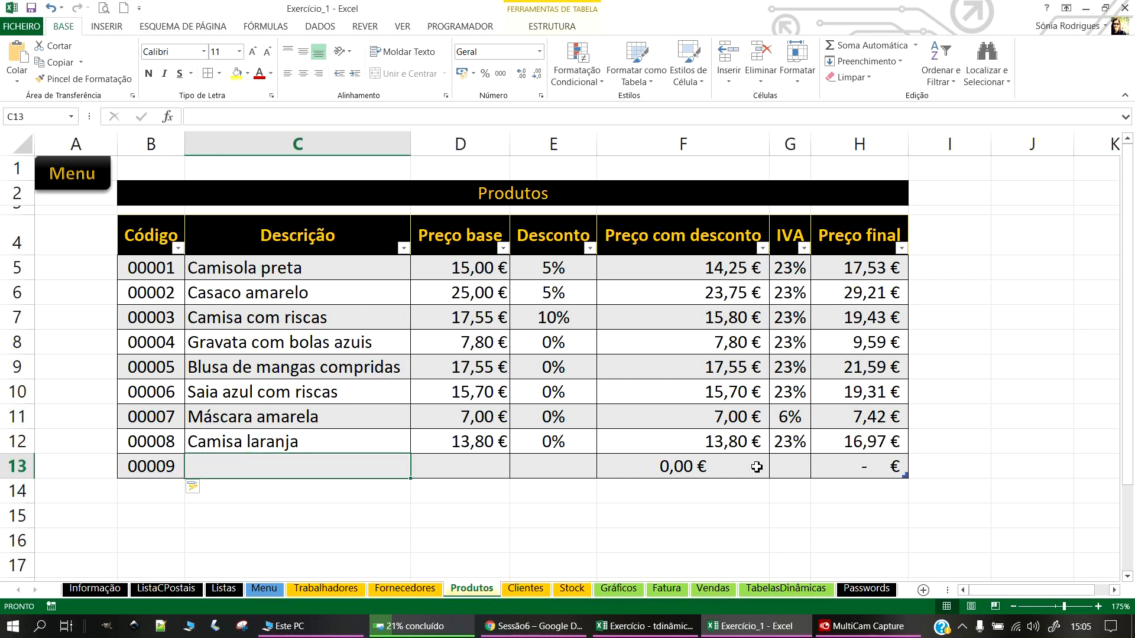
pyautogui.write('Cachecol')
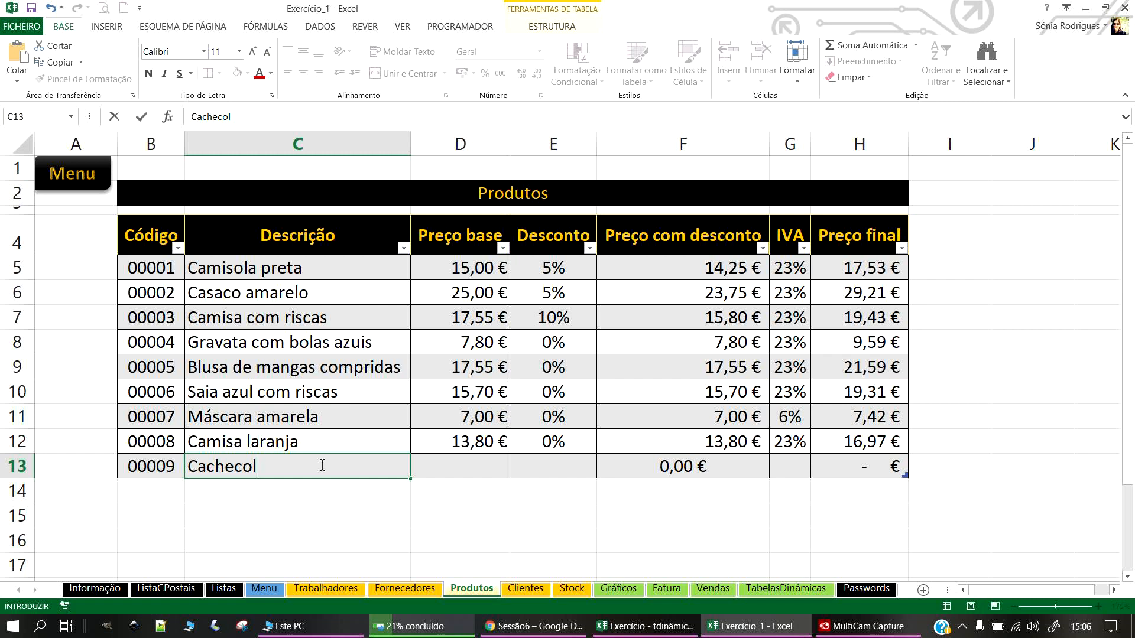
pyautogui.press('Tab')
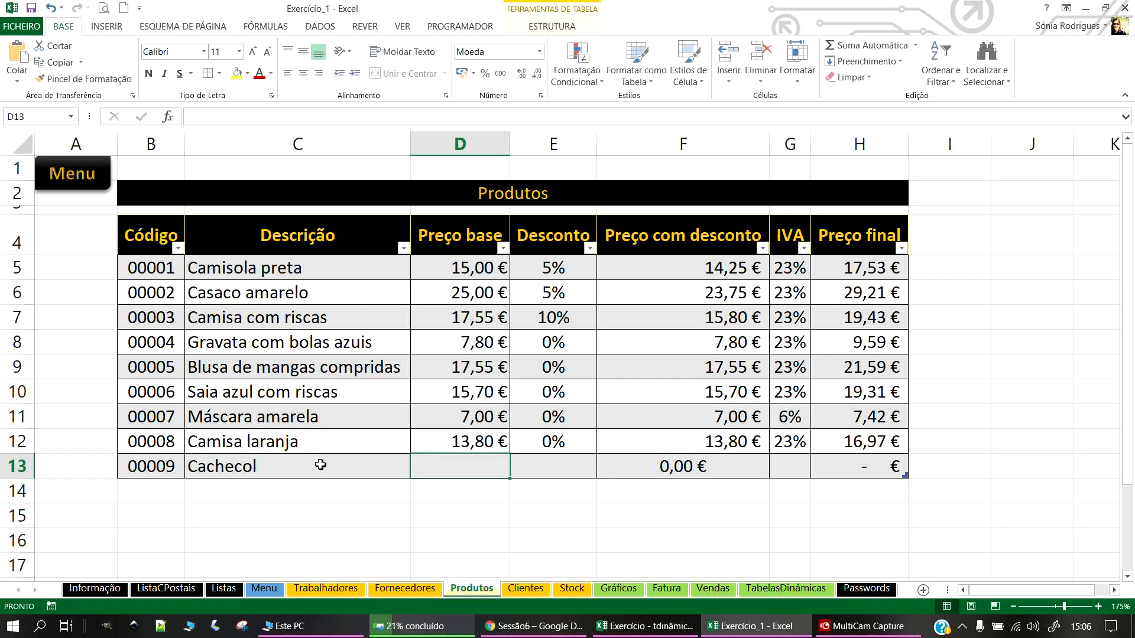
pyautogui.write('8,00 €')
pyautogui.press('Return')
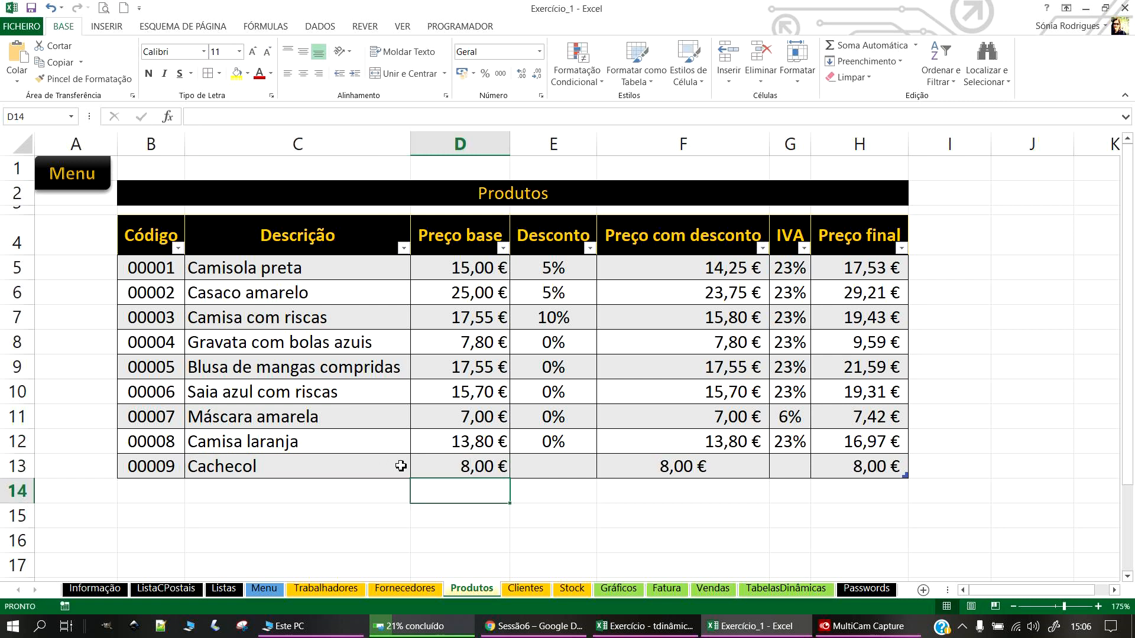
pyautogui.click(565, 464)
pyautogui.write('0')
pyautogui.press('Return')
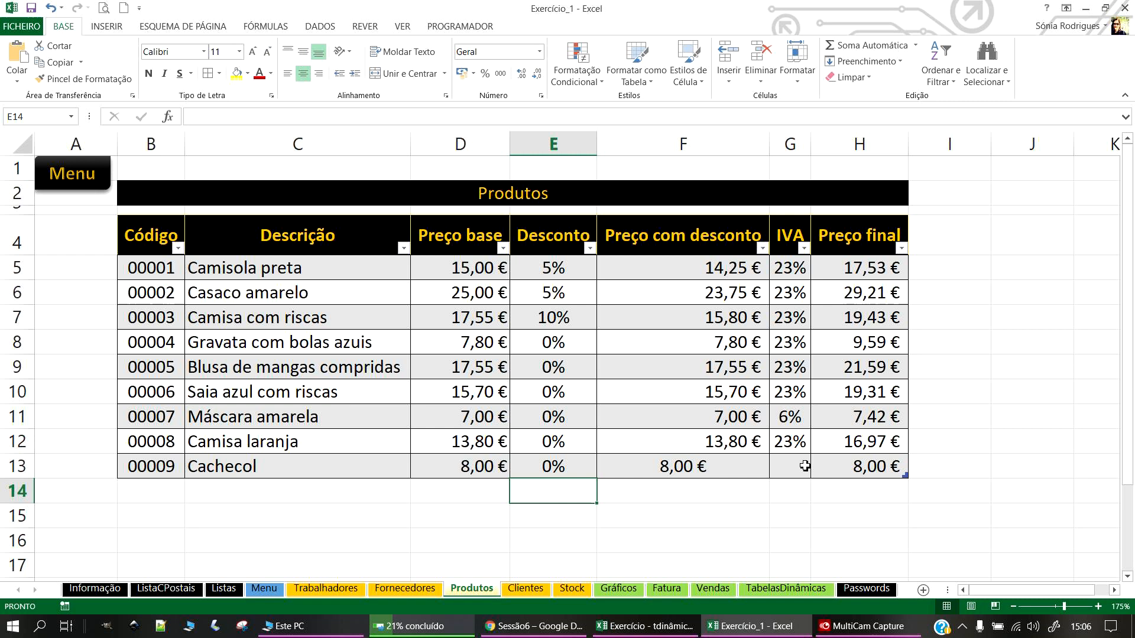
pyautogui.click(799, 461)
pyautogui.write('23')
pyautogui.press('Return')
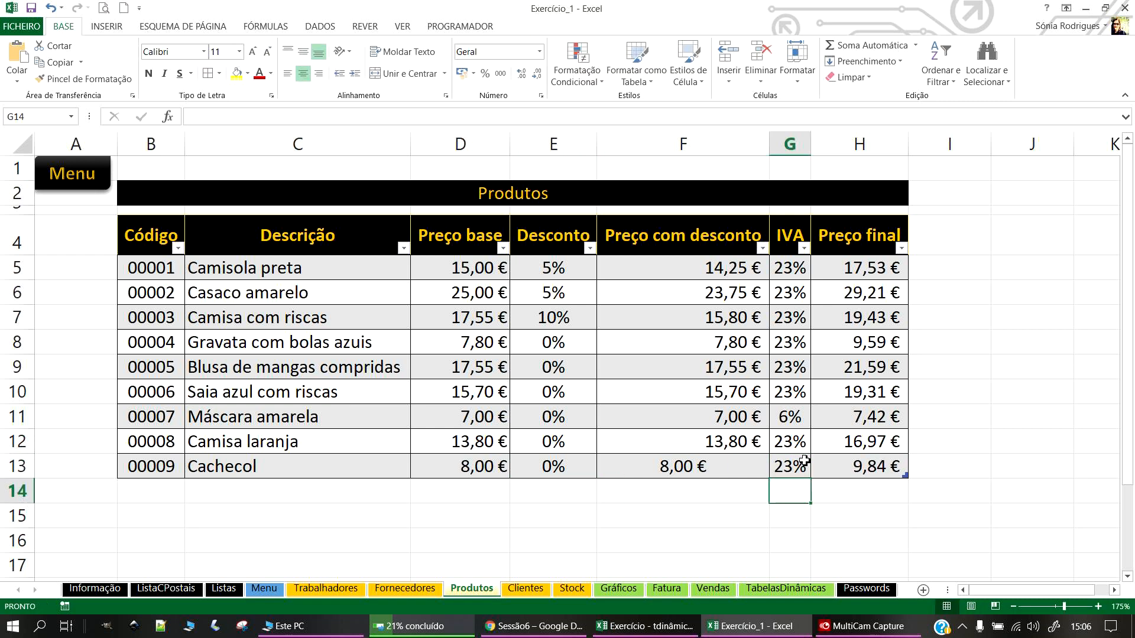
# Step: Centre the Preço com desconto values F5:F13 and give them accounting format
pyautogui.moveTo(679, 267); pyautogui.dragTo(680, 464)
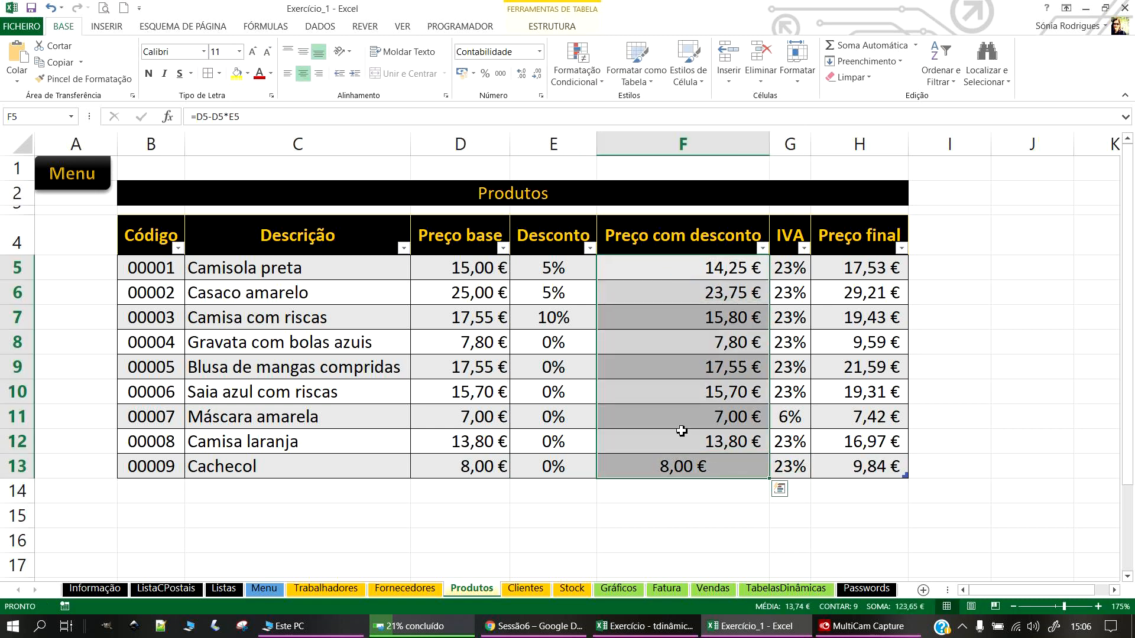
pyautogui.click(303, 76)
pyautogui.click(303, 75)
pyautogui.click(539, 51)
pyautogui.click(539, 51)
pyautogui.click(539, 52)
pyautogui.click(506, 138)
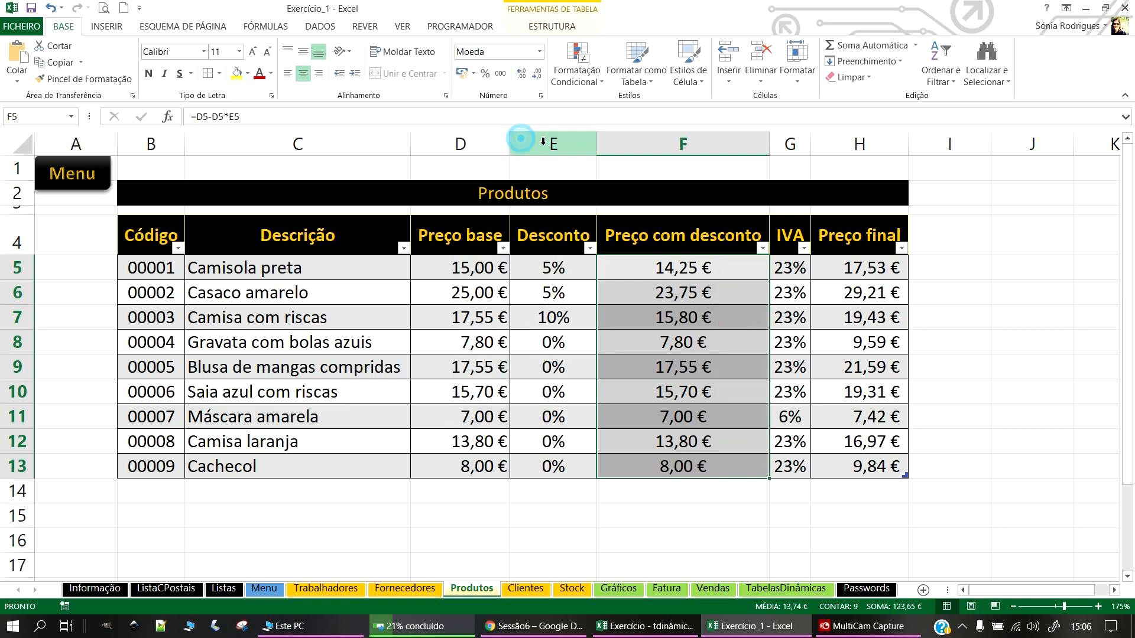
pyautogui.click(541, 52)
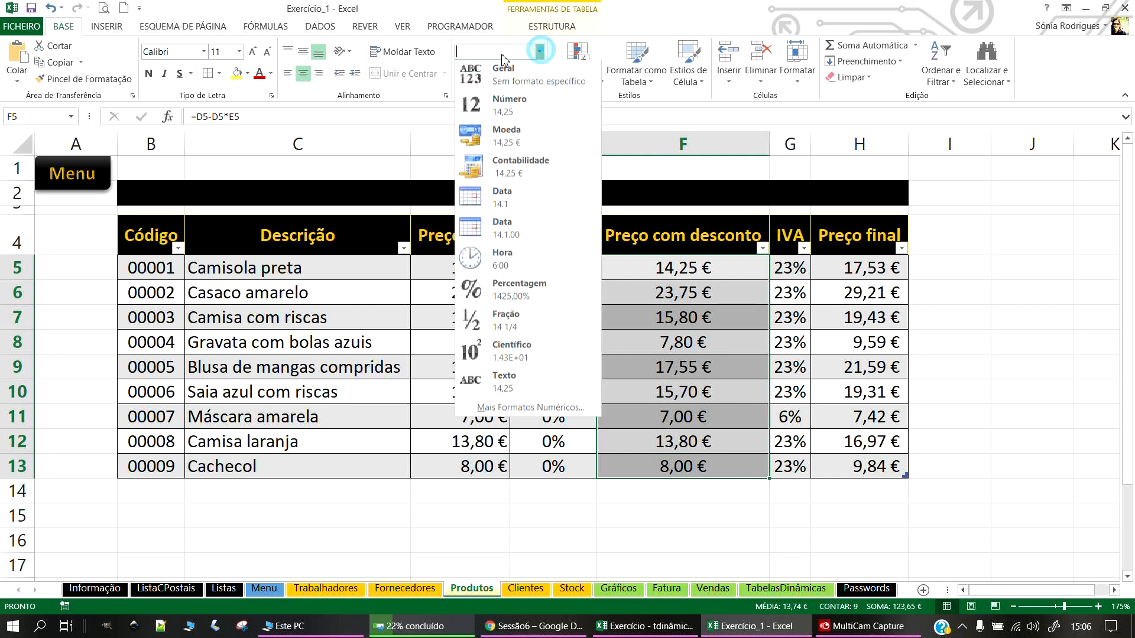
pyautogui.click(507, 159)
pyautogui.click(676, 534)
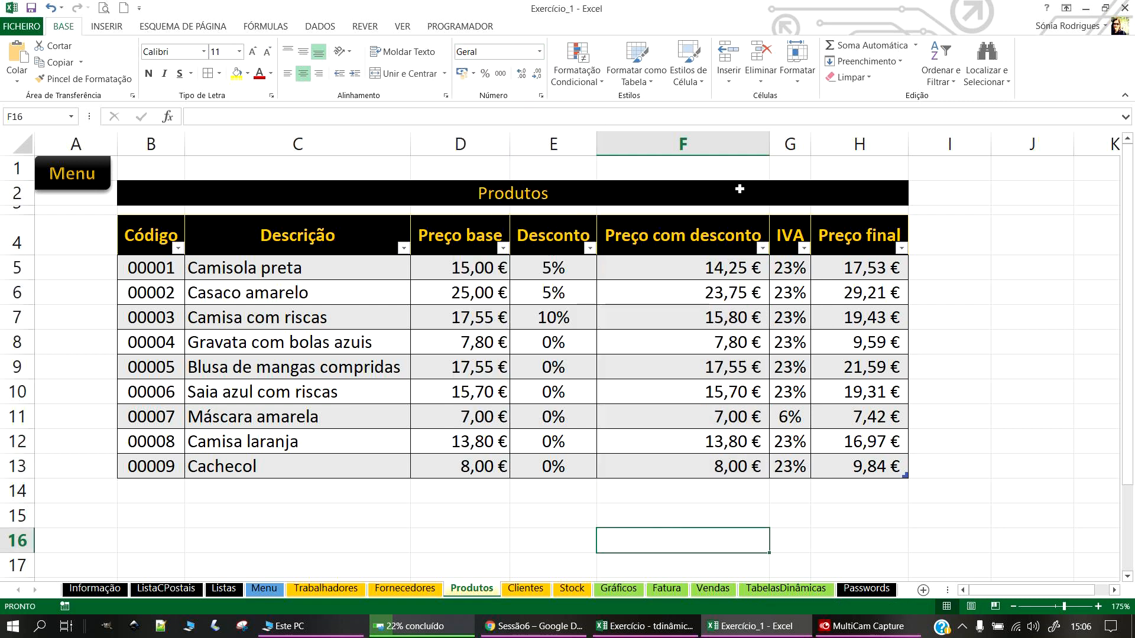
# Step: Autofit, then narrow the Preço com desconto column so its heading wraps
pyautogui.doubleClick(769, 137)
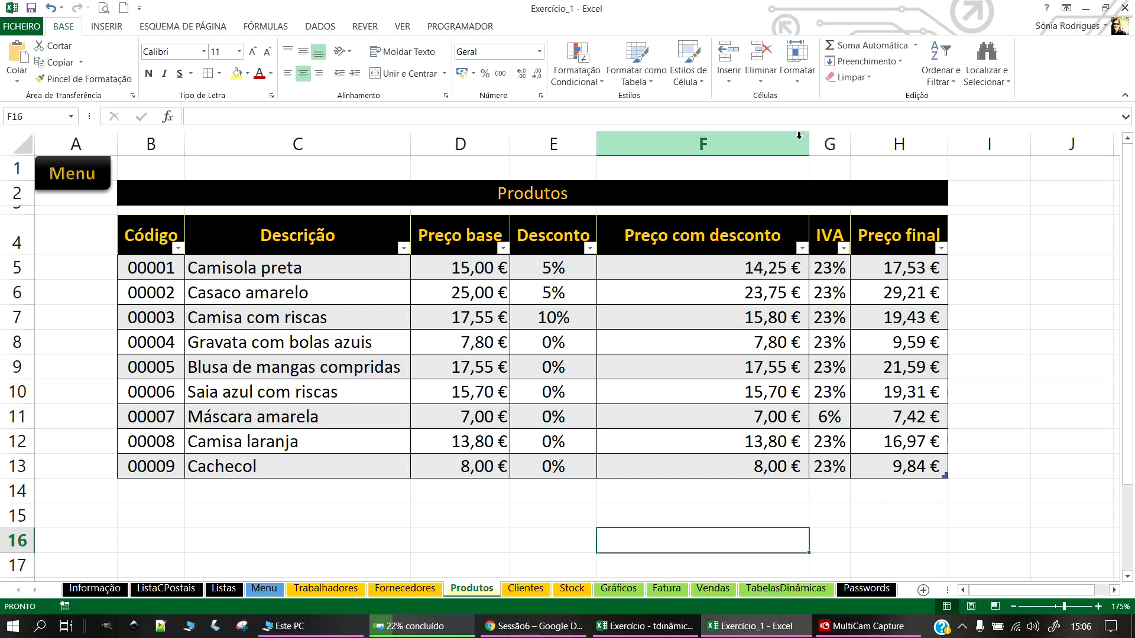
pyautogui.click(799, 140)
pyautogui.moveTo(809, 145); pyautogui.dragTo(732, 152)
pyautogui.click(491, 518)
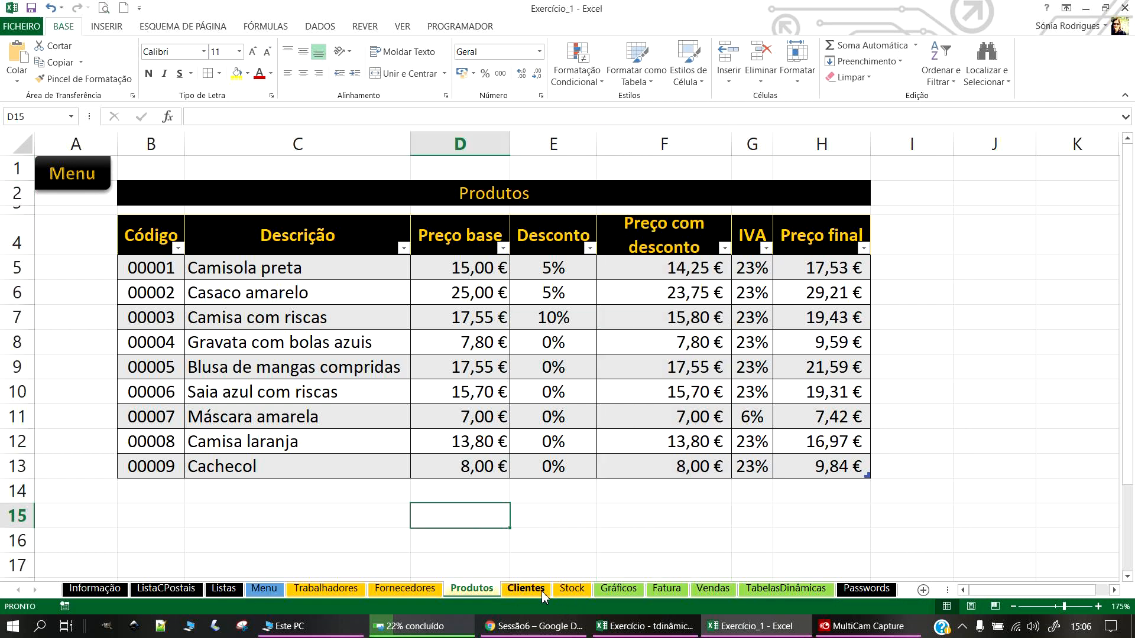
# Step: On the Stock sheet, pick code 00009 in B14 and enter 10 units
pyautogui.click(98, 183)
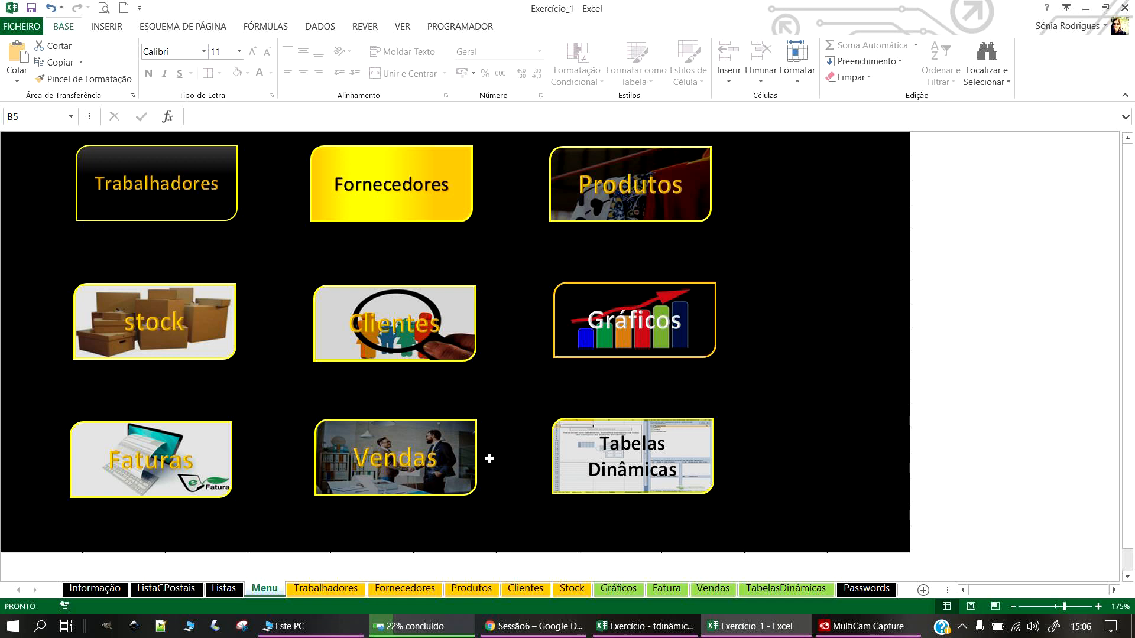
pyautogui.click(175, 320)
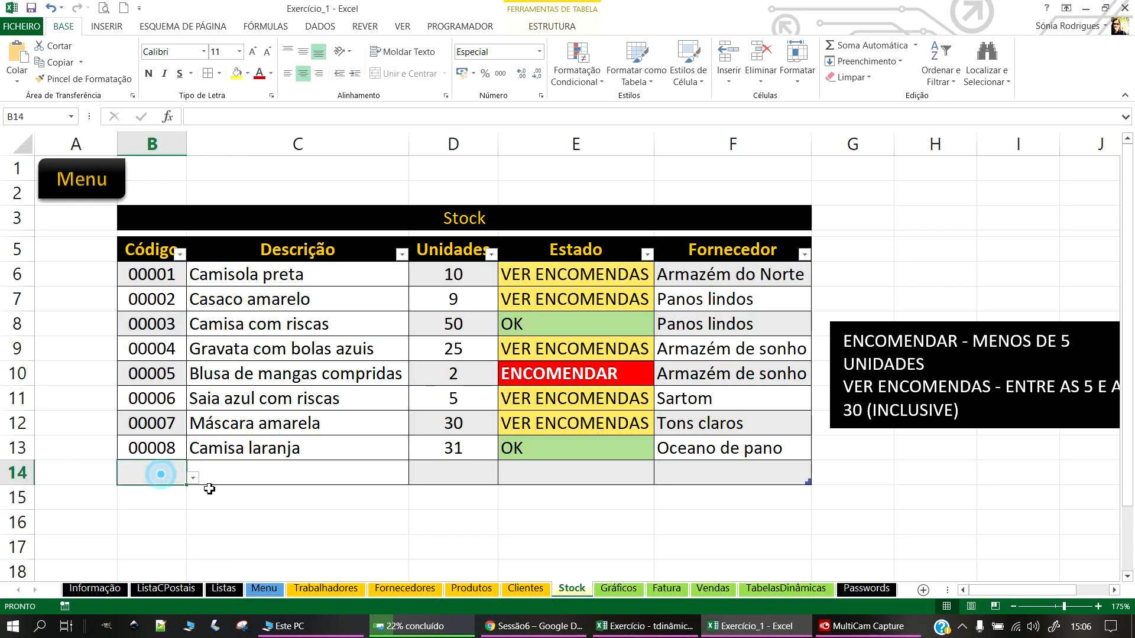
pyautogui.click(193, 478)
pyautogui.scroll(-1, 190, 422)
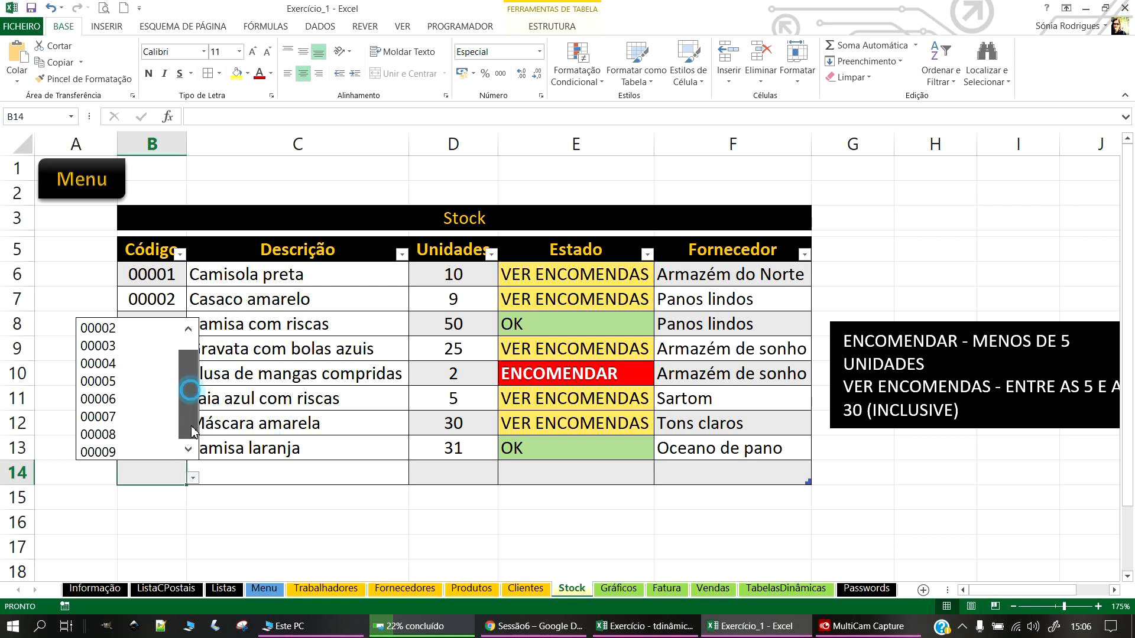
pyautogui.click(102, 452)
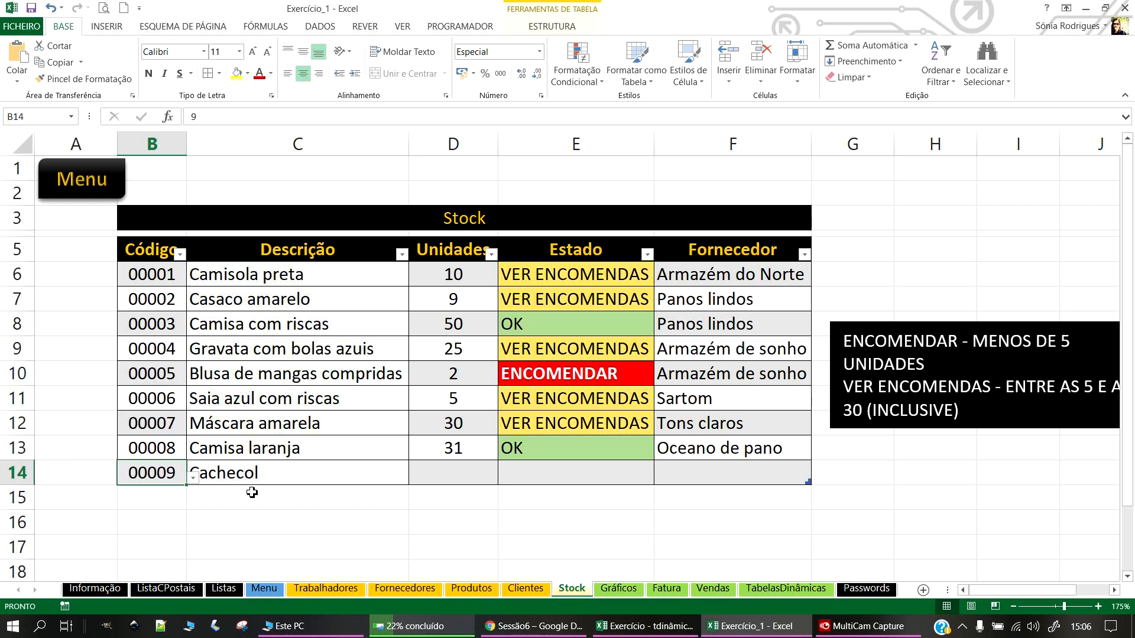
pyautogui.click(450, 468)
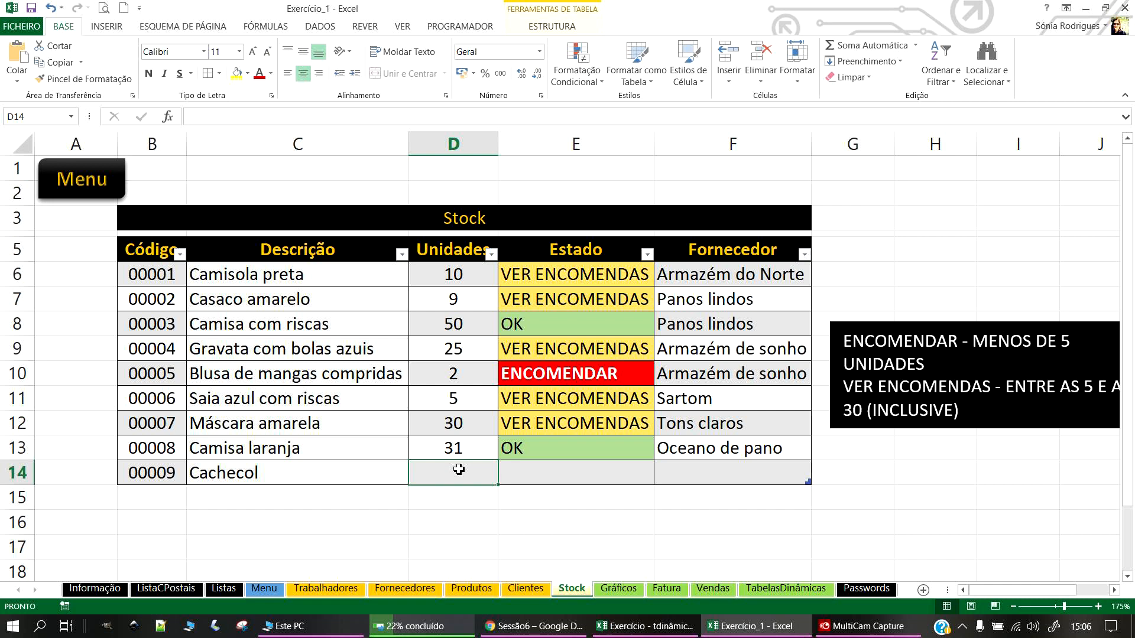
pyautogui.write('10')
pyautogui.press('Return')
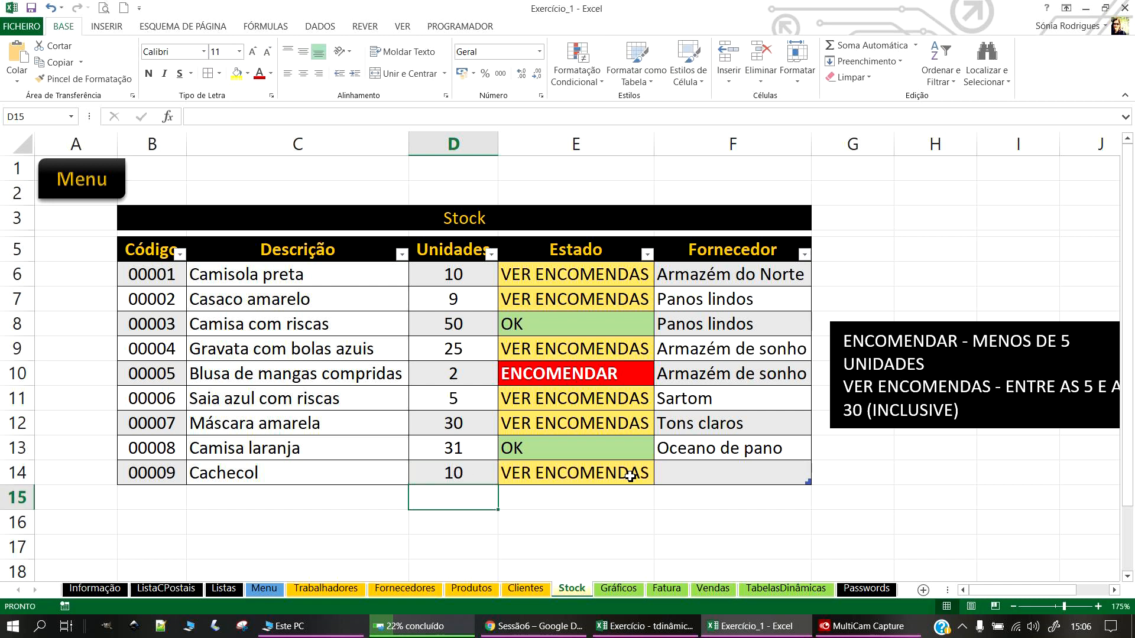
# Step: Choose Loucas cores as Cachecol's supplier and go to the Fornecedores sheet
pyautogui.click(735, 477)
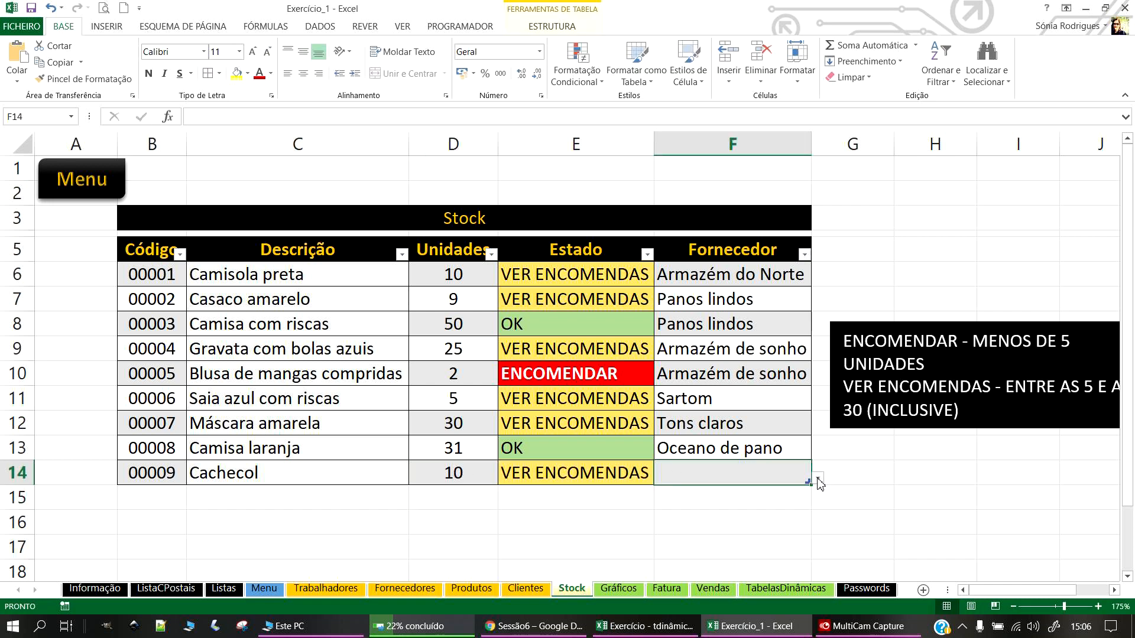
pyautogui.click(819, 479)
pyautogui.scroll(-1, 768, 402)
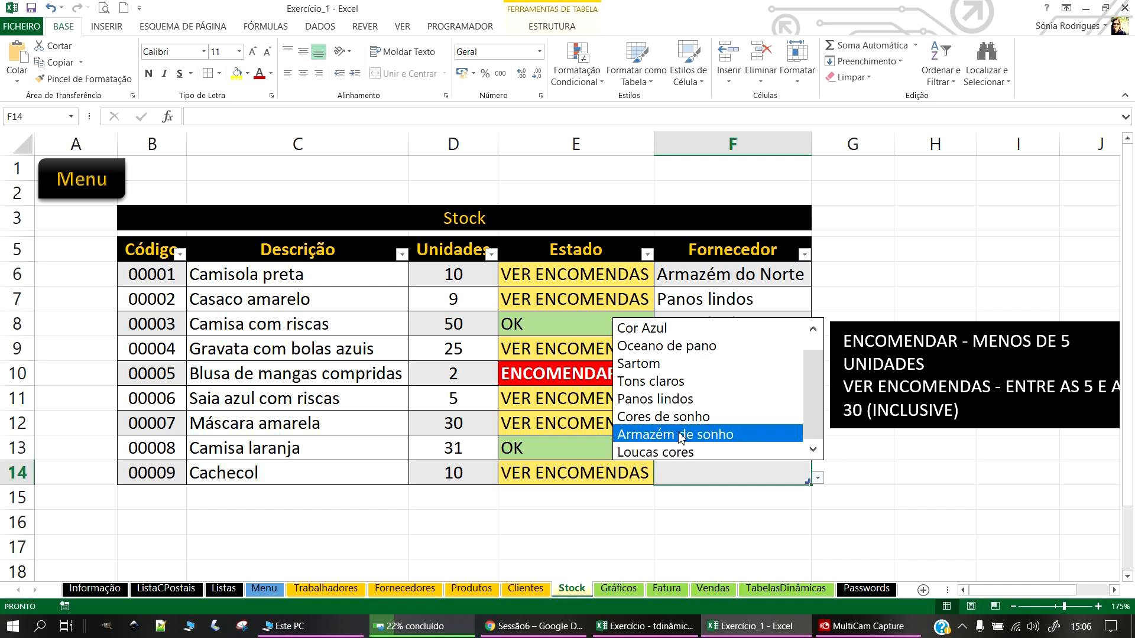
pyautogui.click(662, 452)
pyautogui.click(708, 506)
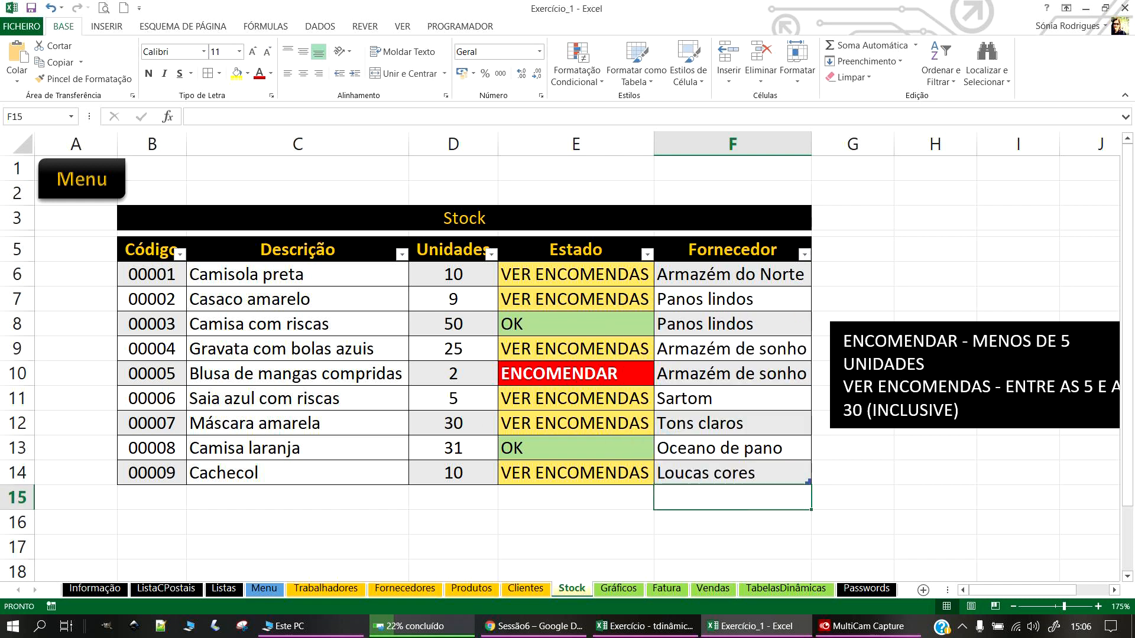
pyautogui.click(404, 589)
# Step: Copy the ListaFornecedores name (=Tabela3[Nome]) from the Name Manager without changing it
pyautogui.moveTo(255, 253); pyautogui.dragTo(261, 440)
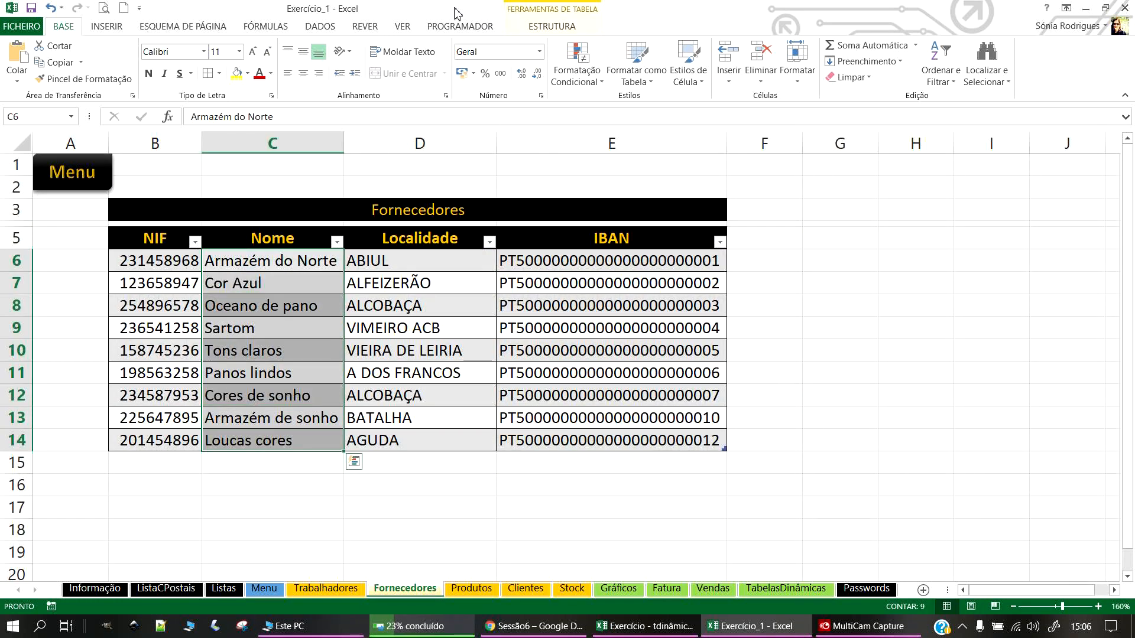
pyautogui.click(276, 27)
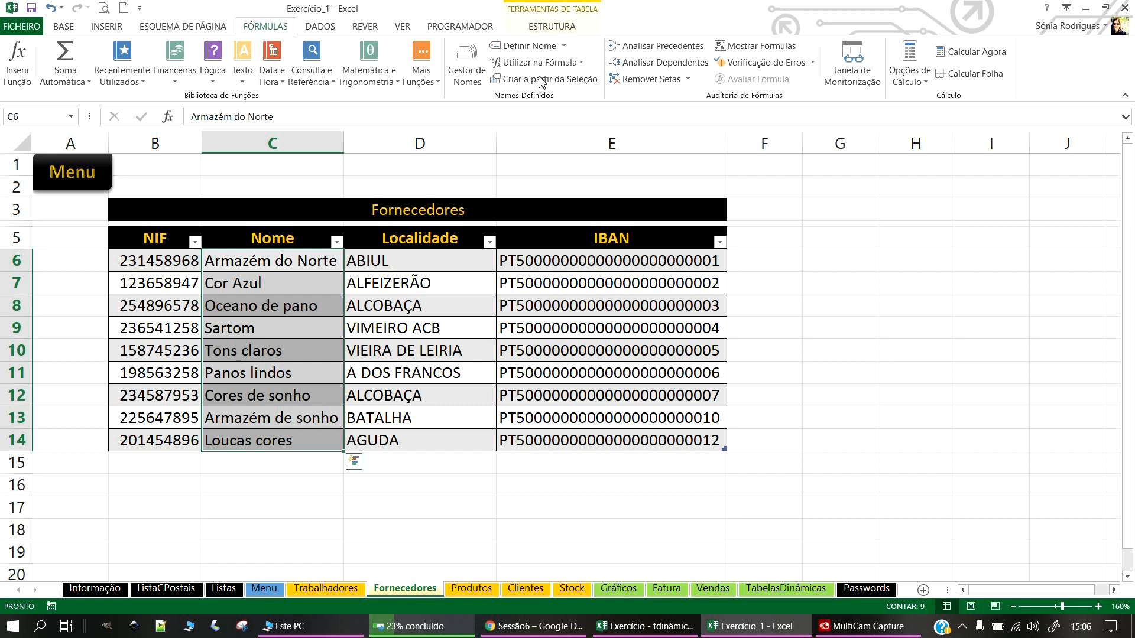
pyautogui.click(467, 65)
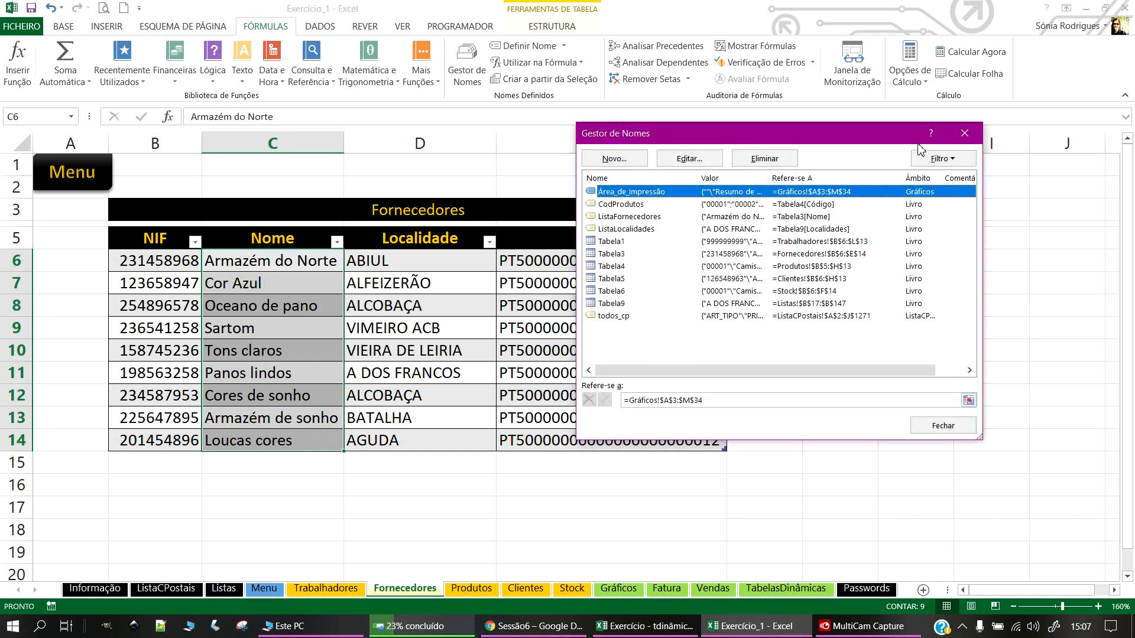
pyautogui.click(637, 216)
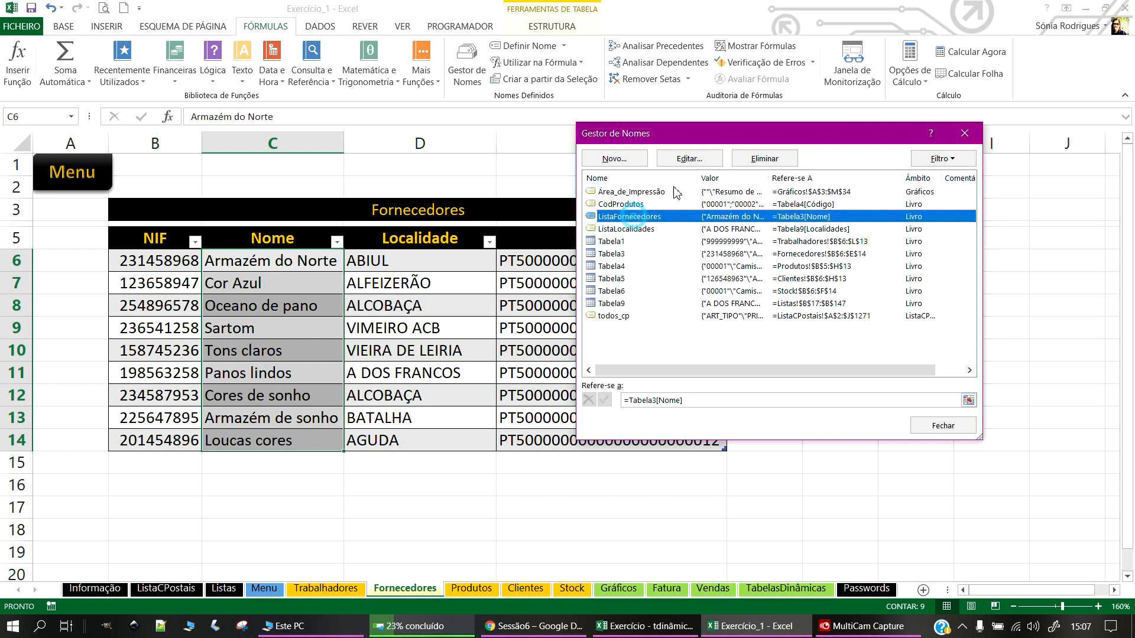
pyautogui.click(697, 160)
pyautogui.rightClick(742, 231)
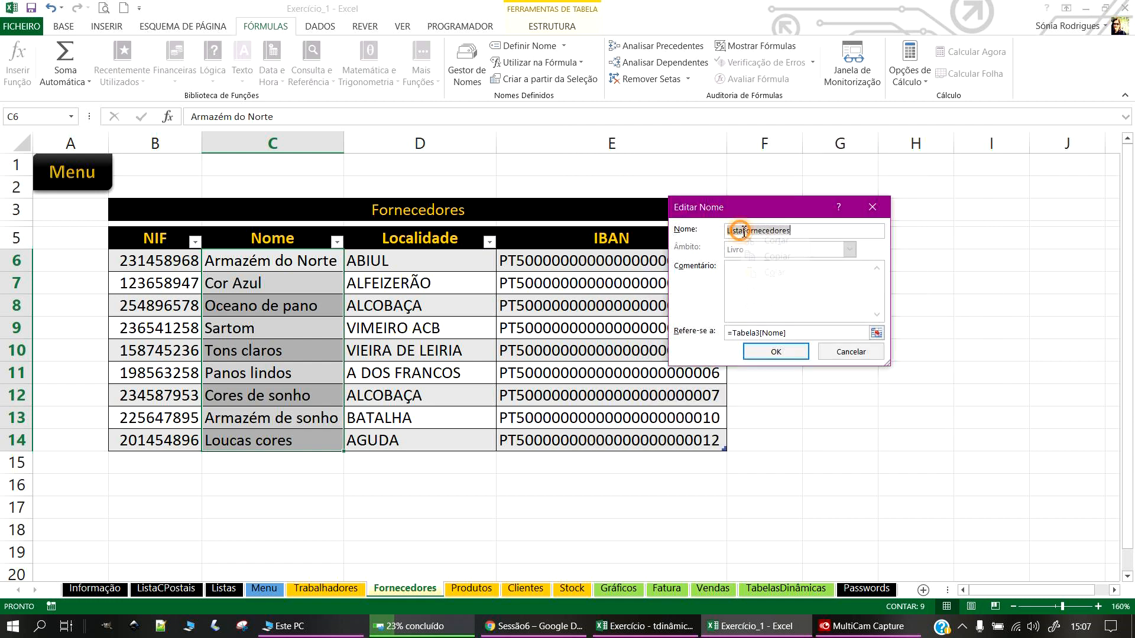
pyautogui.click(786, 255)
pyautogui.click(844, 349)
pyautogui.click(944, 428)
# Step: Return to the Stock sheet and select the Fornecedor cells F6:F14
pyautogui.click(420, 546)
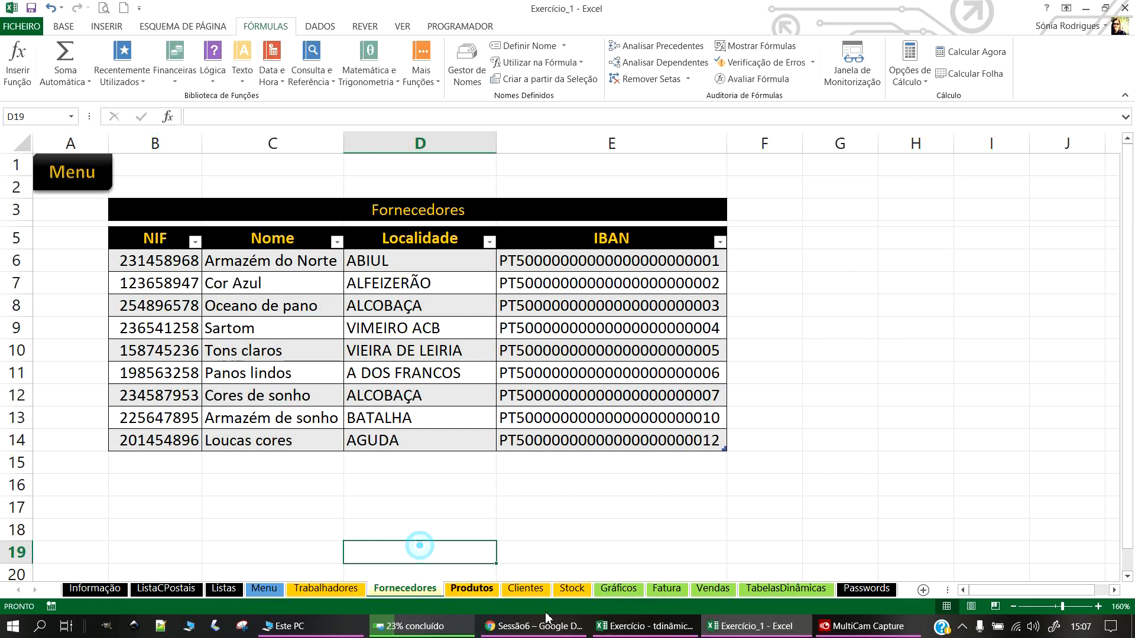
pyautogui.click(572, 589)
pyautogui.moveTo(708, 273); pyautogui.dragTo(729, 470)
pyautogui.click(58, 27)
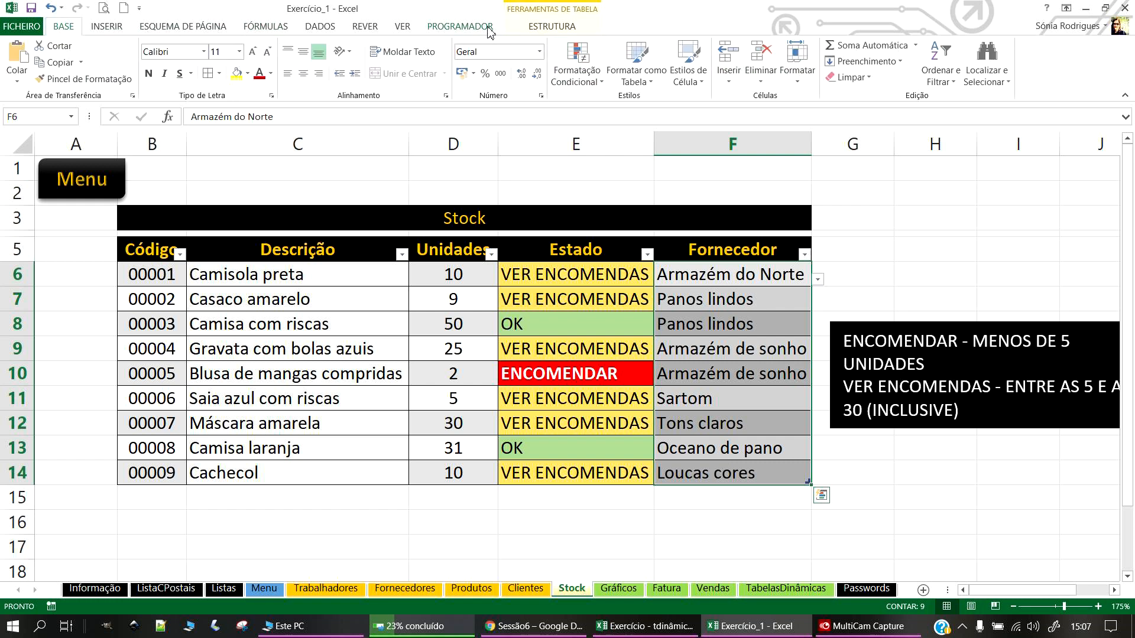
# Step: Clear all existing data validation from the Fornecedor cells F6:F14
pyautogui.click(320, 26)
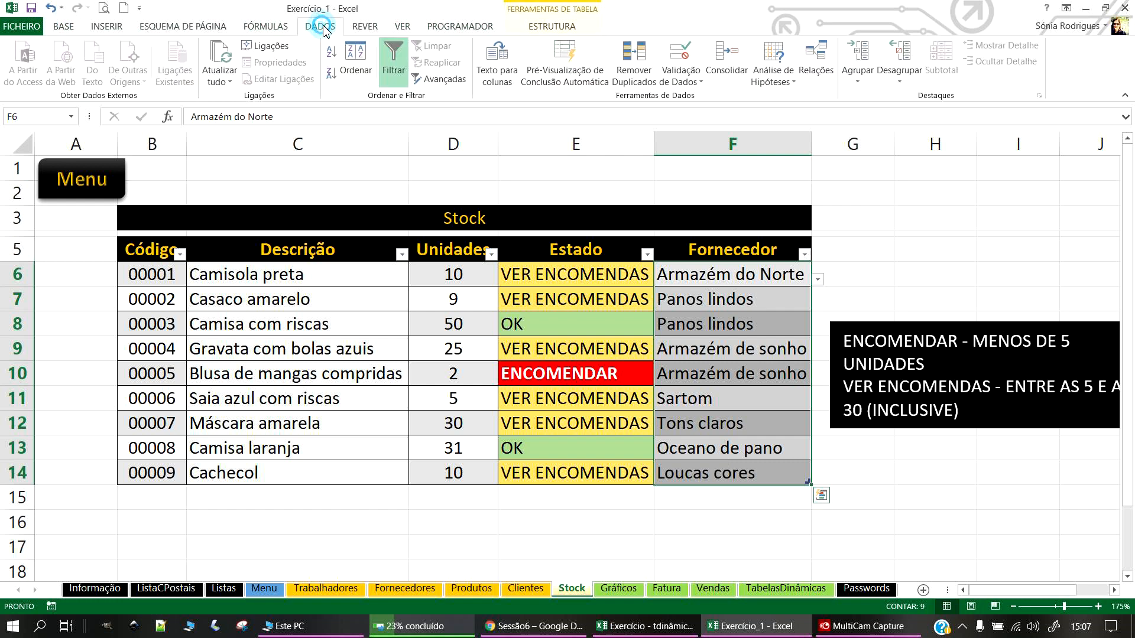
pyautogui.click(680, 81)
pyautogui.click(705, 98)
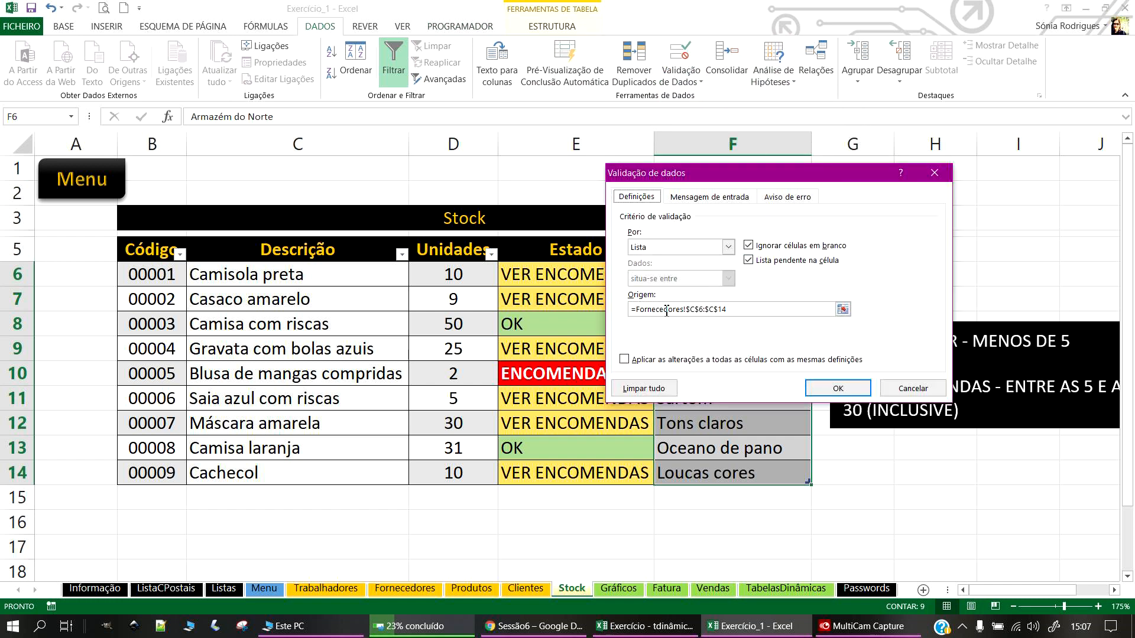
pyautogui.click(644, 388)
pyautogui.click(811, 394)
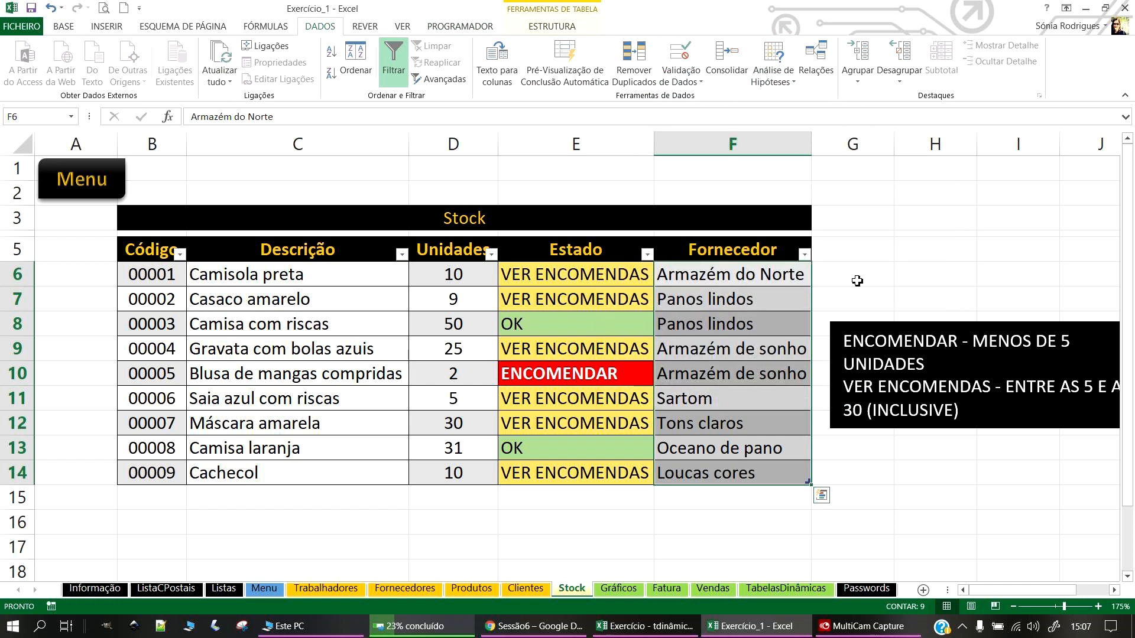
# Step: Give the Fornecedor cells a List dropdown with source =ListaFornecedores
pyautogui.click(686, 83)
pyautogui.click(715, 99)
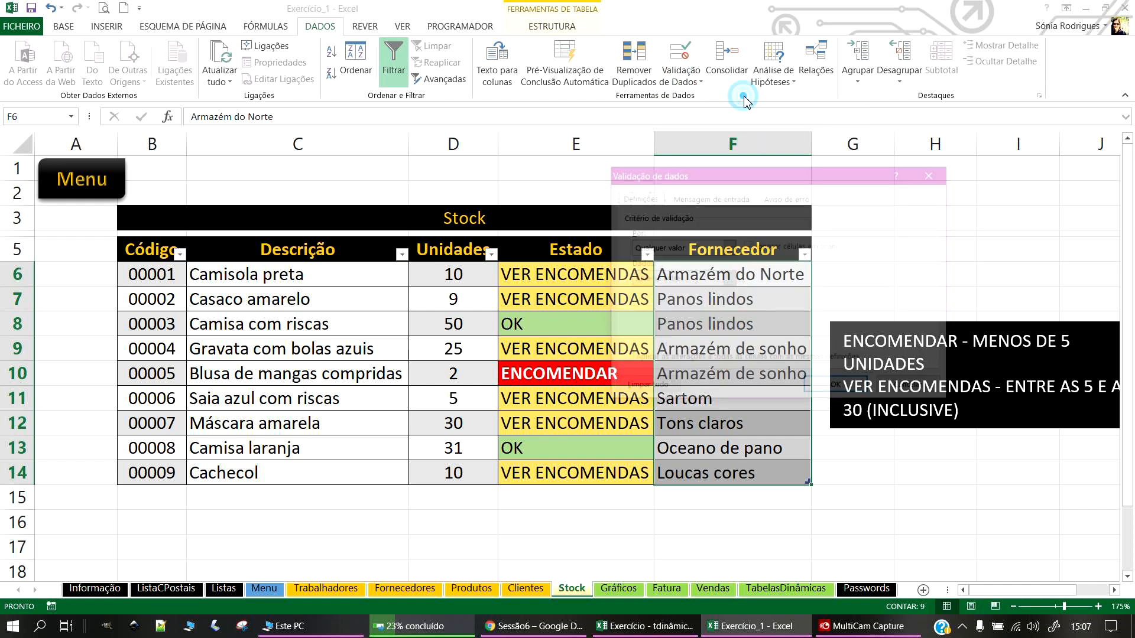
pyautogui.click(684, 251)
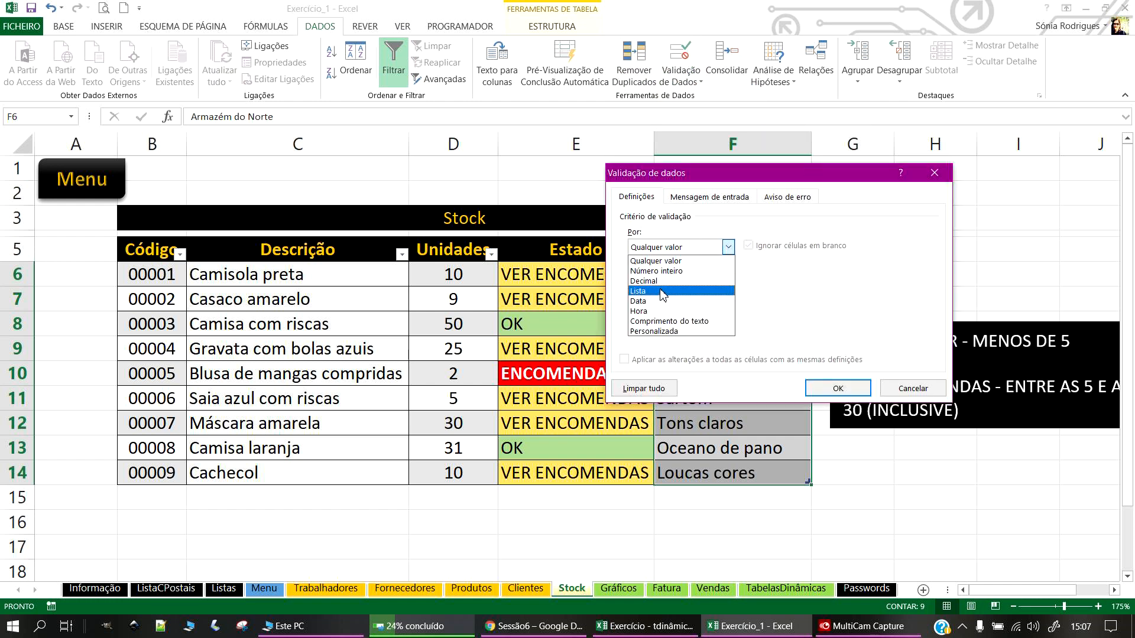
pyautogui.click(680, 289)
pyautogui.click(691, 308)
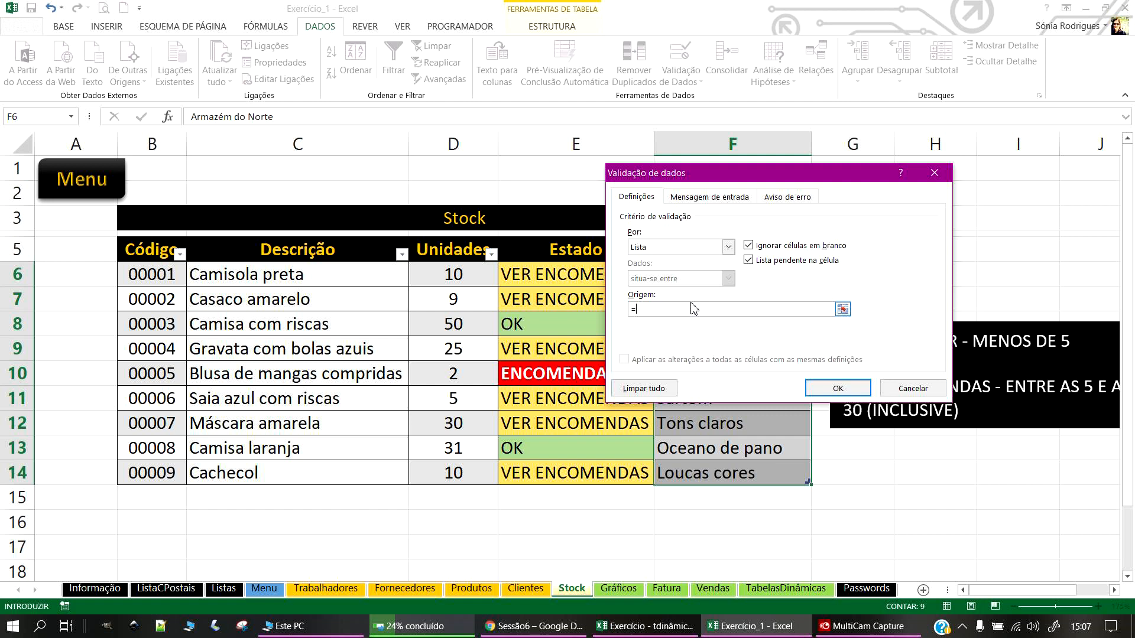
pyautogui.click(834, 390)
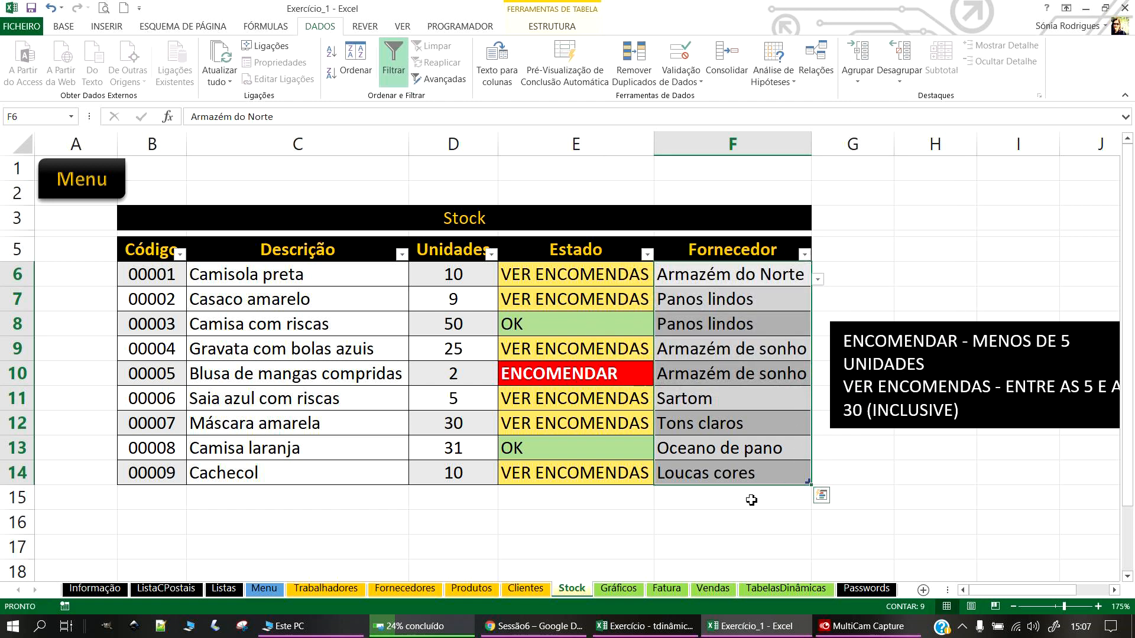
# Step: Set the Casaco amarelo supplier in F7 to Loucas cores
pyautogui.click(747, 329)
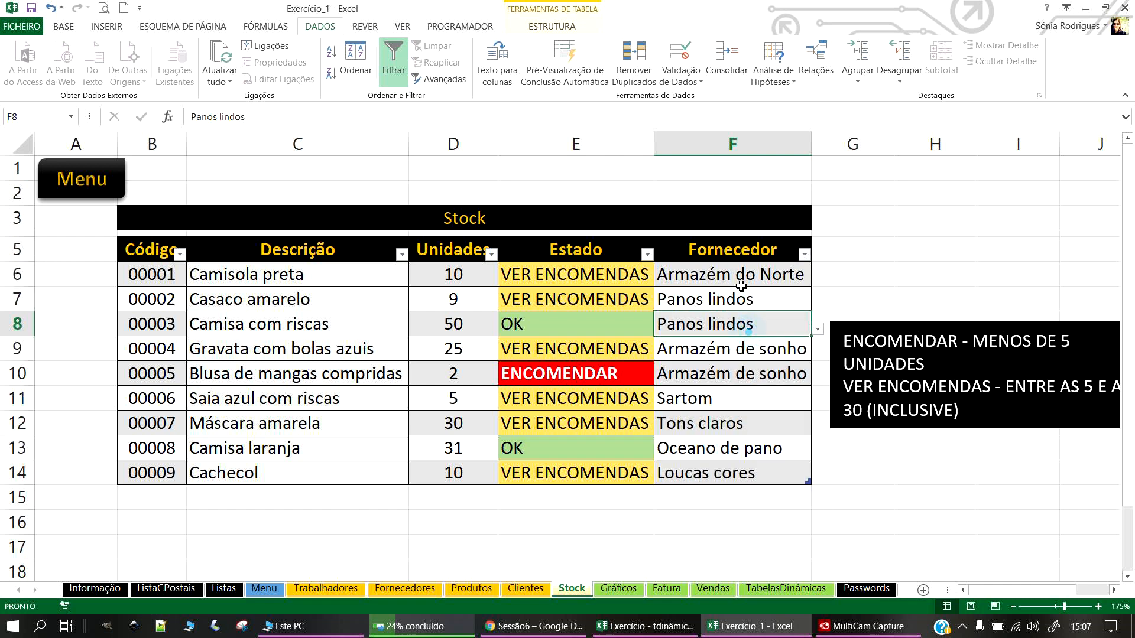
pyautogui.click(744, 280)
pyautogui.click(741, 297)
pyautogui.click(816, 308)
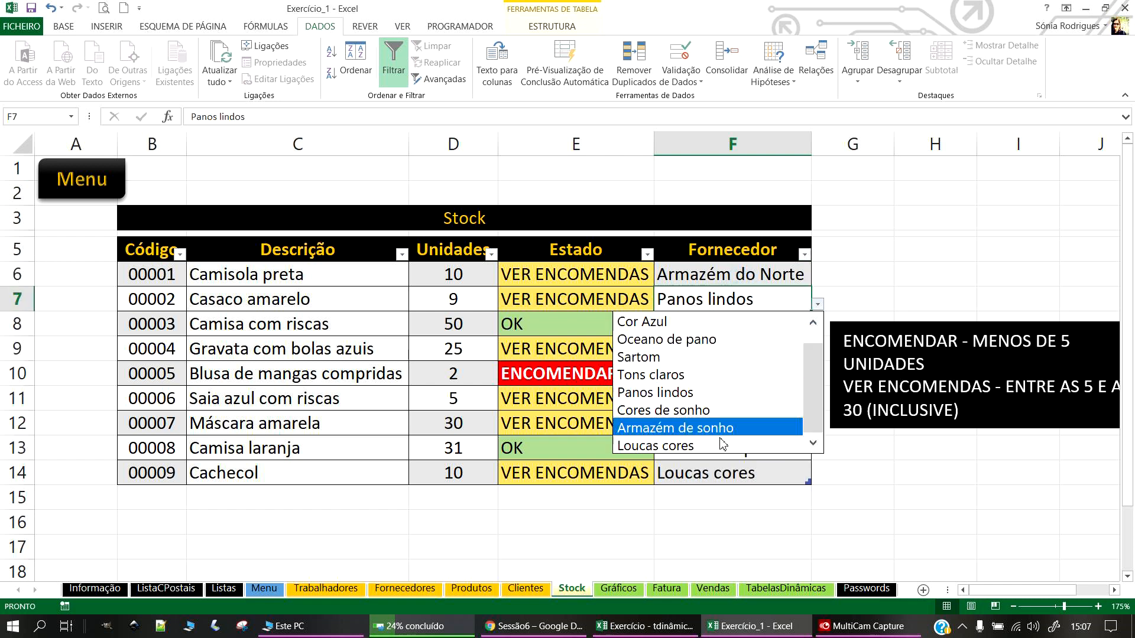
pyautogui.click(725, 447)
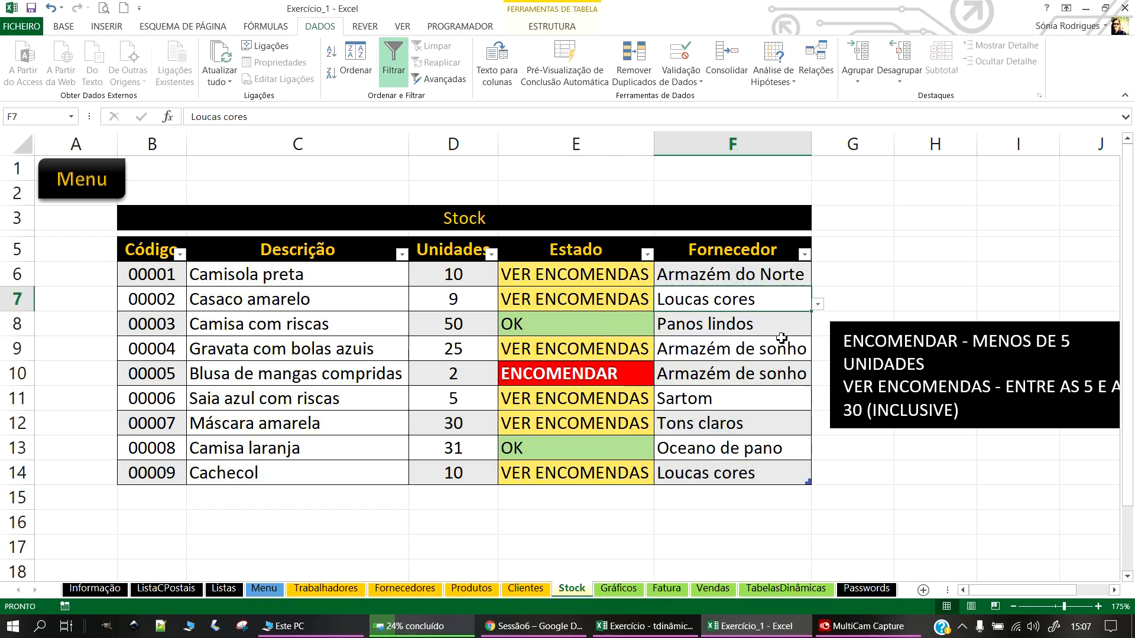
pyautogui.click(763, 480)
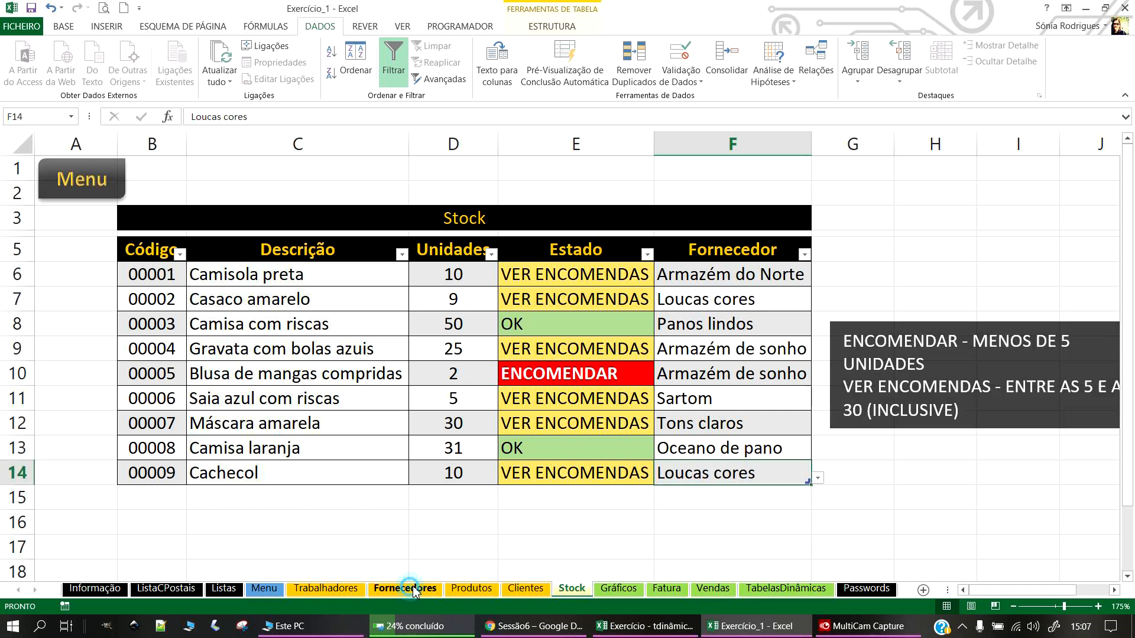
# Step: On the Fornecedores sheet, enter NIF 124589 in new row B15
pyautogui.click(407, 588)
pyautogui.click(152, 463)
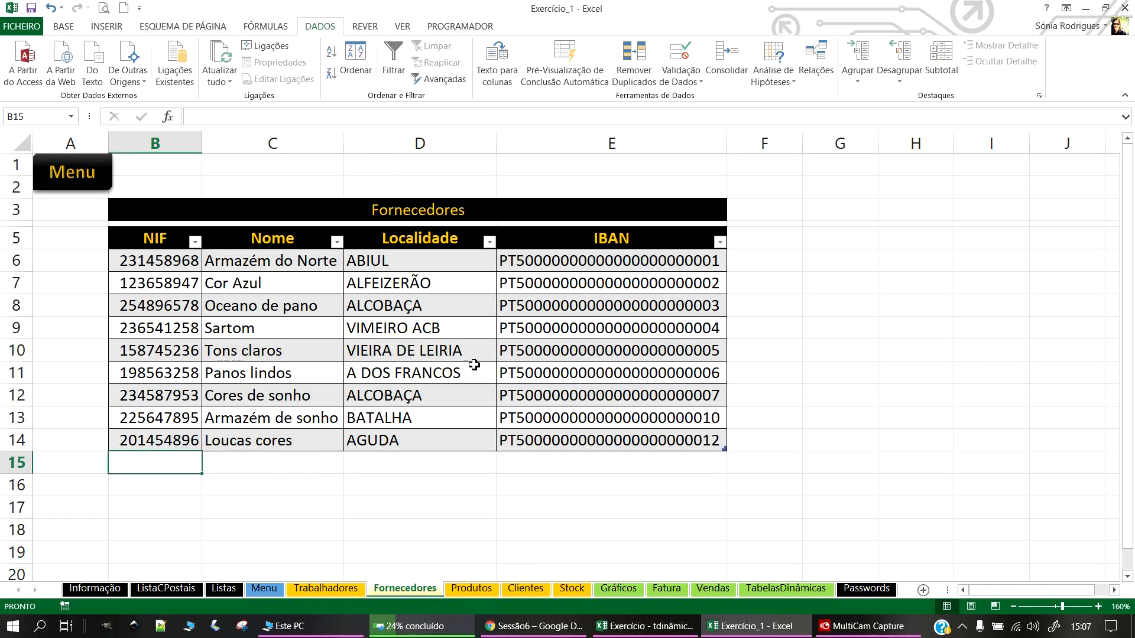
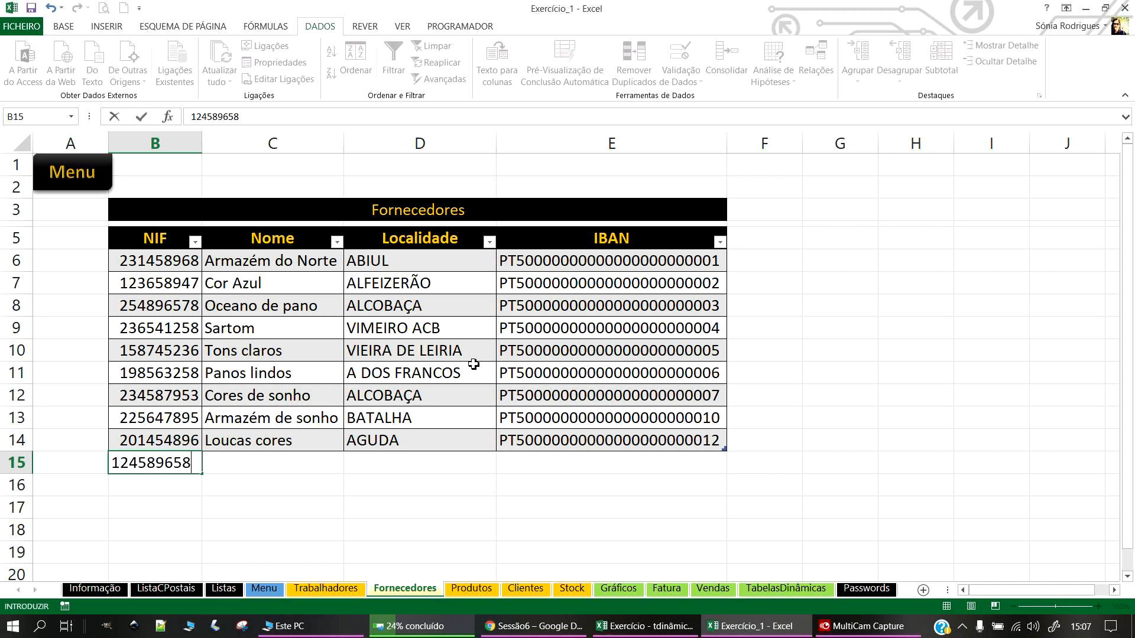
pyautogui.press('Return')
# Step: Enter the name Império dos Tecidos and locality ALCOBAÇA for the new supplier
pyautogui.click(293, 478)
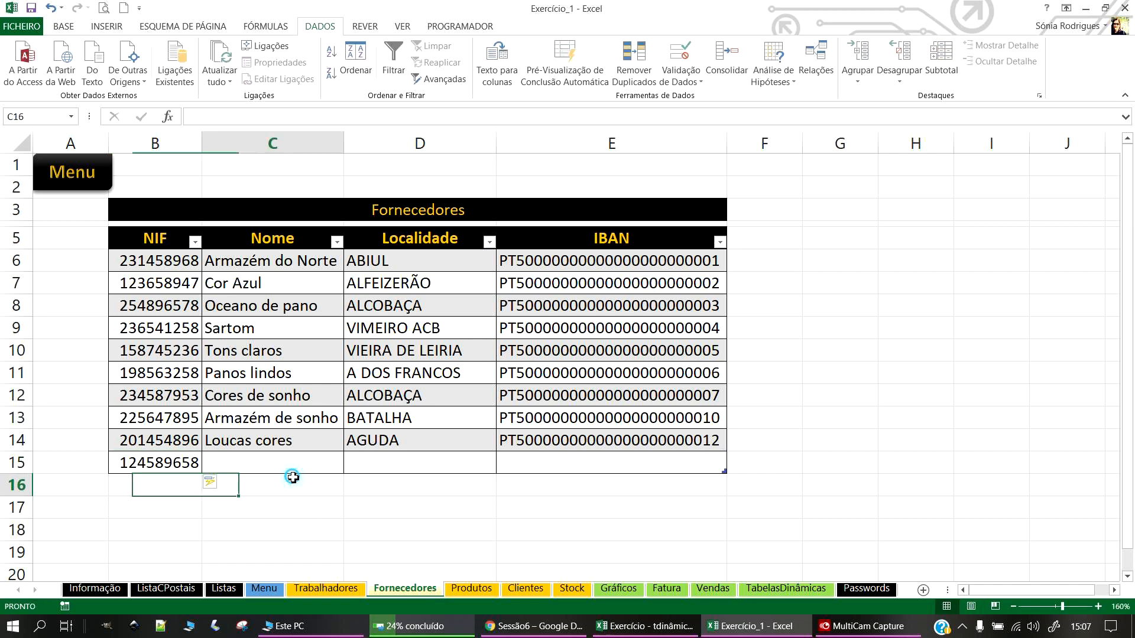
pyautogui.click(297, 460)
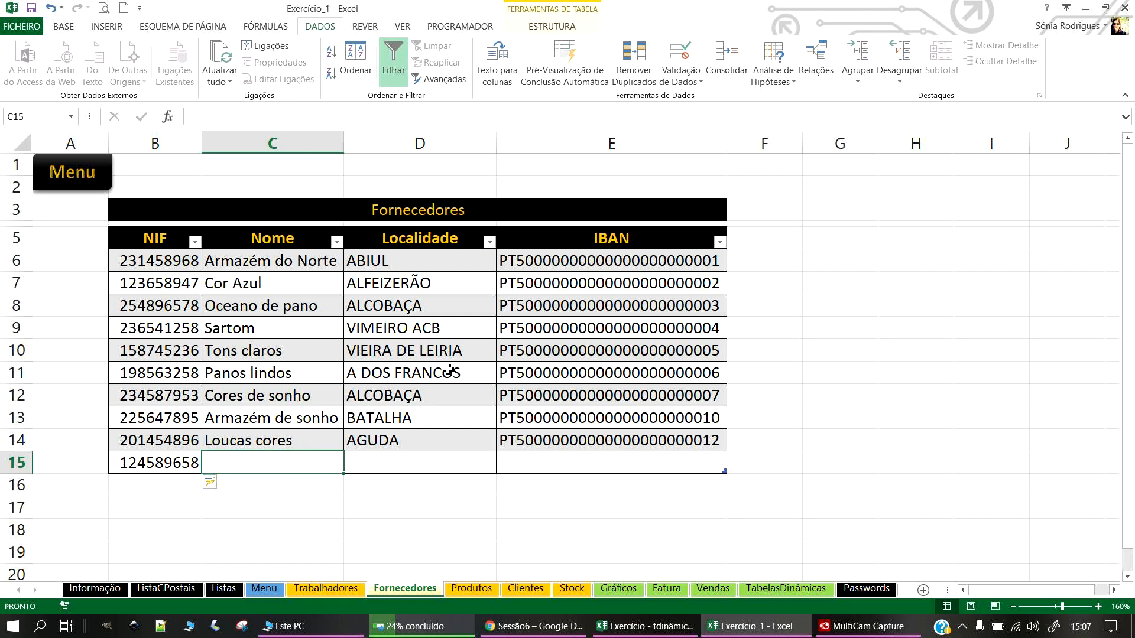
pyautogui.hotkey('alt', 'Tab')
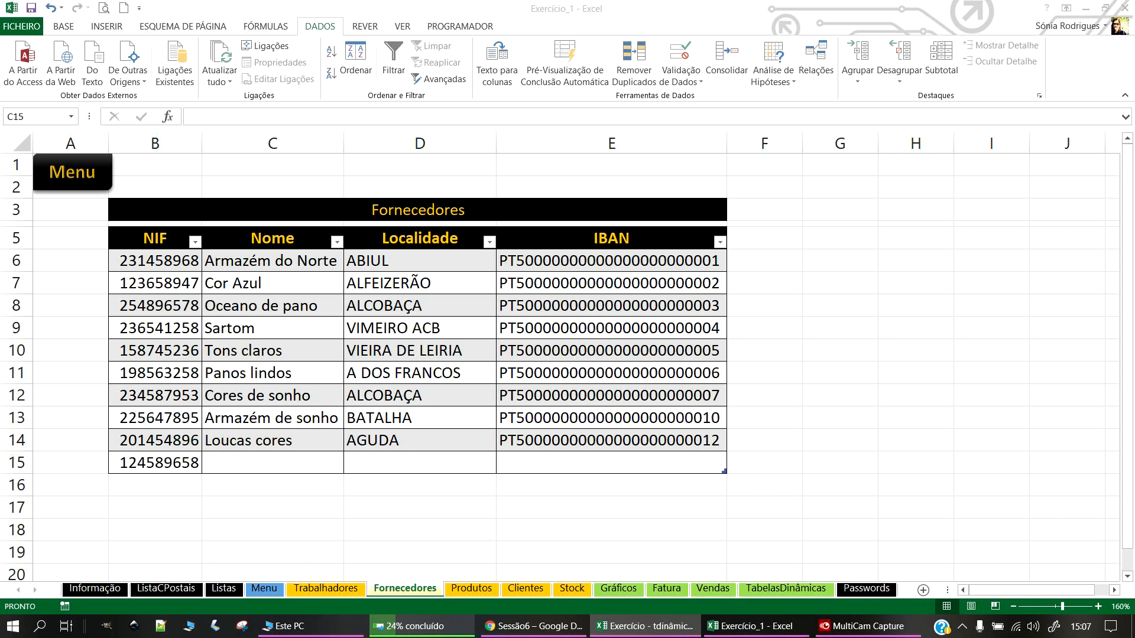
pyautogui.click(279, 464)
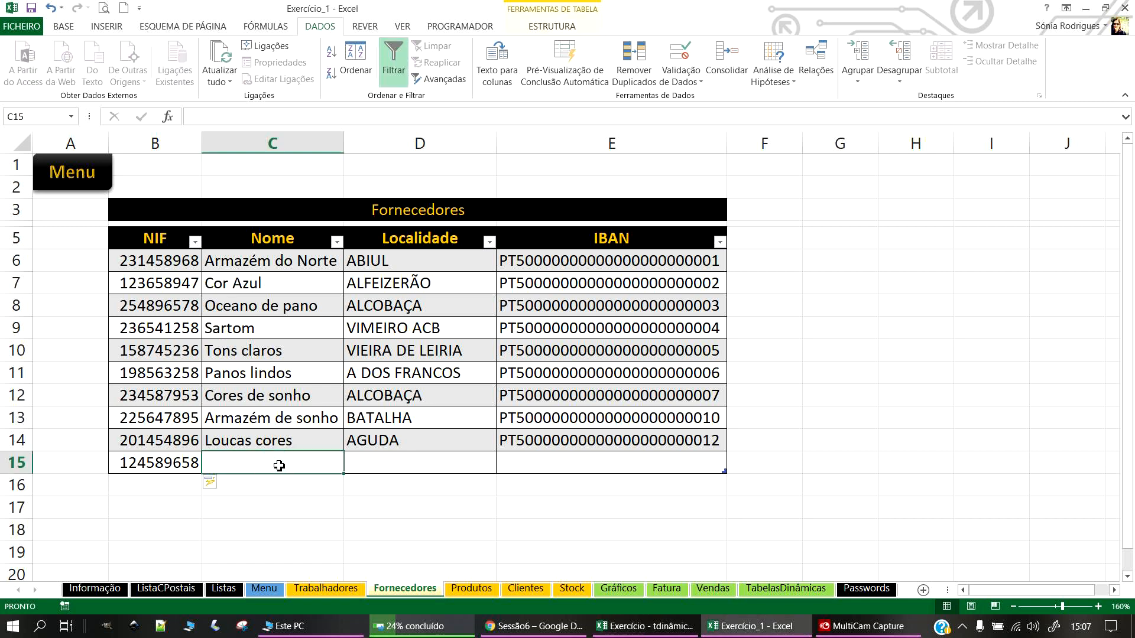
pyautogui.write('Império dos Tecidos')
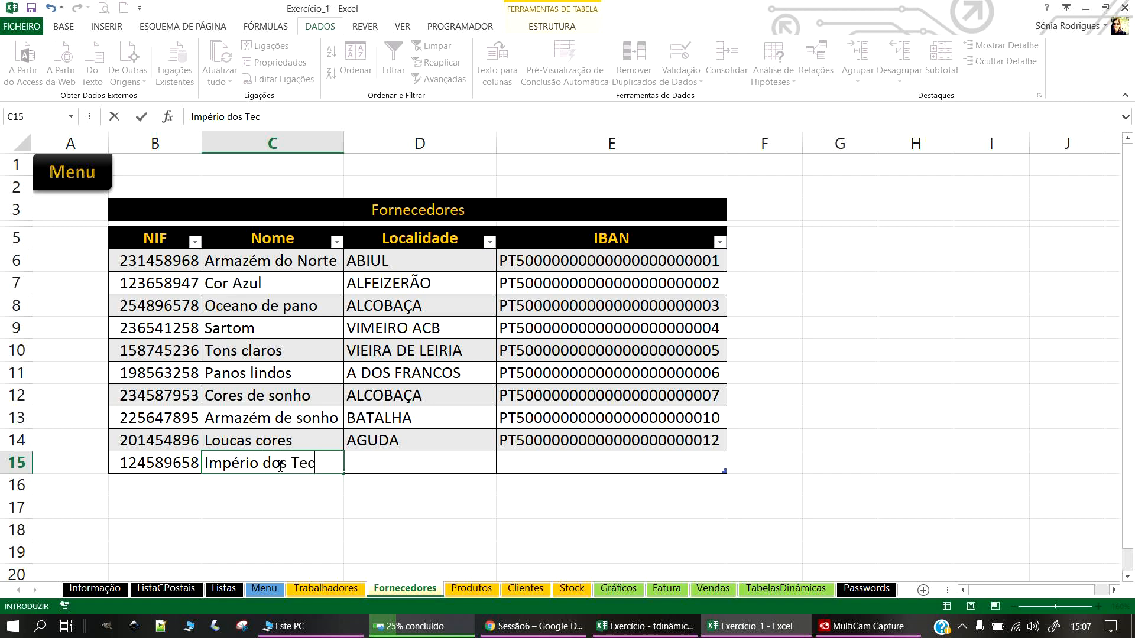
pyautogui.click(387, 460)
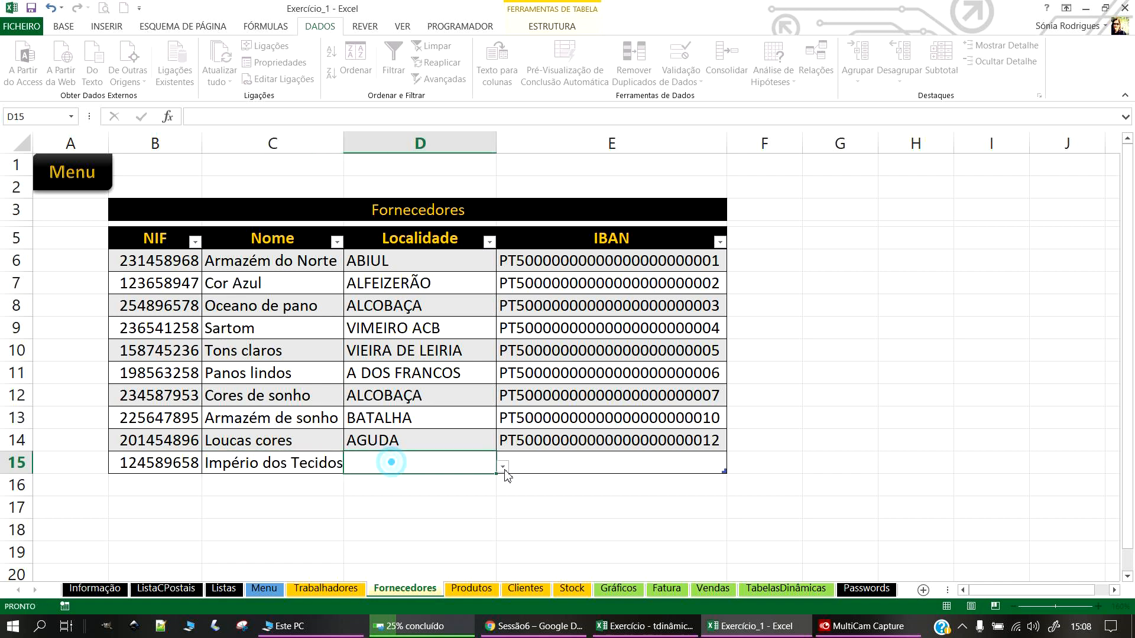
pyautogui.click(502, 467)
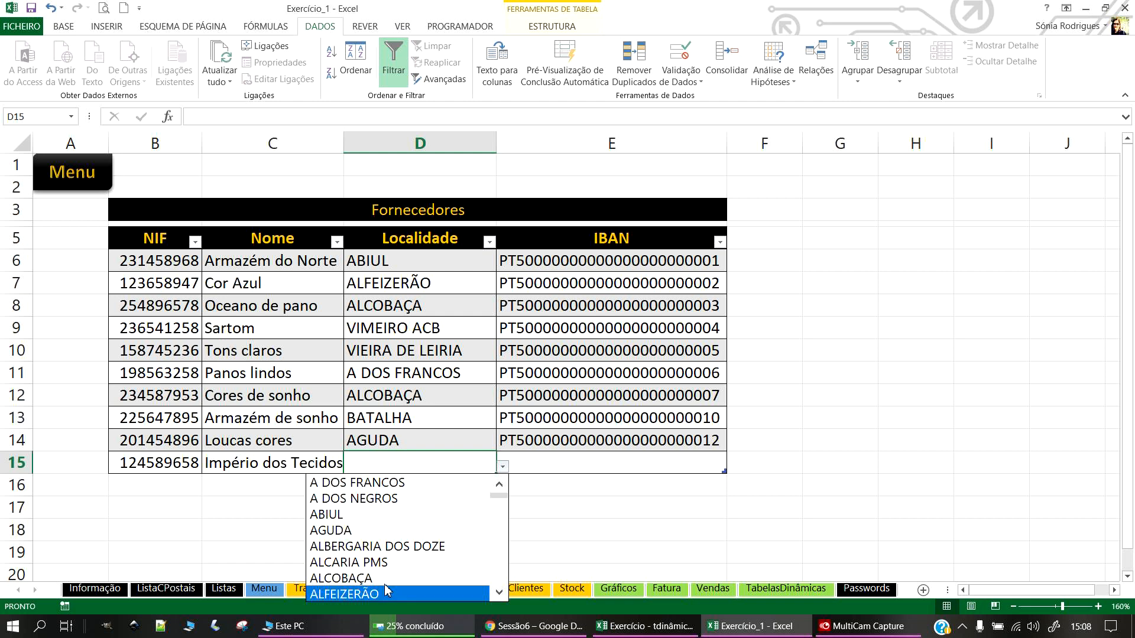
pyautogui.click(387, 579)
# Step: Copy E14's IBAN into E15, change its last digit to 3, and save
pyautogui.click(522, 463)
pyautogui.click(609, 443)
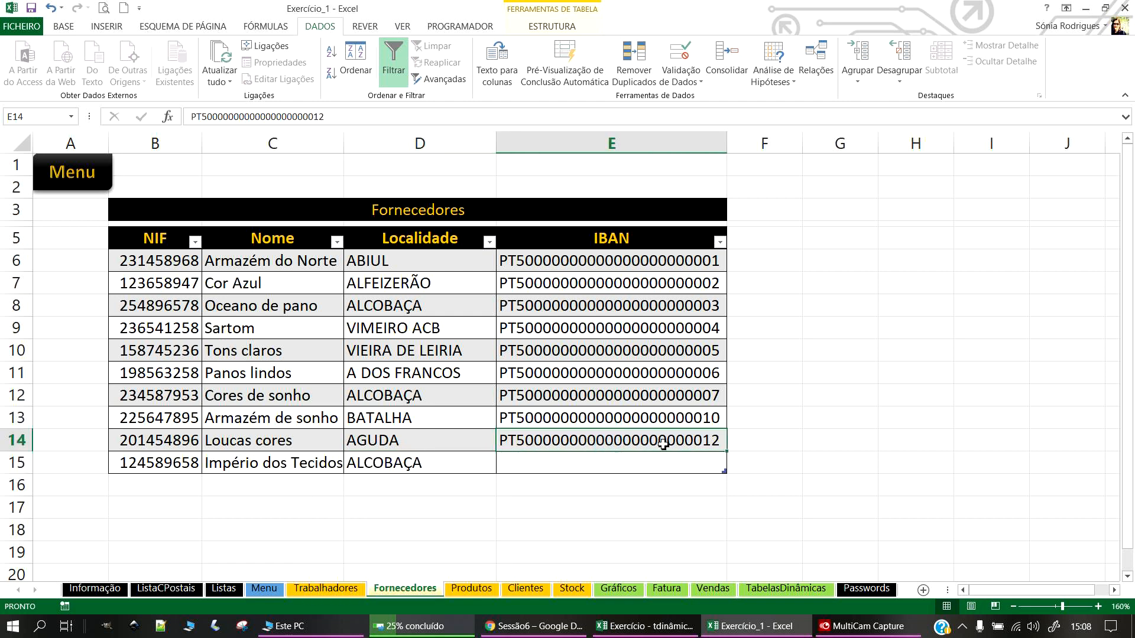
pyautogui.hotkey('ctrl', 'c')
pyautogui.click(615, 467)
pyautogui.hotkey('ctrl', 'v')
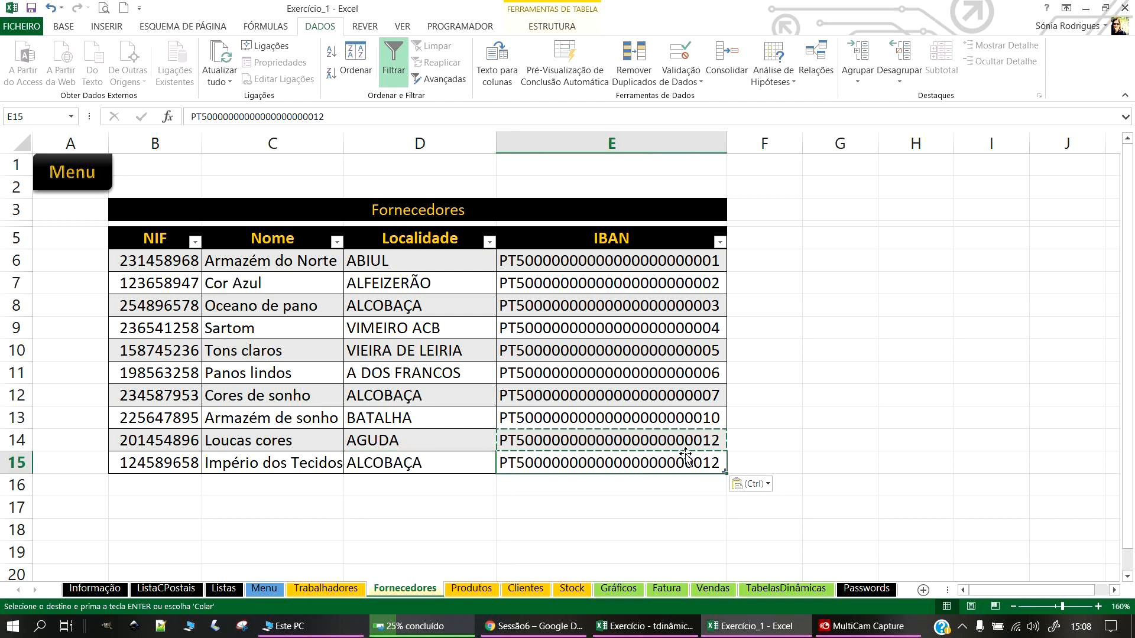
pyautogui.doubleClick(717, 467)
pyautogui.press('BackSpace')
pyautogui.write('3')
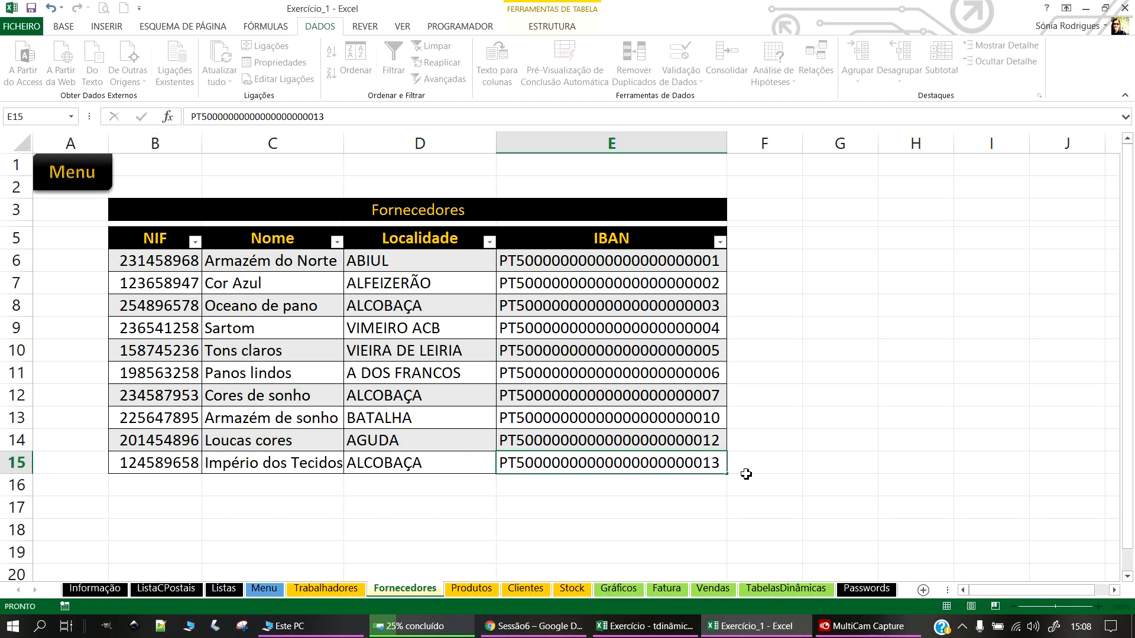
pyautogui.press('Return')
pyautogui.click(31, 8)
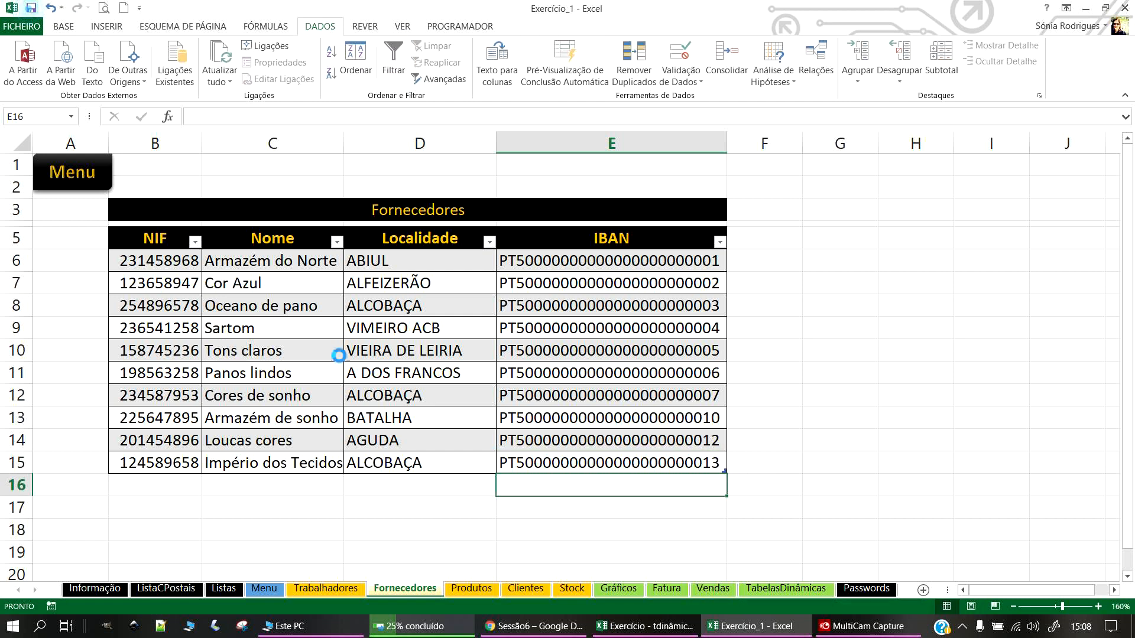
# Step: Sort the Fornecedores table by NIF, smallest to largest
pyautogui.click(195, 243)
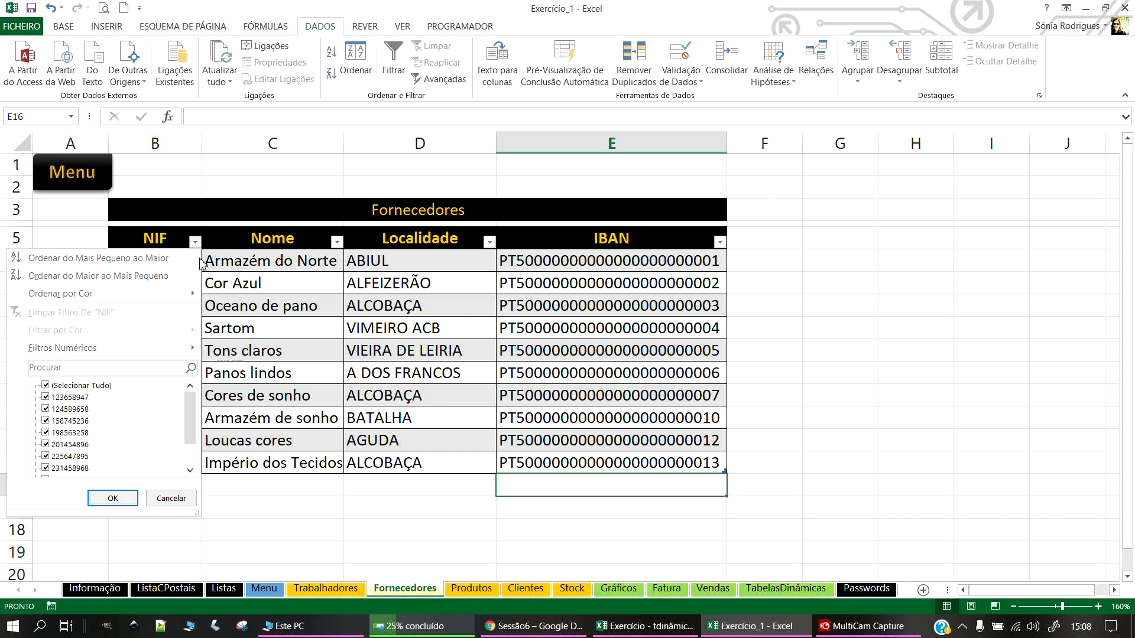
pyautogui.click(111, 258)
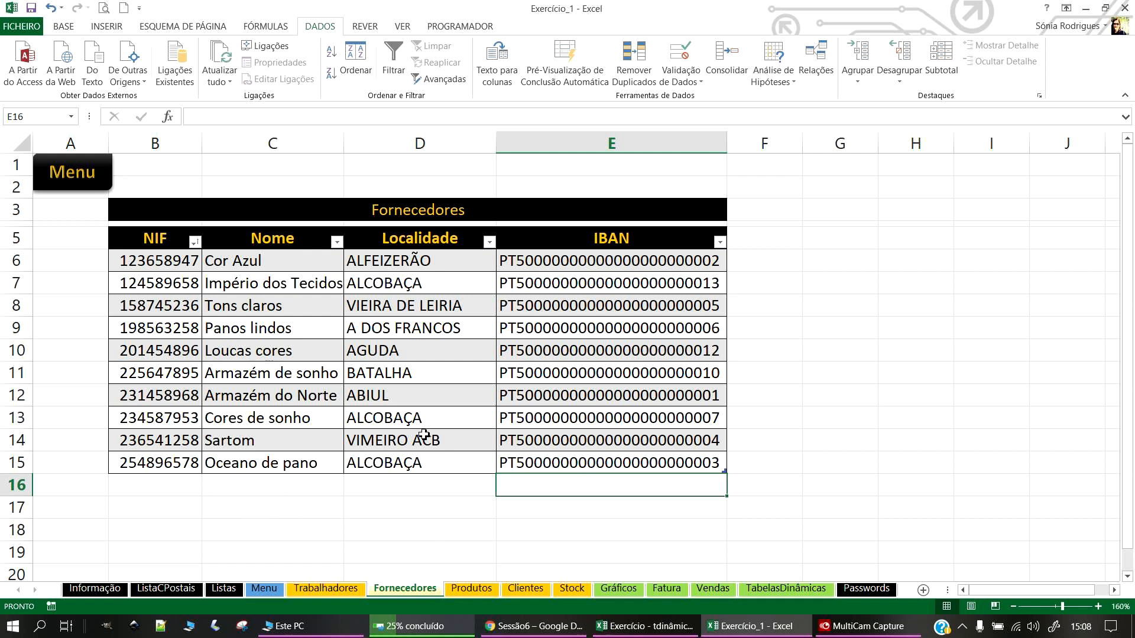
pyautogui.click(74, 173)
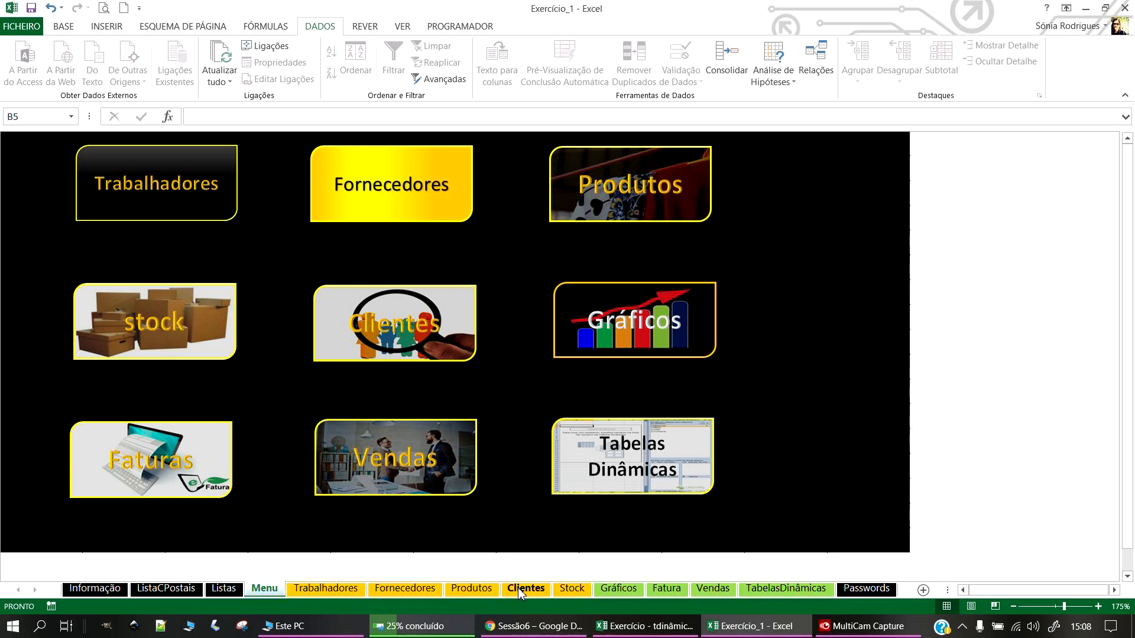
# Step: In Stock, set Cachecol's supplier to Império dos Tecidos, autofit column F, and save
pyautogui.click(150, 319)
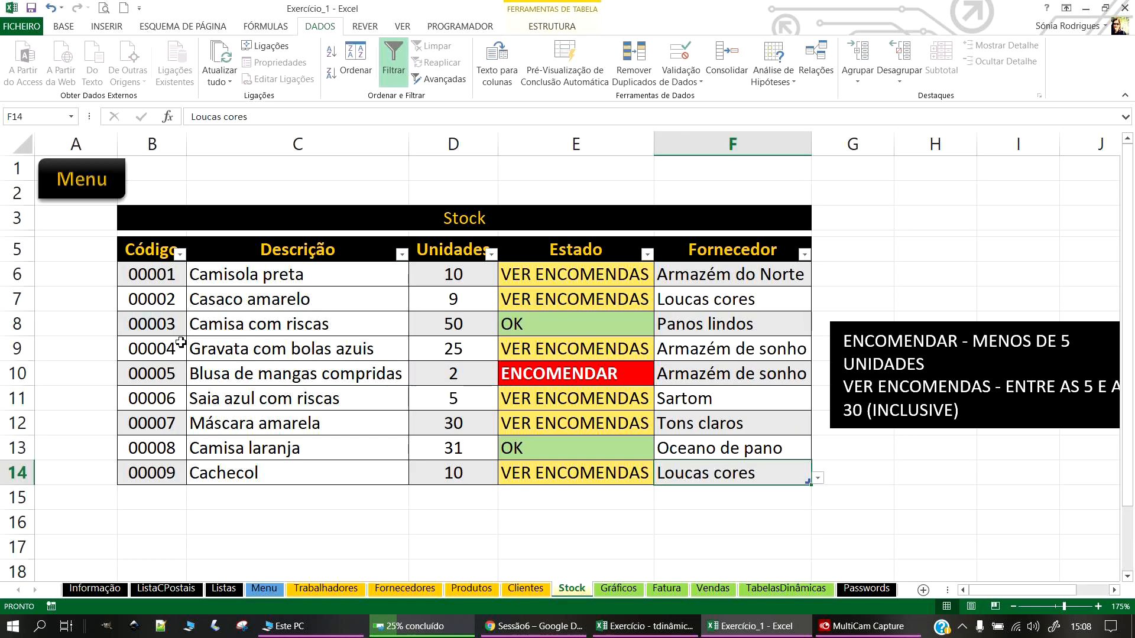
pyautogui.click(817, 479)
pyautogui.moveTo(817, 399); pyautogui.dragTo(807, 342)
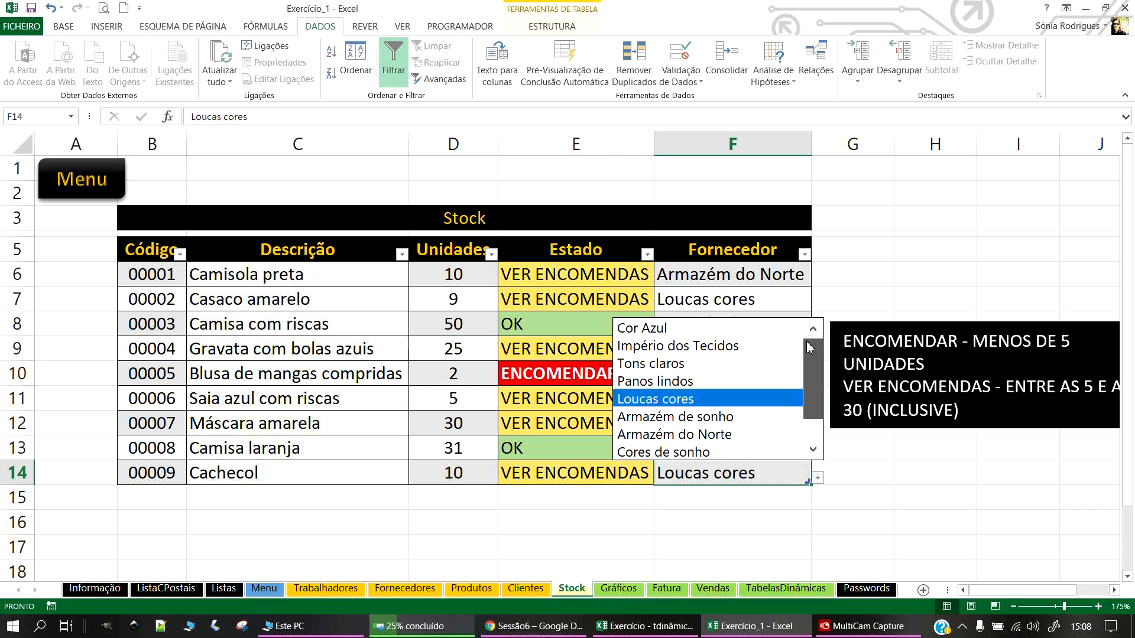
pyautogui.click(692, 346)
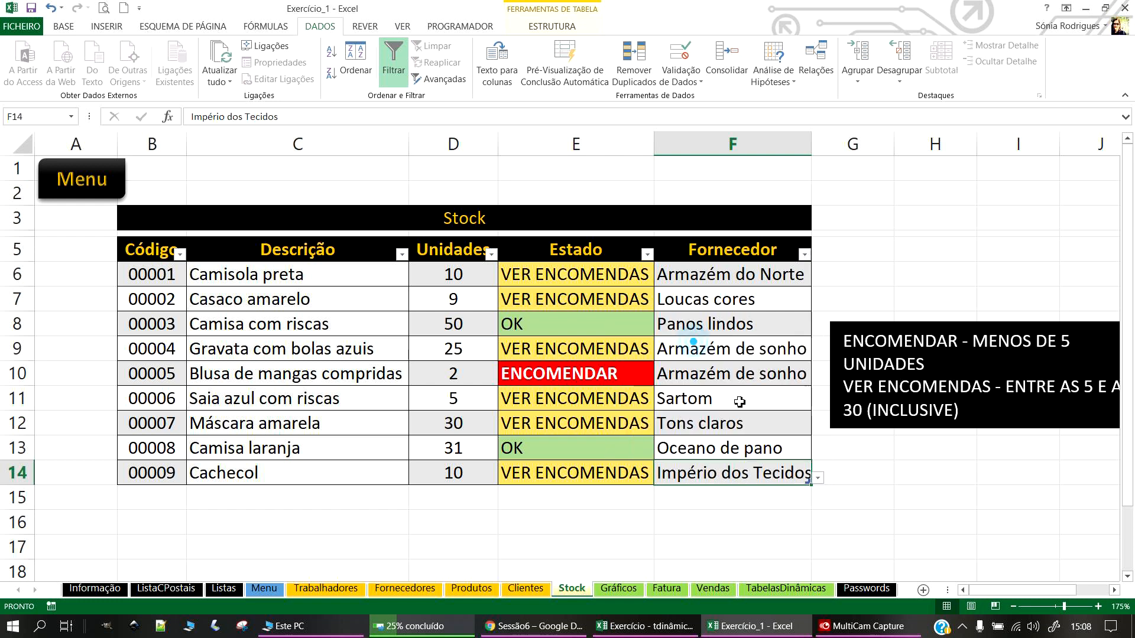
pyautogui.doubleClick(811, 144)
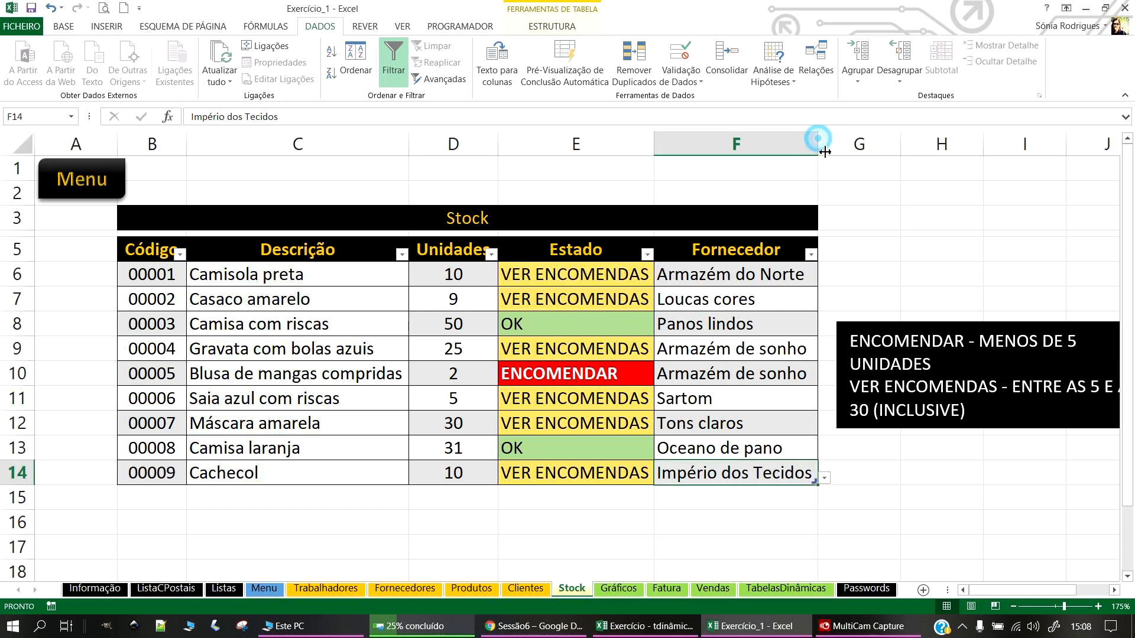
pyautogui.click(824, 478)
pyautogui.click(703, 329)
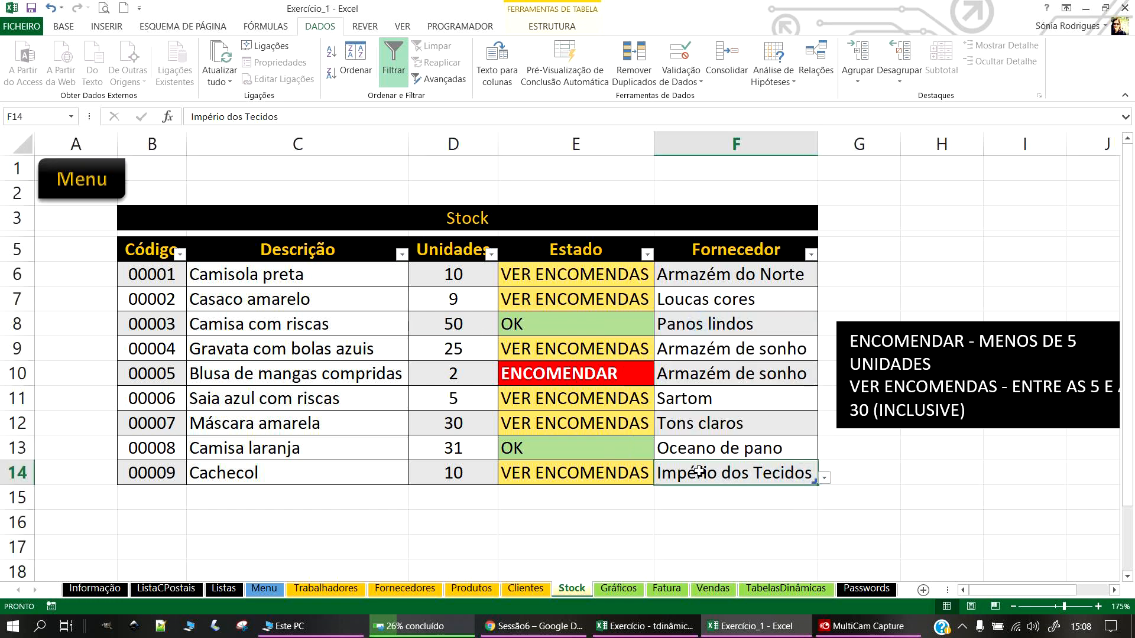
pyautogui.click(353, 507)
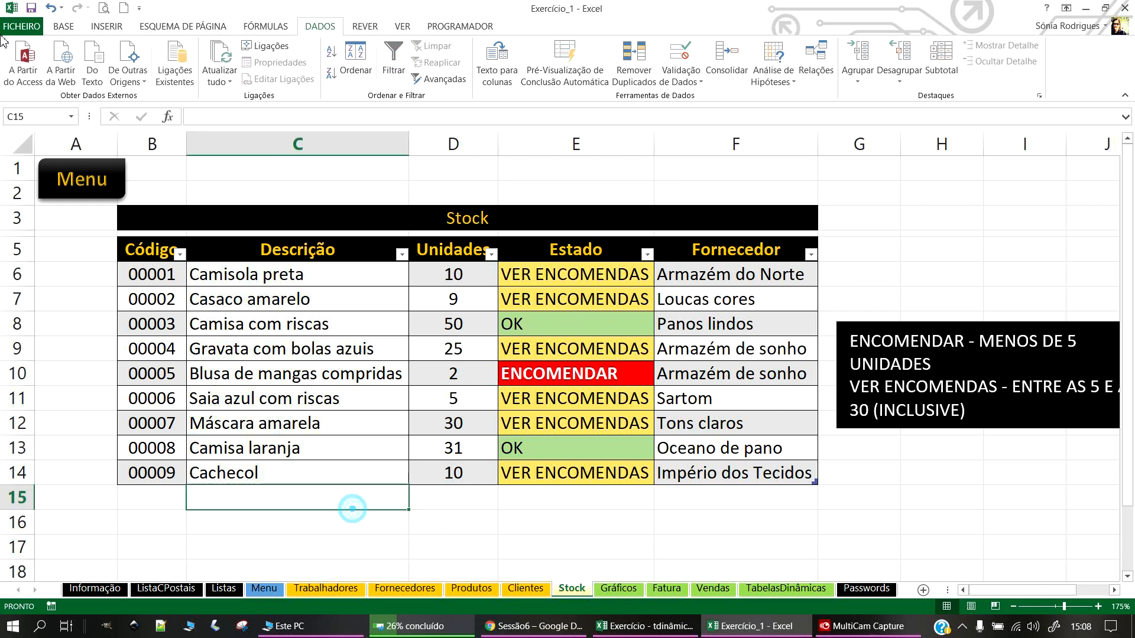
pyautogui.click(27, 9)
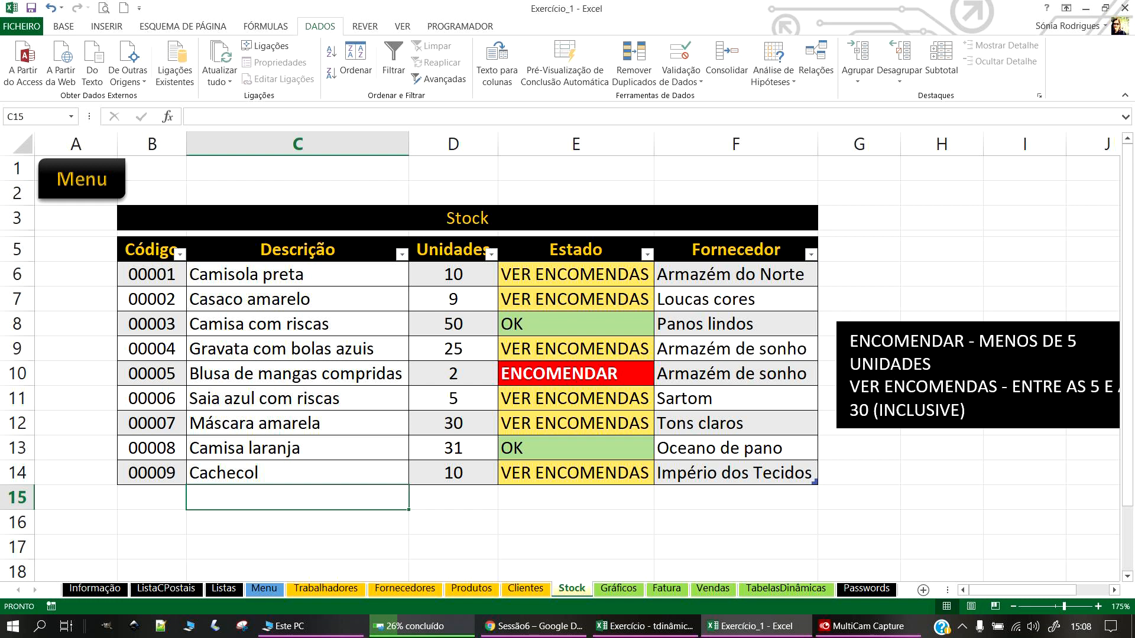
# Step: Centre the Estado column values and return to the Menu sheet
pyautogui.hotkey('alt', 'Tab')
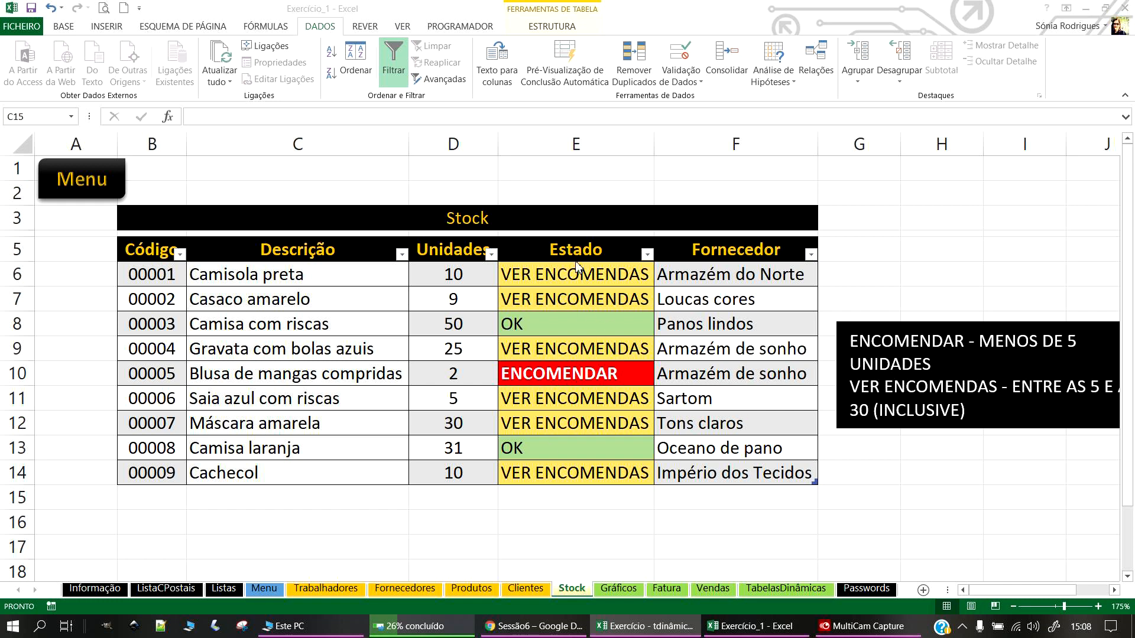
pyautogui.click(565, 246)
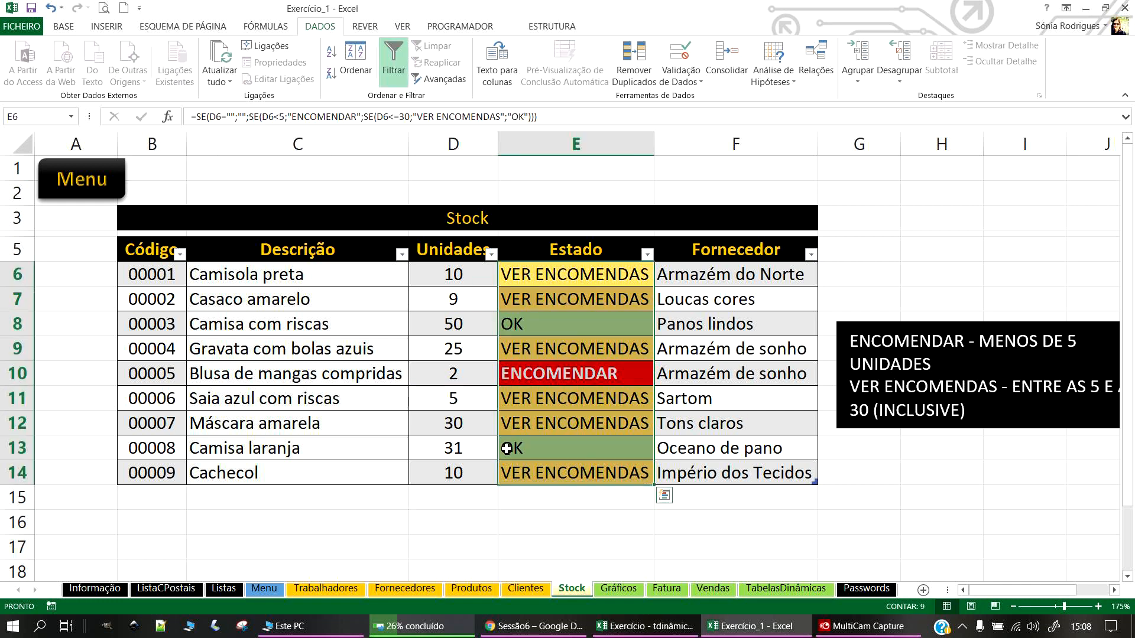
pyautogui.click(63, 26)
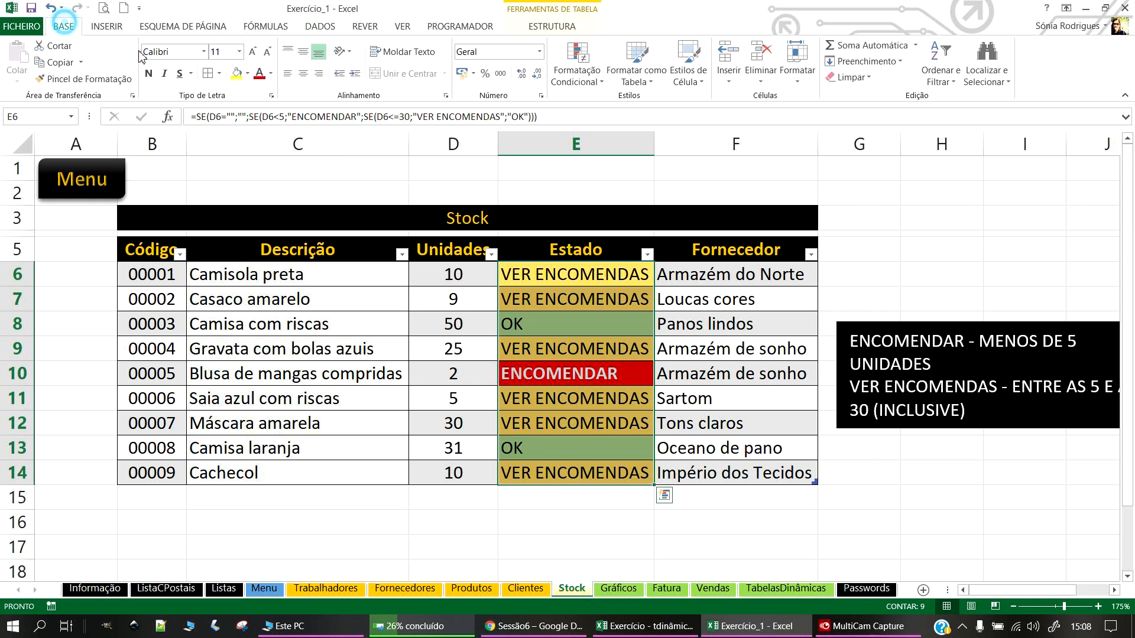
pyautogui.click(303, 74)
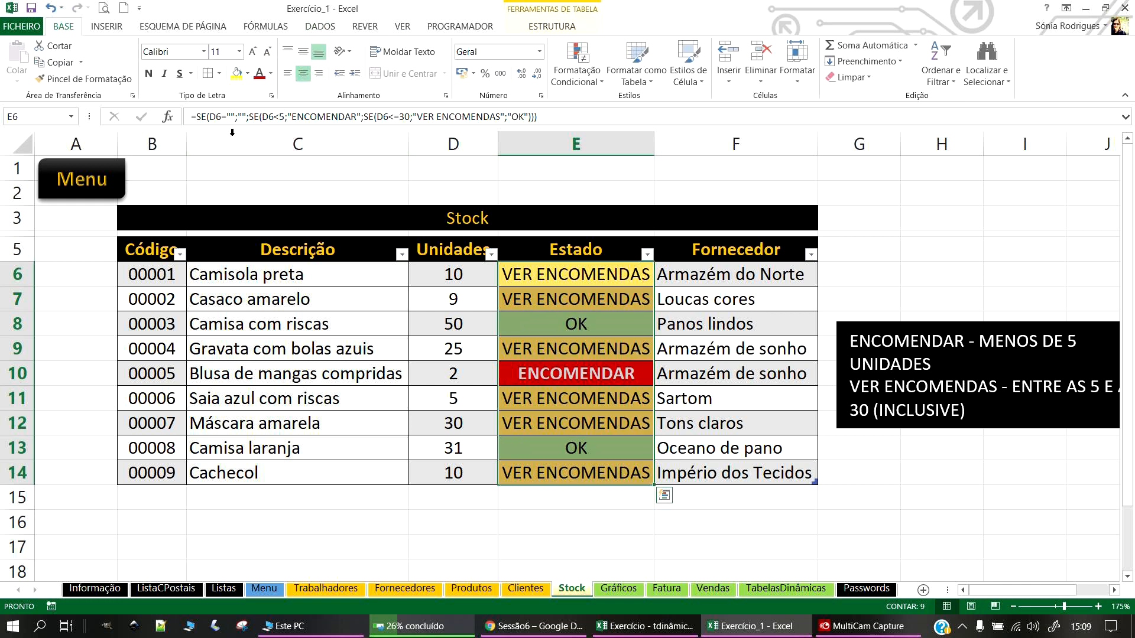
pyautogui.click(85, 184)
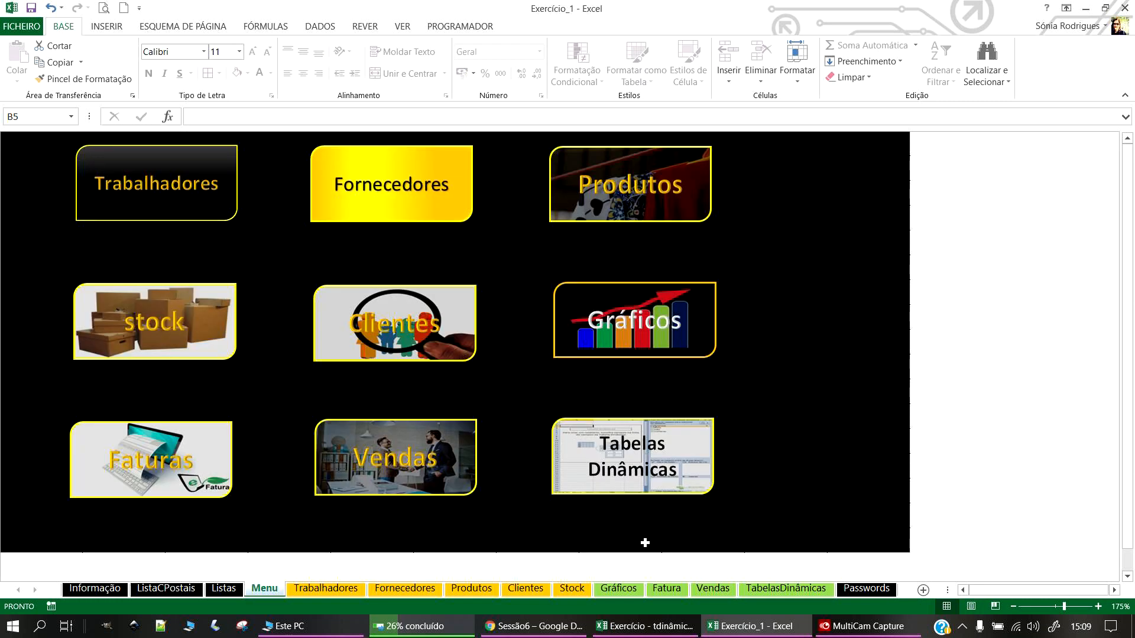
pyautogui.hotkey('alt', 'Tab')
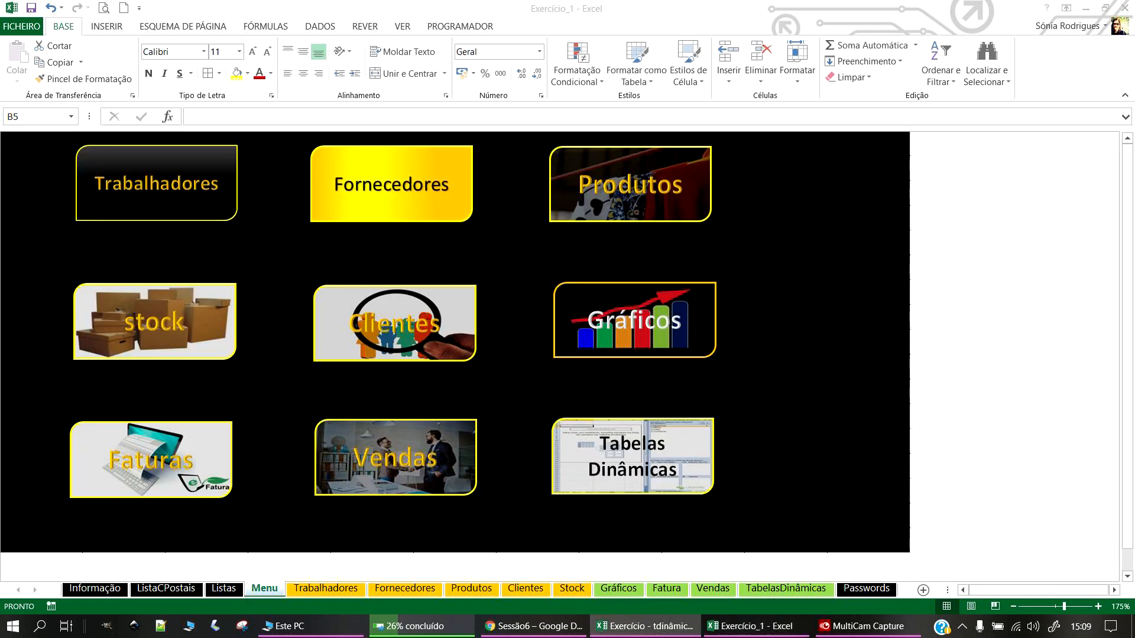
pyautogui.click(171, 196)
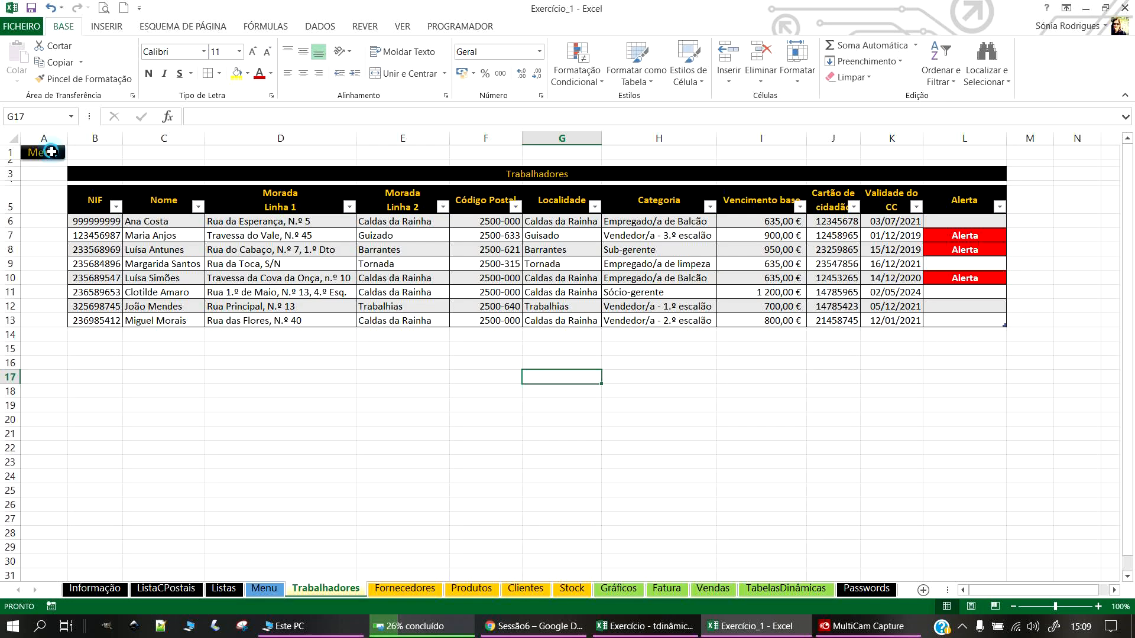
pyautogui.click(42, 152)
pyautogui.click(375, 184)
pyautogui.click(66, 196)
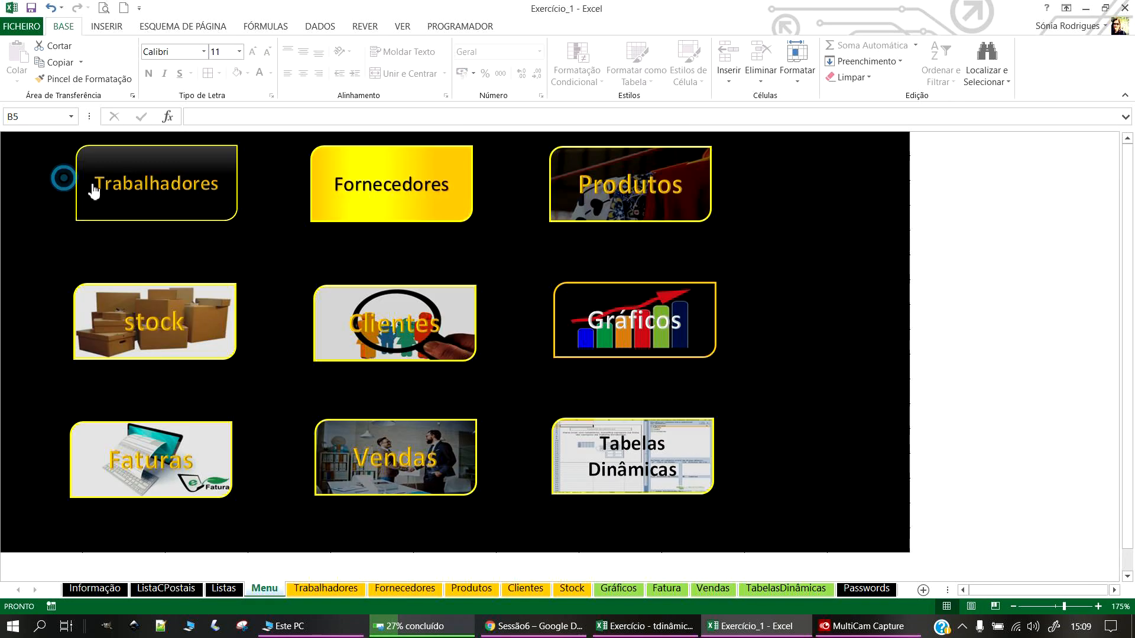
pyautogui.click(623, 179)
pyautogui.click(89, 177)
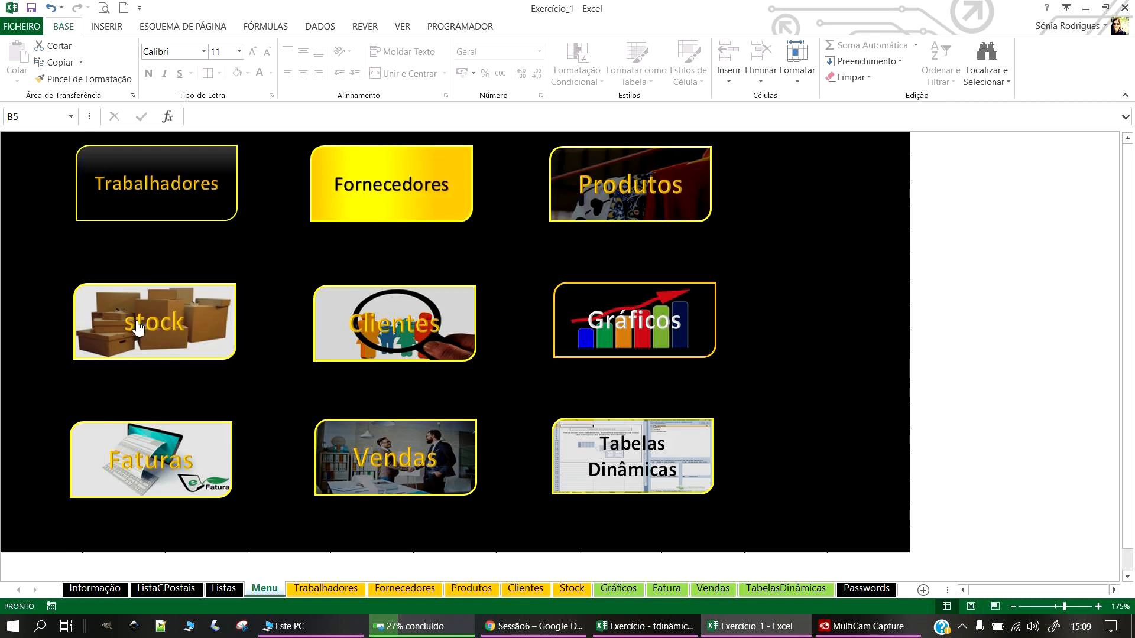
pyautogui.click(141, 324)
pyautogui.click(63, 184)
pyautogui.click(373, 322)
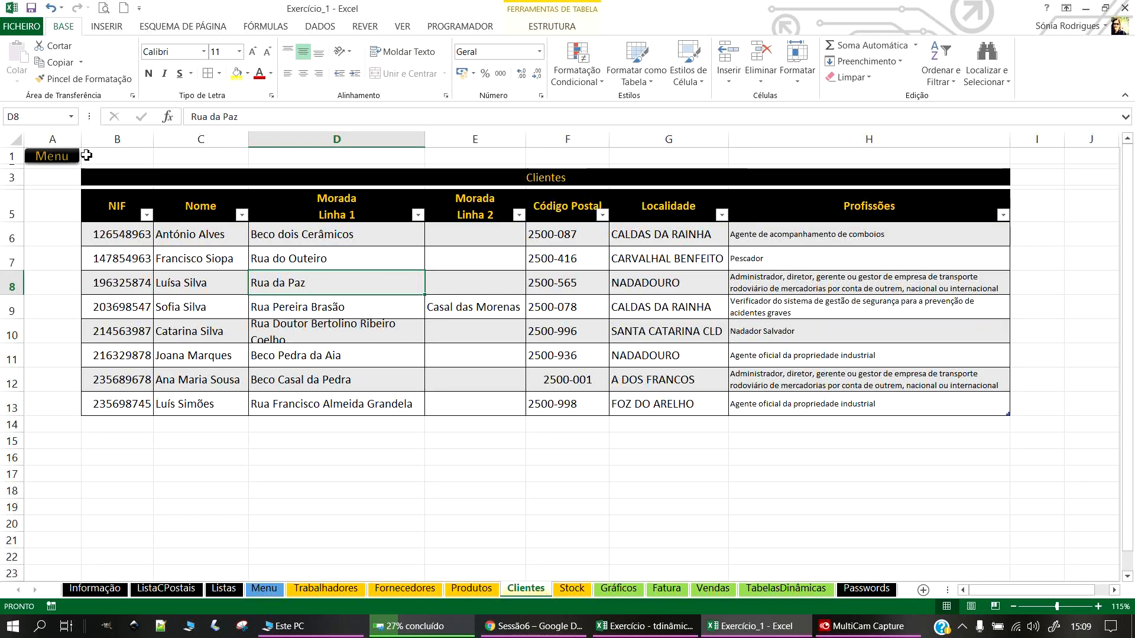
pyautogui.click(56, 157)
pyautogui.click(639, 317)
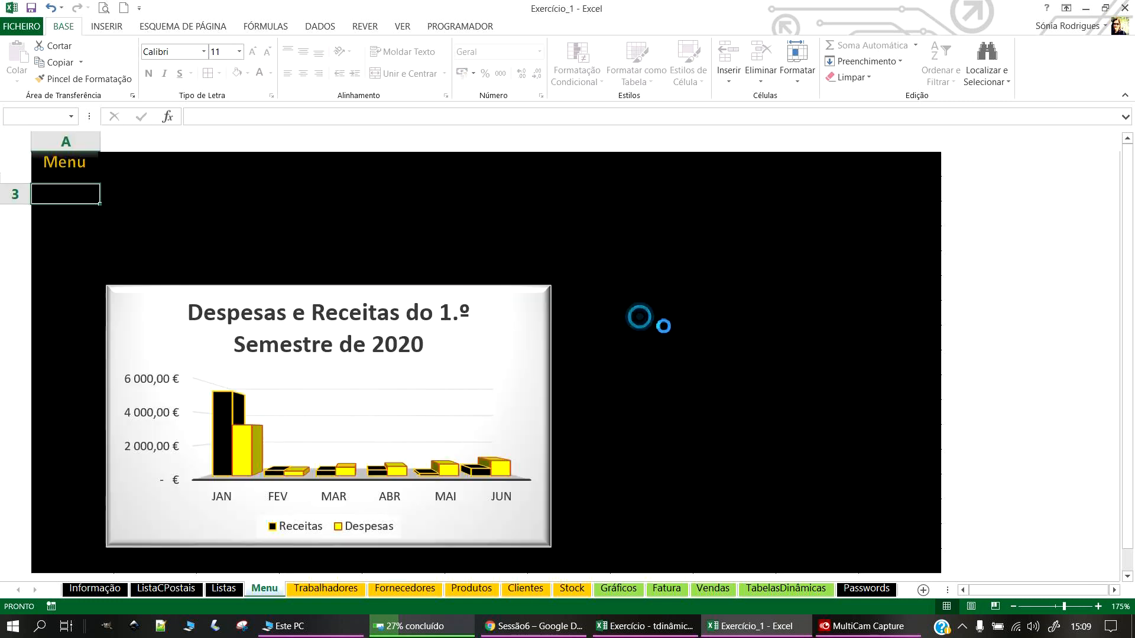
pyautogui.scroll(-3, 347, 405)
pyautogui.scroll(3, 350, 399)
pyautogui.click(65, 171)
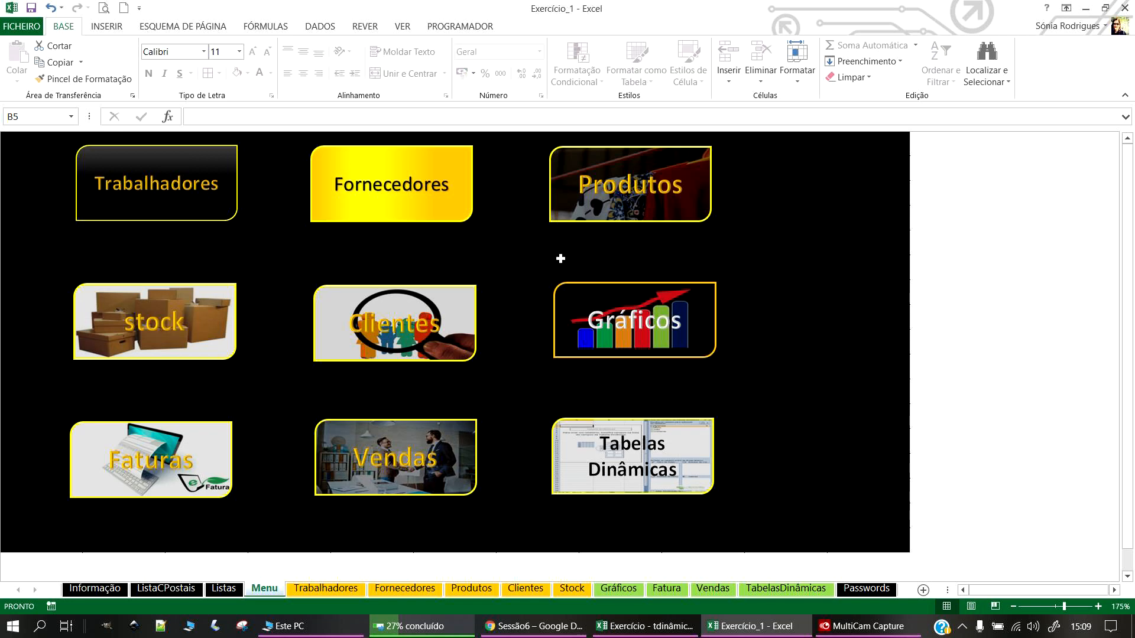
pyautogui.click(149, 461)
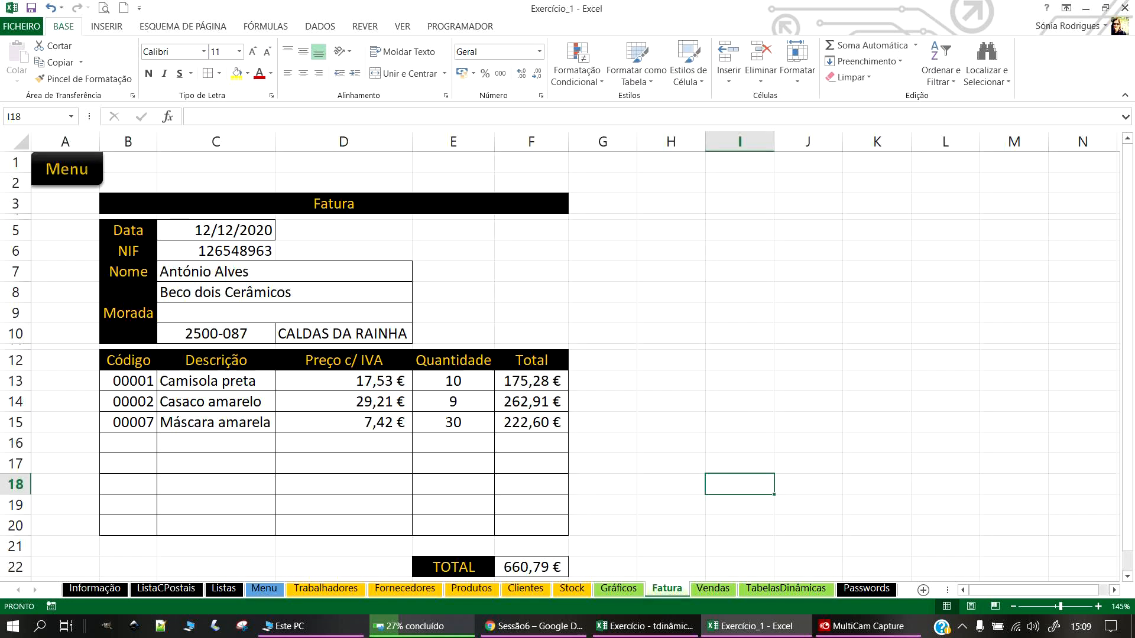
pyautogui.hotkey('alt', 'Tab')
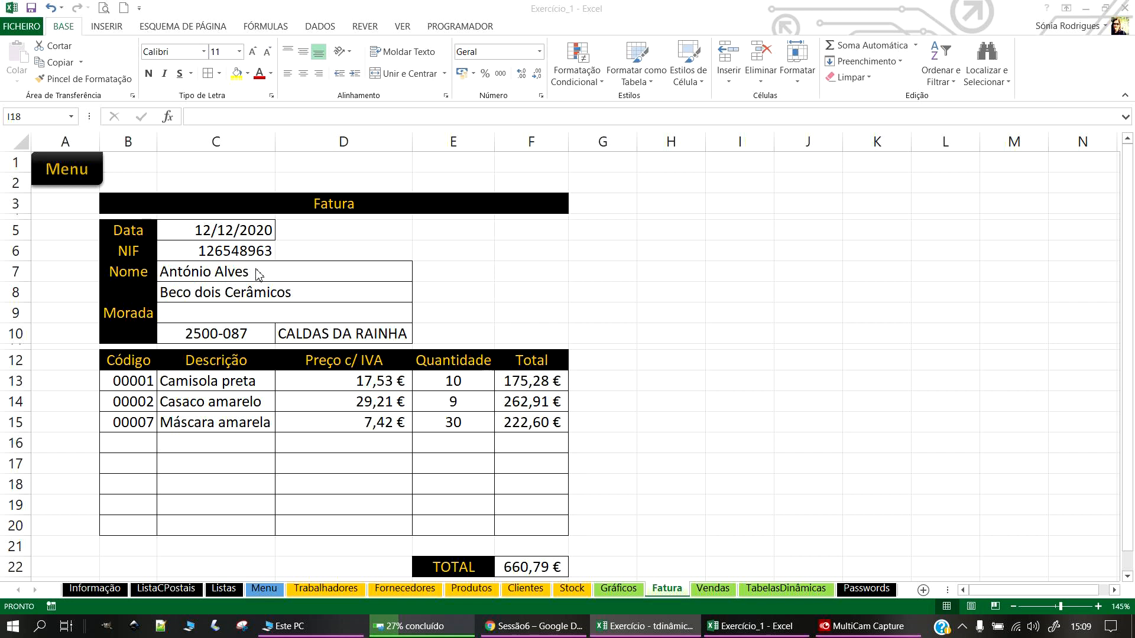
pyautogui.hotkey('alt', 'Tab')
pyautogui.click(251, 247)
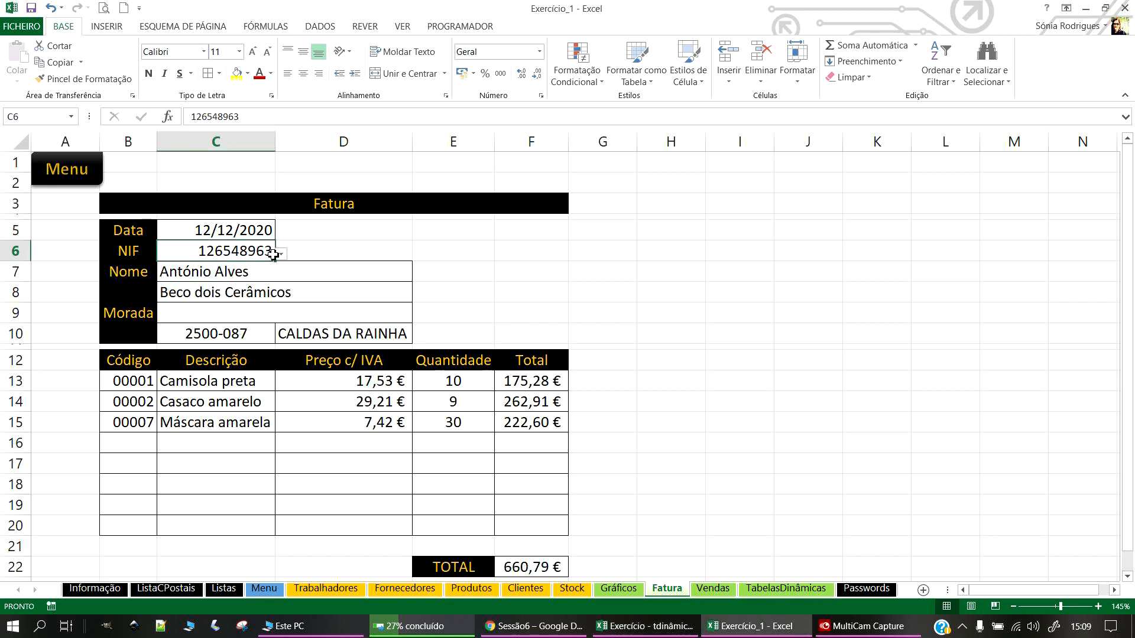
pyautogui.click(282, 254)
pyautogui.click(282, 253)
pyautogui.click(526, 589)
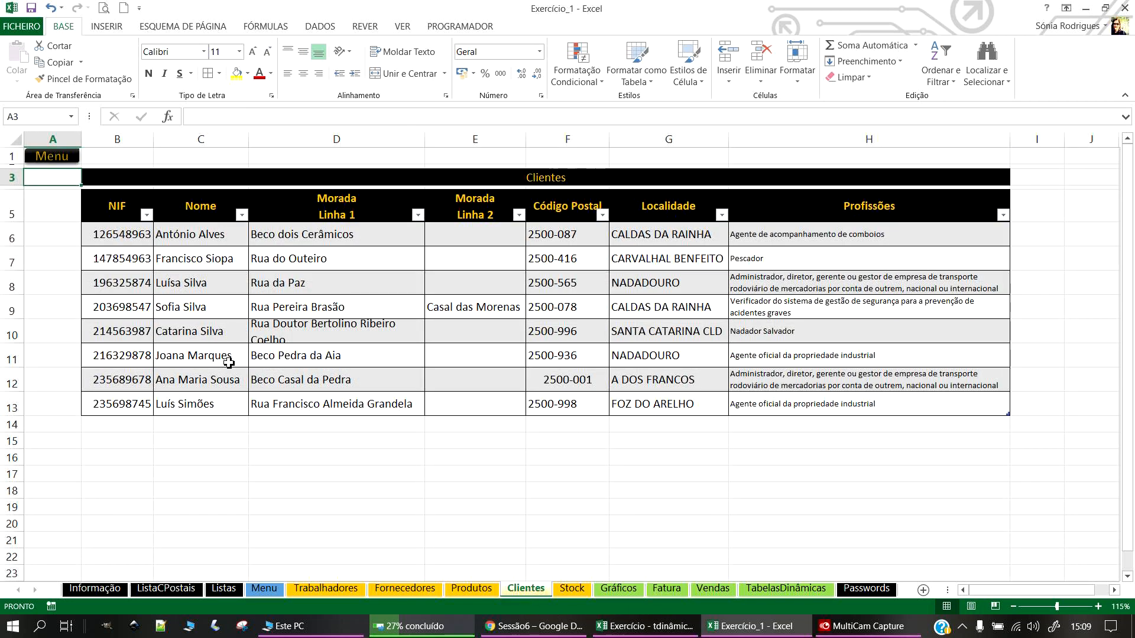
# Step: Sort the Clientes NIF column smallest to largest
pyautogui.moveTo(119, 243); pyautogui.dragTo(122, 404)
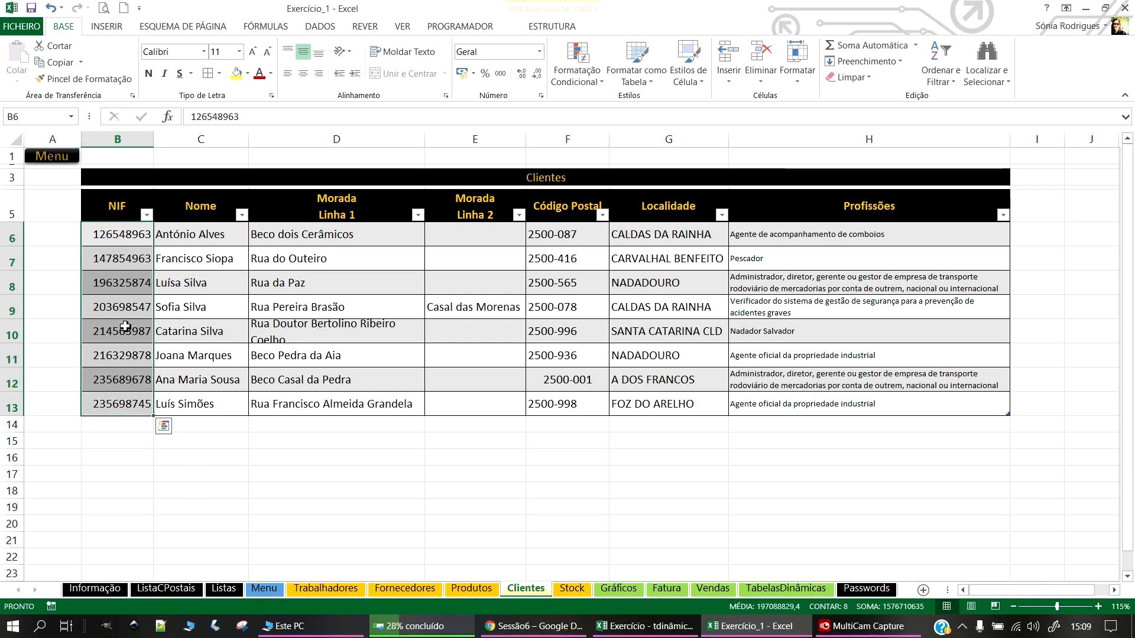
pyautogui.click(147, 215)
pyautogui.click(147, 215)
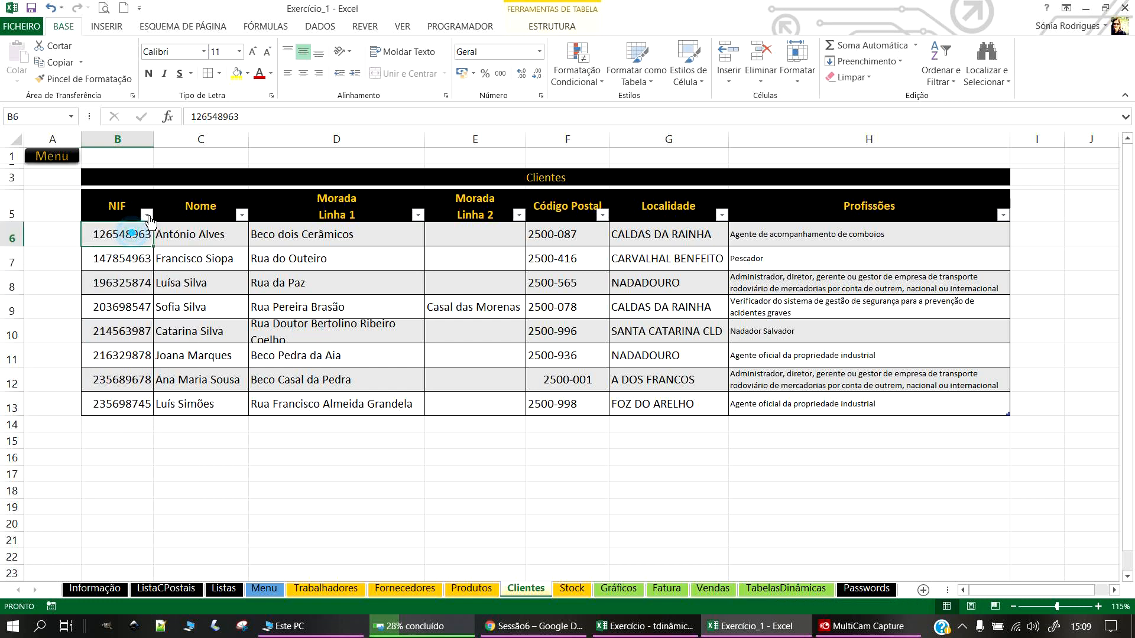
pyautogui.click(147, 215)
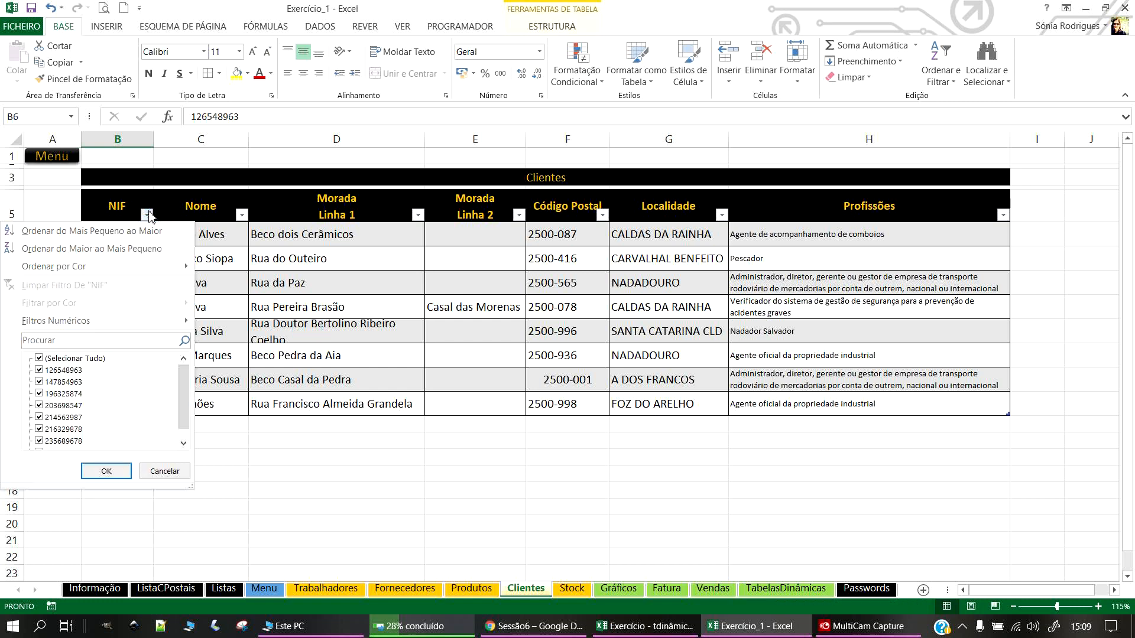
pyautogui.click(64, 231)
pyautogui.click(239, 277)
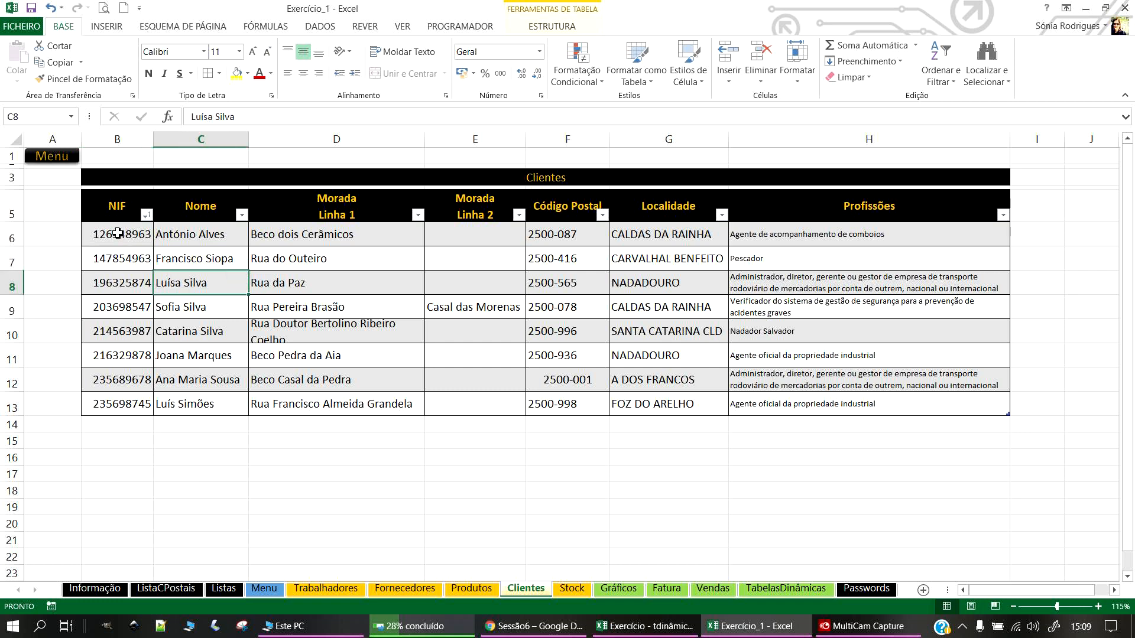
# Step: Select NIF values B6:B13 and start defining a new name for them
pyautogui.moveTo(127, 237); pyautogui.dragTo(127, 411)
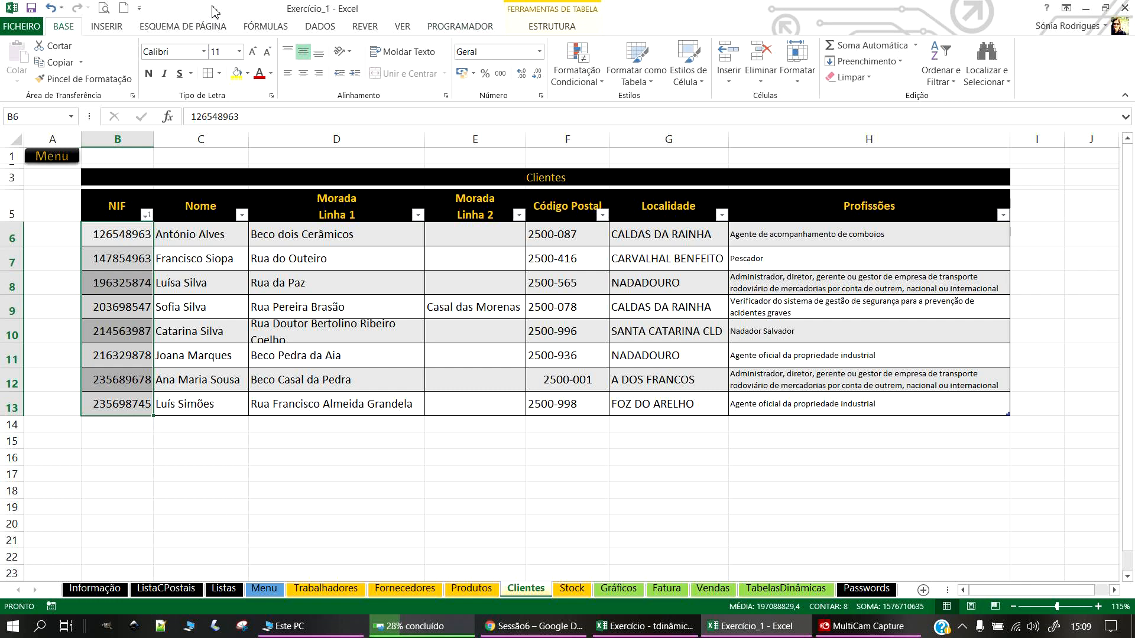
pyautogui.click(275, 26)
pyautogui.click(516, 50)
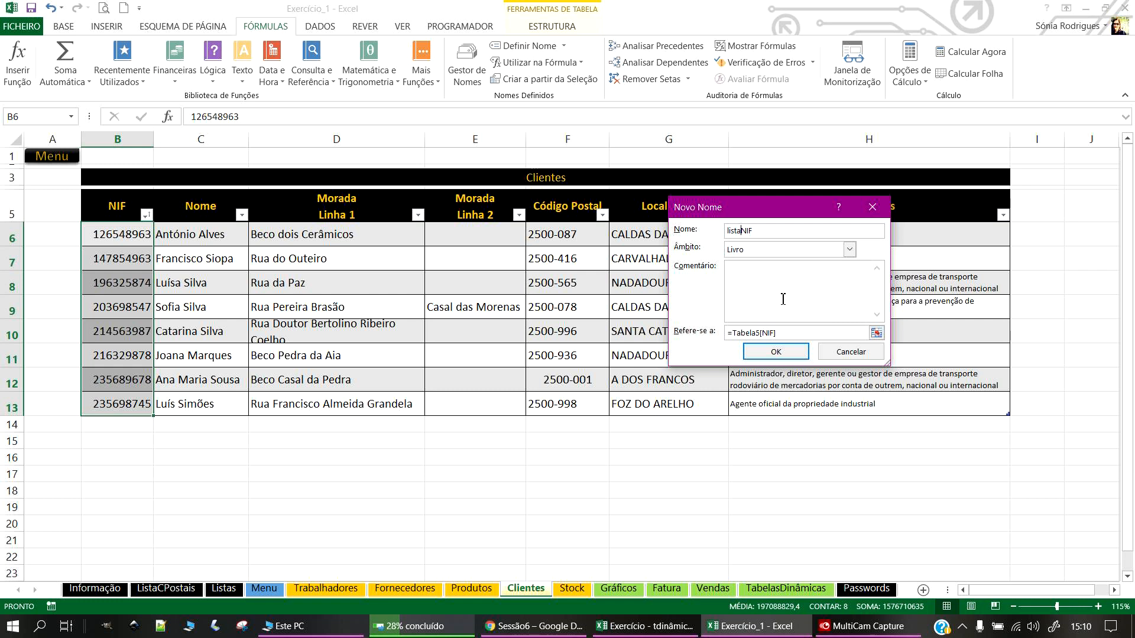
# Step: Name the Clientes NIF column listaNIF and confirm it
pyautogui.moveTo(743, 230); pyautogui.dragTo(728, 231)
pyautogui.rightClick(733, 230)
pyautogui.click(769, 255)
pyautogui.click(776, 352)
pyautogui.click(311, 459)
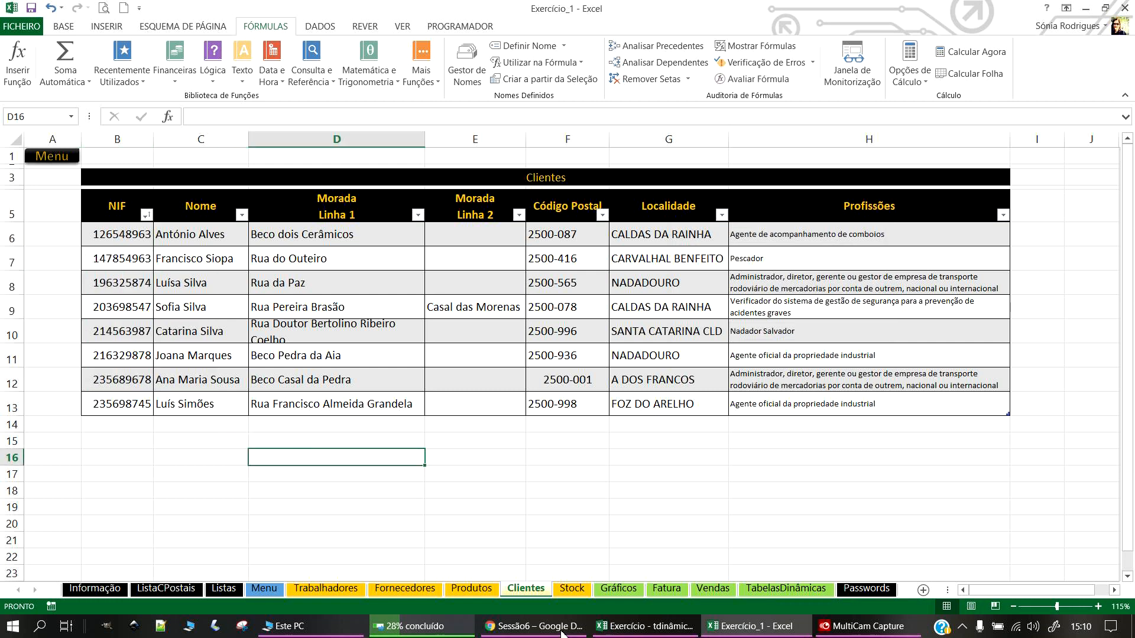
# Step: Switch to the Fatura invoice sheet with the Home tools showing
pyautogui.click(667, 589)
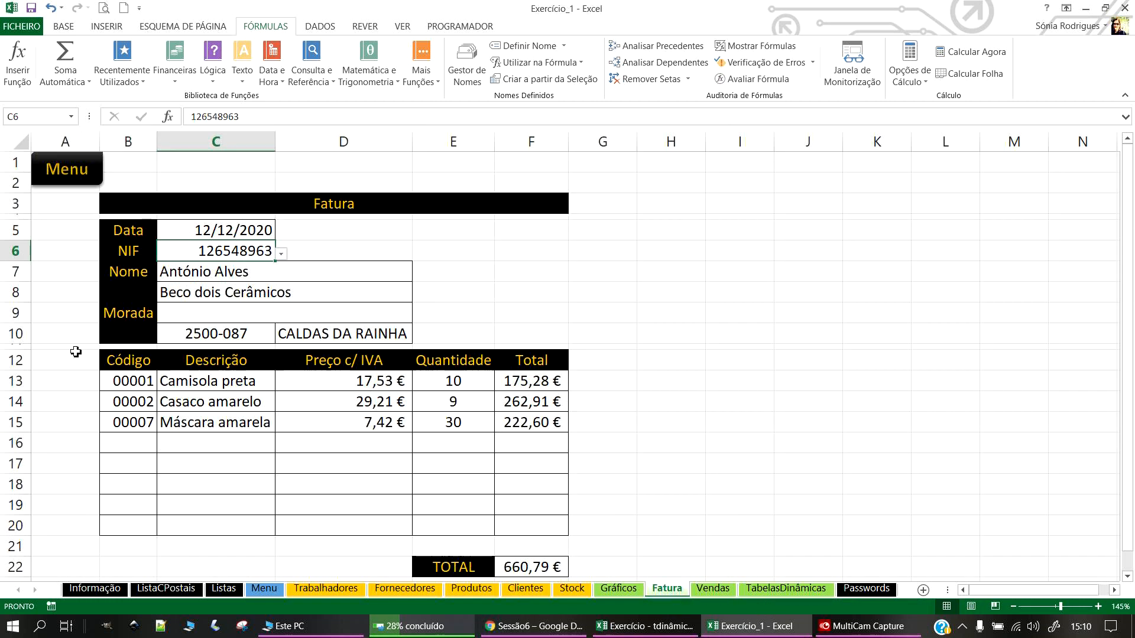
pyautogui.rightClick(234, 248)
pyautogui.press('Escape')
pyautogui.click(63, 26)
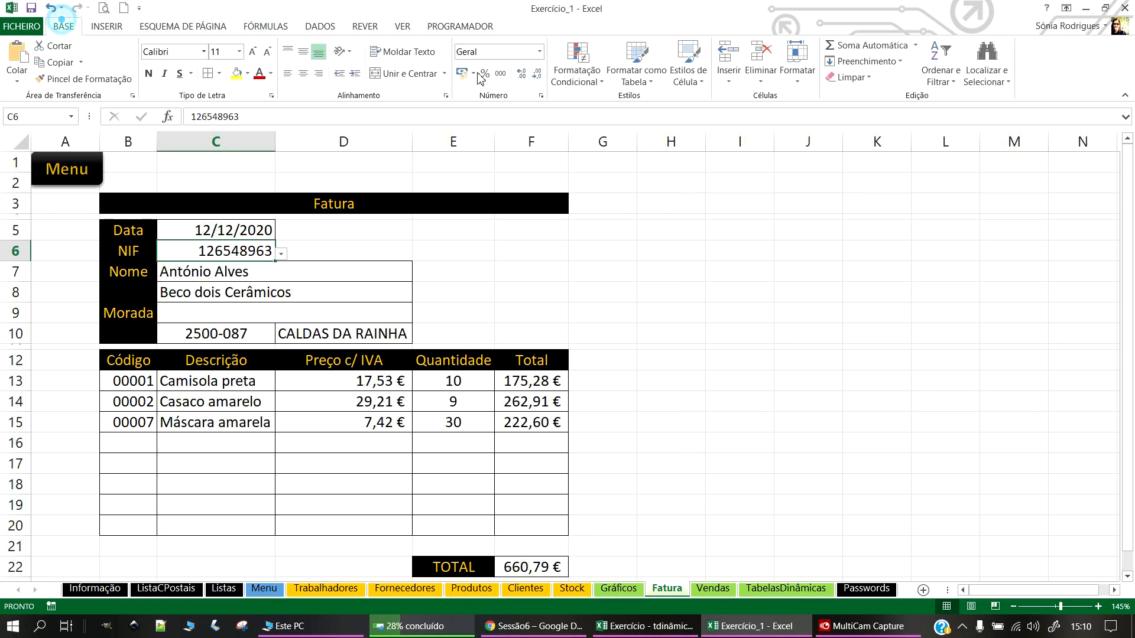
# Step: Clear all existing data validation from the invoice NIF cell C6
pyautogui.click(320, 26)
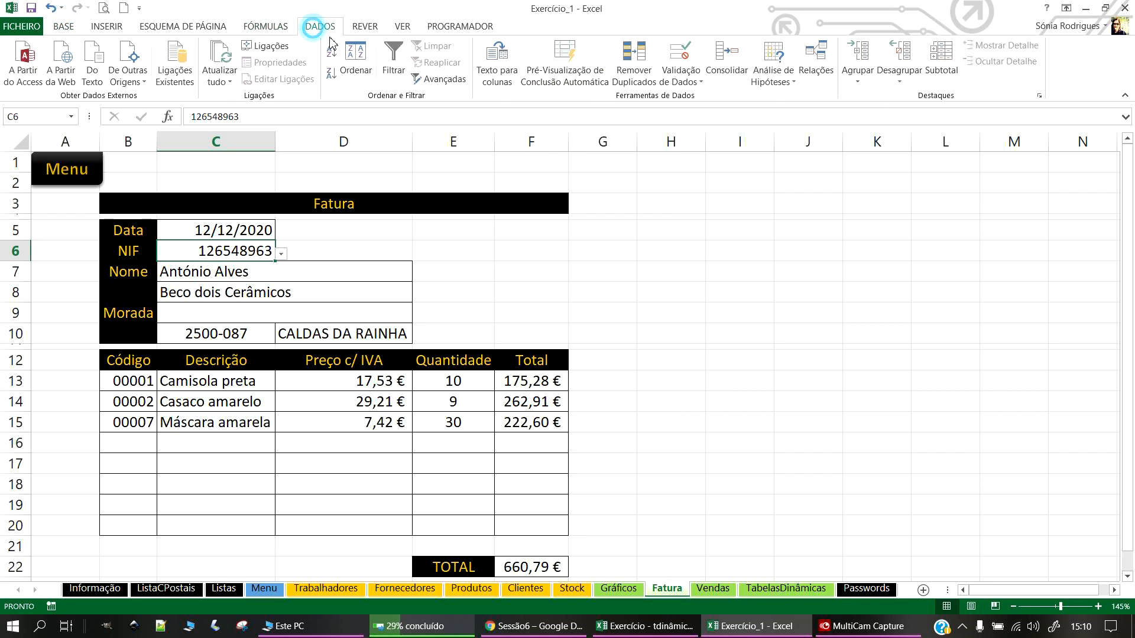
pyautogui.click(680, 83)
pyautogui.click(733, 96)
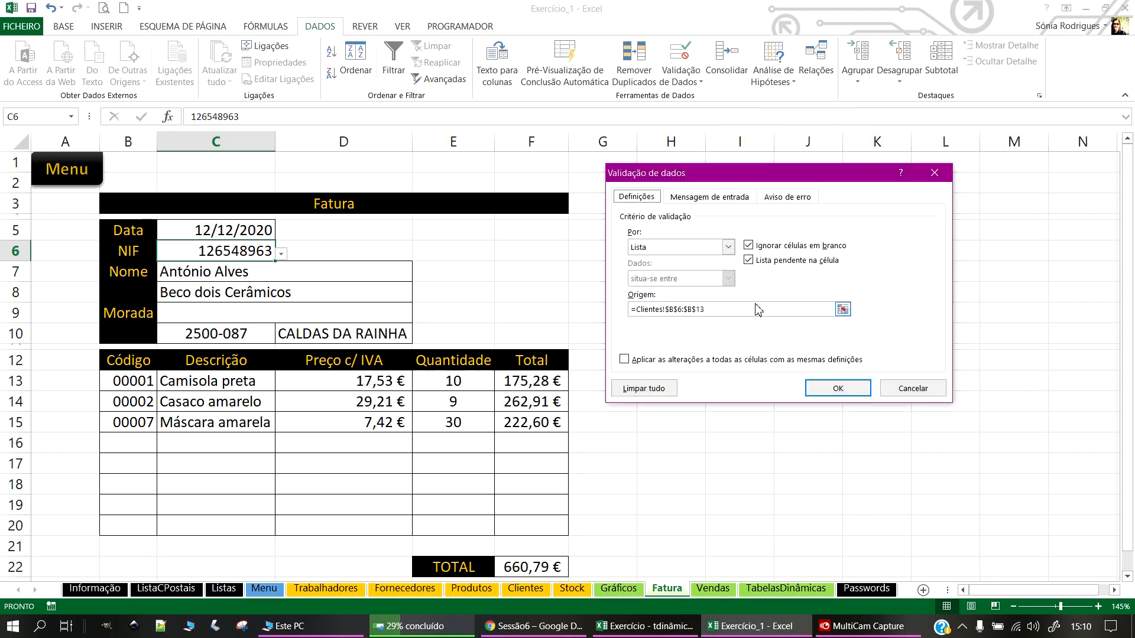
pyautogui.click(650, 390)
pyautogui.click(834, 388)
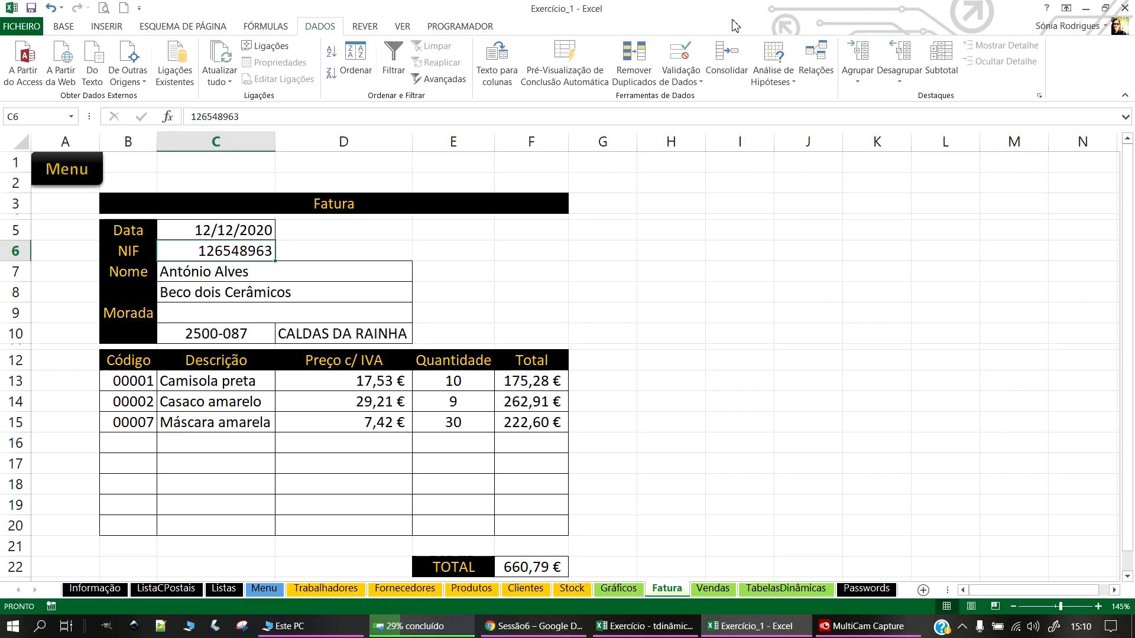
# Step: Set C6's validation to List with source =listaNIF
pyautogui.click(699, 85)
pyautogui.click(710, 96)
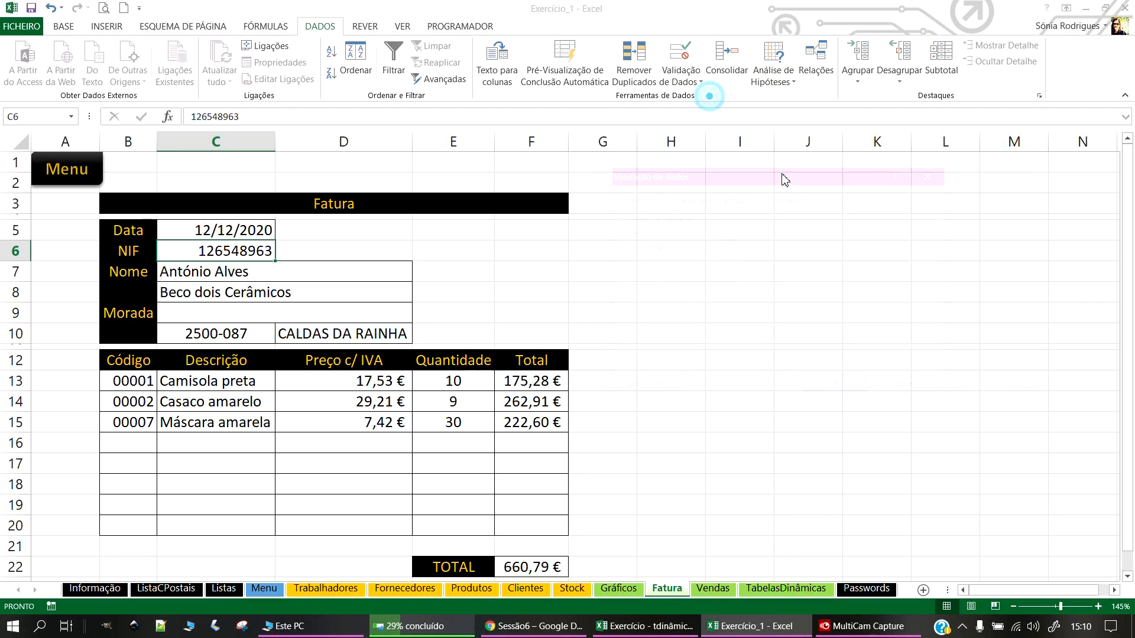
pyautogui.click(688, 248)
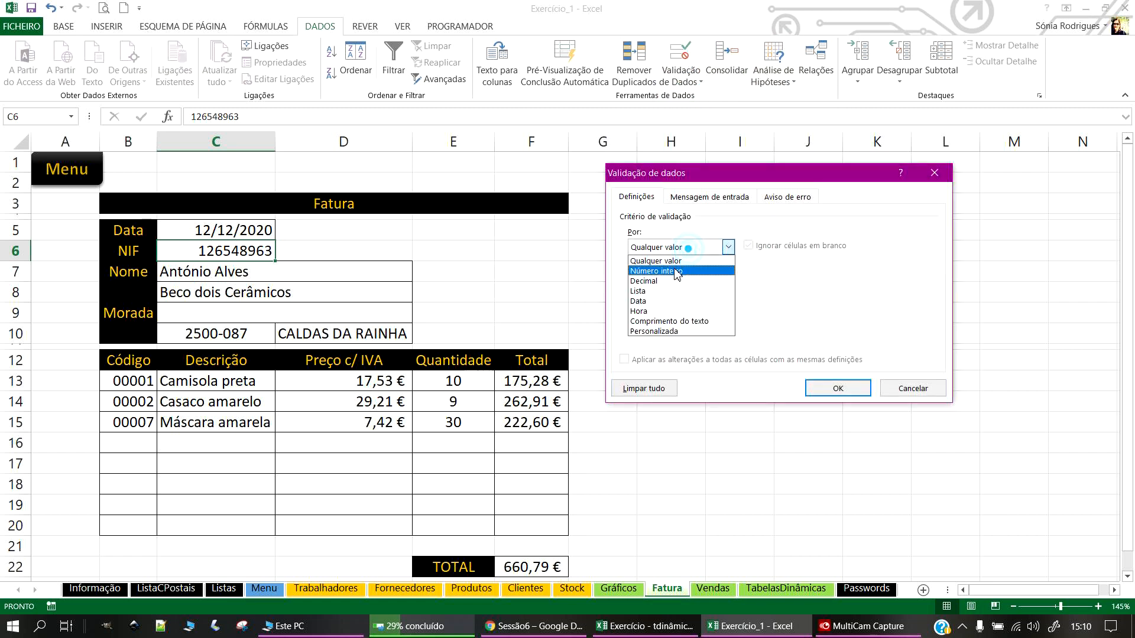
pyautogui.click(650, 292)
pyautogui.click(712, 306)
pyautogui.write('listaNIF')
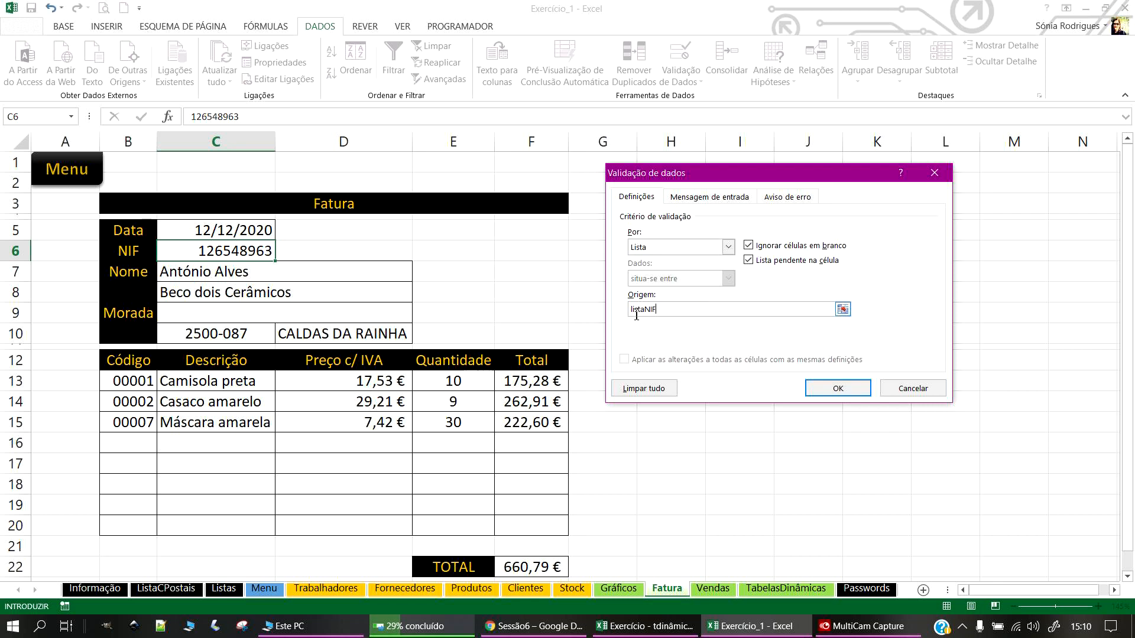
pyautogui.press('Home')
pyautogui.write('=')
pyautogui.click(630, 311)
# Step: Confirm the listaNIF dropdown on C6, pick the last client's NIF, and verify on Clientes
pyautogui.click(857, 388)
pyautogui.click(625, 288)
pyautogui.click(247, 249)
pyautogui.click(281, 254)
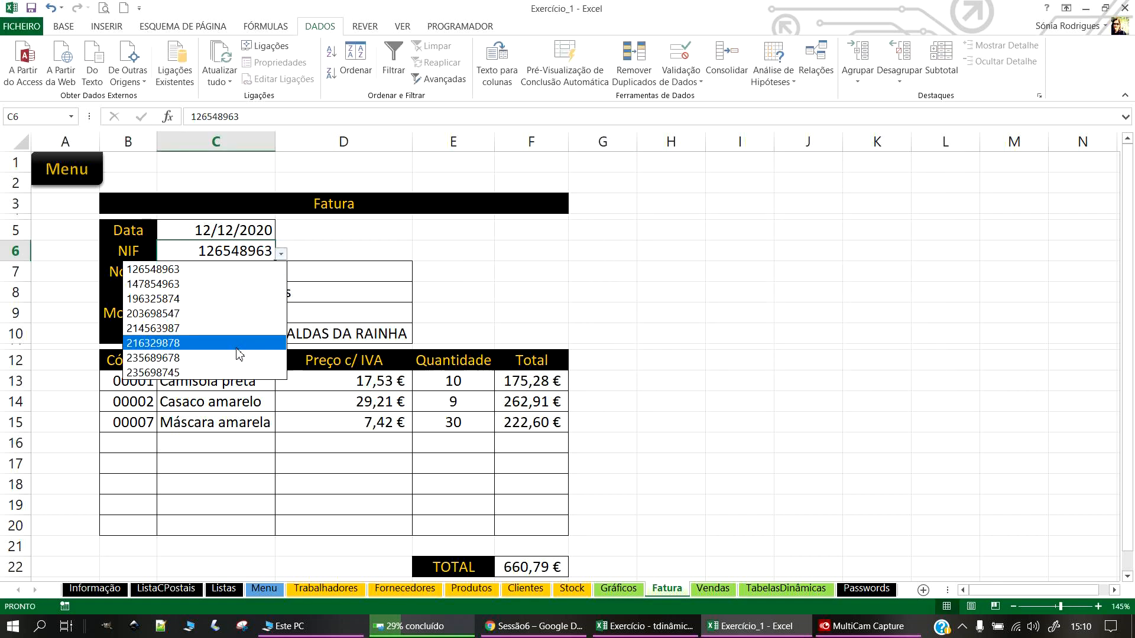
pyautogui.click(171, 367)
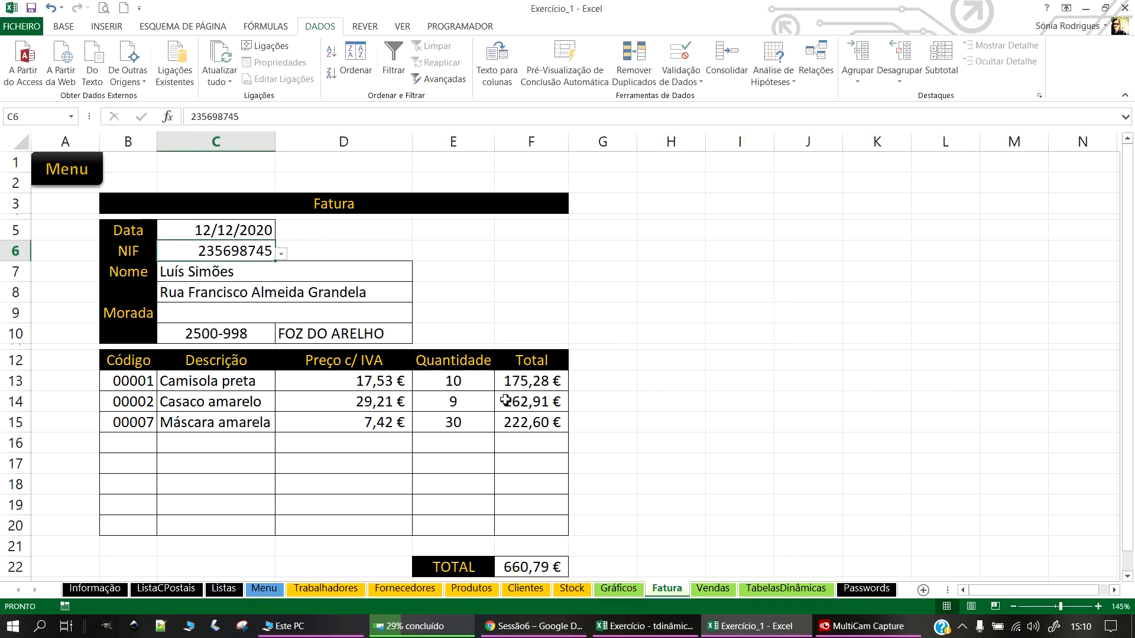
pyautogui.click(533, 589)
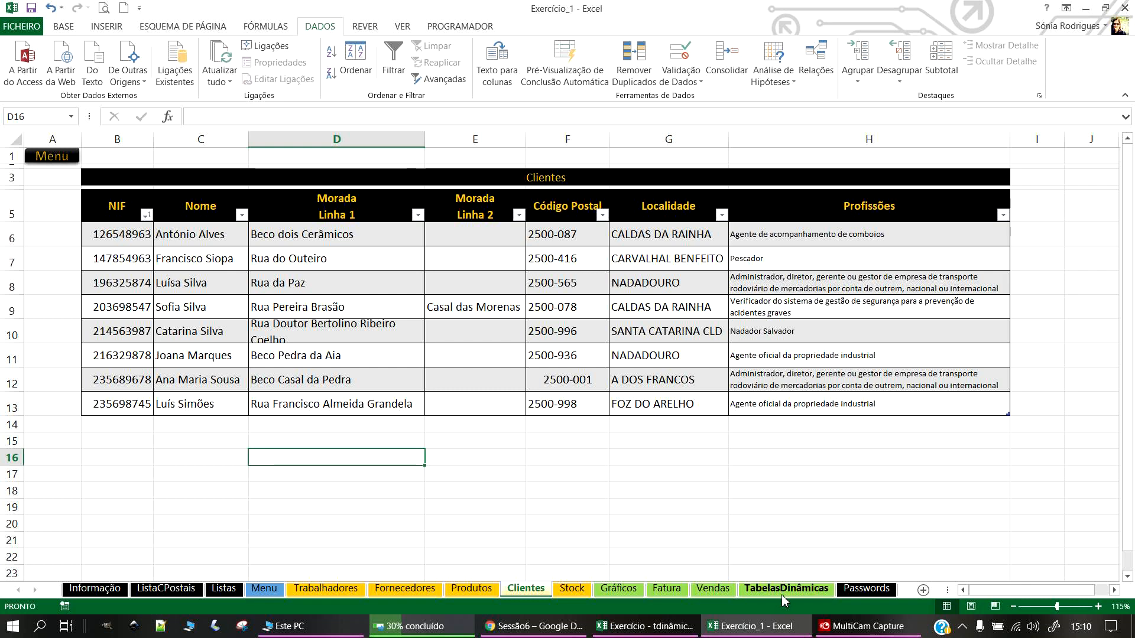
pyautogui.click(672, 588)
# Step: Pick another client NIF to test the name lookup, then select Código cells B13:B19
pyautogui.click(282, 254)
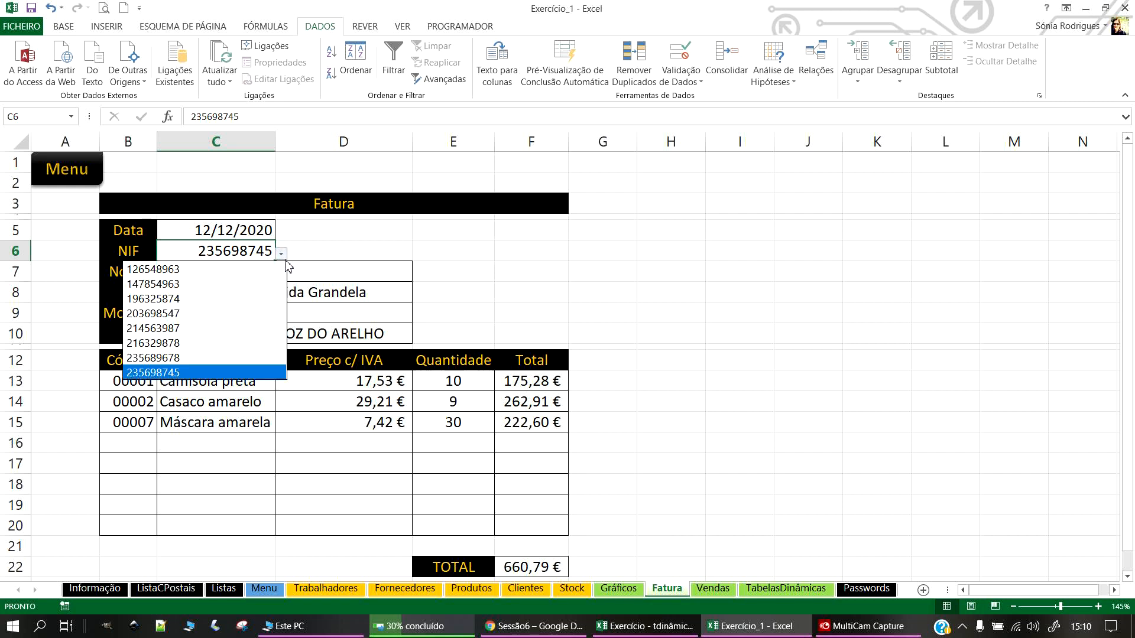
pyautogui.click(190, 357)
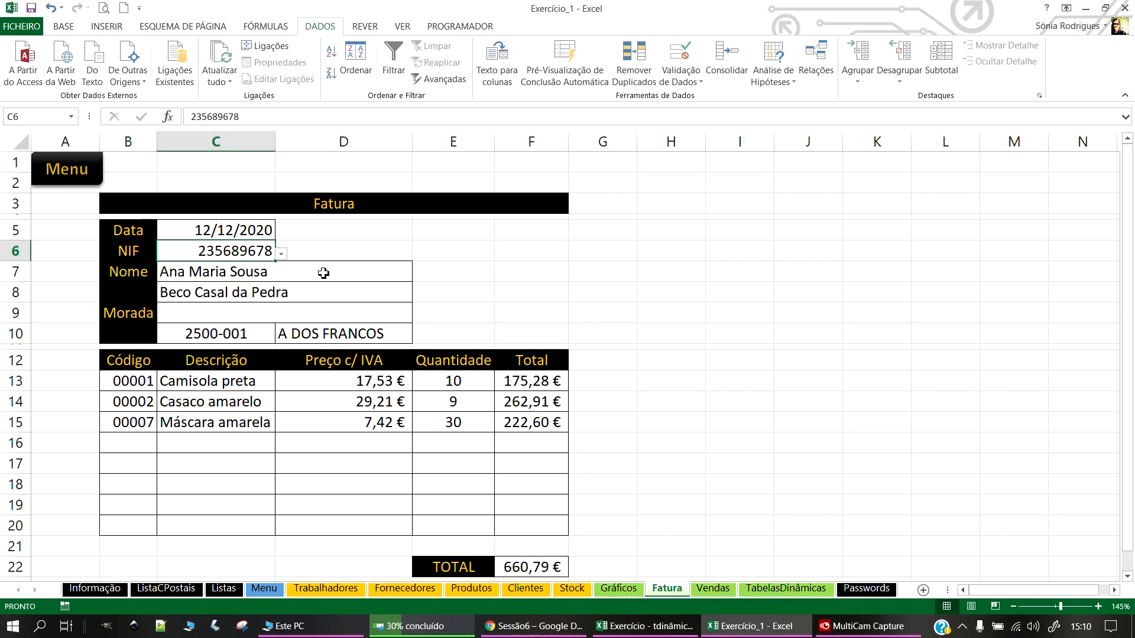
pyautogui.click(197, 276)
pyautogui.click(567, 273)
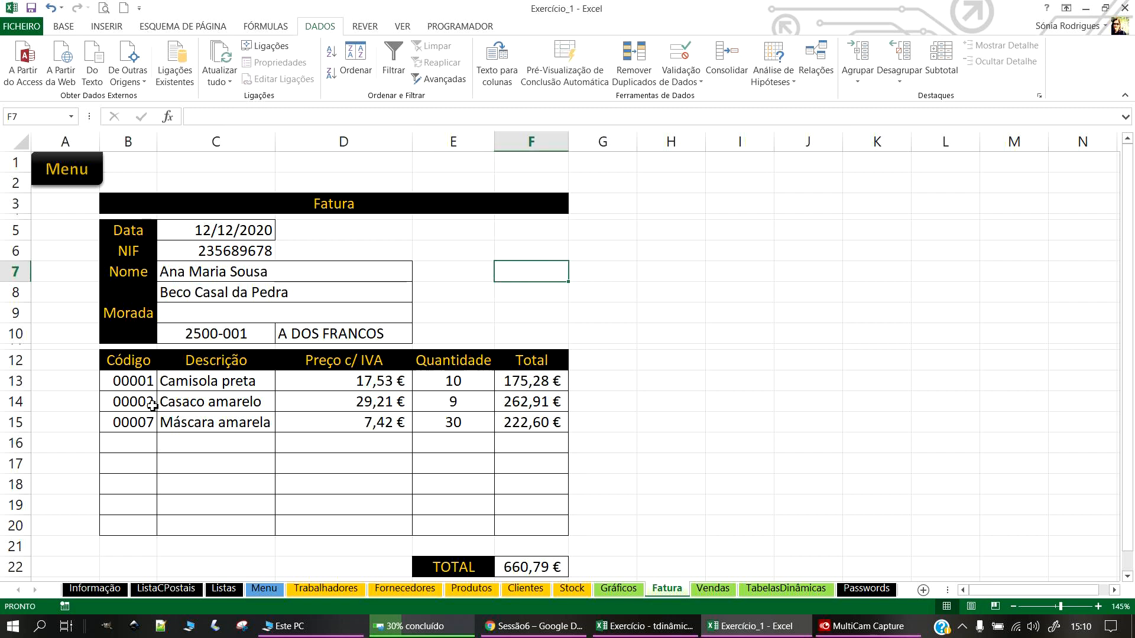
pyautogui.click(133, 382)
pyautogui.moveTo(136, 384); pyautogui.dragTo(132, 527)
# Step: Switch the Código dropdown source to =CodProdutos for all cells sharing the rule
pyautogui.click(679, 82)
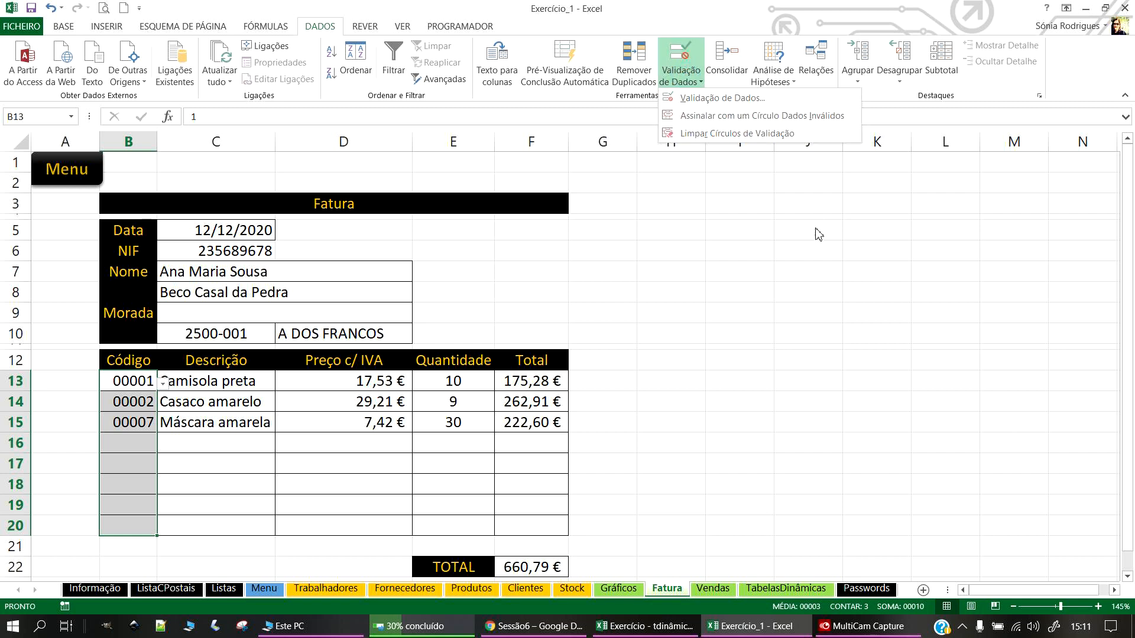
pyautogui.click(746, 98)
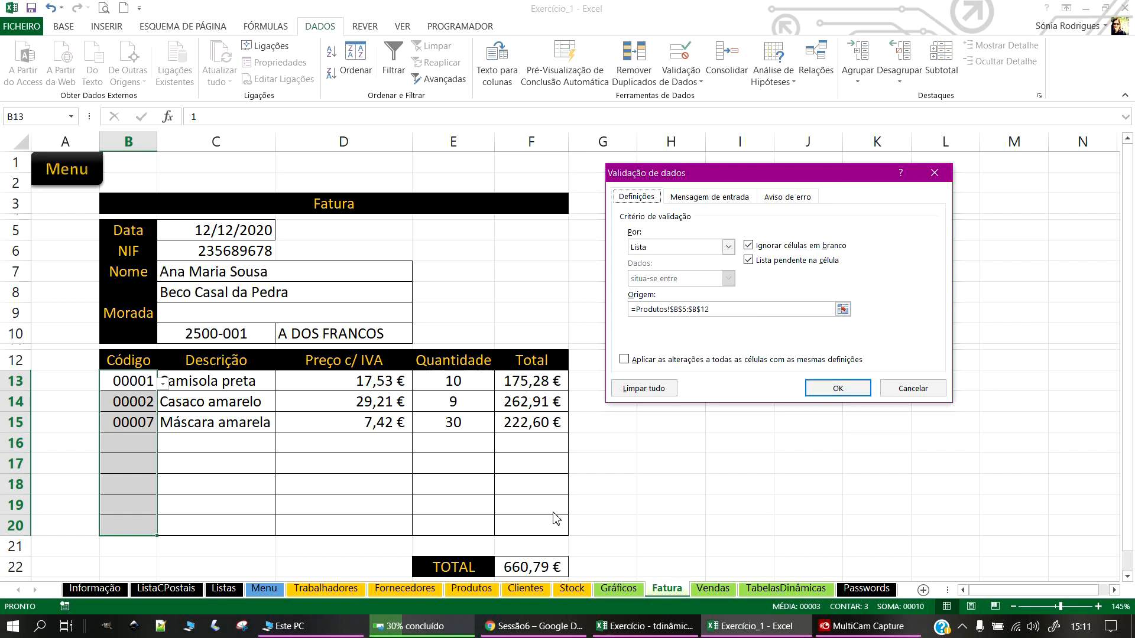
pyautogui.moveTo(750, 310); pyautogui.dragTo(642, 315)
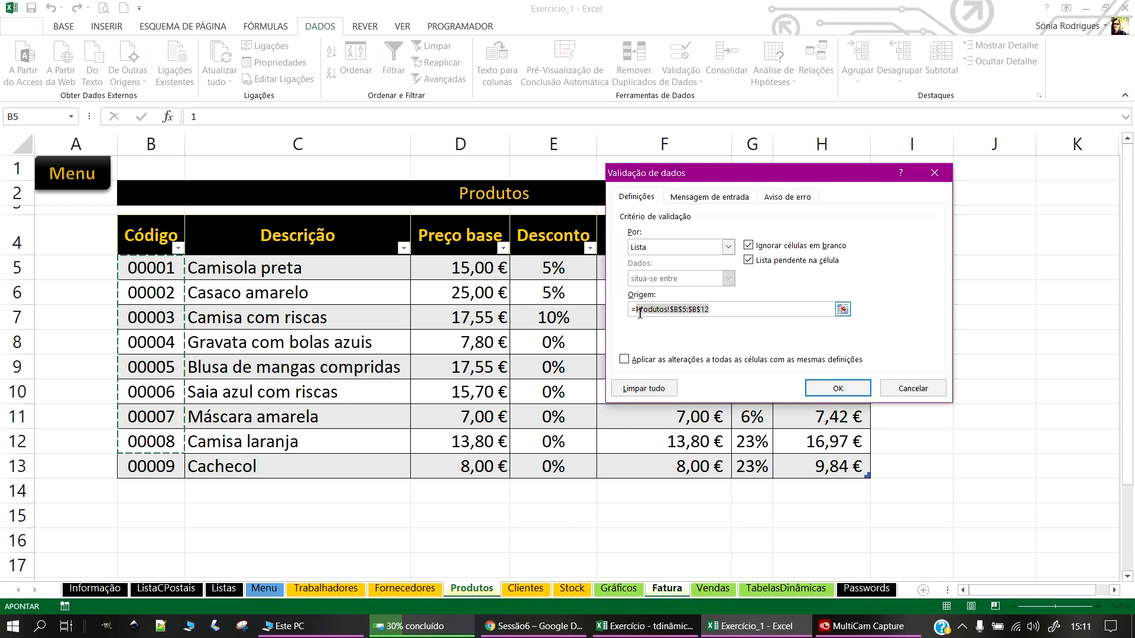
pyautogui.write('codProf')
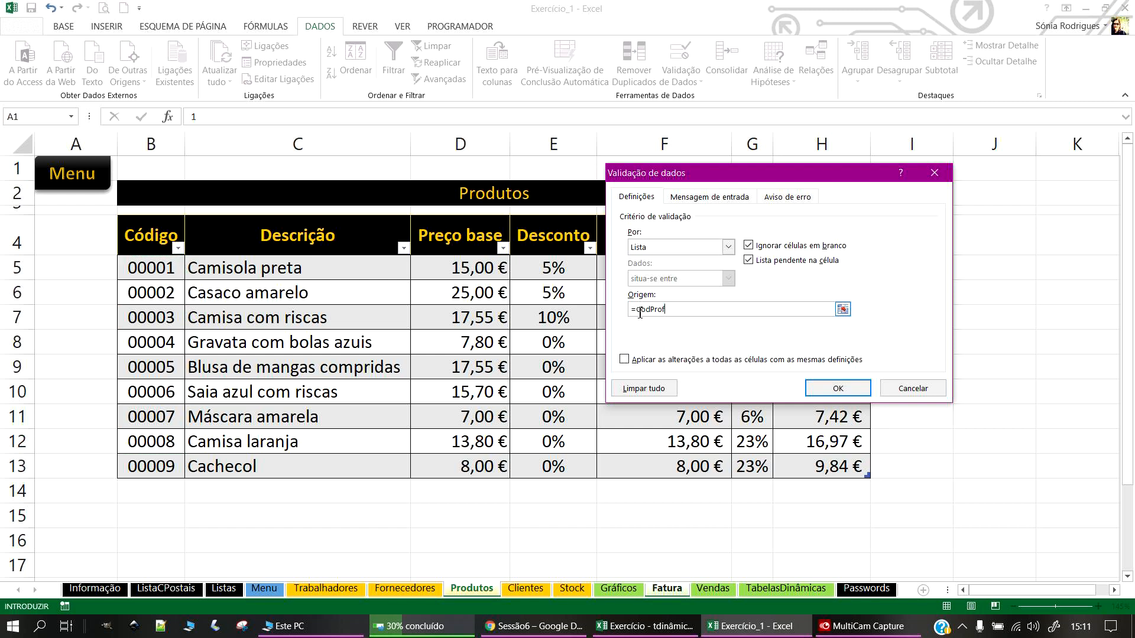
pyautogui.click(644, 360)
pyautogui.click(846, 387)
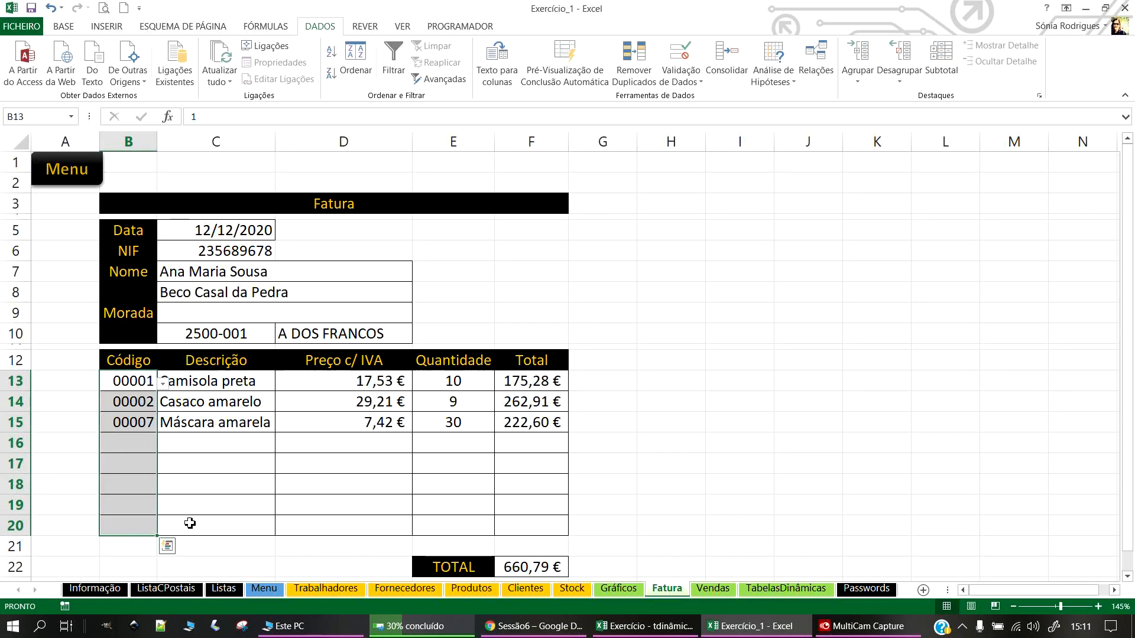
pyautogui.click(131, 506)
pyautogui.click(162, 507)
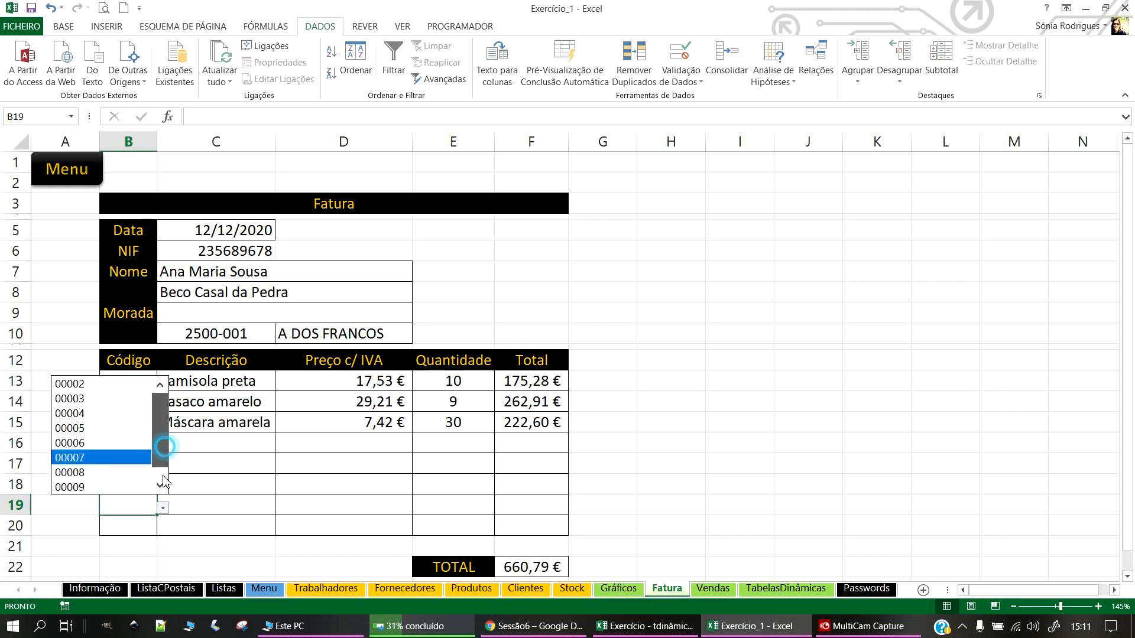
# Step: Test code 00008 in row 19 and choose code 00009 in B16
pyautogui.click(97, 498)
pyautogui.click(162, 508)
pyautogui.click(115, 481)
pyautogui.click(142, 443)
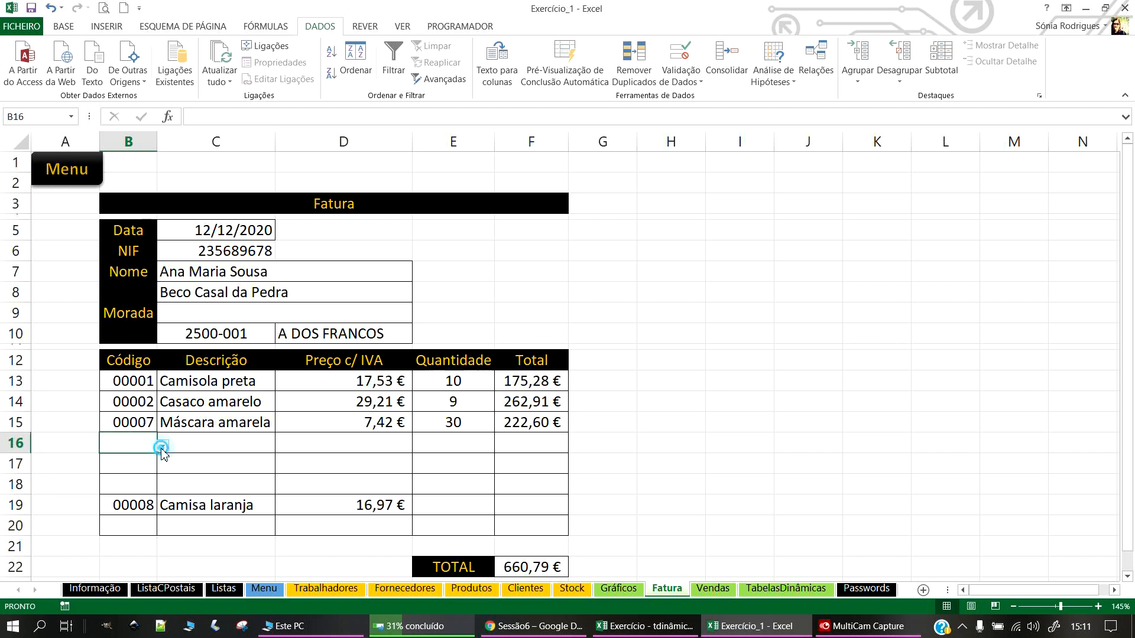
pyautogui.click(162, 446)
pyautogui.click(87, 560)
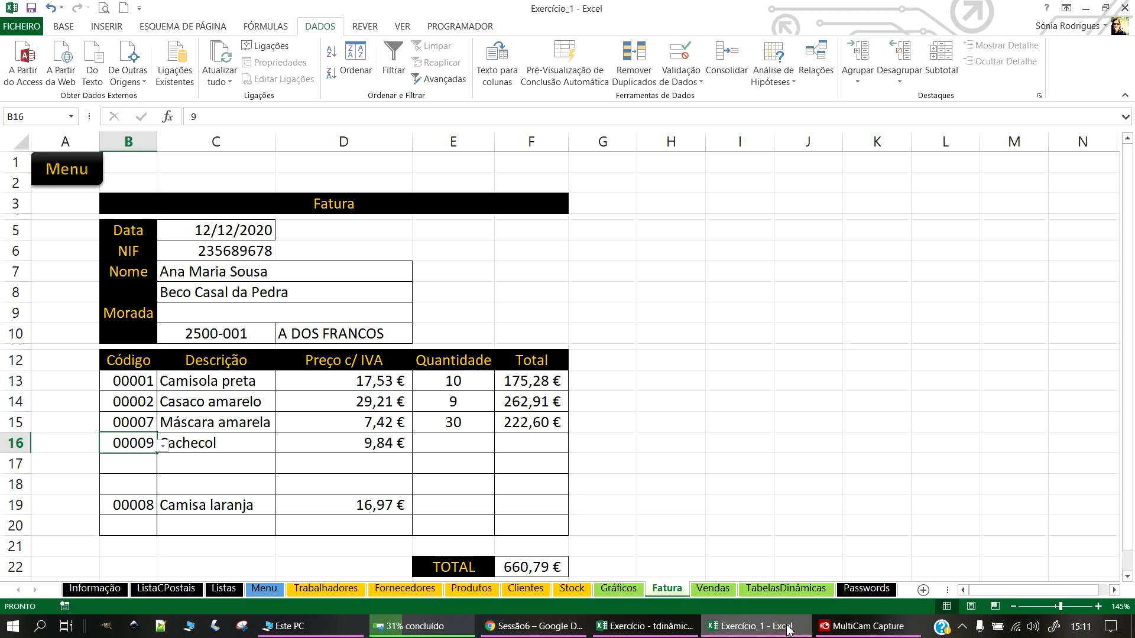
# Step: Try code 00002 in B19, then clear that test code
pyautogui.click(879, 461)
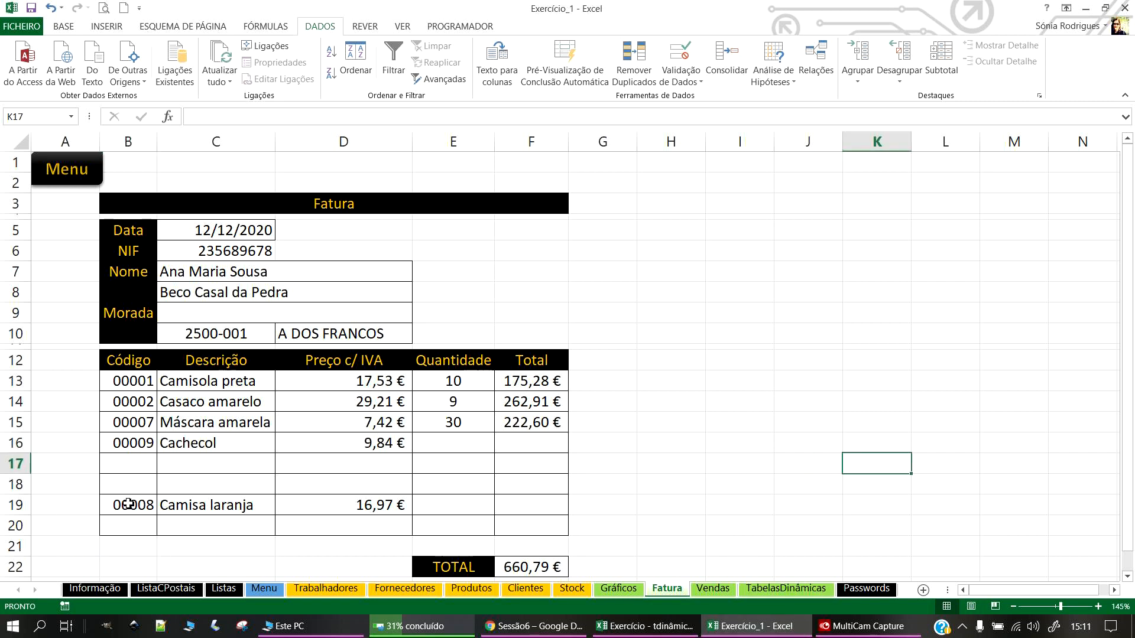
pyautogui.moveTo(129, 504); pyautogui.dragTo(410, 509)
pyautogui.click(217, 502)
pyautogui.click(146, 512)
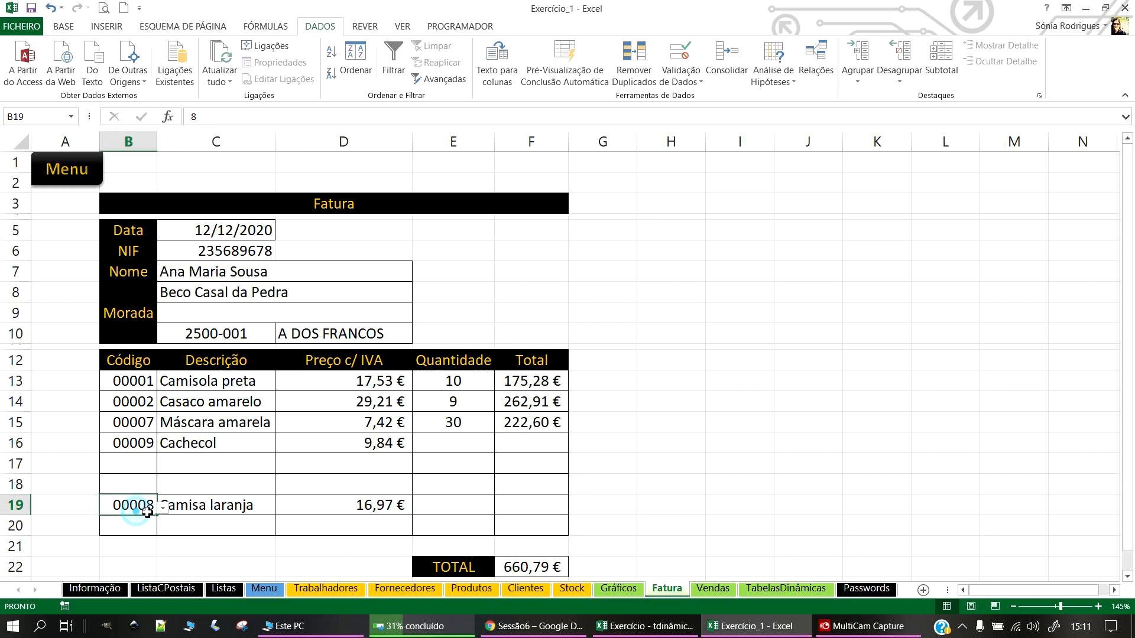
pyautogui.click(162, 508)
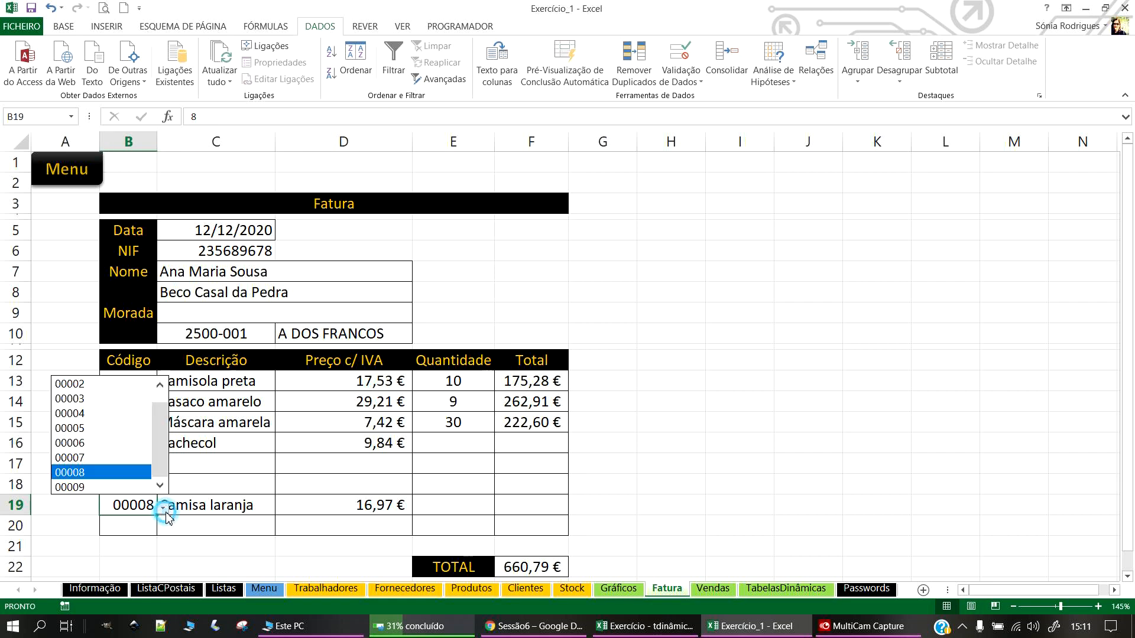
pyautogui.click(159, 385)
pyautogui.click(114, 397)
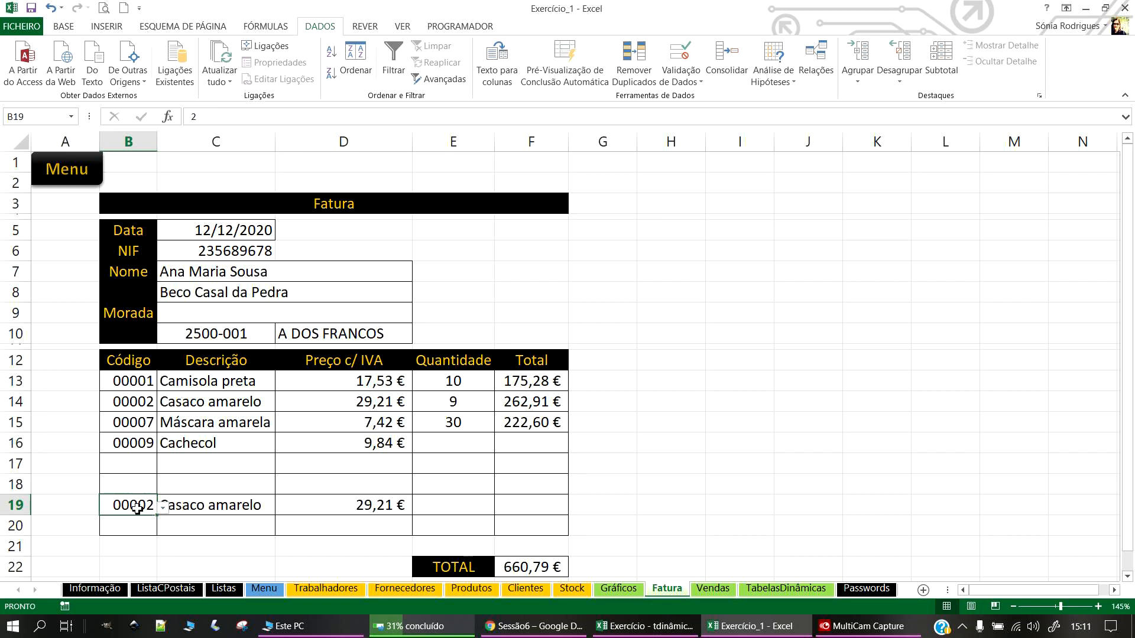
pyautogui.press('Delete')
# Step: Check the Descrição, price and Total formulas in the invoice lines and save the workbook
pyautogui.click(245, 441)
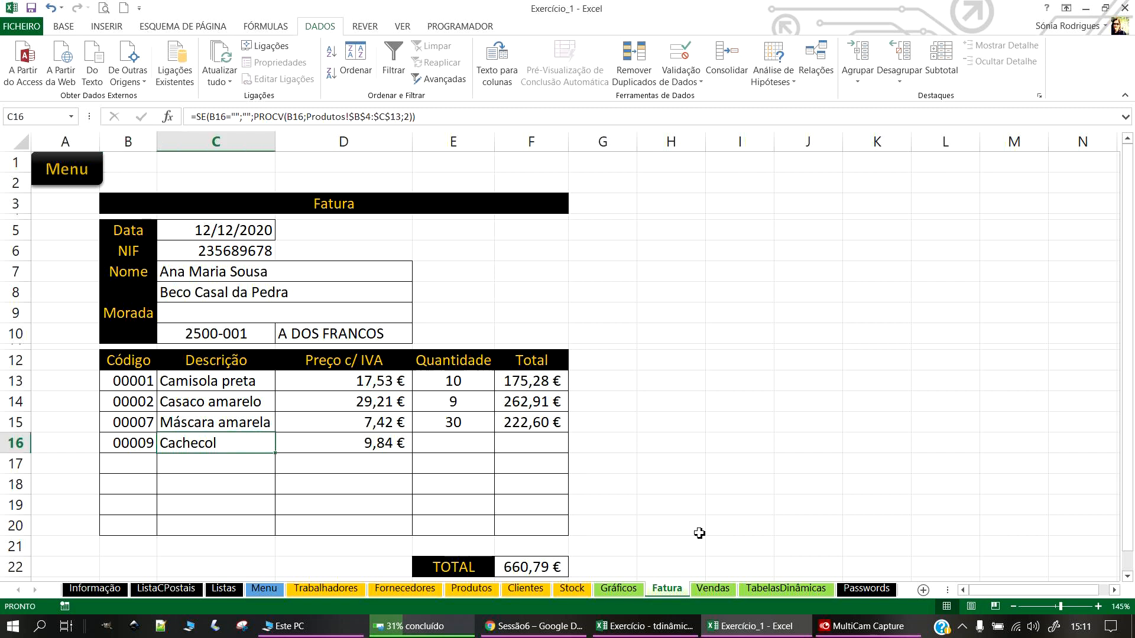
pyautogui.click(254, 507)
pyautogui.click(324, 503)
pyautogui.click(446, 486)
pyautogui.click(515, 502)
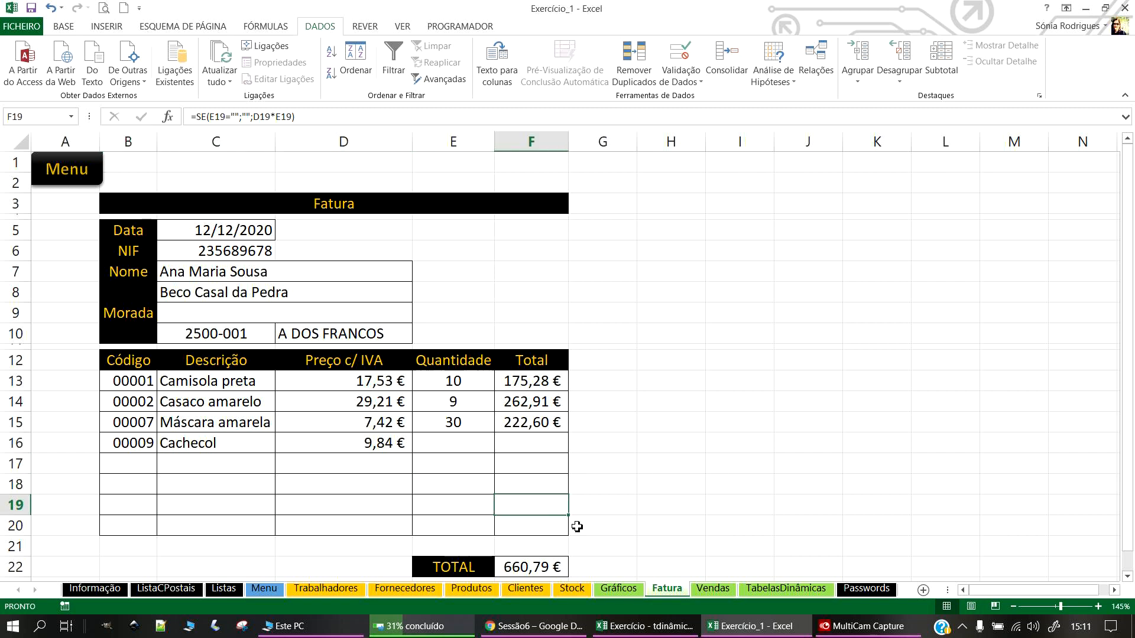
pyautogui.click(29, 10)
pyautogui.click(344, 381)
pyautogui.click(211, 383)
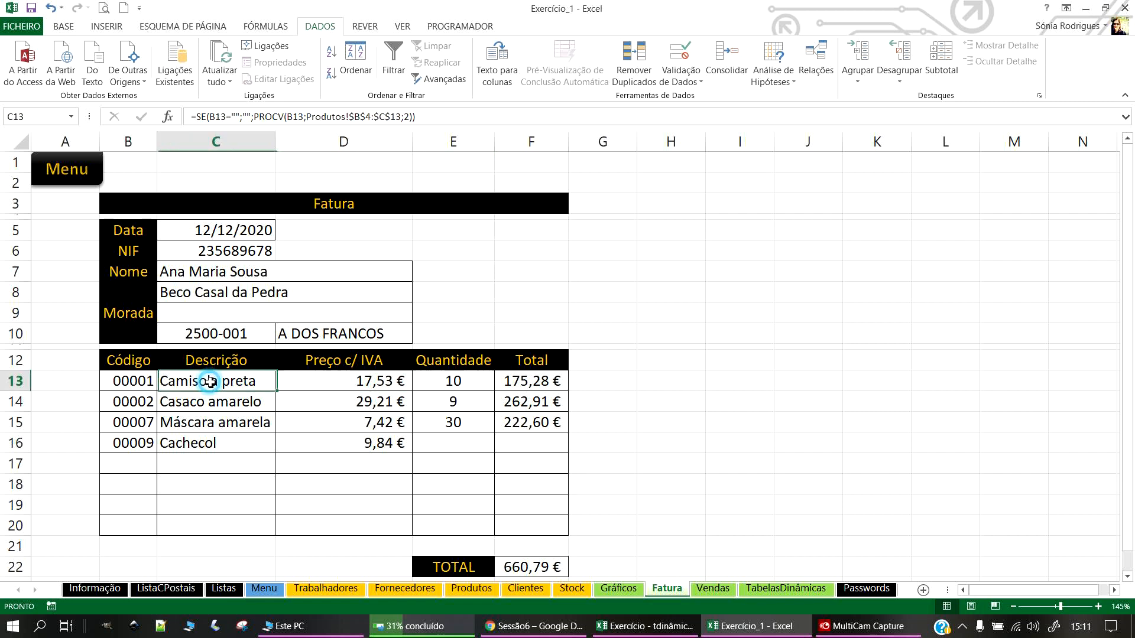
pyautogui.click(634, 415)
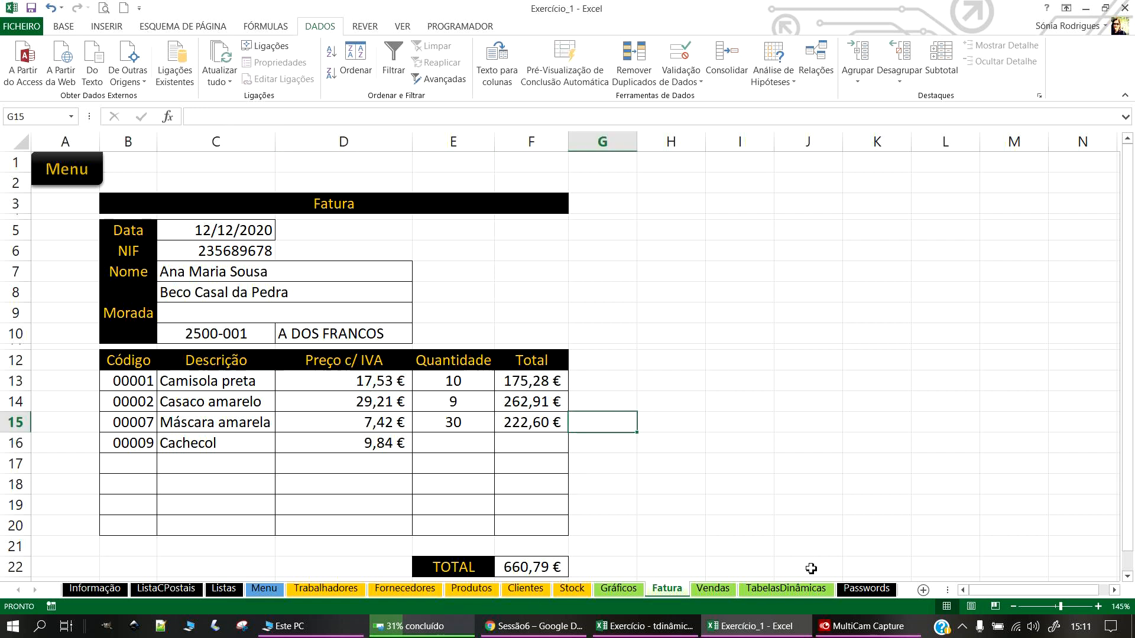
# Step: Enter the title 'Vendas (IVA e desconto incluído)' in cell B3 of the Vendas sheet
pyautogui.click(52, 168)
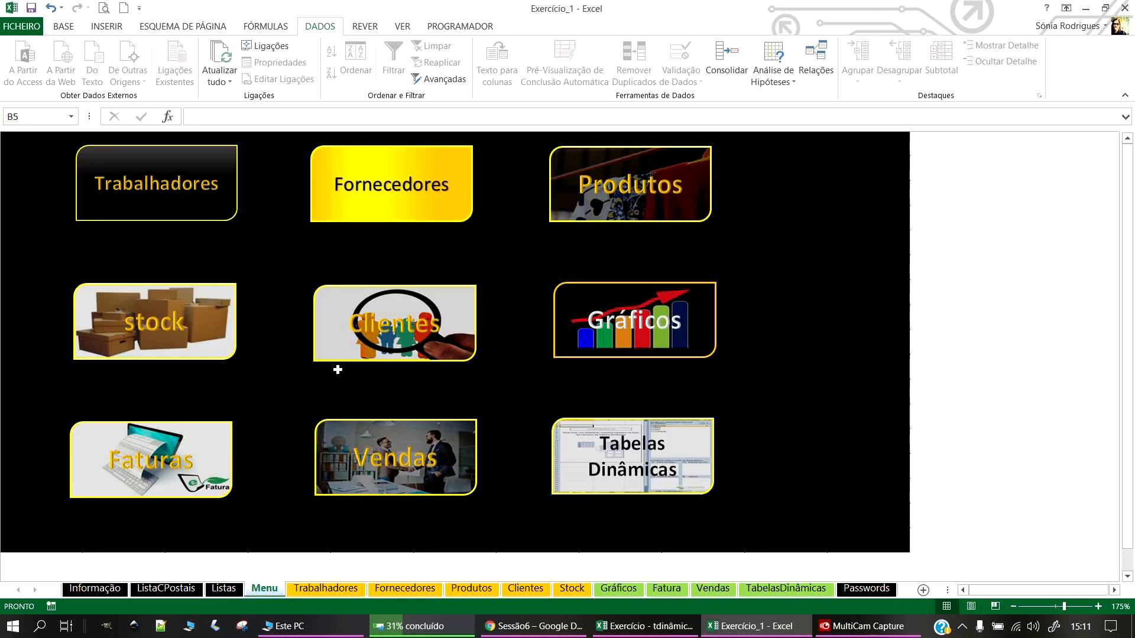
pyautogui.click(338, 465)
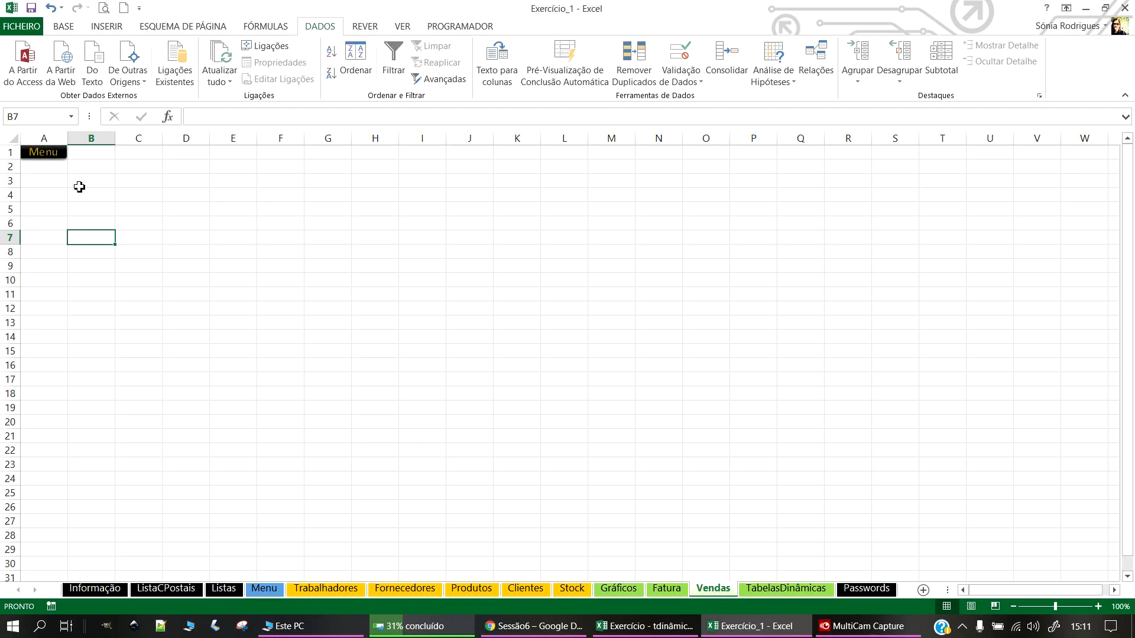
pyautogui.hotkey('alt', 'Tab')
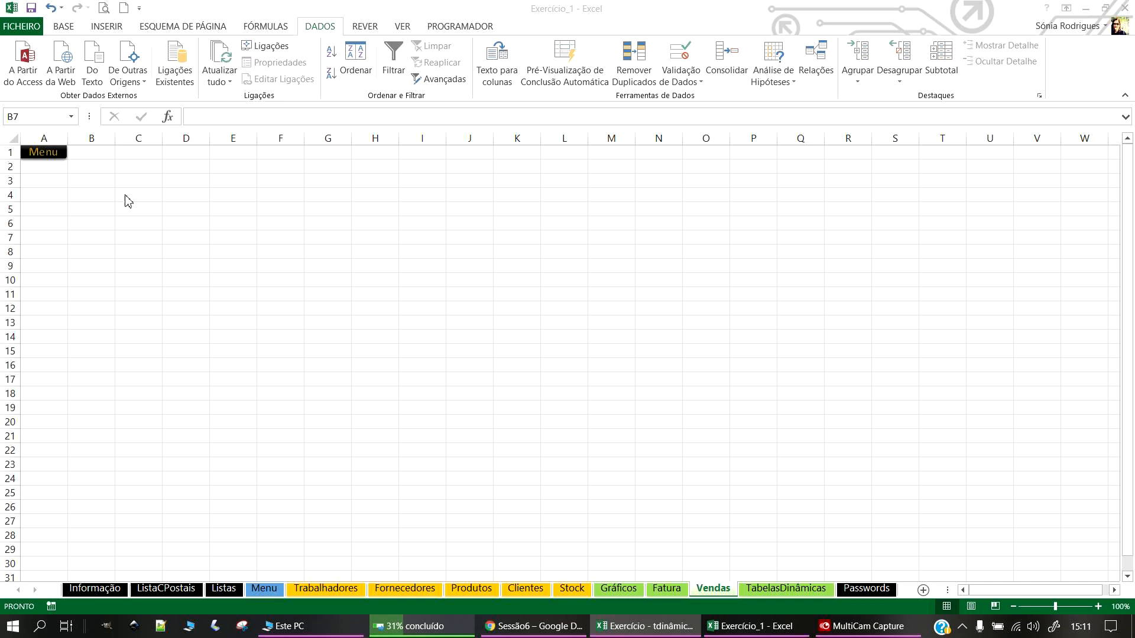
pyautogui.click(91, 170)
pyautogui.keyDown('ctrl'); pyautogui.scroll(2, 98, 192); pyautogui.keyUp('ctrl')
pyautogui.click(126, 196)
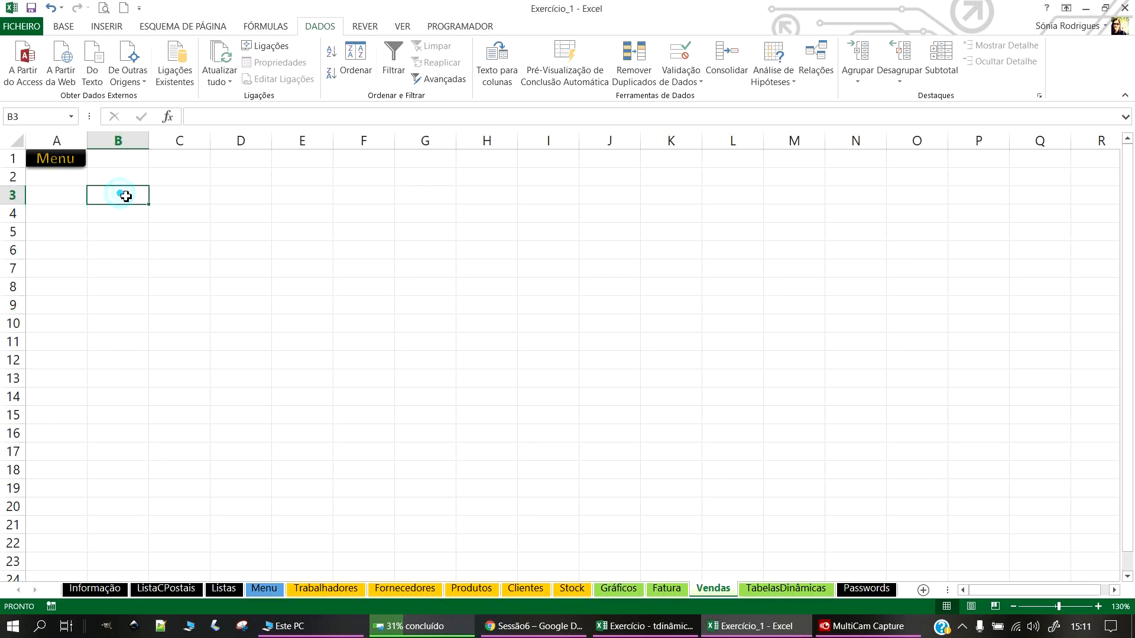
pyautogui.write('Vendas (IVA e')
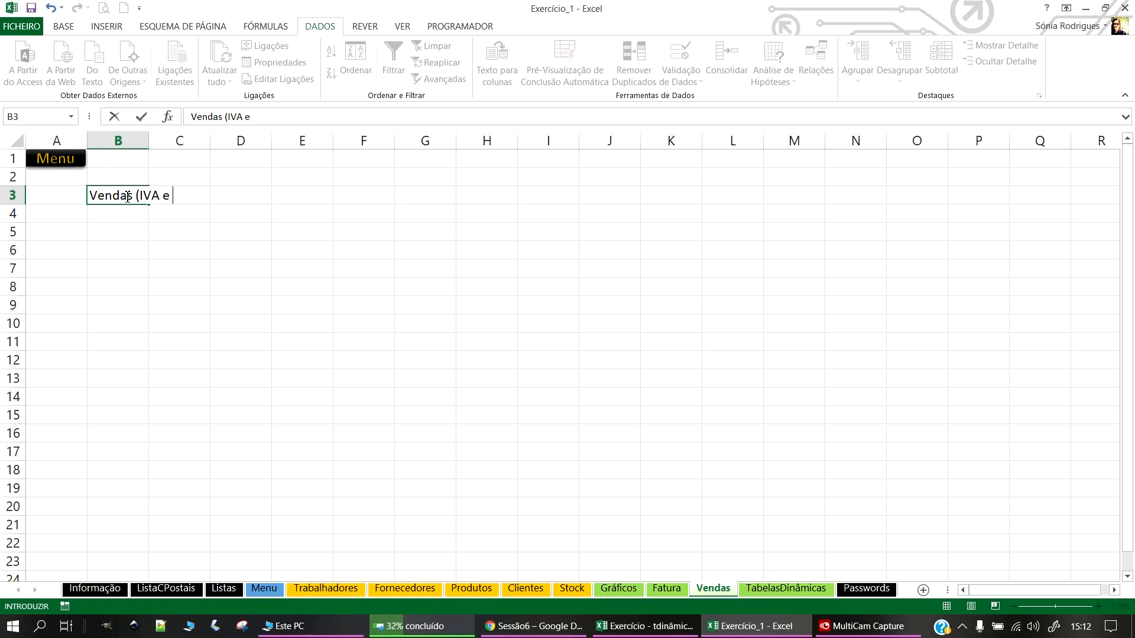
pyautogui.write('desconto incluído')
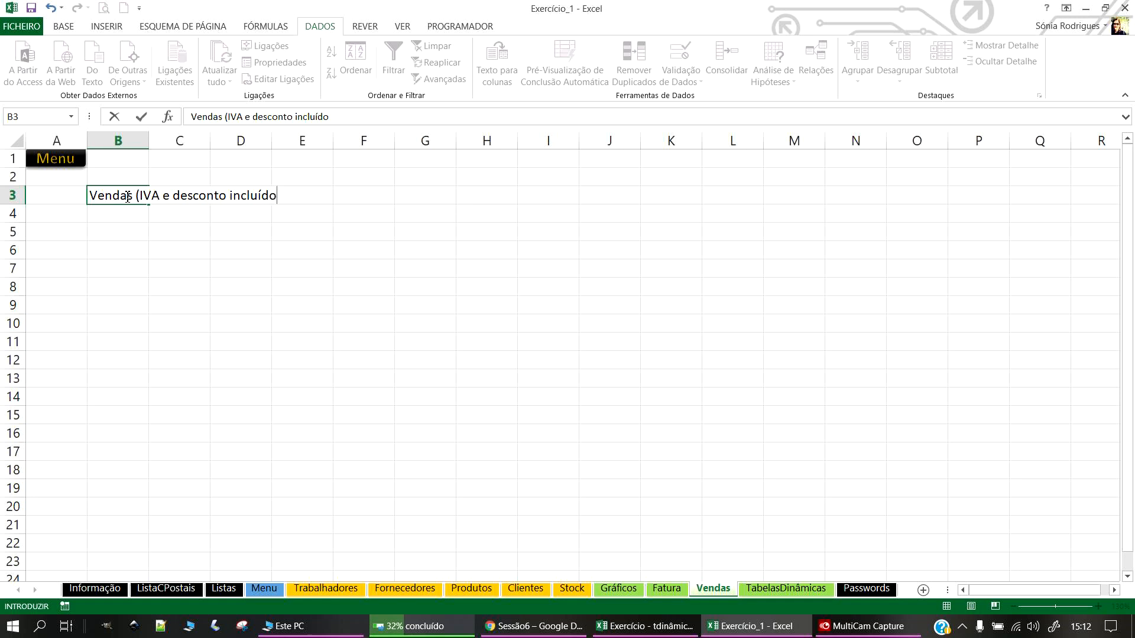
pyautogui.press('Return')
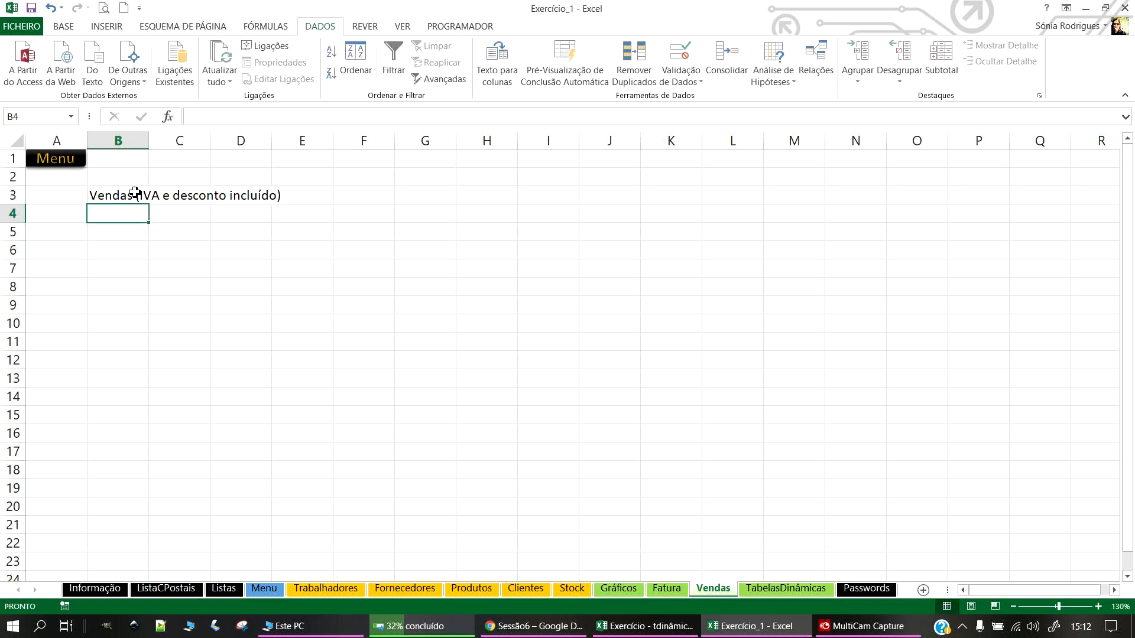
# Step: Copy the Gráficos black title banner format onto the Vendas B3 title with Format Painter
pyautogui.click(667, 588)
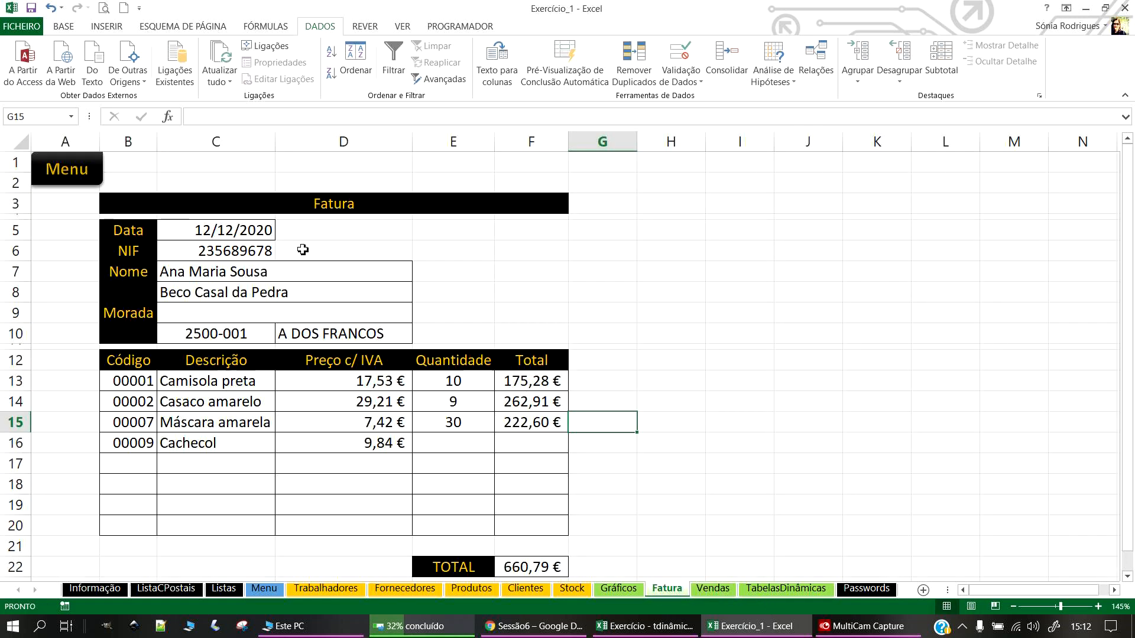
pyautogui.click(293, 206)
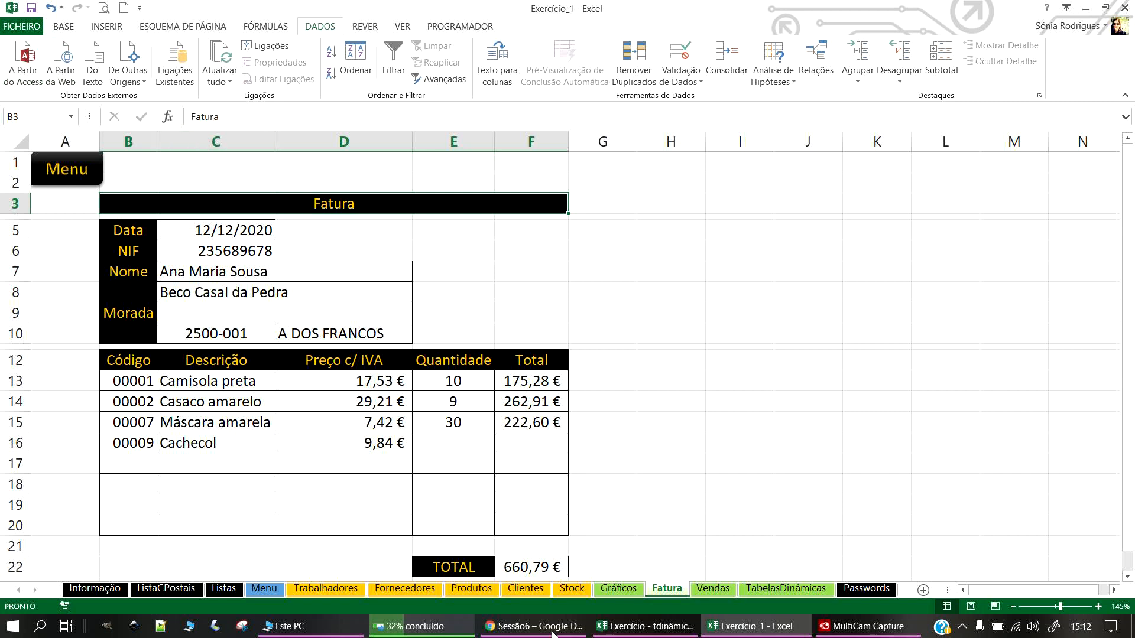
pyautogui.click(607, 590)
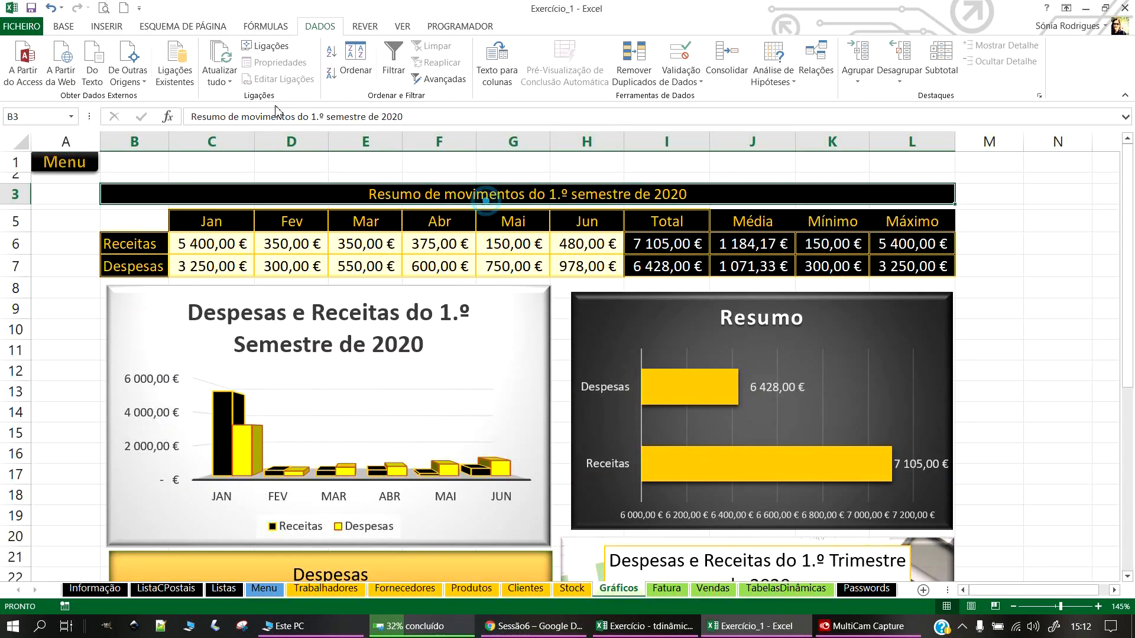
pyautogui.click(63, 26)
pyautogui.click(76, 78)
pyautogui.click(704, 589)
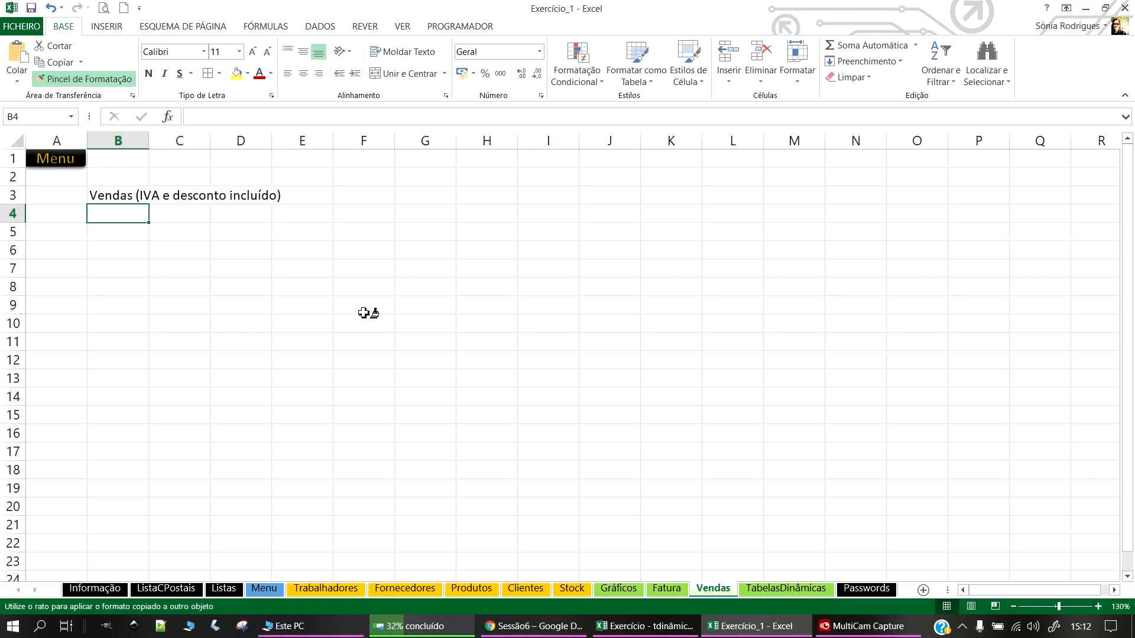
pyautogui.click(123, 199)
pyautogui.click(402, 267)
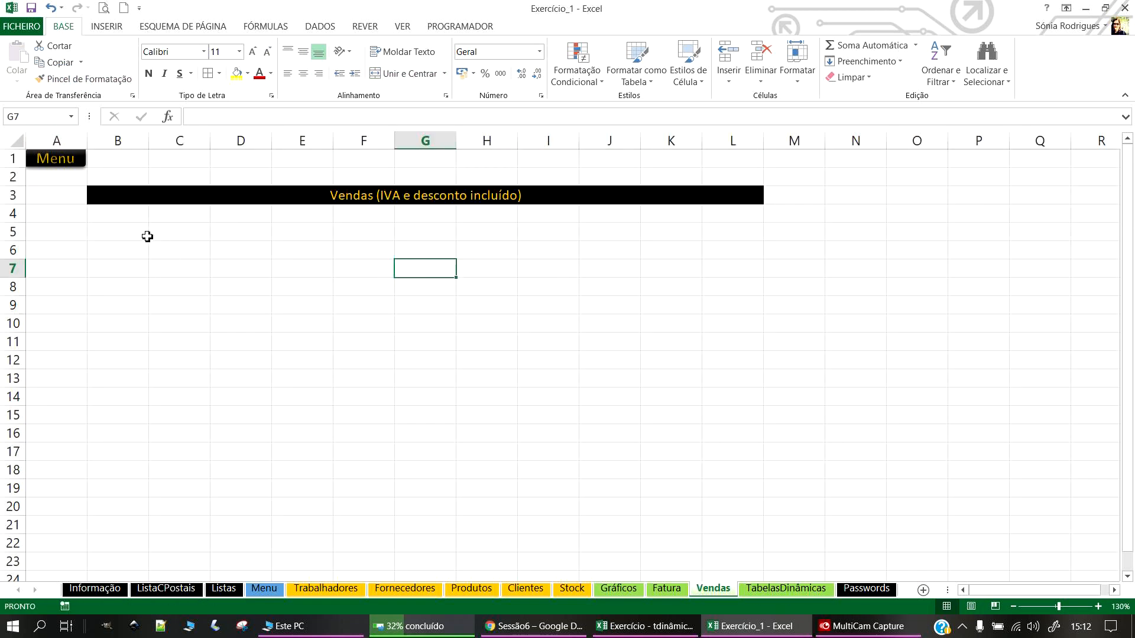
pyautogui.click(116, 232)
# Step: Type the row 5 headers Código, Descrição, Preço Unitário and Unidades Vendidas across B5:E5
pyautogui.write('C')
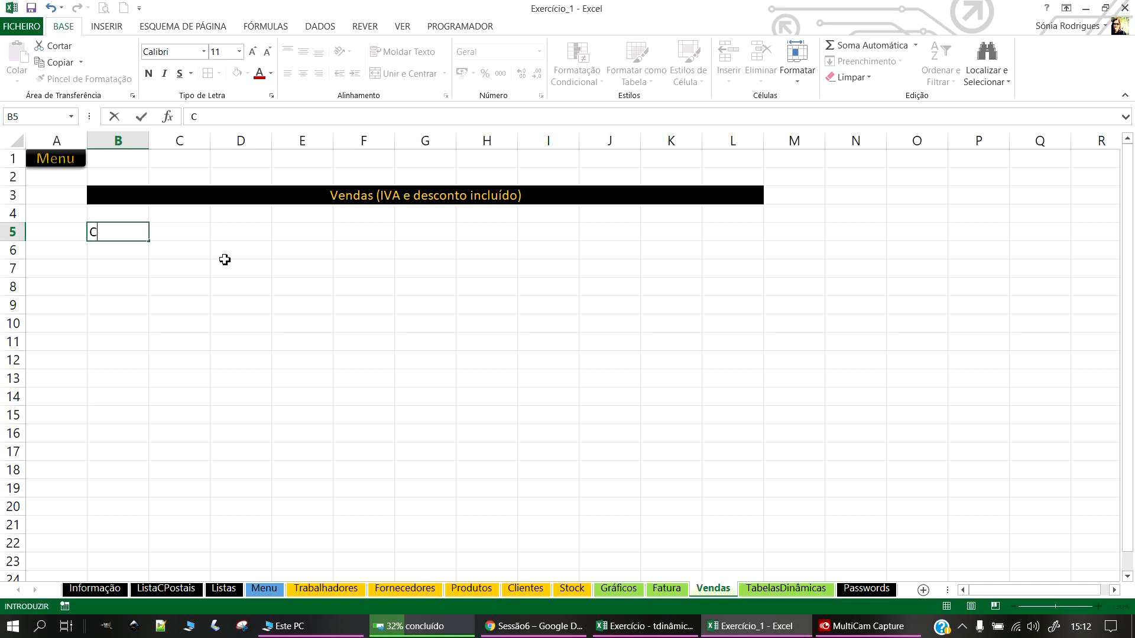
pyautogui.write('ódigo')
pyautogui.press('Tab')
pyautogui.write('Dew')
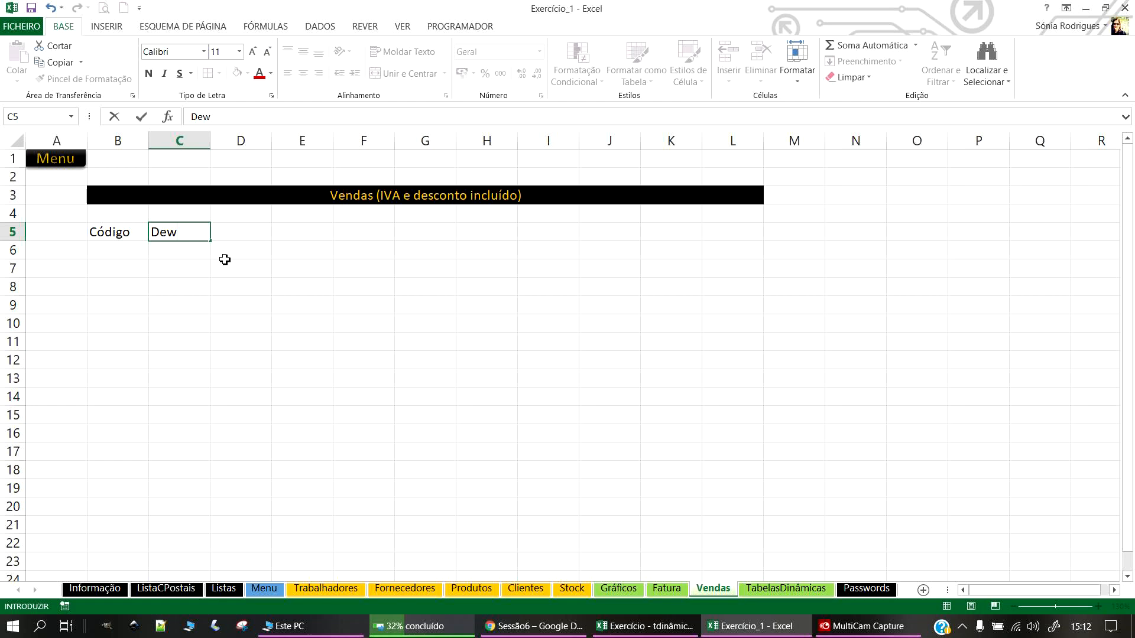
pyautogui.write('crição')
pyautogui.press('Tab')
pyautogui.write('Prel')
pyautogui.press('BackSpace')
pyautogui.write('ço Unitário')
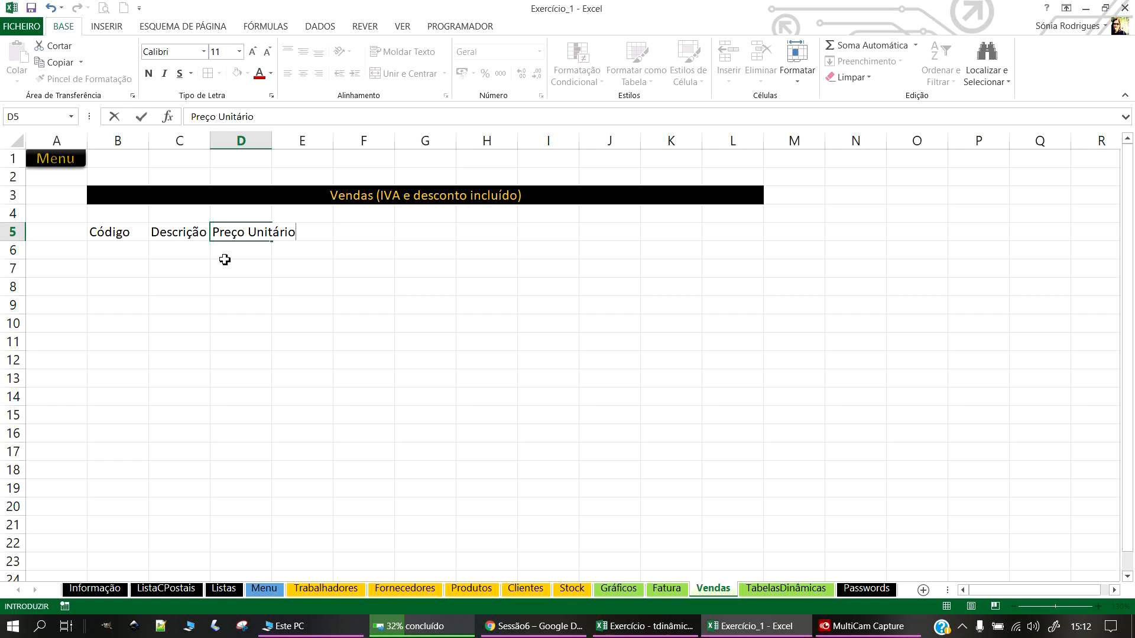
pyautogui.press('Tab')
pyautogui.write('Un')
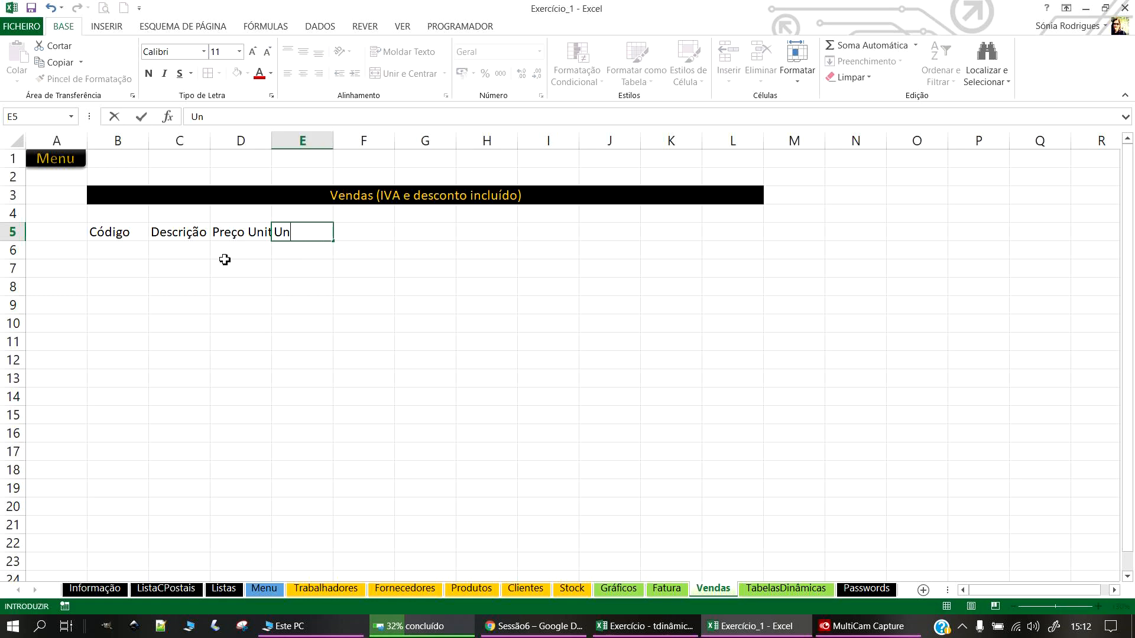
pyautogui.write('idades Vendidas')
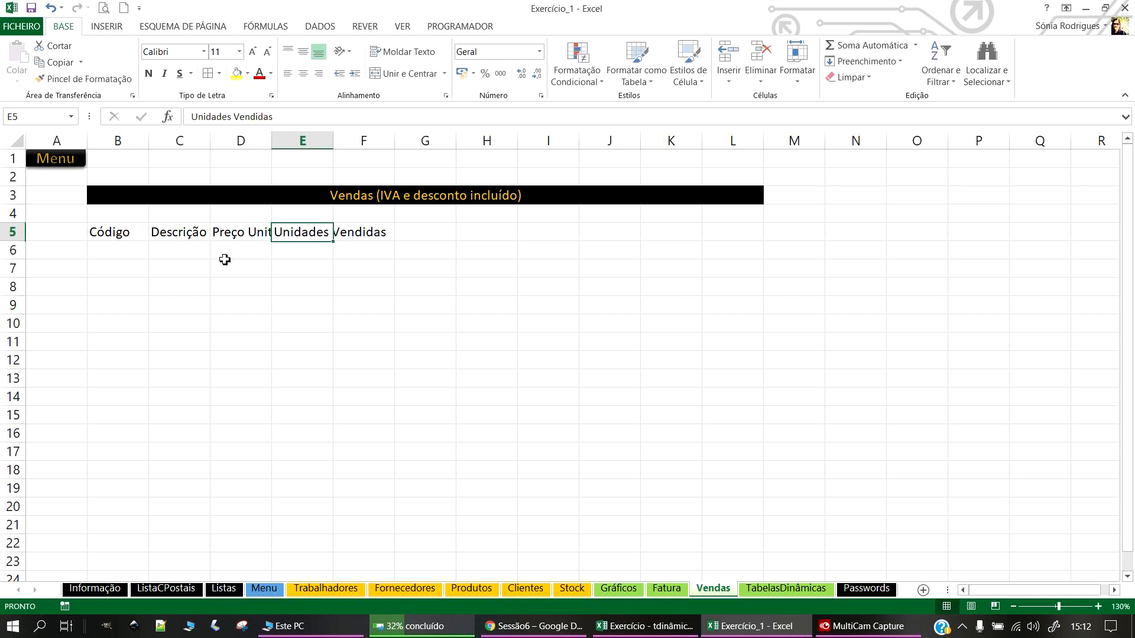
pyautogui.press('Tab')
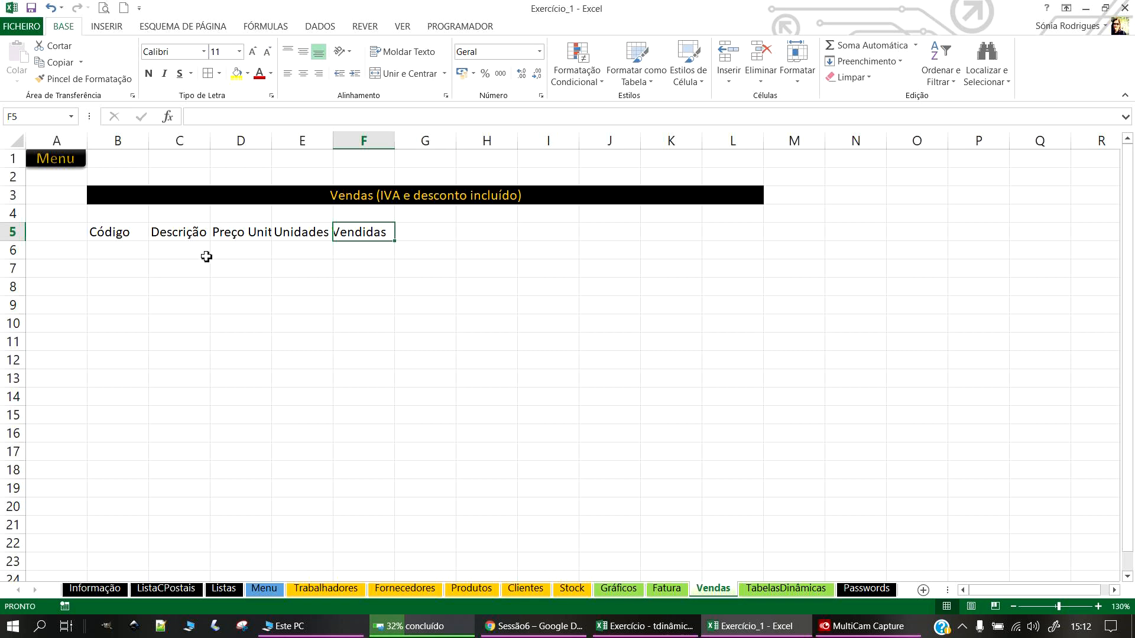
# Step: Shorten row 4 and paint the Stock header's black fill and gold bold text onto B5:E5
pyautogui.moveTo(19, 223); pyautogui.dragTo(18, 213)
pyautogui.click(667, 589)
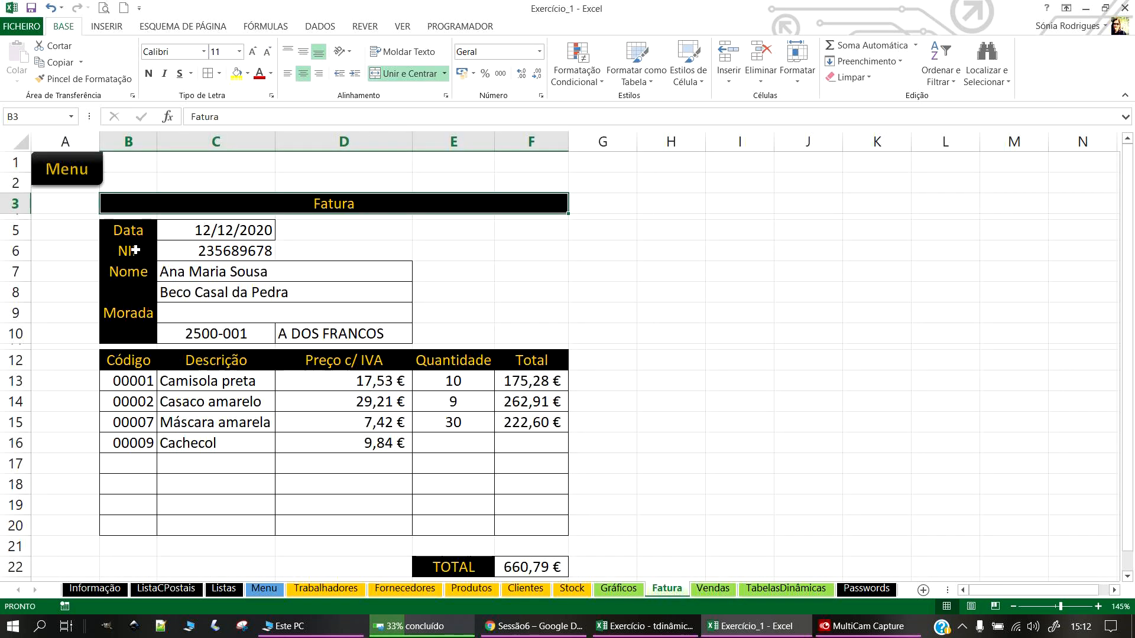
pyautogui.click(571, 588)
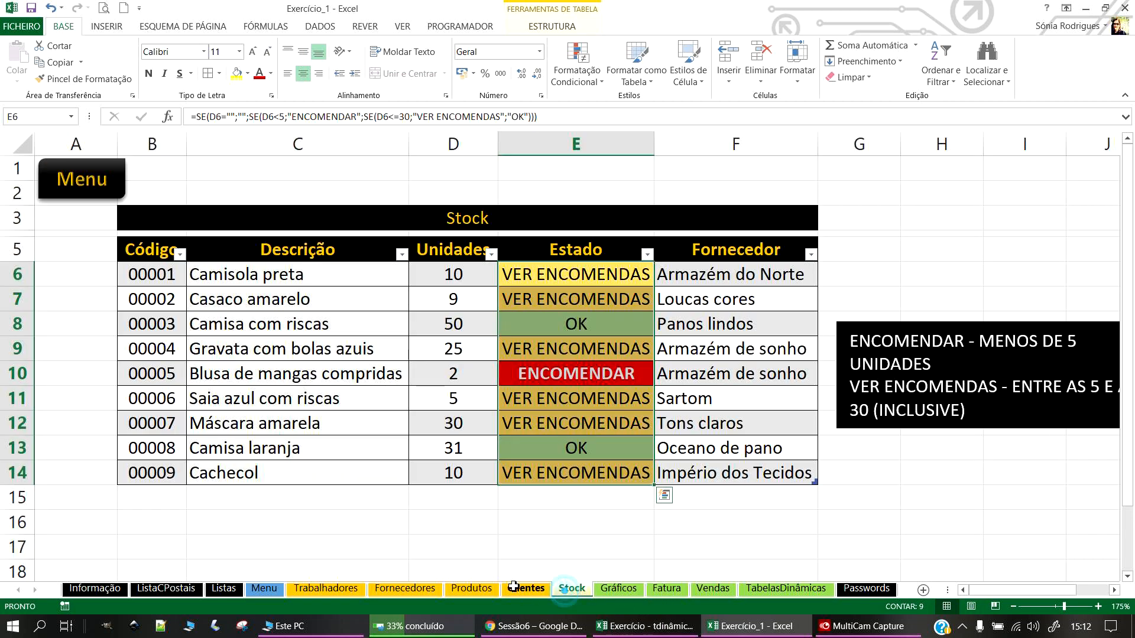
pyautogui.moveTo(147, 248); pyautogui.dragTo(329, 248)
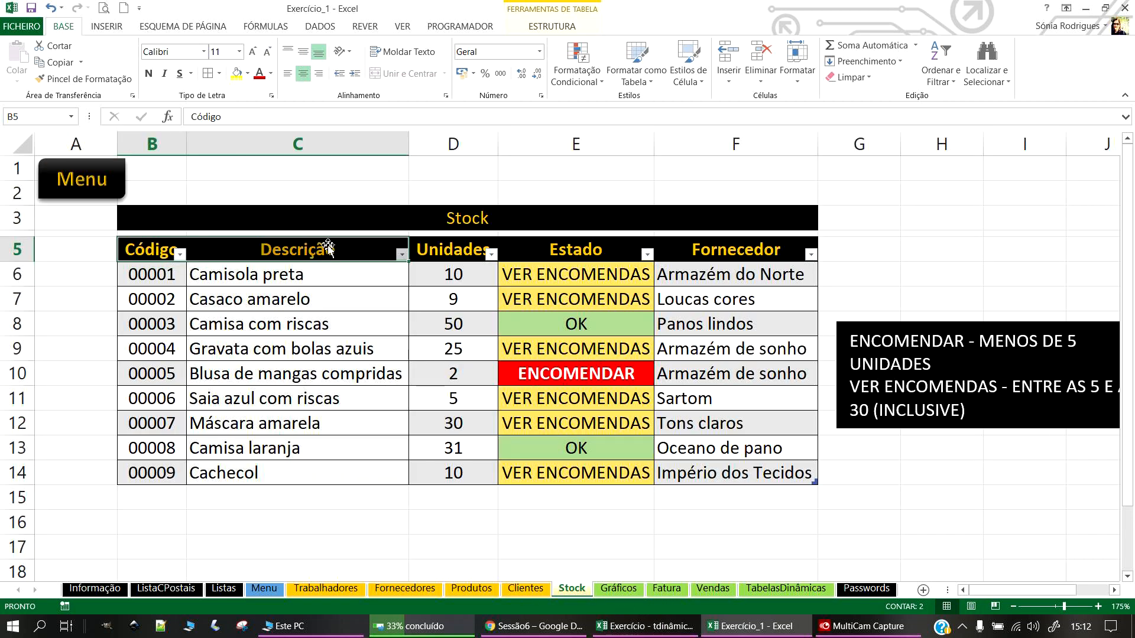
pyautogui.click(50, 79)
pyautogui.click(712, 588)
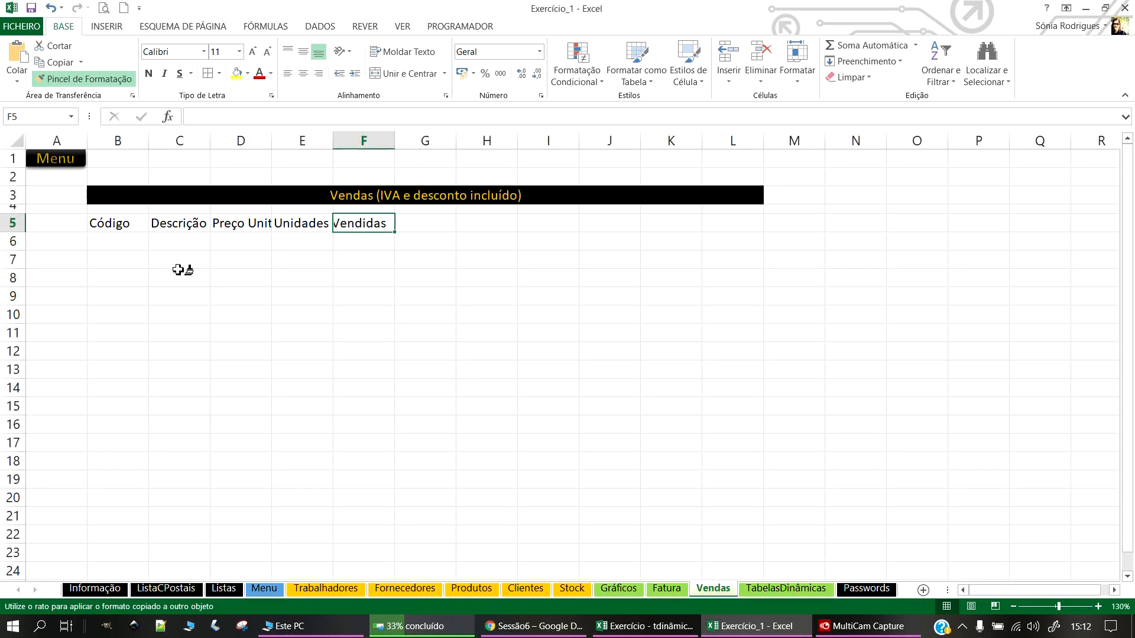
pyautogui.moveTo(130, 226); pyautogui.dragTo(304, 233)
pyautogui.click(259, 335)
pyautogui.click(182, 223)
pyautogui.click(89, 79)
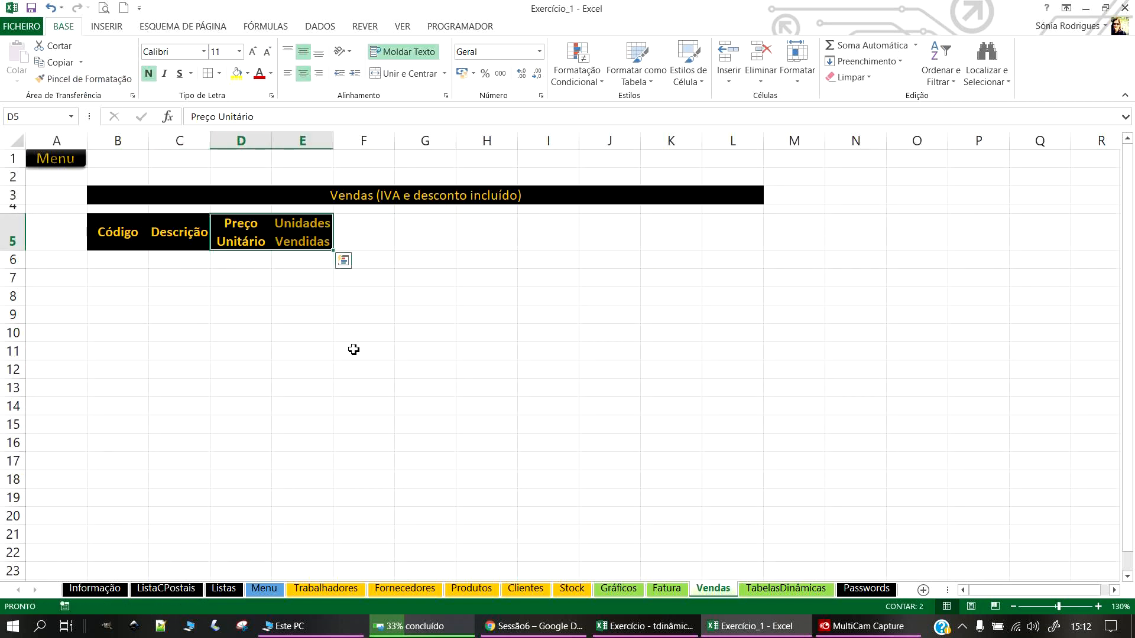
pyautogui.click(357, 351)
# Step: Add the headers Cliente in F5 and Valor das Vendas in G5
pyautogui.click(379, 241)
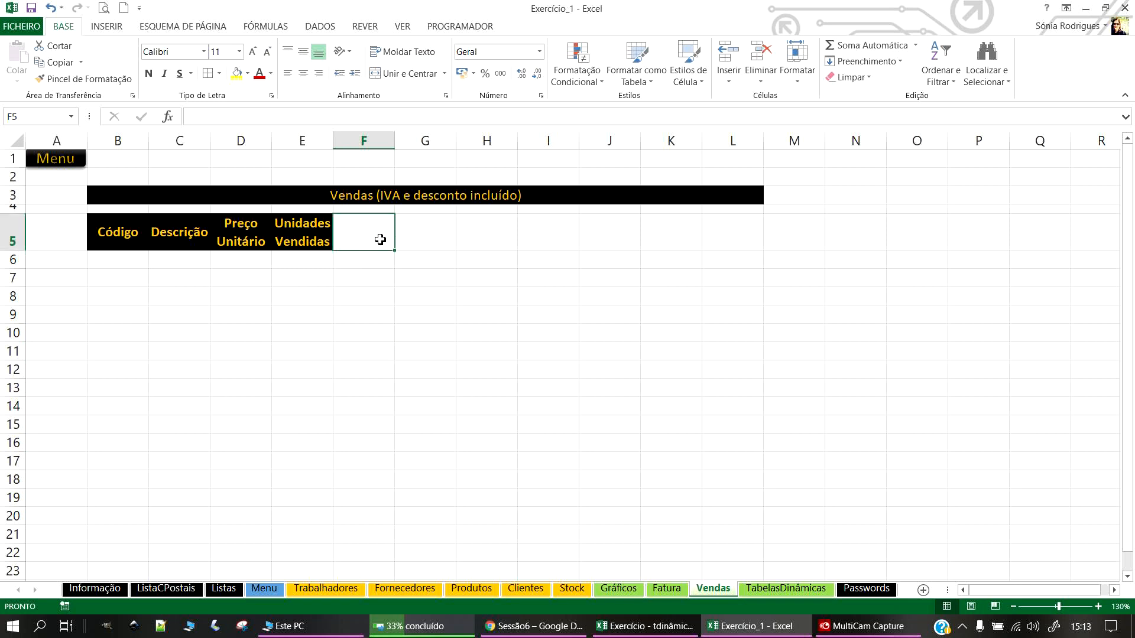
pyautogui.write('Cliente')
pyautogui.press('Tab')
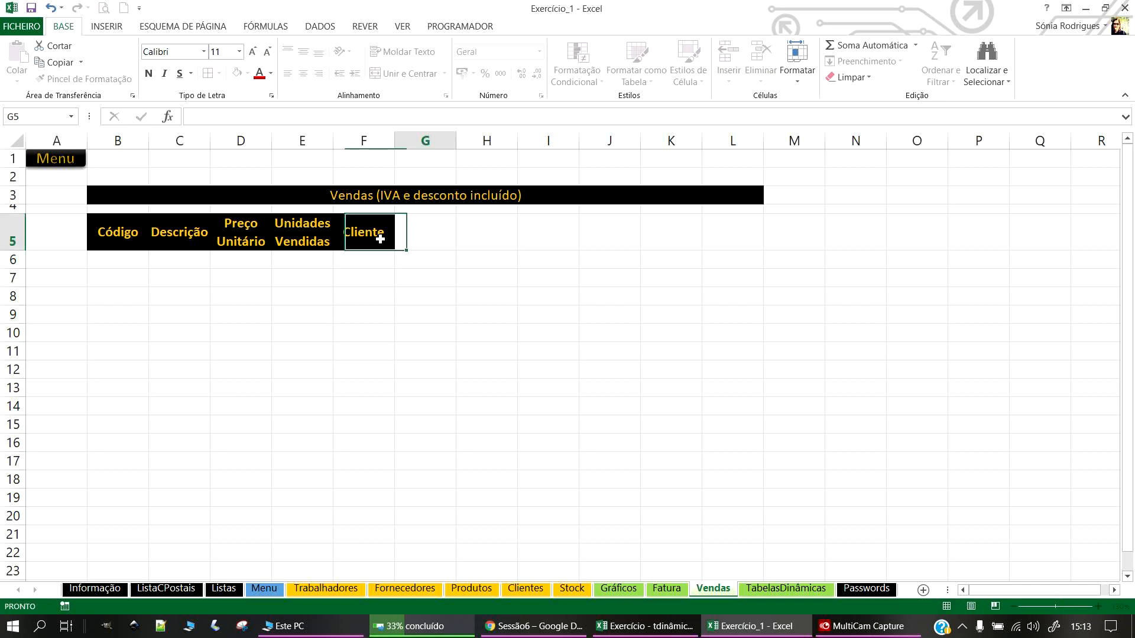
pyautogui.write('Va')
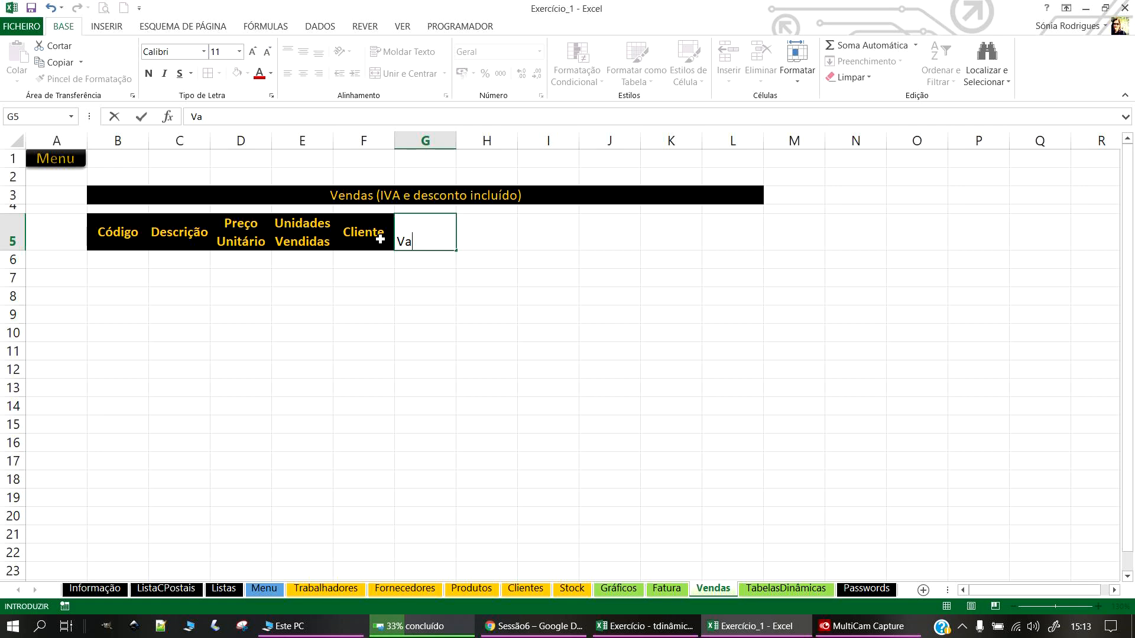
pyautogui.write('lor das Vend')
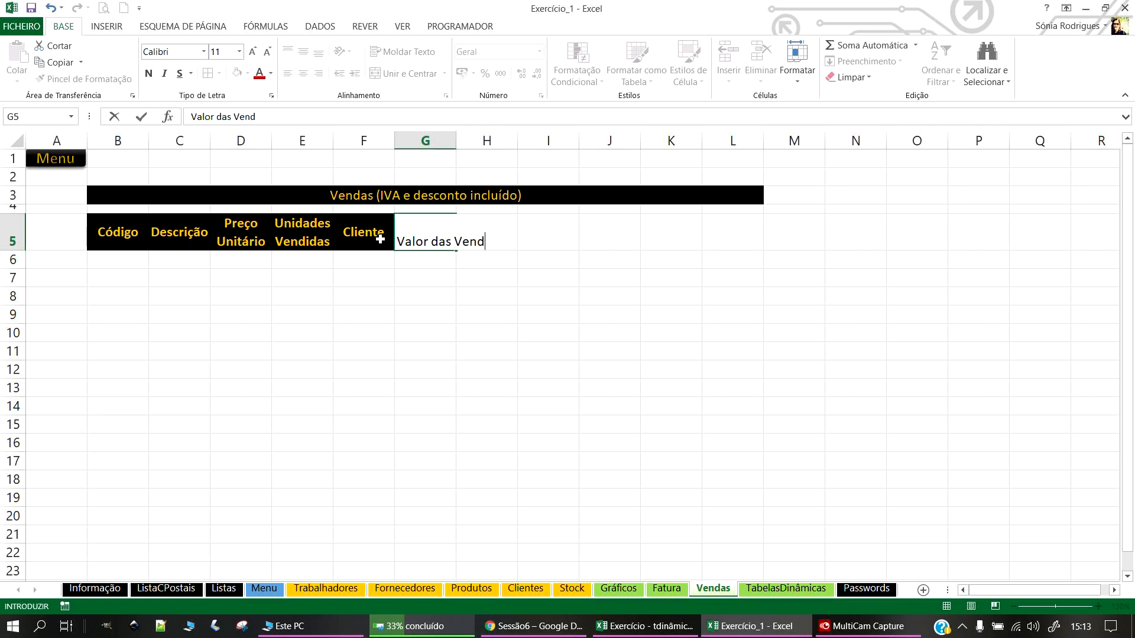
pyautogui.write('as')
pyautogui.press('Tab')
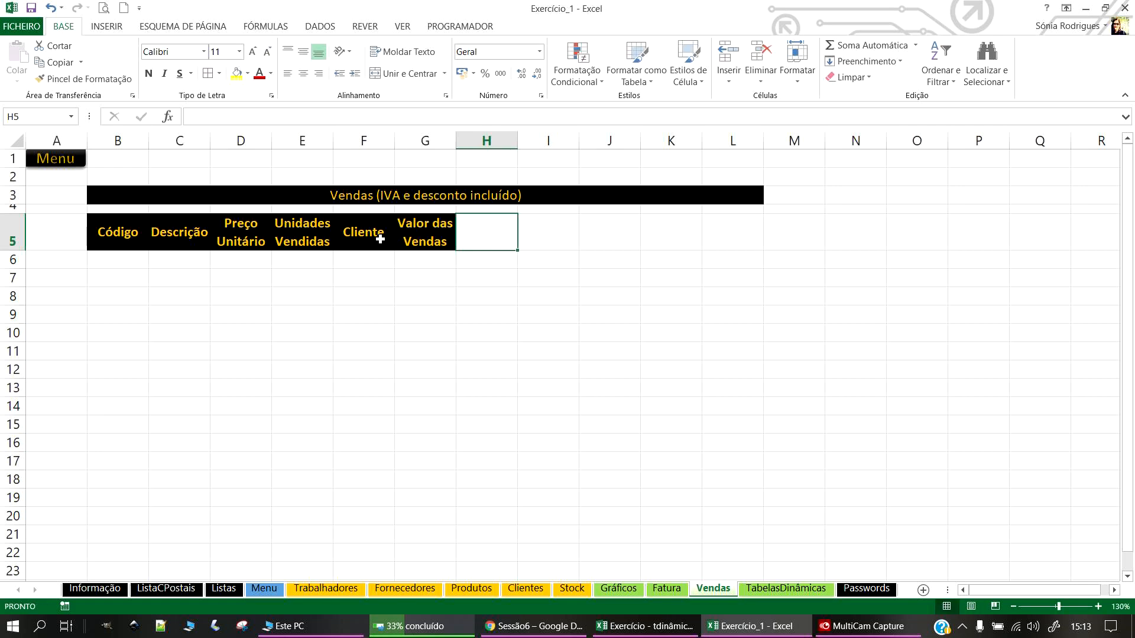
# Step: Unmerge the B3:L3 title and merge and centre it over B3:G3 instead
pyautogui.click(378, 327)
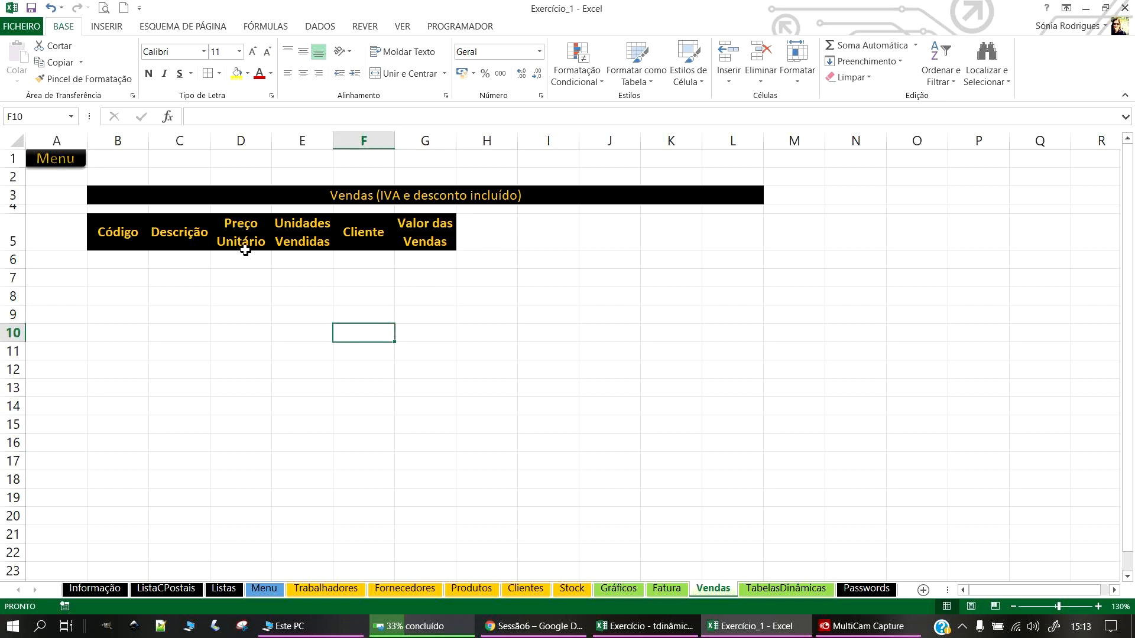
pyautogui.click(463, 195)
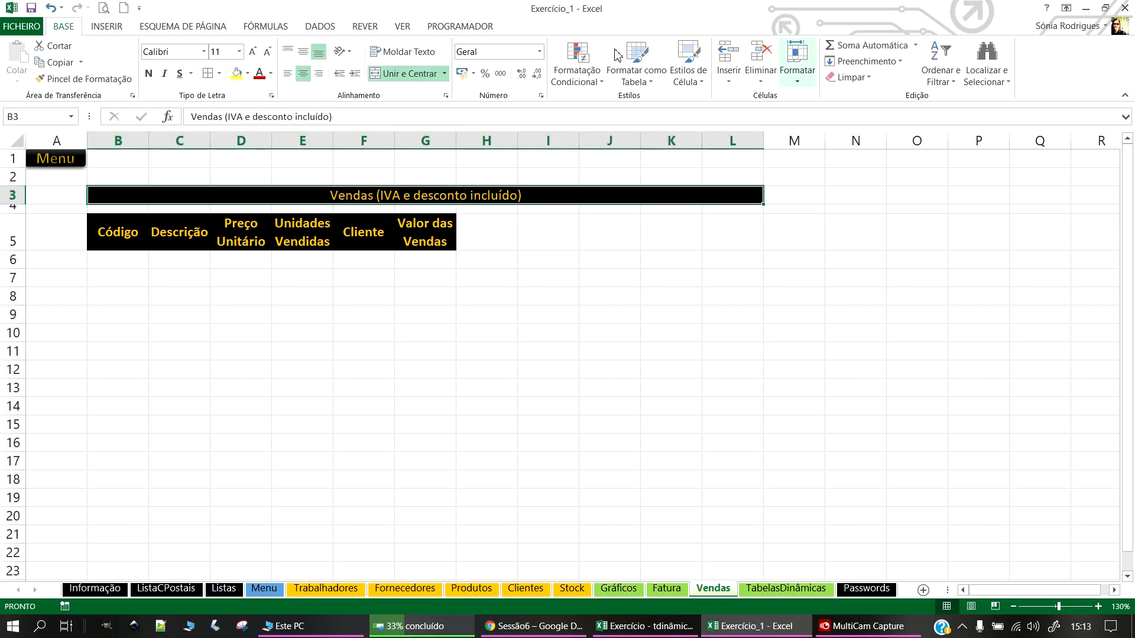
pyautogui.click(398, 73)
pyautogui.click(511, 403)
pyautogui.moveTo(101, 195); pyautogui.dragTo(411, 195)
pyautogui.click(395, 74)
pyautogui.click(612, 405)
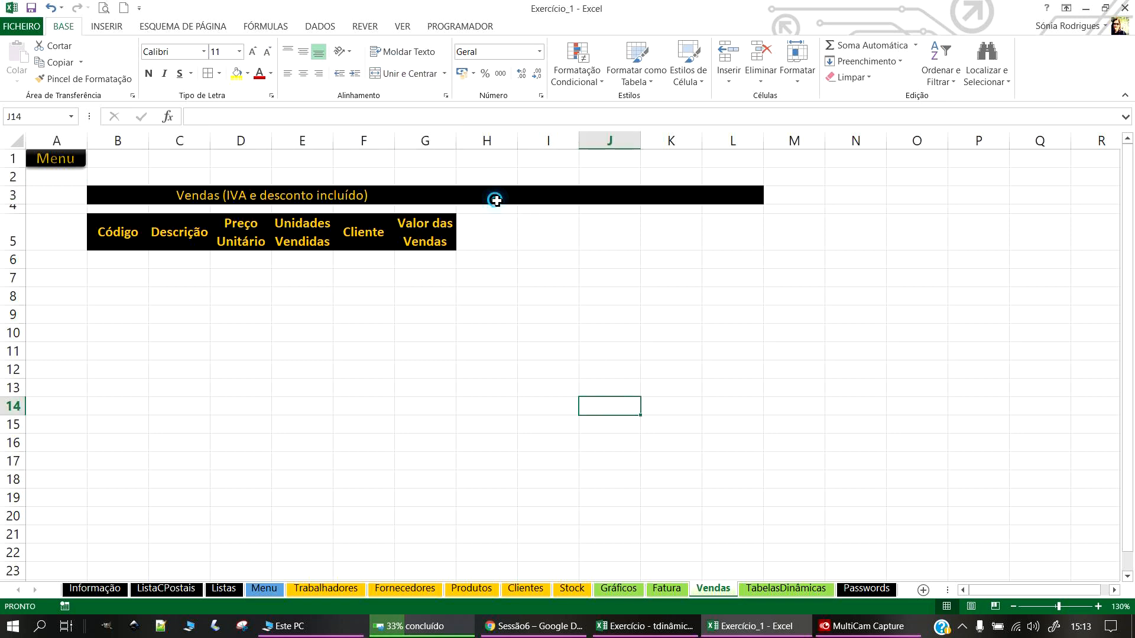
# Step: Clear all contents and formatting from the leftover title cells H3:M3
pyautogui.moveTo(496, 198); pyautogui.dragTo(786, 198)
pyautogui.click(850, 77)
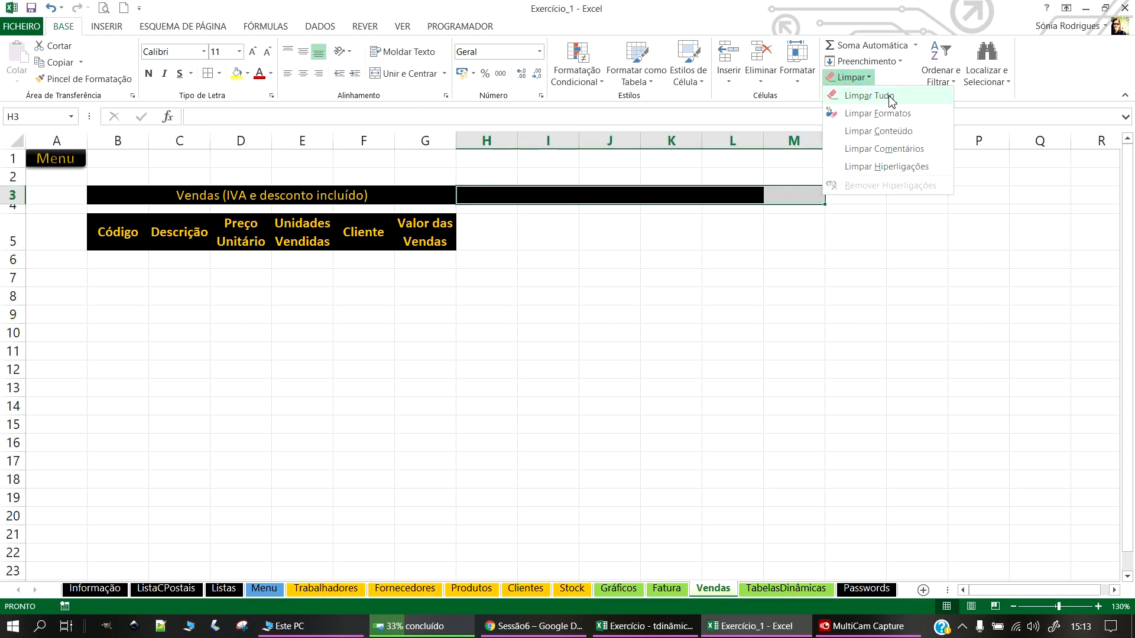
pyautogui.click(889, 97)
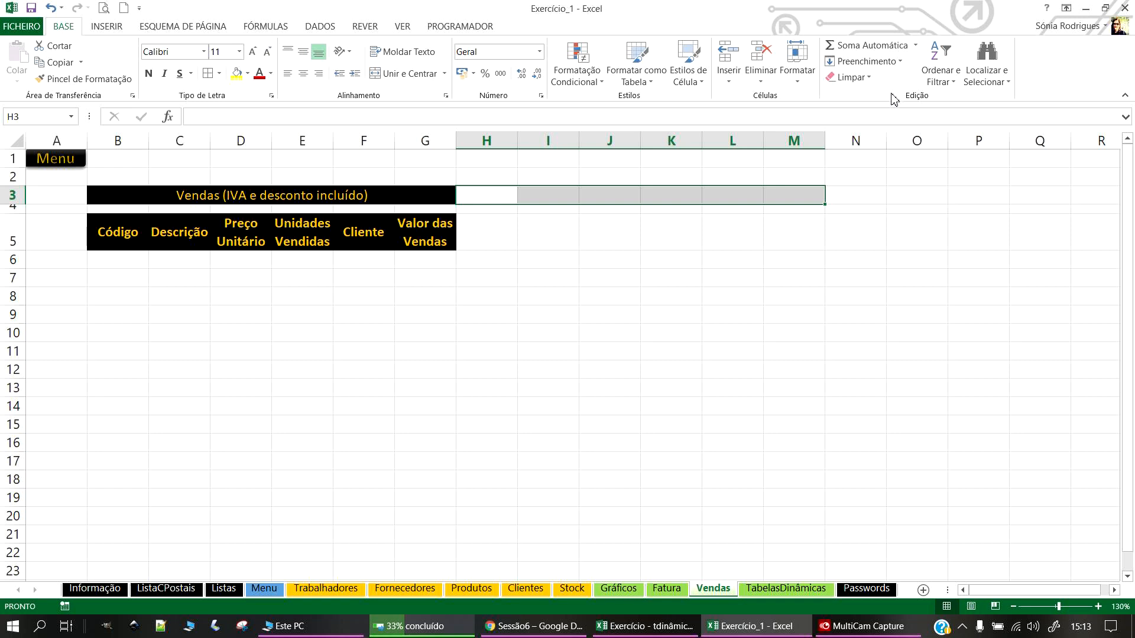
pyautogui.click(422, 317)
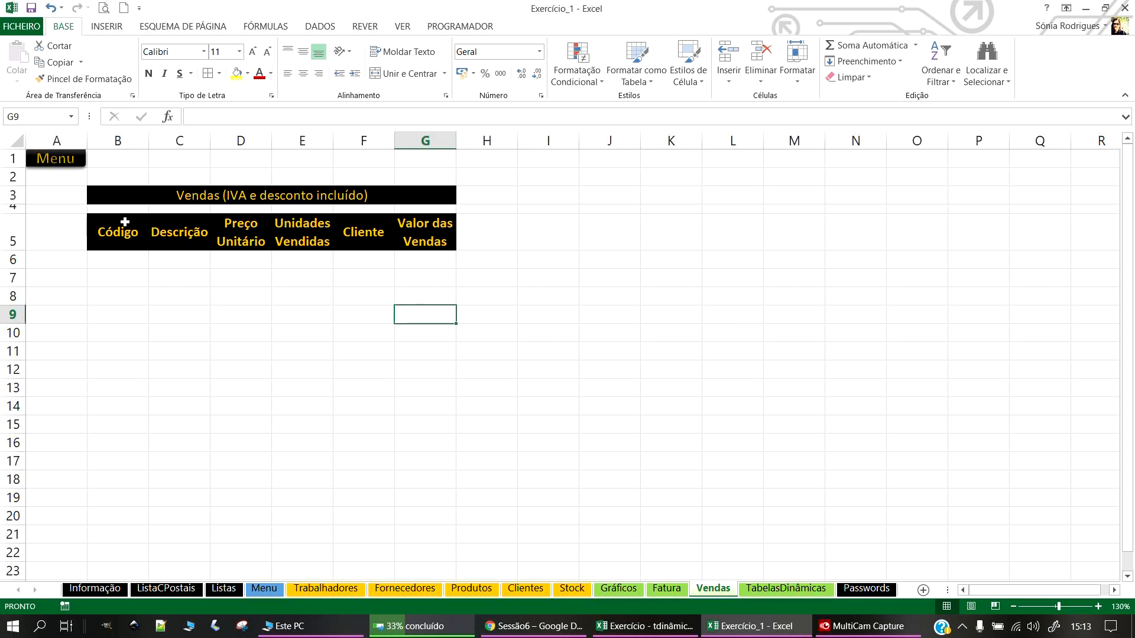
pyautogui.click(117, 264)
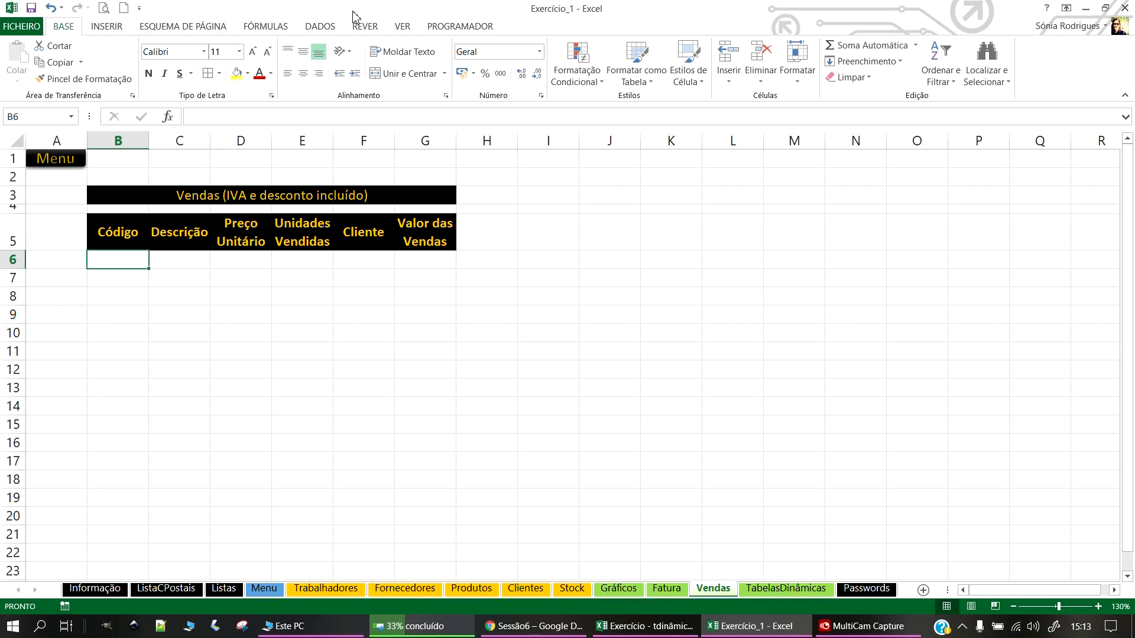
# Step: Check the range behind the CodProdutos name in the Name Manager
pyautogui.click(282, 26)
pyautogui.click(467, 80)
pyautogui.click(608, 207)
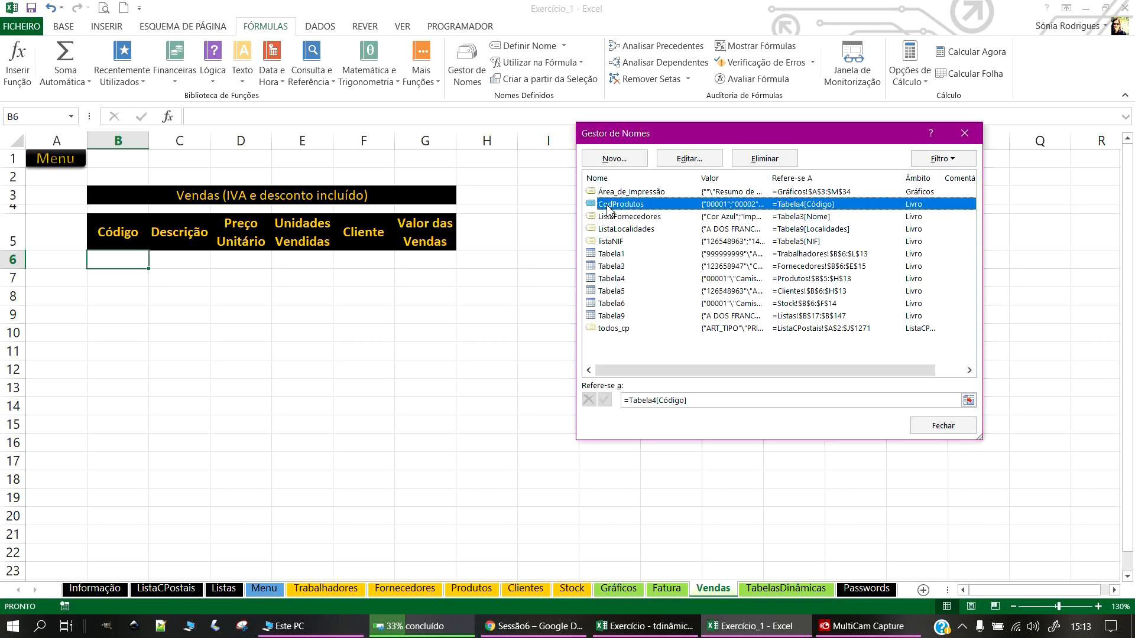
pyautogui.click(964, 138)
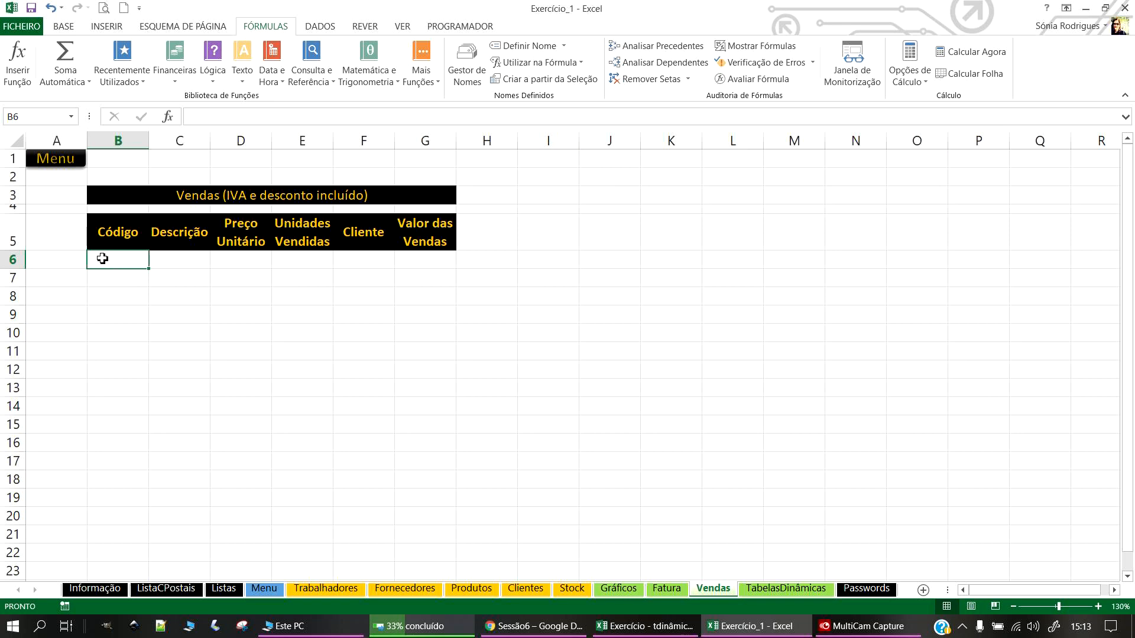
# Step: Give B6 List data validation with source =CodProdutos
pyautogui.click(330, 30)
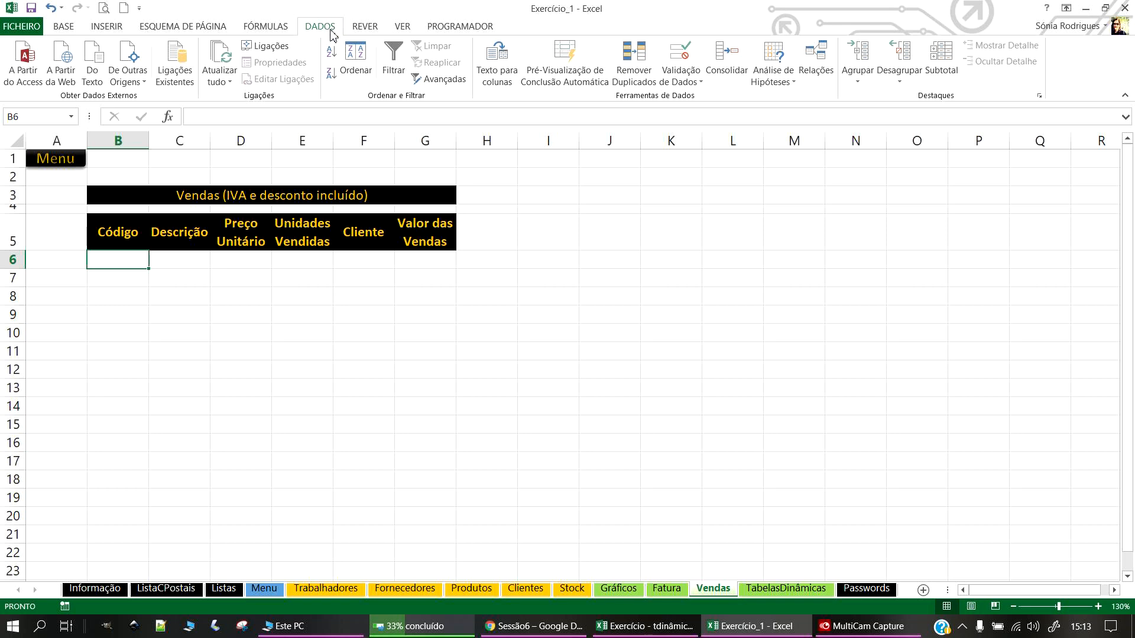
pyautogui.click(681, 81)
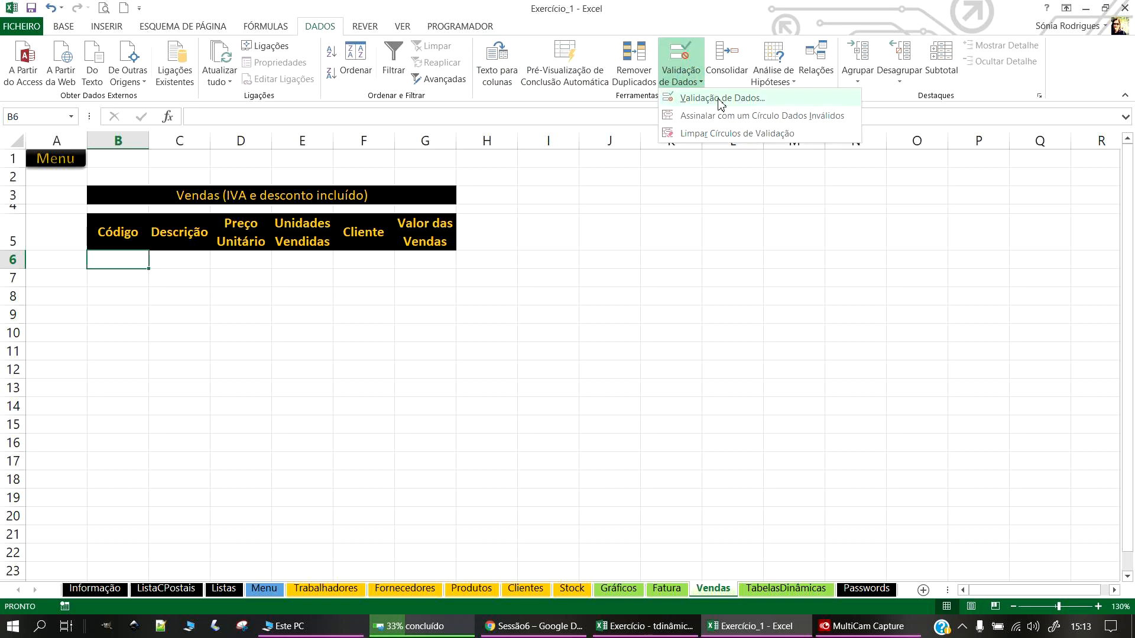
pyautogui.click(720, 98)
pyautogui.click(727, 247)
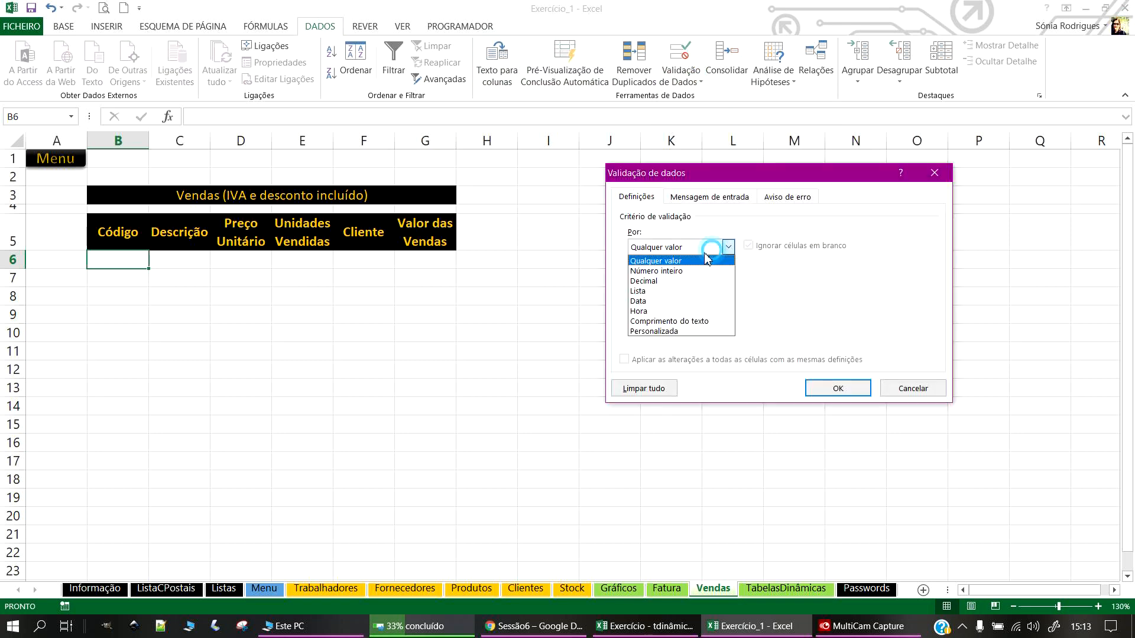
pyautogui.click(645, 291)
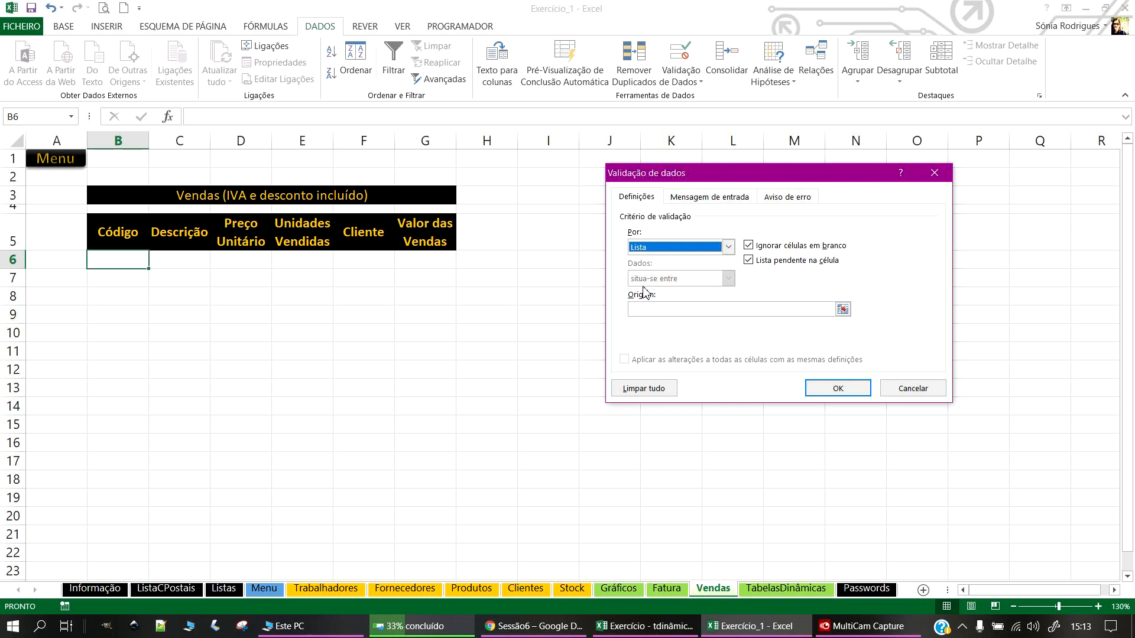
pyautogui.click(843, 309)
pyautogui.click(944, 189)
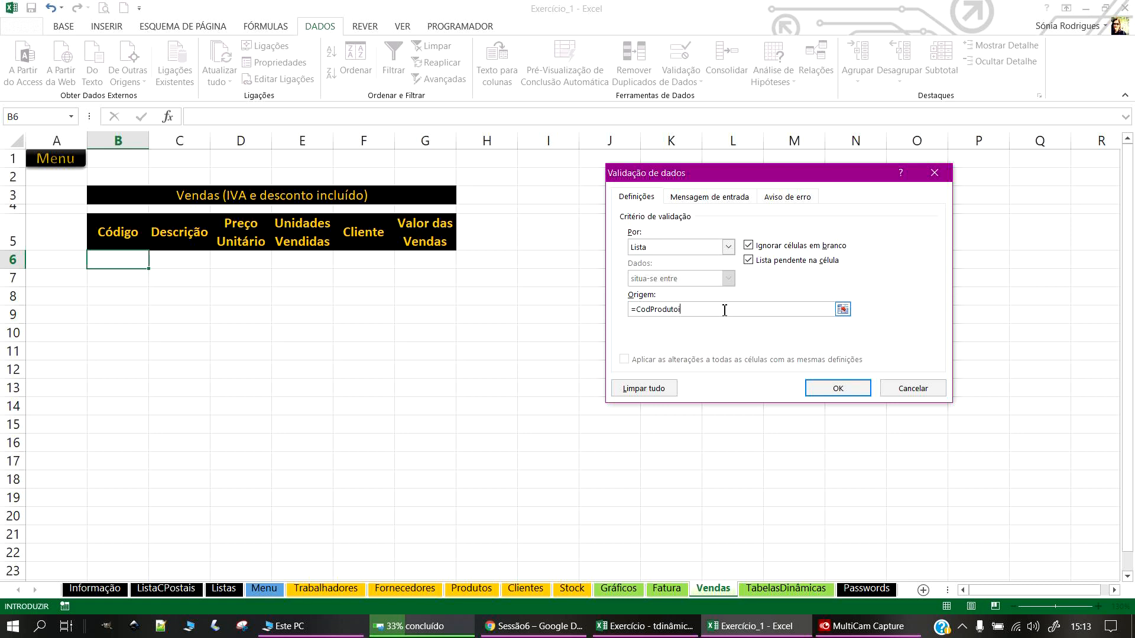
pyautogui.click(855, 388)
# Step: Pick product code 00001 from B6's dropdown list
pyautogui.click(155, 261)
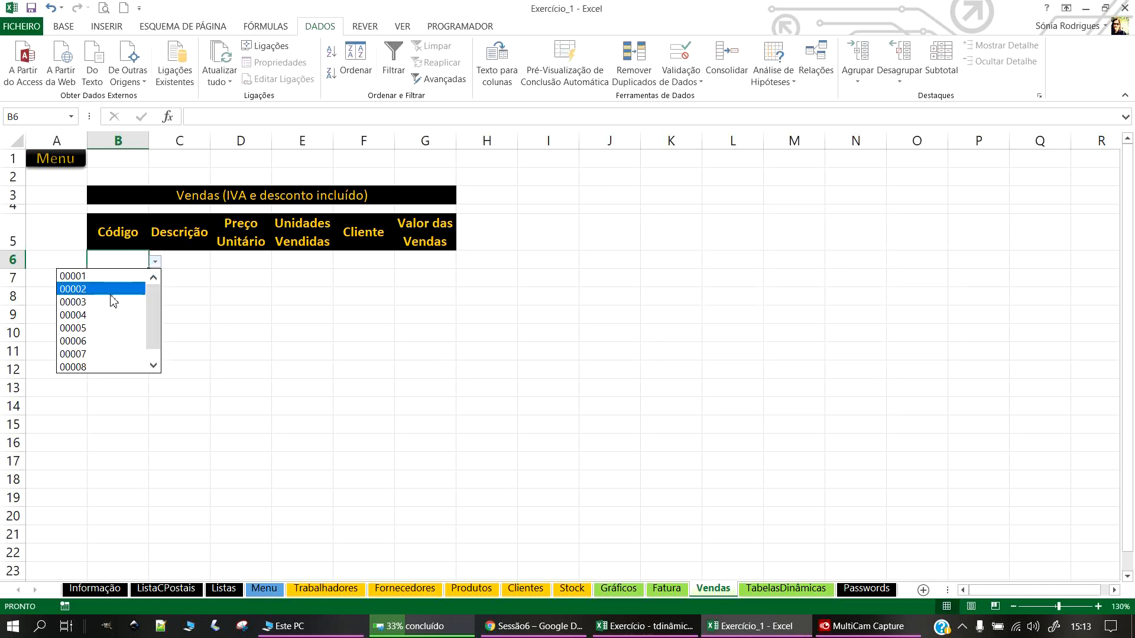
pyautogui.scroll(-1, 153, 317)
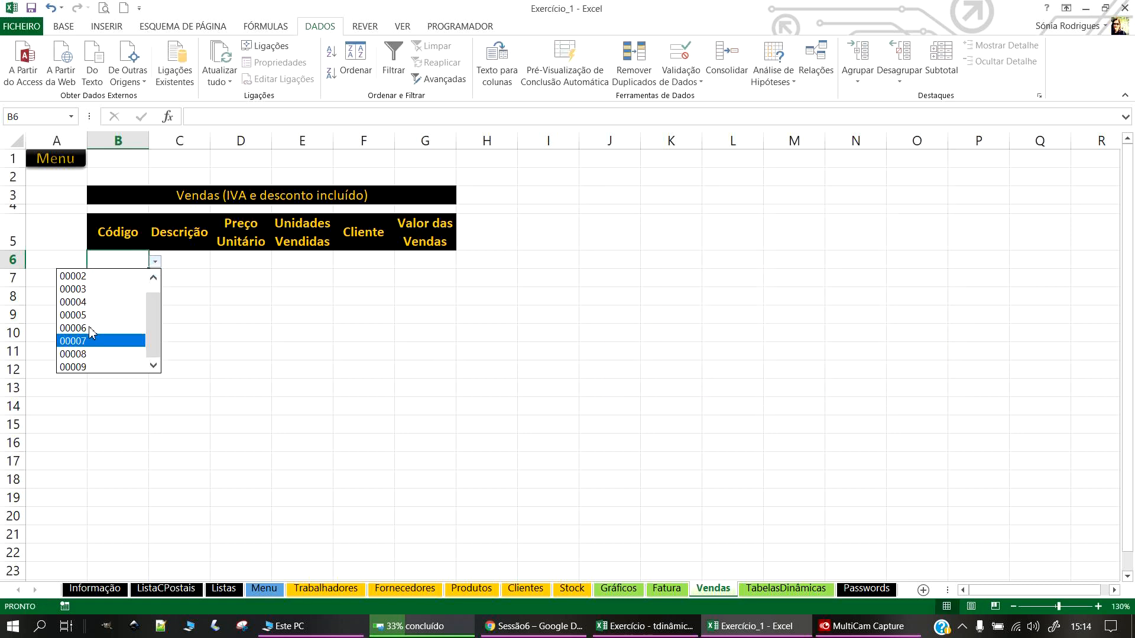
pyautogui.click(165, 319)
pyautogui.click(155, 260)
pyautogui.click(118, 277)
pyautogui.click(155, 261)
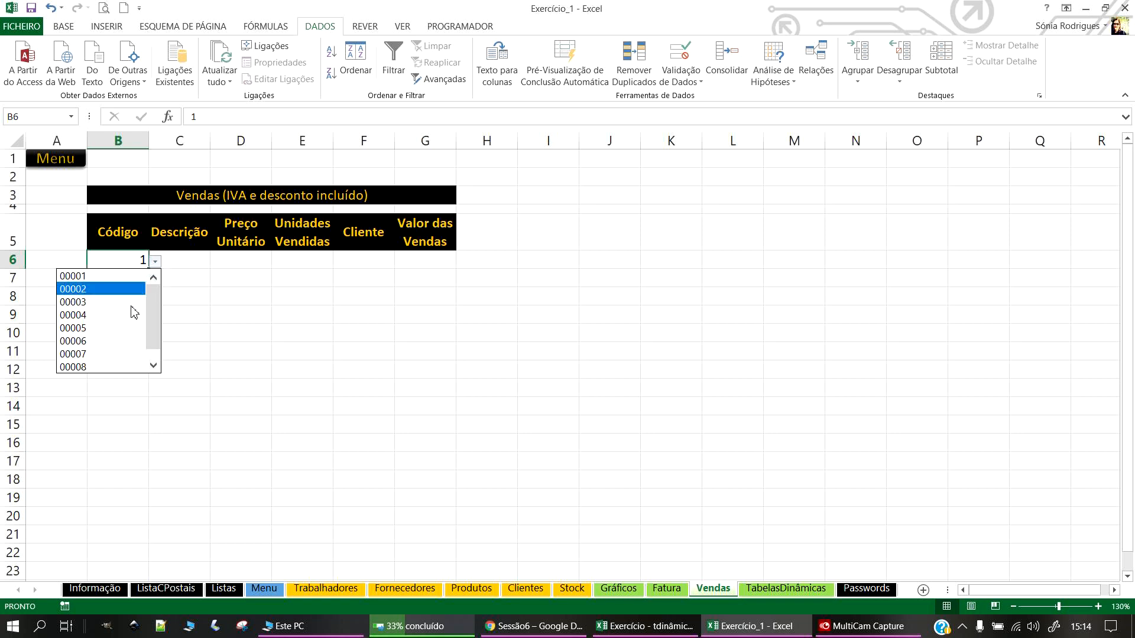
pyautogui.click(103, 276)
# Step: Extend the Código dropdown down the column to B16 and add borders to those cells
pyautogui.click(173, 352)
pyautogui.click(117, 258)
pyautogui.click(153, 265)
pyautogui.click(152, 265)
pyautogui.moveTo(149, 269); pyautogui.dragTo(139, 485)
pyautogui.click(63, 26)
pyautogui.click(207, 73)
pyautogui.click(390, 478)
pyautogui.click(118, 445)
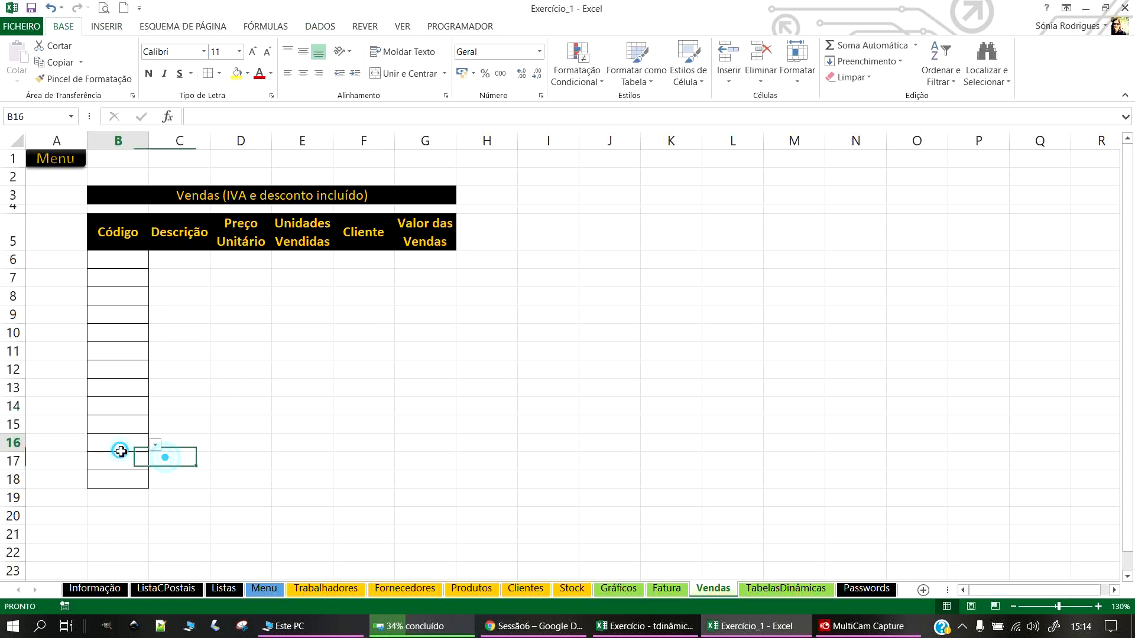
pyautogui.click(155, 445)
pyautogui.click(311, 361)
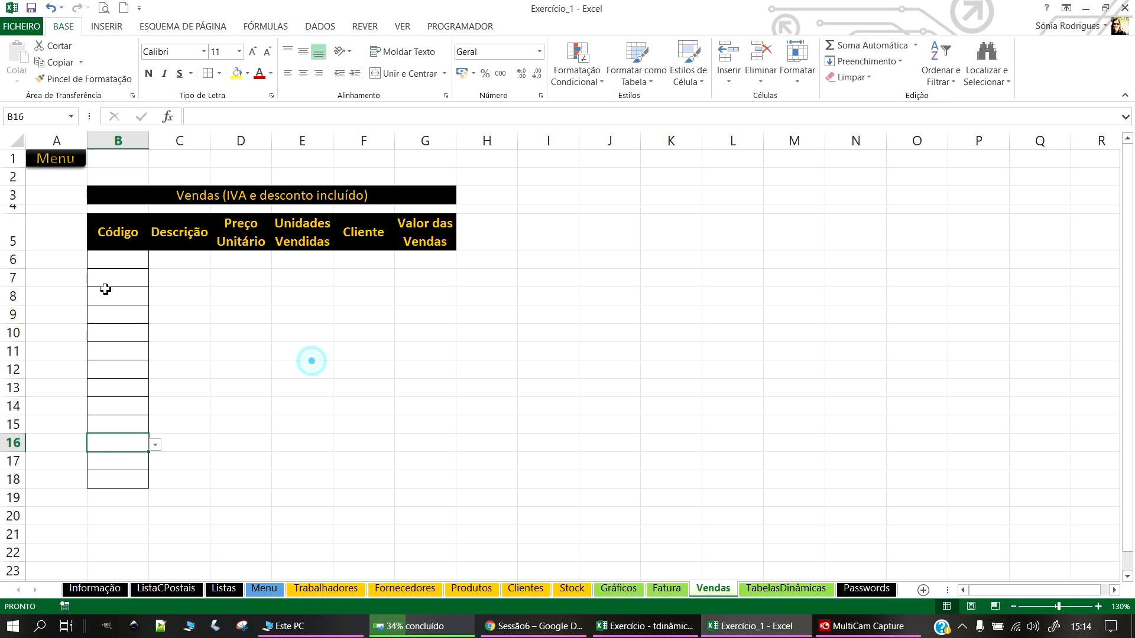
# Step: Apply All Borders to the empty range C6:G18
pyautogui.click(122, 260)
pyautogui.moveTo(204, 258); pyautogui.dragTo(392, 477)
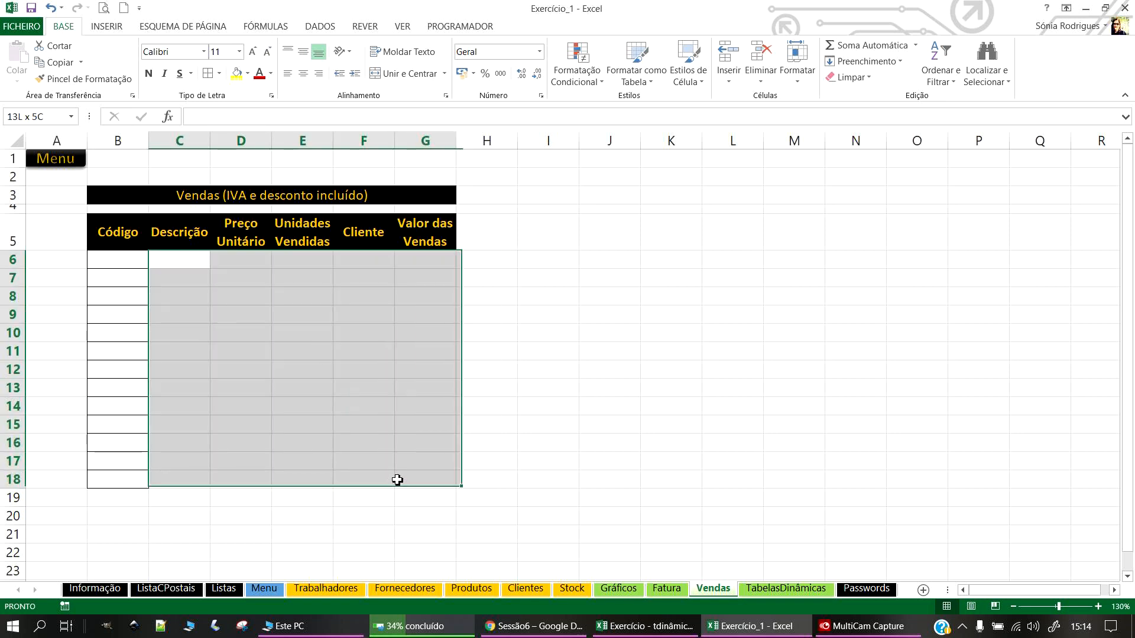
pyautogui.click(210, 73)
pyautogui.click(668, 387)
pyautogui.click(188, 261)
pyautogui.scroll(2, 297, 332)
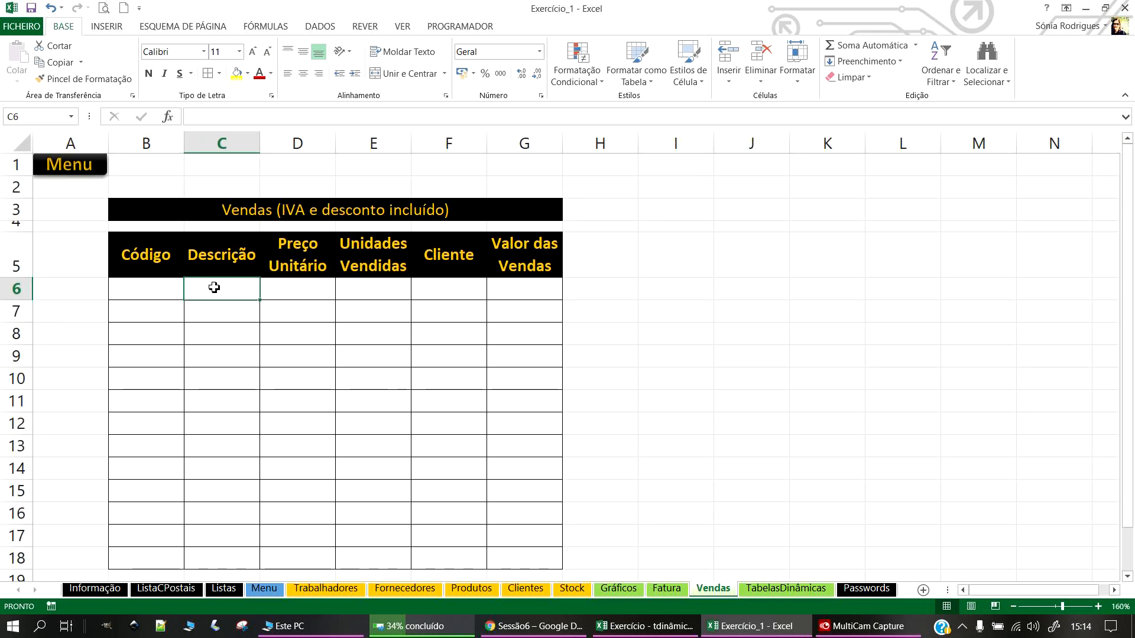
pyautogui.hotkey('alt', 'Tab')
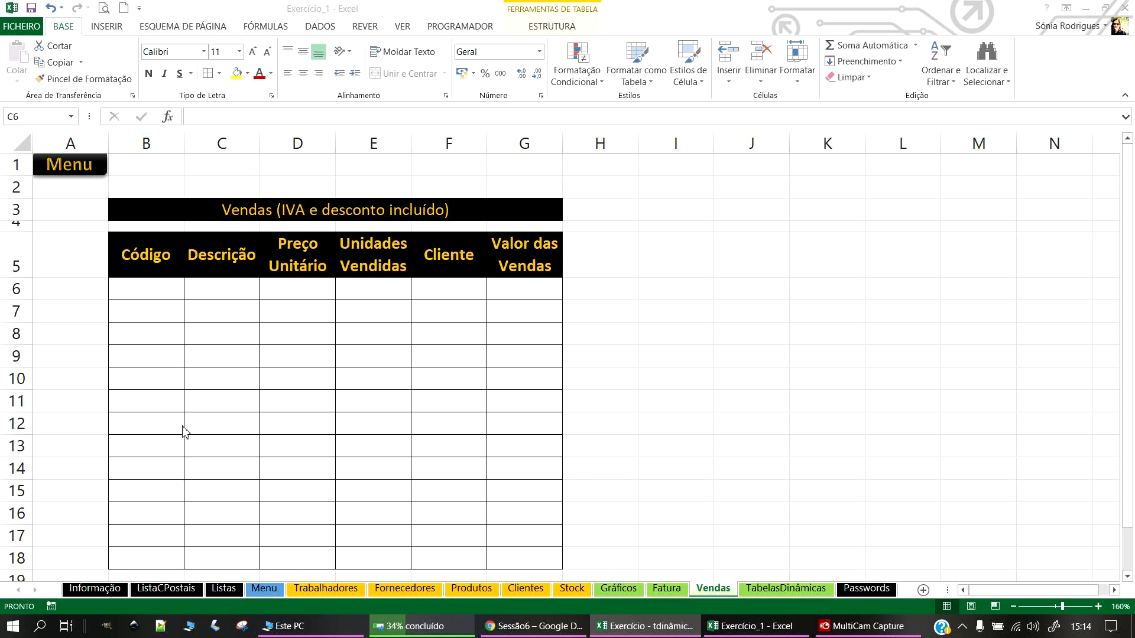
# Step: Enter =SE(B6="";"";PROCV(B6;Tabela4;2)) in C6, selecting Tabela4 on the Produtos sheet
pyautogui.click(236, 291)
pyautogui.write('=')
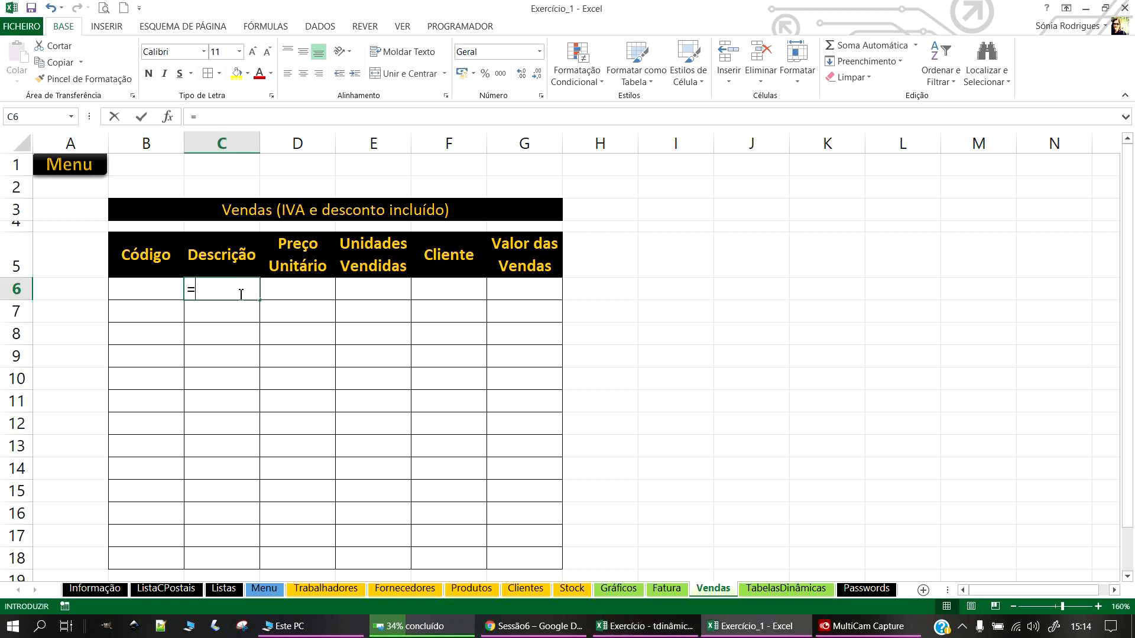
pyautogui.write('SE(')
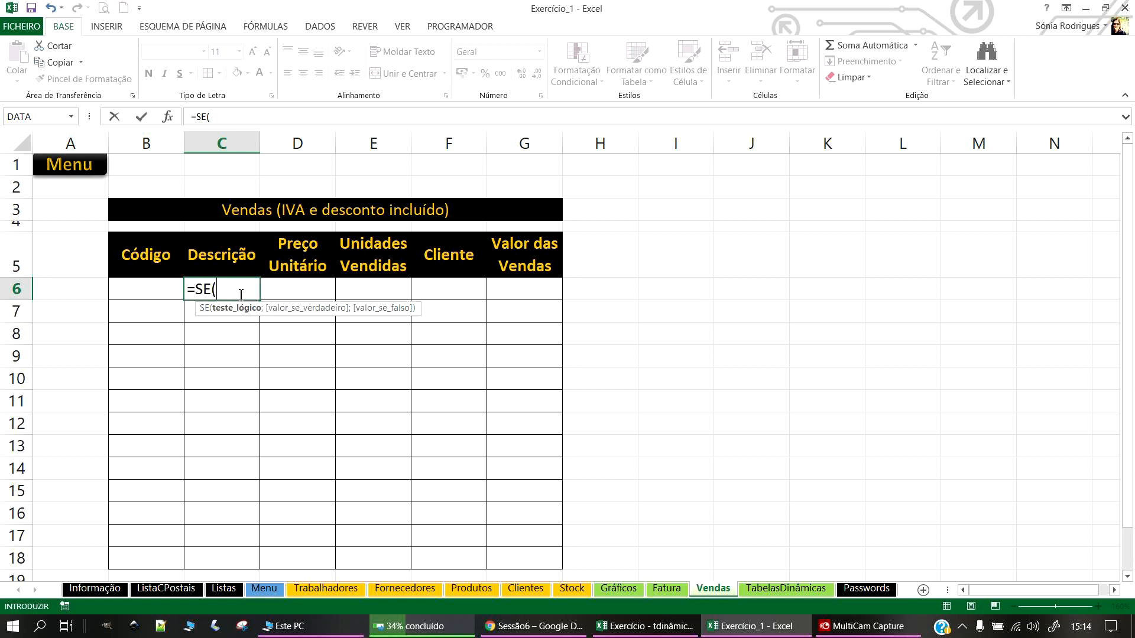
pyautogui.click(144, 287)
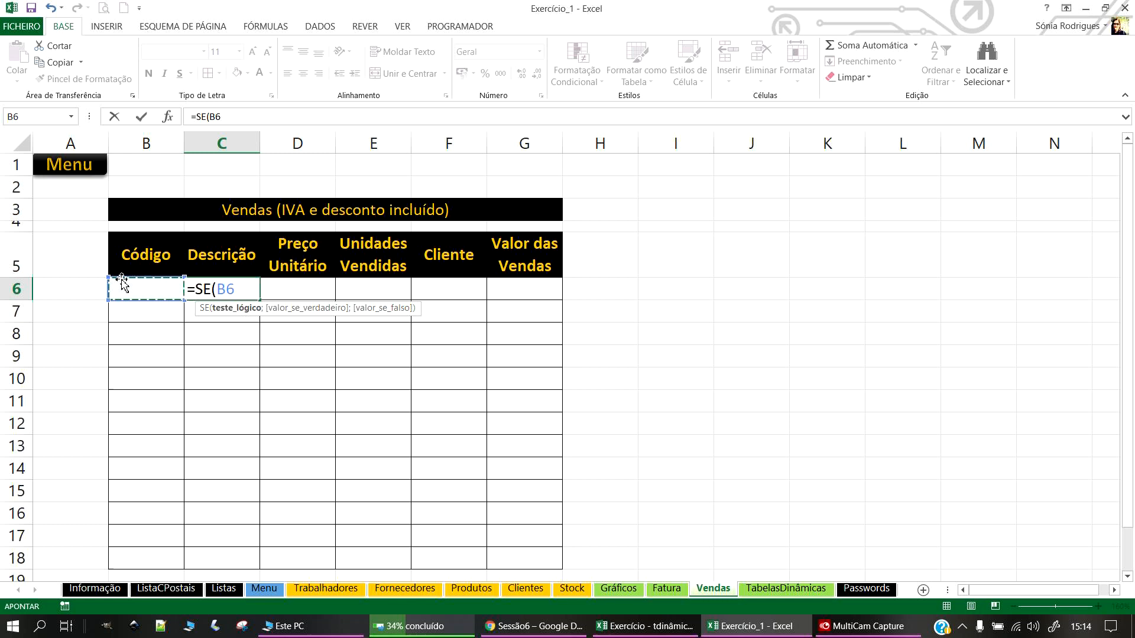
pyautogui.write('="";')
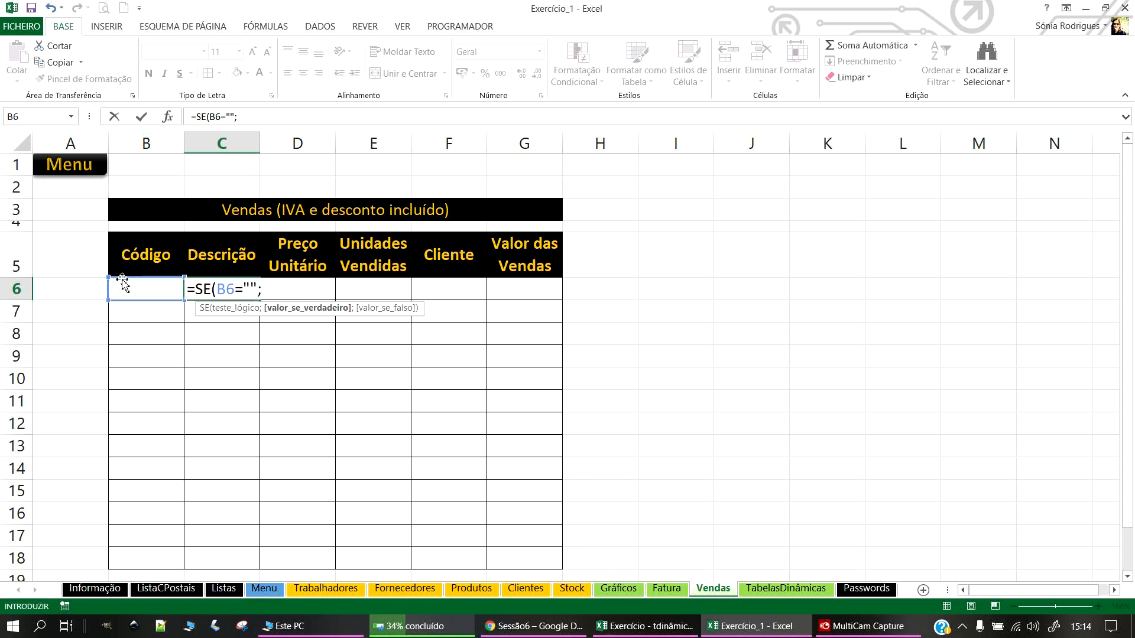
pyautogui.write('"";')
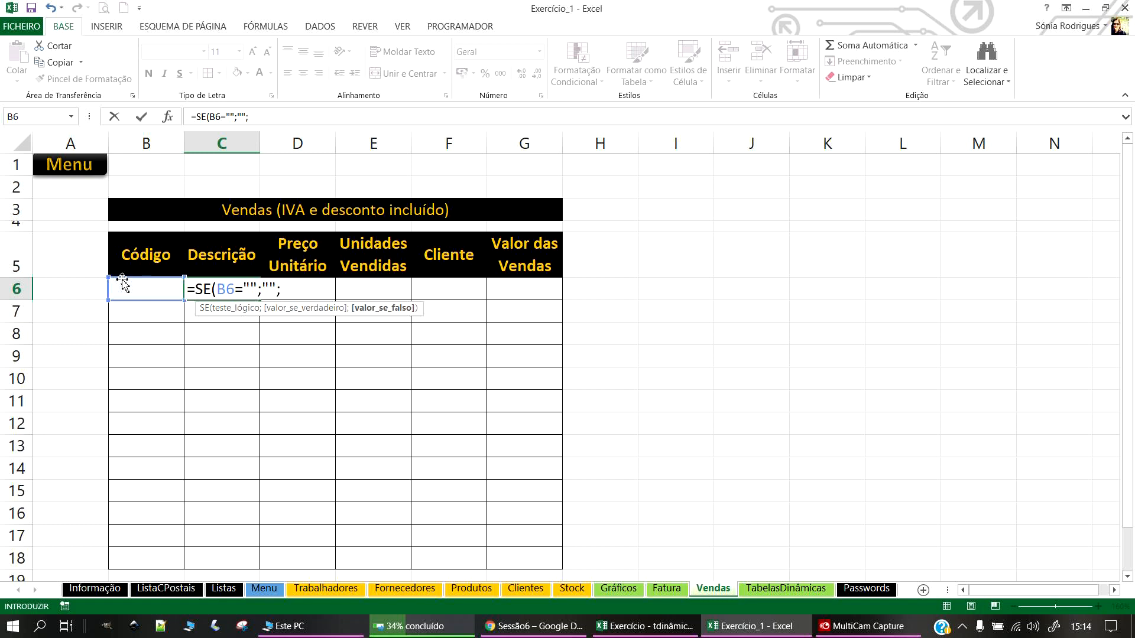
pyautogui.write('PROC')
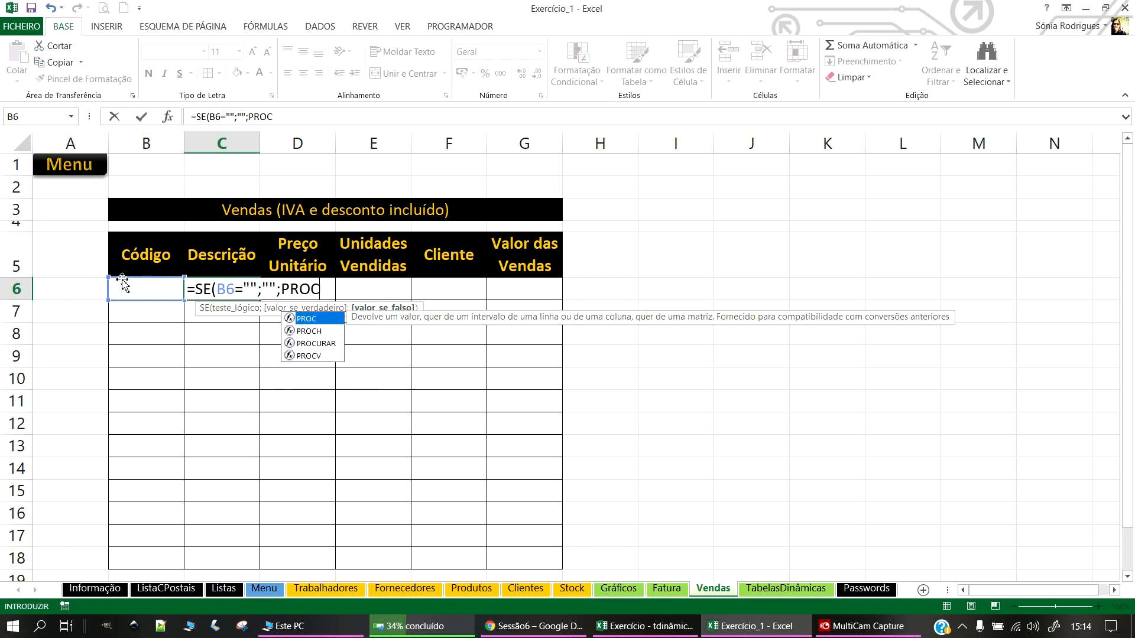
pyautogui.write('V(')
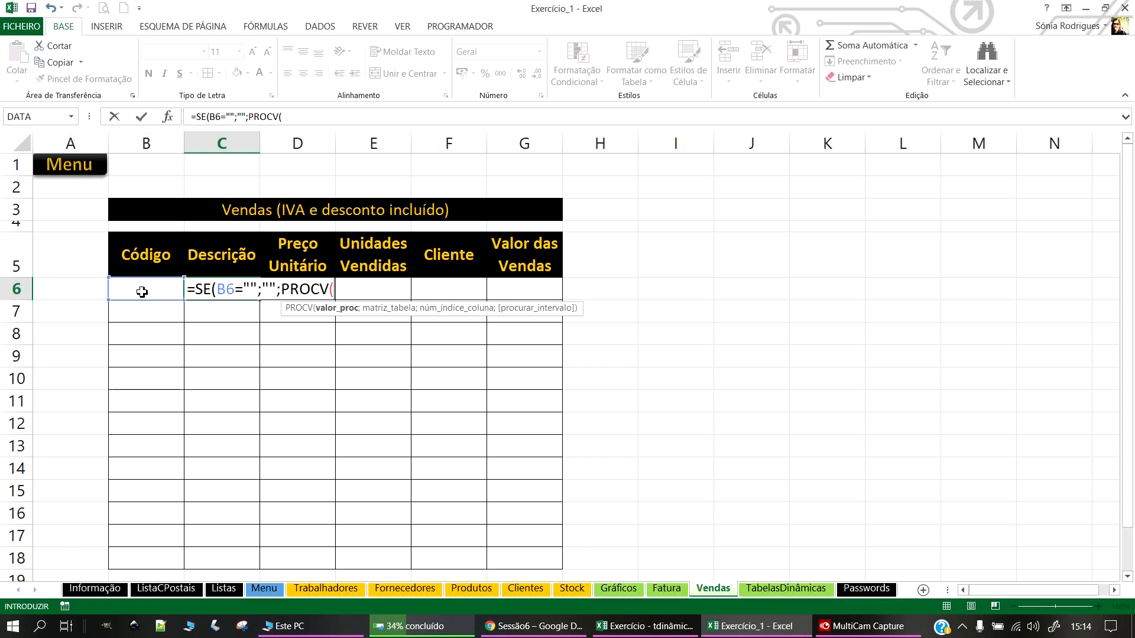
pyautogui.click(141, 291)
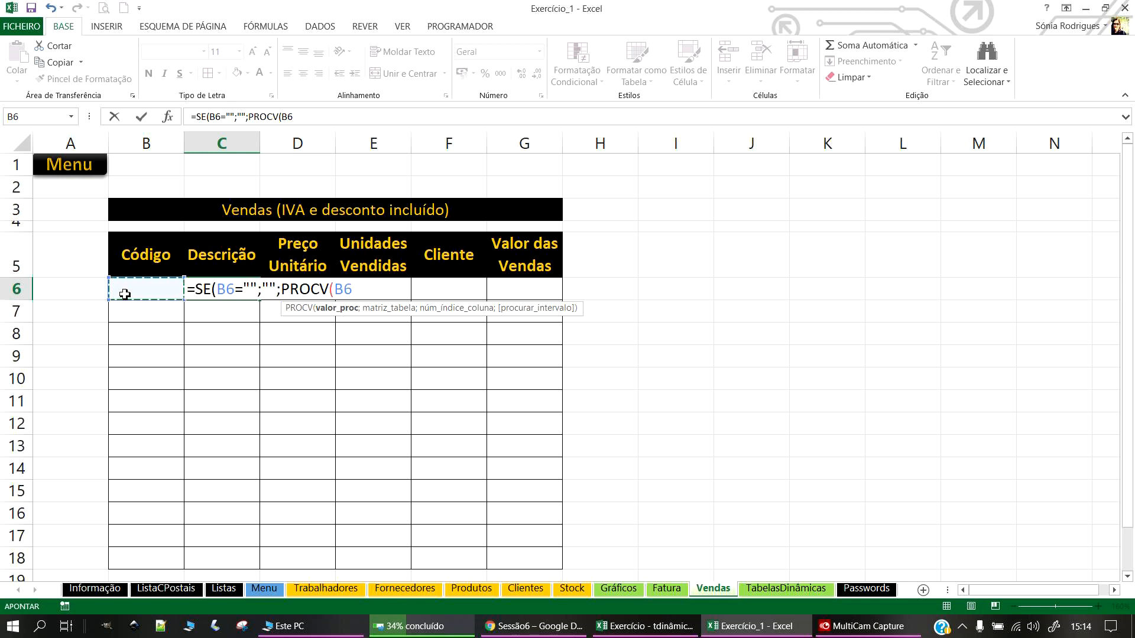
pyautogui.write(';')
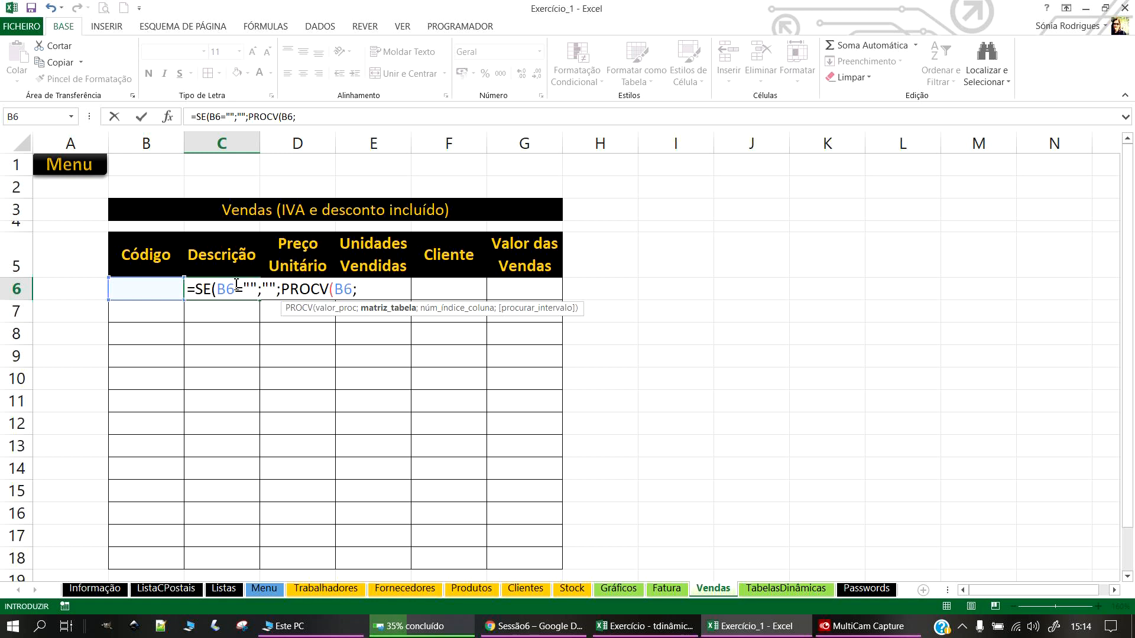
pyautogui.click(471, 588)
pyautogui.click(151, 224)
pyautogui.moveTo(151, 224); pyautogui.dragTo(831, 378)
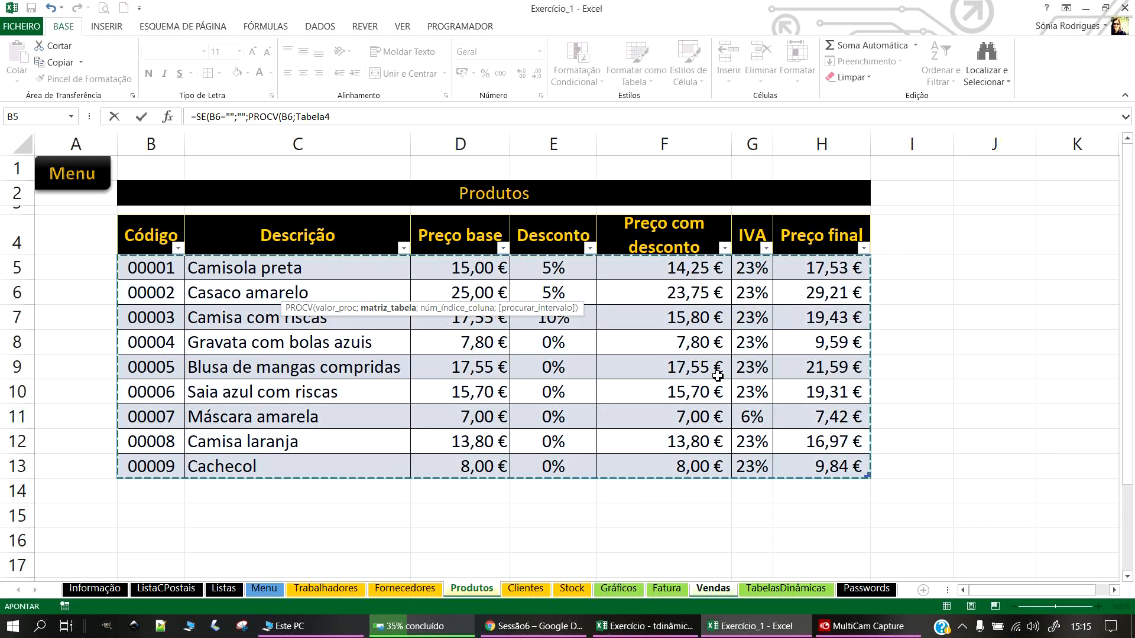
pyautogui.write(';2')
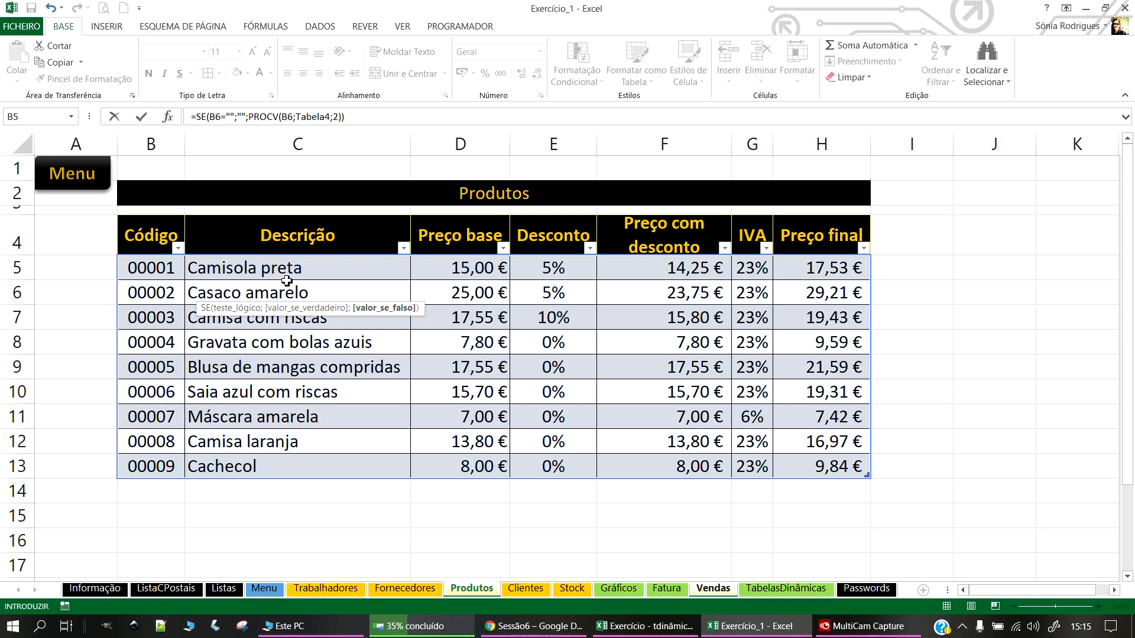
pyautogui.press('Return')
pyautogui.click(213, 290)
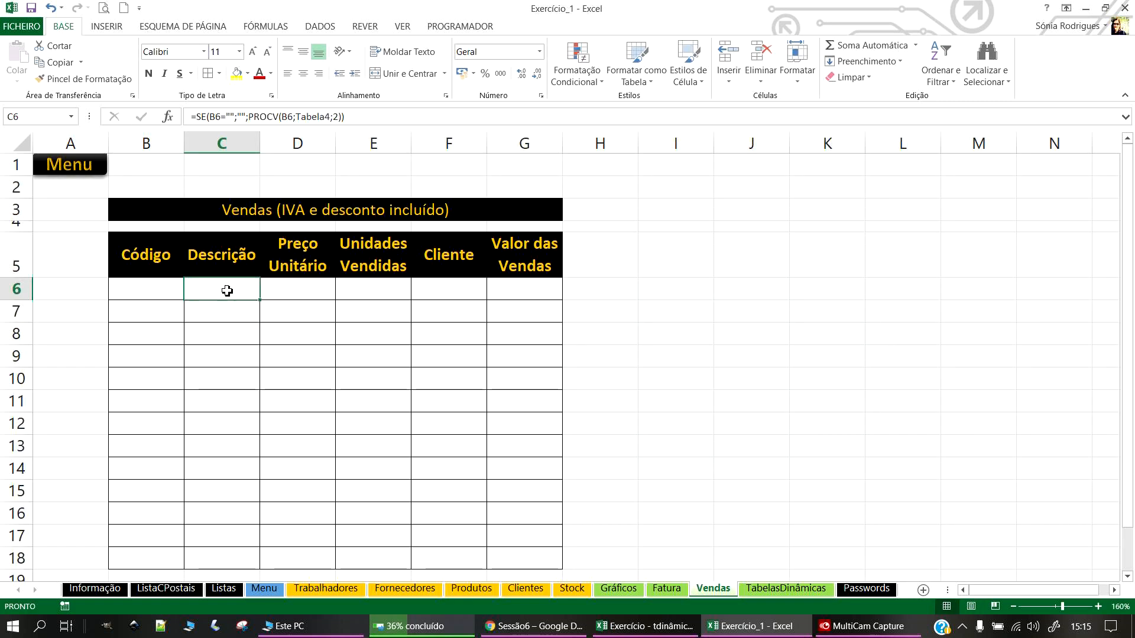
# Step: Autofit column C to its descriptions and choose code 00001 in B6
pyautogui.doubleClick(260, 143)
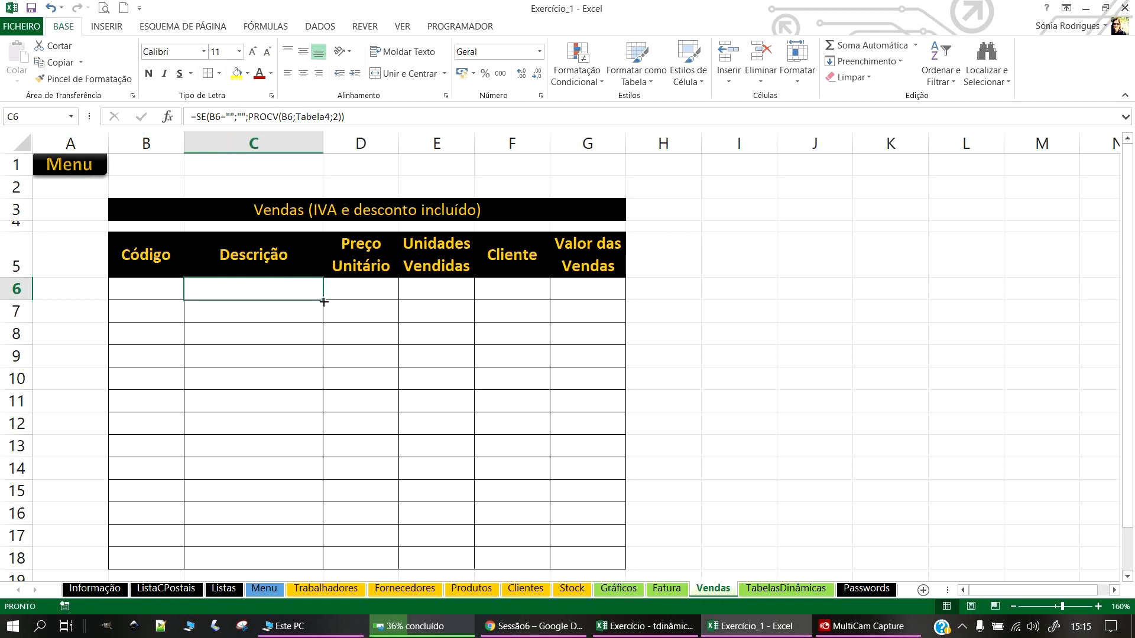
pyautogui.click(167, 289)
pyautogui.click(191, 293)
pyautogui.click(123, 307)
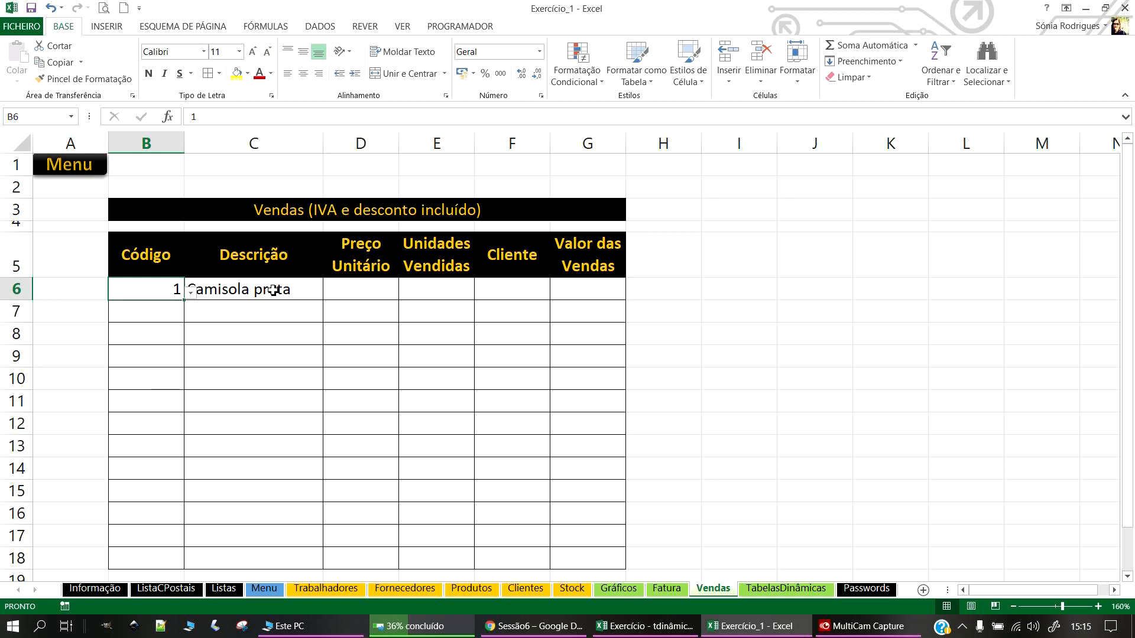
pyautogui.click(485, 589)
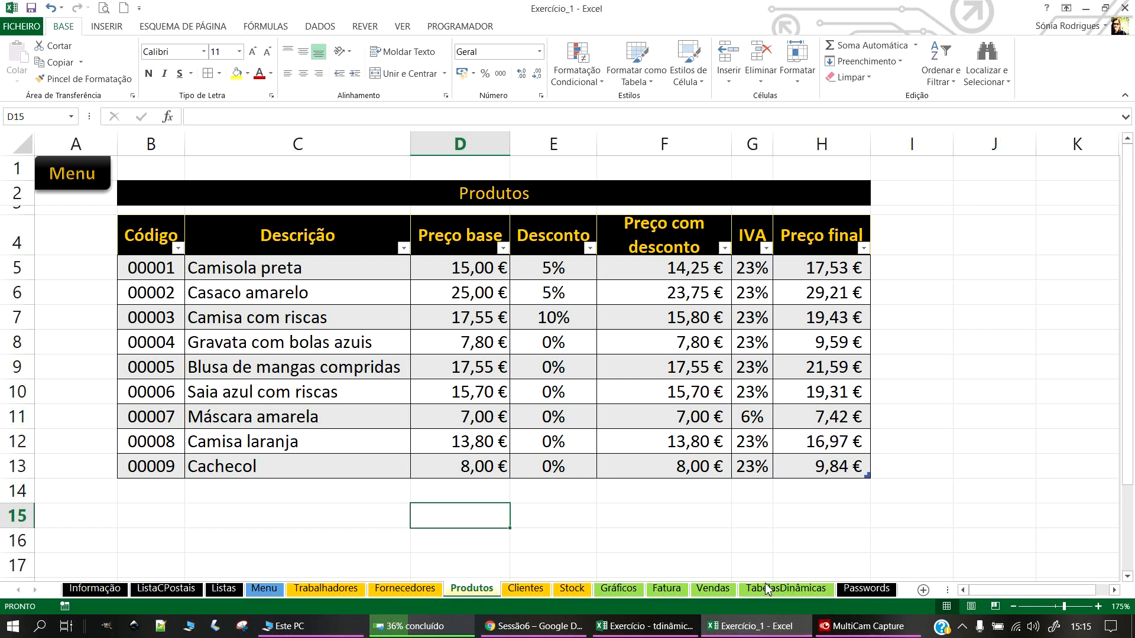
pyautogui.click(711, 590)
# Step: Fill the C6 description lookup formula down to C18
pyautogui.click(249, 369)
pyautogui.click(167, 289)
pyautogui.moveTo(156, 287); pyautogui.dragTo(132, 431)
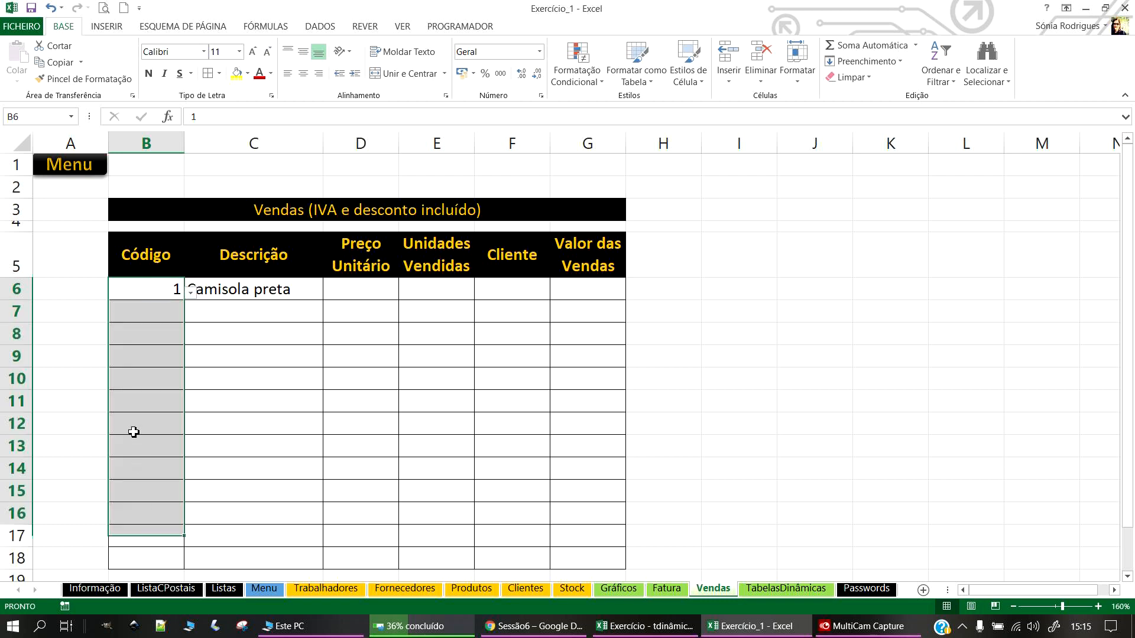
pyautogui.click(281, 301)
pyautogui.moveTo(326, 300); pyautogui.dragTo(337, 573)
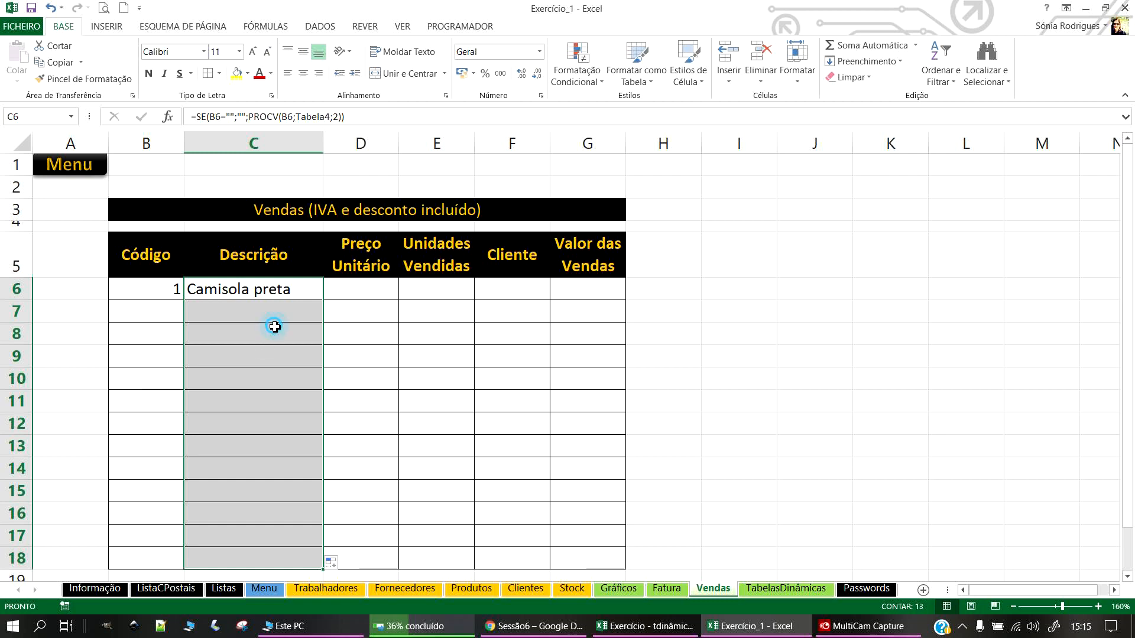
# Step: Choose codes 00002 in B7 and 00003 in B8, then check the copied formulas
pyautogui.click(180, 312)
pyautogui.click(148, 346)
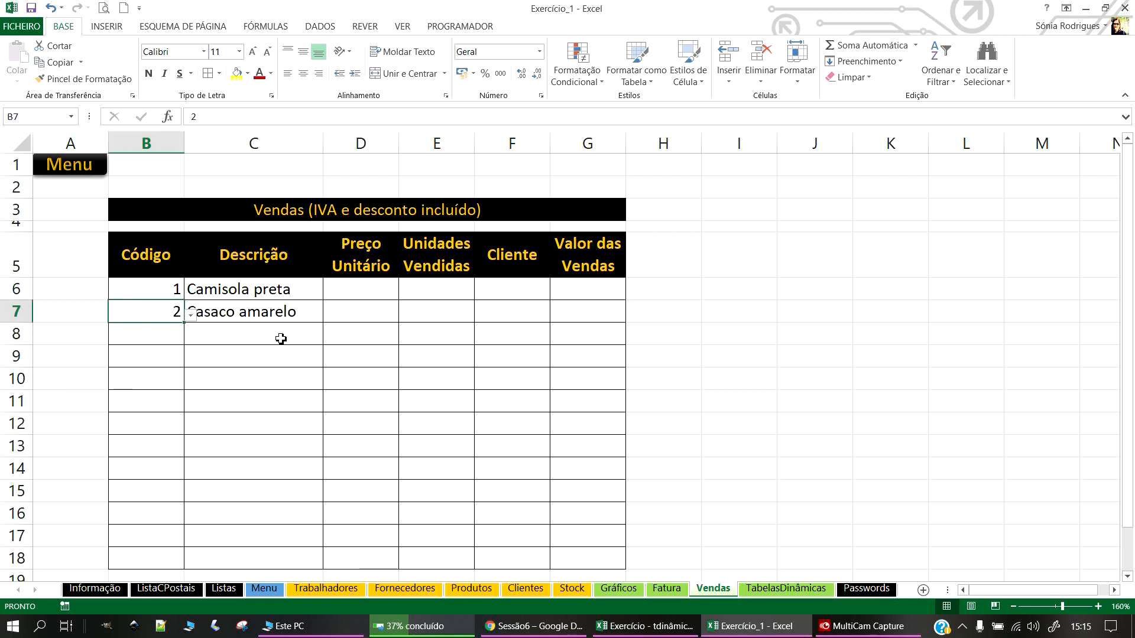
pyautogui.click(159, 332)
pyautogui.click(190, 338)
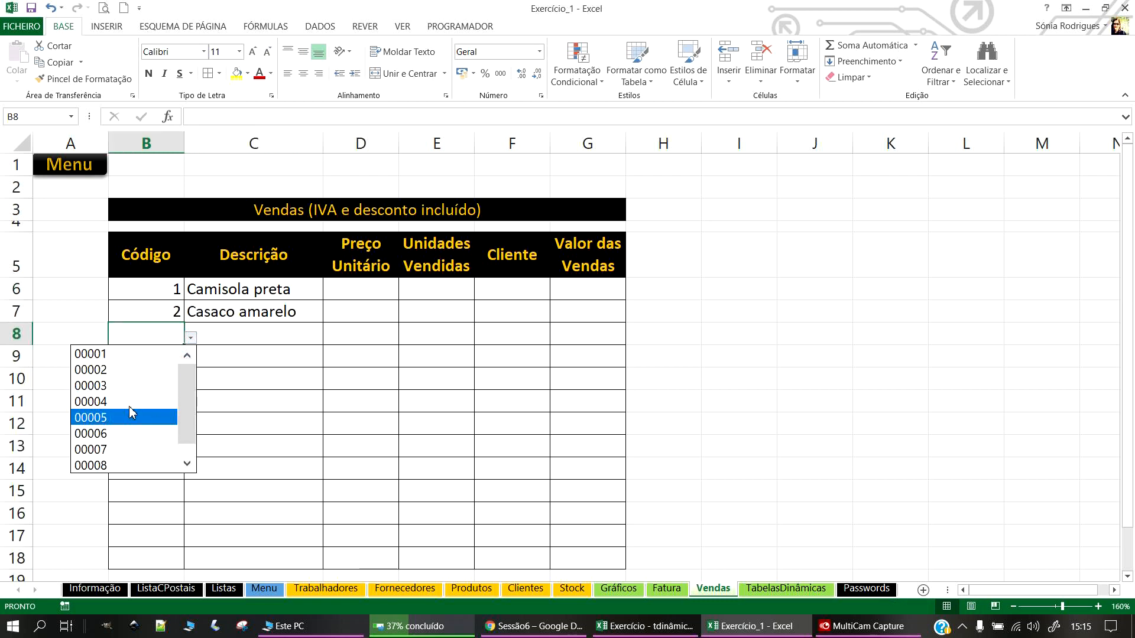
pyautogui.click(112, 386)
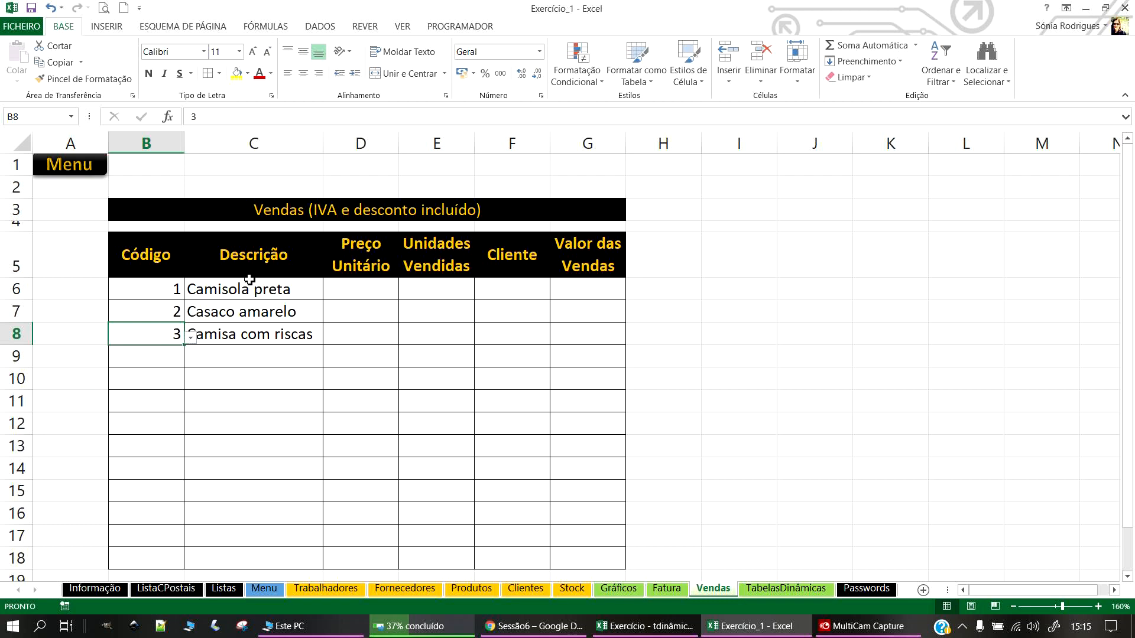
pyautogui.click(234, 290)
pyautogui.click(307, 405)
pyautogui.moveTo(139, 294); pyautogui.dragTo(587, 559)
pyautogui.moveTo(147, 260); pyautogui.dragTo(609, 566)
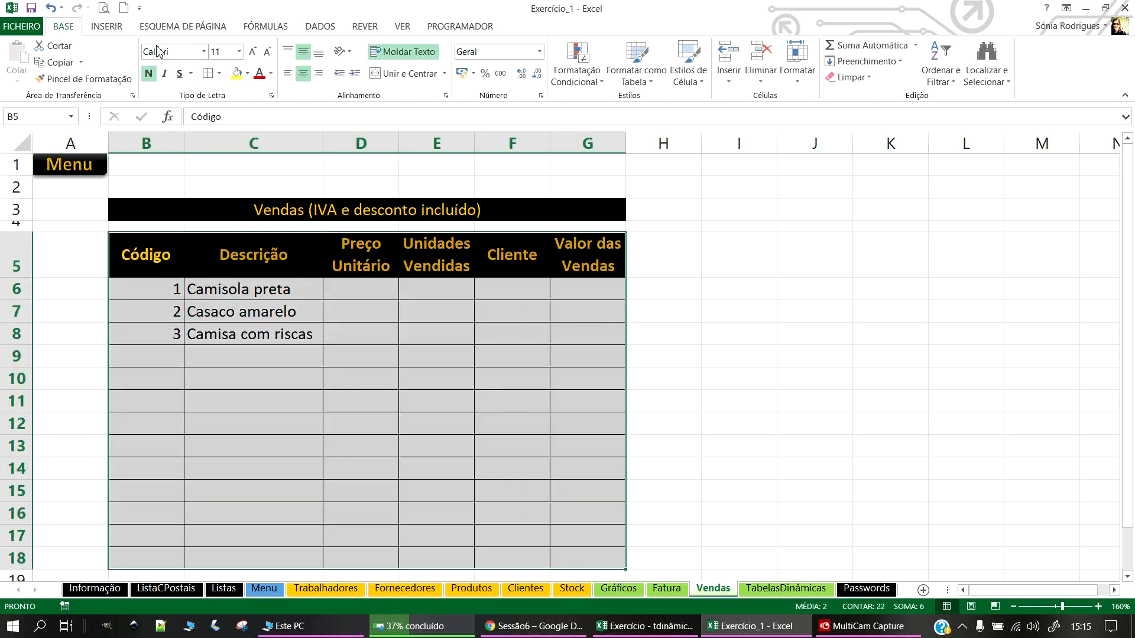
# Step: Convert the Vendas range into a table with headers and a black table style
pyautogui.click(114, 27)
pyautogui.click(132, 59)
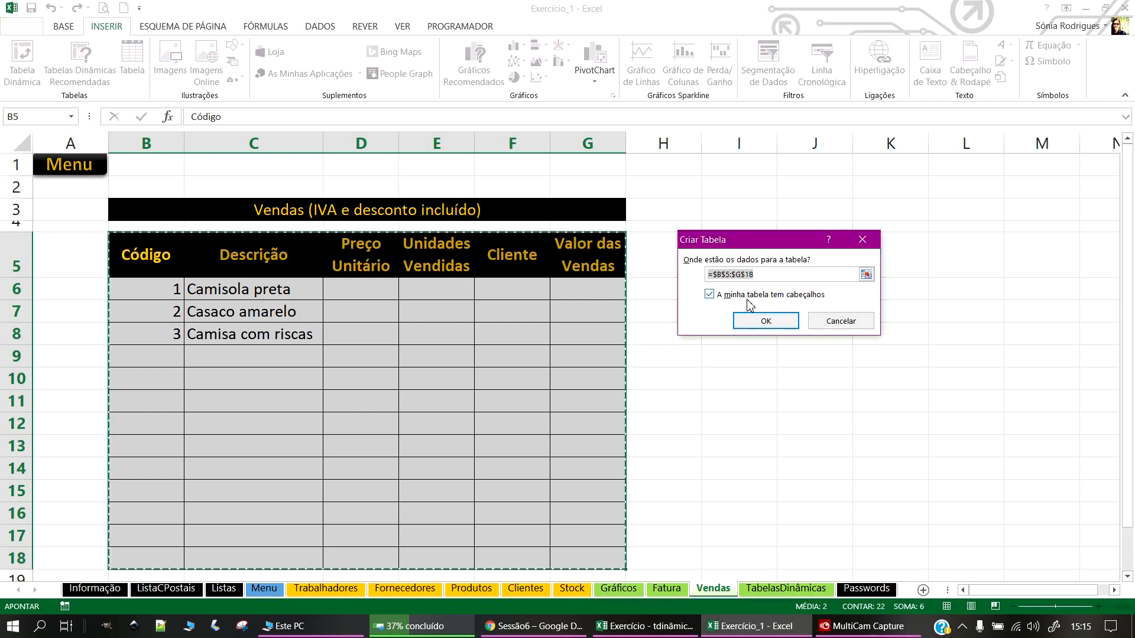
pyautogui.click(763, 320)
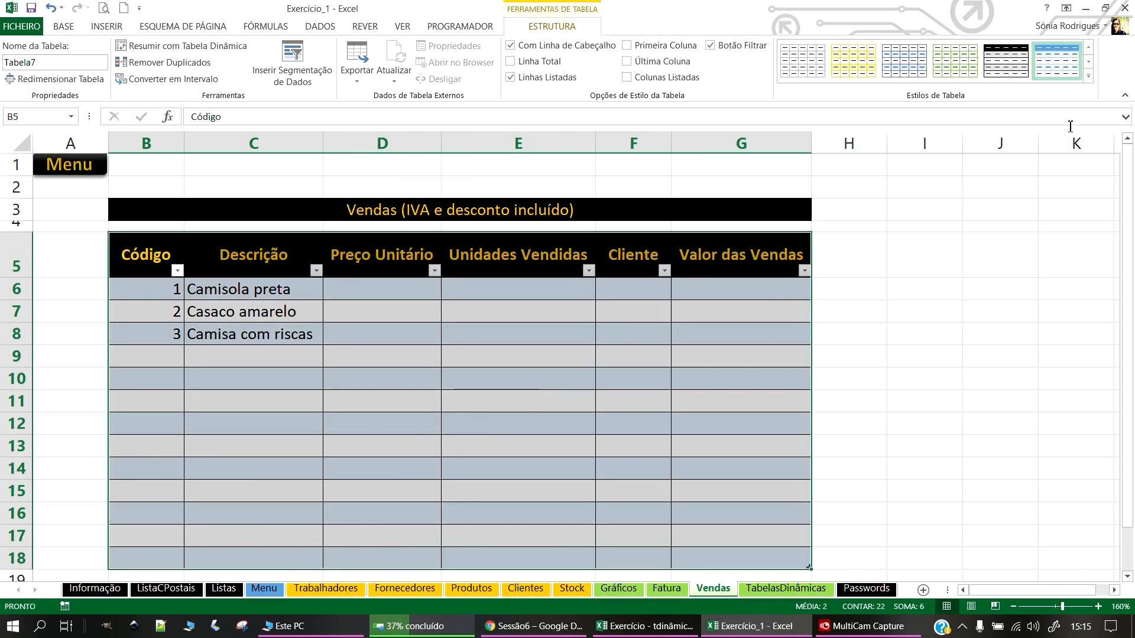
pyautogui.click(1006, 59)
pyautogui.click(415, 380)
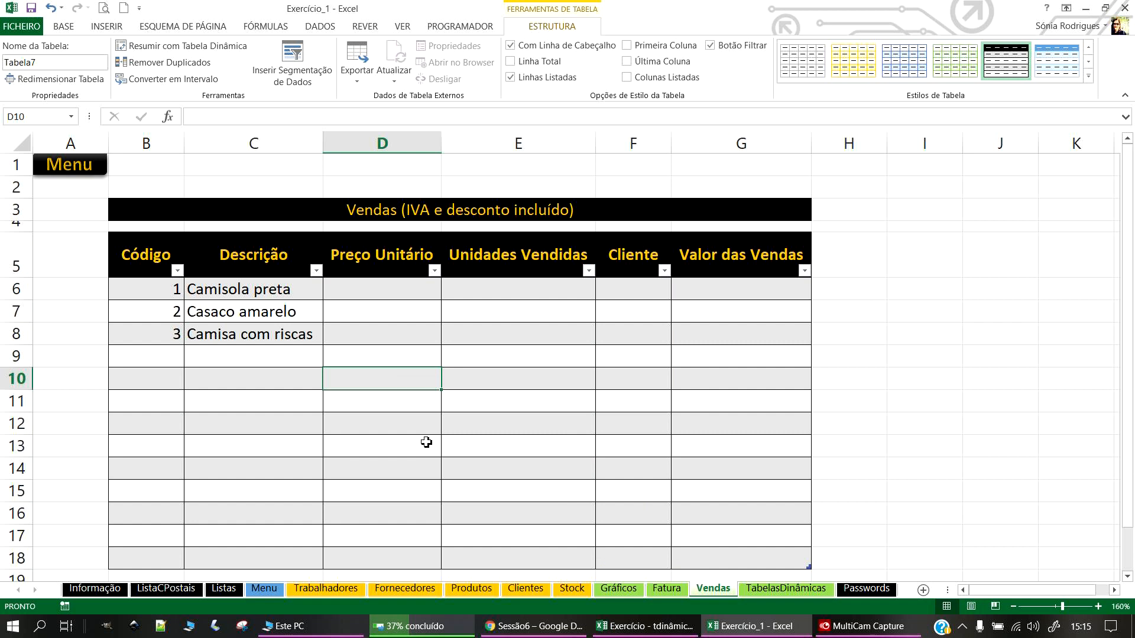
# Step: Give Código cells B6:B18 the custom number format 00000 and centre them
pyautogui.moveTo(159, 288); pyautogui.dragTo(178, 556)
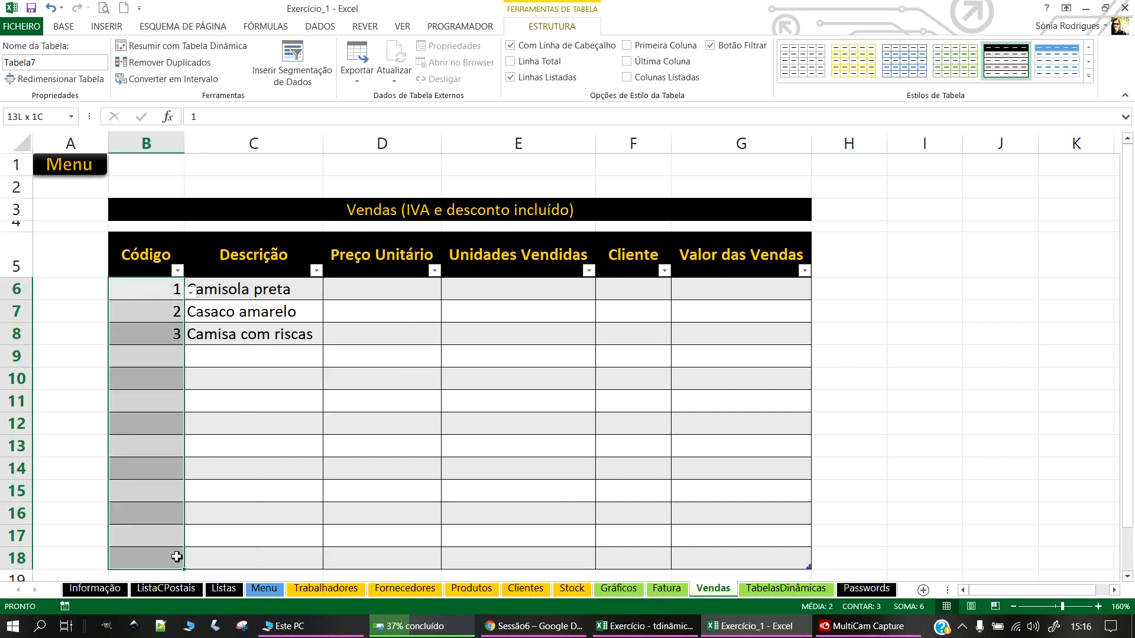
pyautogui.click(63, 27)
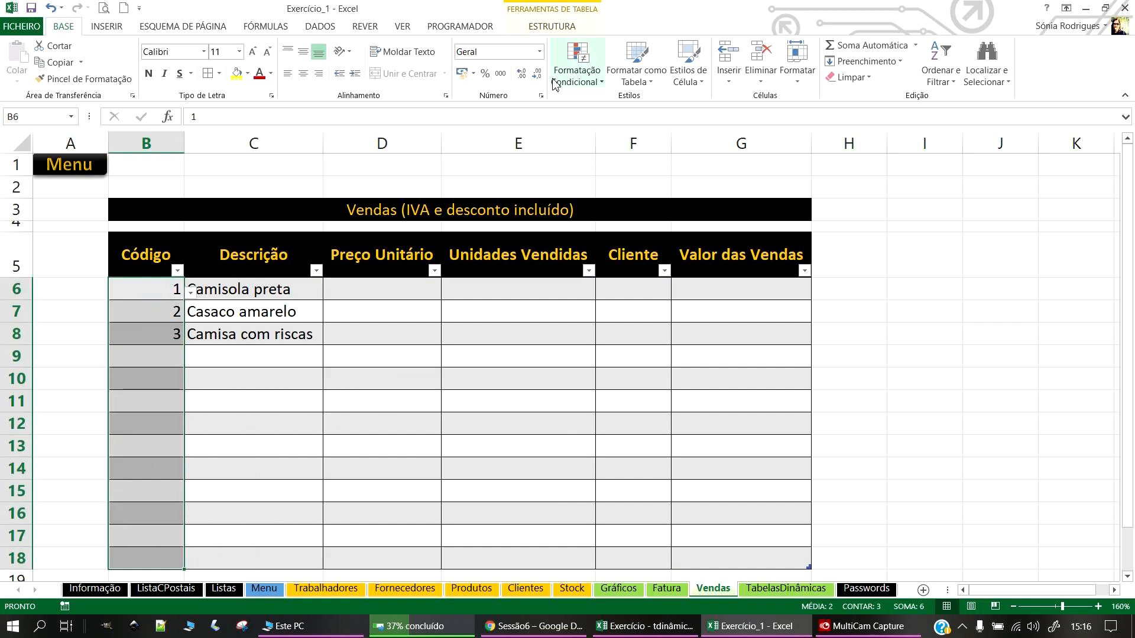
pyautogui.click(539, 52)
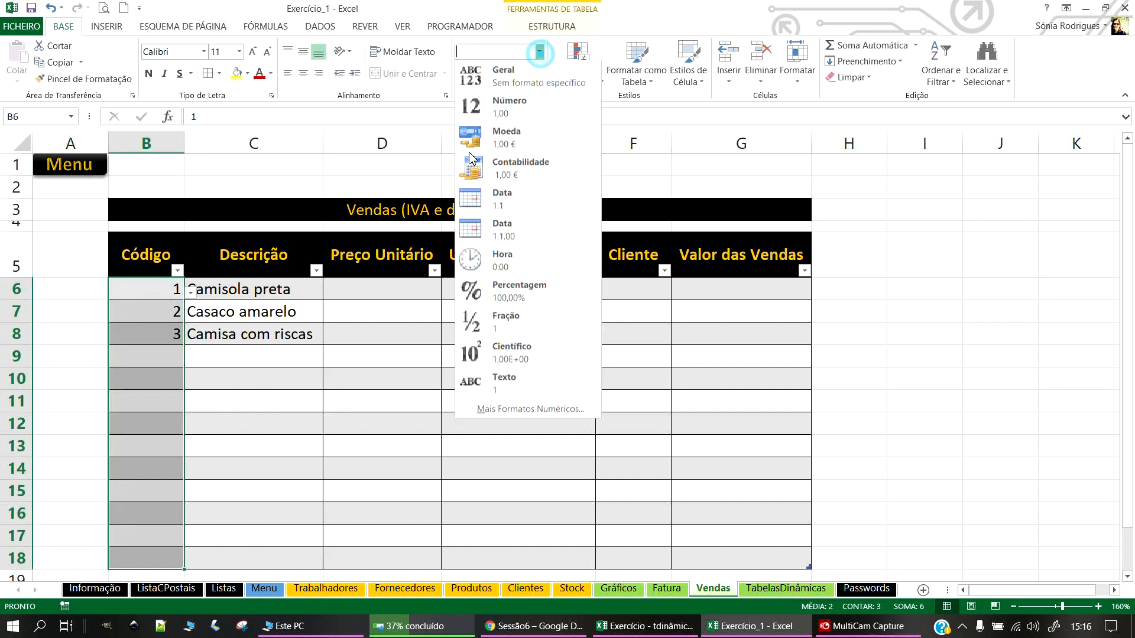
pyautogui.click(520, 409)
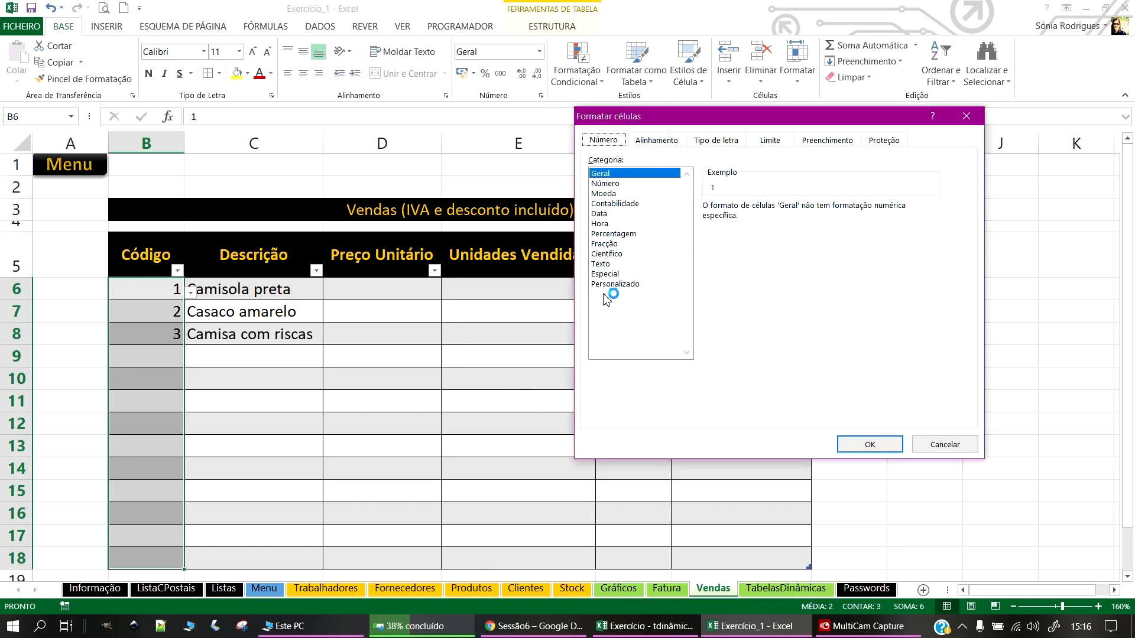
pyautogui.click(609, 285)
pyautogui.doubleClick(751, 220)
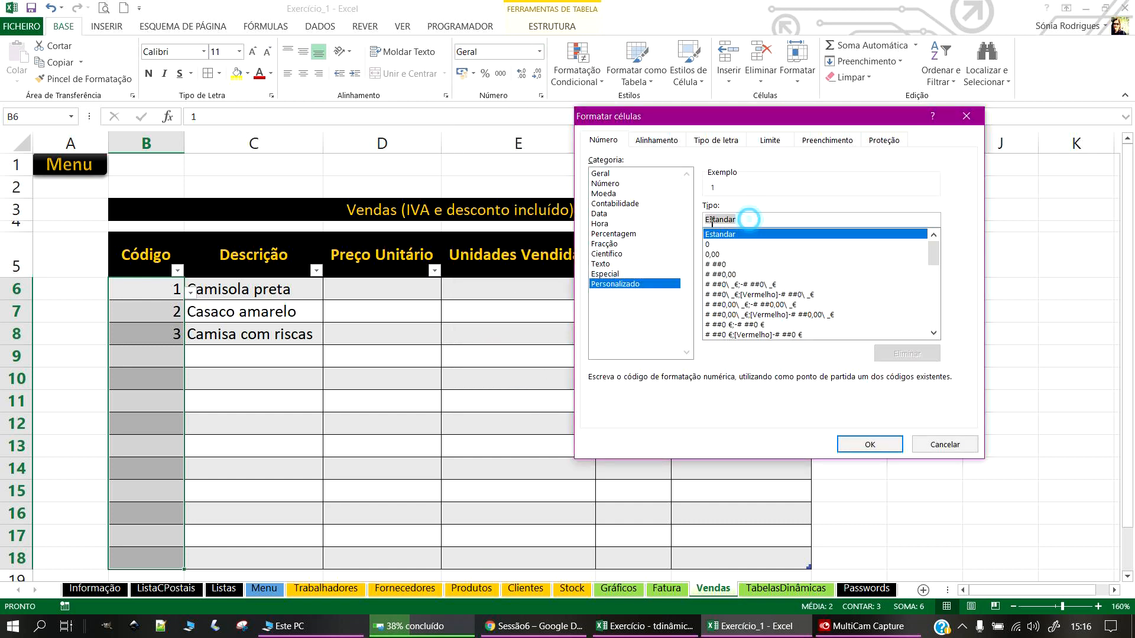
pyautogui.write('00000')
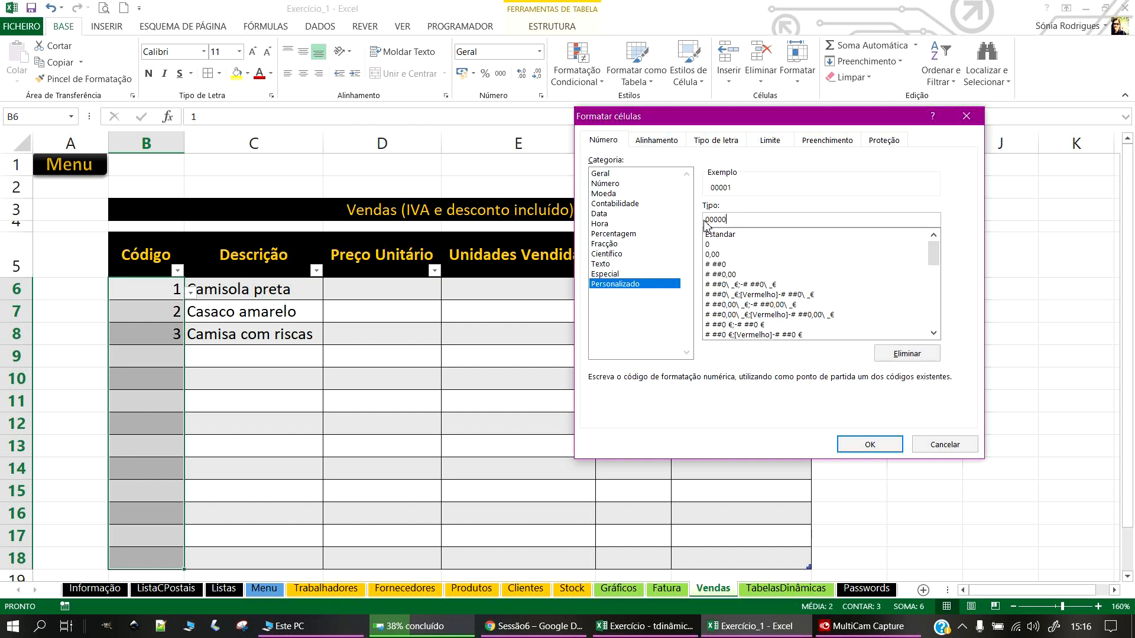
pyautogui.click(869, 444)
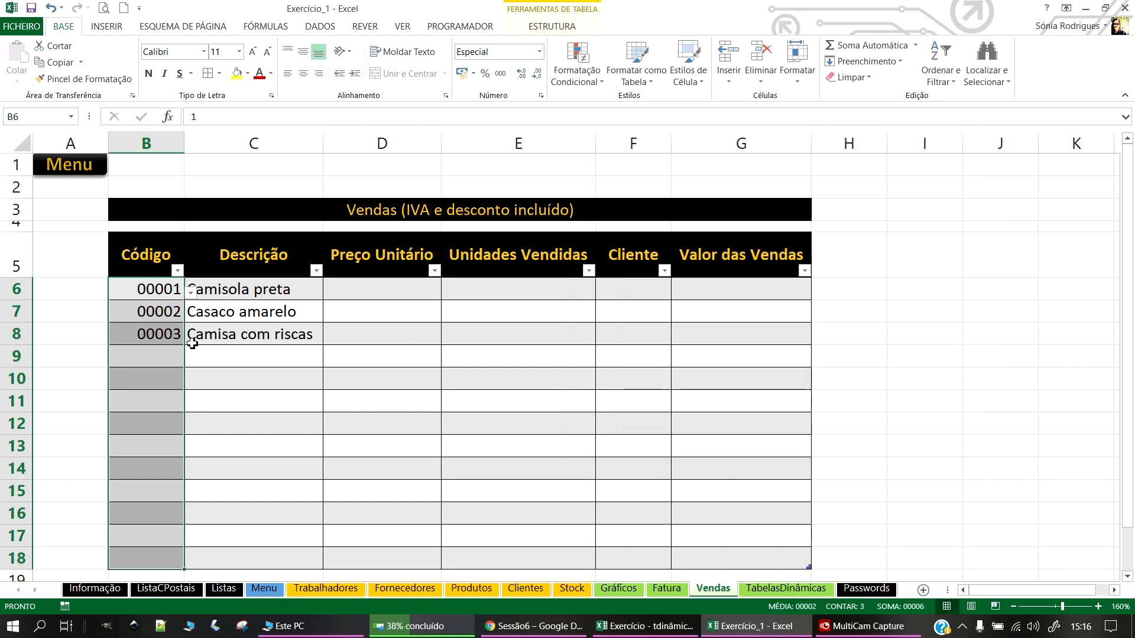
pyautogui.click(303, 74)
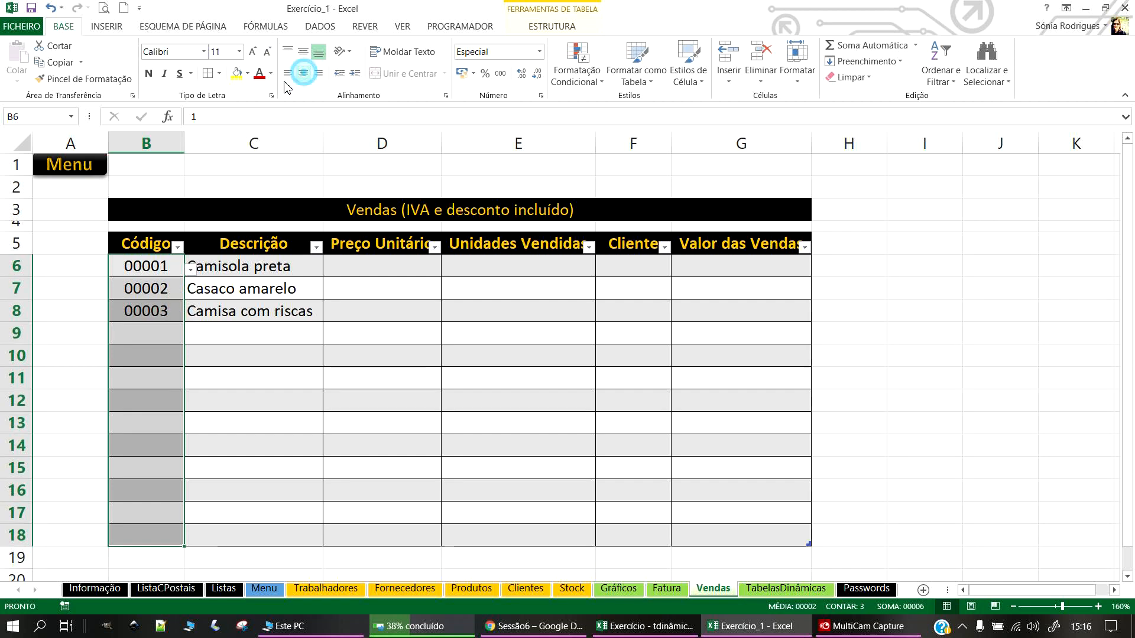
pyautogui.click(223, 418)
pyautogui.click(144, 335)
# Step: Choose code 00003 from B9's Código dropdown list
pyautogui.click(189, 337)
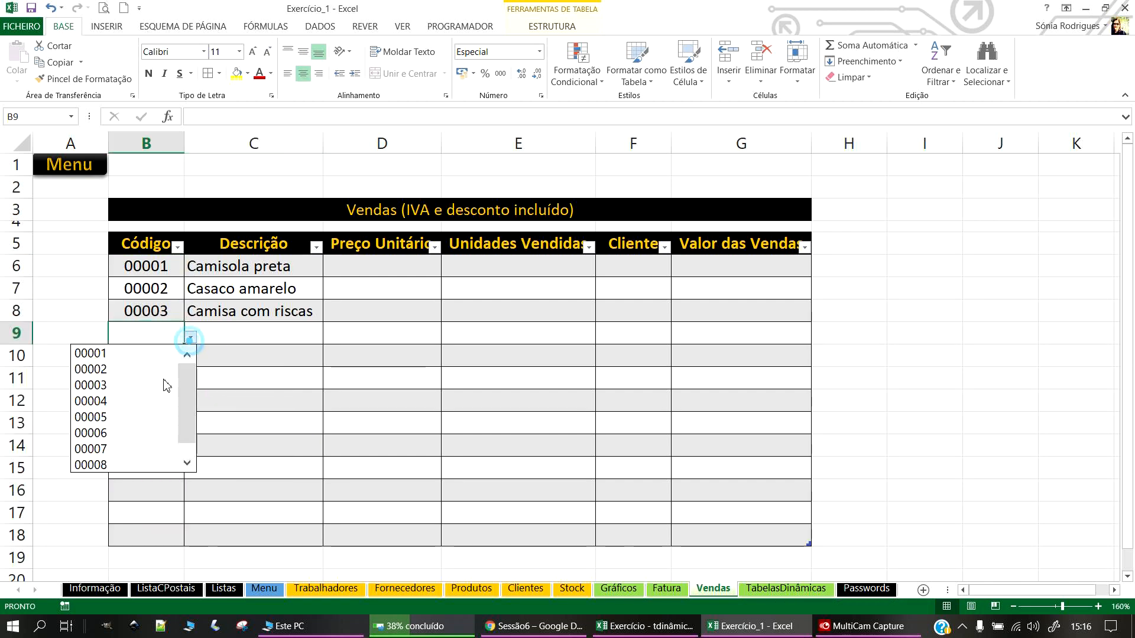
pyautogui.click(121, 385)
pyautogui.click(414, 382)
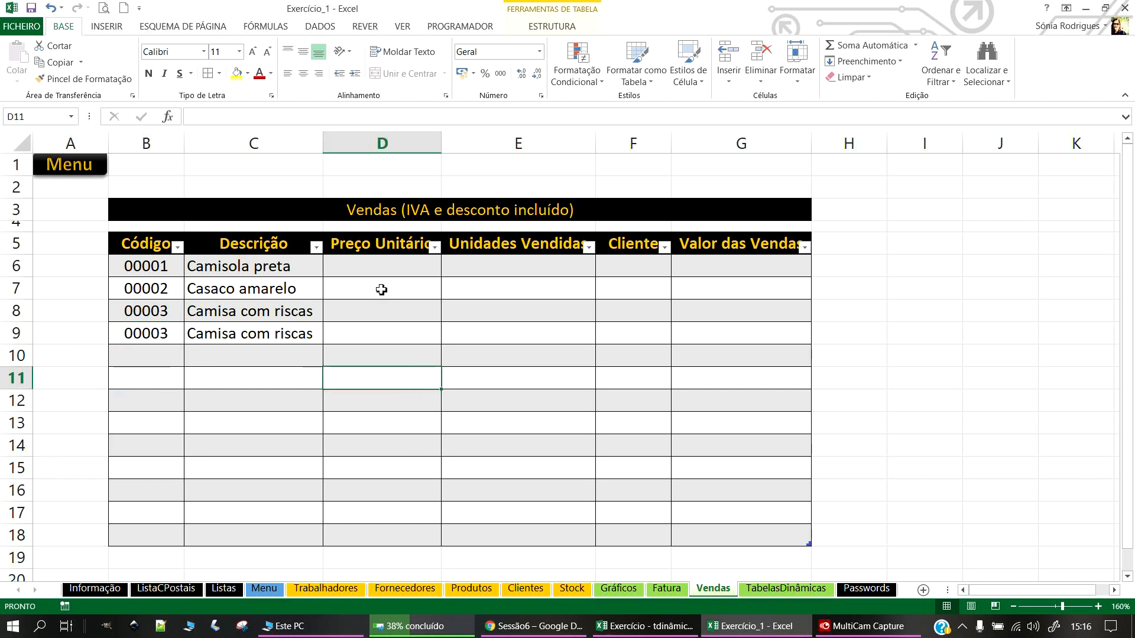
pyautogui.click(231, 263)
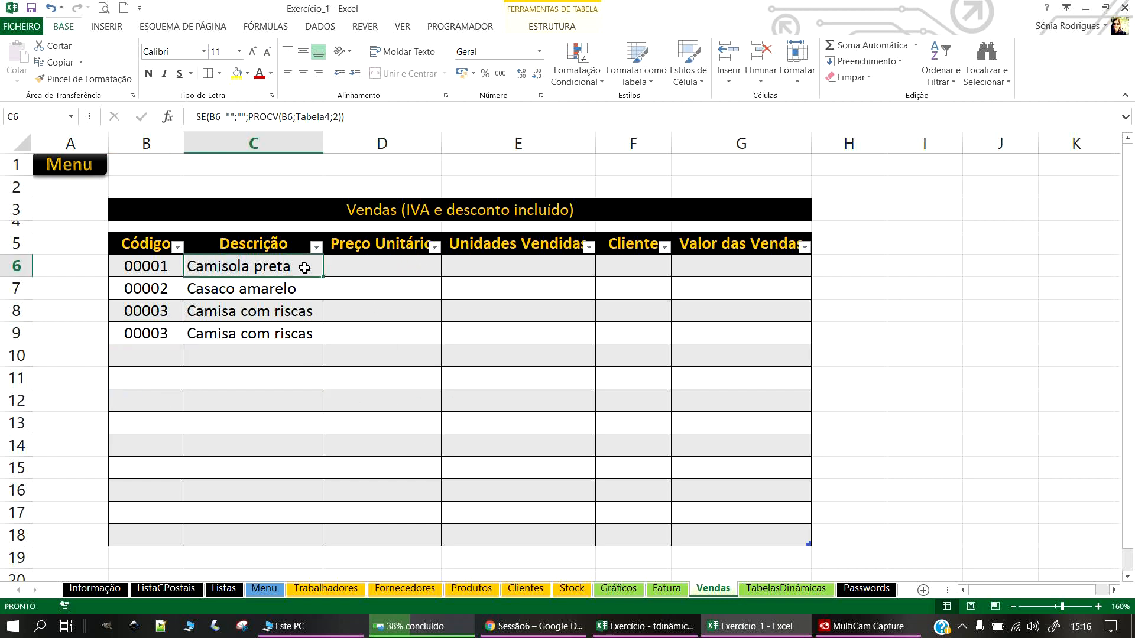
pyautogui.click(378, 271)
pyautogui.write('=SE(')
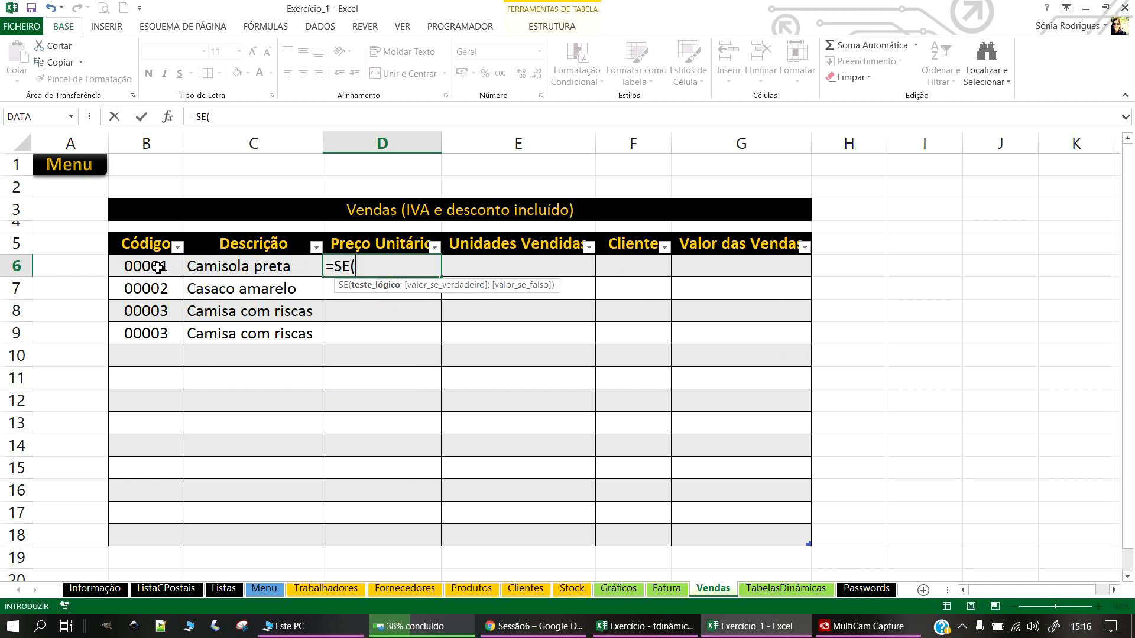
pyautogui.click(157, 267)
pyautogui.write('=')
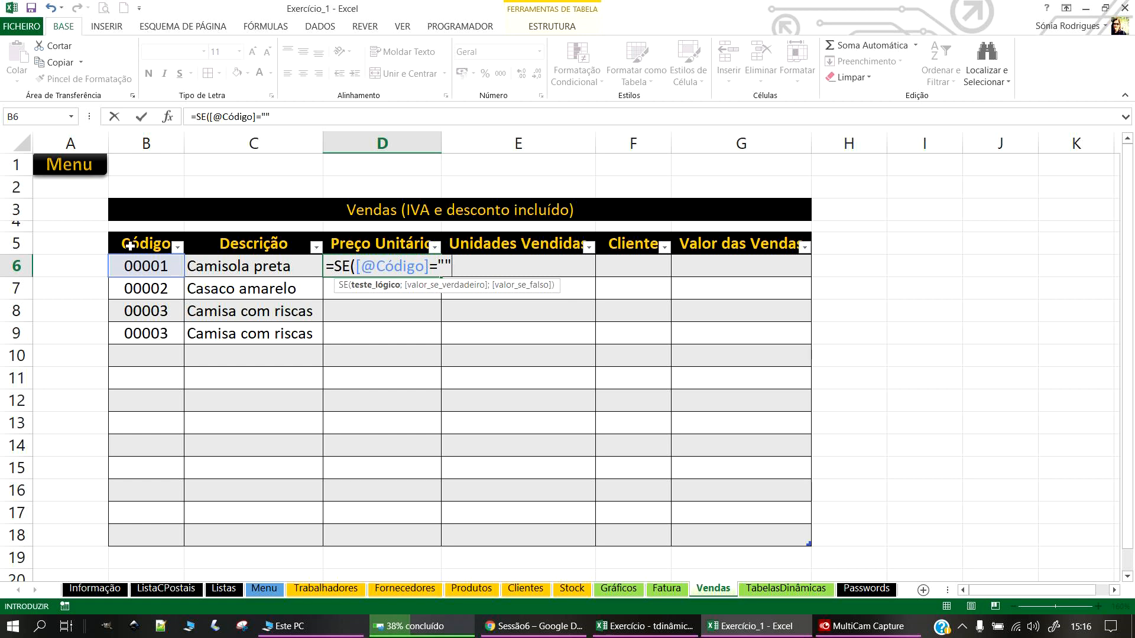
pyautogui.write(';')
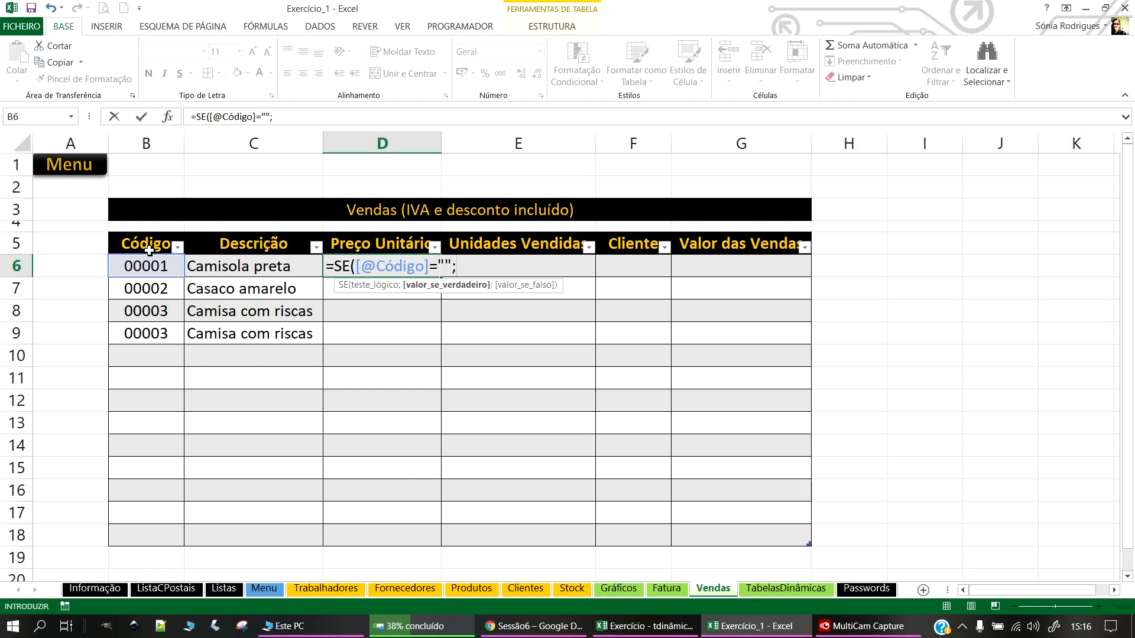
pyautogui.write('"";')
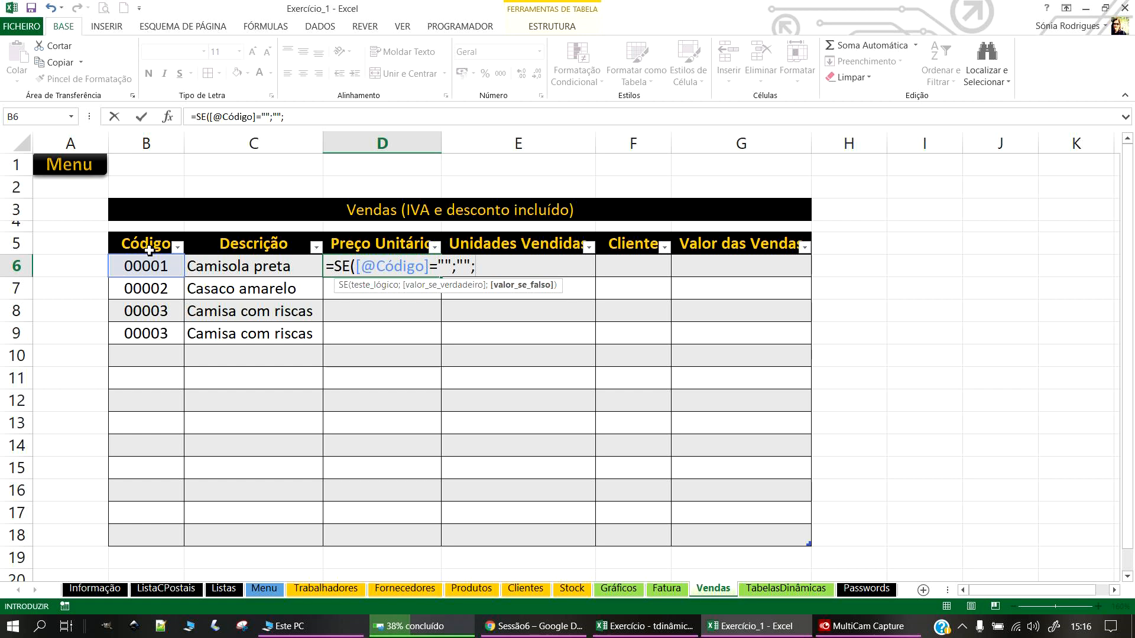
pyautogui.write('PRO')
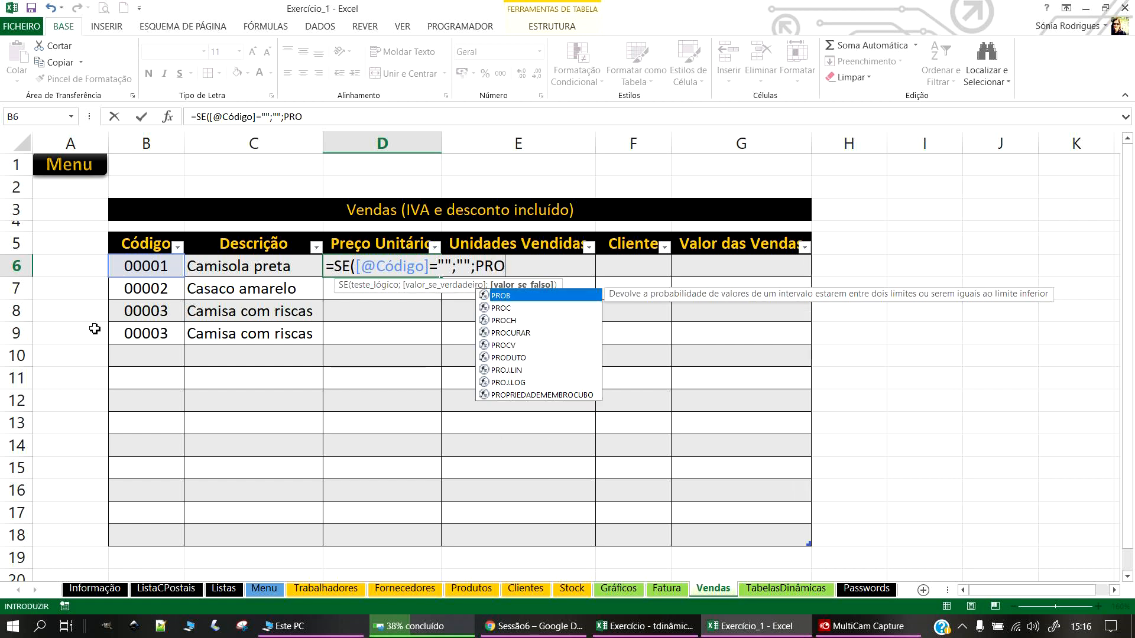
pyautogui.click(529, 348)
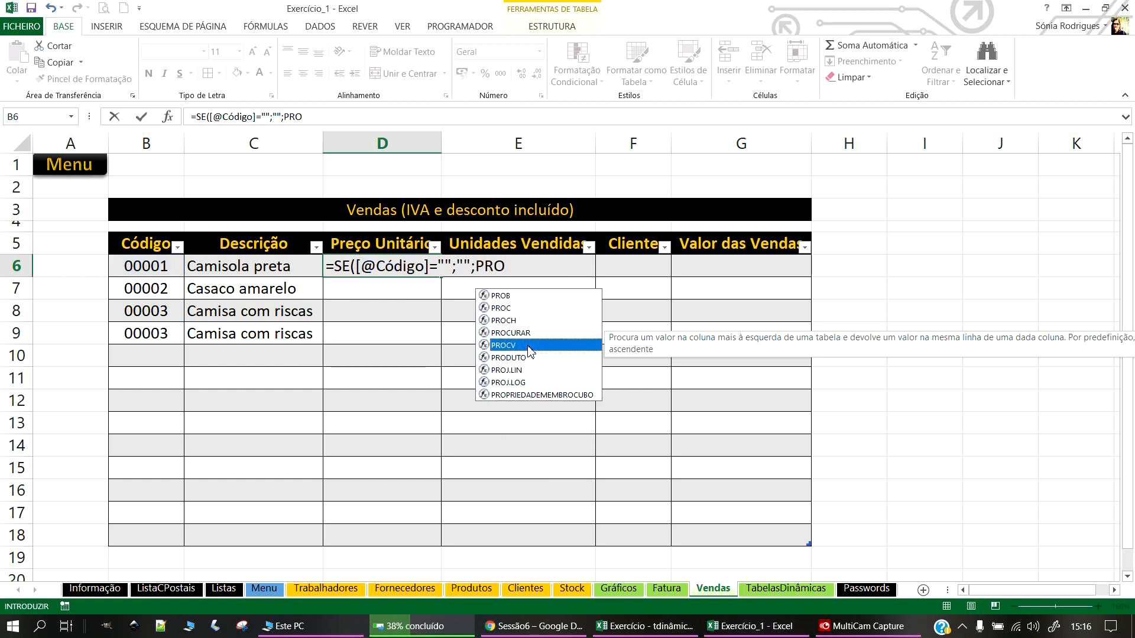
pyautogui.doubleClick(529, 348)
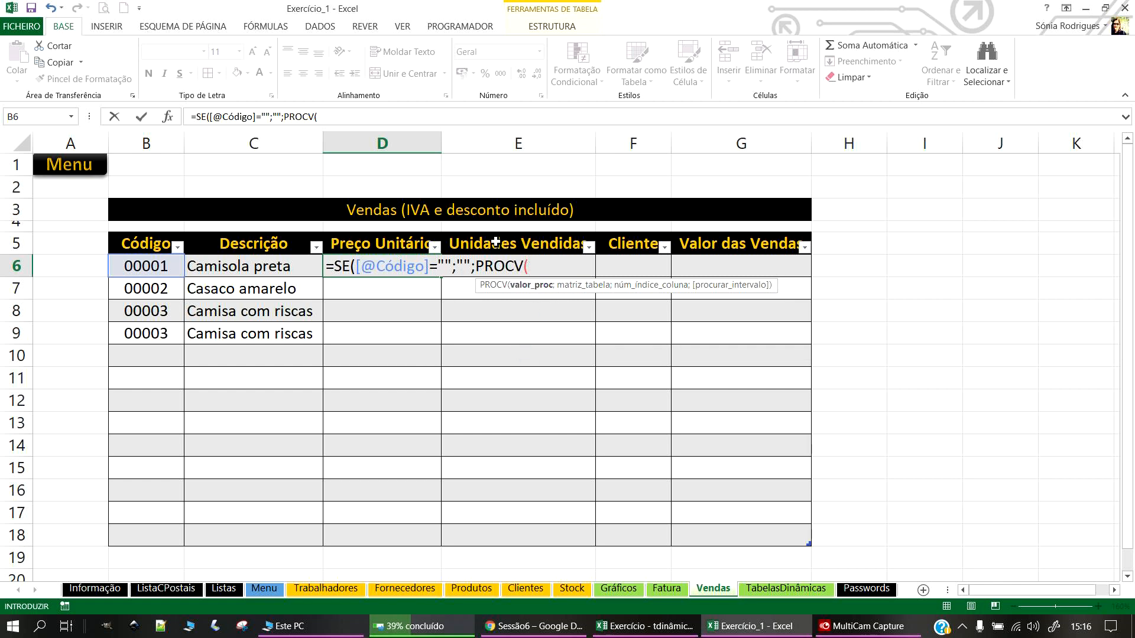
pyautogui.click(471, 588)
pyautogui.moveTo(151, 268); pyautogui.dragTo(849, 473)
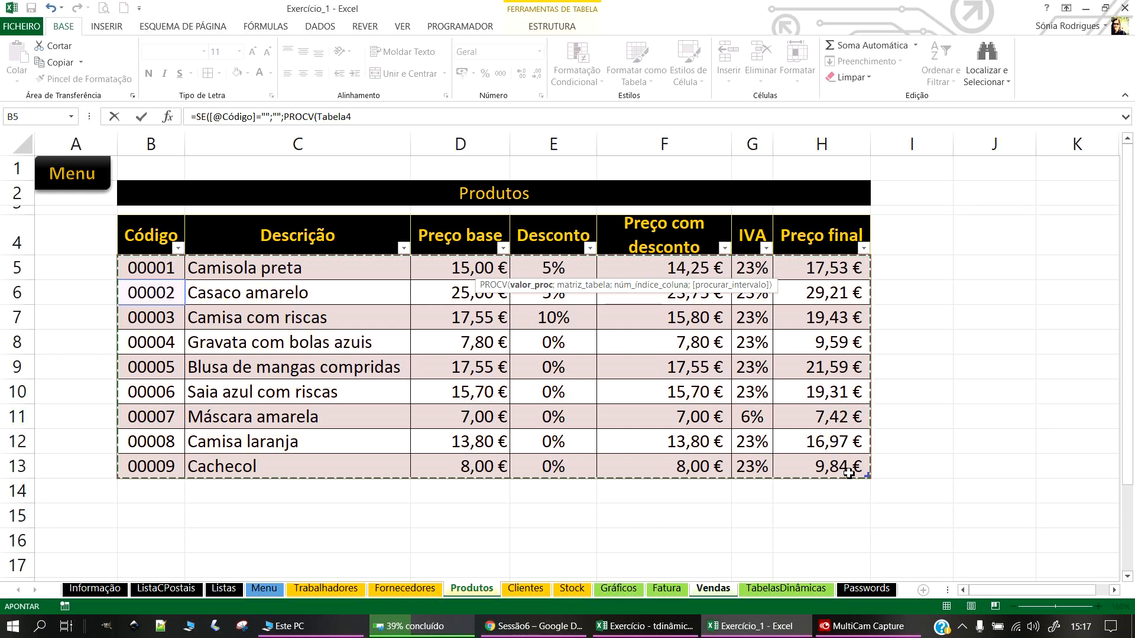
pyautogui.write(';2')
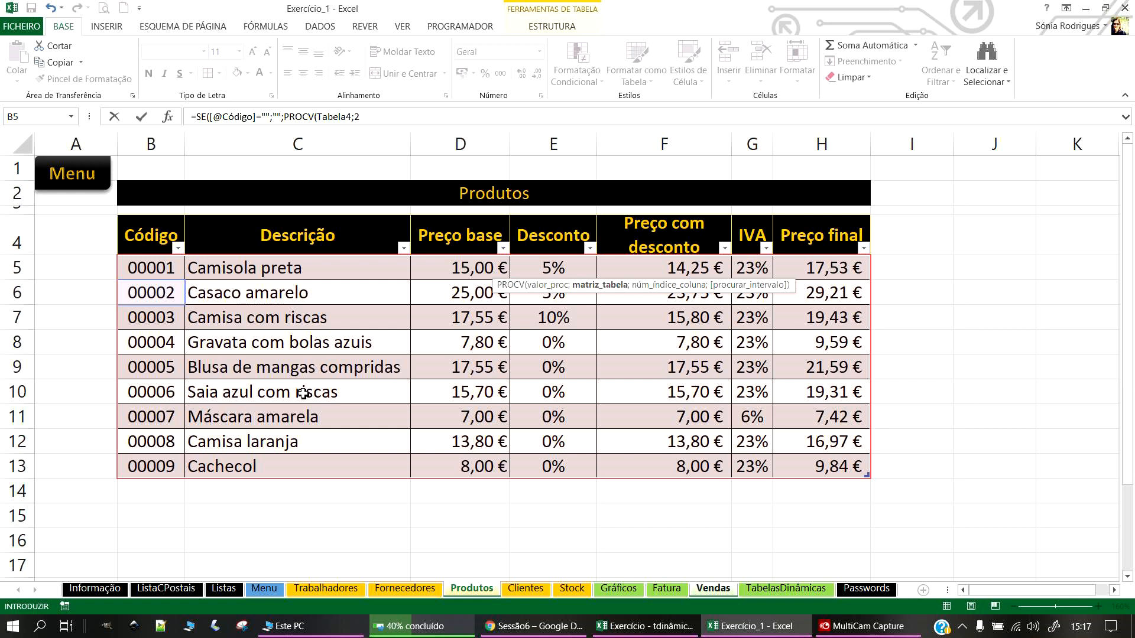
pyautogui.write(')')
pyautogui.press('Return')
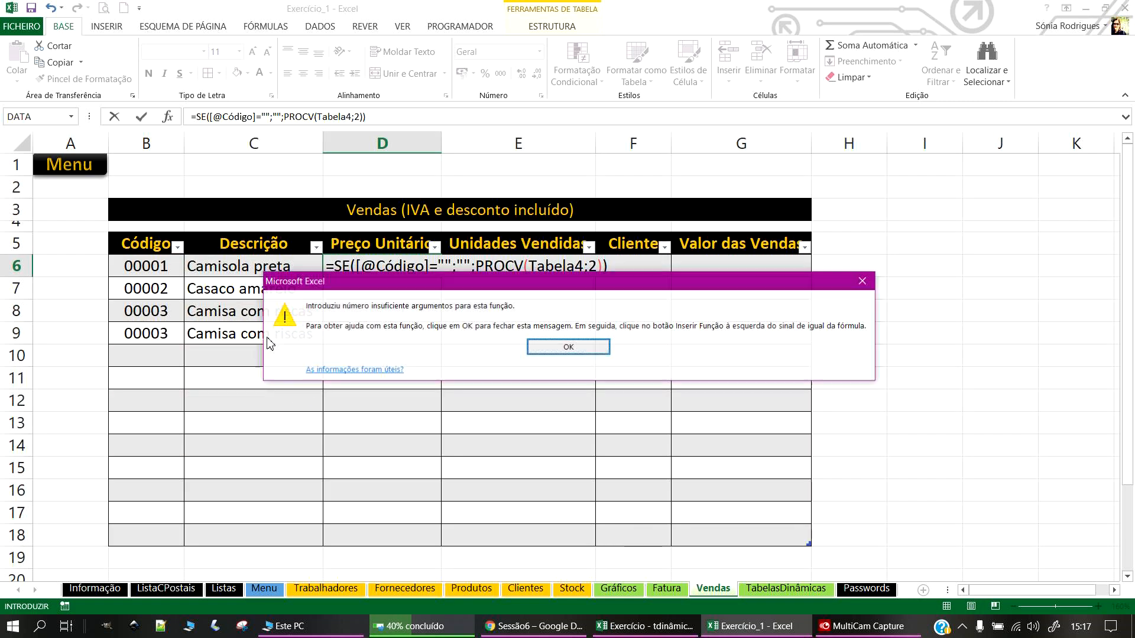
pyautogui.click(592, 343)
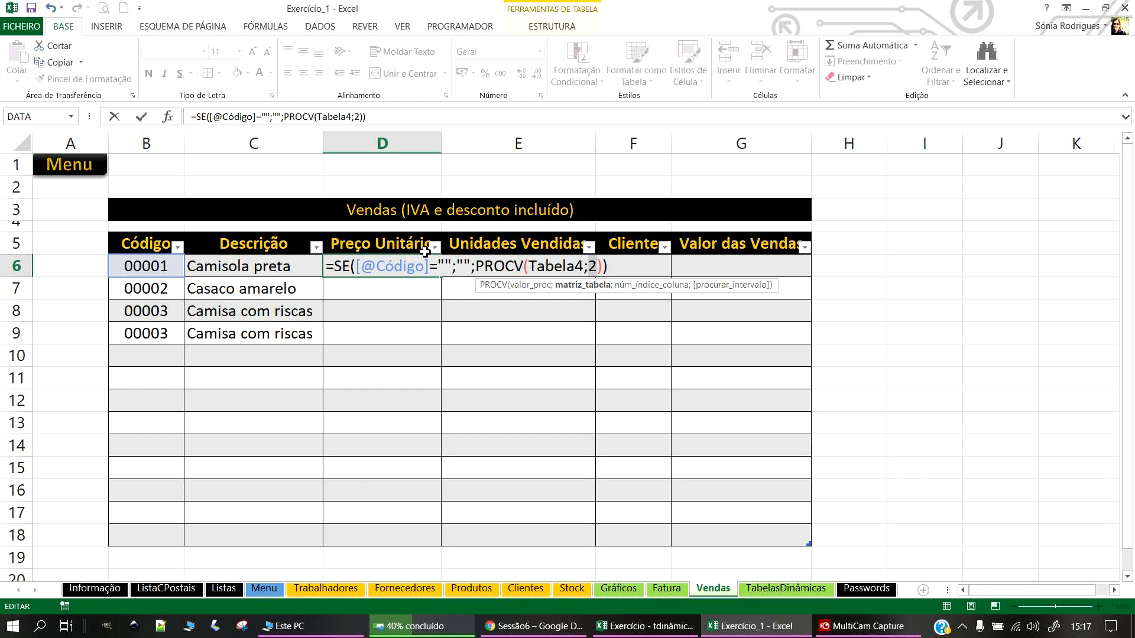
pyautogui.click(531, 264)
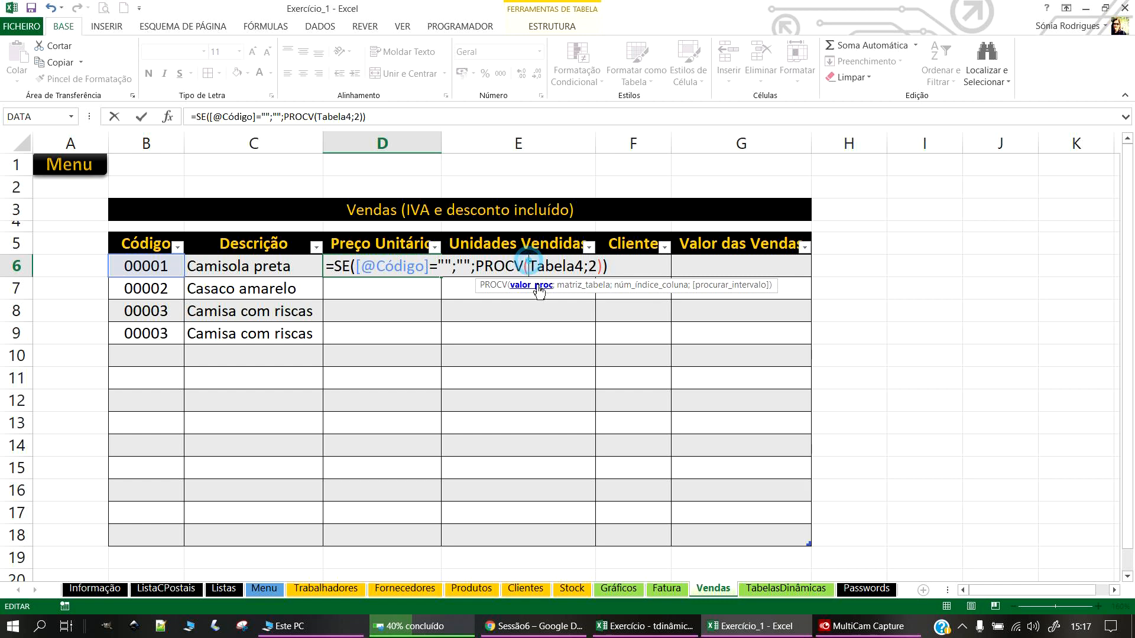
pyautogui.click(132, 267)
pyautogui.write(';')
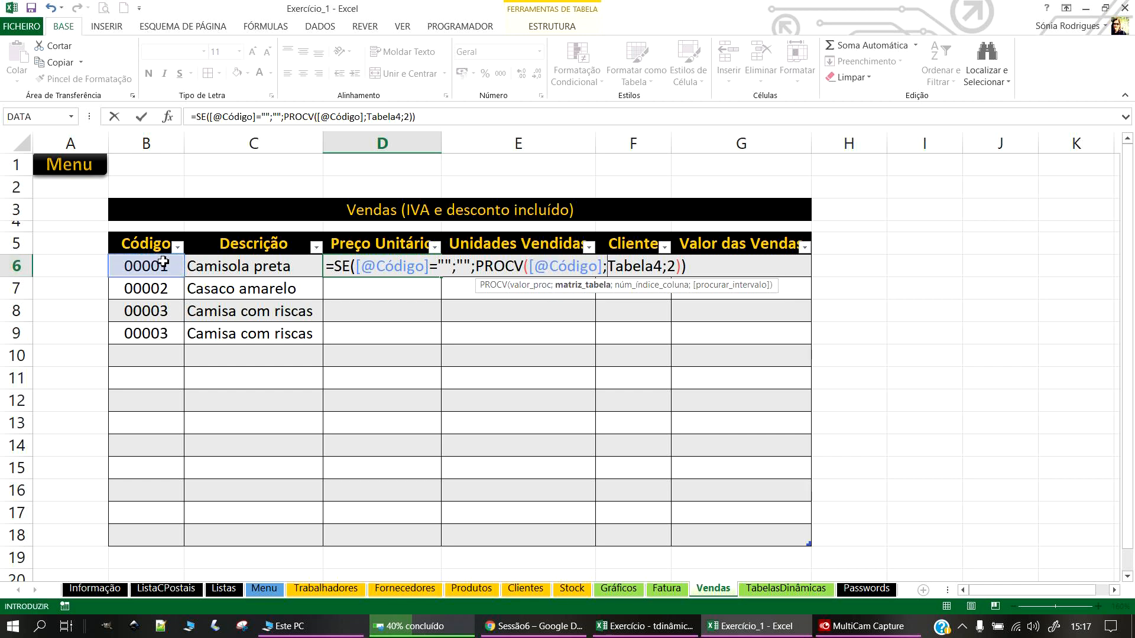
pyautogui.click(665, 268)
pyautogui.click(678, 267)
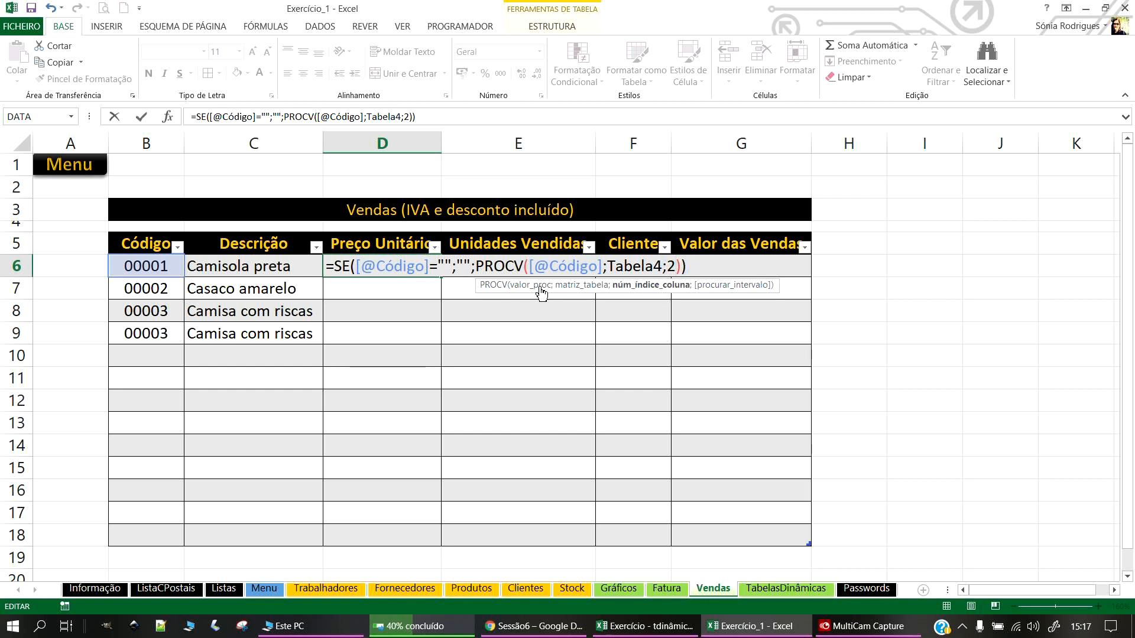
pyautogui.press('Return')
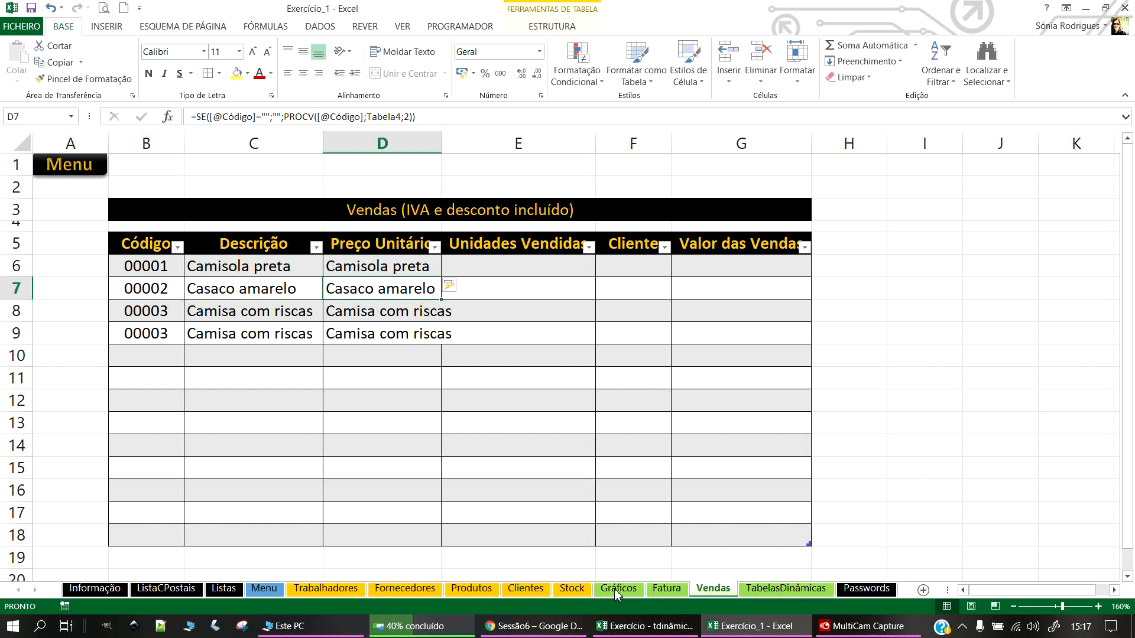
pyautogui.click(472, 587)
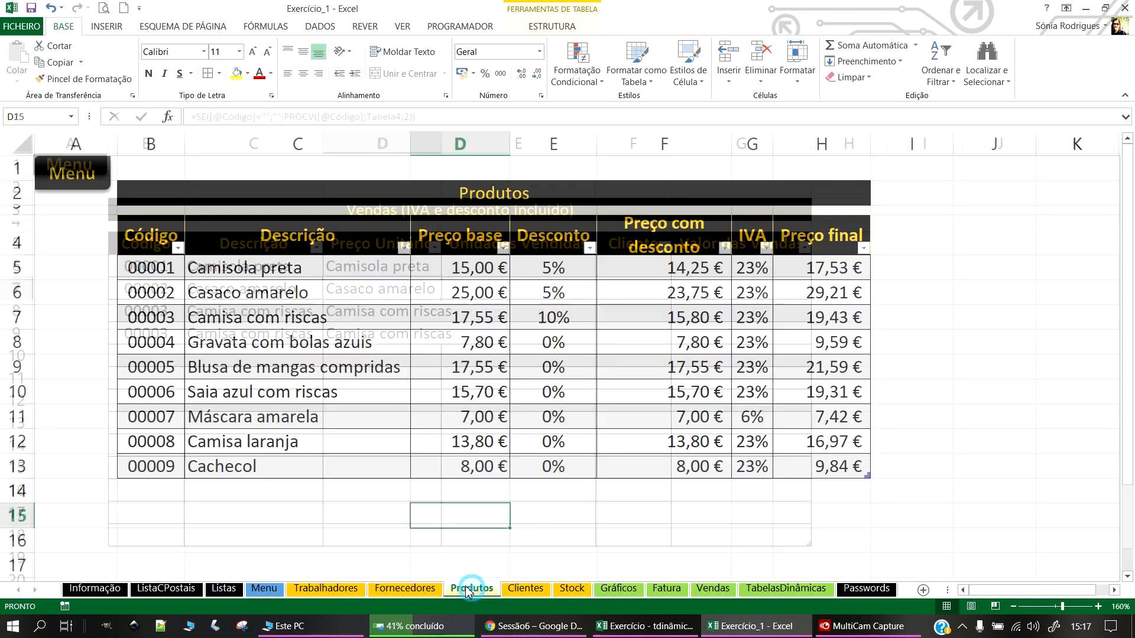
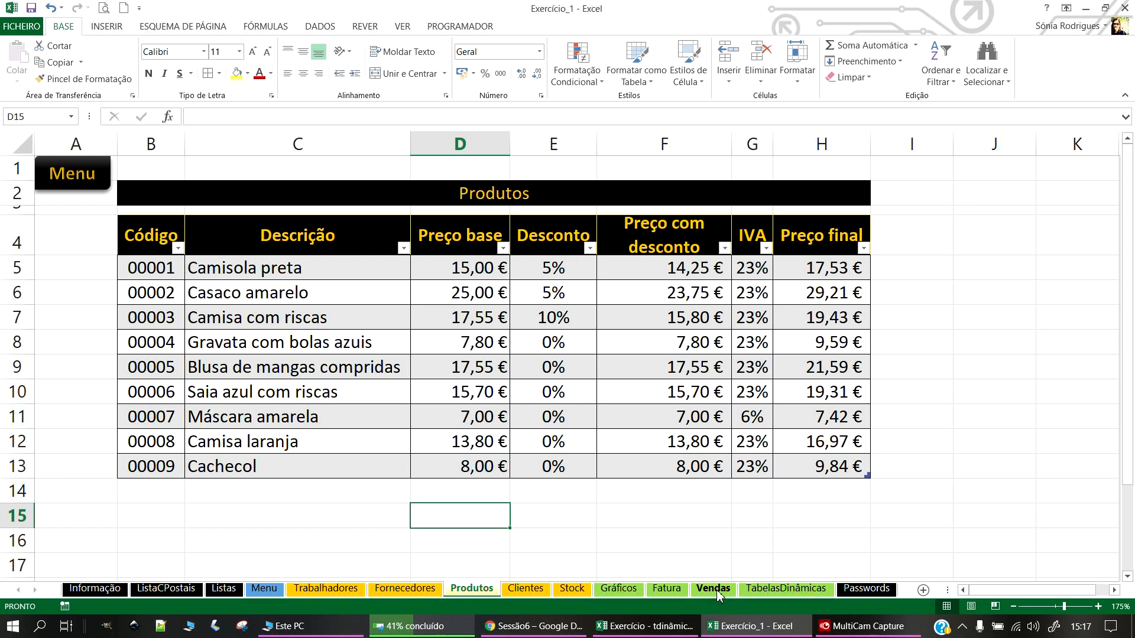
# Step: Change D6's PROCV column index from 2 to 7 so Preço Unitário shows final prices like 17,5275
pyautogui.click(694, 593)
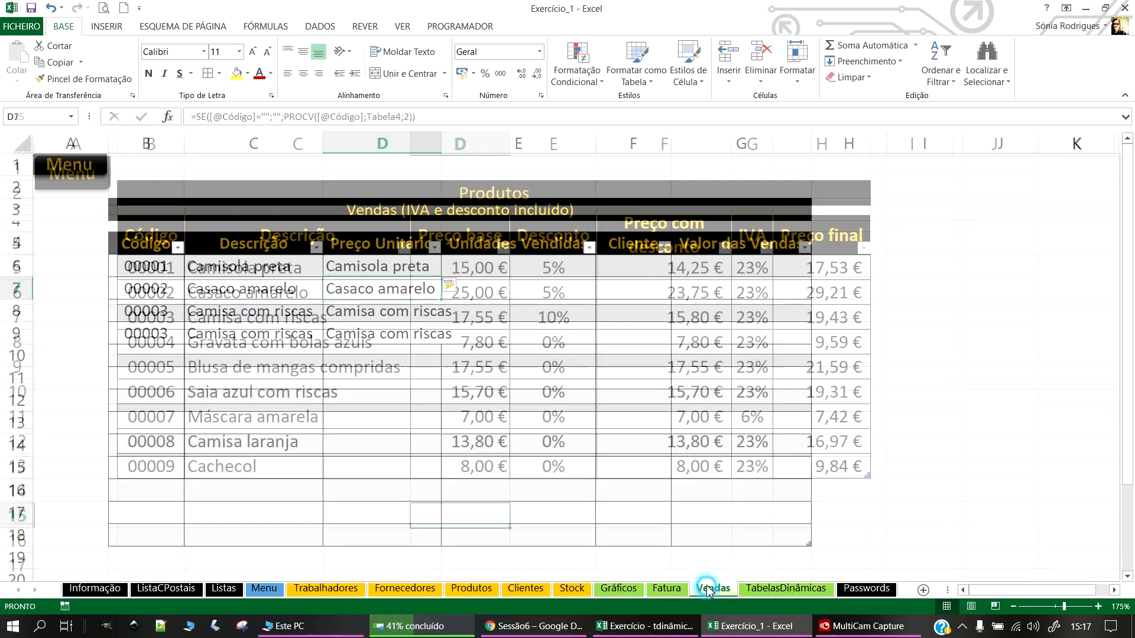
pyautogui.click(417, 267)
pyautogui.click(413, 118)
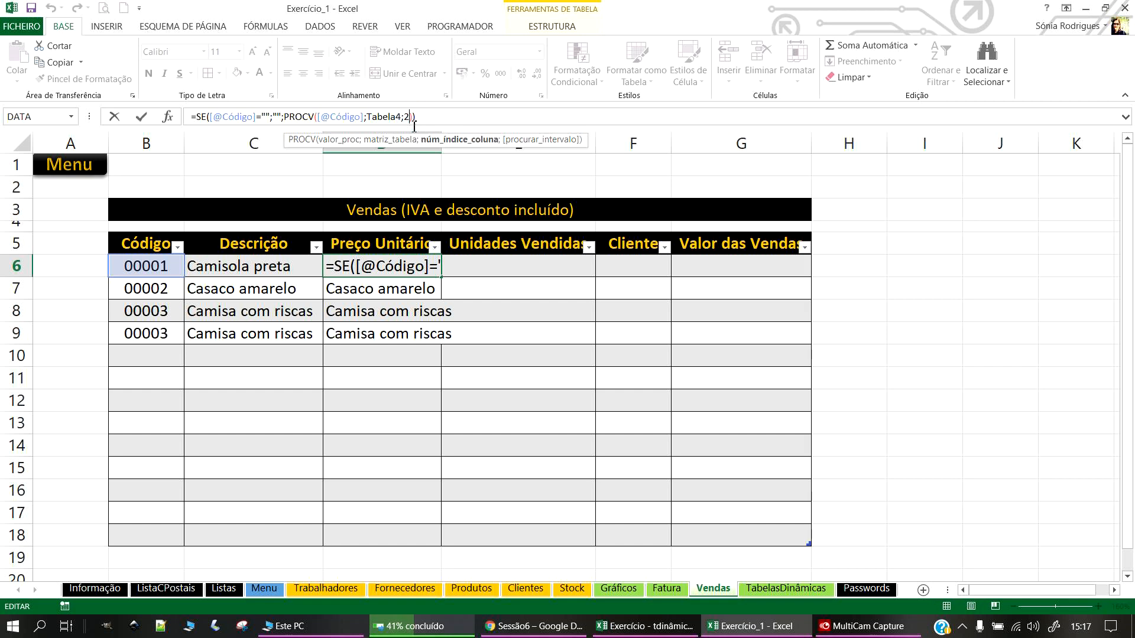
pyautogui.press('BackSpace')
pyautogui.press('Return')
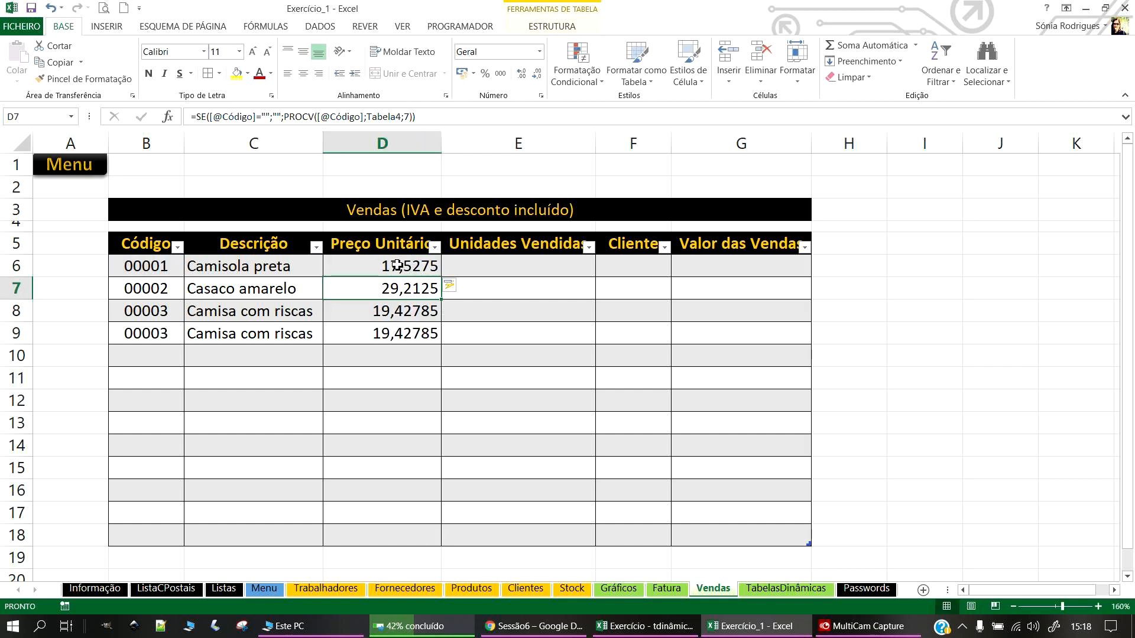
pyautogui.click(367, 318)
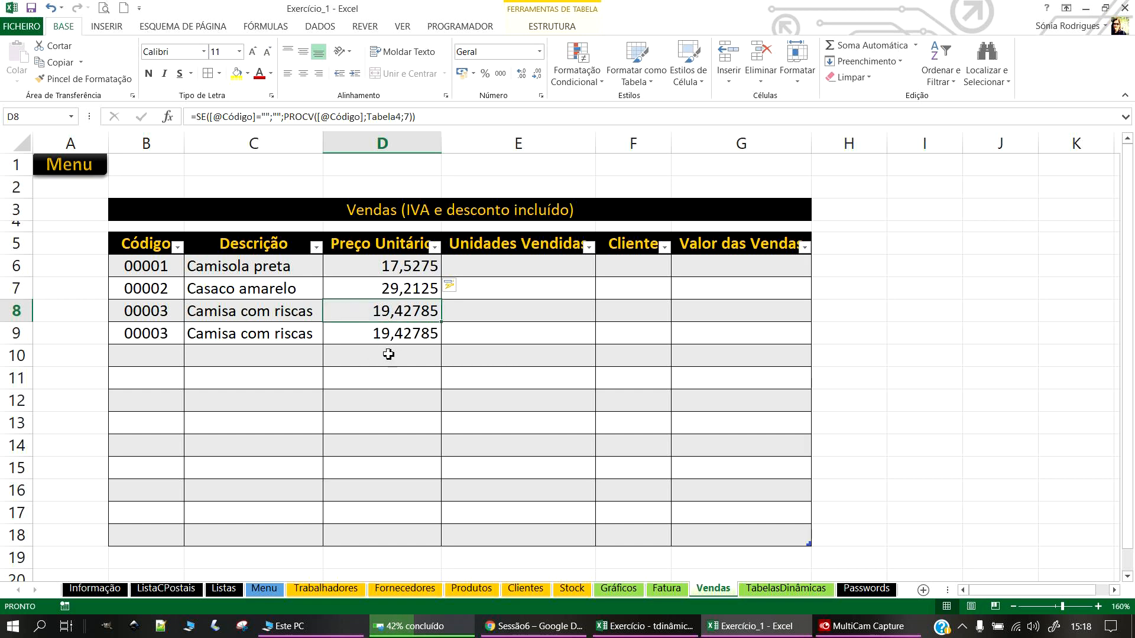
pyautogui.moveTo(394, 274); pyautogui.dragTo(398, 530)
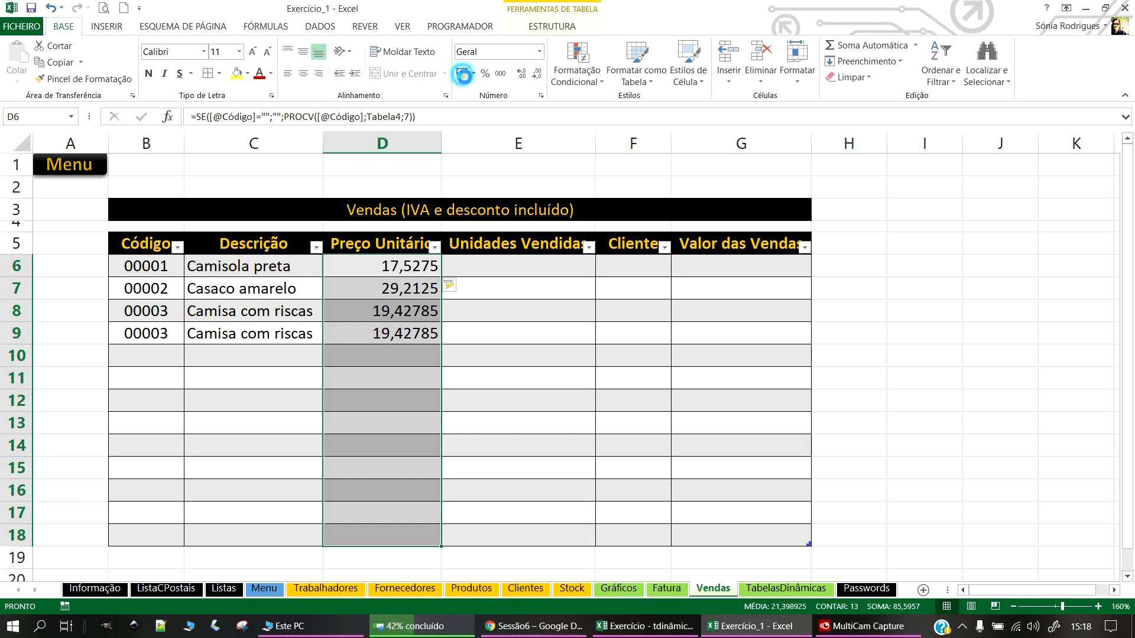
# Step: Apply the euro Contabilidade number format to the Preço Unitário cells D6:D18
pyautogui.click(462, 73)
pyautogui.click(540, 52)
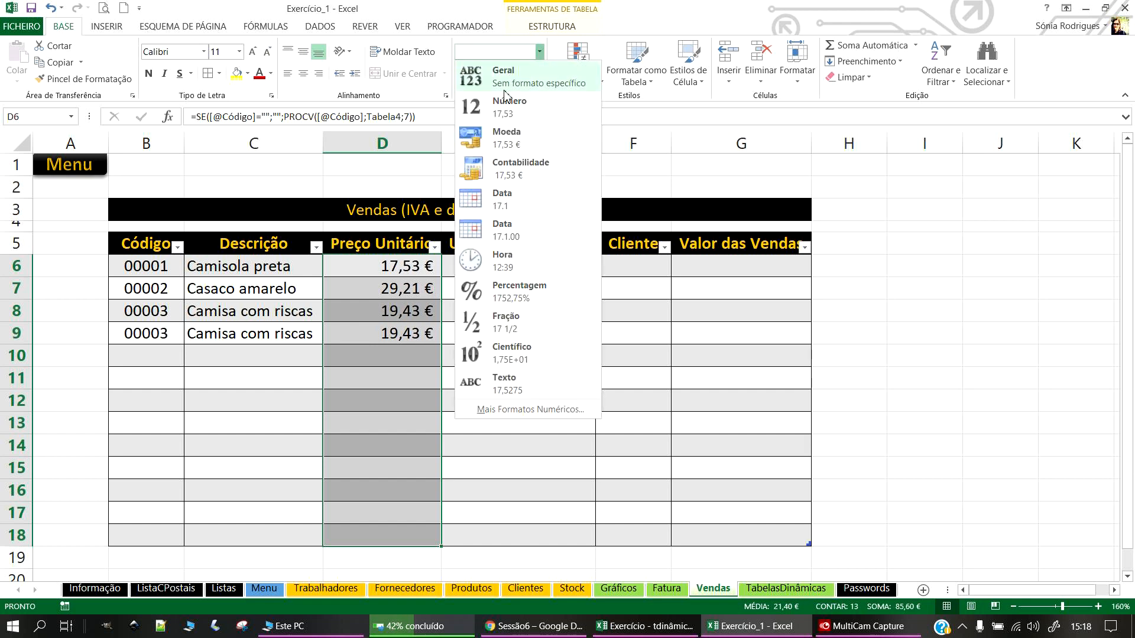
pyautogui.click(515, 168)
pyautogui.click(486, 520)
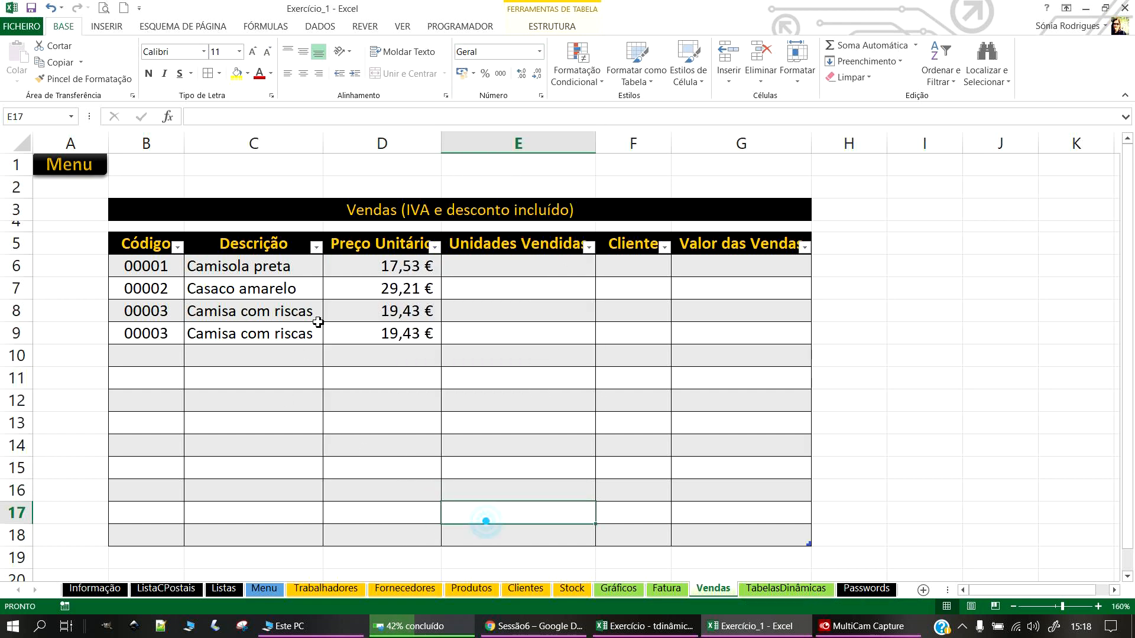
# Step: Enter Unidades Vendidas 5, 2, 1, 2, 2, 3, 4 in E6:E12
pyautogui.click(508, 266)
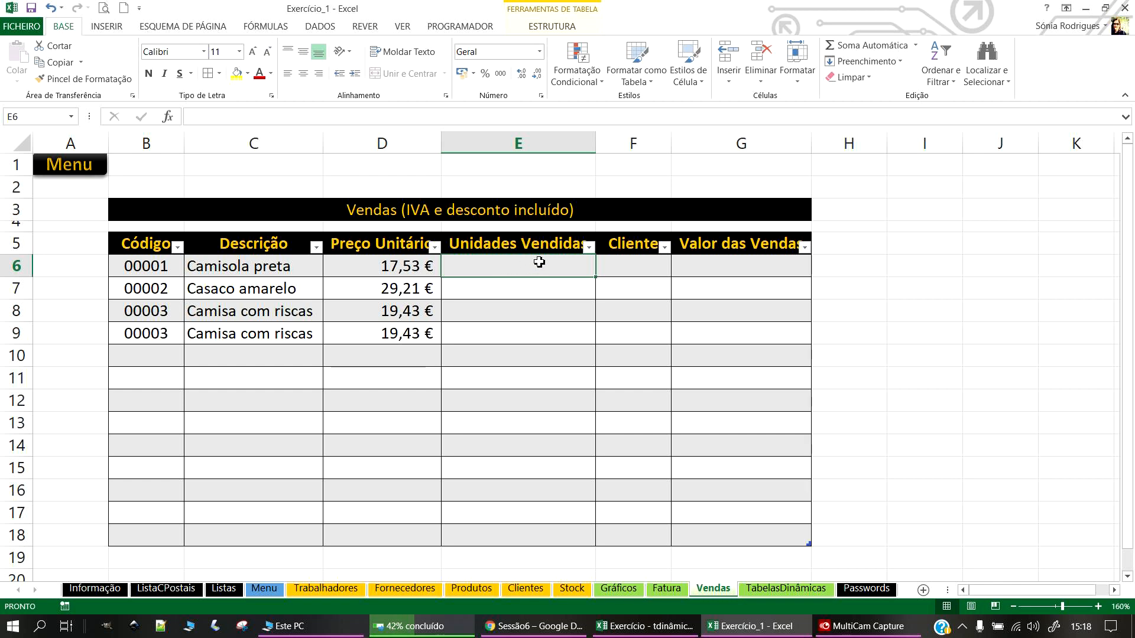
pyautogui.click(645, 626)
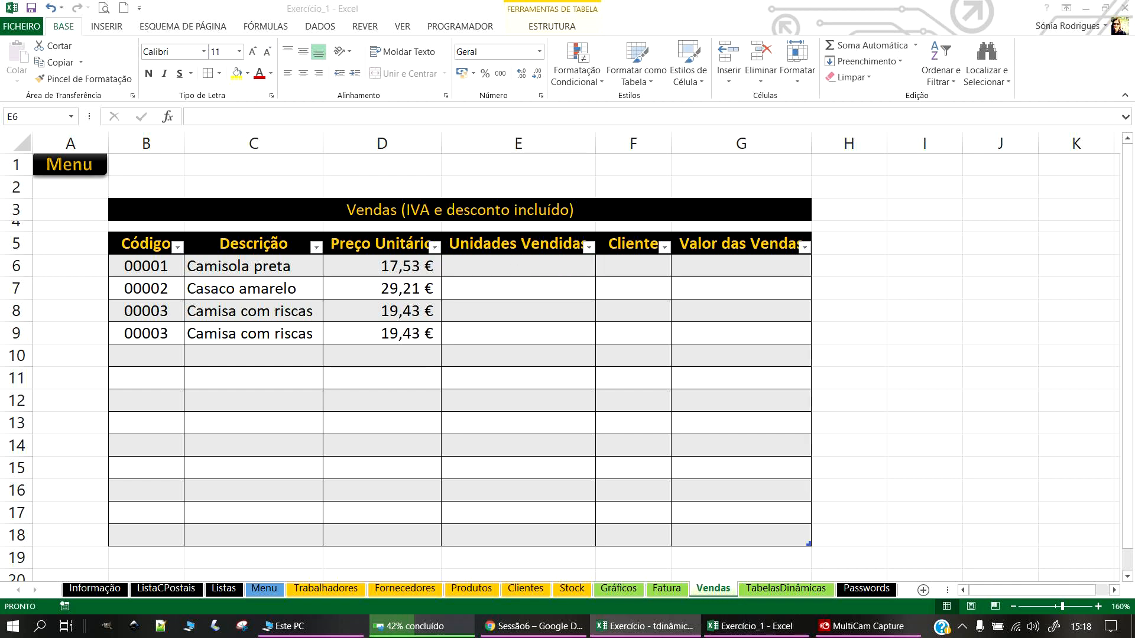
pyautogui.click(557, 267)
pyautogui.write('5')
pyautogui.press('Return')
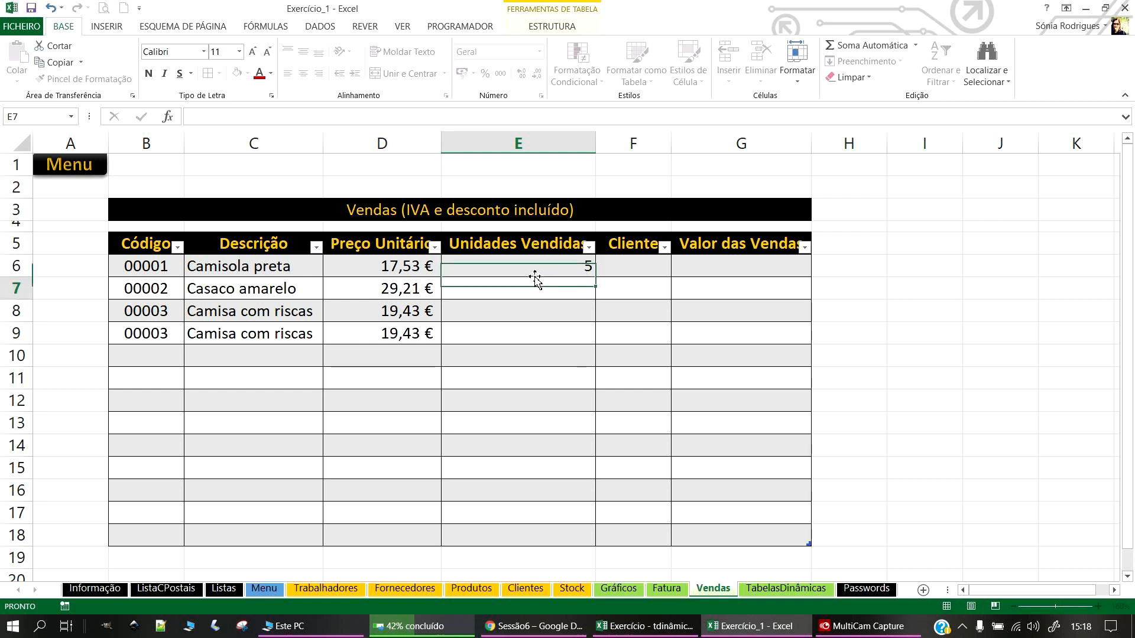
pyautogui.write('2')
pyautogui.press('Return')
pyautogui.write('12')
pyautogui.press('Return')
pyautogui.write('24')
pyautogui.press('Return')
pyautogui.write('2')
pyautogui.press('Return')
pyautogui.write('3')
pyautogui.press('Return')
pyautogui.write('4')
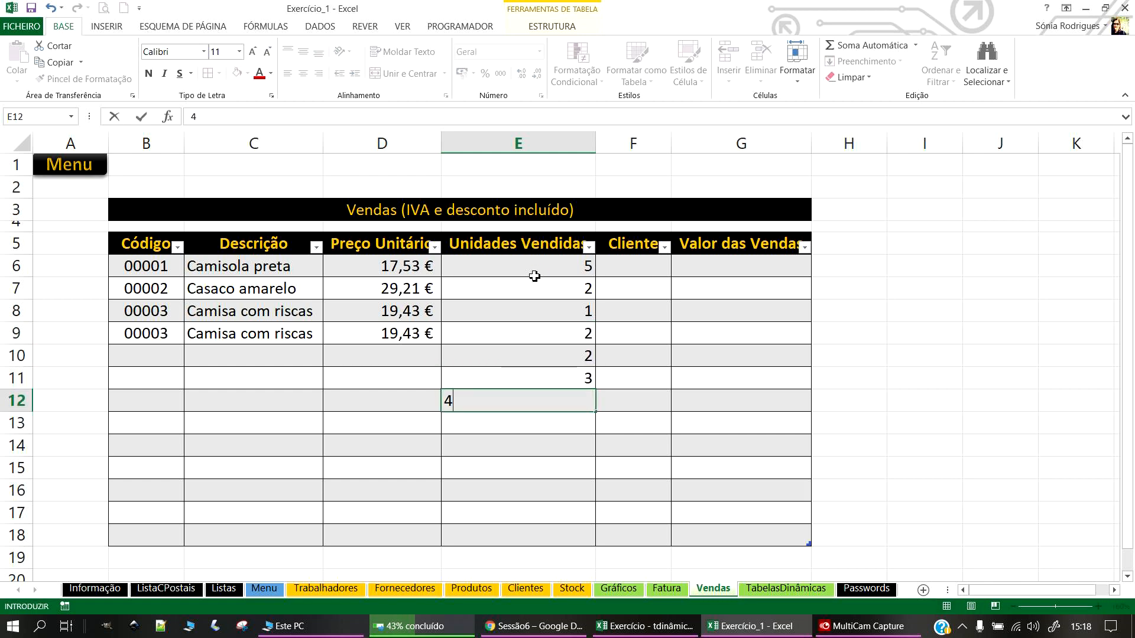
pyautogui.press('Return')
# Step: Enter Unidades Vendidas 87, 1, 2, 3, 4, 5 in E13:E18
pyautogui.write('87')
pyautogui.press('Return')
pyautogui.write('1')
pyautogui.press('Return')
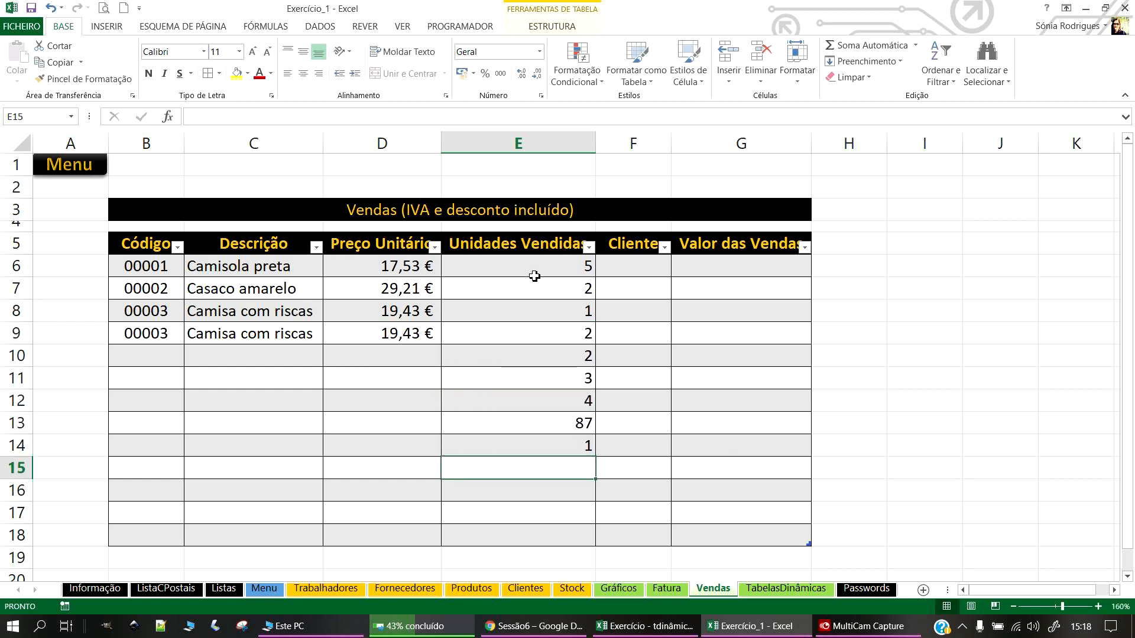
pyautogui.write('2')
pyautogui.press('Return')
pyautogui.write('3')
pyautogui.press('Return')
pyautogui.write('4')
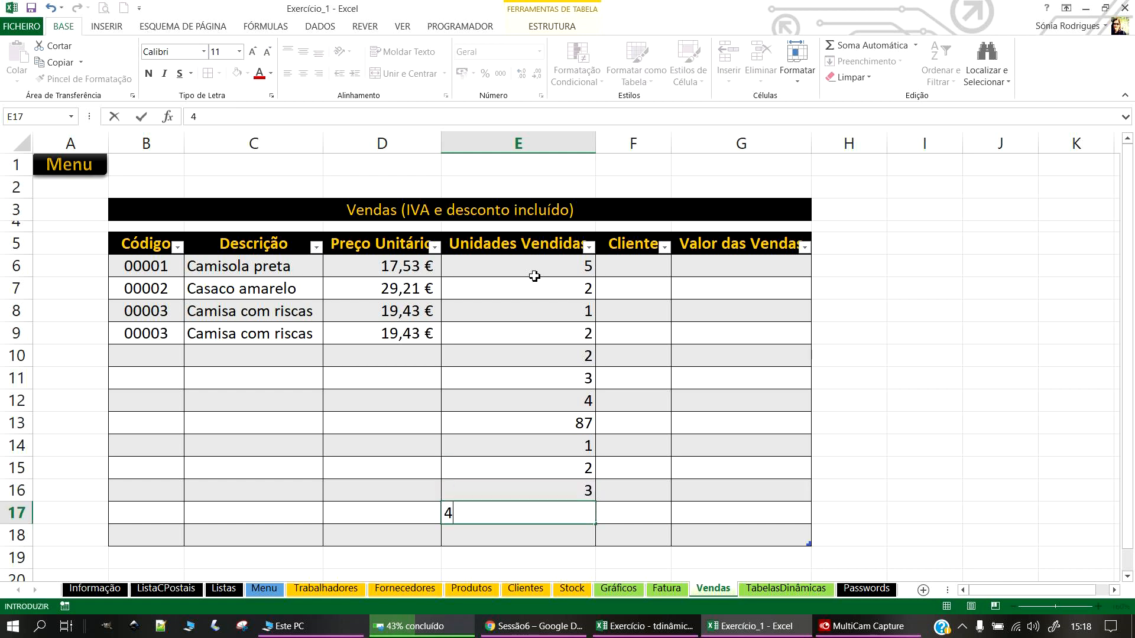
pyautogui.press('Return')
pyautogui.write('5')
pyautogui.press('Return')
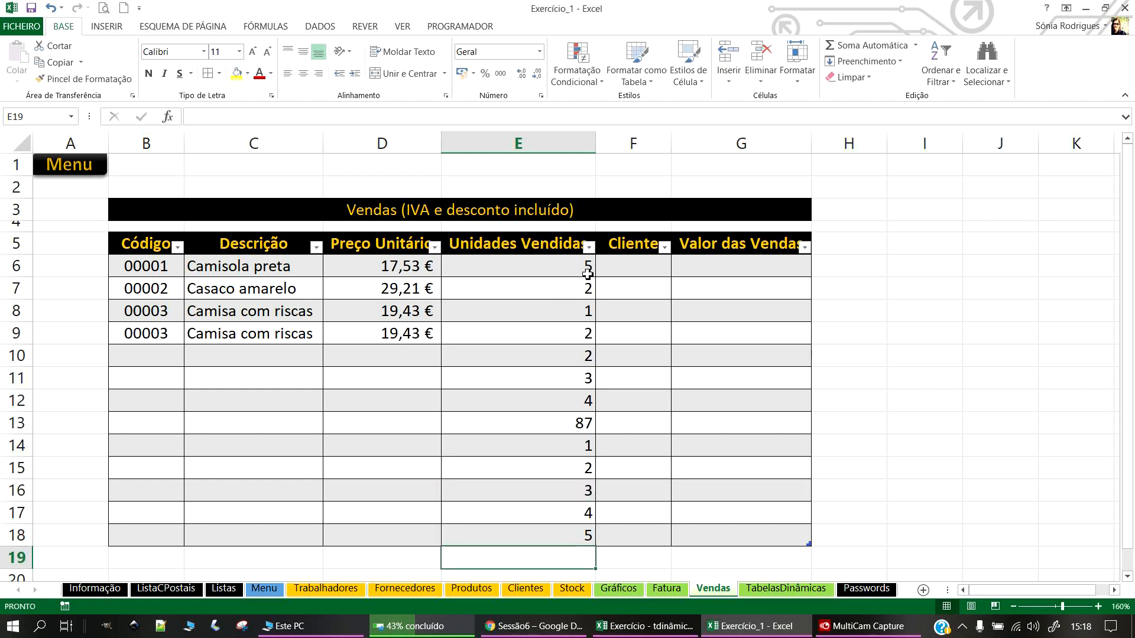
# Step: Choose code 00004 for B10, B11 and B12, and 00005 for B13
pyautogui.click(631, 260)
pyautogui.click(158, 353)
pyautogui.click(190, 359)
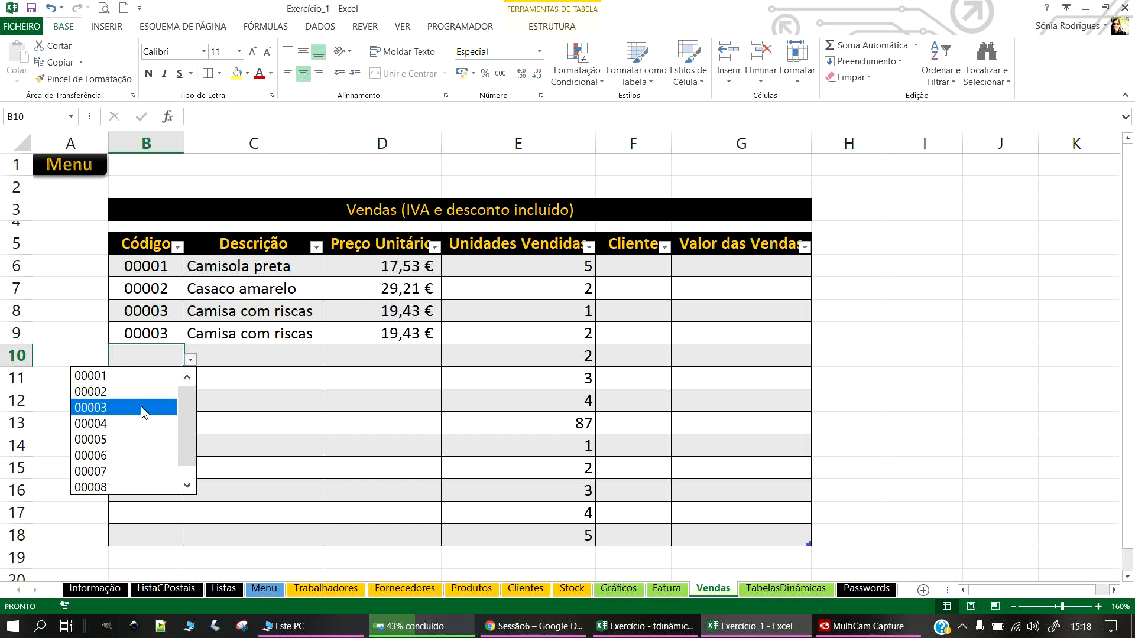
pyautogui.click(143, 423)
pyautogui.click(152, 379)
pyautogui.click(190, 380)
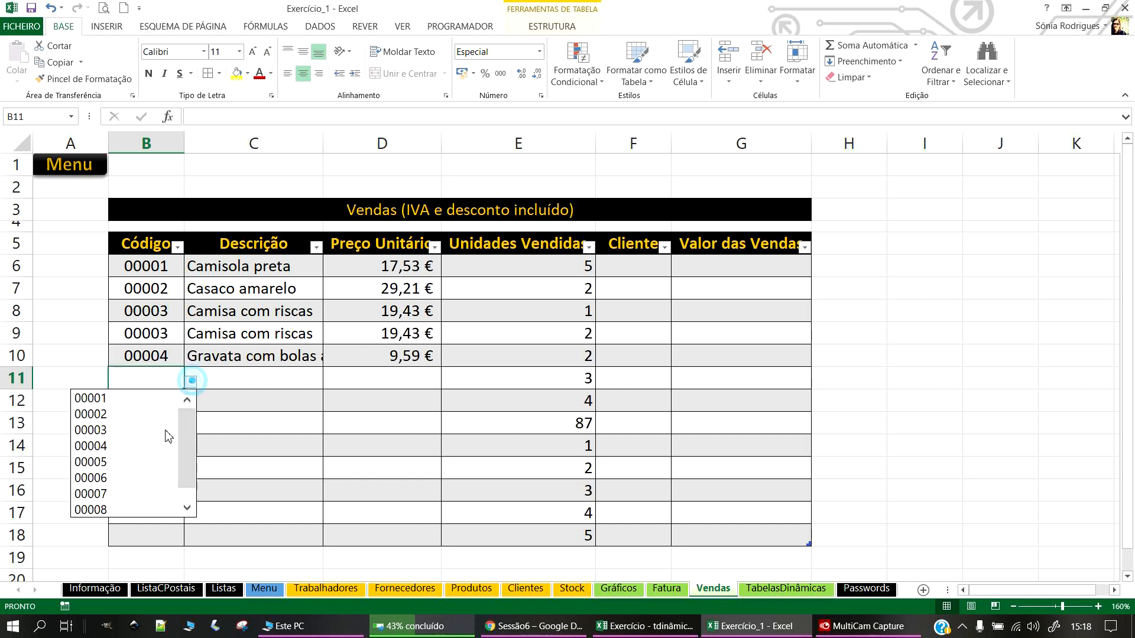
pyautogui.click(127, 446)
pyautogui.click(158, 405)
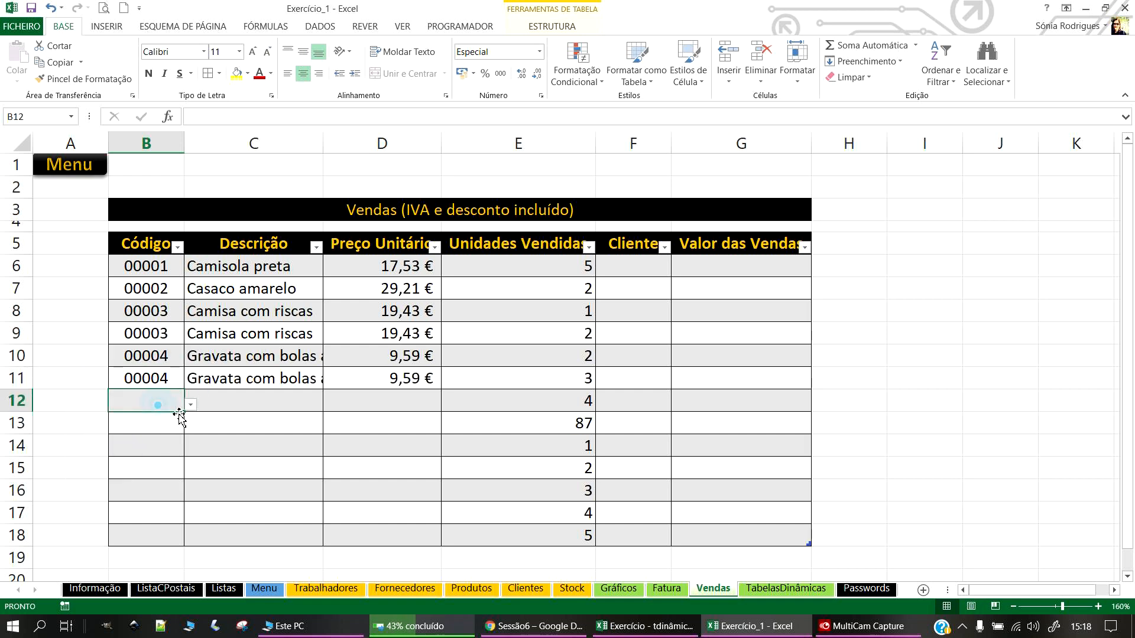
pyautogui.click(188, 407)
pyautogui.click(101, 468)
pyautogui.click(175, 438)
pyautogui.click(169, 423)
pyautogui.click(191, 426)
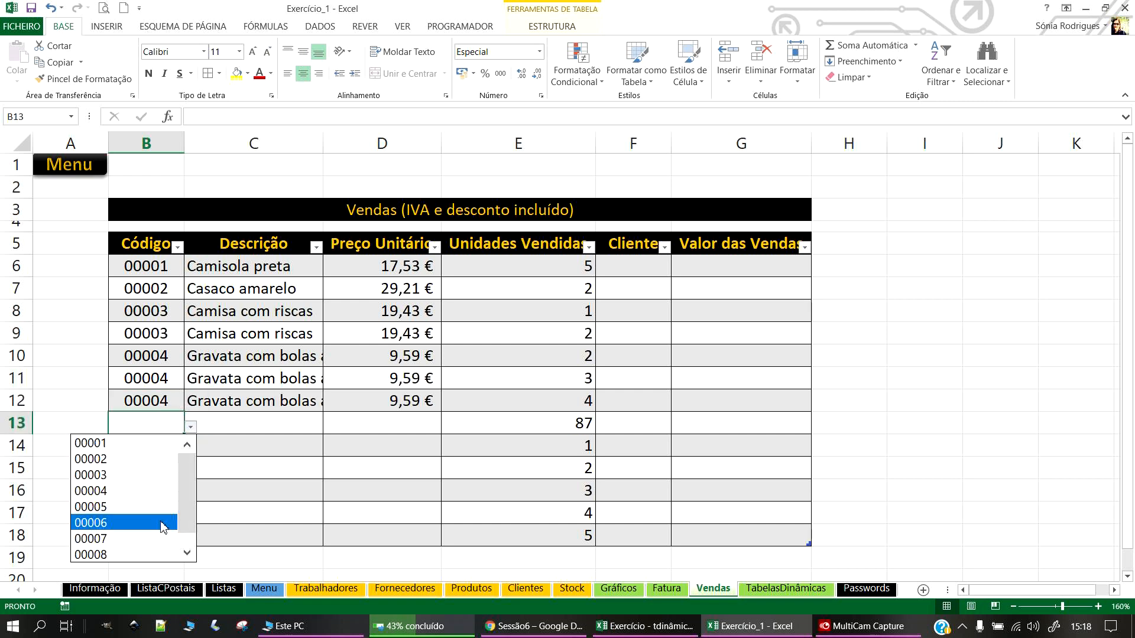
pyautogui.click(130, 509)
# Step: Choose codes 00007 for B14–B15, 00008 for B16–B17 and 00009 for B18
pyautogui.click(158, 443)
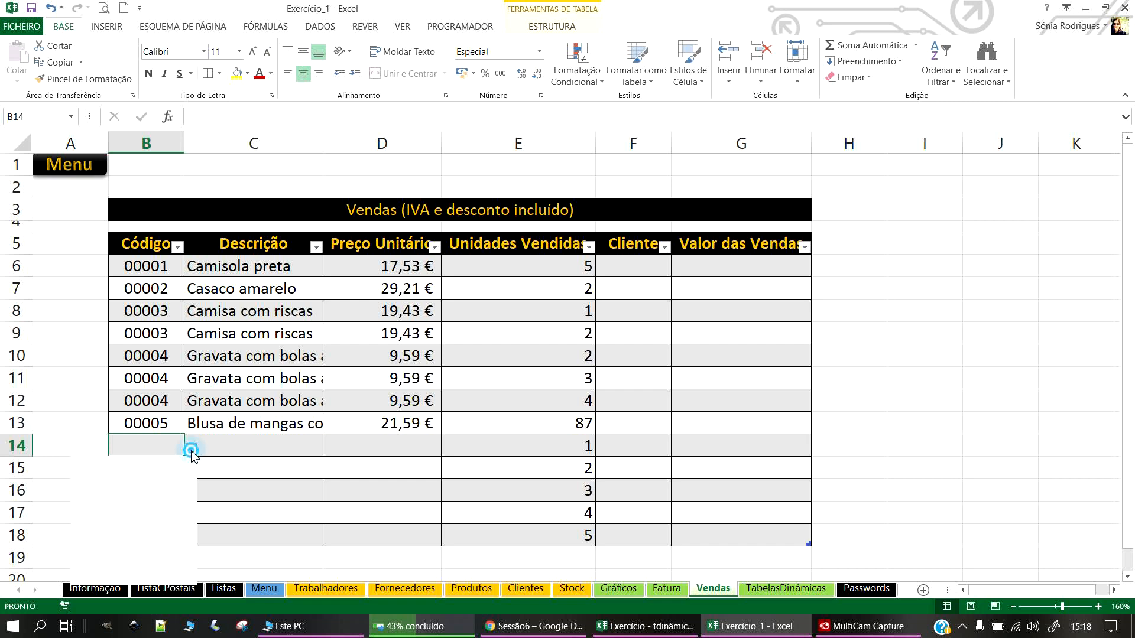
pyautogui.click(191, 450)
pyautogui.click(110, 561)
pyautogui.click(166, 467)
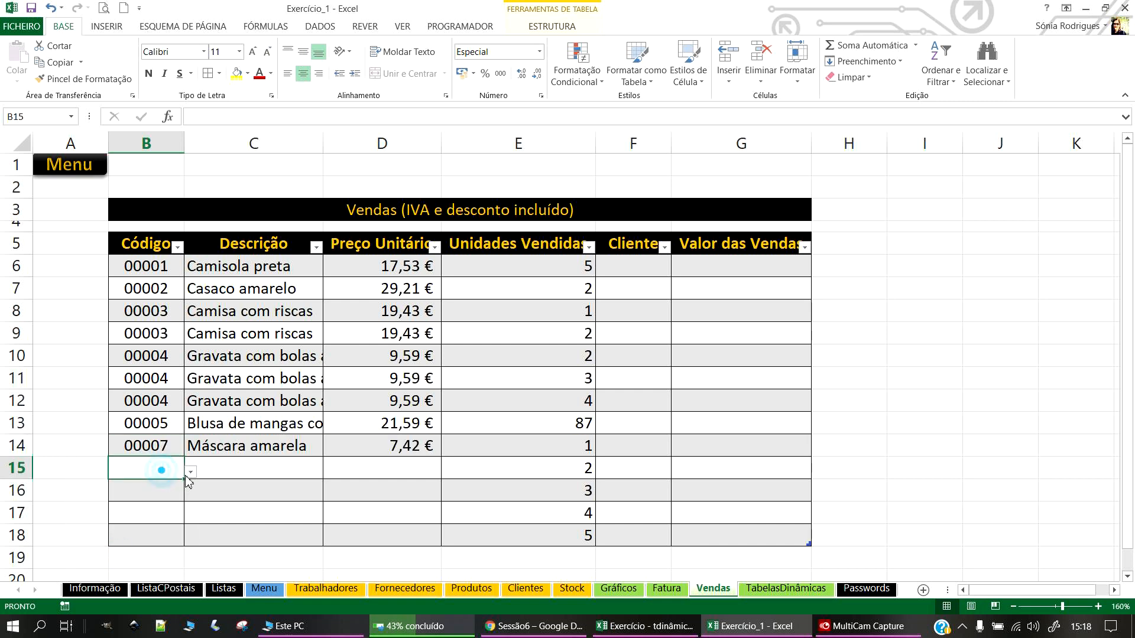
pyautogui.click(191, 471)
pyautogui.click(132, 584)
pyautogui.click(166, 502)
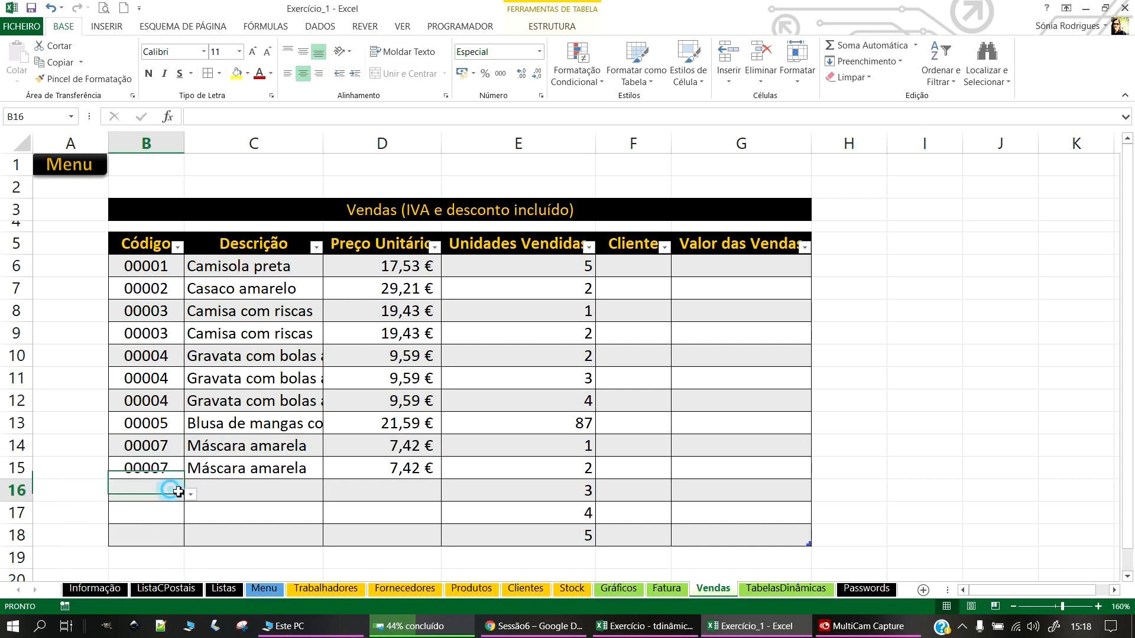
pyautogui.click(191, 493)
pyautogui.click(130, 471)
pyautogui.click(165, 512)
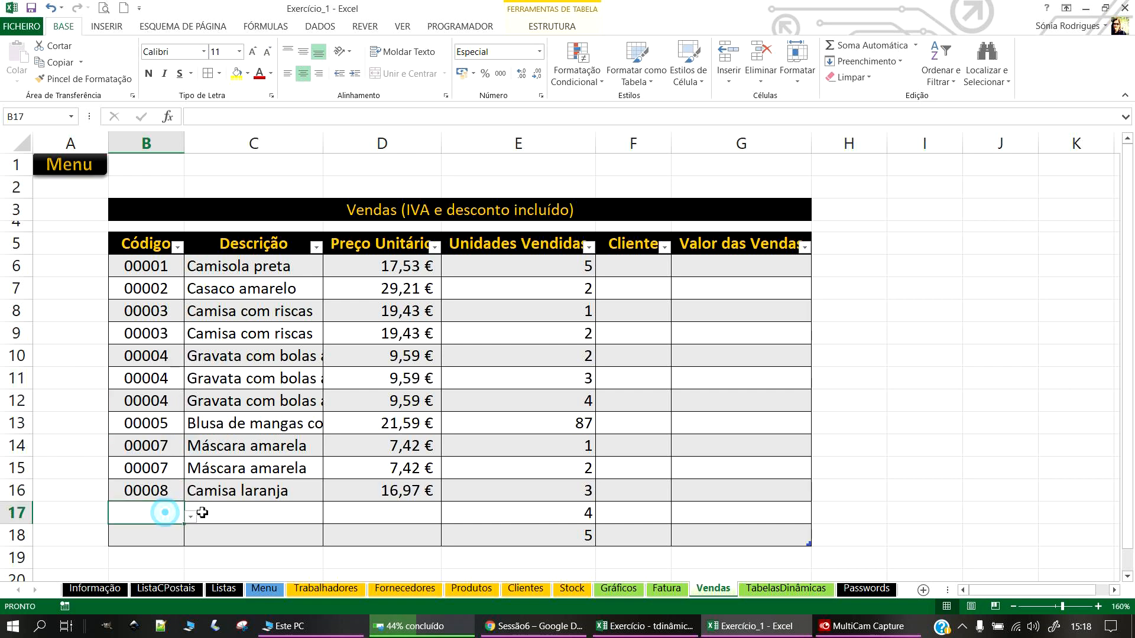
pyautogui.click(191, 519)
pyautogui.click(95, 493)
pyautogui.click(155, 537)
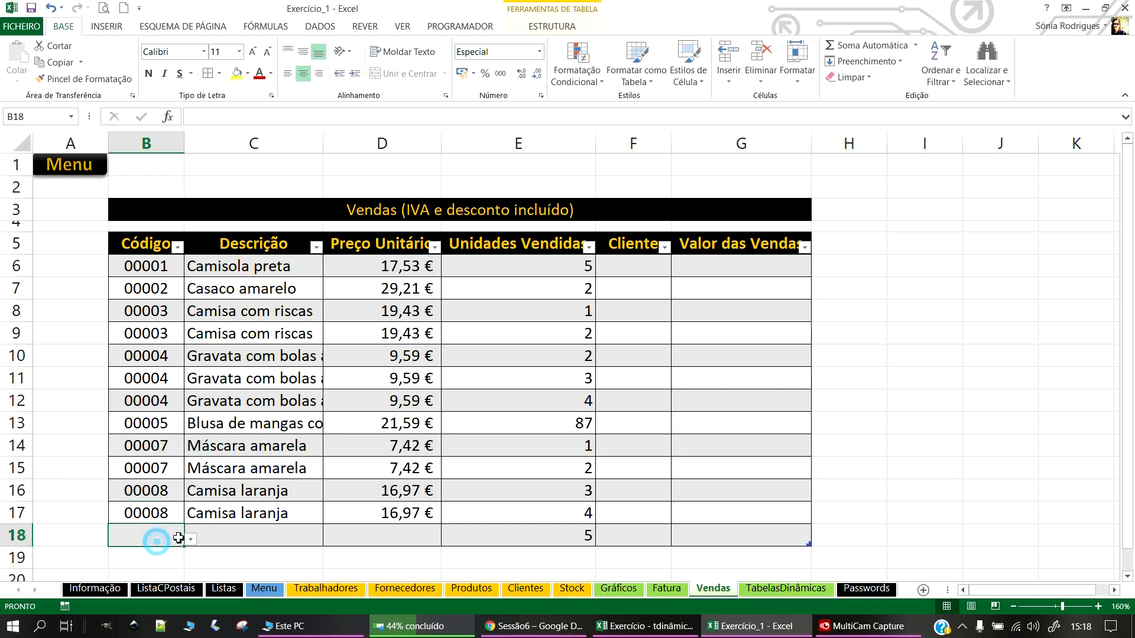
pyautogui.click(190, 539)
pyautogui.scroll(-2, 147, 507)
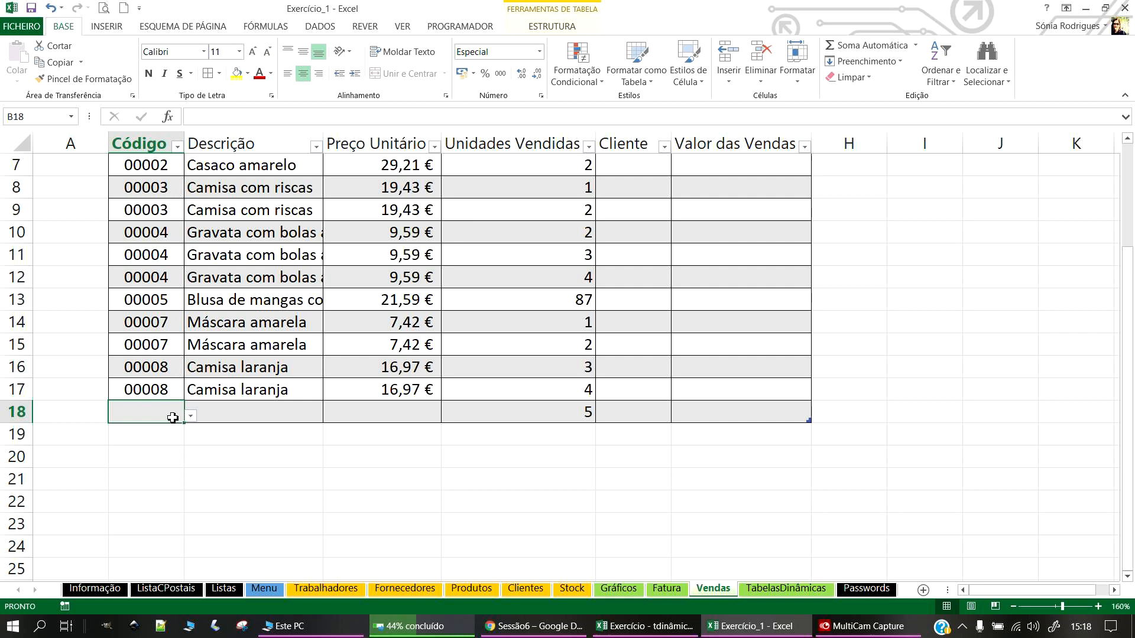
pyautogui.click(191, 414)
pyautogui.click(187, 540)
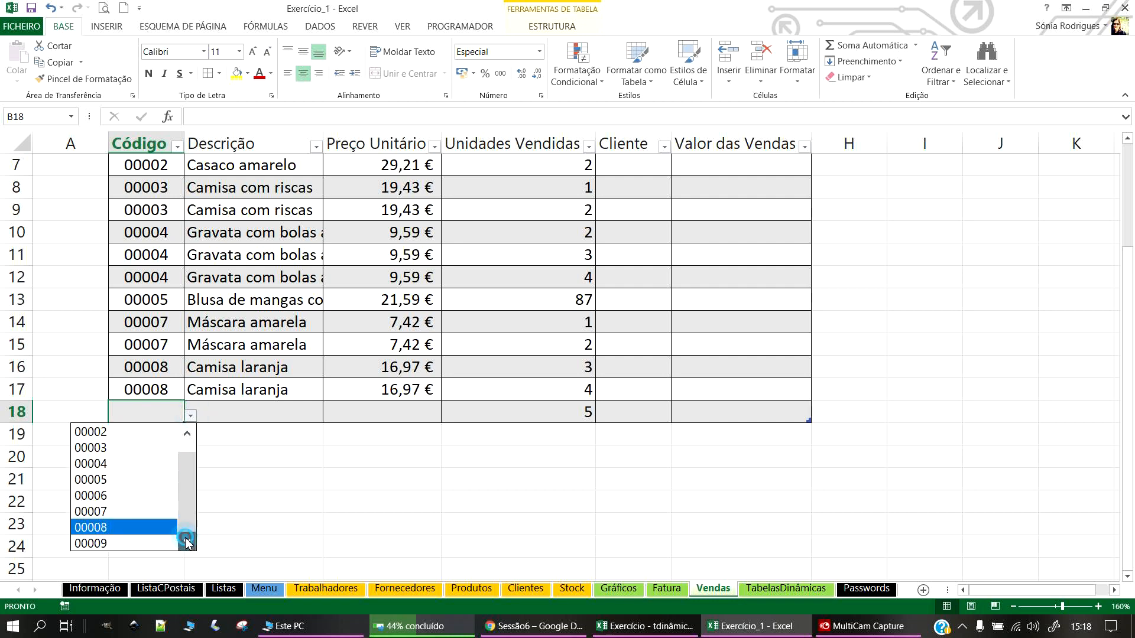
pyautogui.click(145, 545)
pyautogui.scroll(2, 512, 499)
# Step: Centre the Unidades Vendidas values in E6:E18
pyautogui.moveTo(520, 269); pyautogui.dragTo(528, 544)
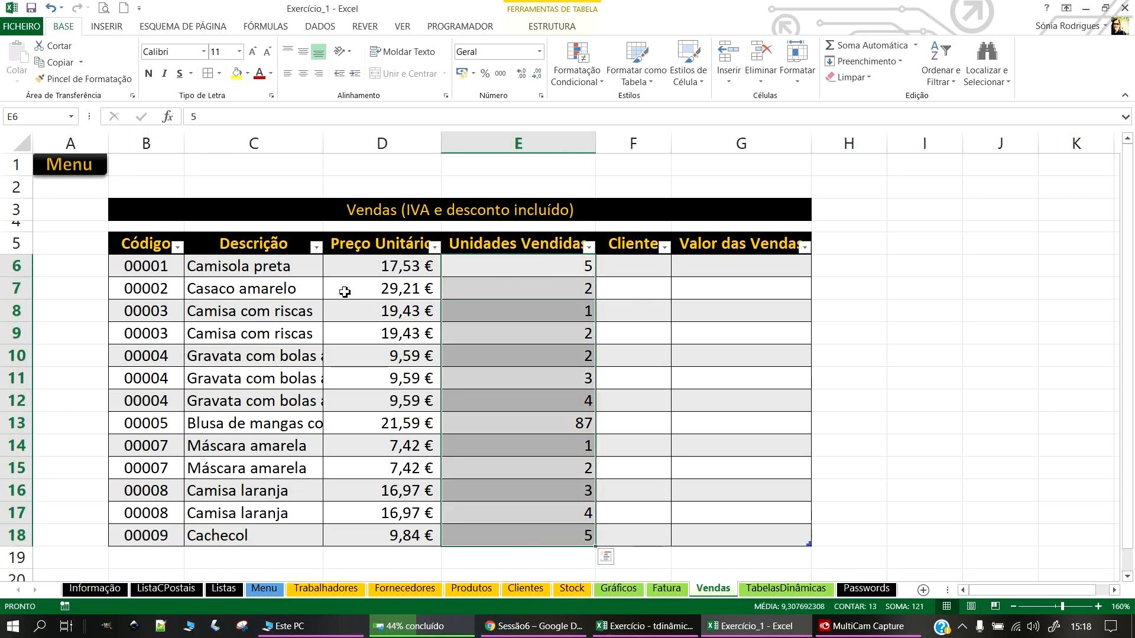
pyautogui.click(302, 74)
pyautogui.click(637, 266)
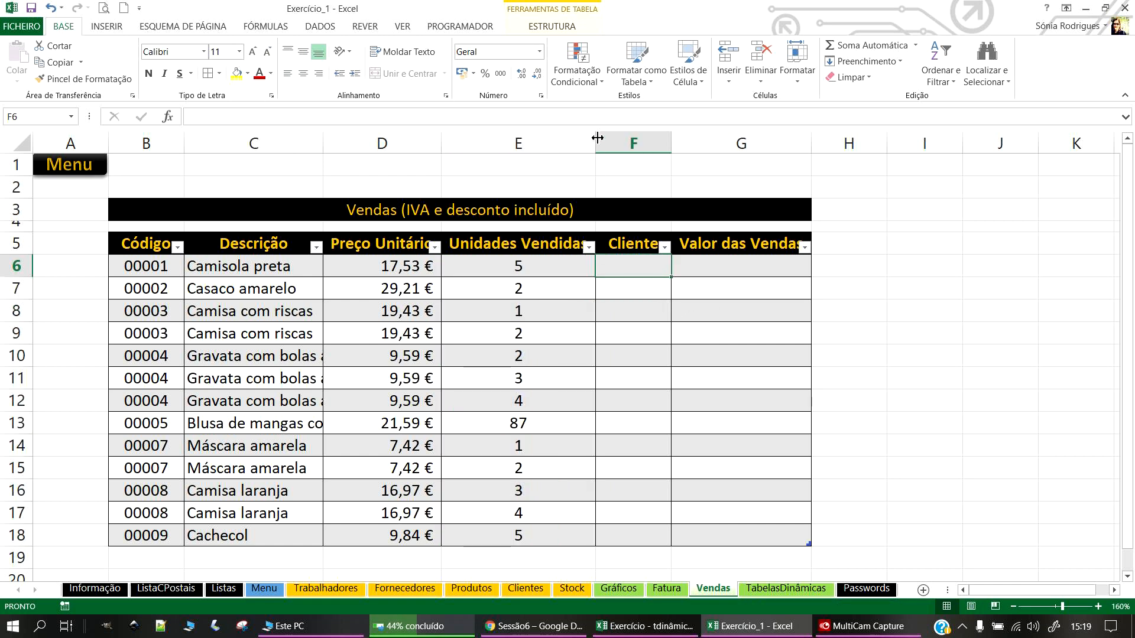
pyautogui.hotkey('alt', 'Tab')
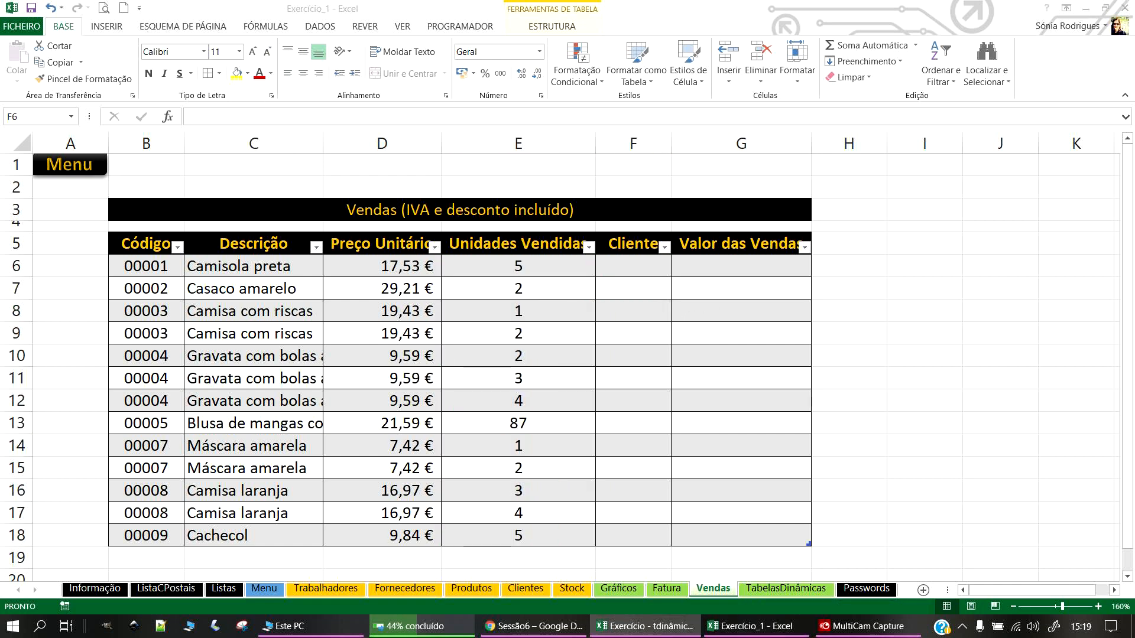
# Step: Widen the Cliente column, then select the client names C6:C13 on the Clientes sheet
pyautogui.click(616, 260)
pyautogui.moveTo(671, 147); pyautogui.dragTo(696, 154)
pyautogui.moveTo(646, 275); pyautogui.dragTo(632, 534)
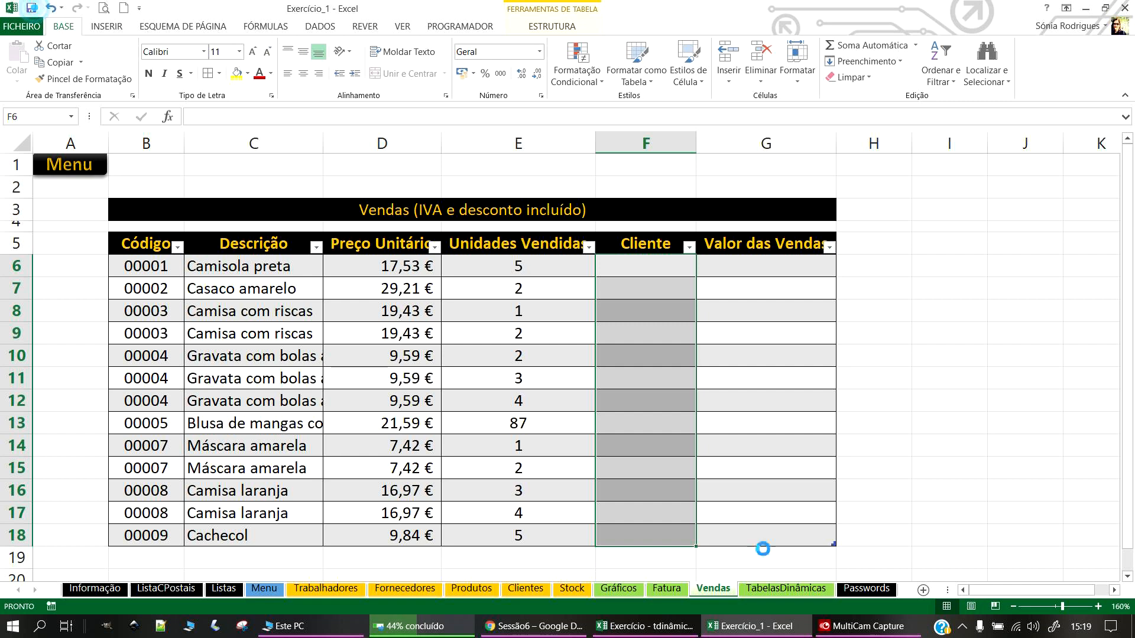
pyautogui.click(525, 589)
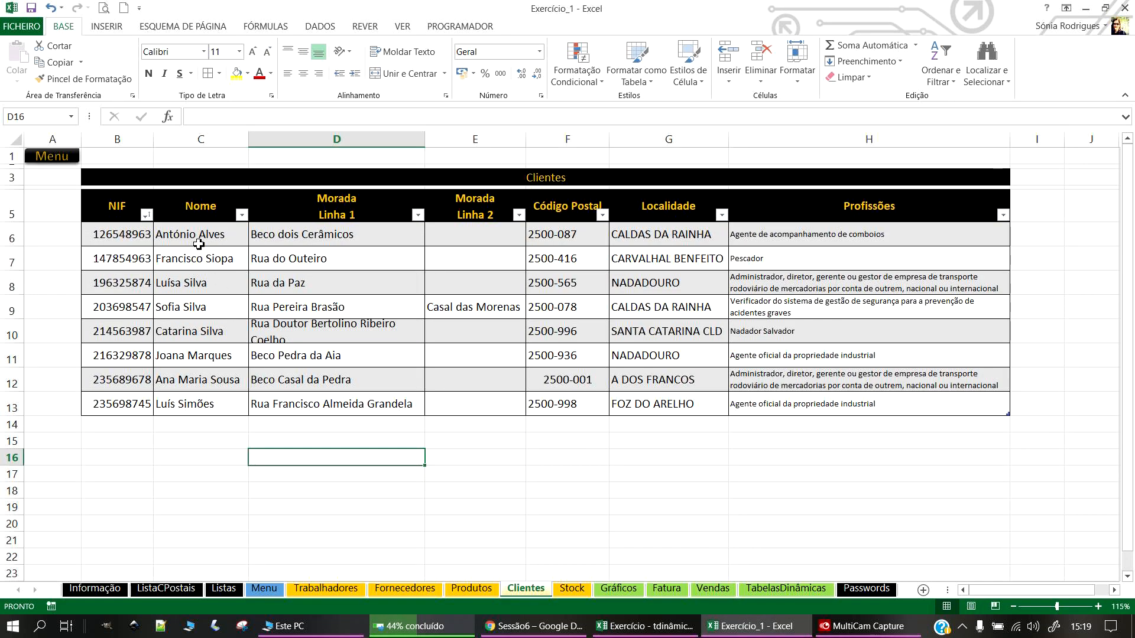
pyautogui.moveTo(181, 231); pyautogui.dragTo(168, 408)
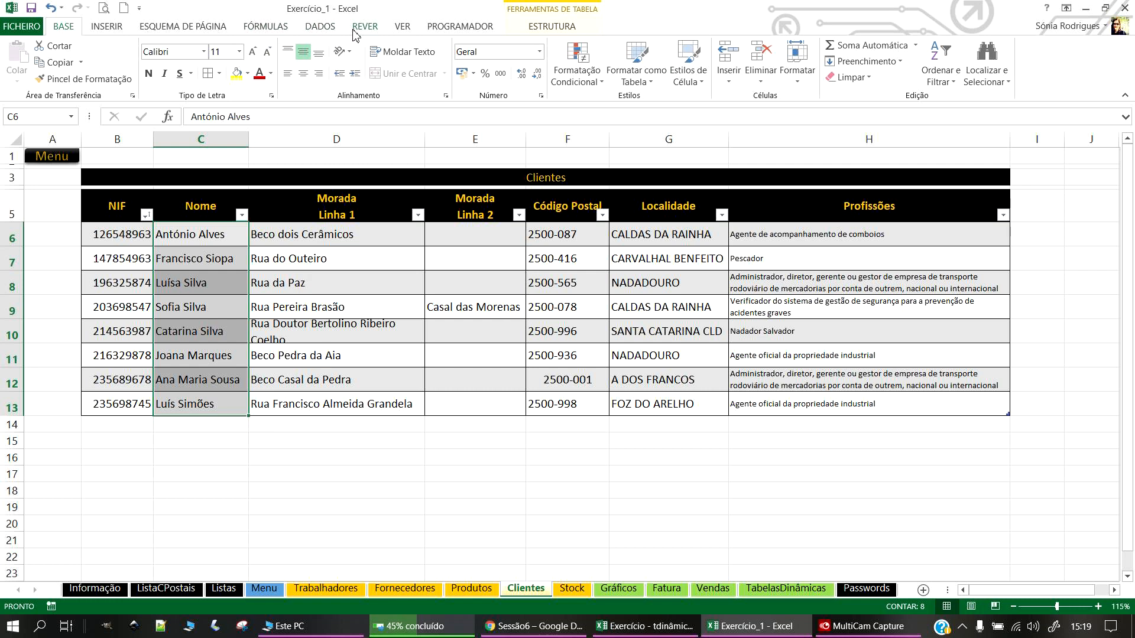
# Step: In Name Manager, create the name ListaClientes referring to =Tabela5[Nome]
pyautogui.click(265, 27)
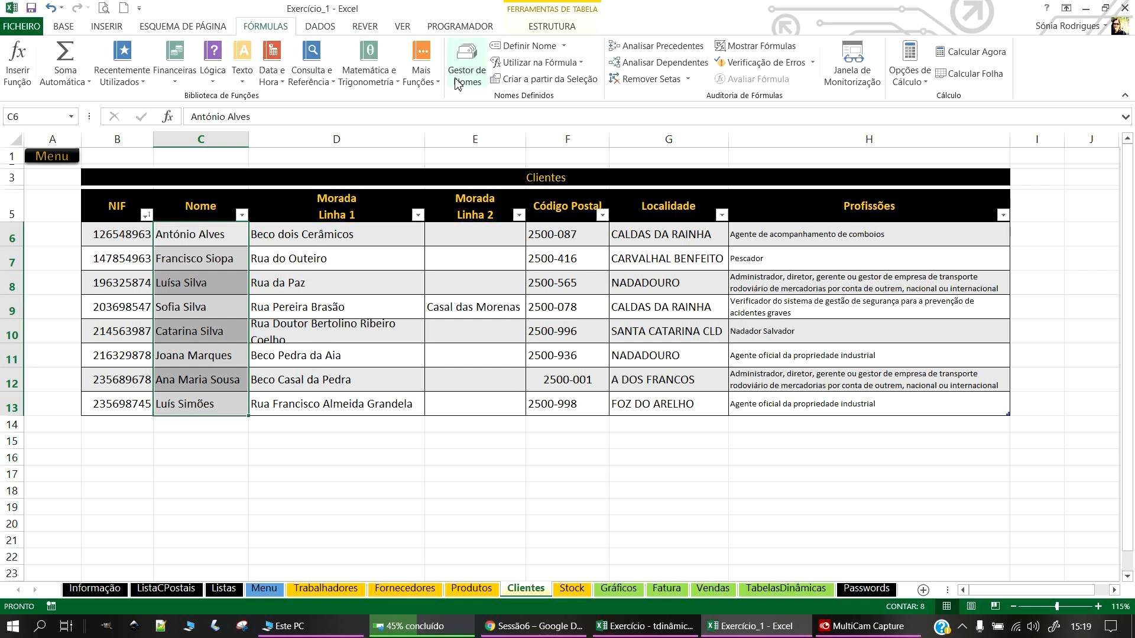
pyautogui.click(467, 65)
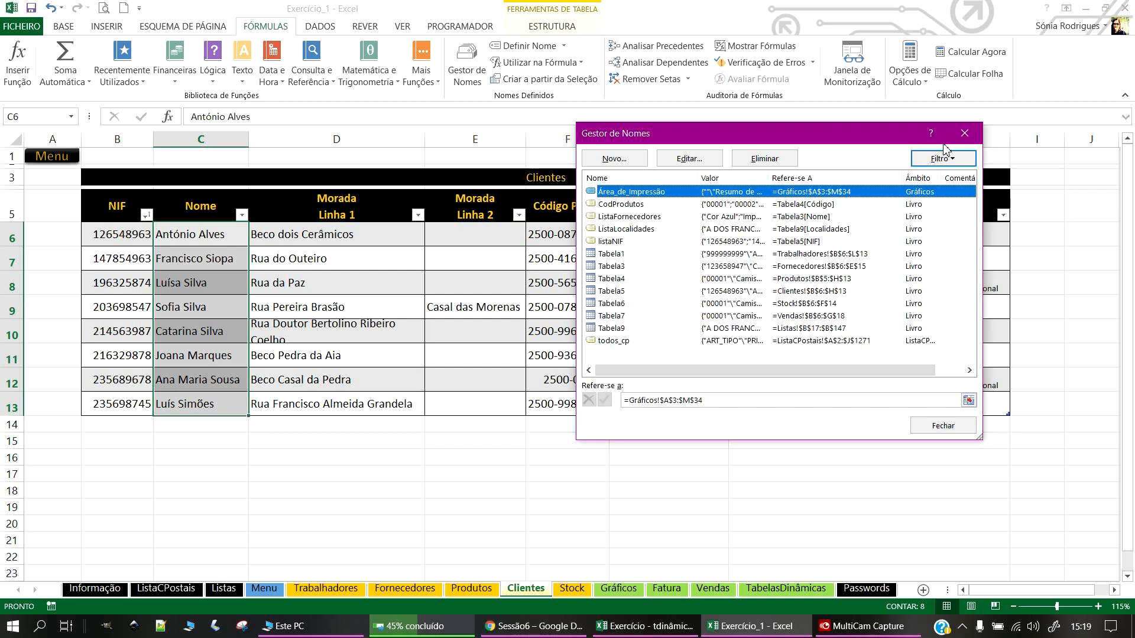
pyautogui.click(614, 158)
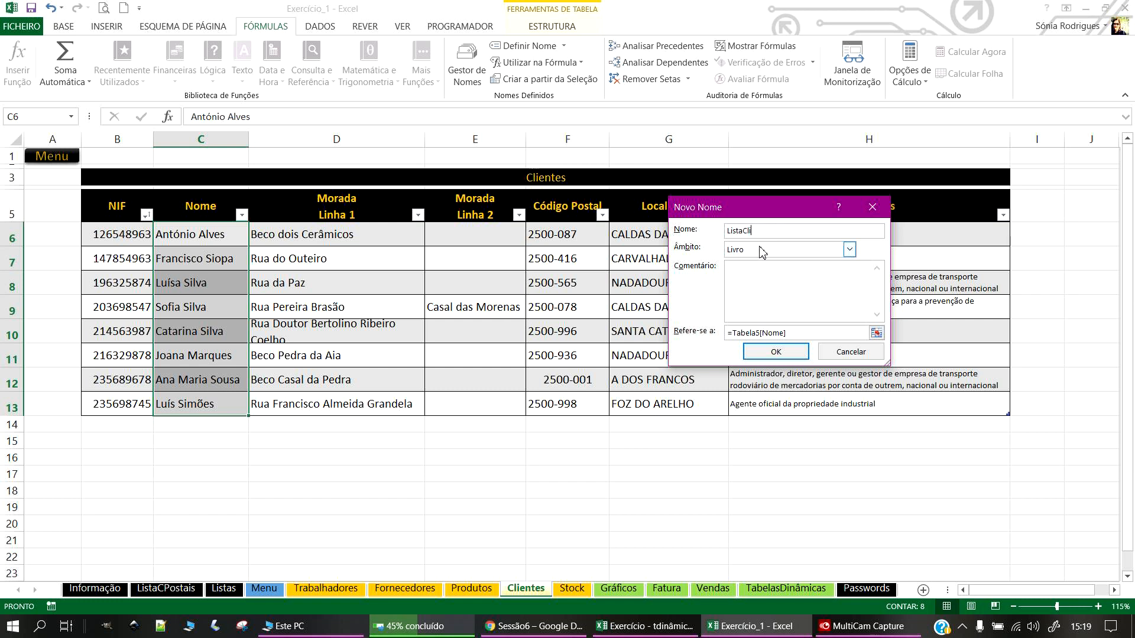
pyautogui.moveTo(779, 231); pyautogui.dragTo(704, 236)
pyautogui.rightClick(746, 230)
pyautogui.click(784, 254)
pyautogui.click(806, 353)
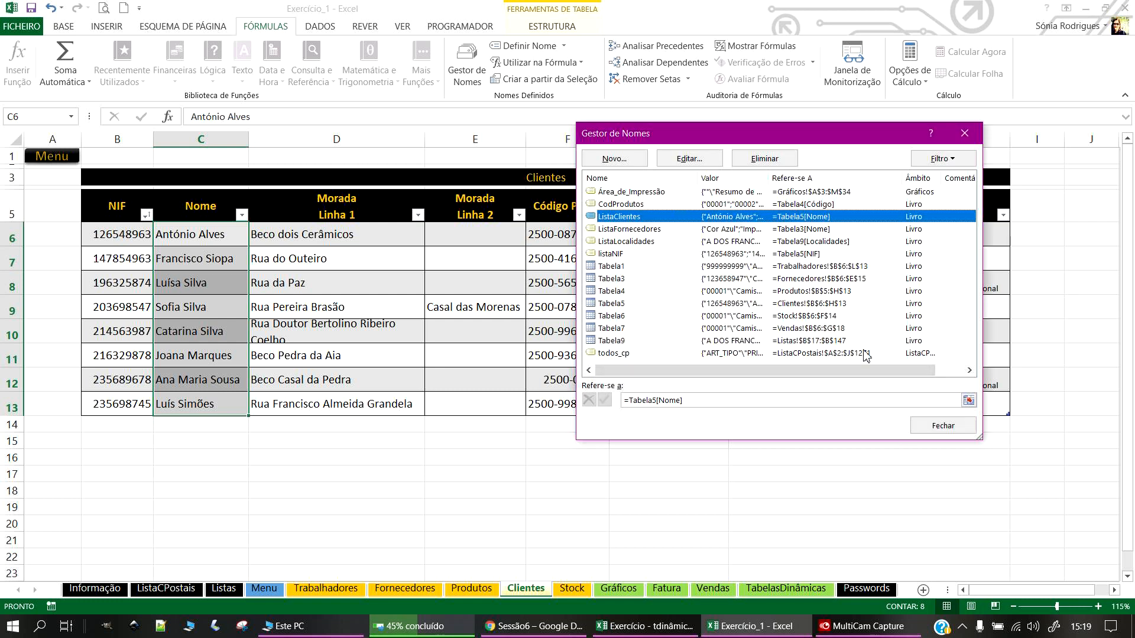
pyautogui.click(945, 426)
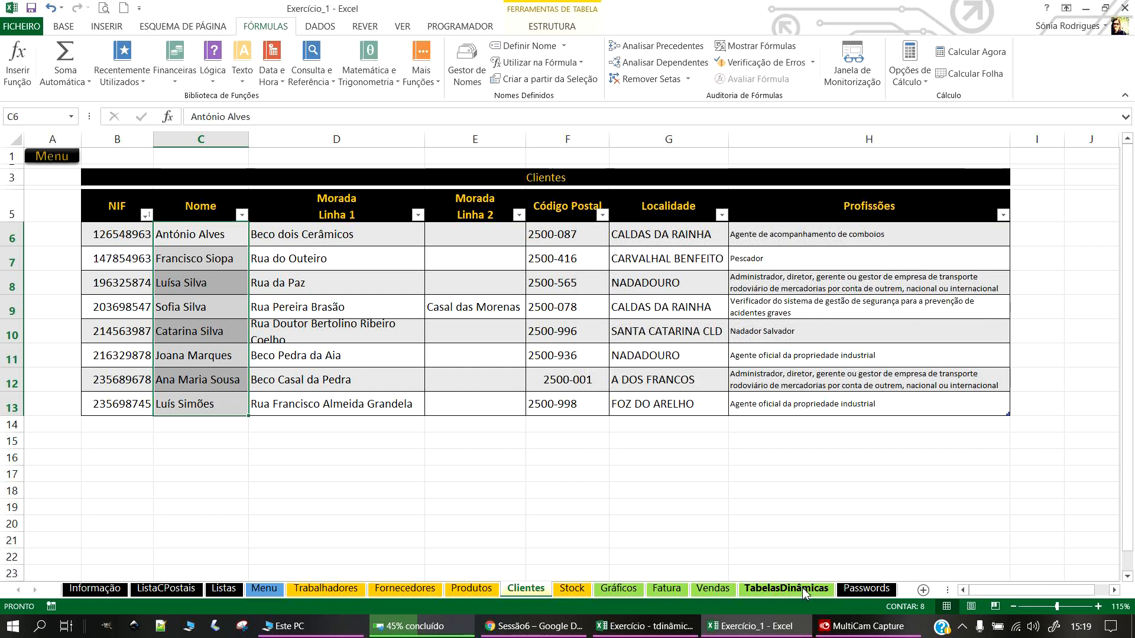
# Step: On Vendas, restrict the Cliente cells F6:F18 to a drop-down list sourced from ListaClientes
pyautogui.click(712, 589)
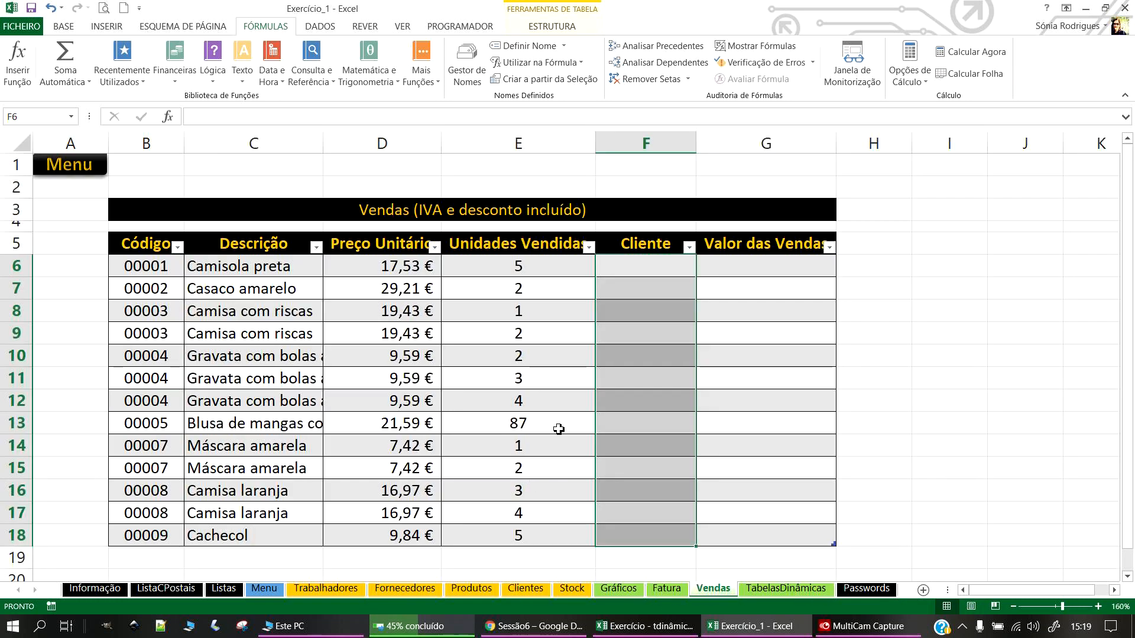
pyautogui.click(523, 46)
pyautogui.click(873, 206)
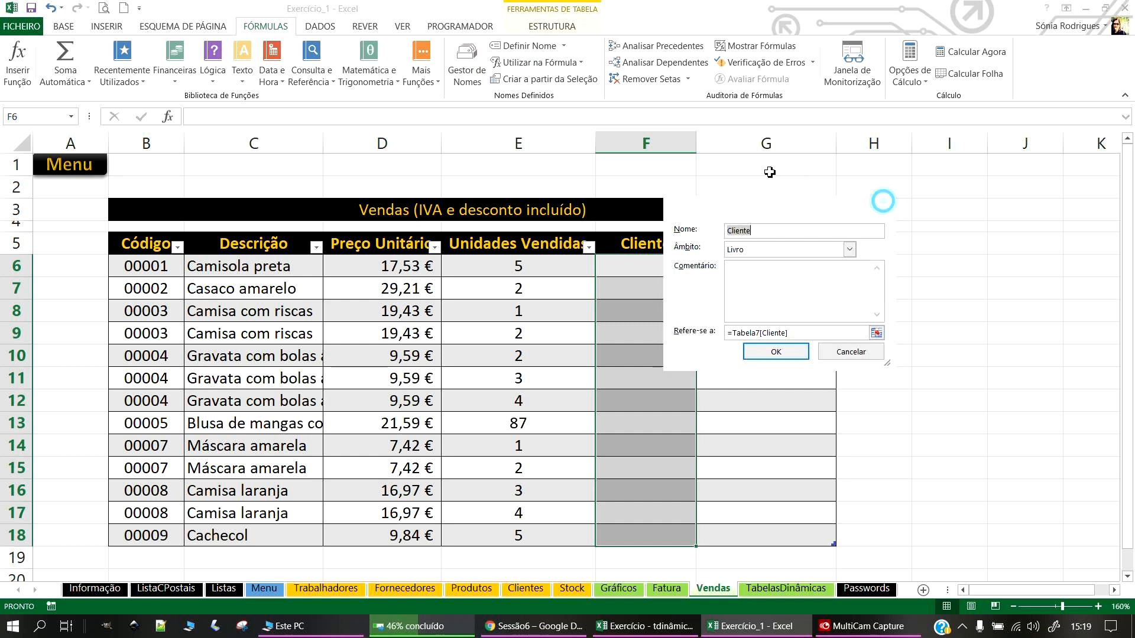
pyautogui.click(320, 26)
pyautogui.click(687, 83)
pyautogui.click(691, 99)
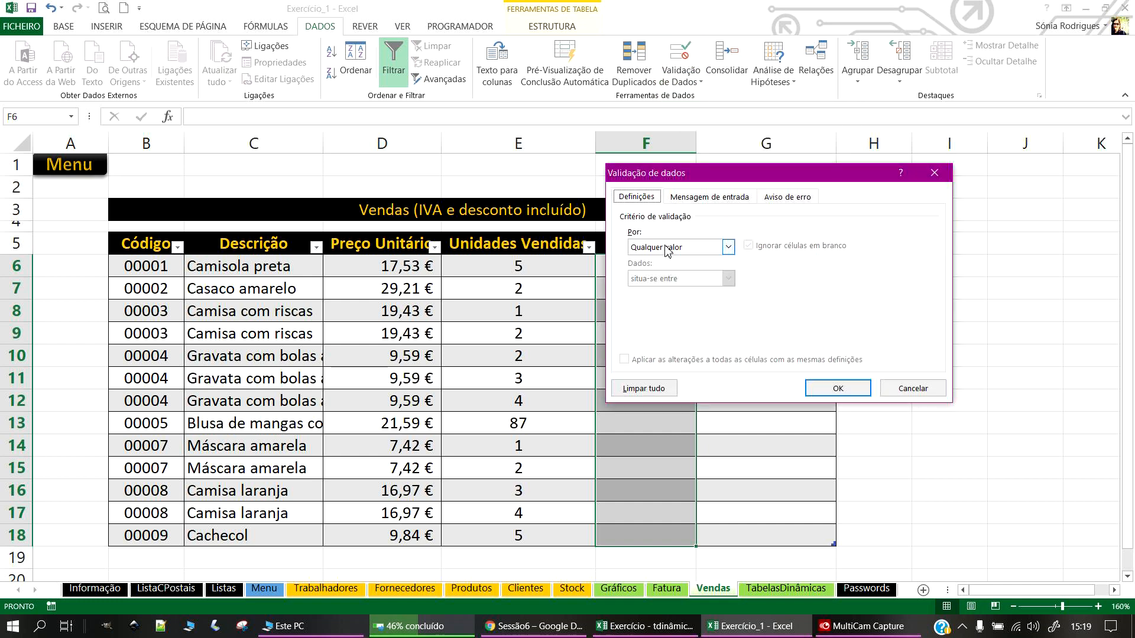
pyautogui.click(708, 248)
pyautogui.click(661, 291)
pyautogui.click(668, 307)
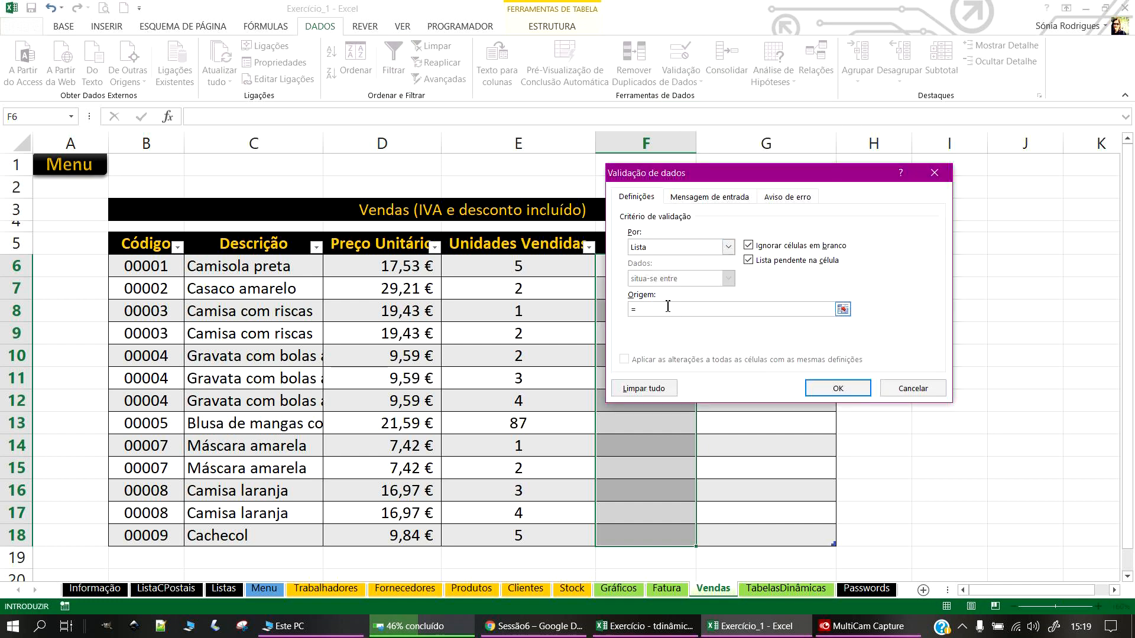
pyautogui.click(838, 389)
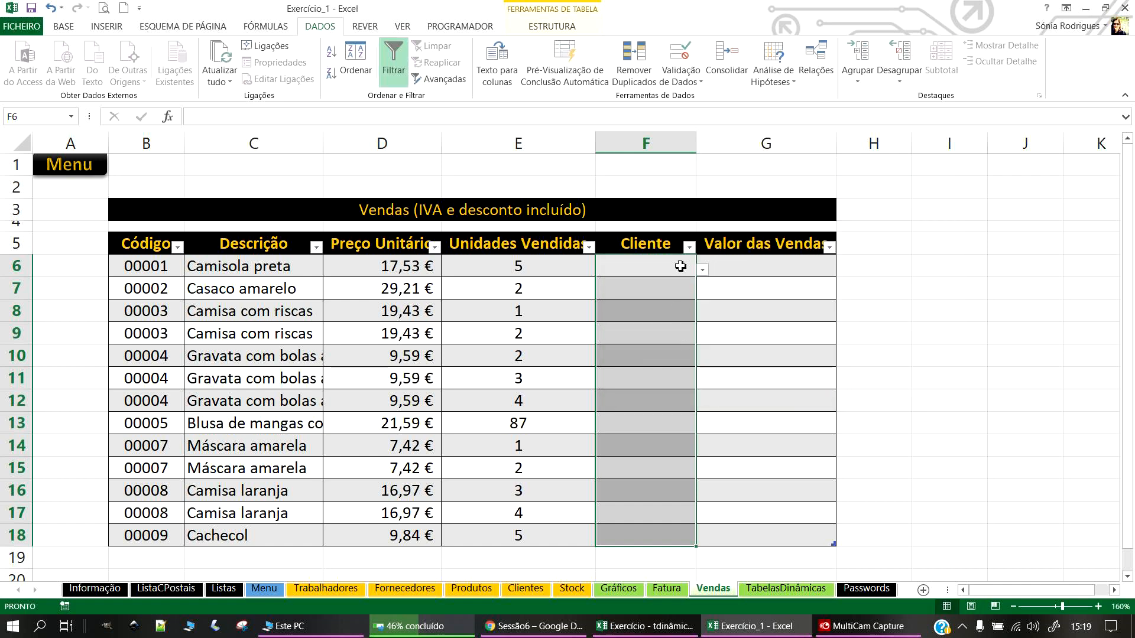
# Step: Pick a client from the drop-down list for each sale in F6 through F11
pyautogui.click(681, 267)
pyautogui.click(702, 269)
pyautogui.click(615, 346)
pyautogui.click(673, 288)
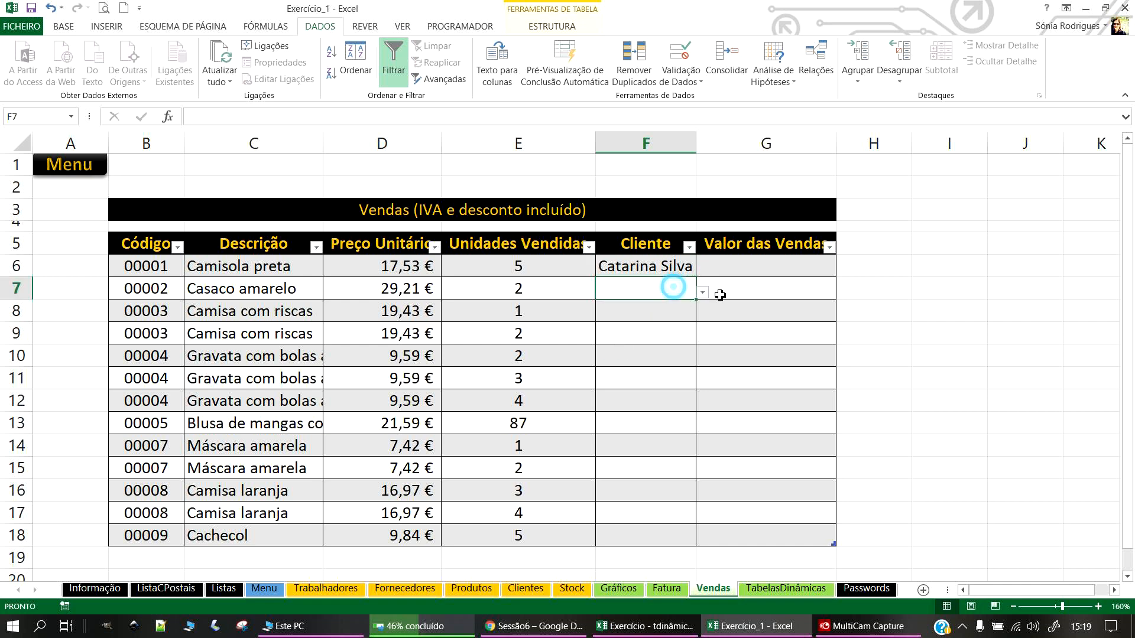
pyautogui.click(702, 292)
pyautogui.click(591, 305)
pyautogui.click(690, 316)
pyautogui.click(701, 315)
pyautogui.click(636, 385)
pyautogui.click(656, 339)
pyautogui.click(703, 338)
pyautogui.click(642, 385)
pyautogui.click(662, 361)
pyautogui.click(707, 362)
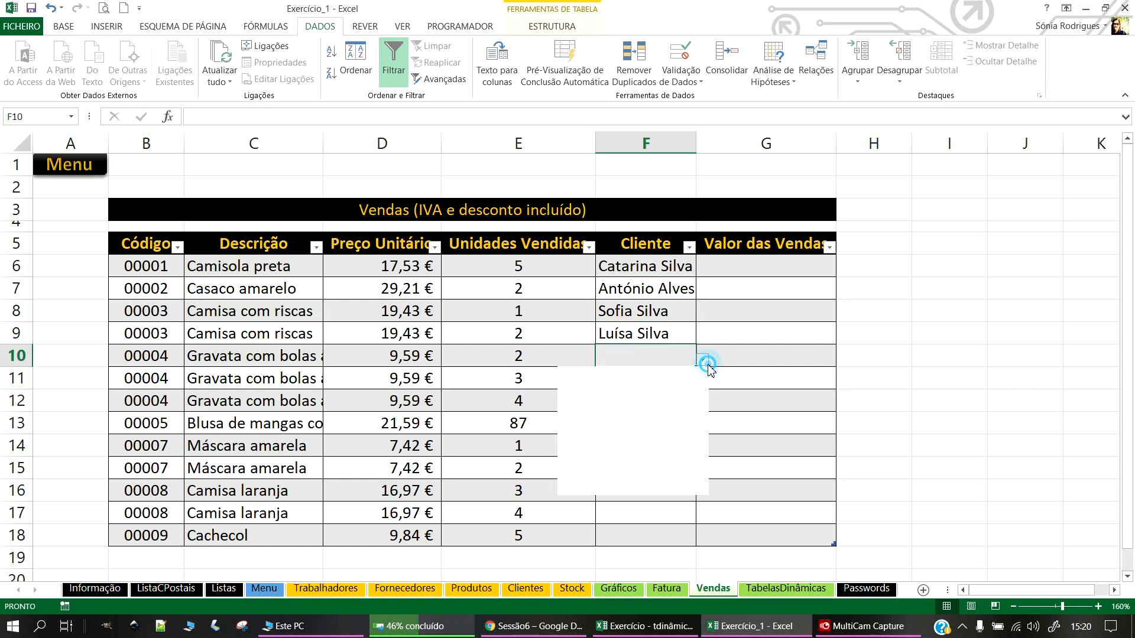
pyautogui.click(609, 528)
pyautogui.click(648, 356)
pyautogui.click(701, 359)
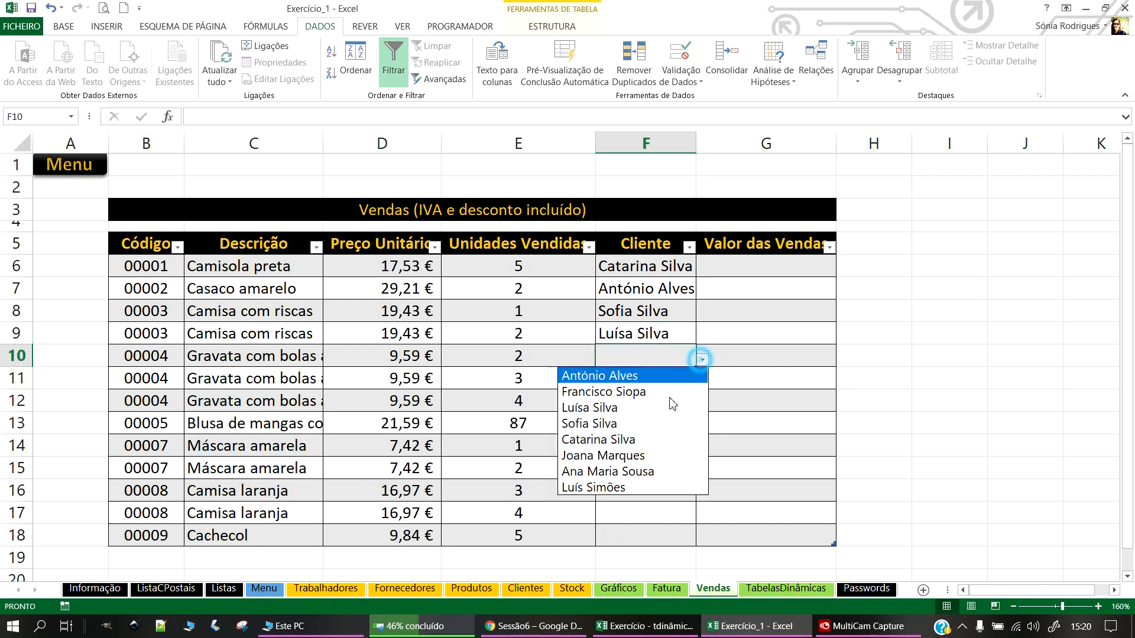
pyautogui.click(624, 455)
pyautogui.click(690, 385)
pyautogui.click(709, 382)
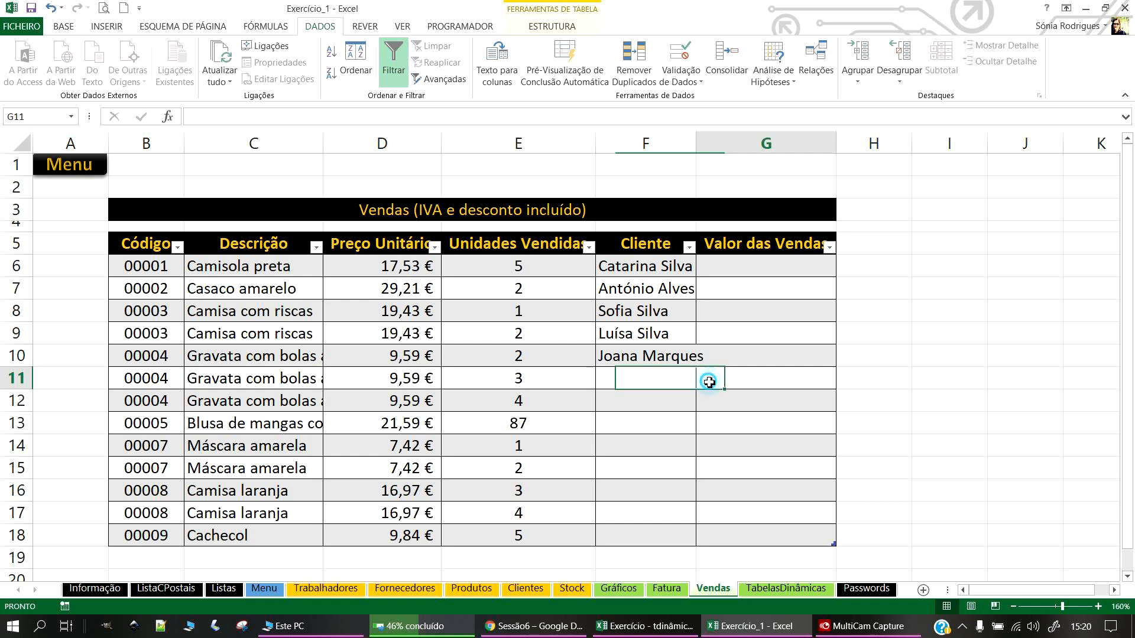
pyautogui.click(684, 379)
pyautogui.click(702, 382)
pyautogui.click(664, 506)
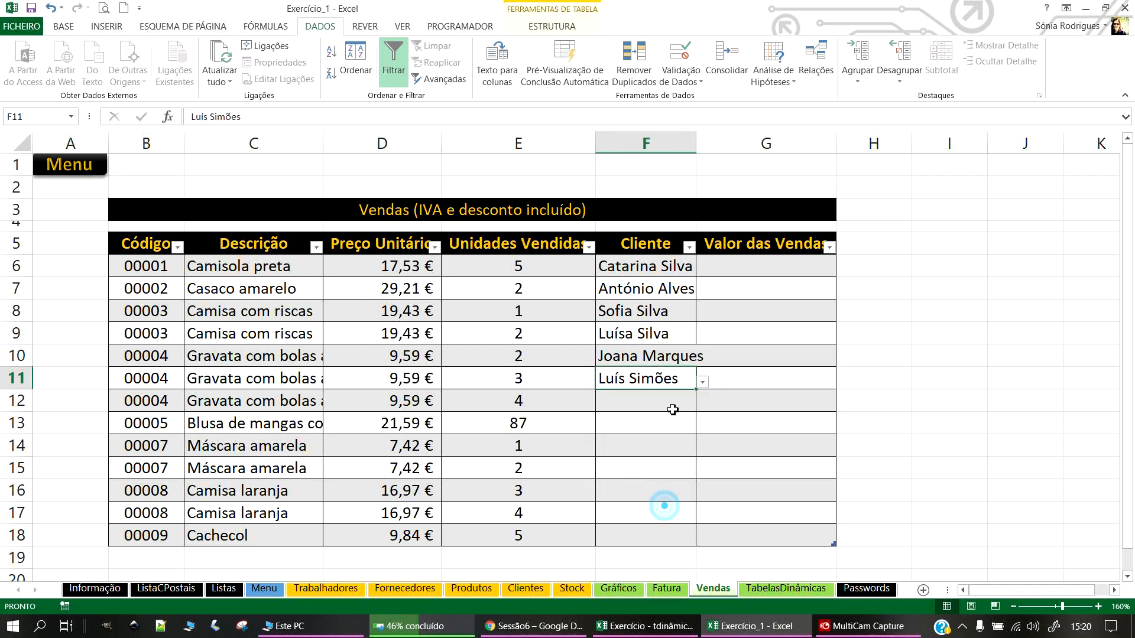
# Step: Pick clients for F12 through F18 and widen column F to fit the names
pyautogui.moveTo(697, 142); pyautogui.dragTo(710, 142)
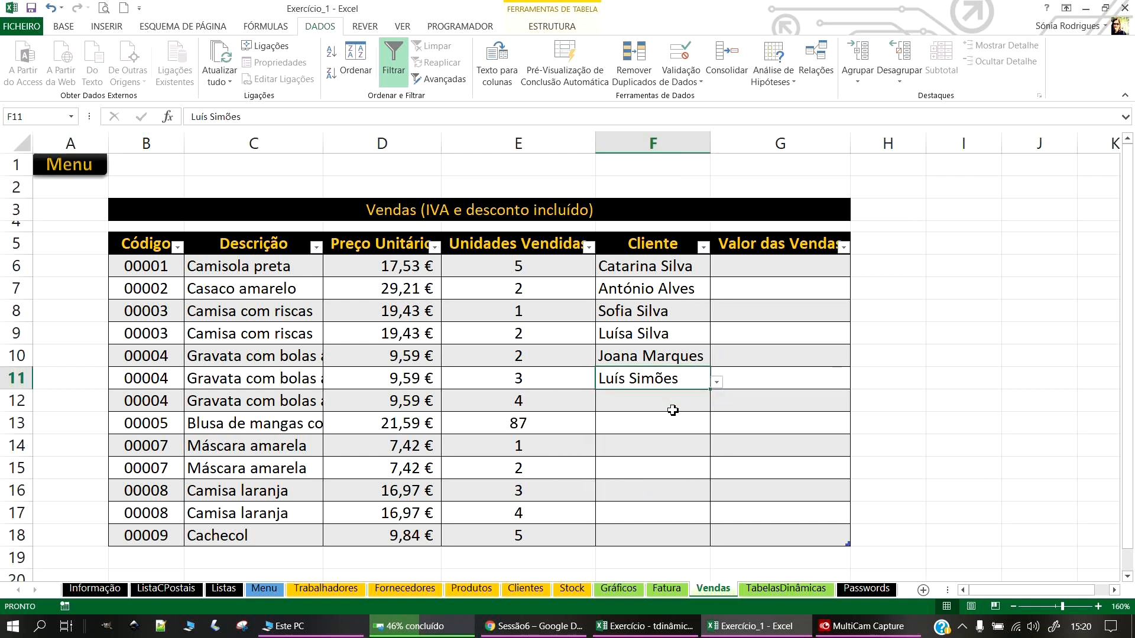
pyautogui.click(723, 404)
pyautogui.click(697, 397)
pyautogui.click(716, 405)
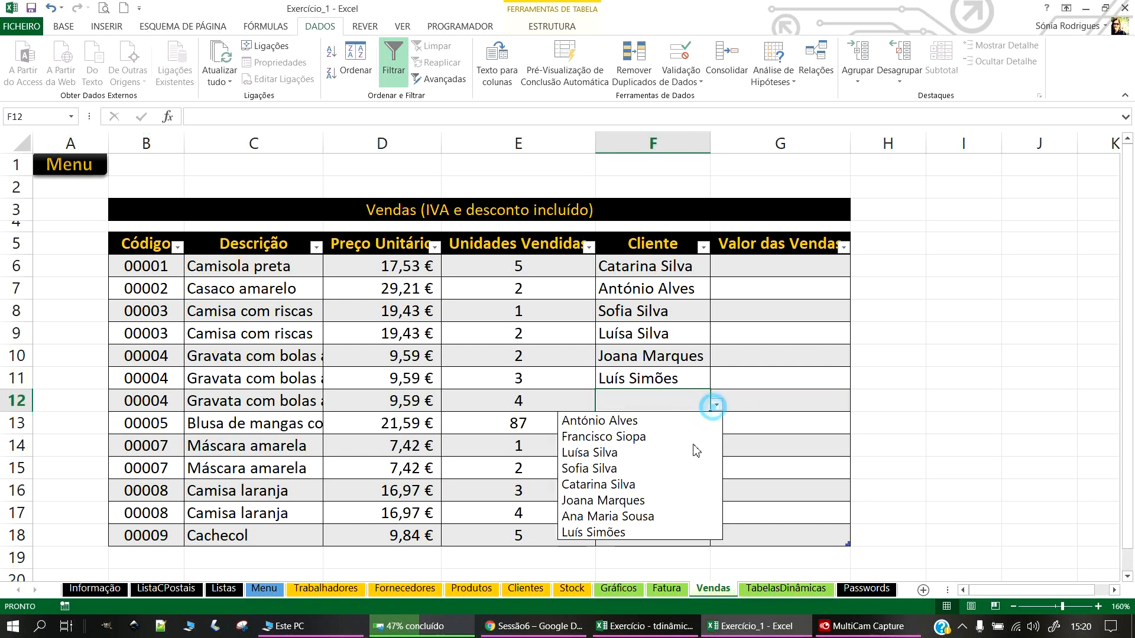
pyautogui.click(645, 536)
pyautogui.click(673, 437)
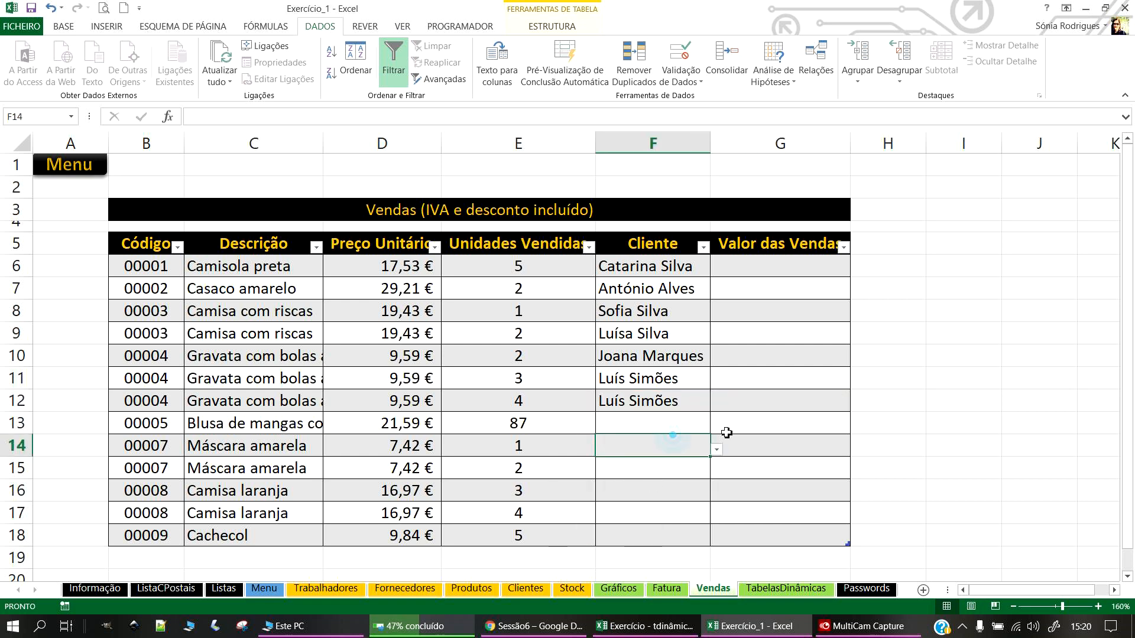
pyautogui.click(693, 424)
pyautogui.click(717, 427)
pyautogui.click(617, 488)
pyautogui.click(682, 446)
pyautogui.click(717, 451)
pyautogui.click(634, 544)
pyautogui.click(681, 469)
pyautogui.click(718, 480)
pyautogui.click(669, 471)
pyautogui.click(717, 471)
pyautogui.click(630, 597)
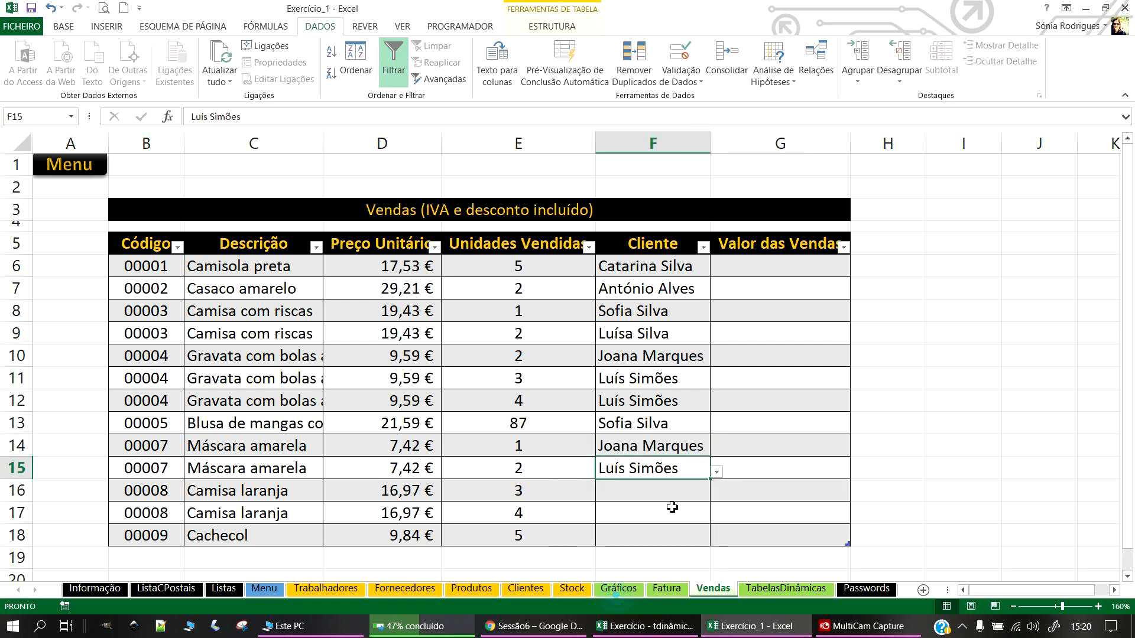
pyautogui.click(693, 495)
pyautogui.click(717, 494)
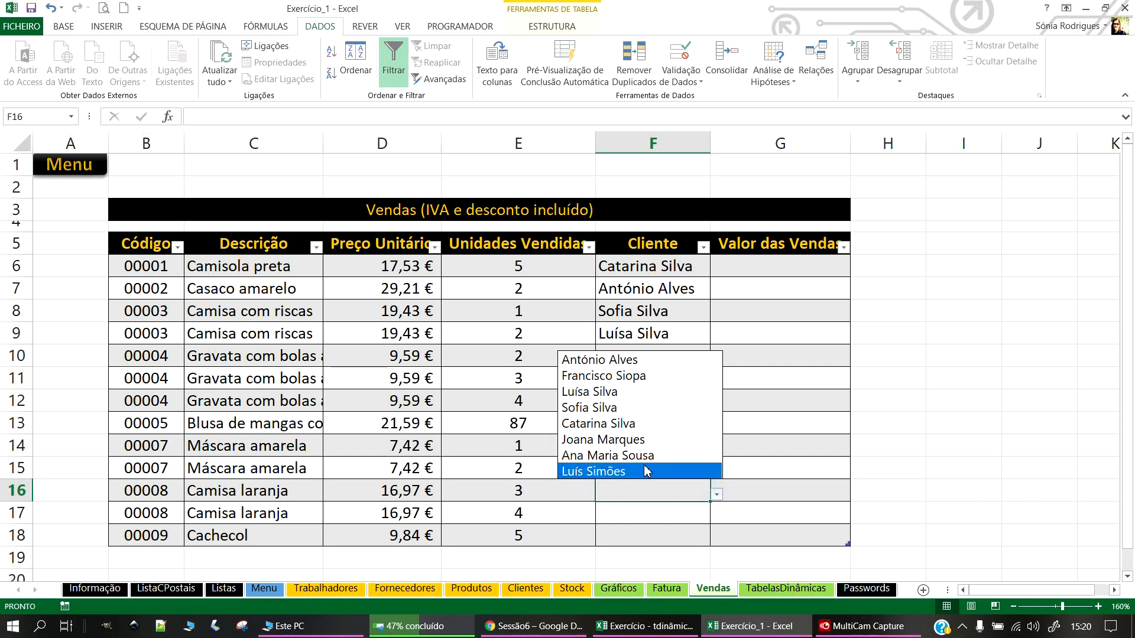
pyautogui.click(646, 466)
pyautogui.click(662, 512)
pyautogui.click(716, 518)
pyautogui.click(603, 440)
pyautogui.click(655, 535)
pyautogui.click(717, 539)
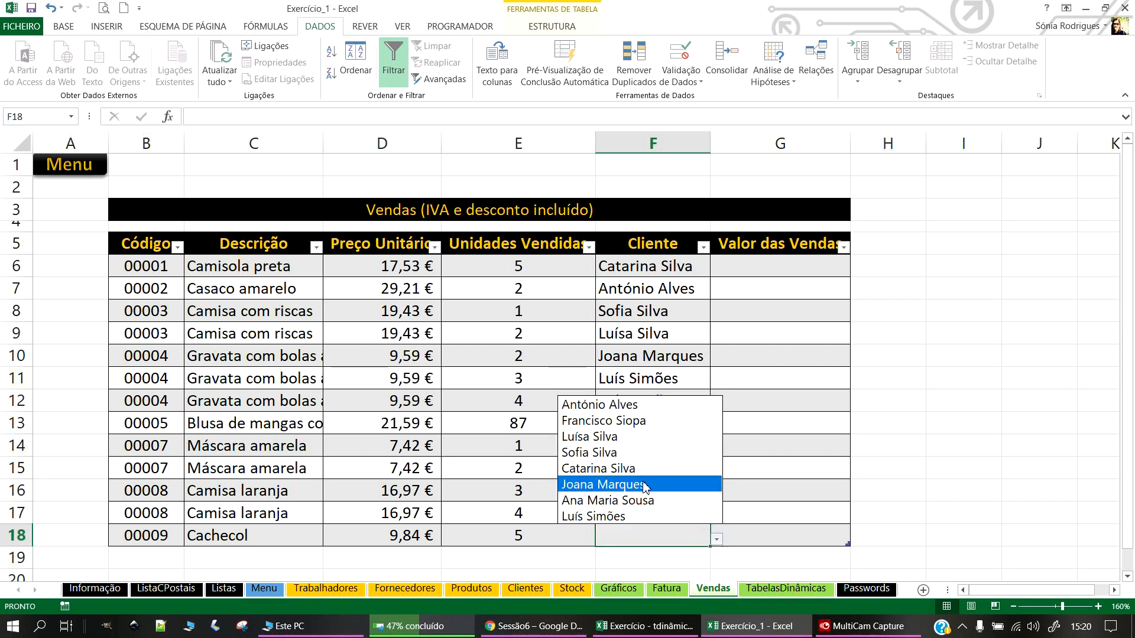
pyautogui.click(635, 501)
pyautogui.click(762, 490)
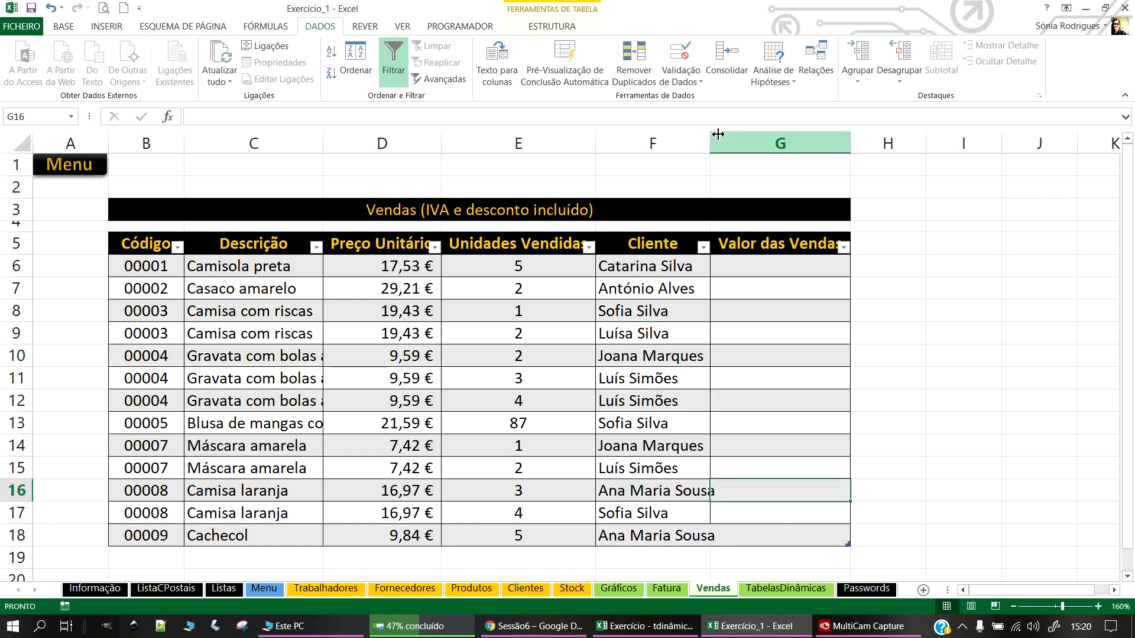
pyautogui.doubleClick(710, 143)
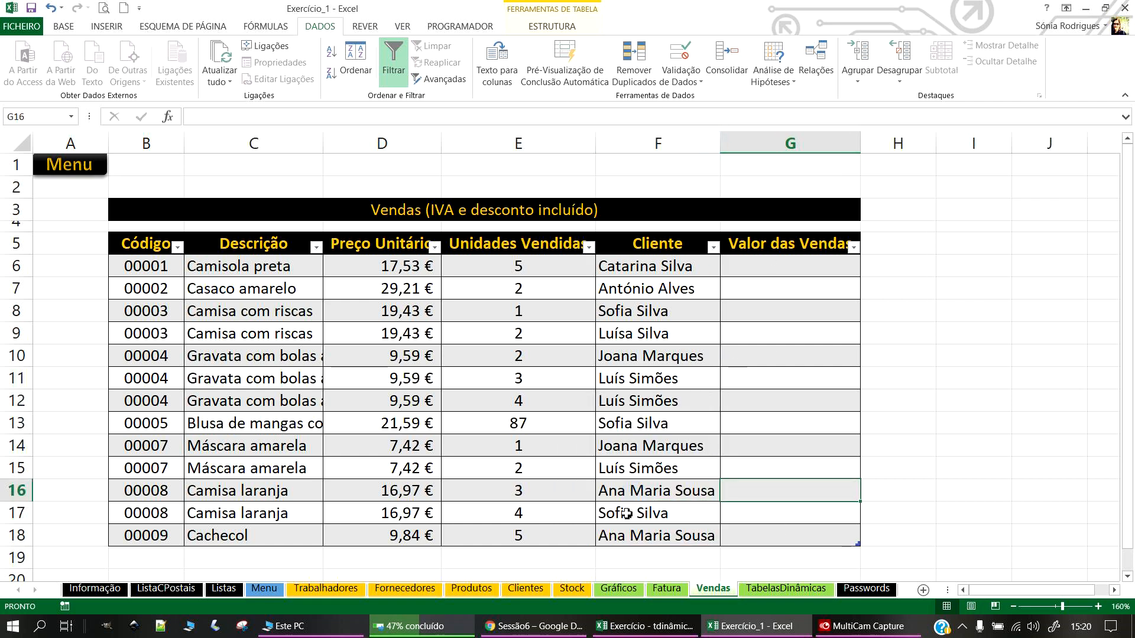
# Step: On Clientes, start a new client row with the client's tax number and full name
pyautogui.click(526, 588)
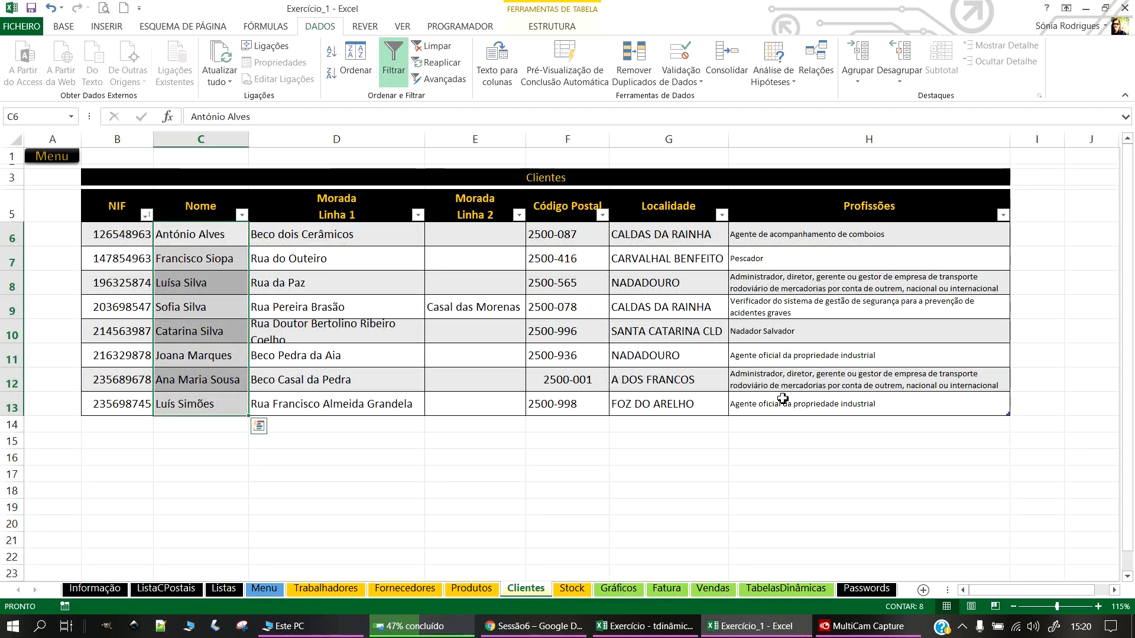
pyautogui.click(783, 399)
pyautogui.click(109, 425)
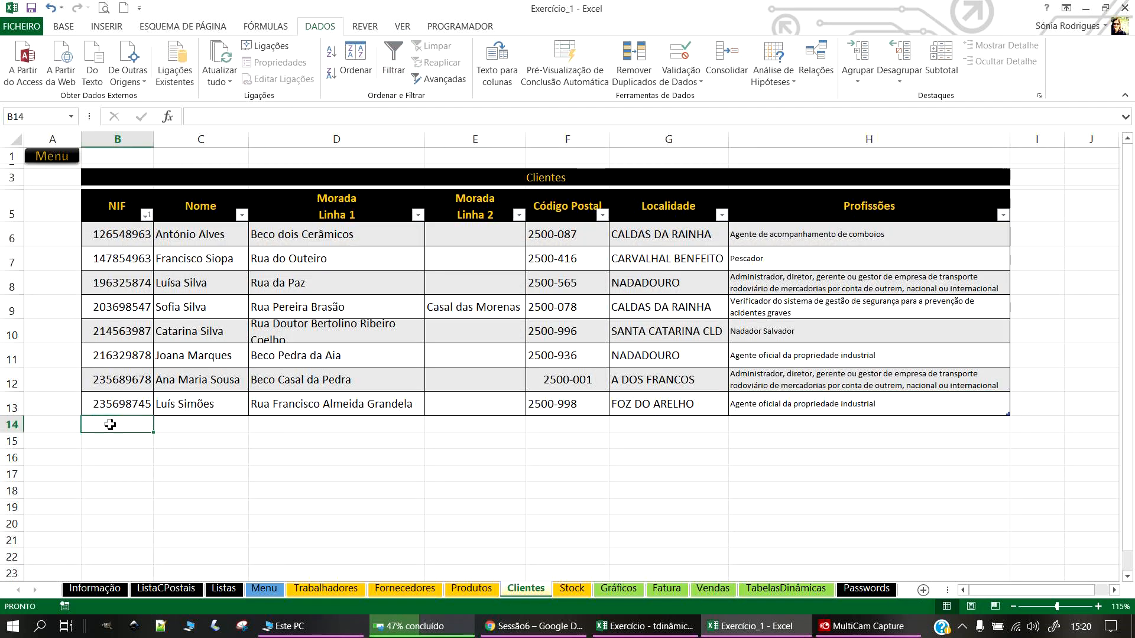
pyautogui.press('Return')
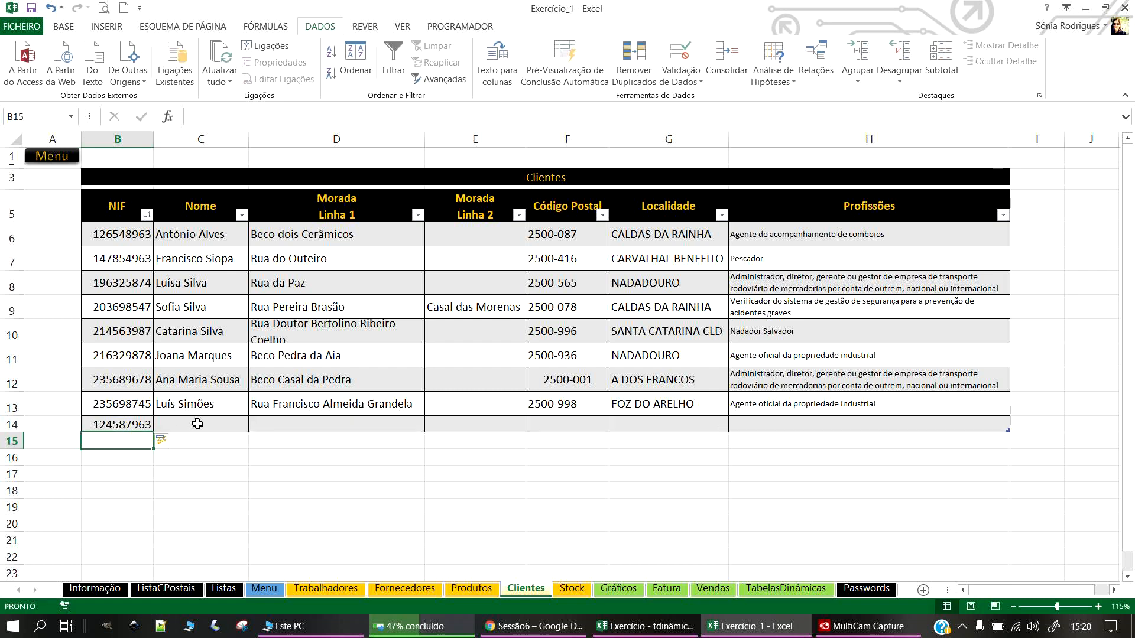
pyautogui.click(198, 423)
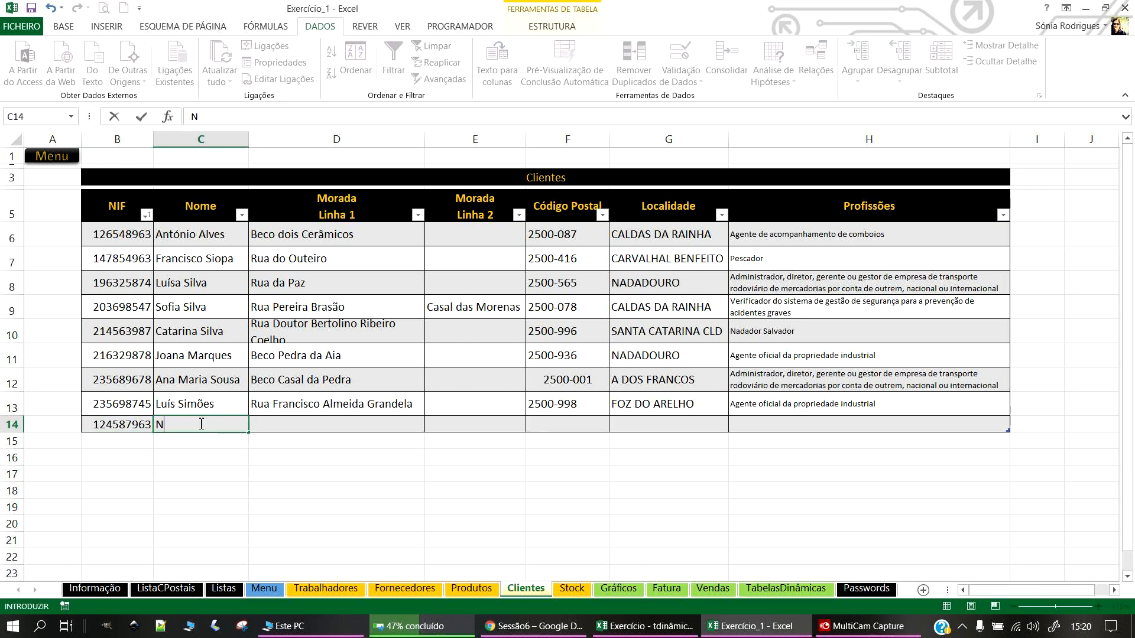
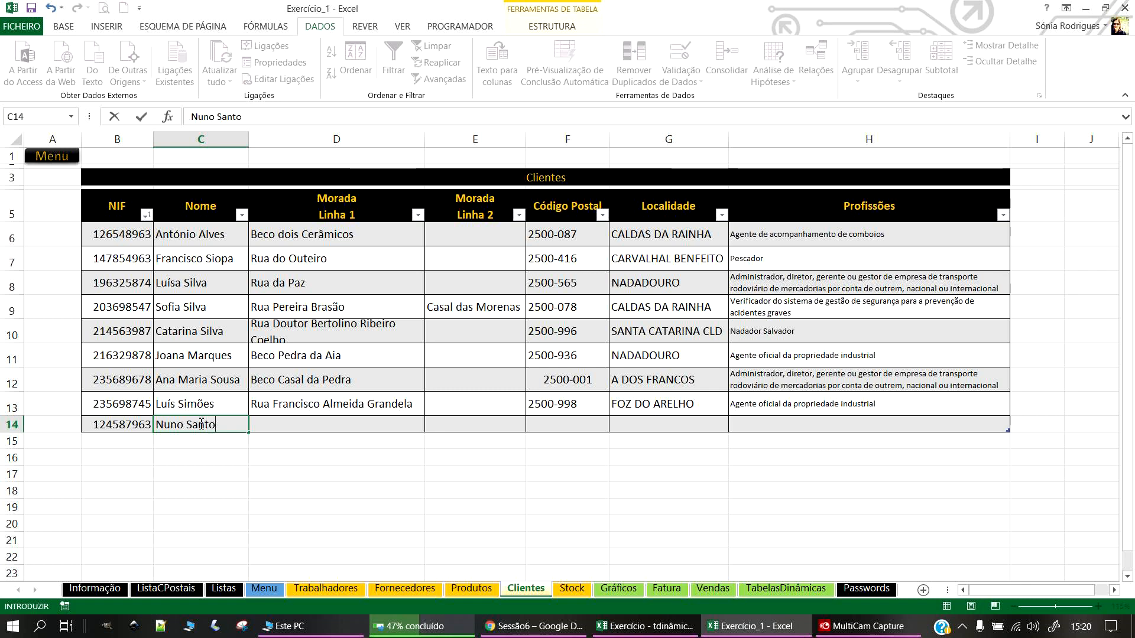
pyautogui.press('Tab')
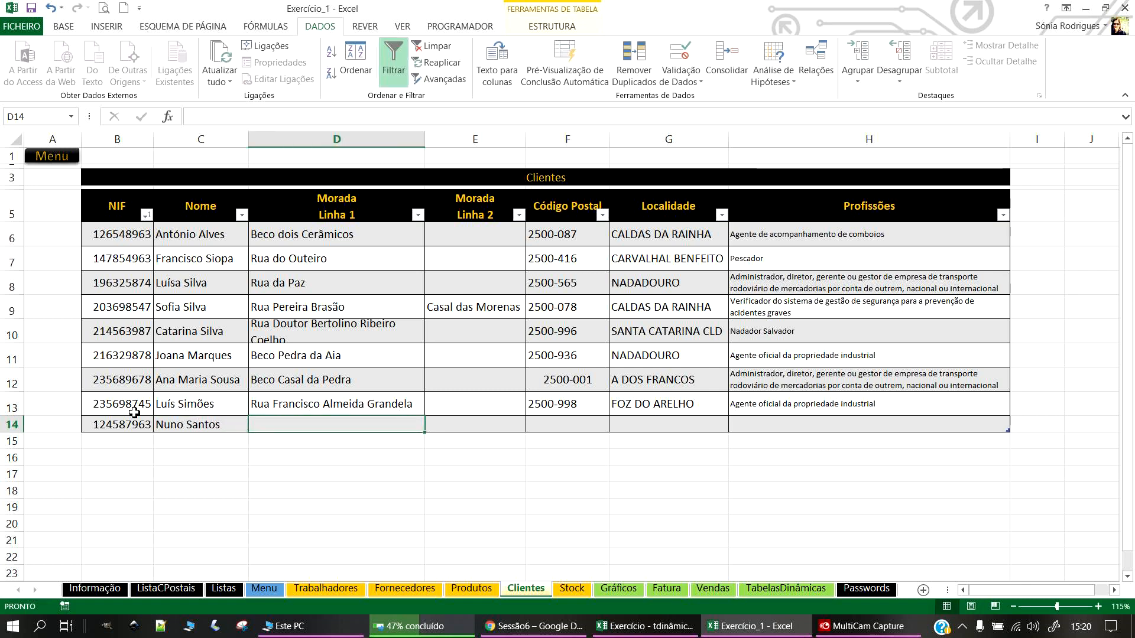
# Step: Enter the new client's street address and postal code, letting the locality fill in
pyautogui.write('Rua Camb-les-Bains')
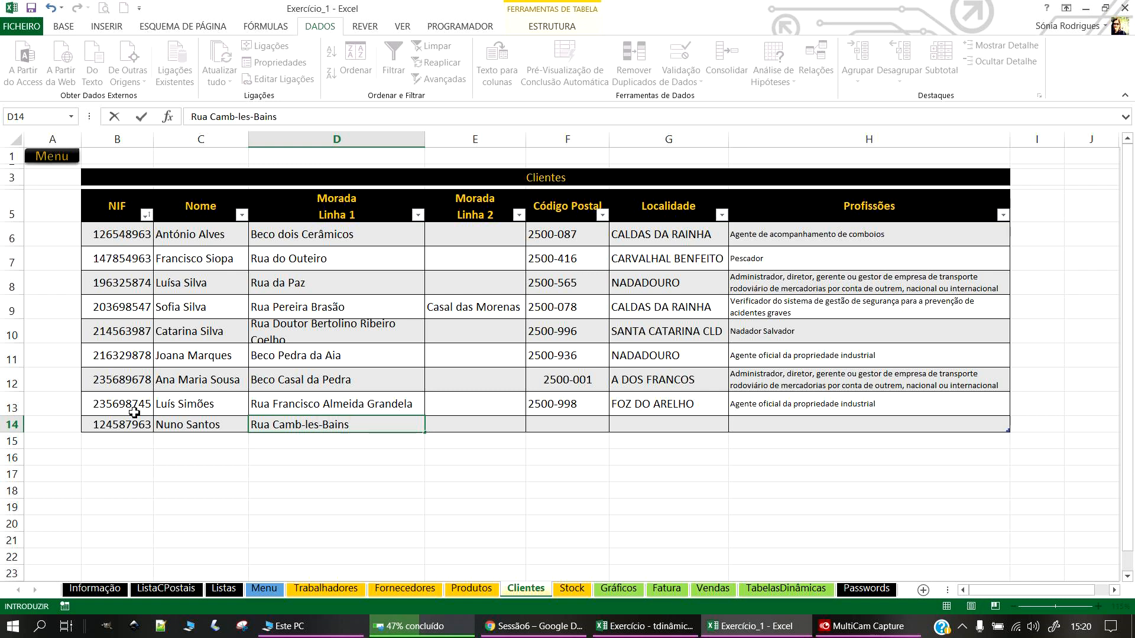
pyautogui.press('Tab')
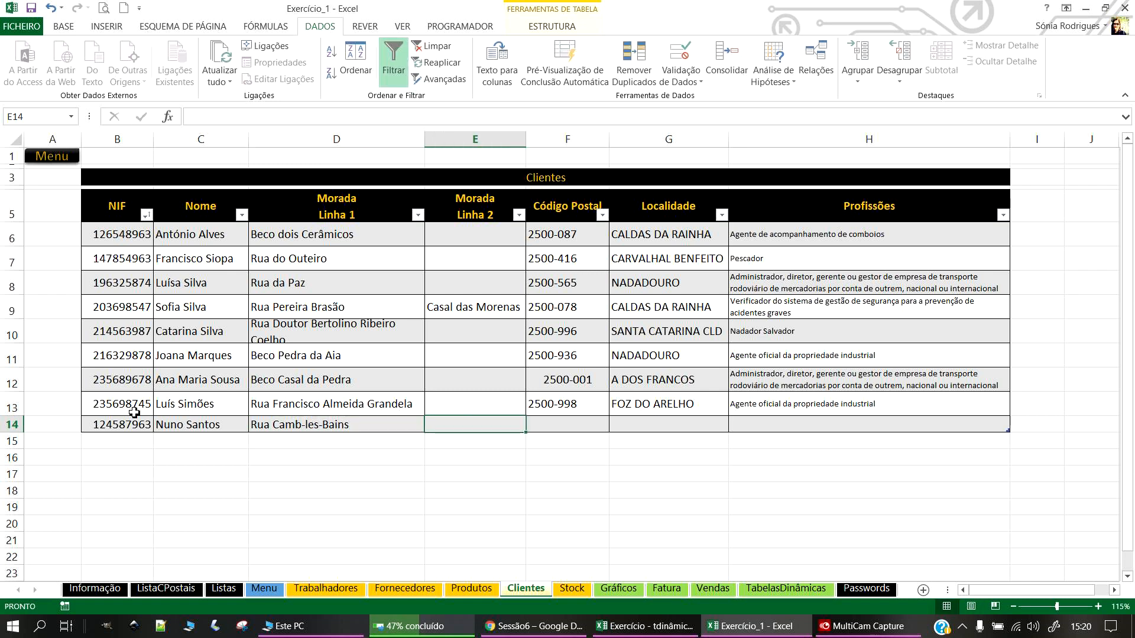
pyautogui.click(566, 424)
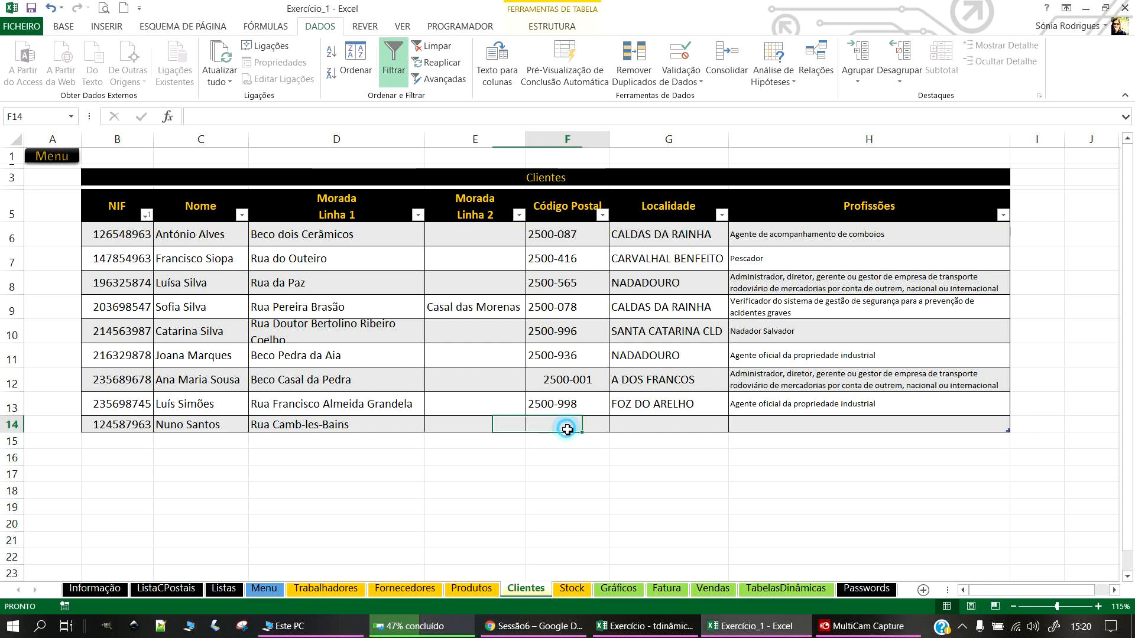
pyautogui.write('2500-326')
pyautogui.press('Return')
# Step: Set the new client's profession to Agente de inseminação artificial de bovinos and review row 14
pyautogui.click(996, 421)
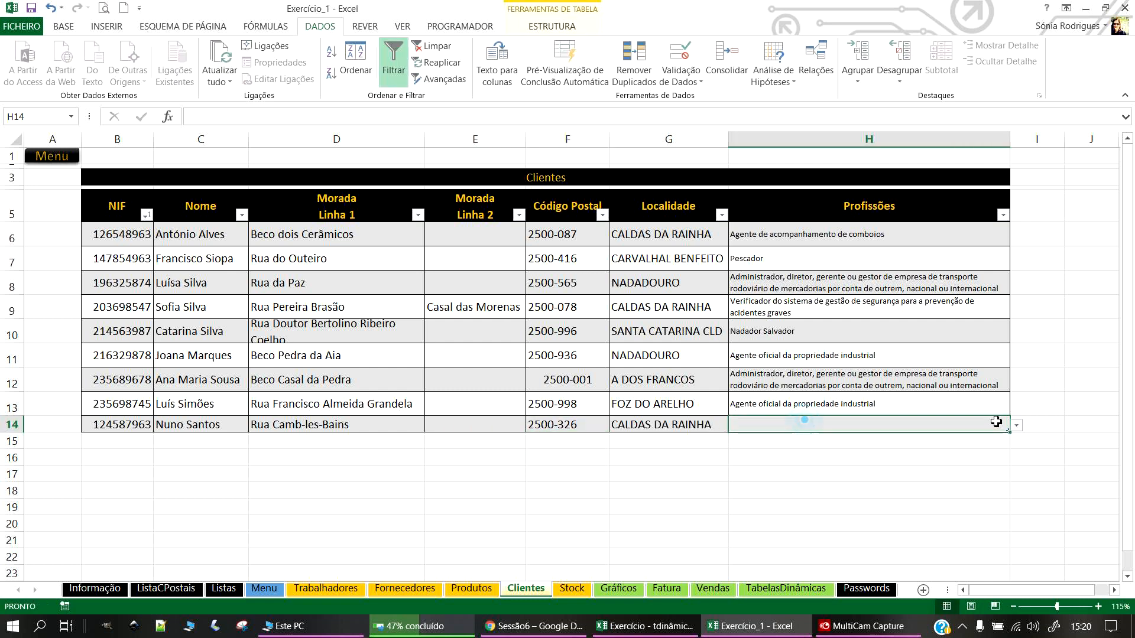
pyautogui.click(1016, 425)
pyautogui.click(792, 503)
pyautogui.click(482, 474)
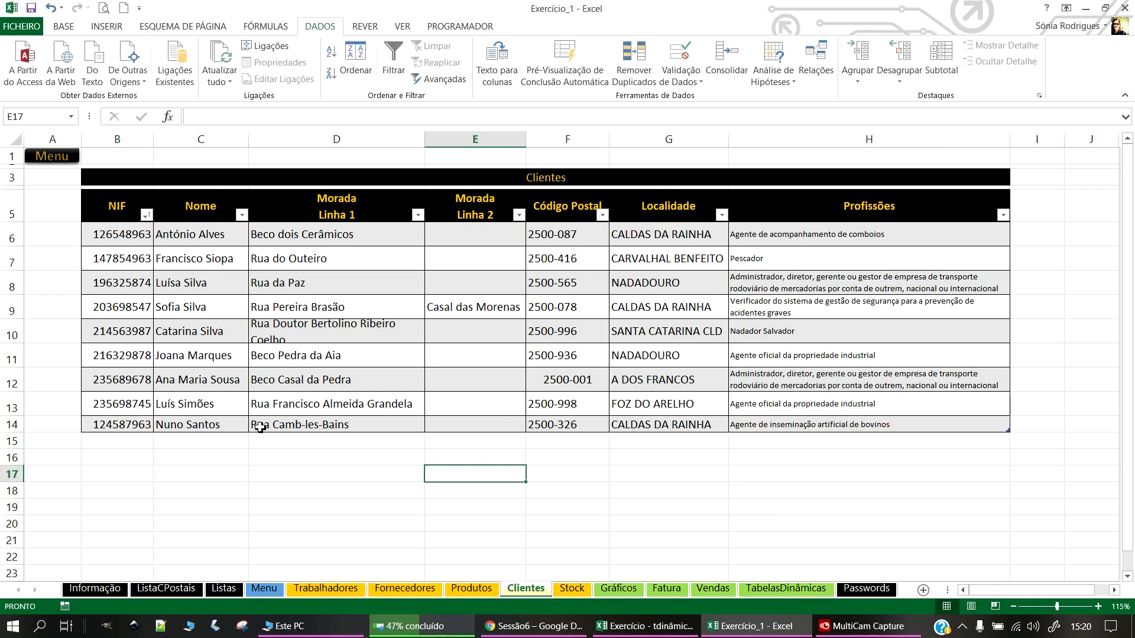
pyautogui.click(93, 421)
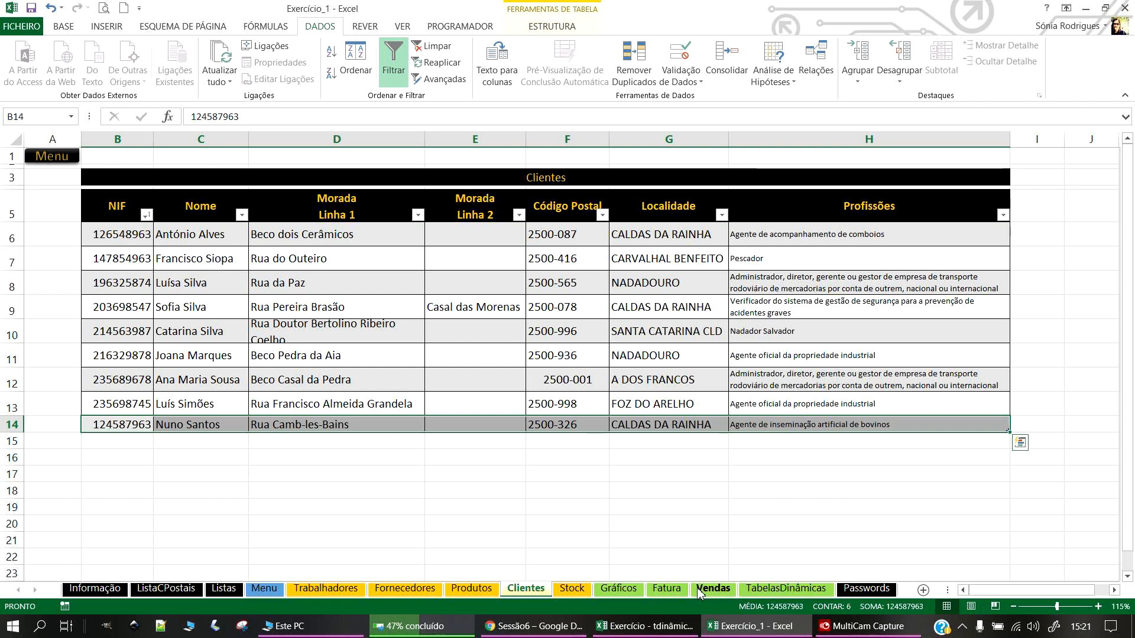
pyautogui.click(667, 588)
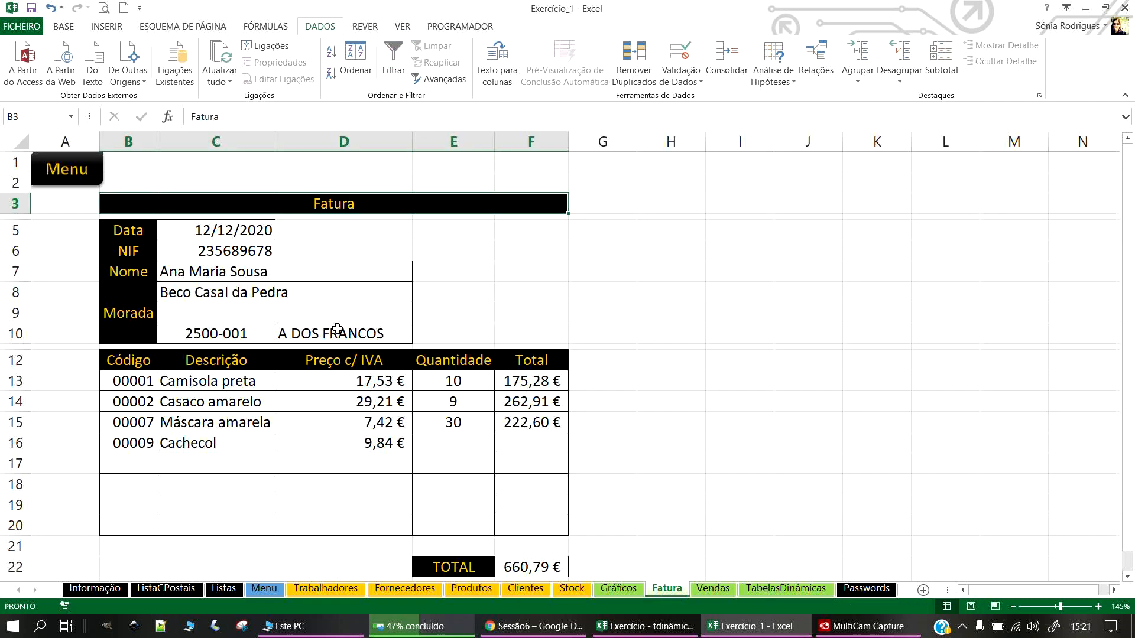
# Step: Sort the Clientes table by NIF from smallest to largest
pyautogui.click(304, 274)
pyautogui.click(243, 251)
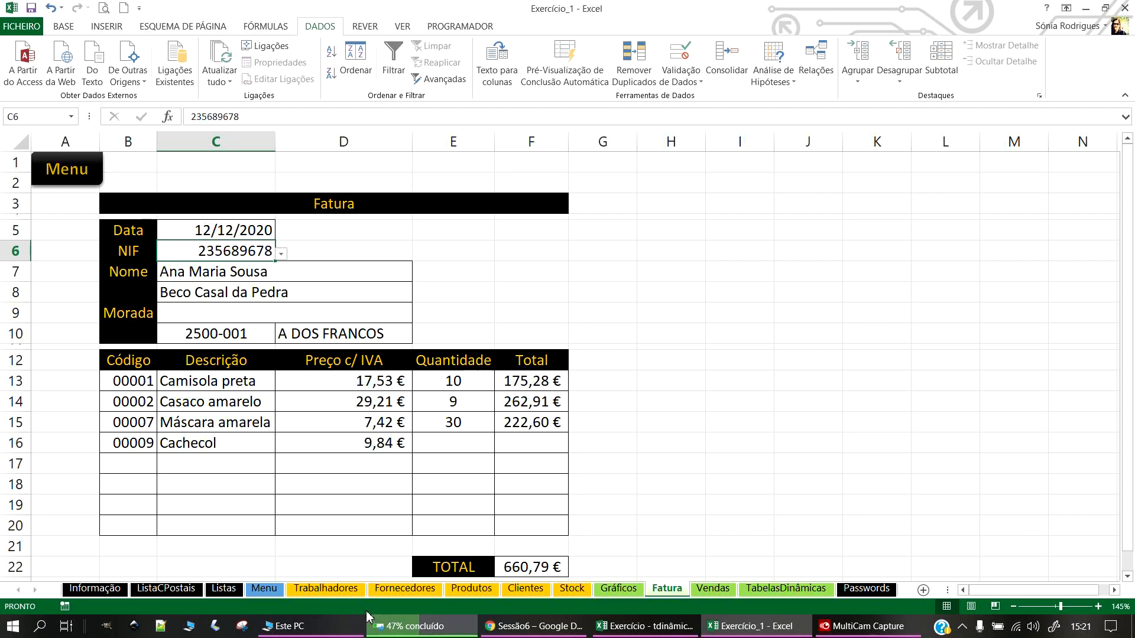
pyautogui.click(526, 588)
pyautogui.click(127, 258)
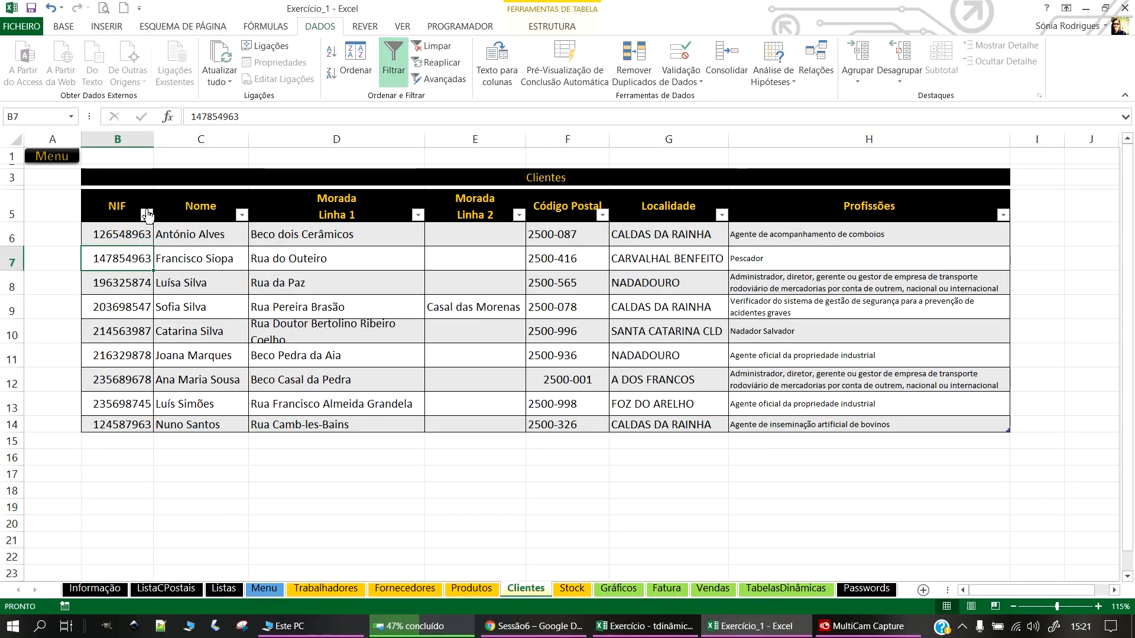
pyautogui.click(146, 215)
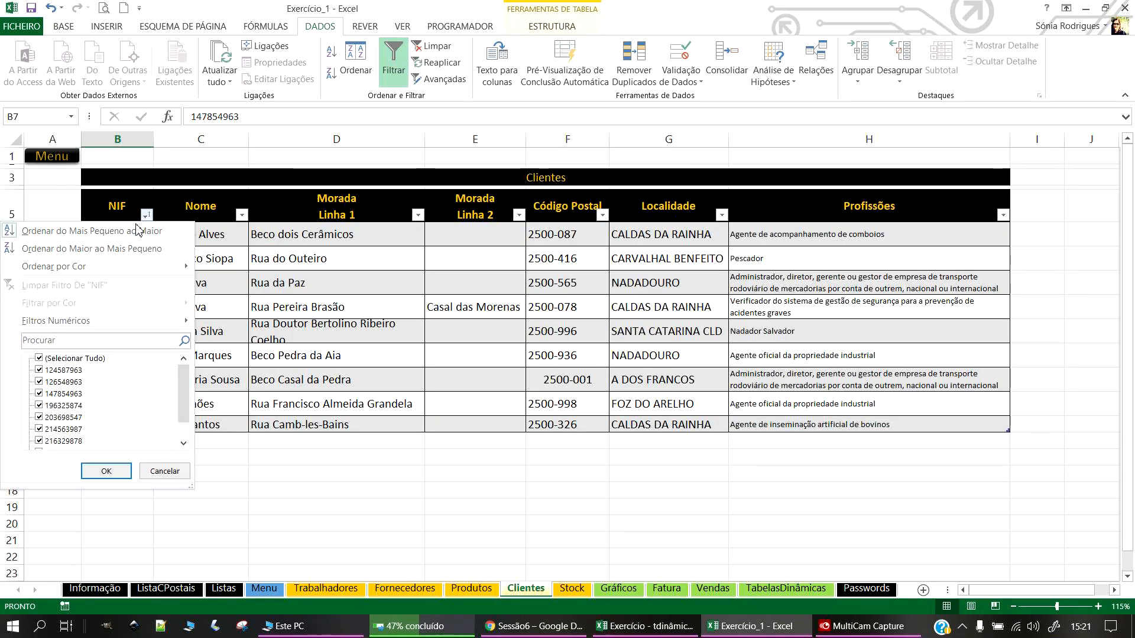
pyautogui.click(107, 235)
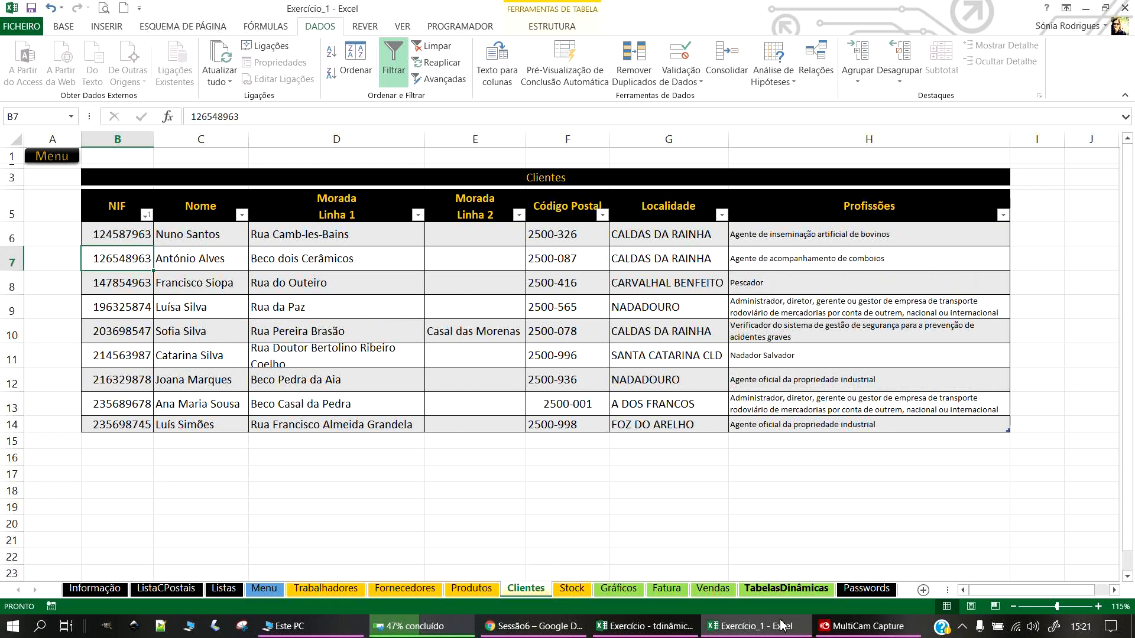
# Step: Make the Fatura invoice use the new client's NIF in C6
pyautogui.click(667, 589)
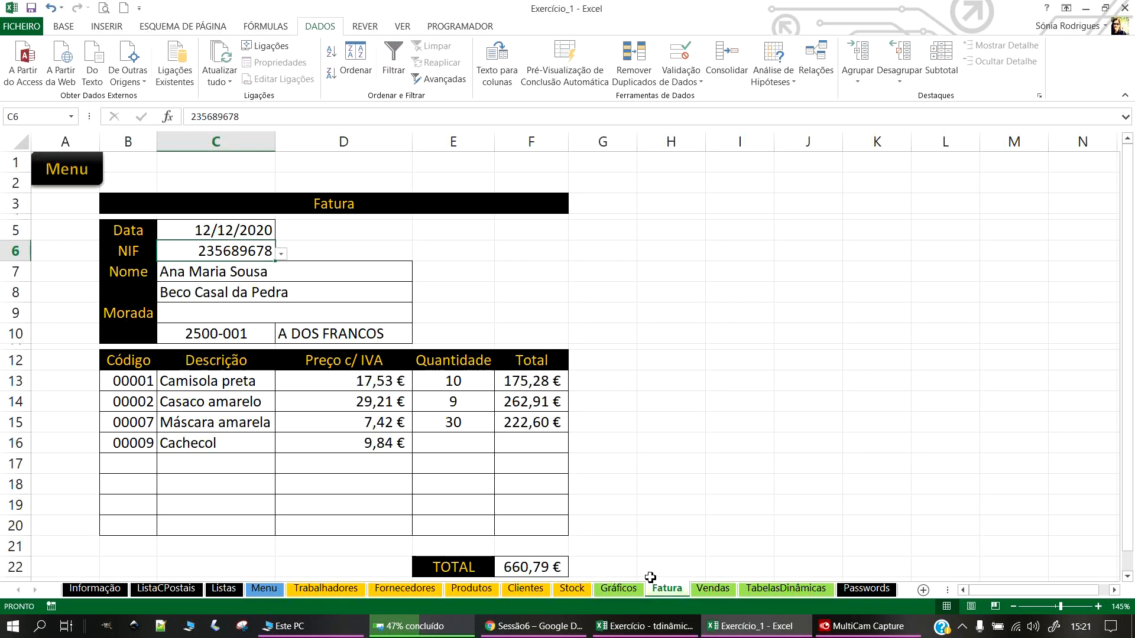
pyautogui.click(281, 255)
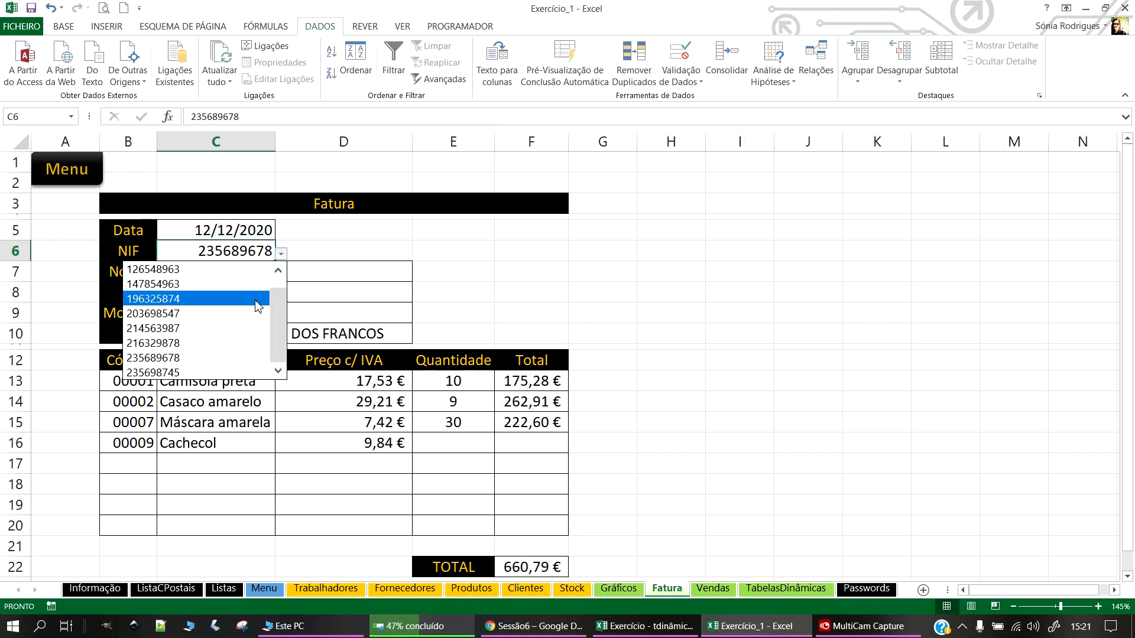
pyautogui.click(173, 269)
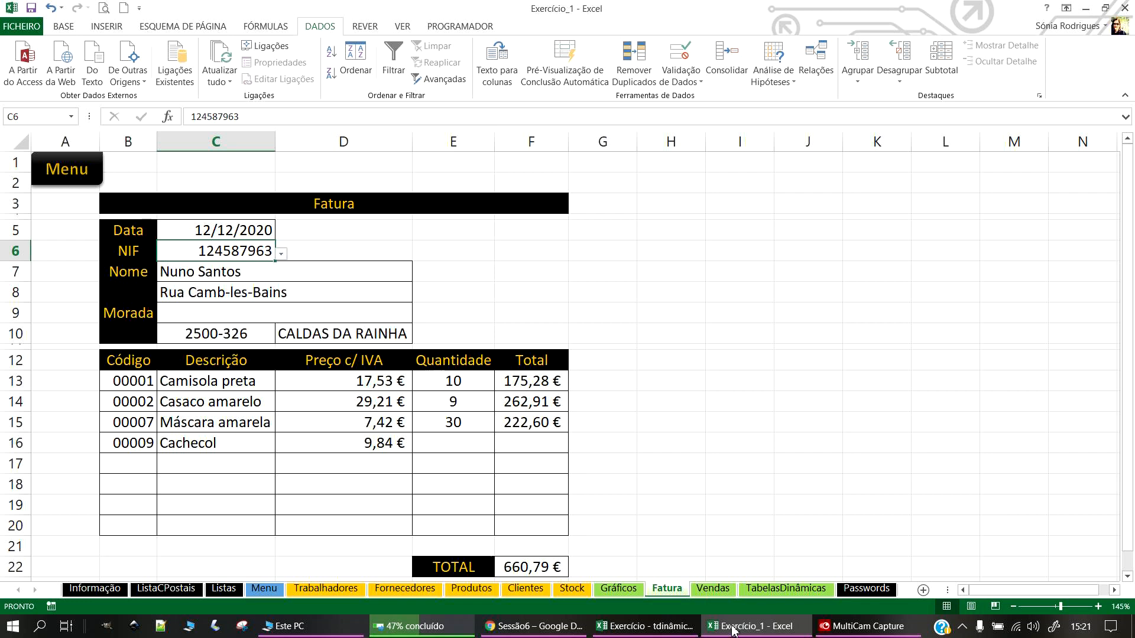
pyautogui.click(712, 588)
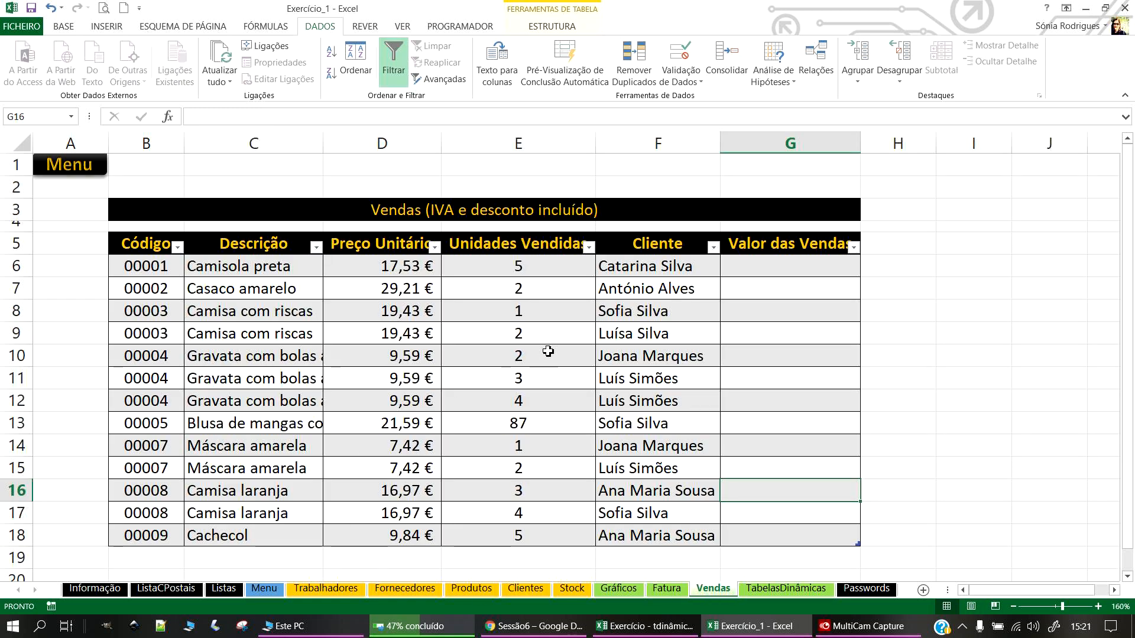
# Step: Assign the newly added client to the first sale in F6
pyautogui.click(683, 264)
pyautogui.click(726, 270)
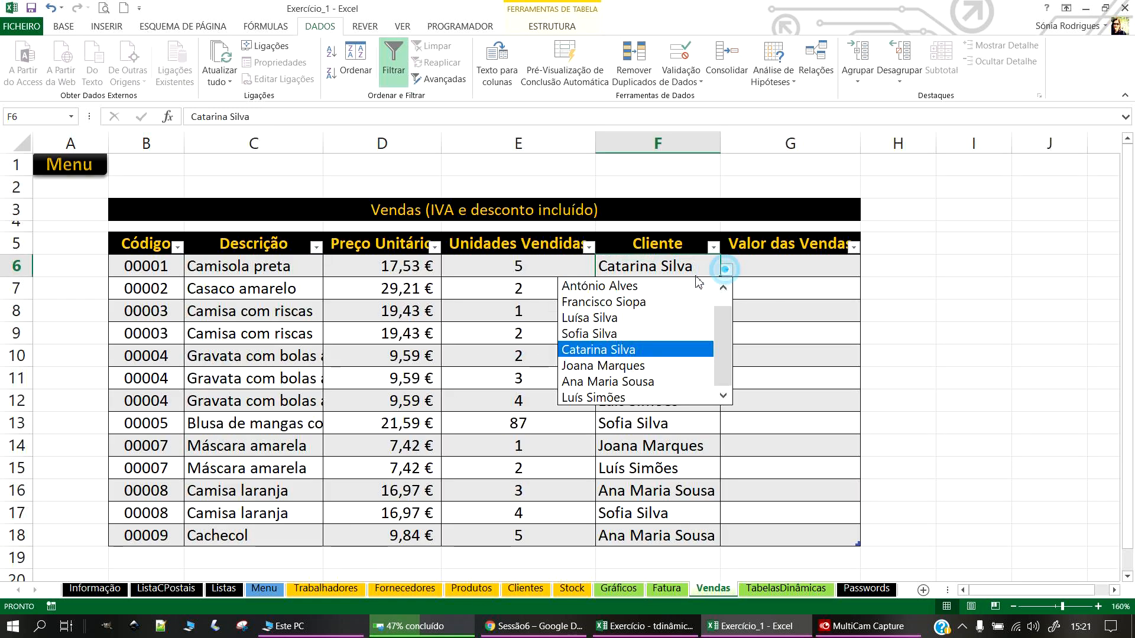
pyautogui.scroll(1, 718, 363)
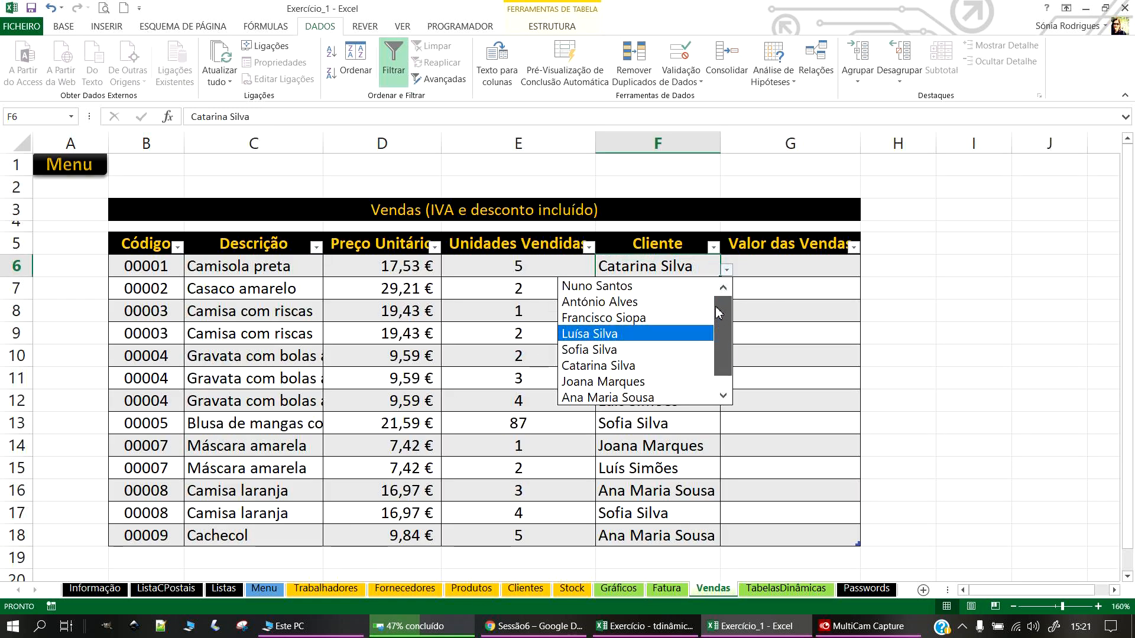
pyautogui.click(624, 287)
# Step: Fill Valor das Vendas with =[@[Preço Unitário]]*[@[Unidades Vendidas]] and select G6:G18
pyautogui.click(786, 272)
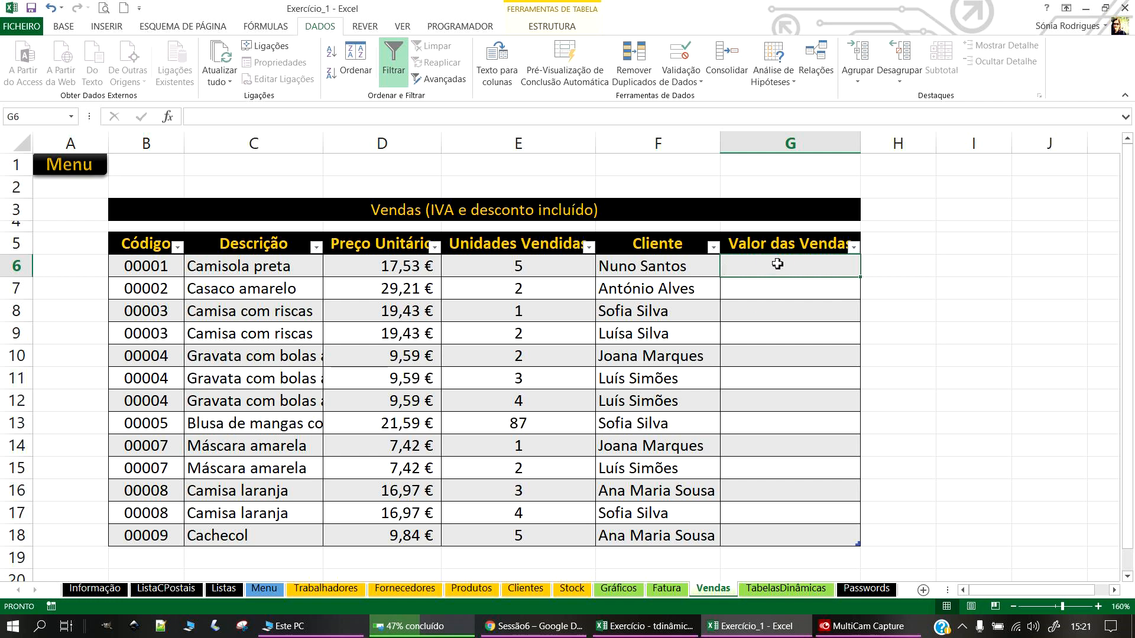
pyautogui.write('=')
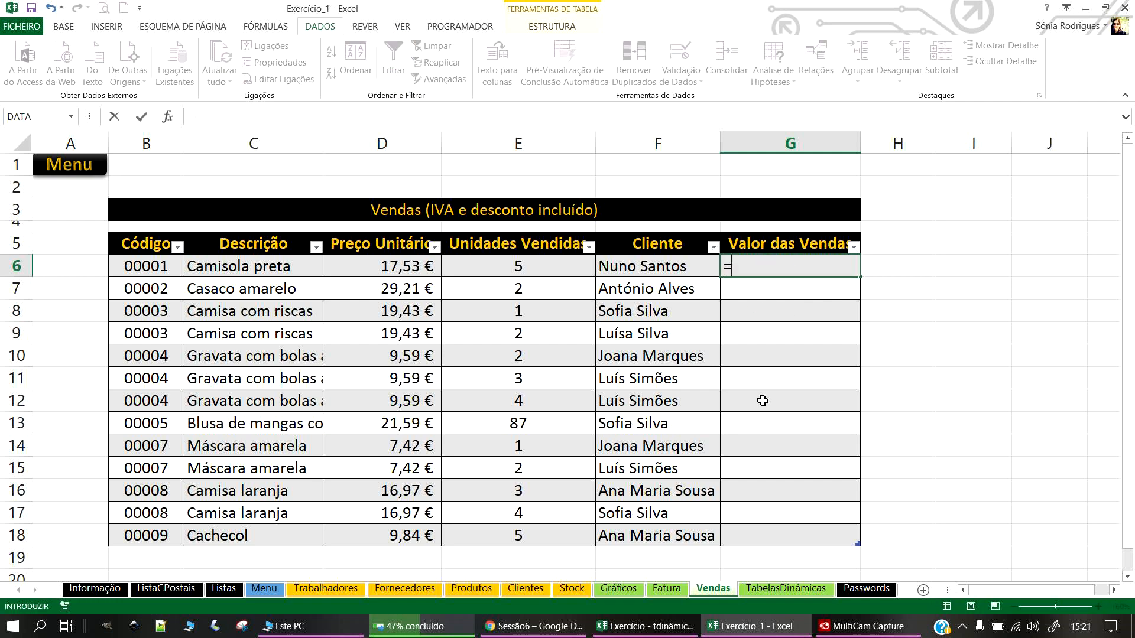
pyautogui.click(417, 272)
pyautogui.write('*')
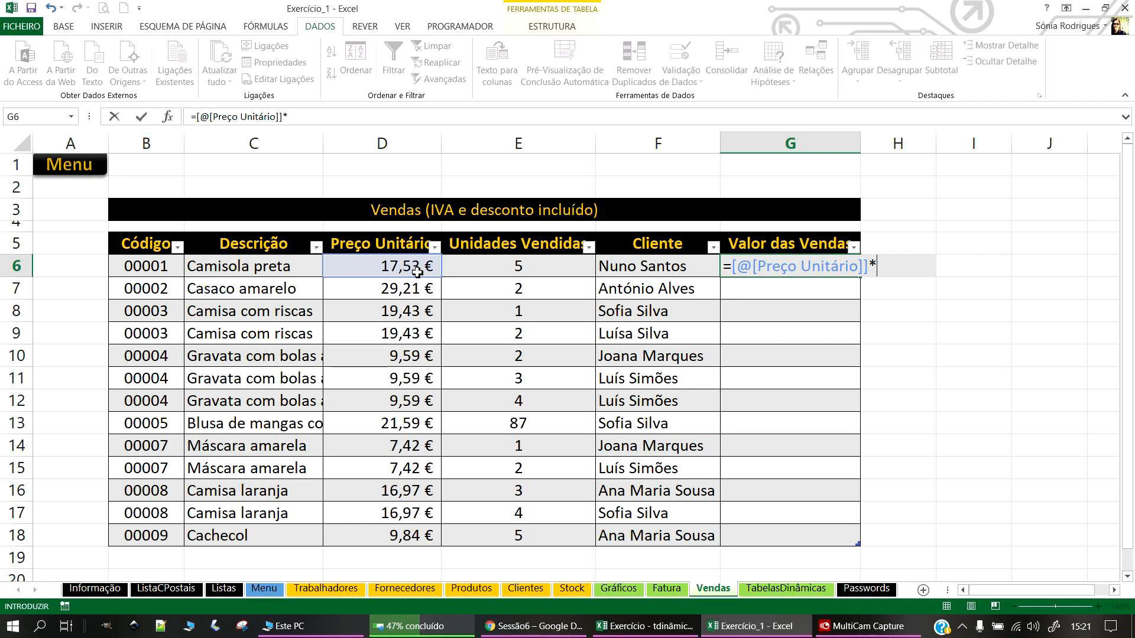
pyautogui.click(532, 267)
pyautogui.press('Return')
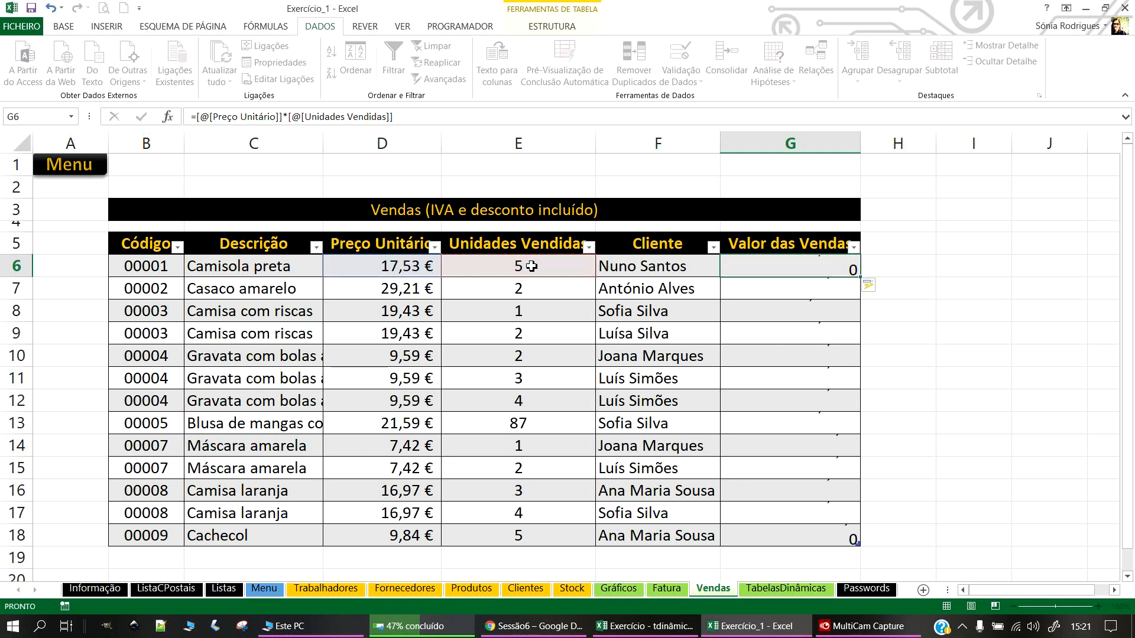
pyautogui.moveTo(816, 264); pyautogui.dragTo(805, 539)
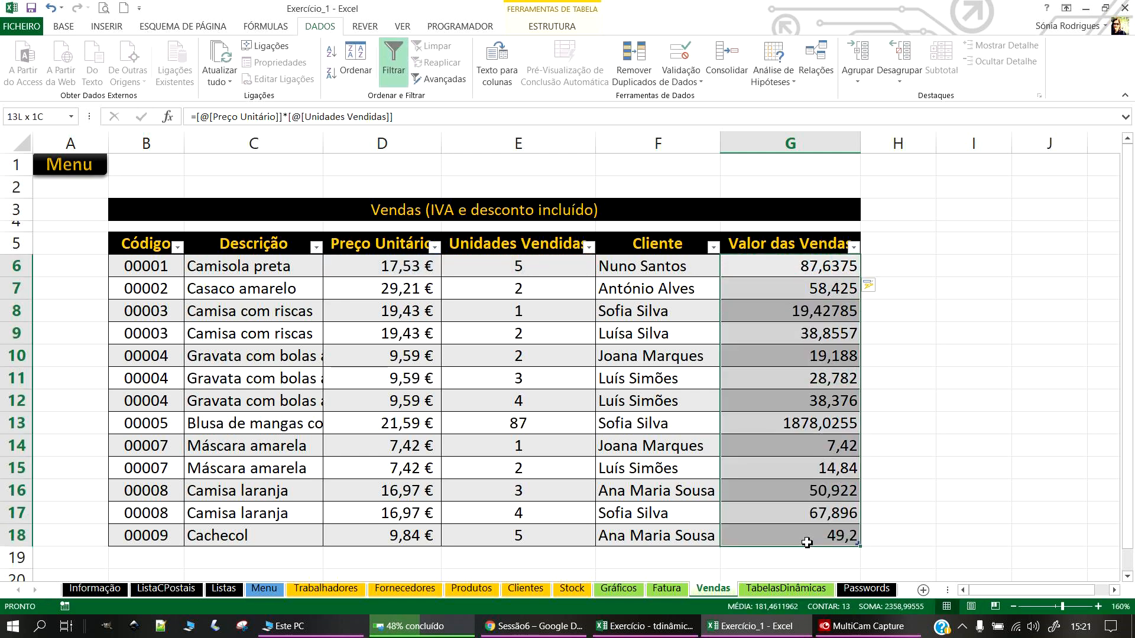
pyautogui.click(62, 28)
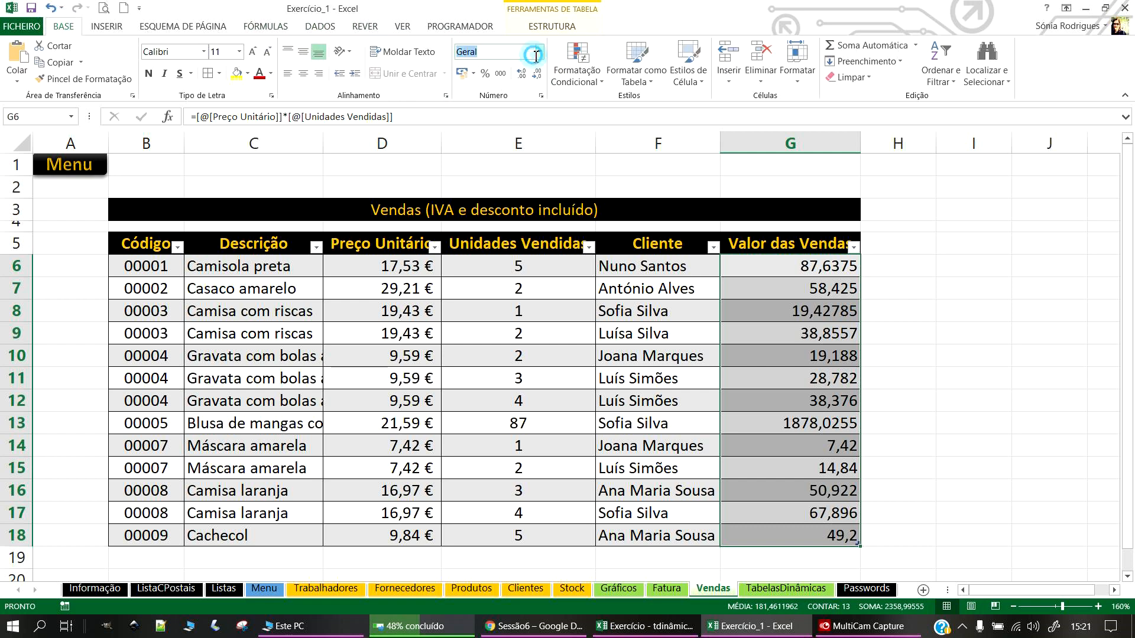
# Step: Format G6:G18 as Contabilidade, auto-fit column C and save the workbook
pyautogui.click(539, 51)
pyautogui.click(499, 167)
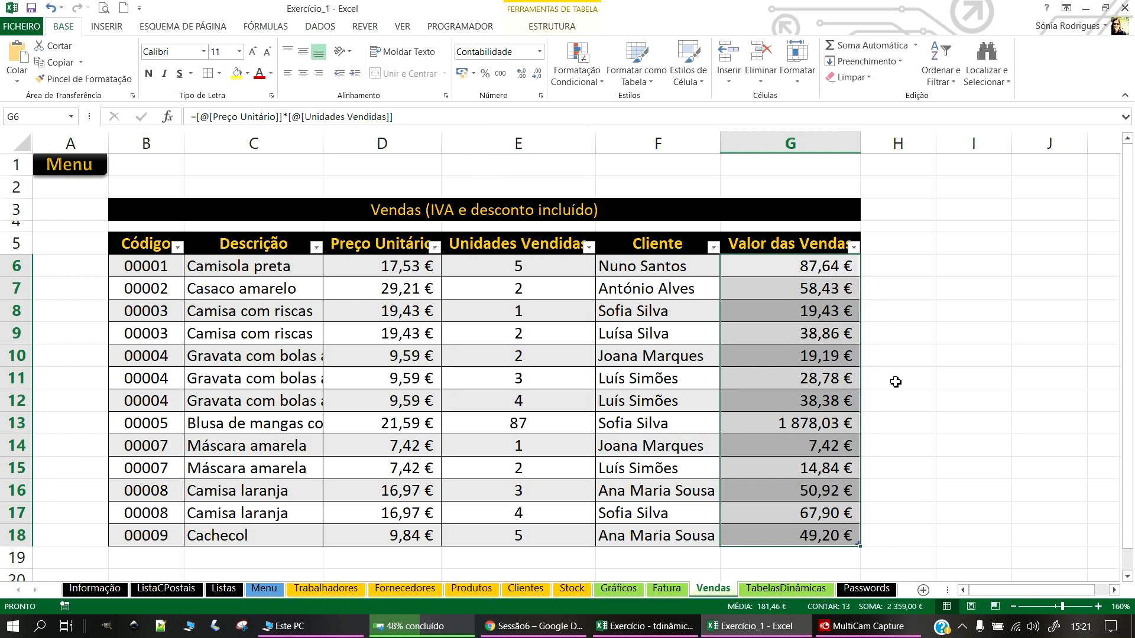
pyautogui.click(937, 376)
pyautogui.click(798, 423)
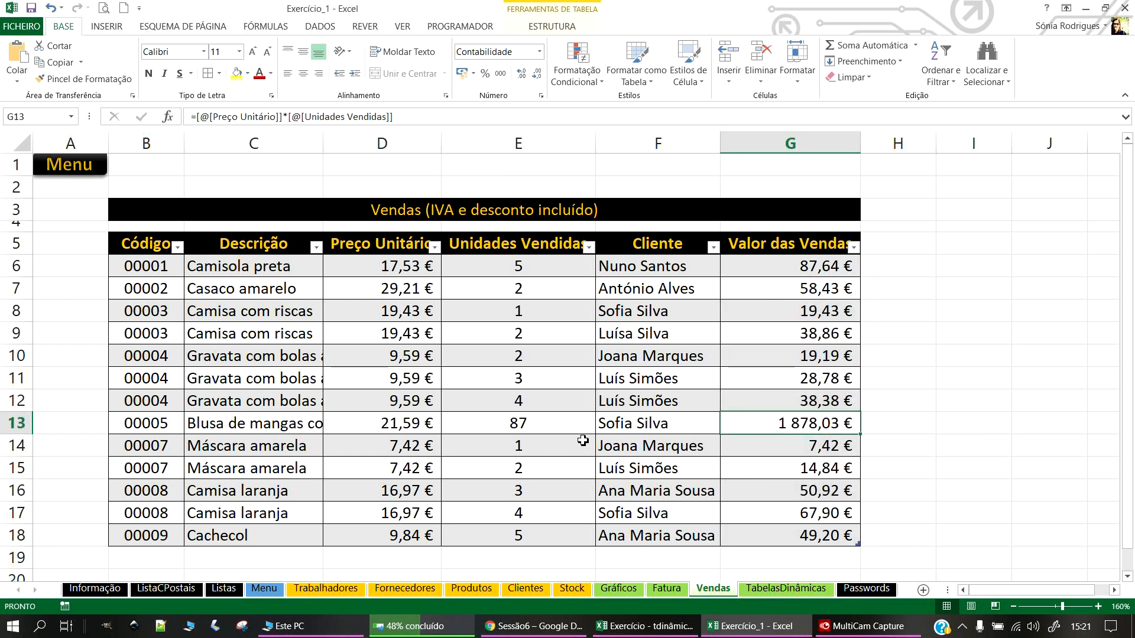
pyautogui.doubleClick(330, 153)
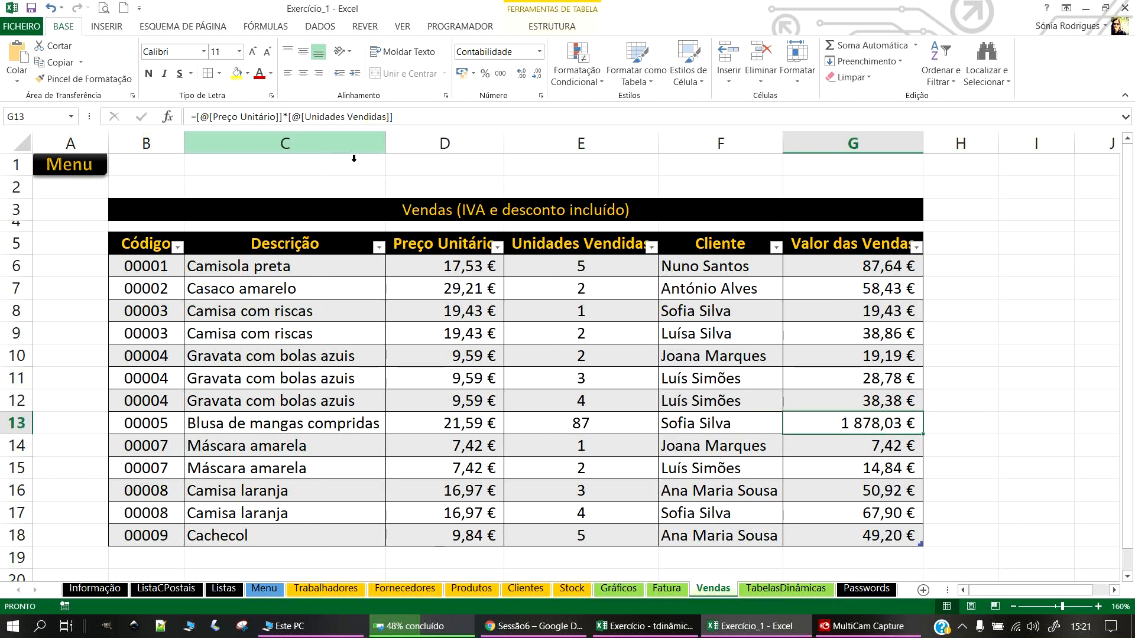
pyautogui.click(32, 7)
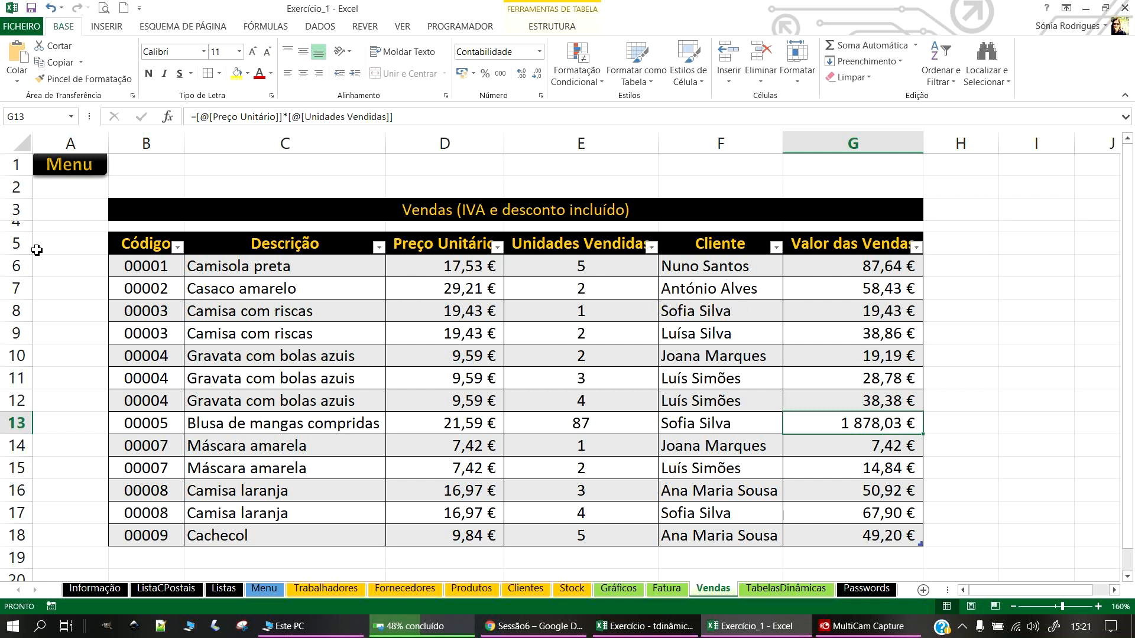
# Step: Heighten header row 5 and narrow columns G, E and B so headers wrap, then save
pyautogui.moveTo(36, 250); pyautogui.dragTo(36, 267)
pyautogui.click(875, 244)
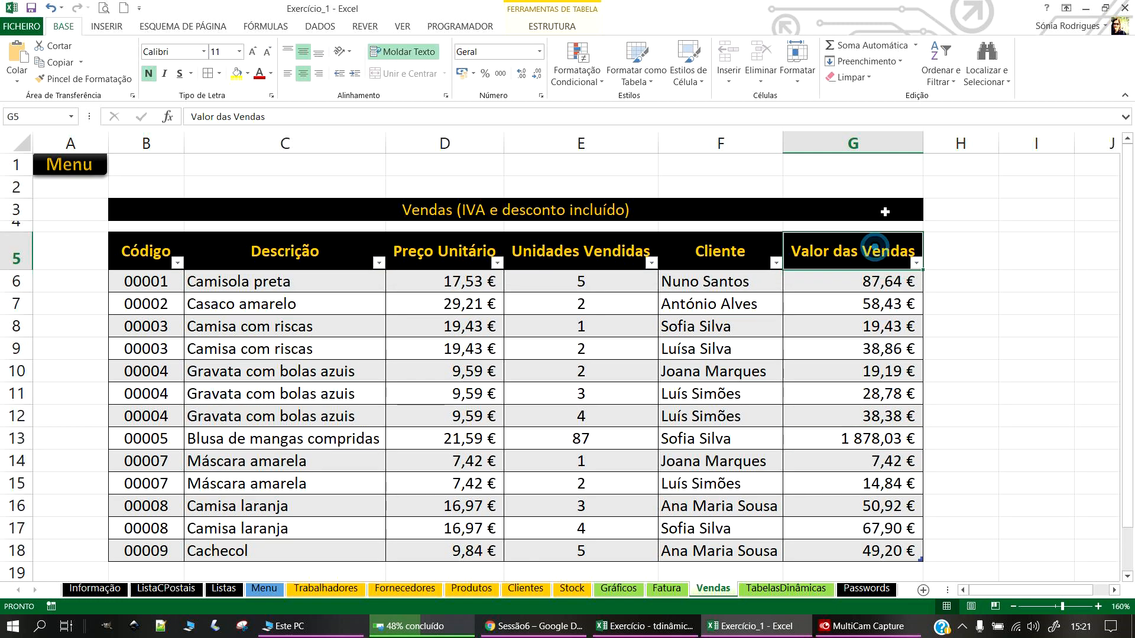
pyautogui.moveTo(923, 143); pyautogui.dragTo(887, 149)
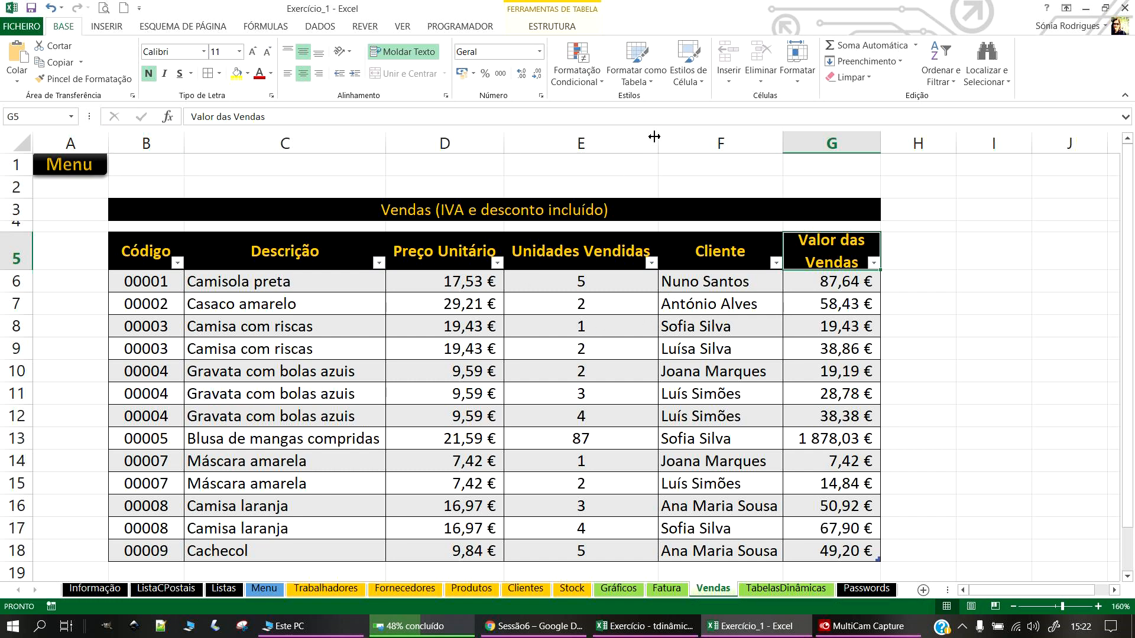
pyautogui.moveTo(653, 138); pyautogui.dragTo(614, 143)
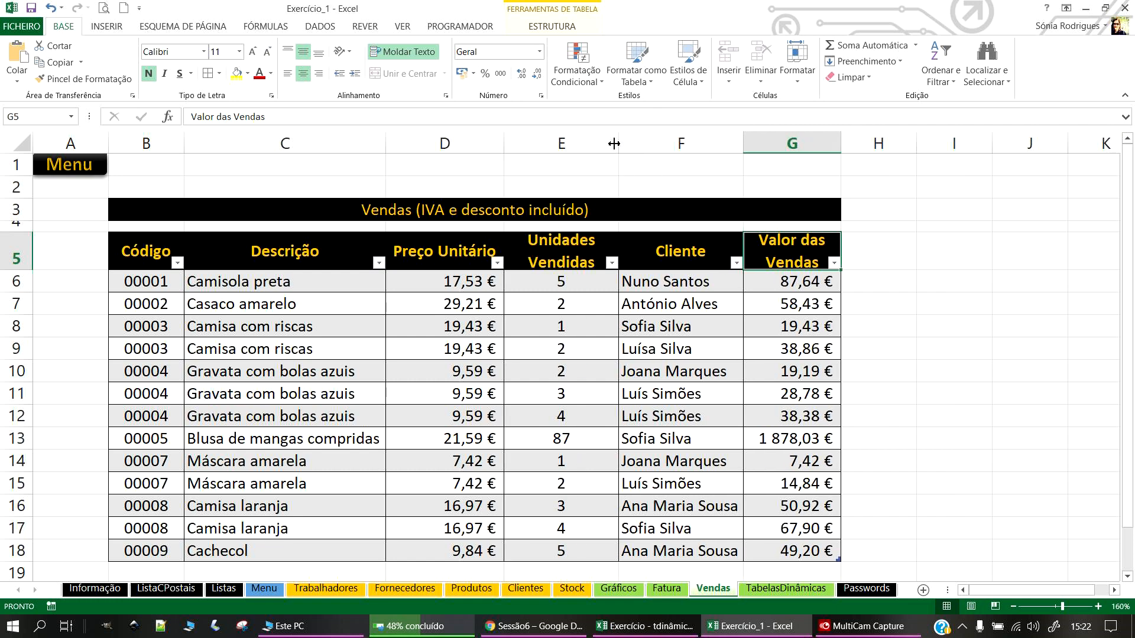
pyautogui.doubleClick(184, 136)
pyautogui.moveTo(211, 137); pyautogui.dragTo(197, 149)
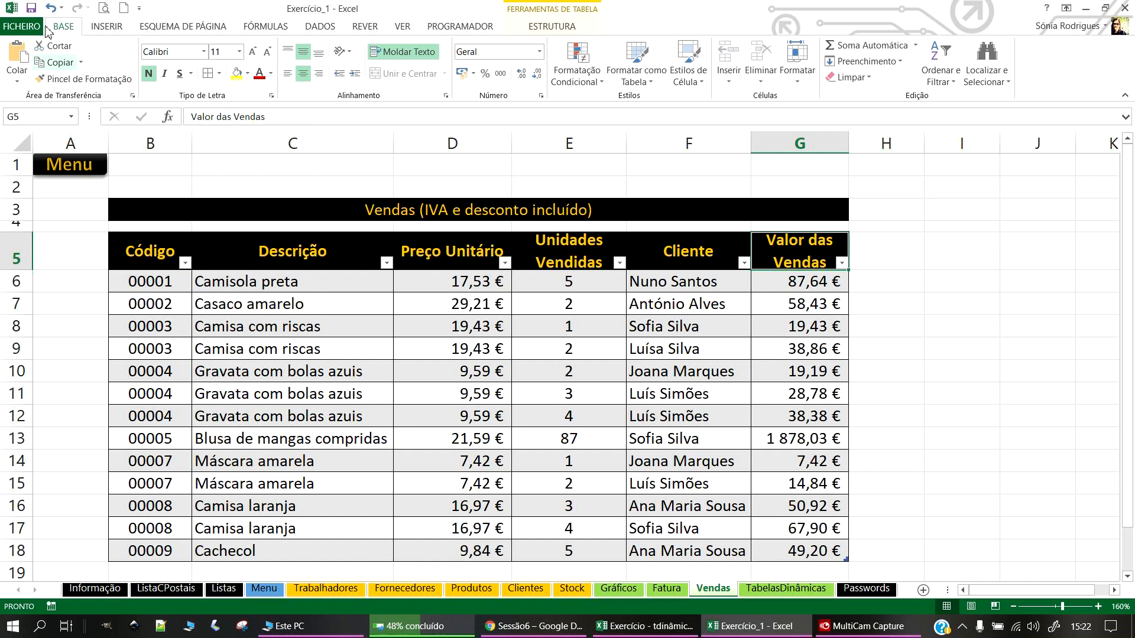
pyautogui.click(32, 9)
# Step: Narrow columns E and D further, shrink column H to a thin spacer, and save
pyautogui.moveTo(623, 153); pyautogui.dragTo(615, 154)
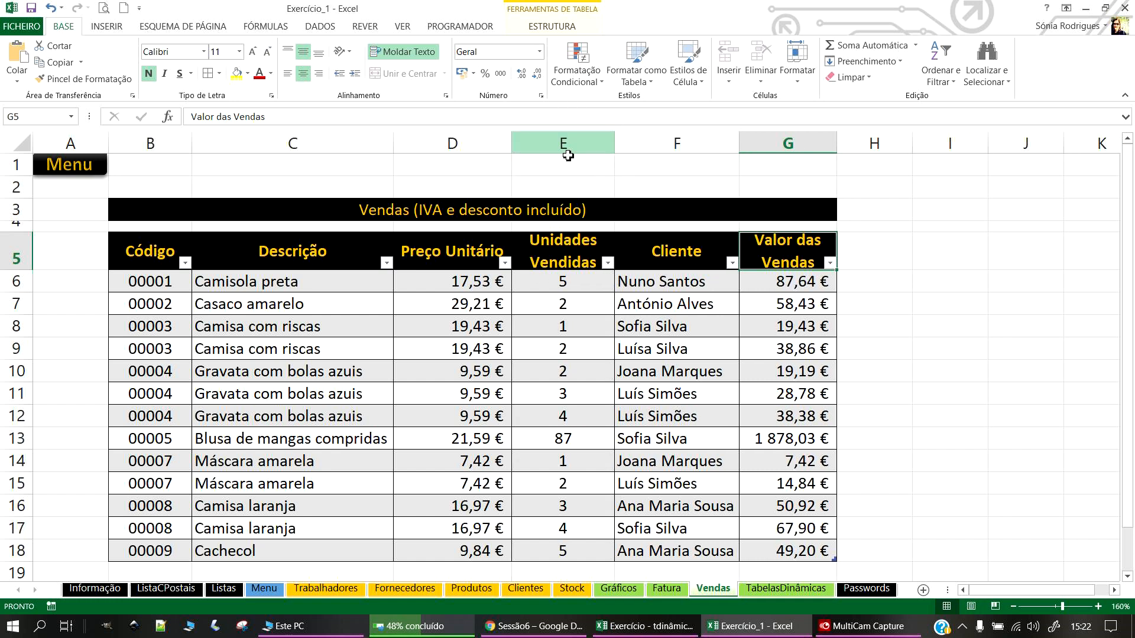
pyautogui.moveTo(513, 151); pyautogui.dragTo(492, 136)
pyautogui.click(1070, 371)
pyautogui.moveTo(892, 144); pyautogui.dragTo(834, 165)
pyautogui.click(880, 279)
pyautogui.scroll(-3, 813, 410)
pyautogui.scroll(3, 816, 410)
pyautogui.click(32, 8)
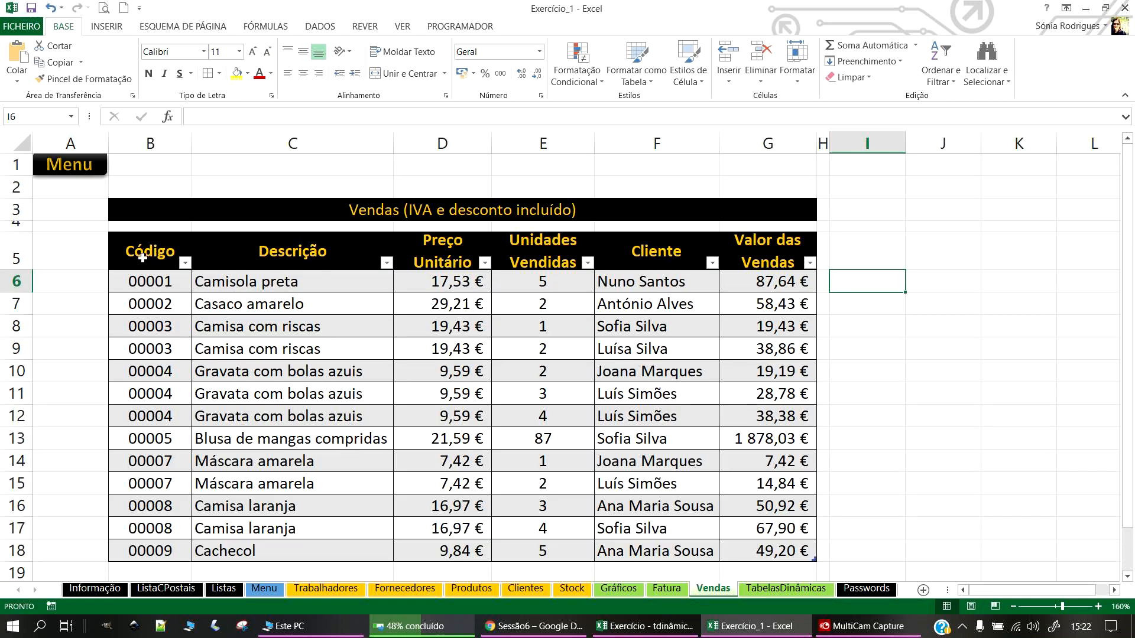
pyautogui.click(894, 225)
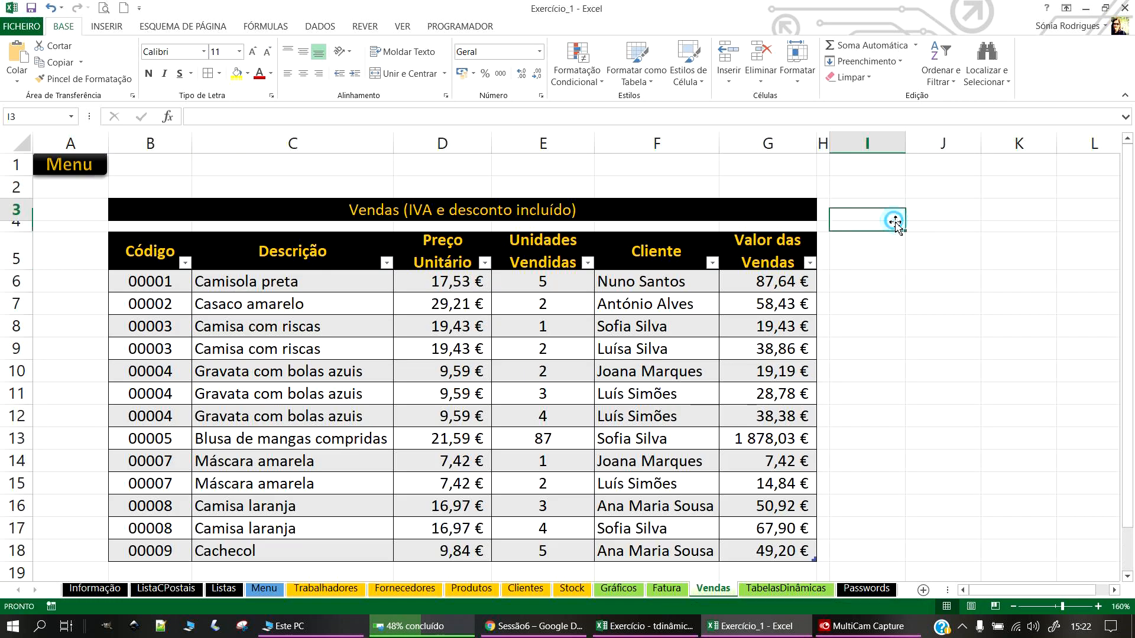
# Step: Add the heading 'Finções de bases de dados' and copy the Cliente header into I5
pyautogui.write('Finções de bases de dados')
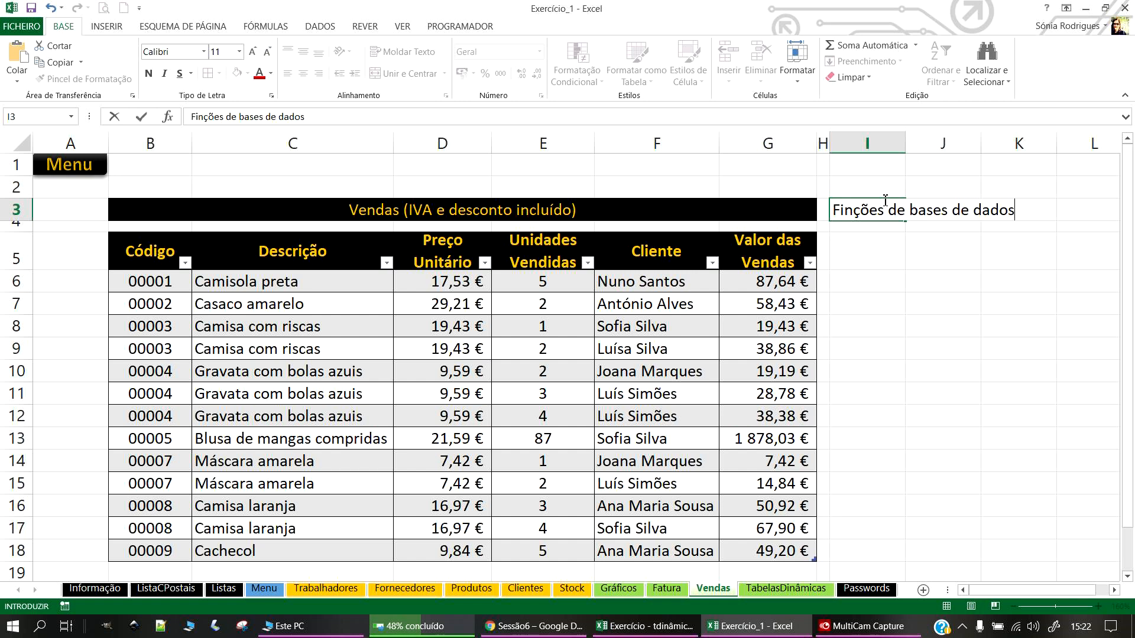
pyautogui.press('Return')
pyautogui.click(883, 250)
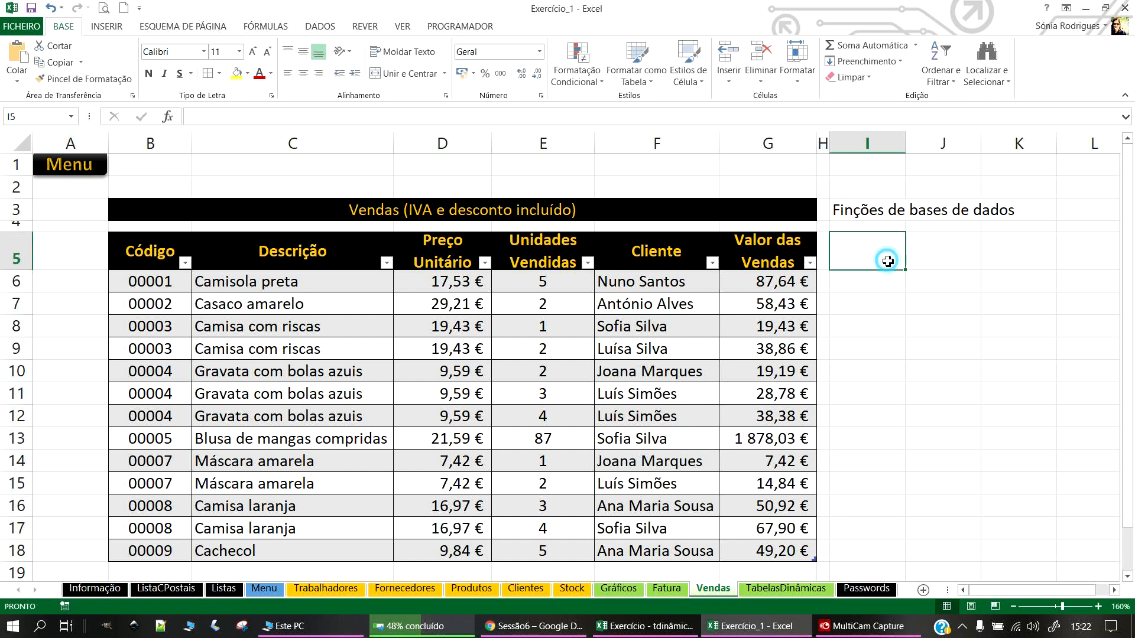
pyautogui.rightClick(698, 264)
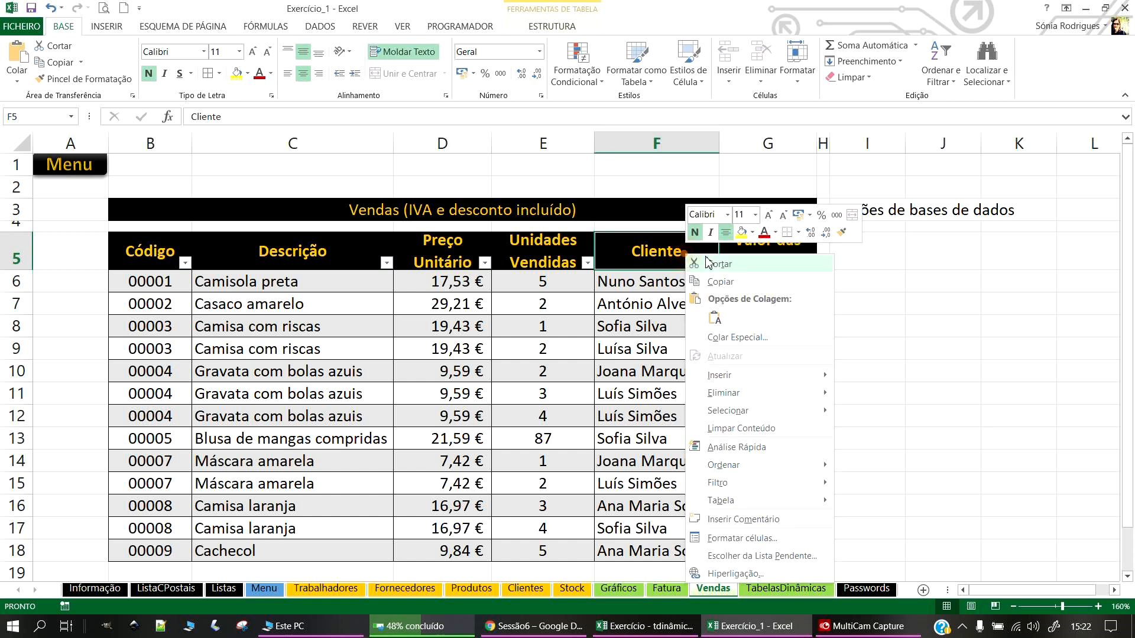
pyautogui.click(727, 284)
pyautogui.click(874, 259)
pyautogui.hotkey('ctrl', 'v')
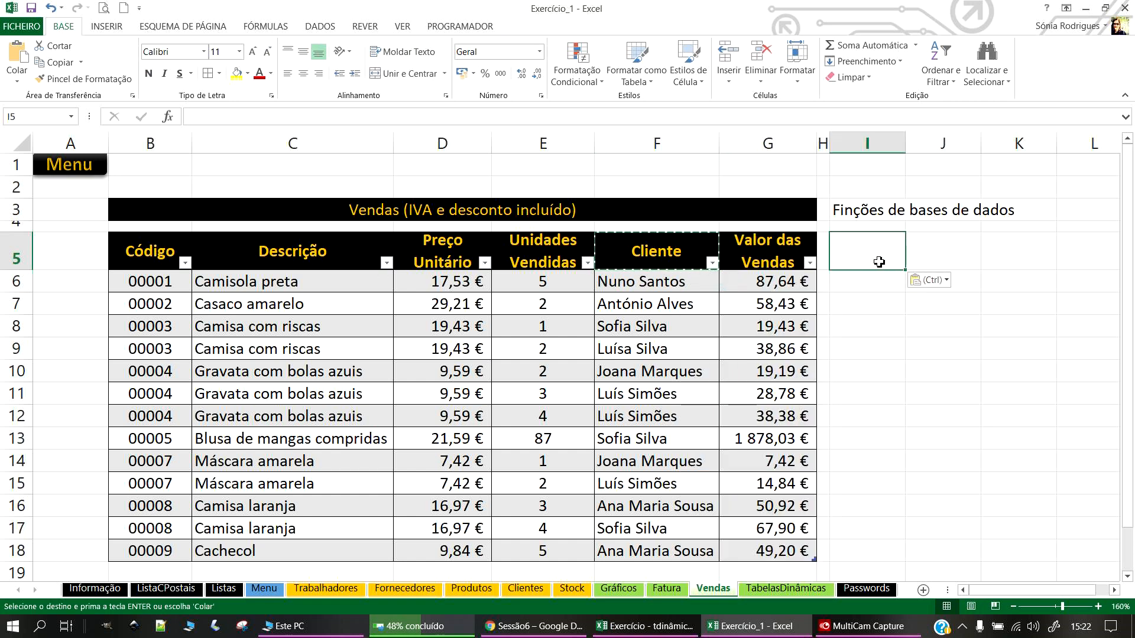
# Step: Copy the first customer's name from the table into I6 under the Cliente header
pyautogui.rightClick(660, 283)
pyautogui.click(699, 315)
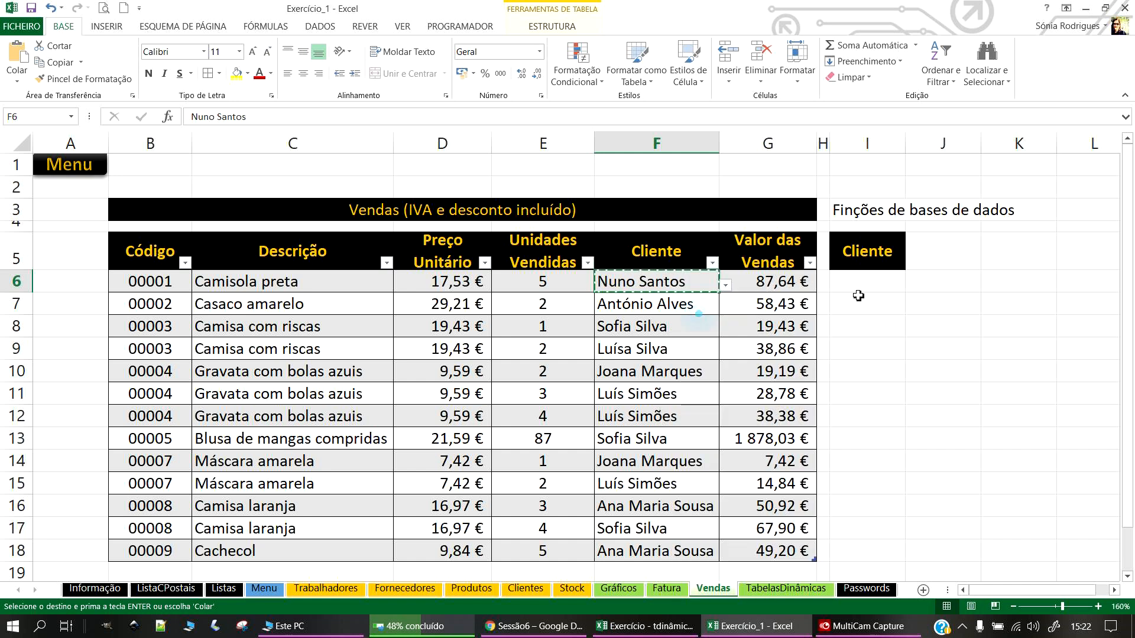
pyautogui.click(859, 297)
pyautogui.click(854, 288)
pyautogui.press('Return')
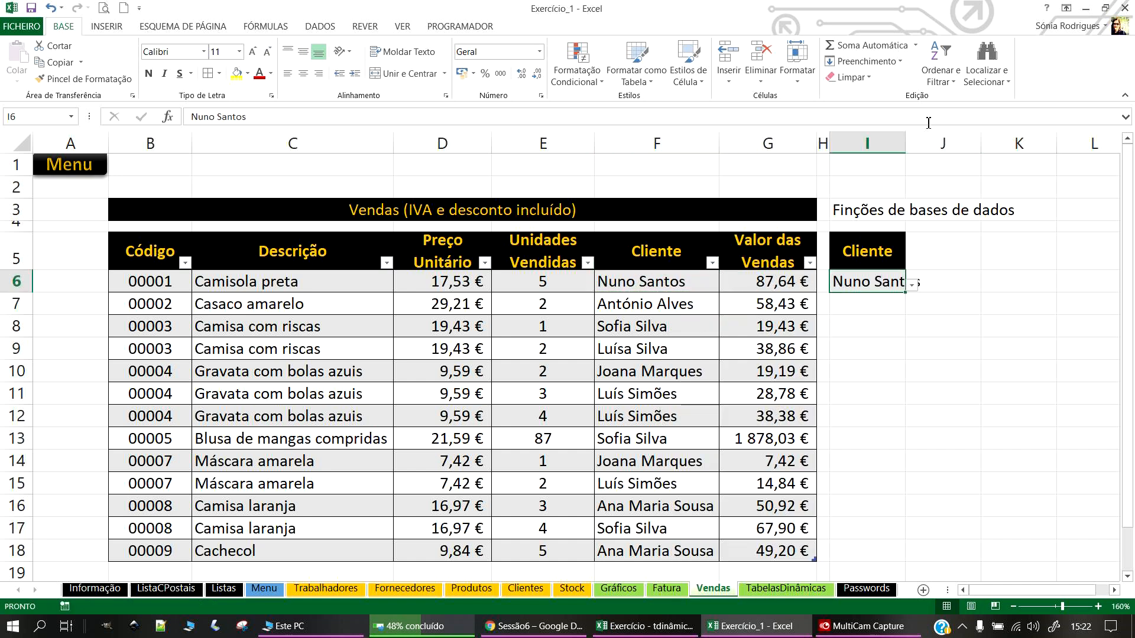
# Step: Widen column I to fit the name and check I6's customer drop-down list
pyautogui.moveTo(905, 143); pyautogui.dragTo(998, 138)
pyautogui.click(954, 121)
pyautogui.click(942, 294)
pyautogui.click(1005, 287)
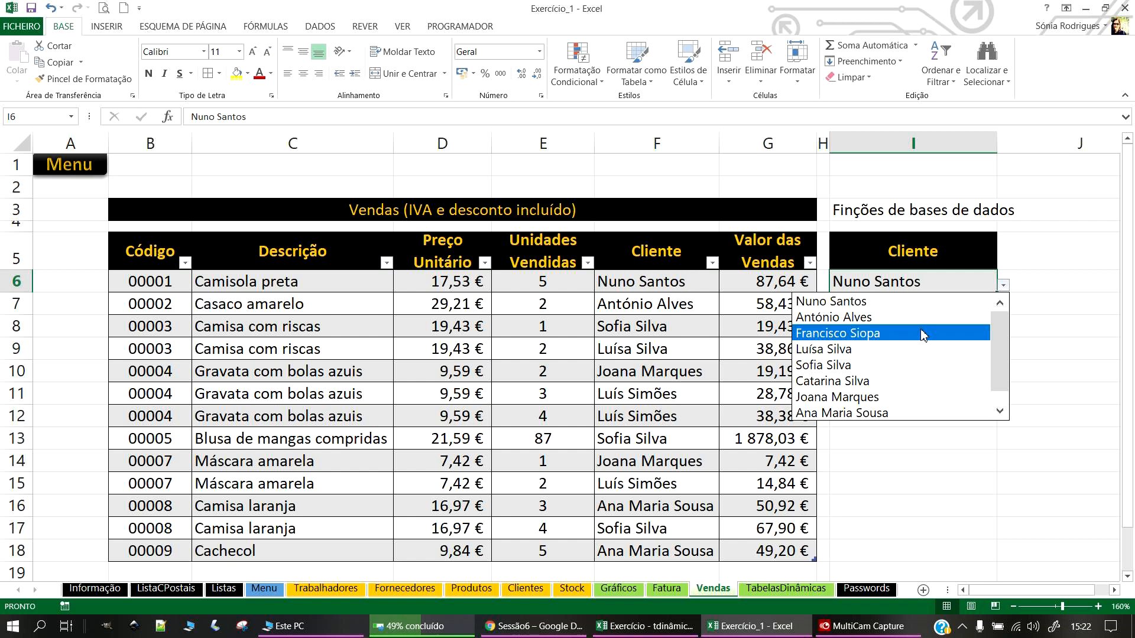
pyautogui.click(856, 300)
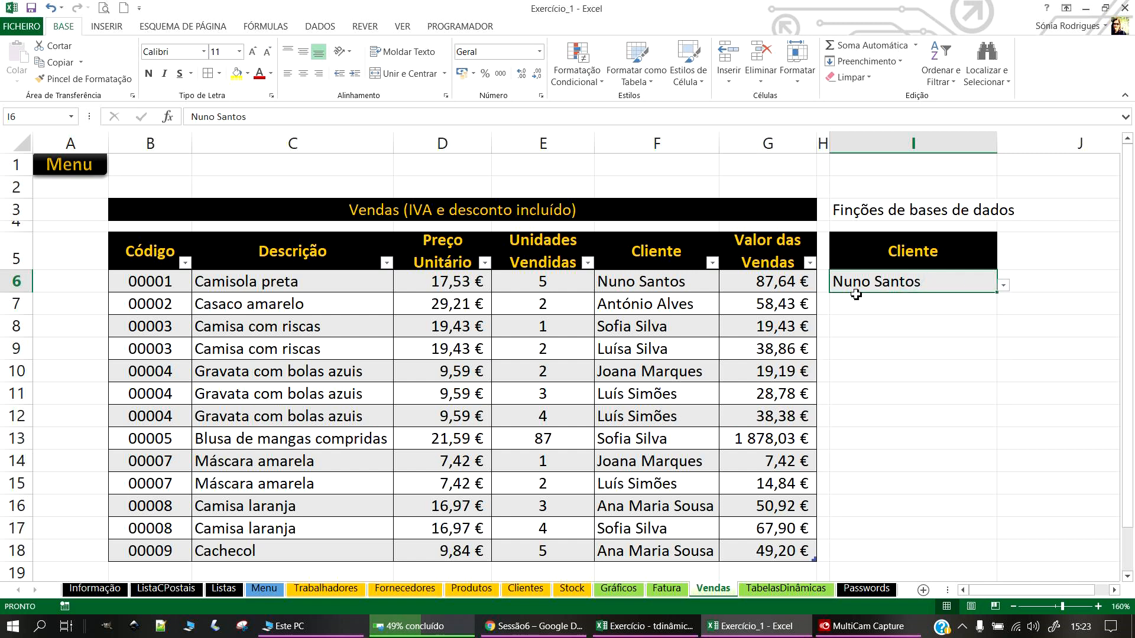
pyautogui.click(889, 326)
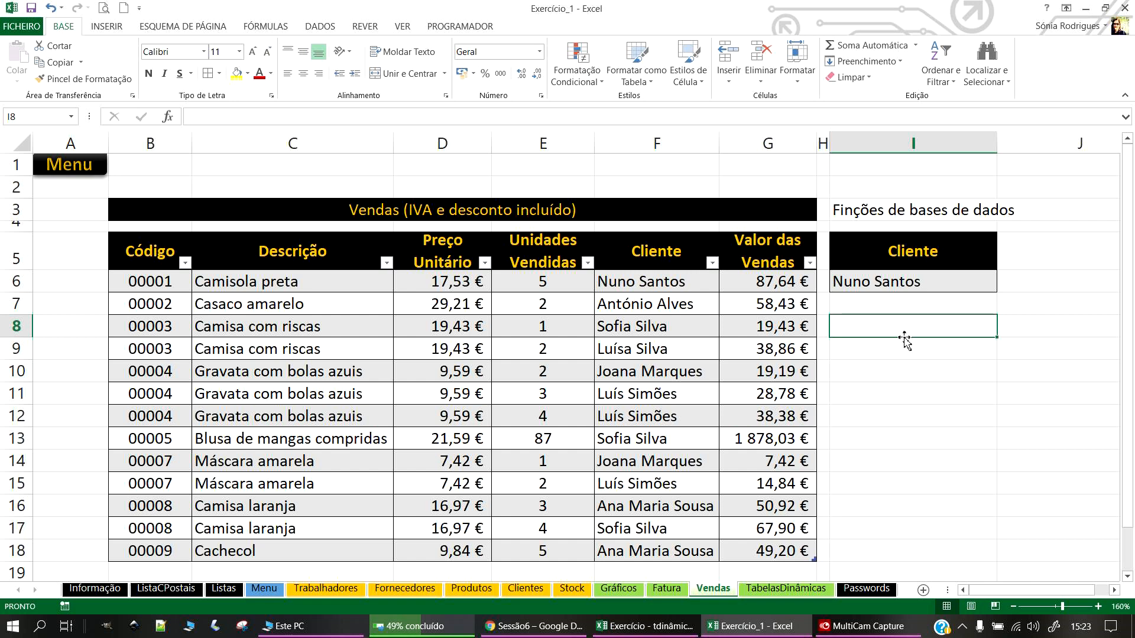
# Step: Enter the label 'Número de registos' in I8
pyautogui.write('Número de registos')
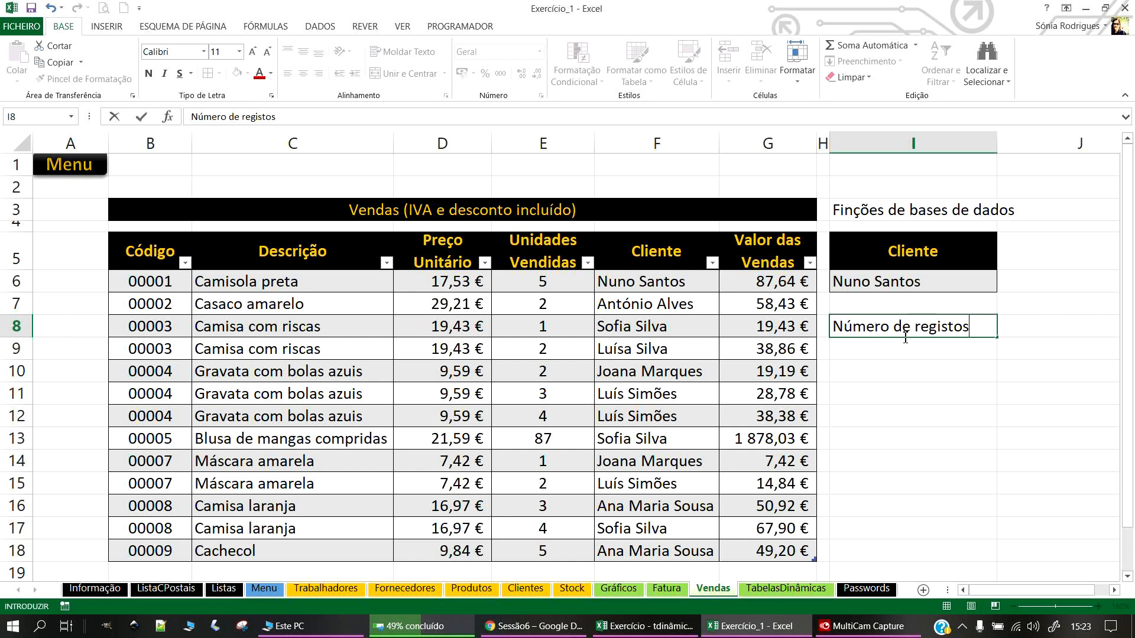
pyautogui.press('Return')
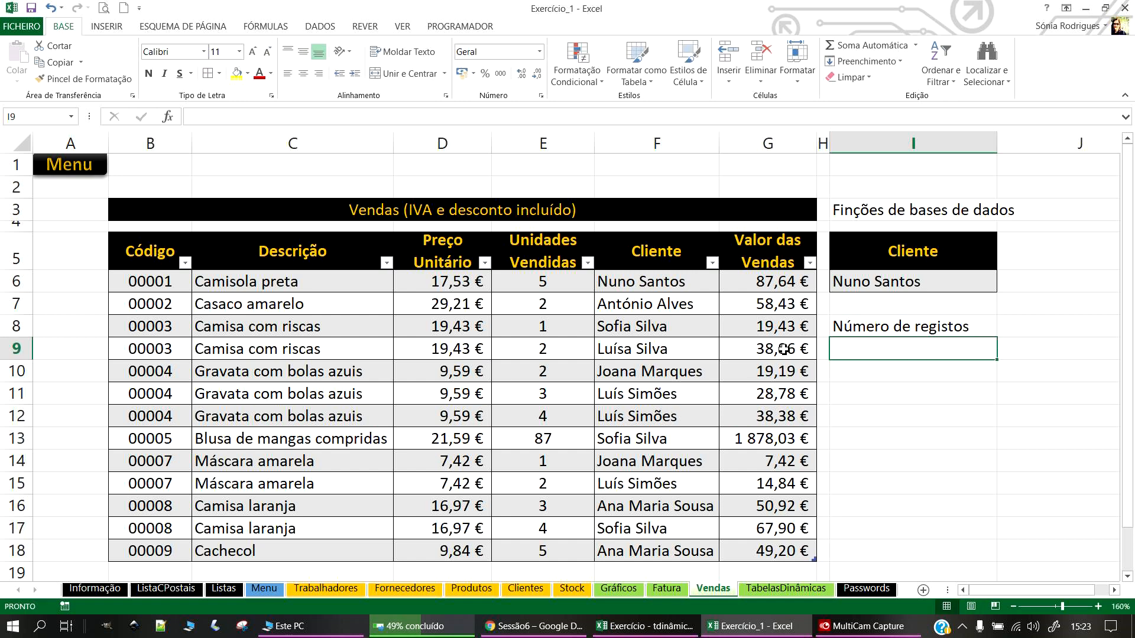
pyautogui.click(854, 331)
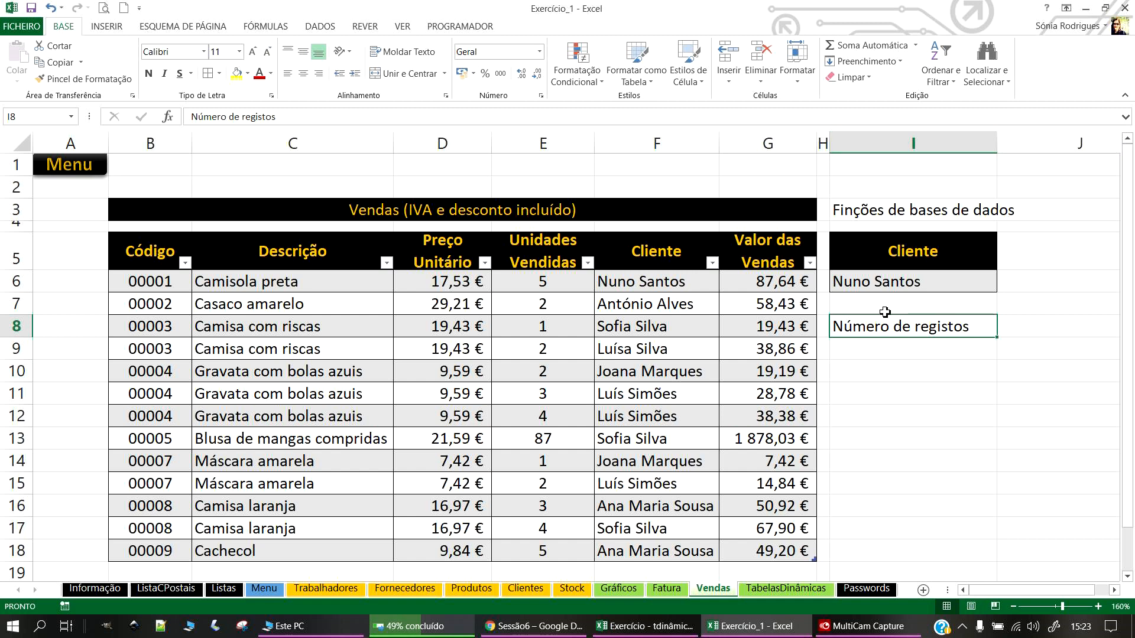
pyautogui.click(1034, 327)
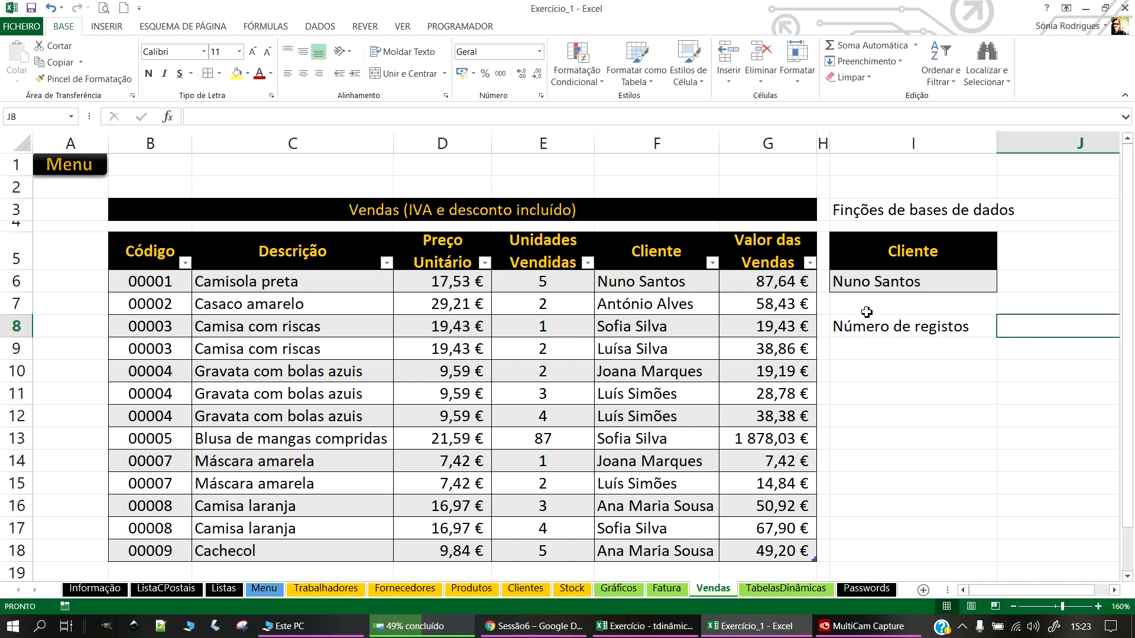
# Step: Filter the Cliente column to only the first customer, then restore all customers
pyautogui.scroll(-1, 614, 482)
pyautogui.scroll(1, 638, 348)
pyautogui.click(713, 261)
pyautogui.click(563, 407)
pyautogui.click(562, 477)
pyautogui.click(630, 519)
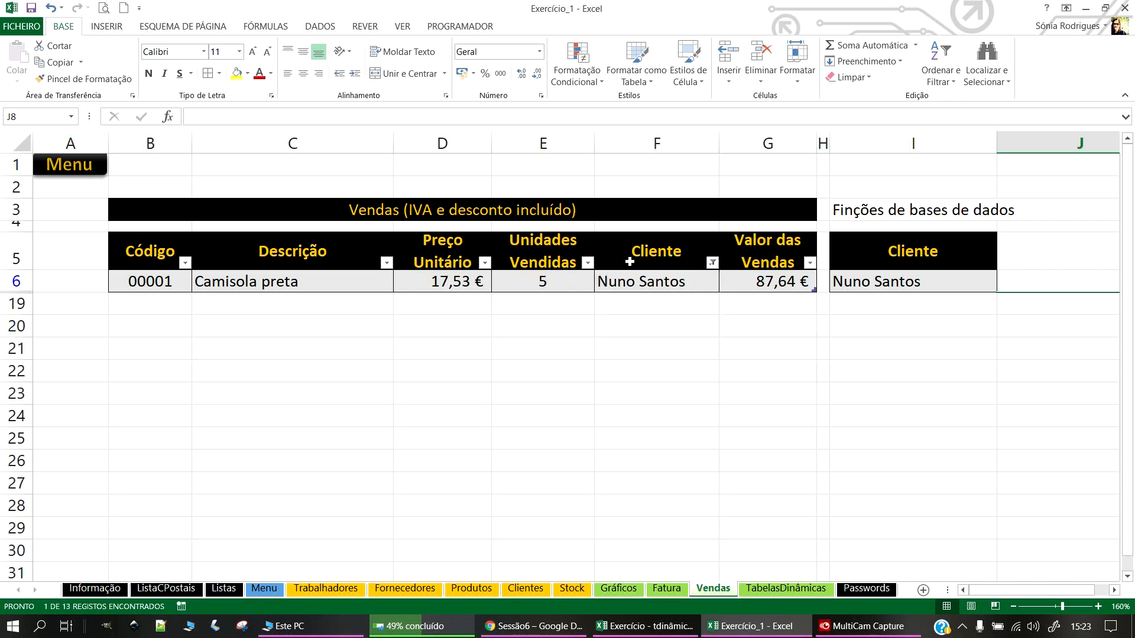
pyautogui.click(713, 262)
pyautogui.click(563, 407)
pyautogui.click(628, 519)
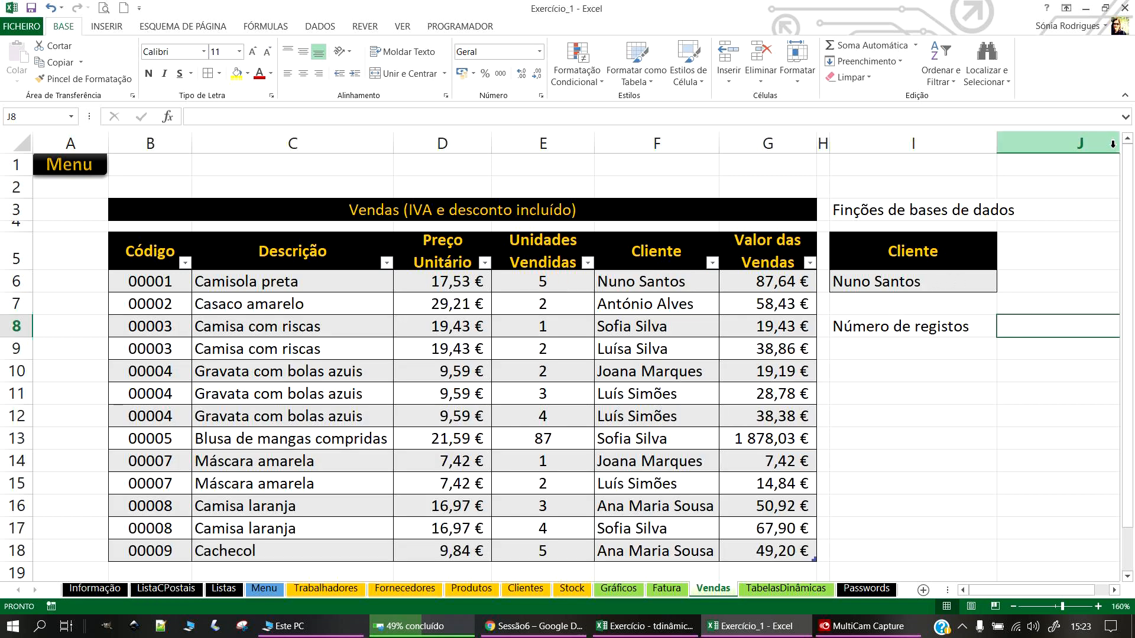
# Step: Narrow column I slightly and begin a =BD formula in J8
pyautogui.click(1114, 590)
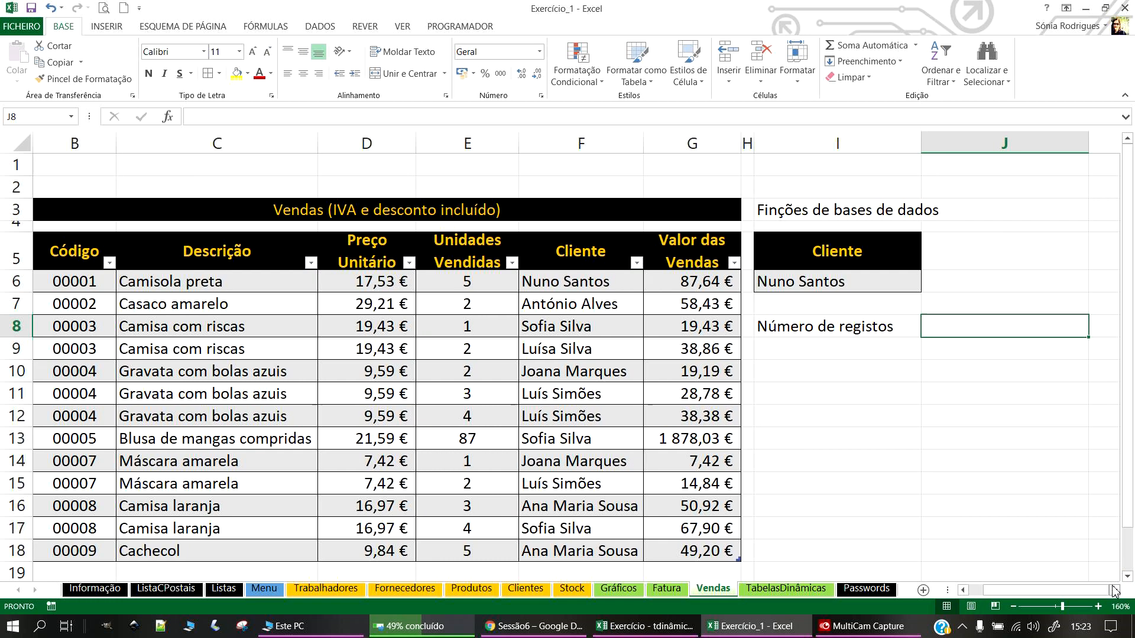
pyautogui.moveTo(920, 143); pyautogui.dragTo(899, 143)
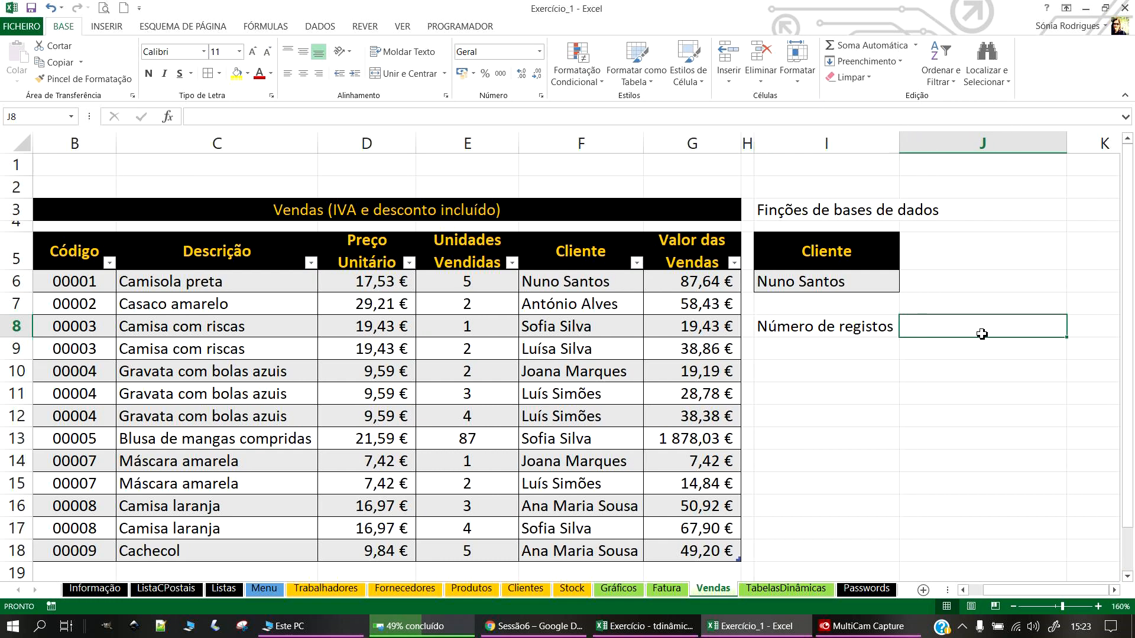
pyautogui.write('=')
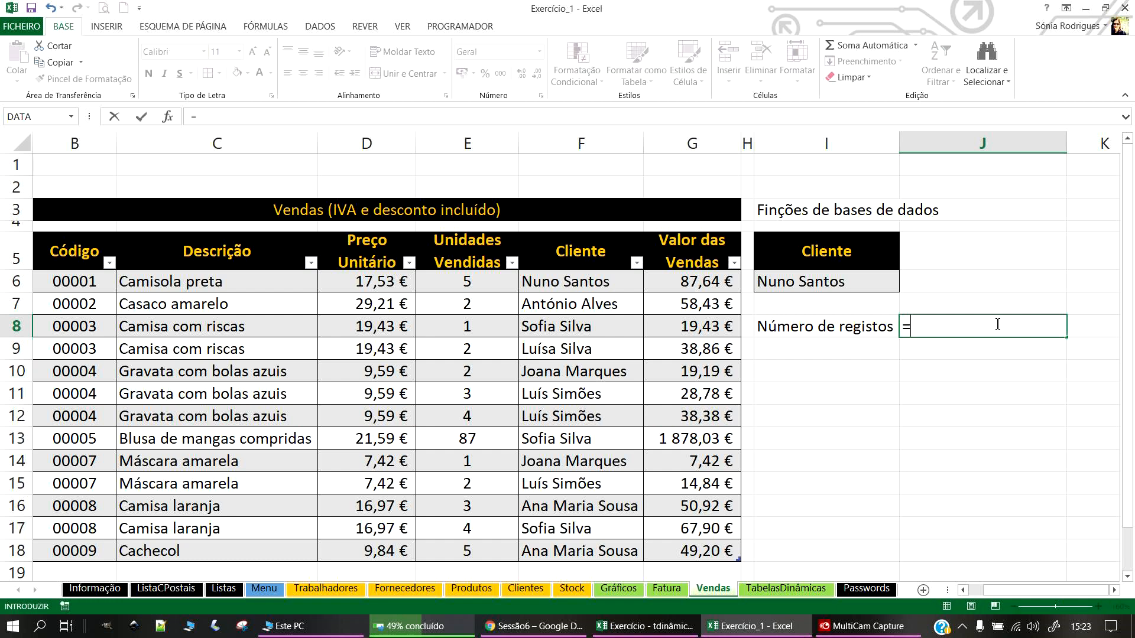
pyautogui.write('BD')
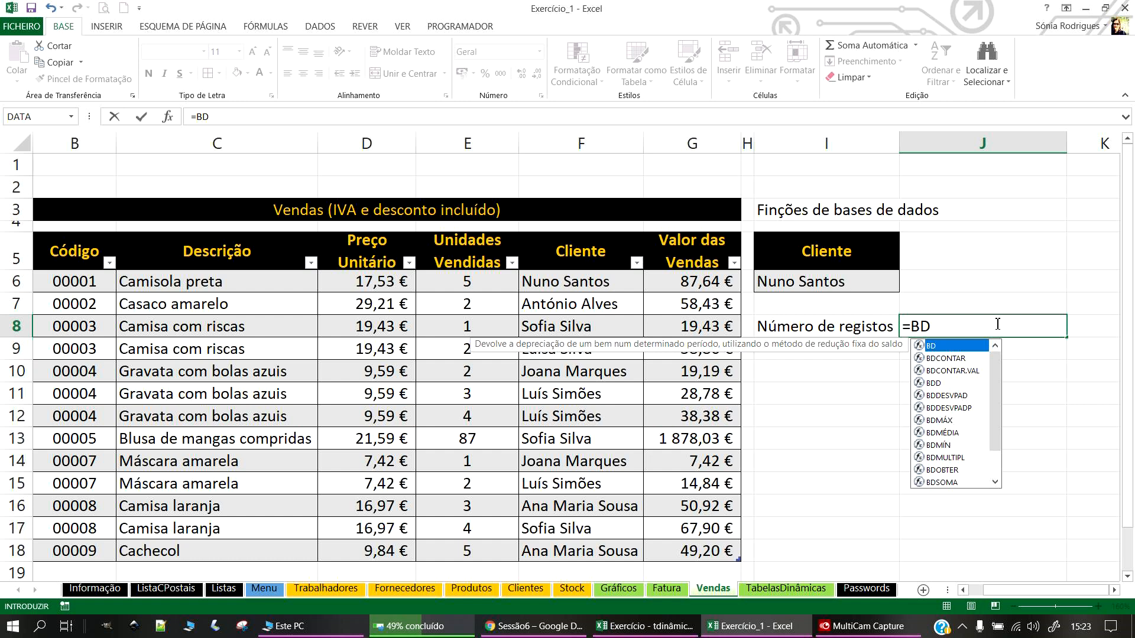
# Step: Insert BDCONTAR.VAL in J8 with the Vendas table Tabela7 as the database
pyautogui.click(952, 371)
pyautogui.doubleClick(953, 370)
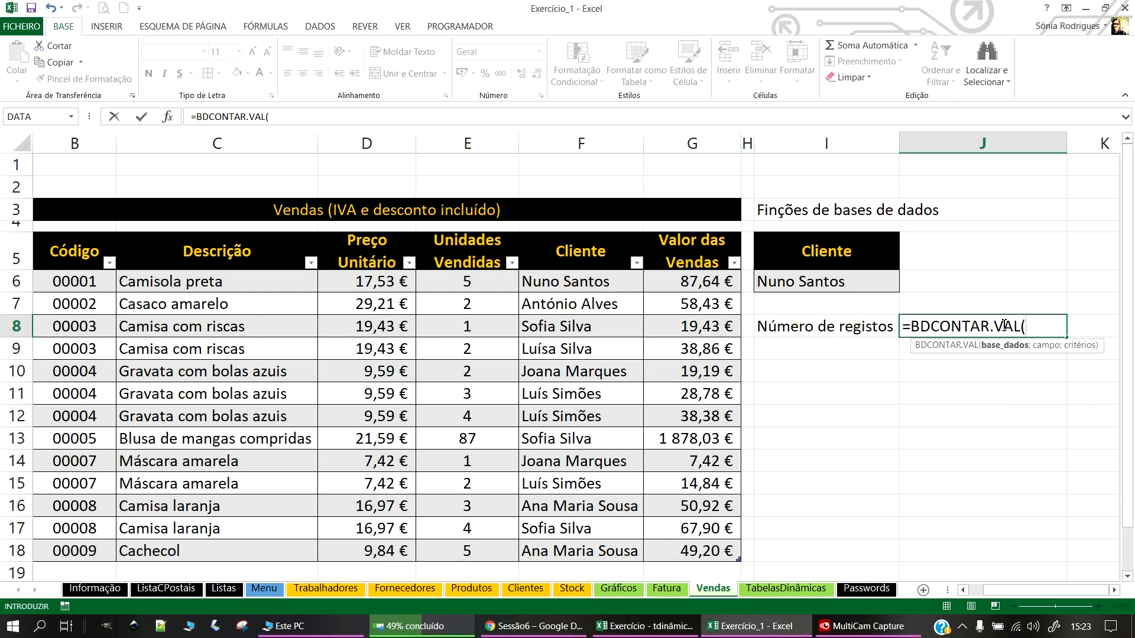
pyautogui.click(1113, 590)
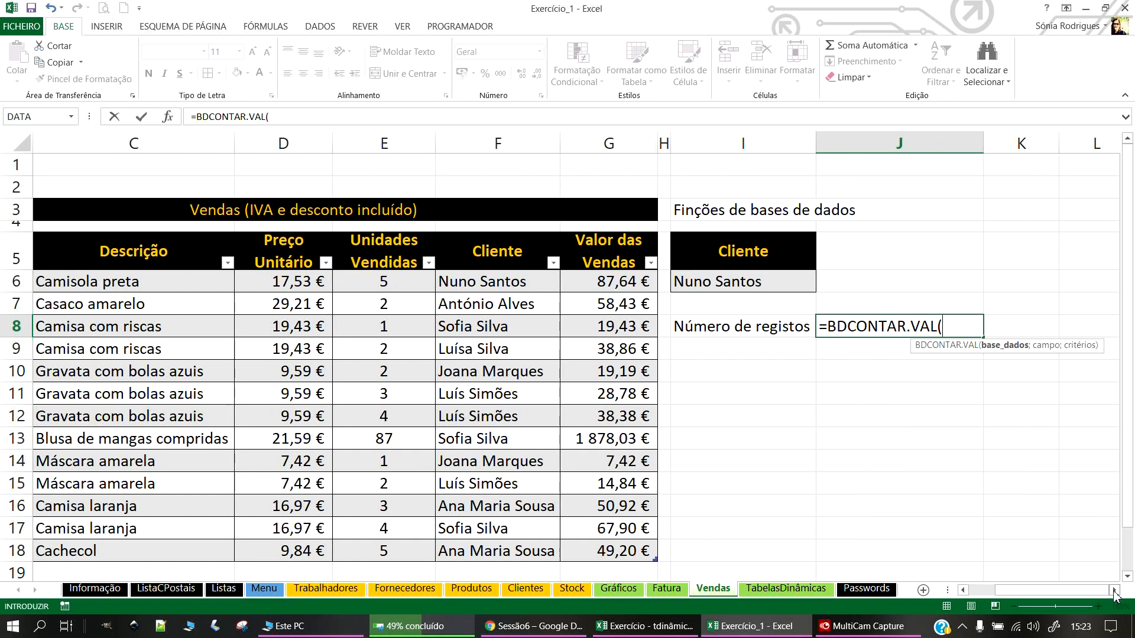
pyautogui.click(958, 328)
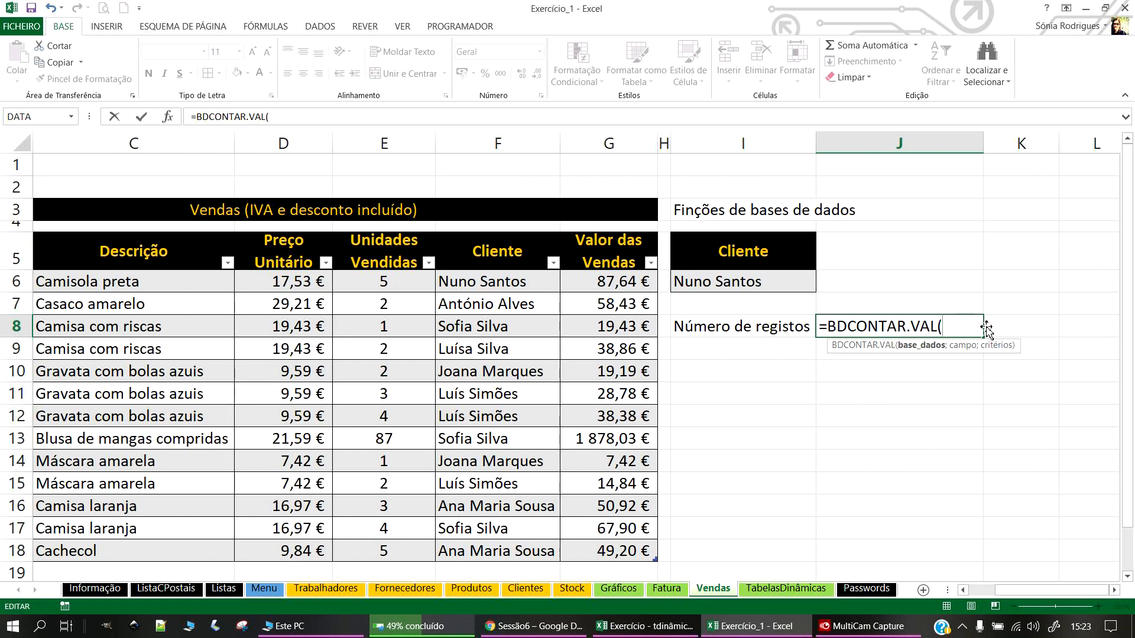
pyautogui.moveTo(586, 292); pyautogui.dragTo(162, 345)
pyautogui.scroll(3, 680, 325)
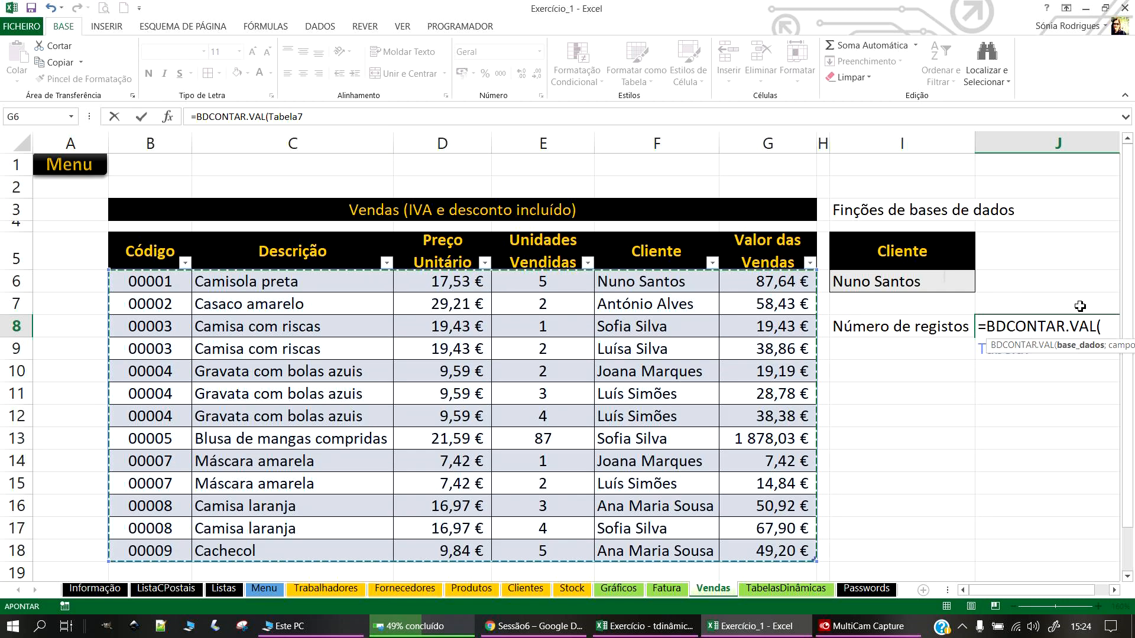
pyautogui.click(1109, 590)
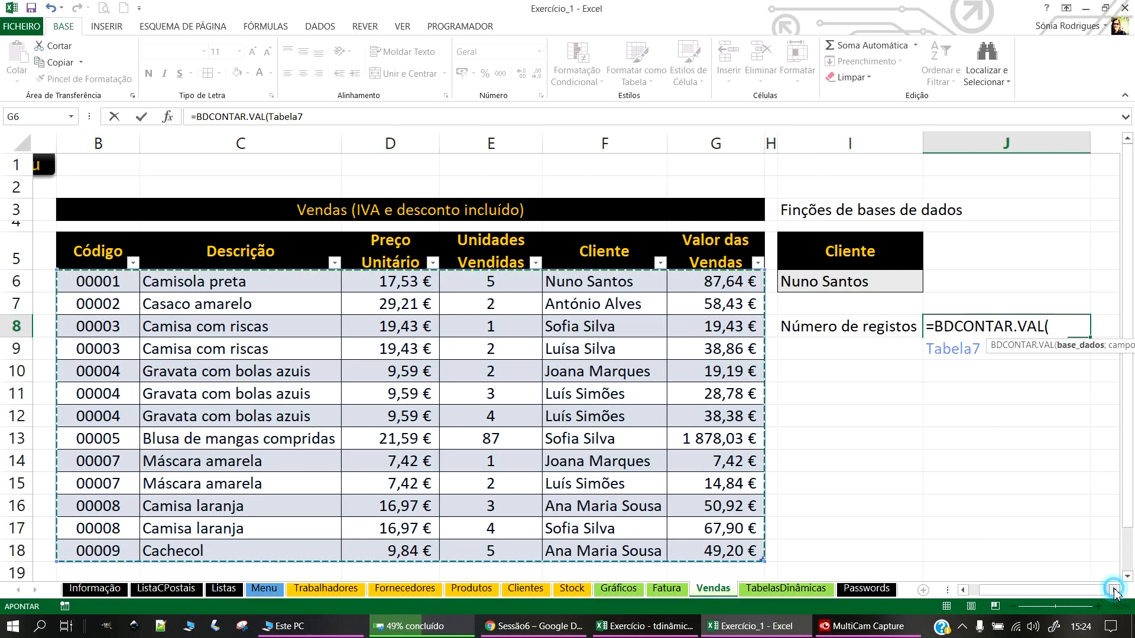
pyautogui.click(1108, 590)
pyautogui.click(805, 324)
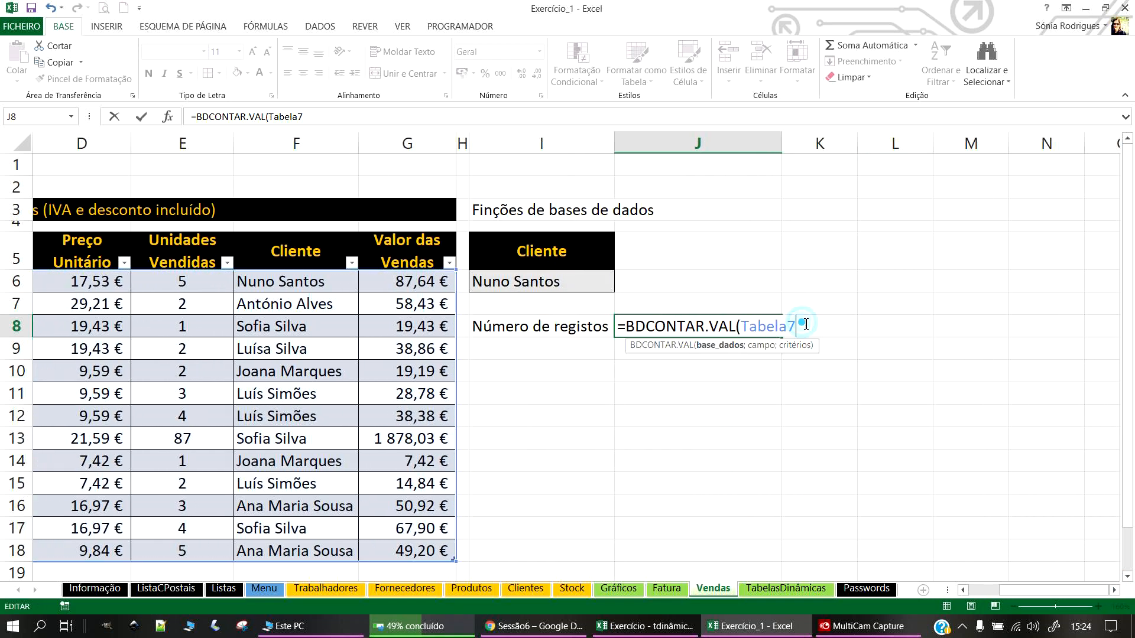
# Step: Finish it as =BDCONTAR.VAL(Tabela7;3;I5:I6), which currently returns 0
pyautogui.write(';')
pyautogui.write(';')
pyautogui.moveTo(566, 255); pyautogui.dragTo(532, 293)
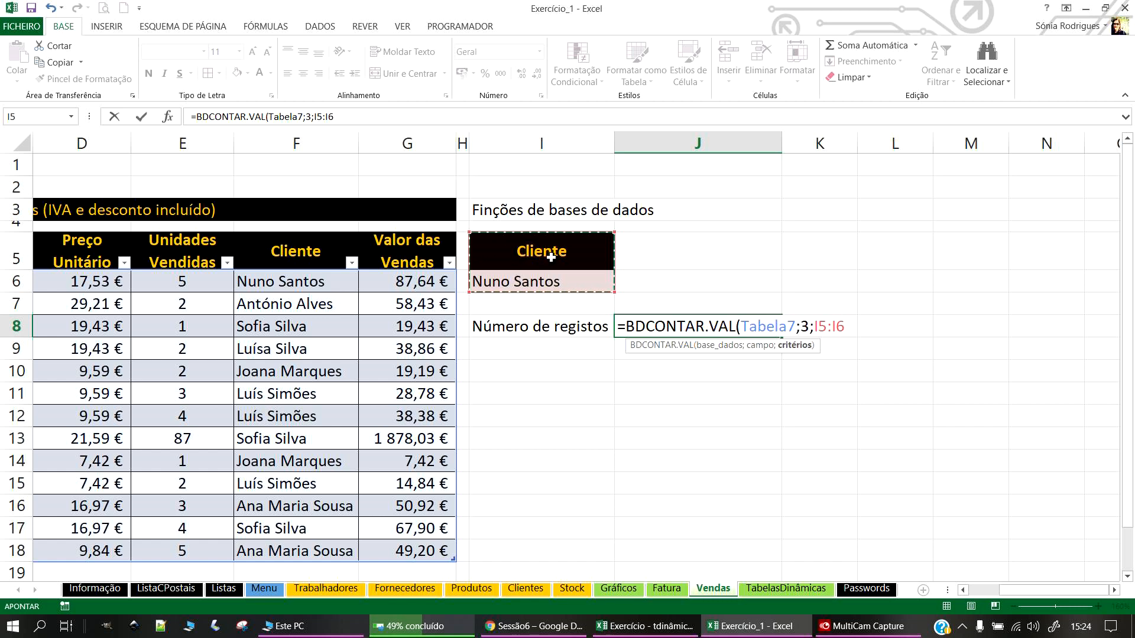
pyautogui.press('Return')
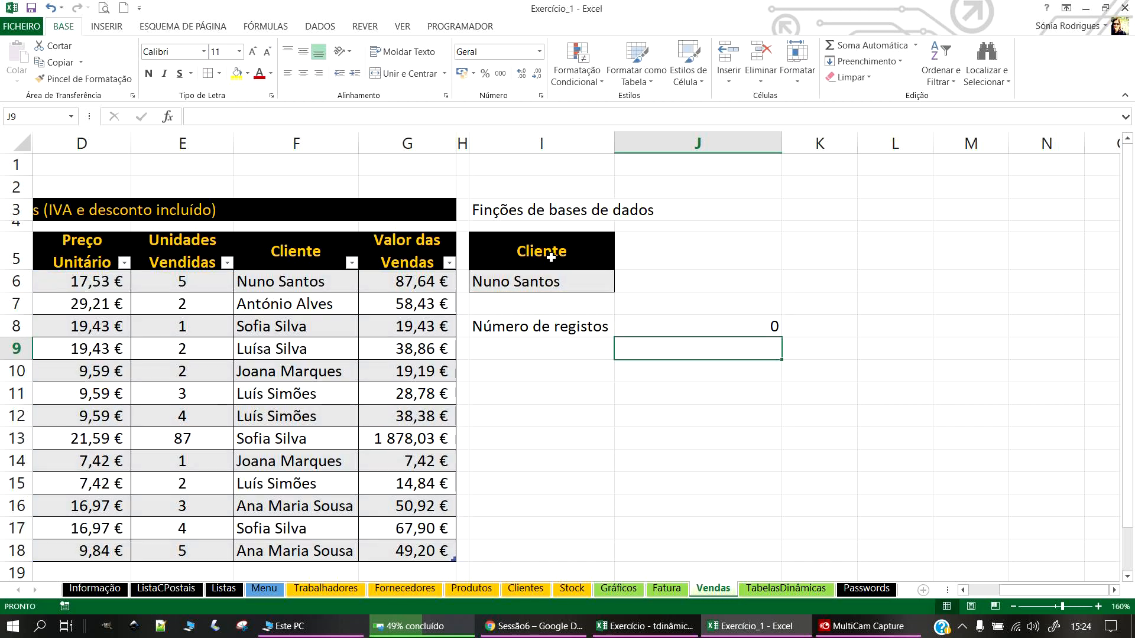
pyautogui.press('Up')
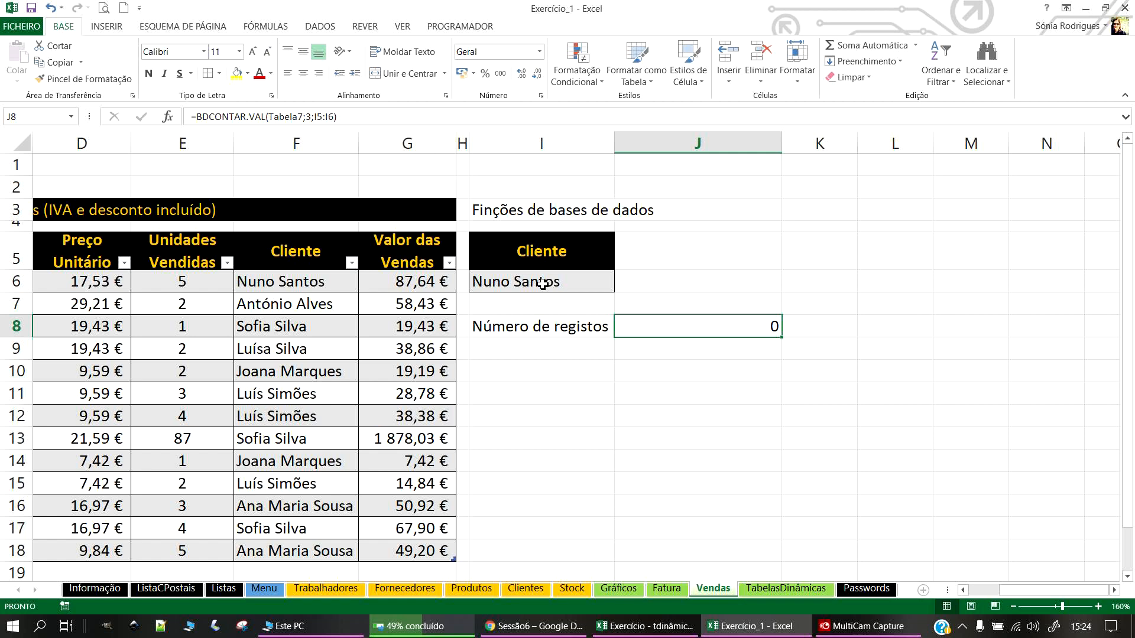
pyautogui.moveTo(1028, 590)
pyautogui.mouseDown()
pyautogui.moveTo(999, 596)
pyautogui.moveTo(1027, 596)
pyautogui.mouseUp()
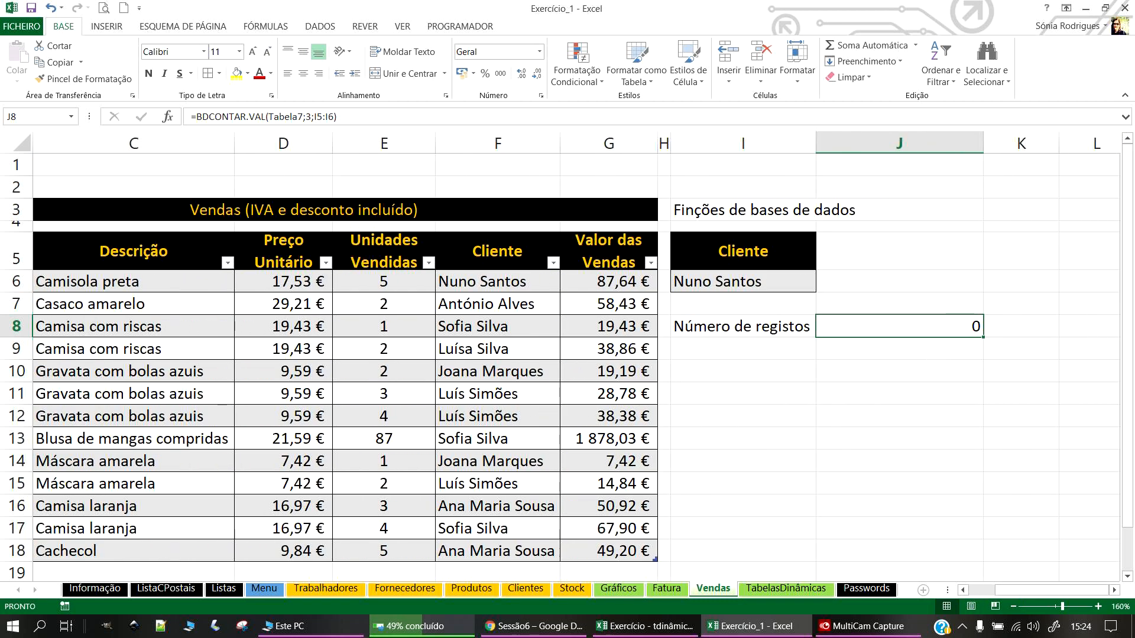
# Step: Replace Tabela7 in J8's formula with Tabela7[#Todos] by selecting the whole table
pyautogui.doubleClick(902, 326)
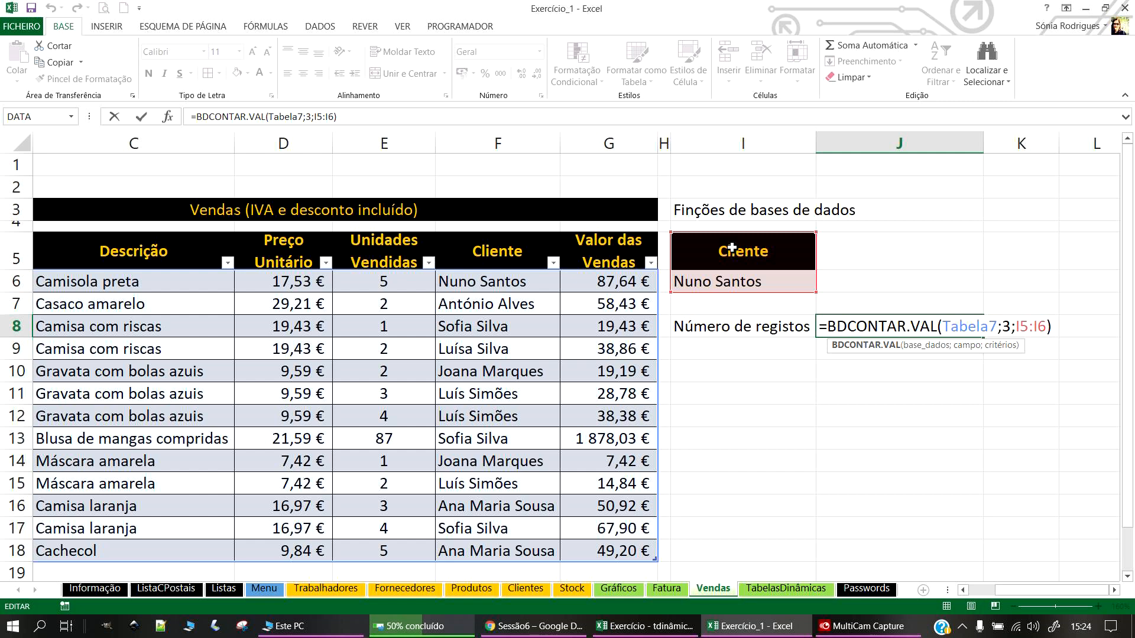
pyautogui.press('Return')
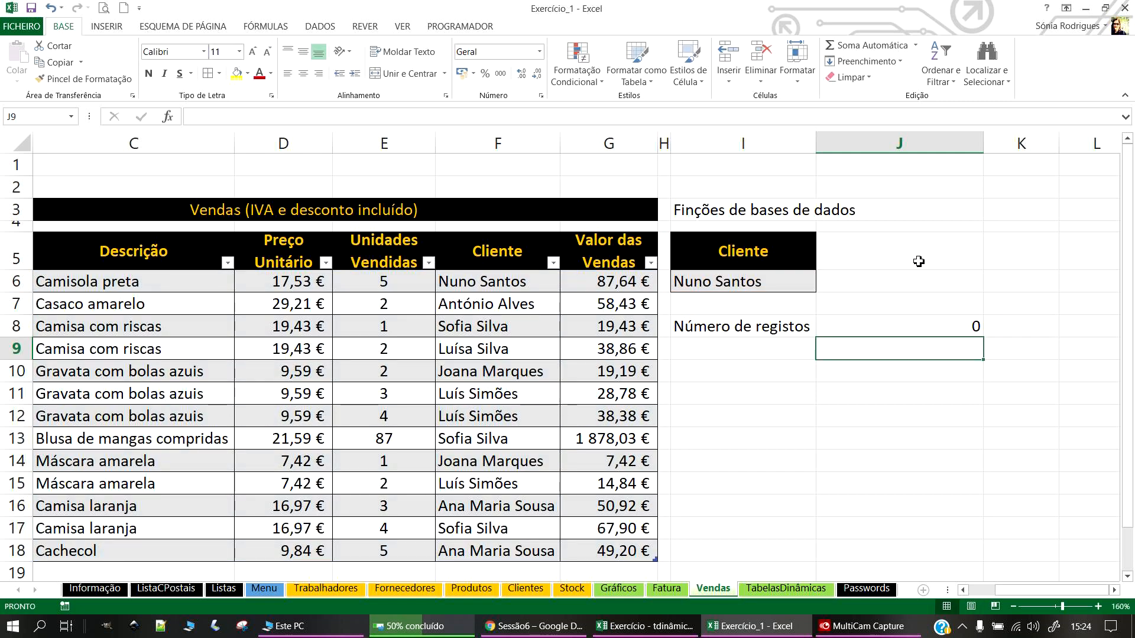
pyautogui.click(861, 626)
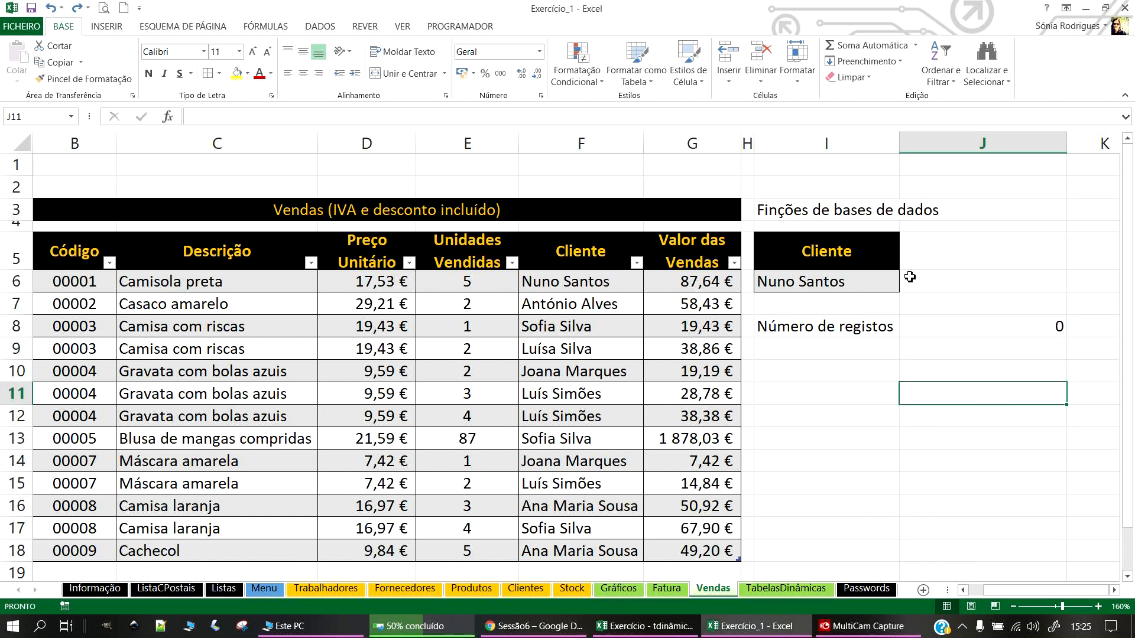
pyautogui.click(1022, 325)
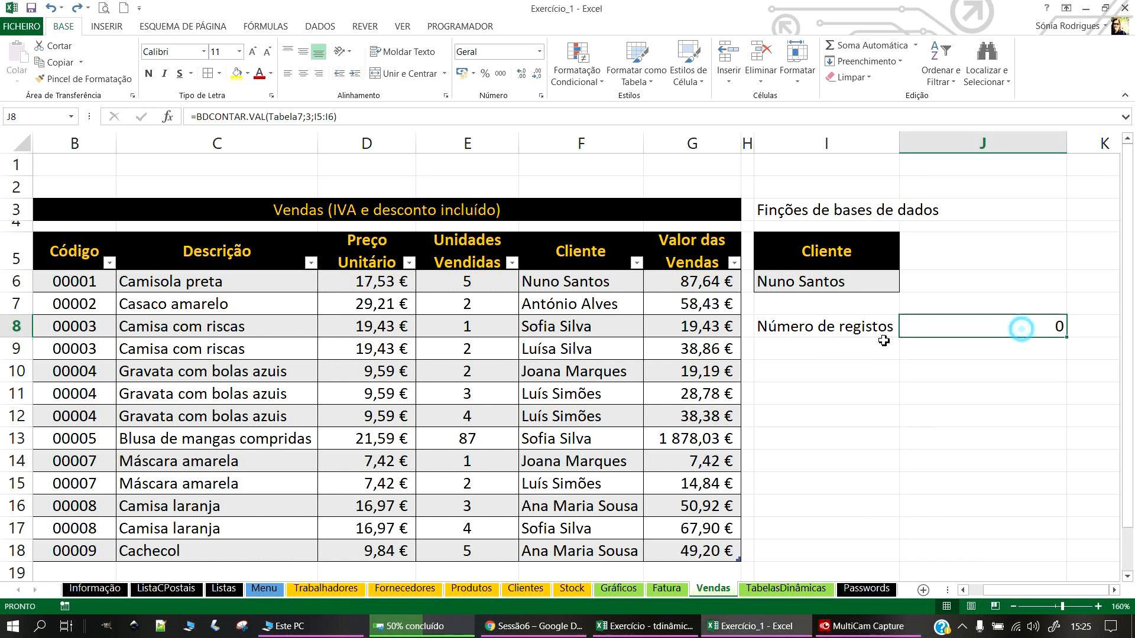
pyautogui.doubleClick(946, 330)
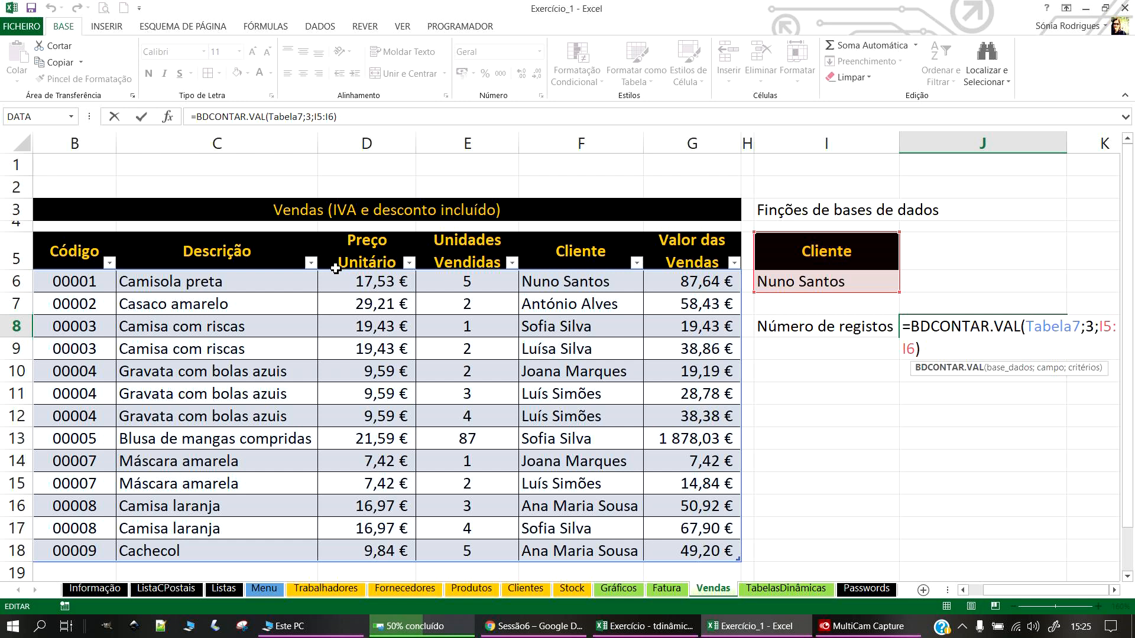
pyautogui.click(975, 590)
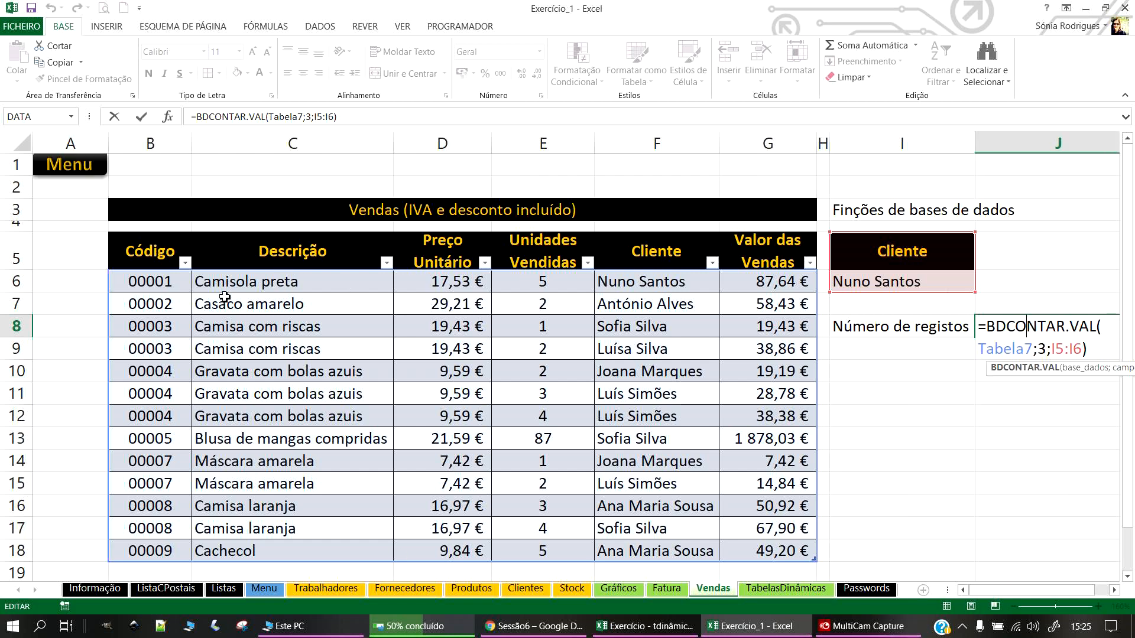
pyautogui.doubleClick(1033, 349)
pyautogui.press('BackSpace')
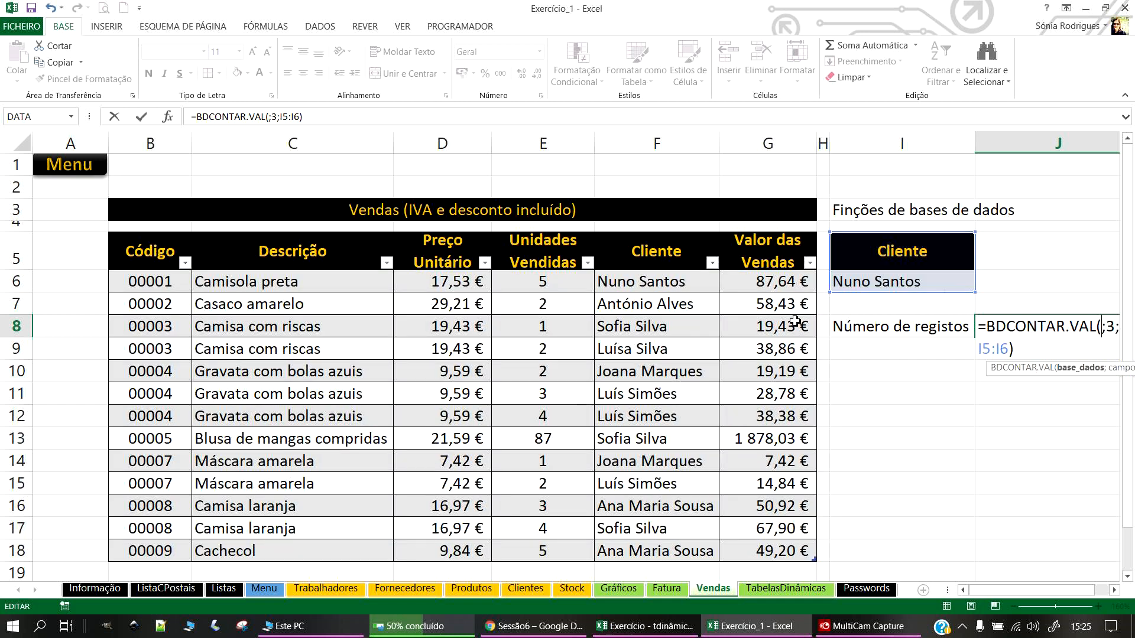
pyautogui.moveTo(158, 266); pyautogui.dragTo(800, 559)
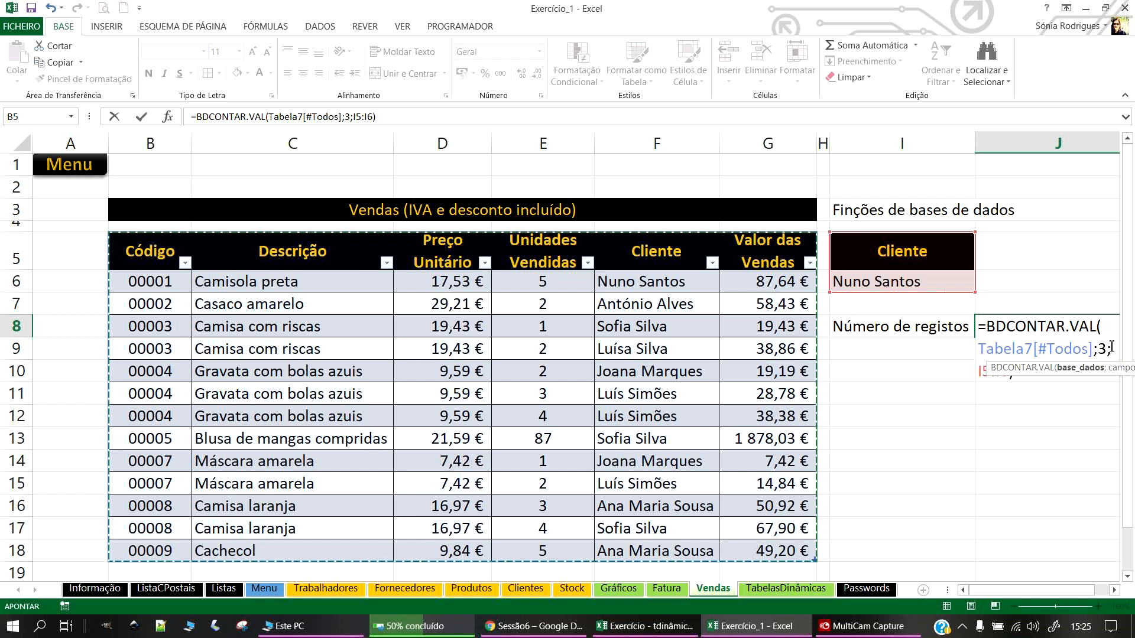
pyautogui.press('Return')
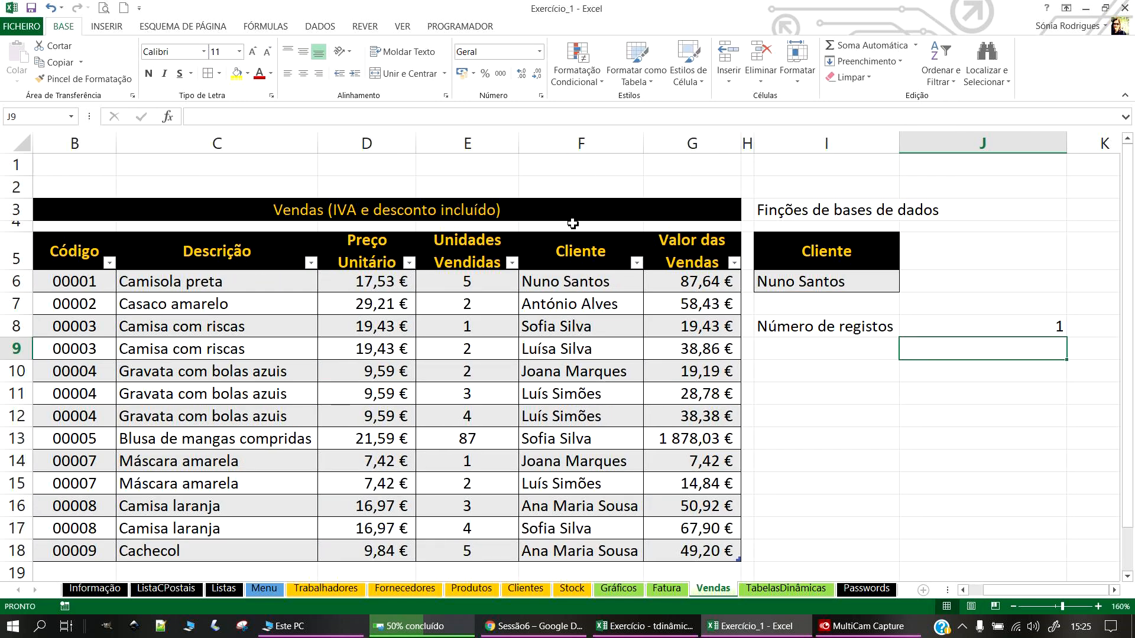
# Step: Verify the criteria range I5:I6 and reconfirm the formula, which now returns 1
pyautogui.click(830, 253)
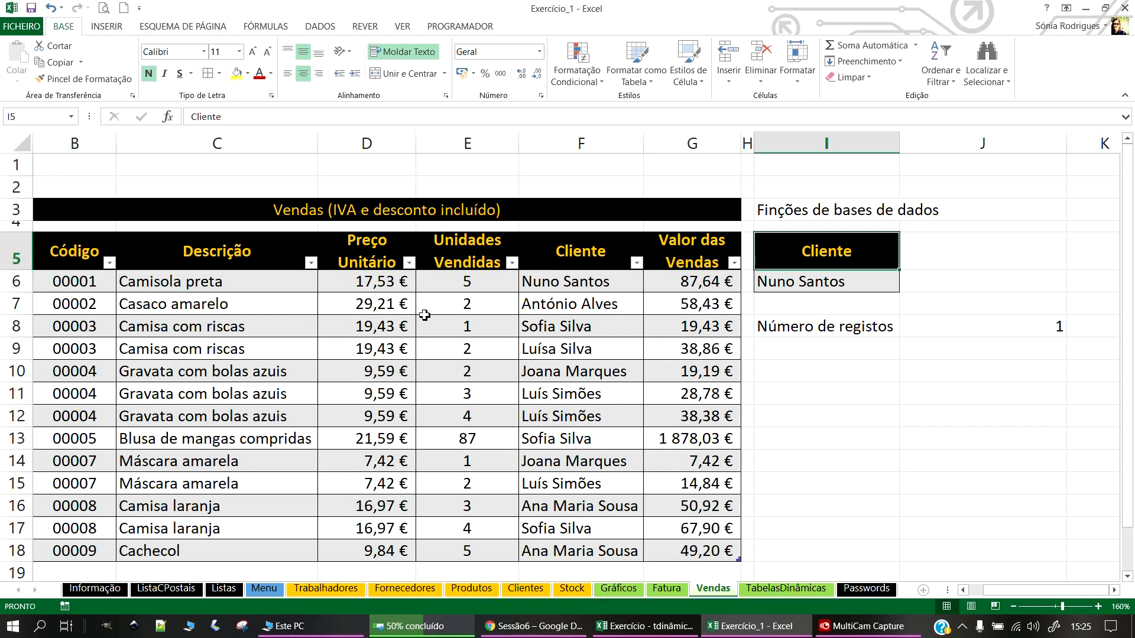
pyautogui.click(887, 290)
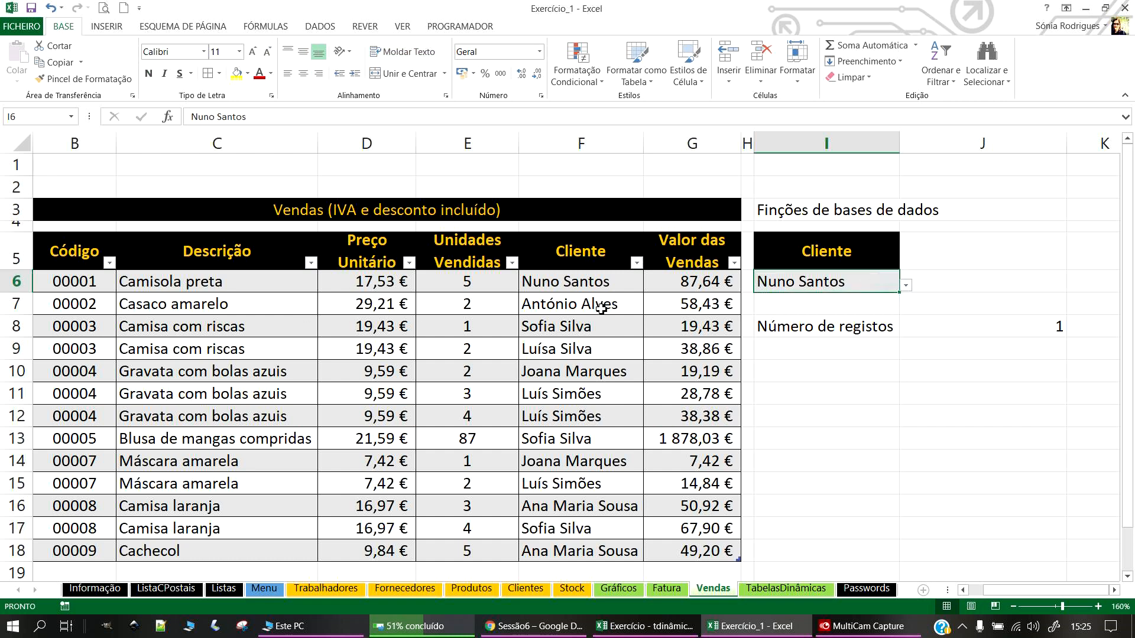
pyautogui.moveTo(579, 253); pyautogui.dragTo(579, 282)
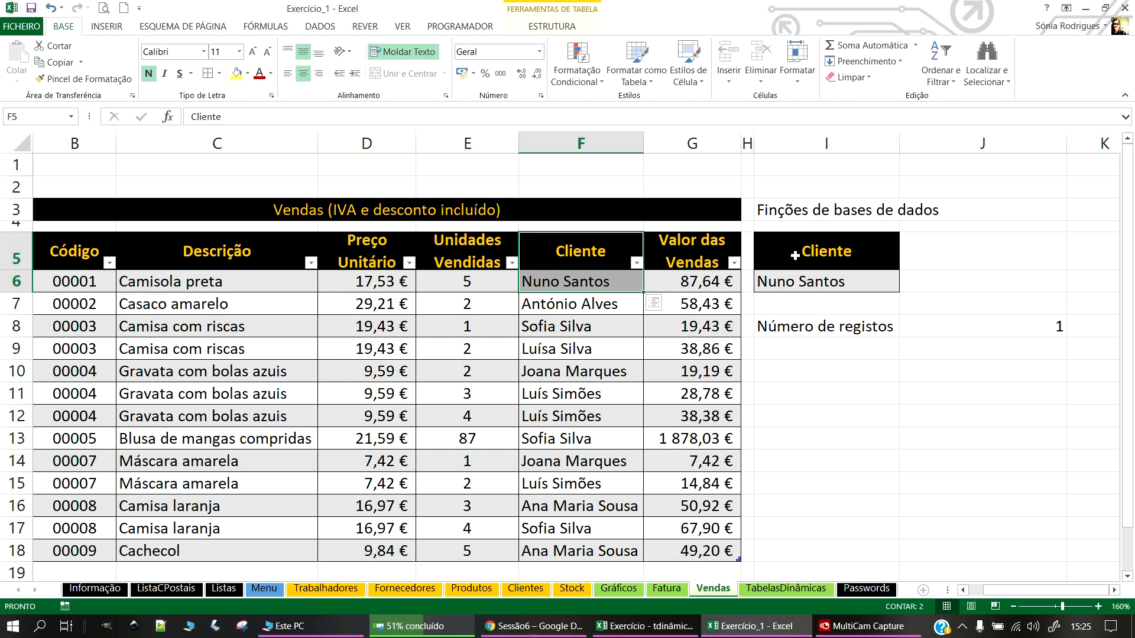
pyautogui.moveTo(795, 253); pyautogui.dragTo(801, 282)
pyautogui.click(1013, 327)
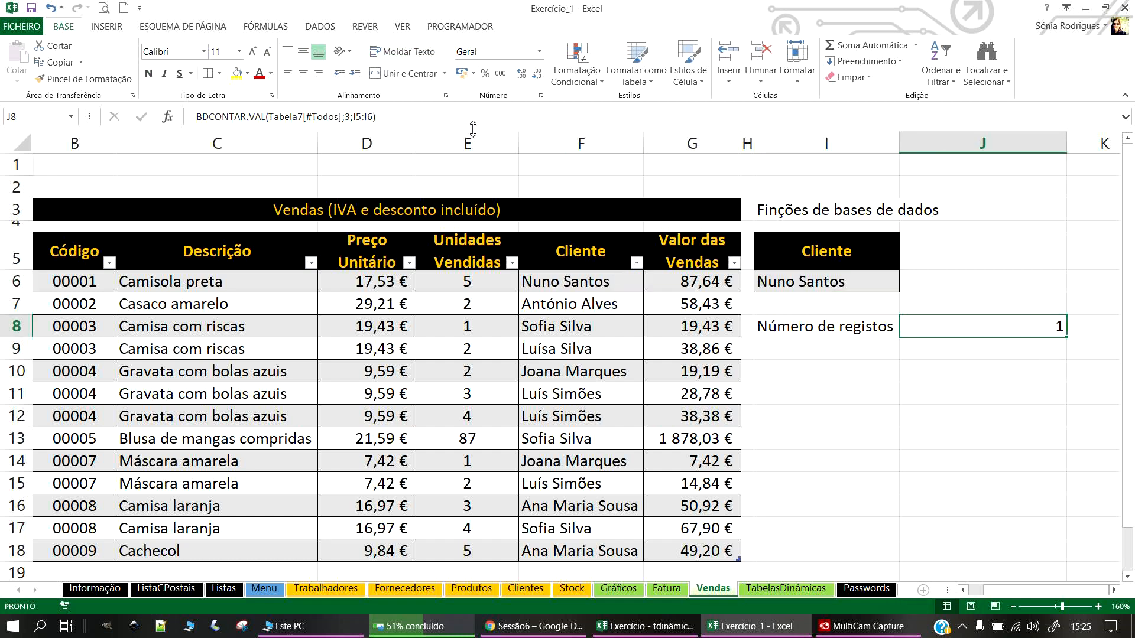
pyautogui.click(470, 119)
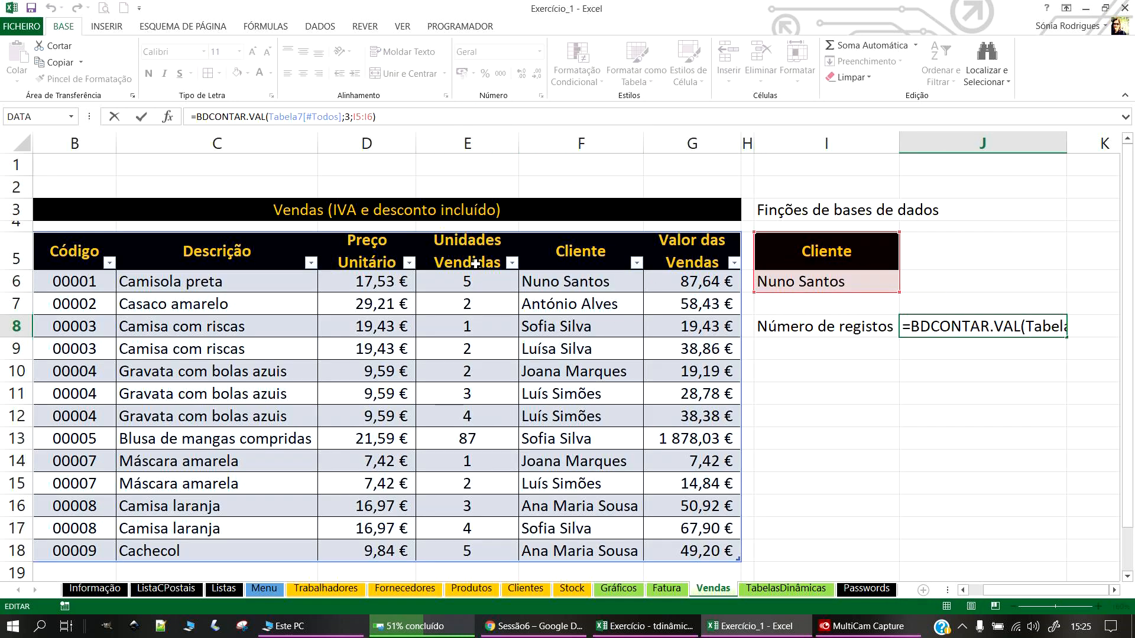
pyautogui.press('Return')
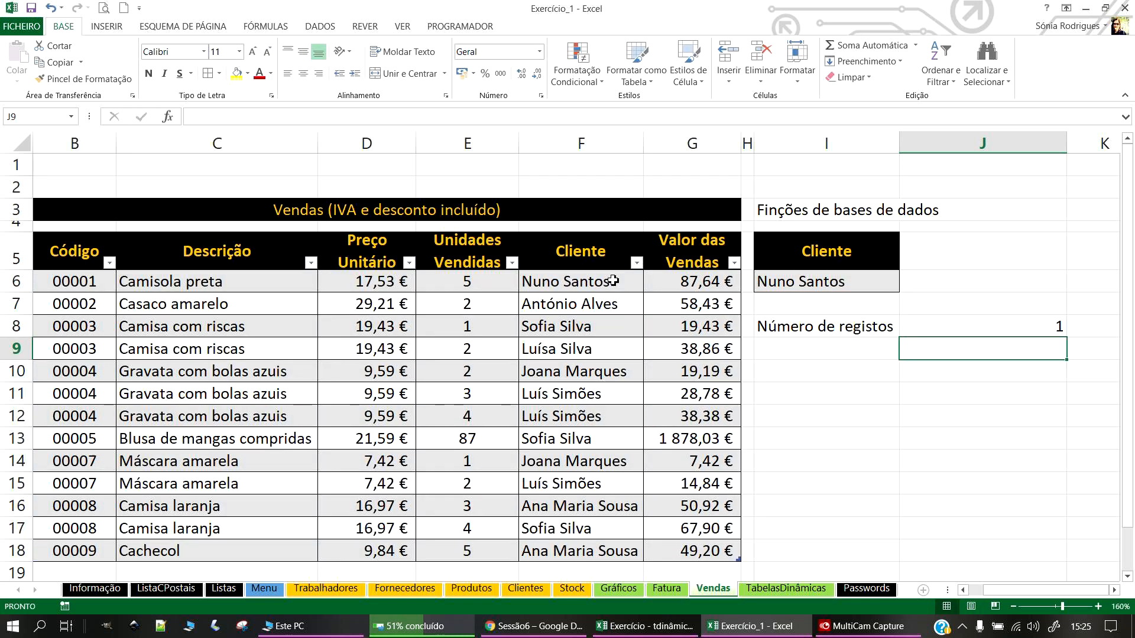
pyautogui.click(827, 285)
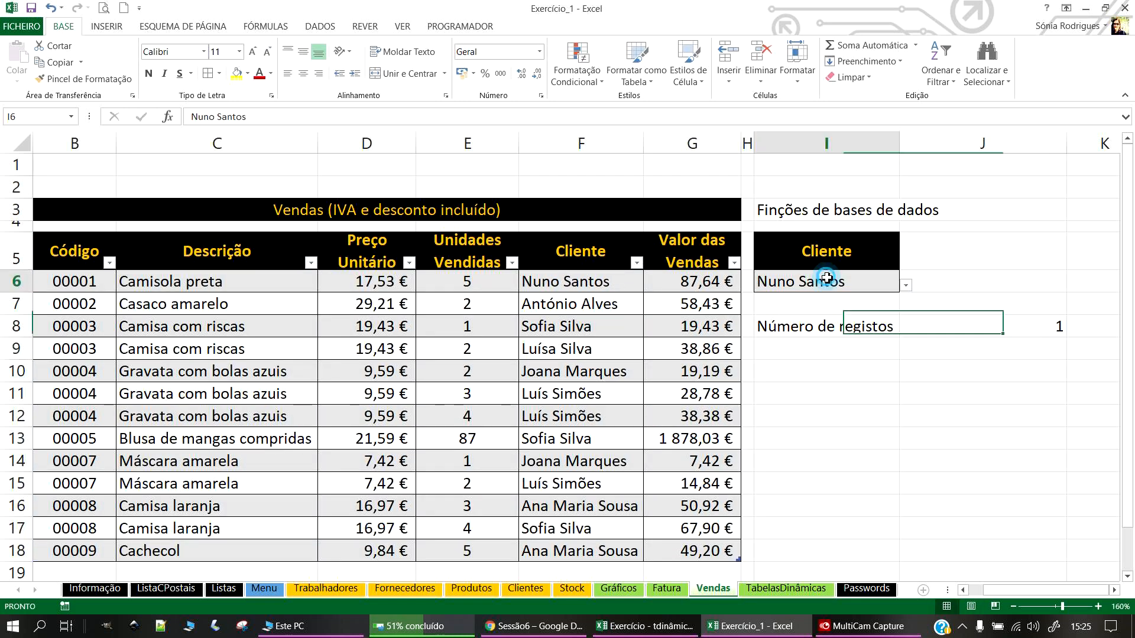
# Step: Pick a different client in I6's drop-down and compare with the table's client rows
pyautogui.click(907, 286)
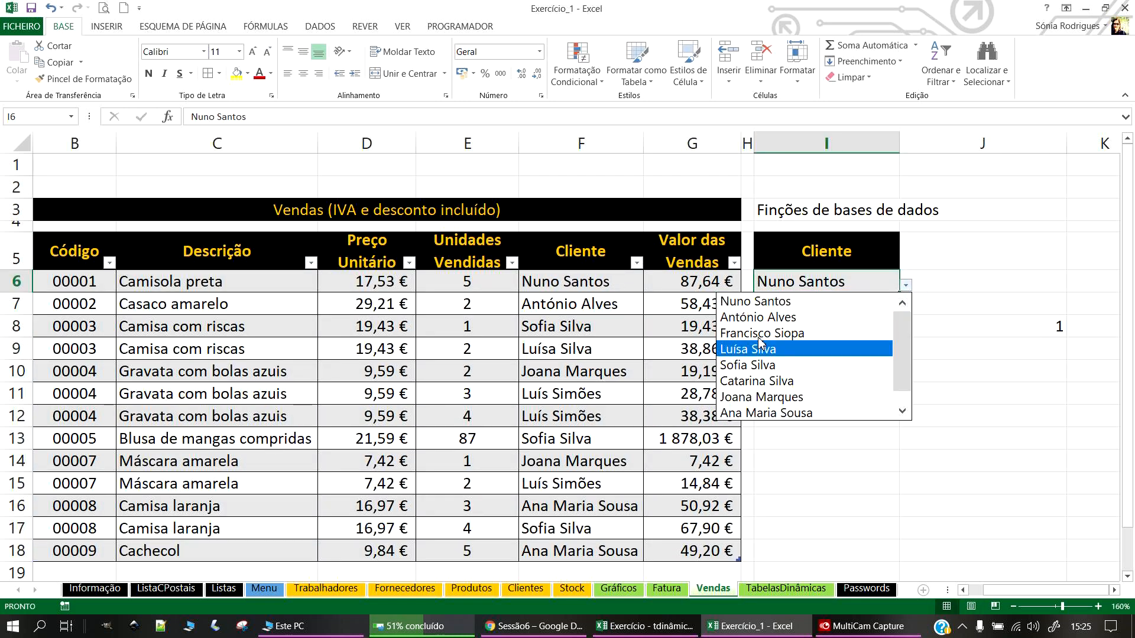
pyautogui.click(770, 316)
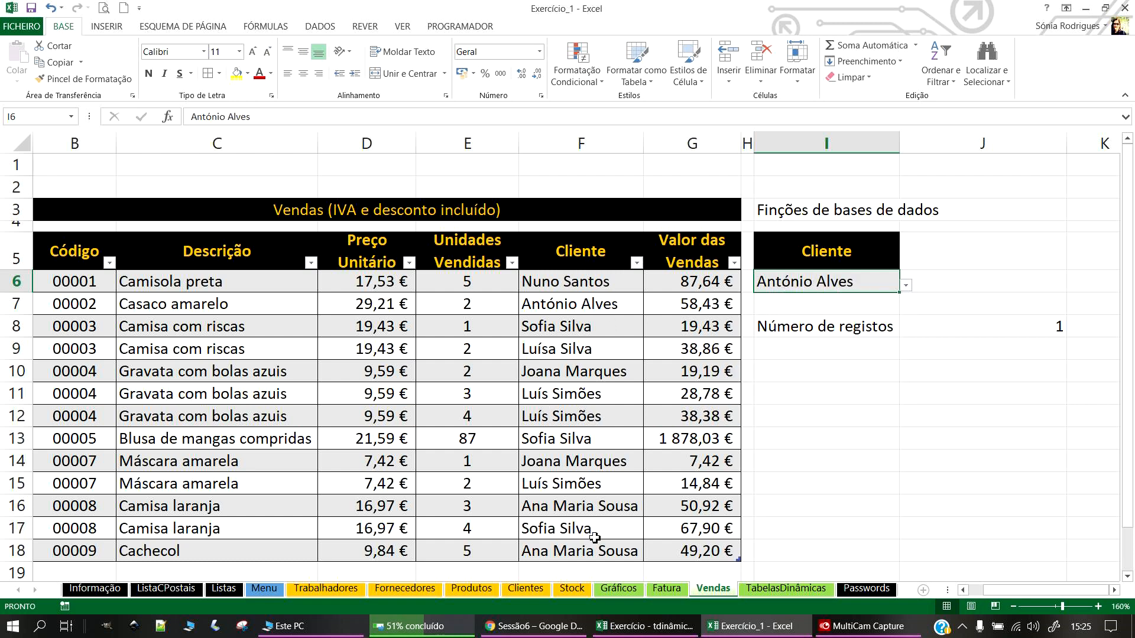
pyautogui.click(558, 507)
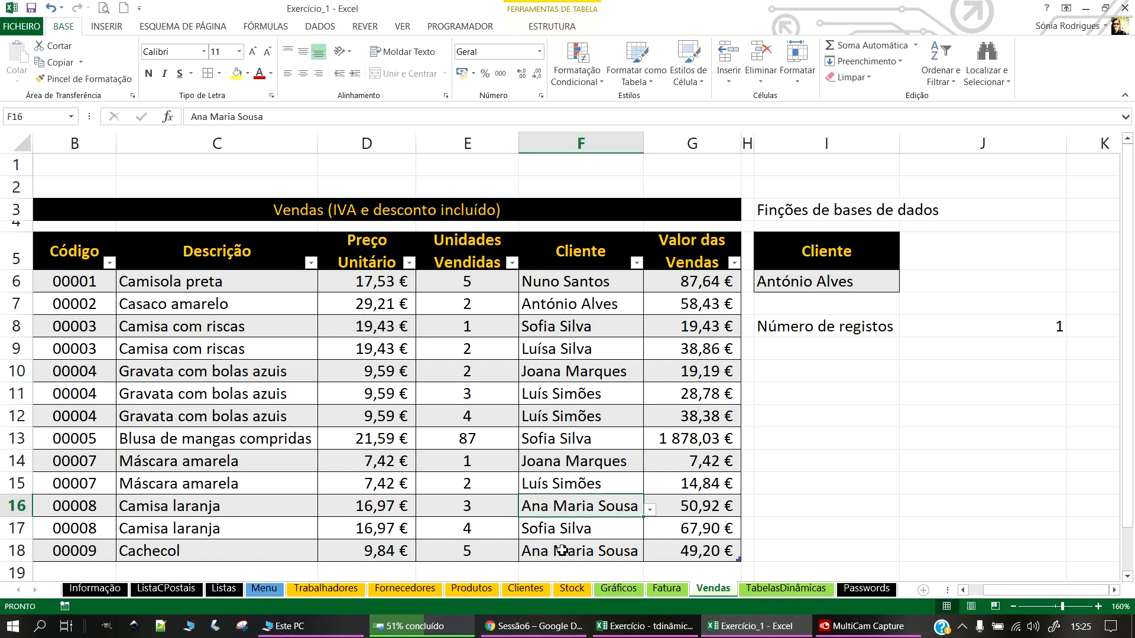
pyautogui.click(563, 551)
pyautogui.click(885, 274)
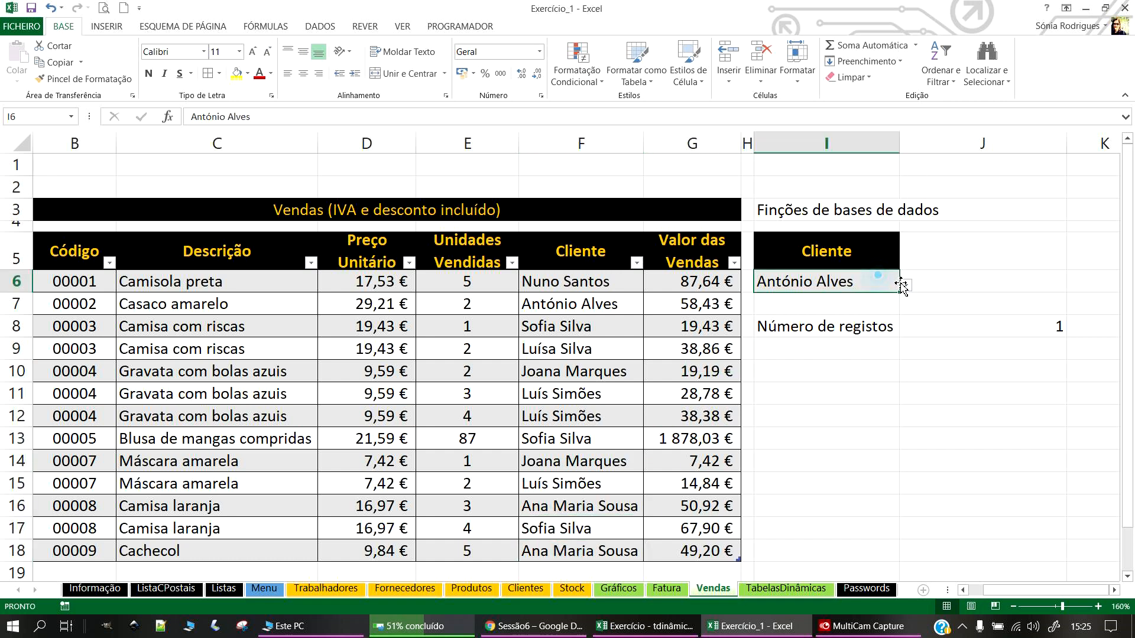
# Step: Try other clients until Número de registos shows 2, then narrow column J
pyautogui.click(905, 286)
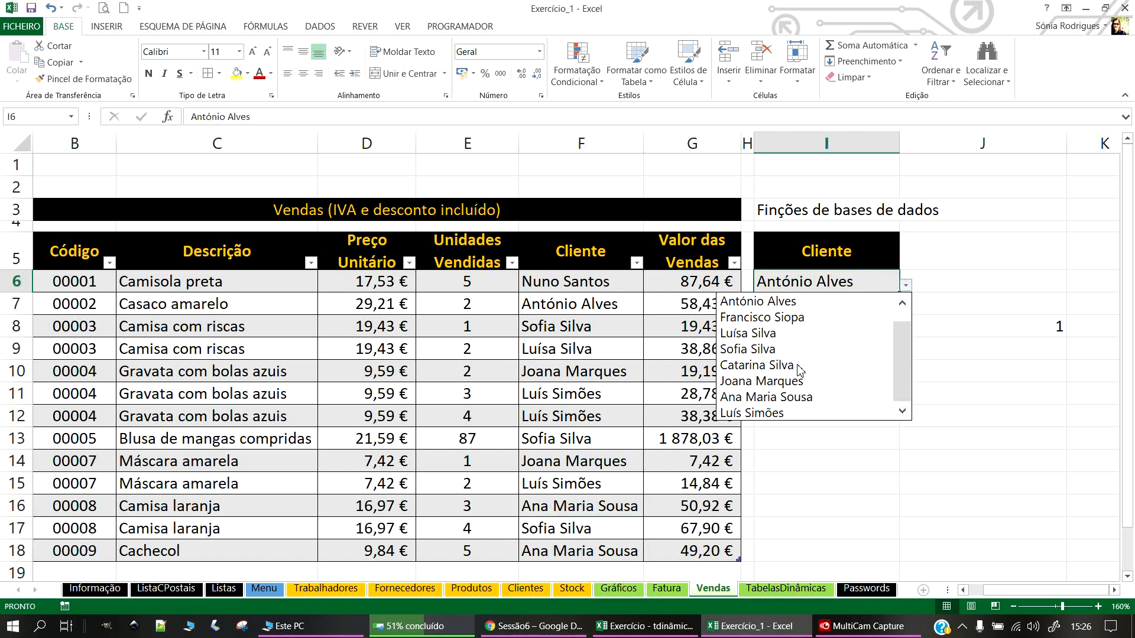
pyautogui.click(798, 413)
pyautogui.click(797, 404)
pyautogui.click(872, 283)
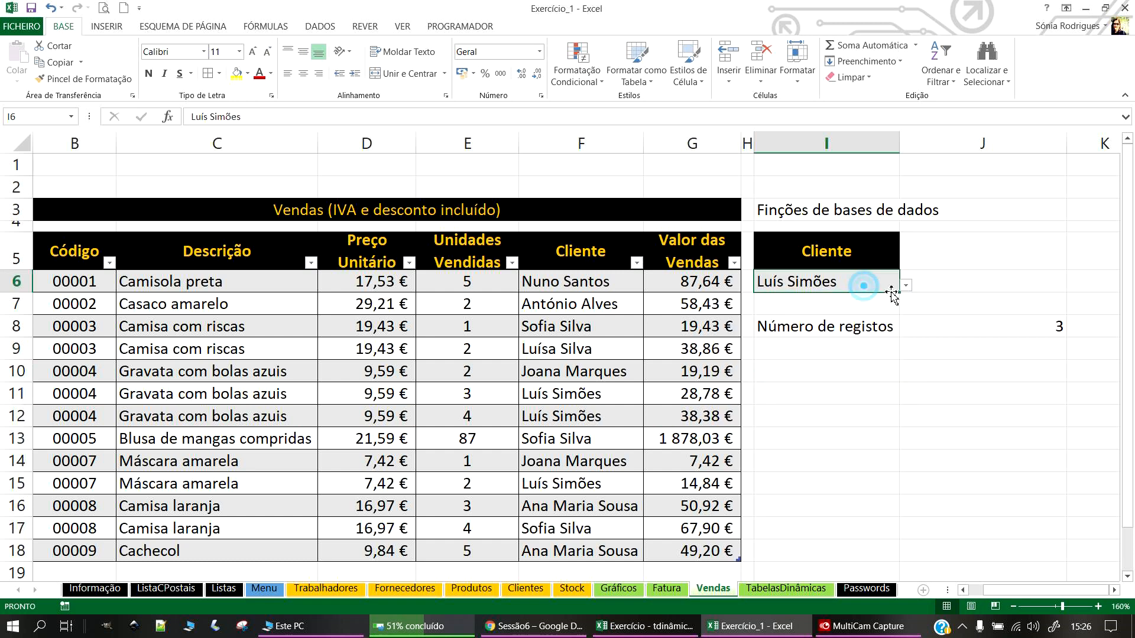
pyautogui.click(904, 286)
pyautogui.click(797, 397)
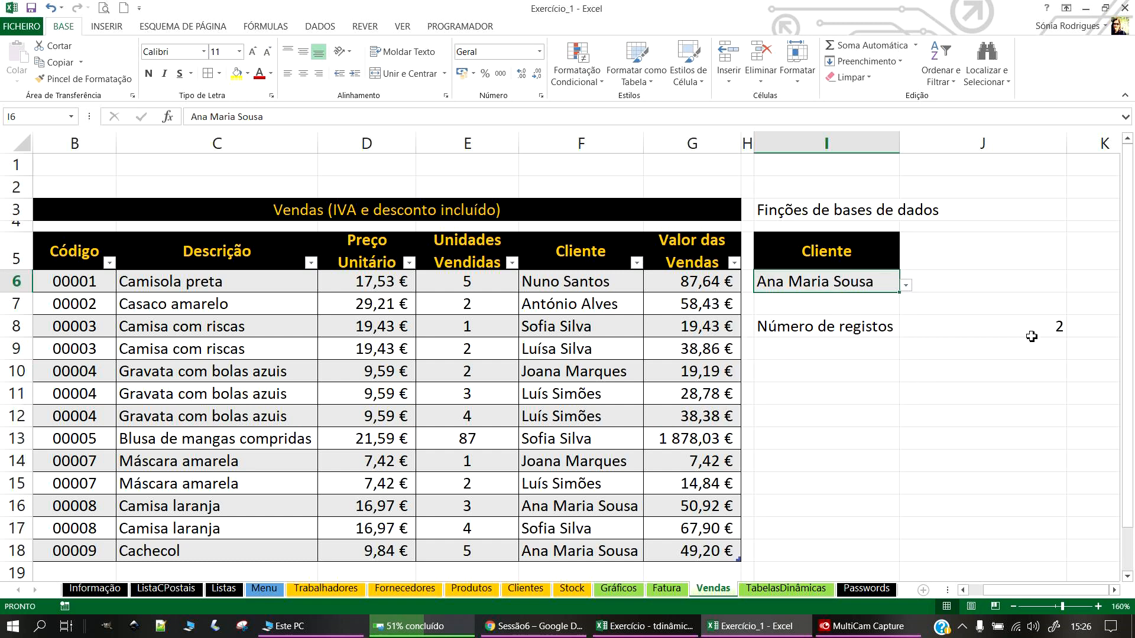
pyautogui.moveTo(1067, 143); pyautogui.dragTo(968, 157)
pyautogui.click(1006, 372)
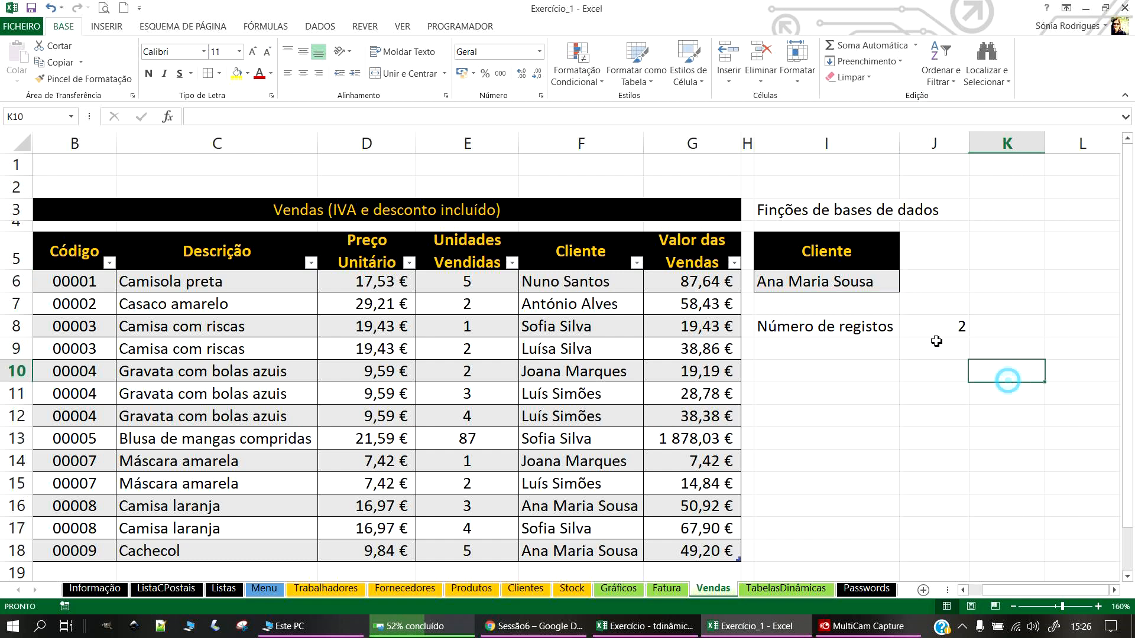
# Step: Copy the Cliente header's format onto I8, widen column I and reset row 8's height
pyautogui.click(859, 329)
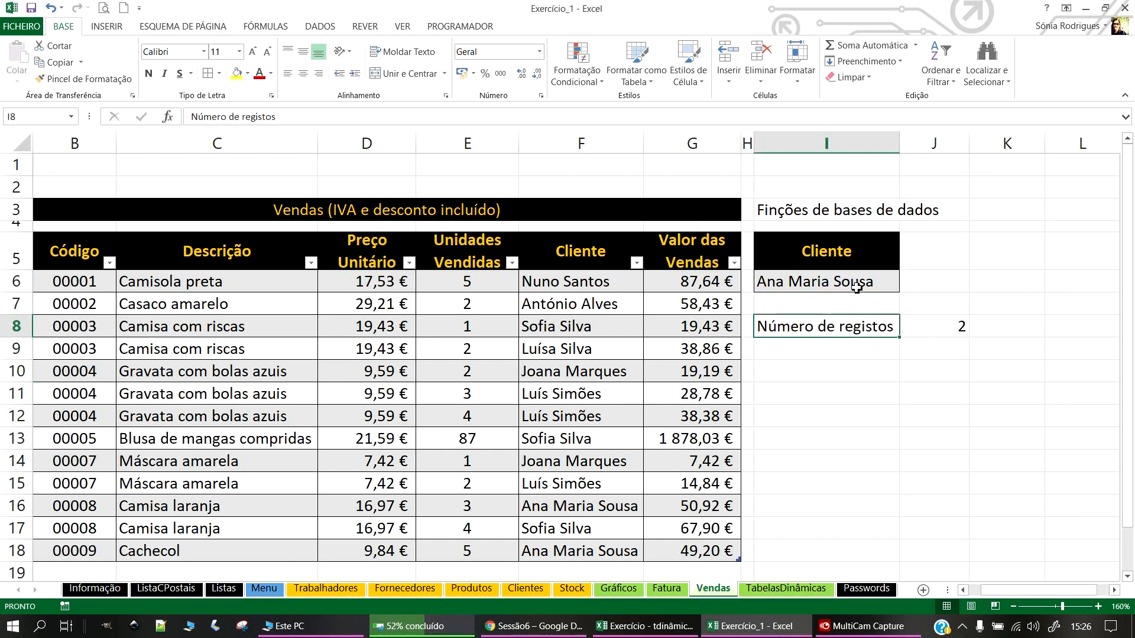
pyautogui.click(817, 248)
pyautogui.click(77, 79)
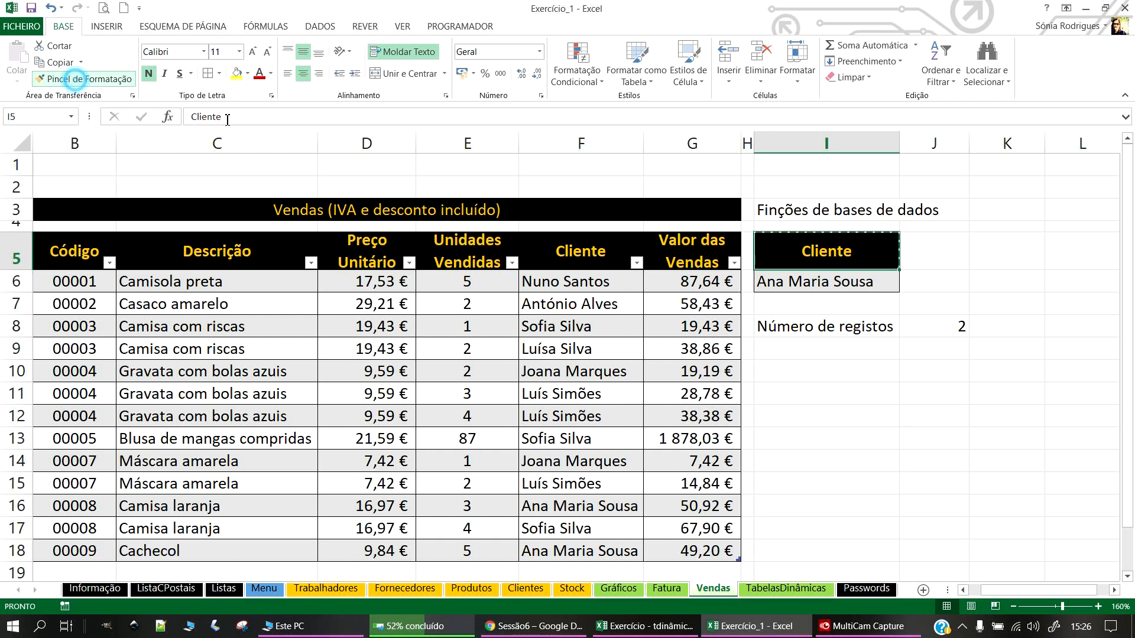
pyautogui.click(818, 330)
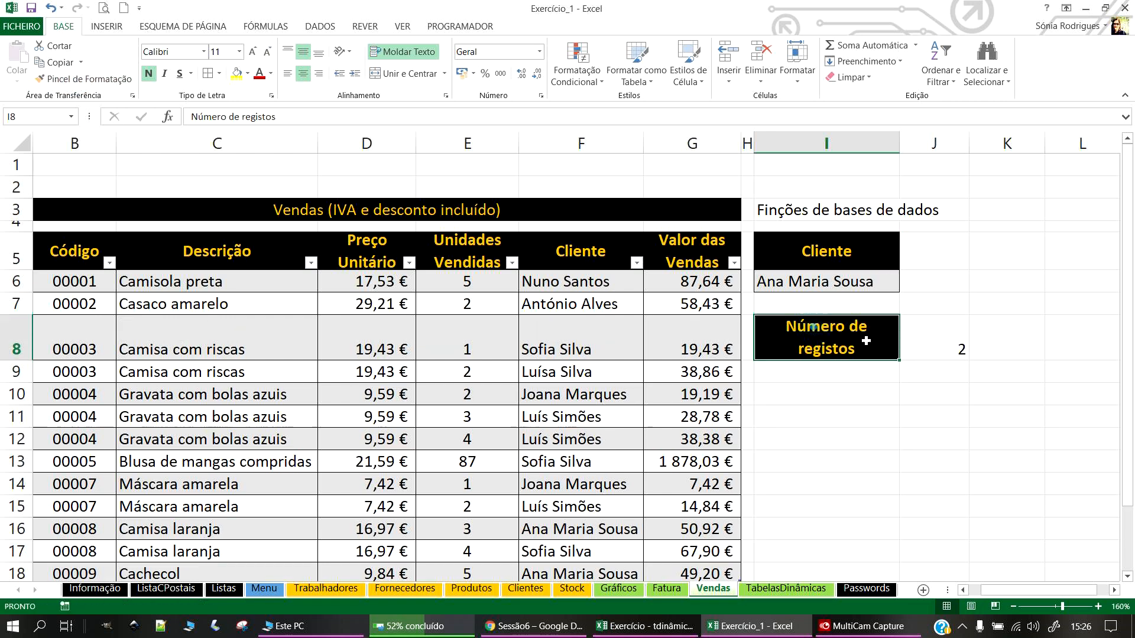
pyautogui.moveTo(899, 144); pyautogui.dragTo(930, 143)
pyautogui.doubleClick(23, 359)
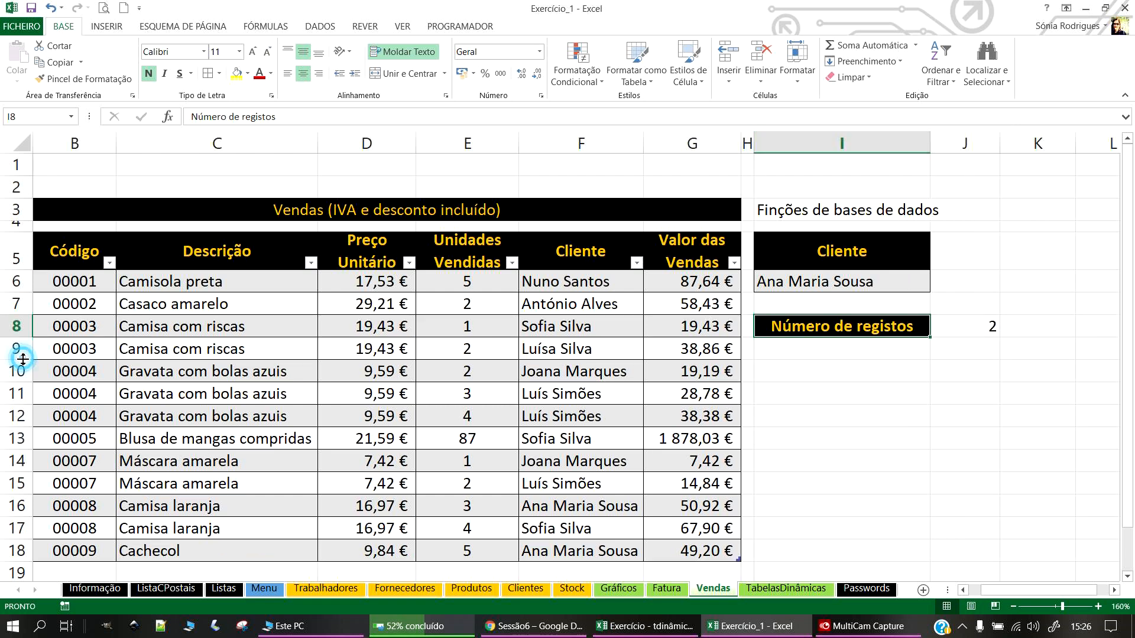
pyautogui.click(892, 397)
# Step: Paint I8's black fill and yellow bold formatting down over I9:I14
pyautogui.click(849, 330)
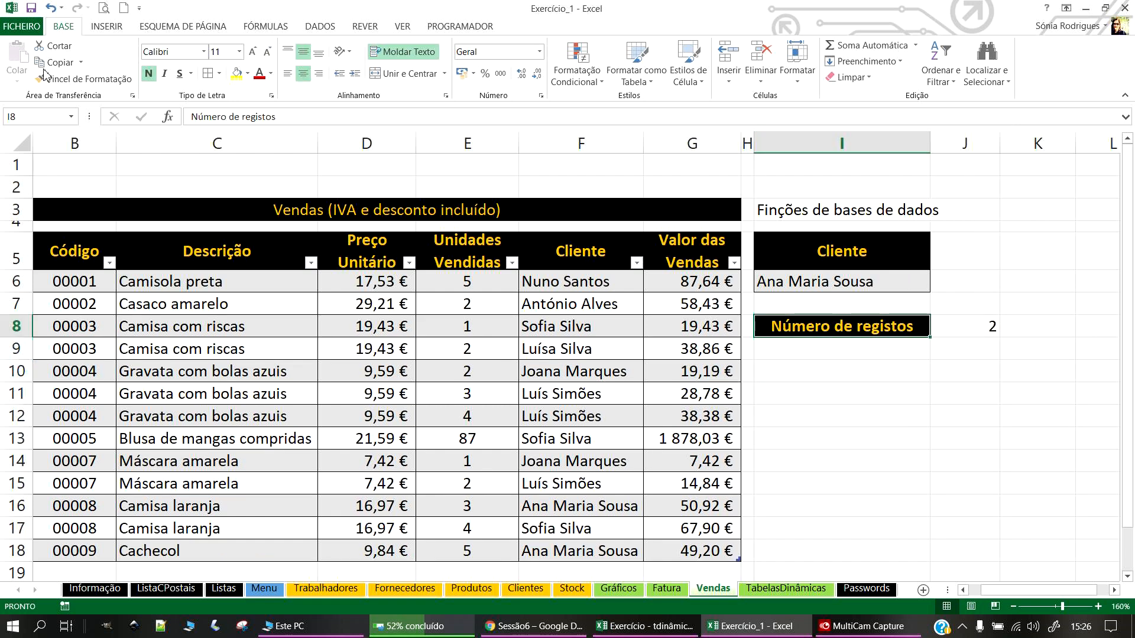
pyautogui.click(83, 79)
pyautogui.moveTo(797, 351); pyautogui.dragTo(815, 456)
pyautogui.moveTo(973, 327); pyautogui.dragTo(973, 463)
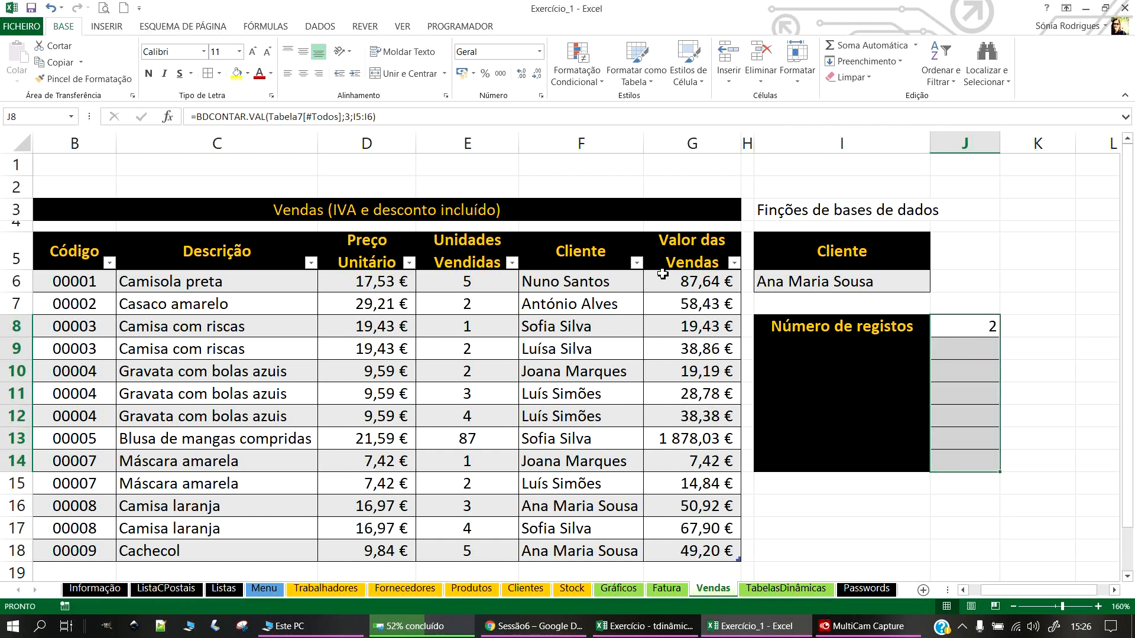
pyautogui.click(804, 348)
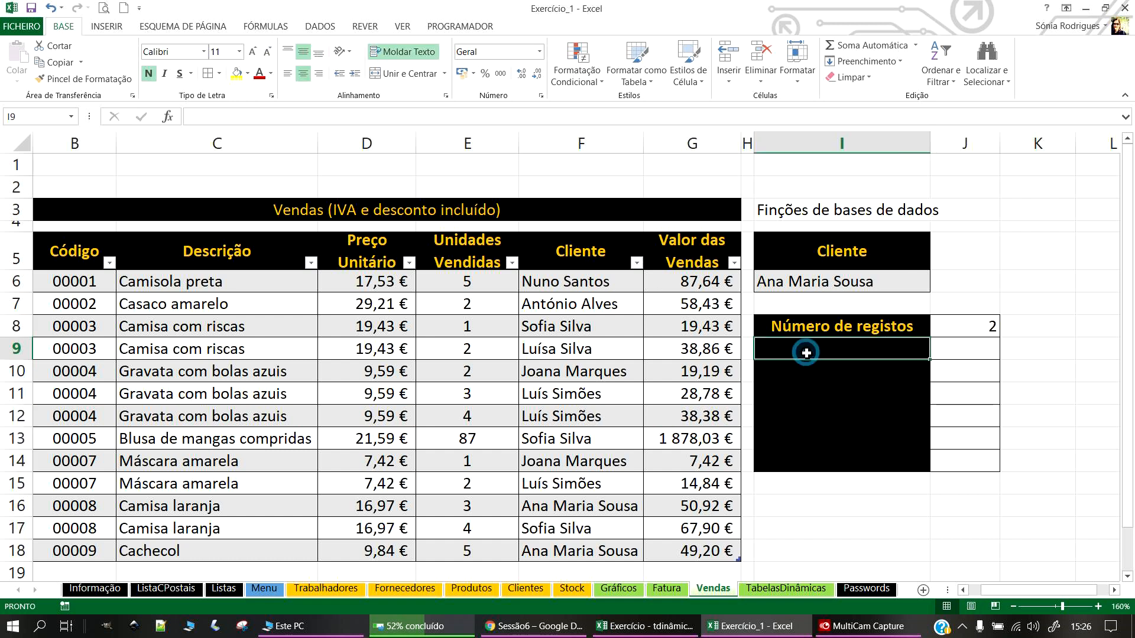
# Step: Label I9 'Quantidade de peças' and enter =BDSOMA(Tabela7[#Todos];4;I5:I6) in J9, returning 8
pyautogui.write('Quantidad')
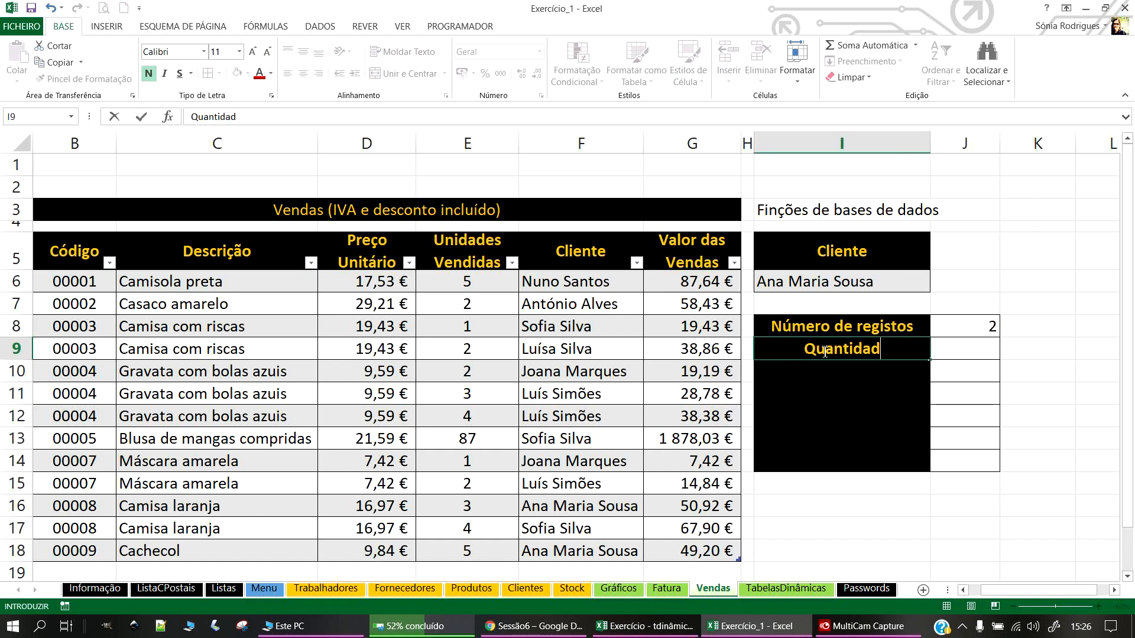
pyautogui.write('e de peças')
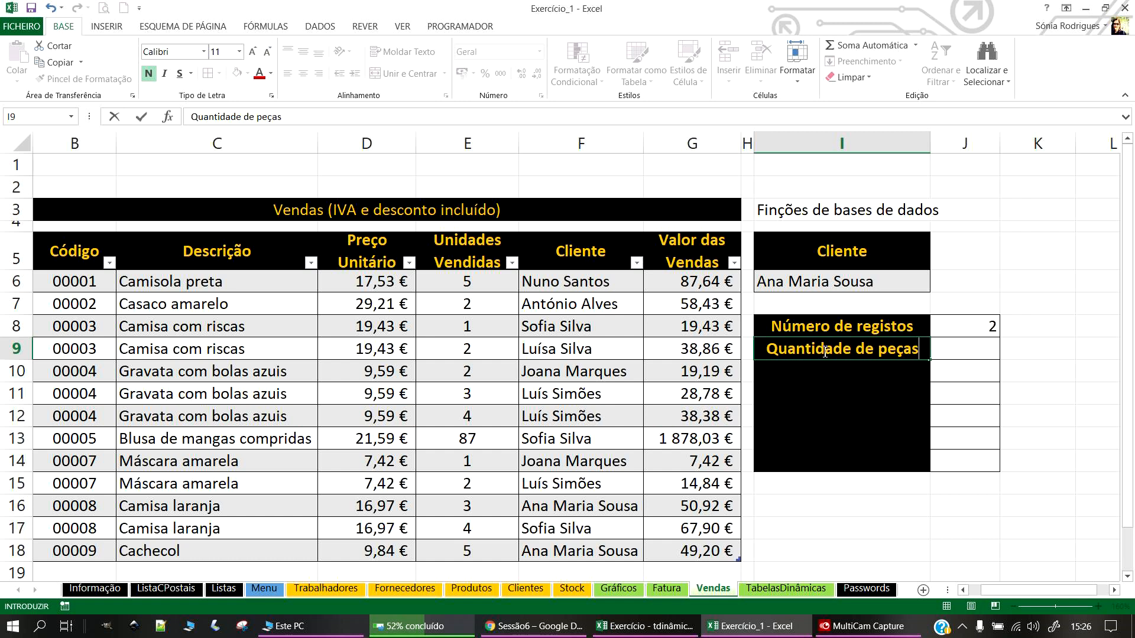
pyautogui.press('Return')
pyautogui.click(964, 354)
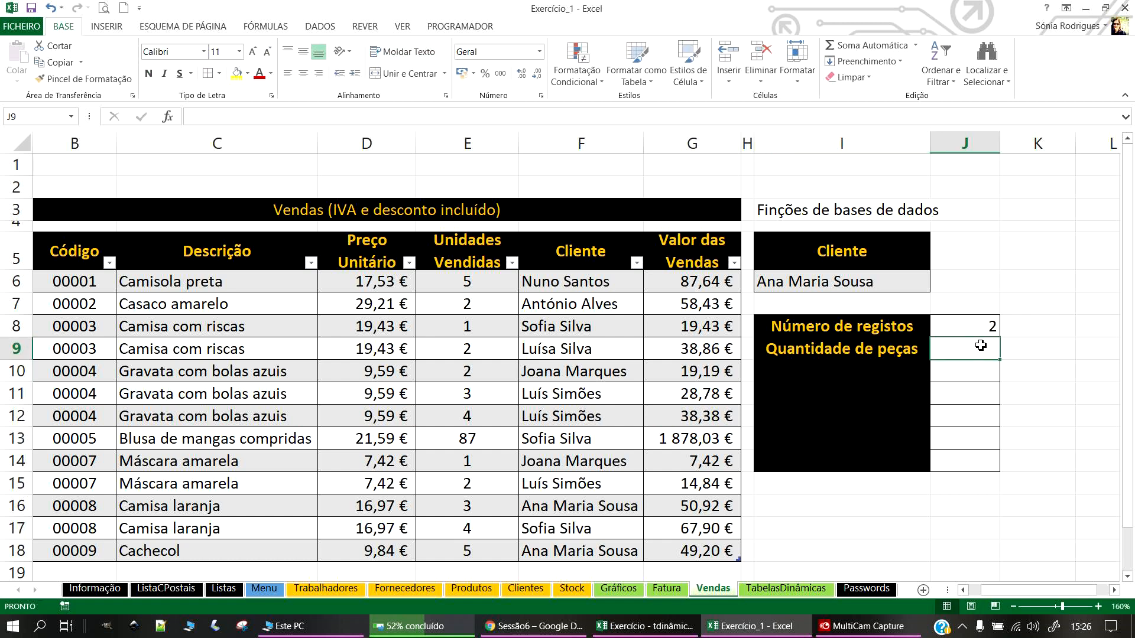
pyautogui.write('=')
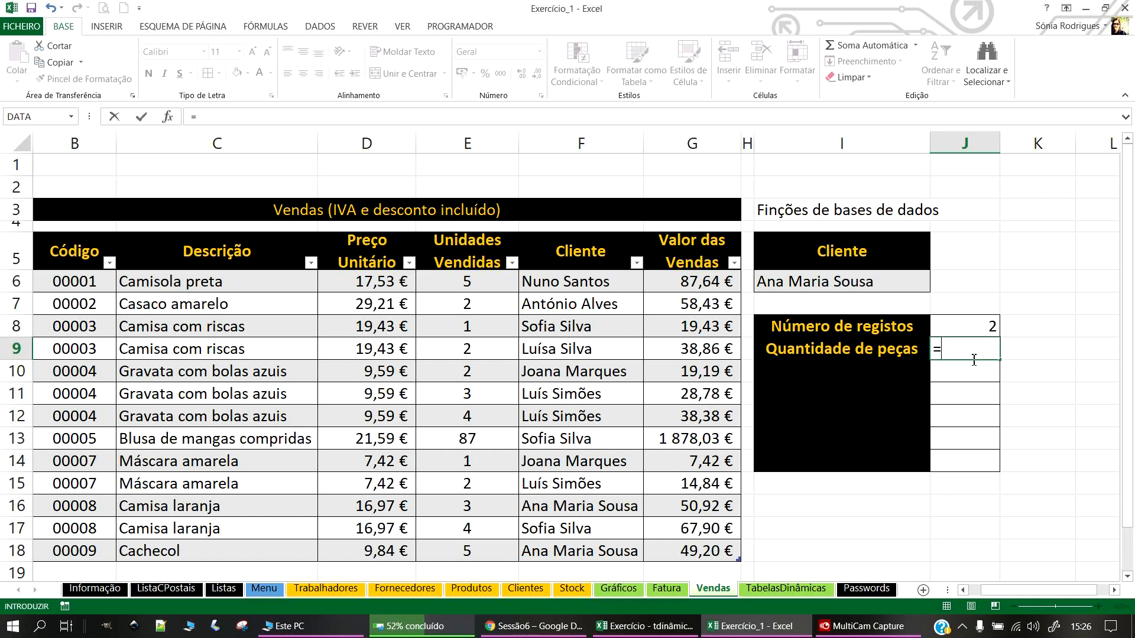
pyautogui.write('BDSOMA(')
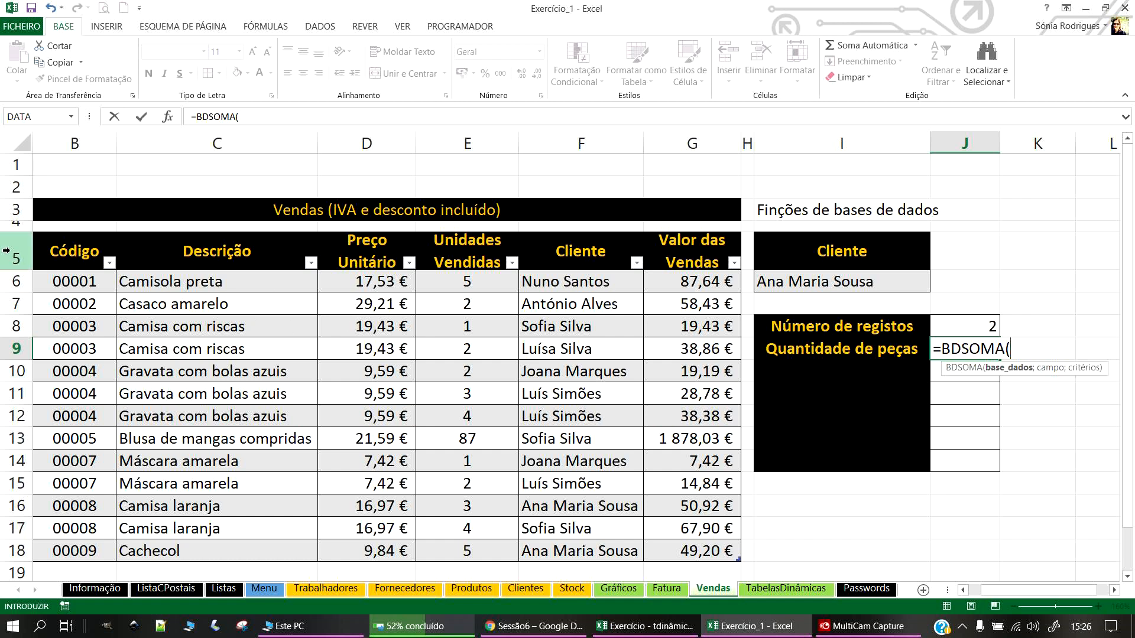
pyautogui.click(709, 556)
pyautogui.moveTo(587, 507); pyautogui.dragTo(50, 242)
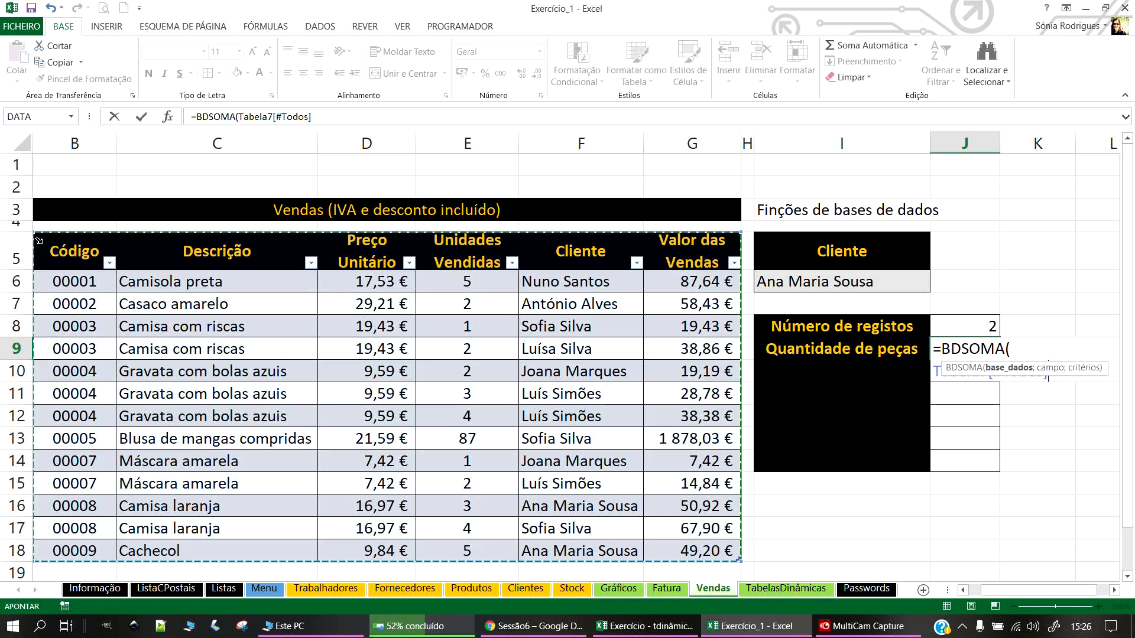
pyautogui.write(';')
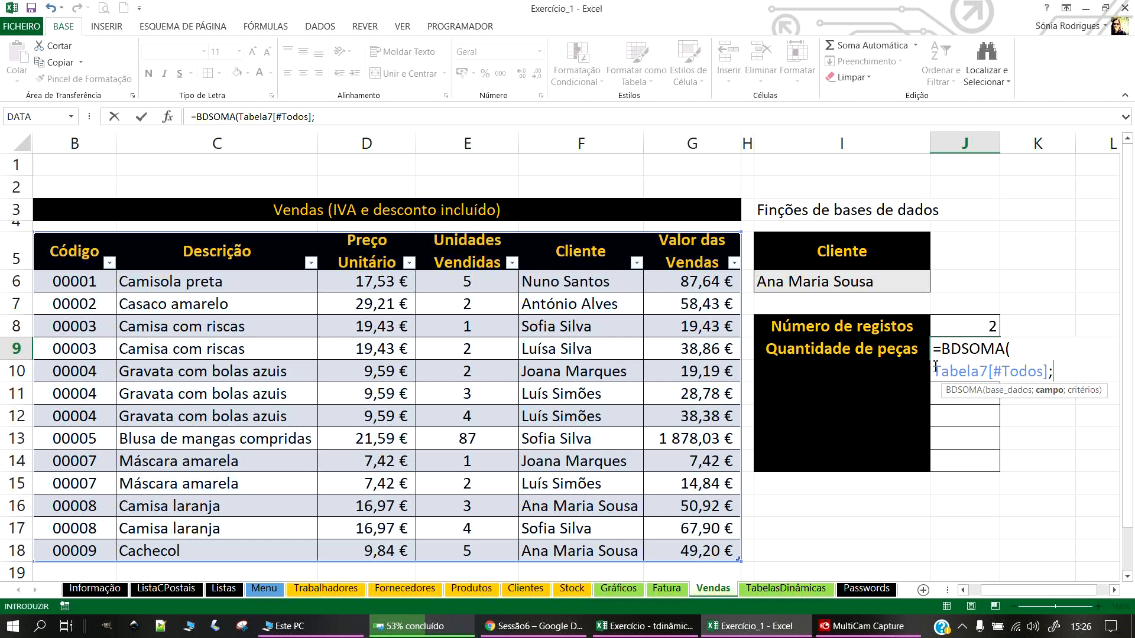
pyautogui.write(';')
pyautogui.moveTo(863, 251); pyautogui.dragTo(864, 282)
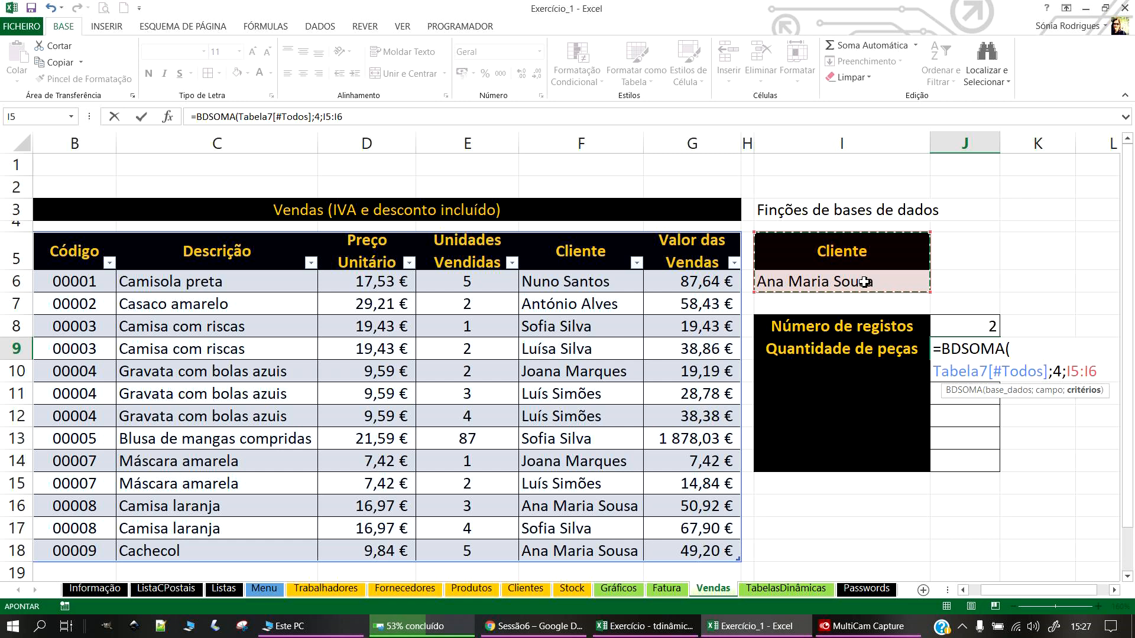
pyautogui.press('Return')
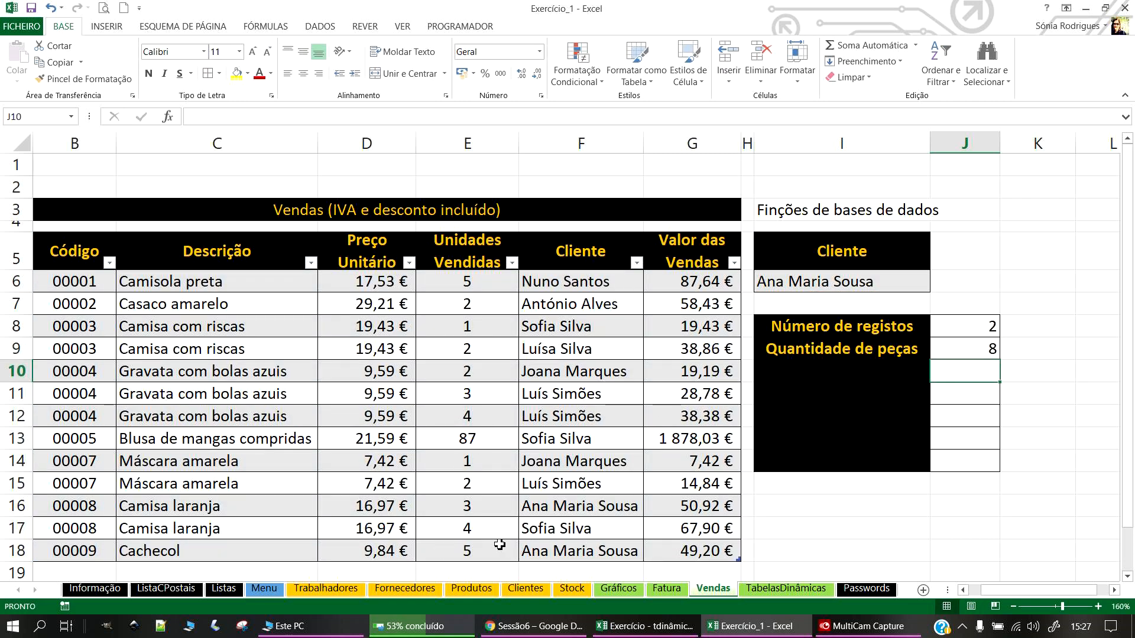
# Step: Check the client's unit values in the table and centre results J8:J14
pyautogui.click(456, 549)
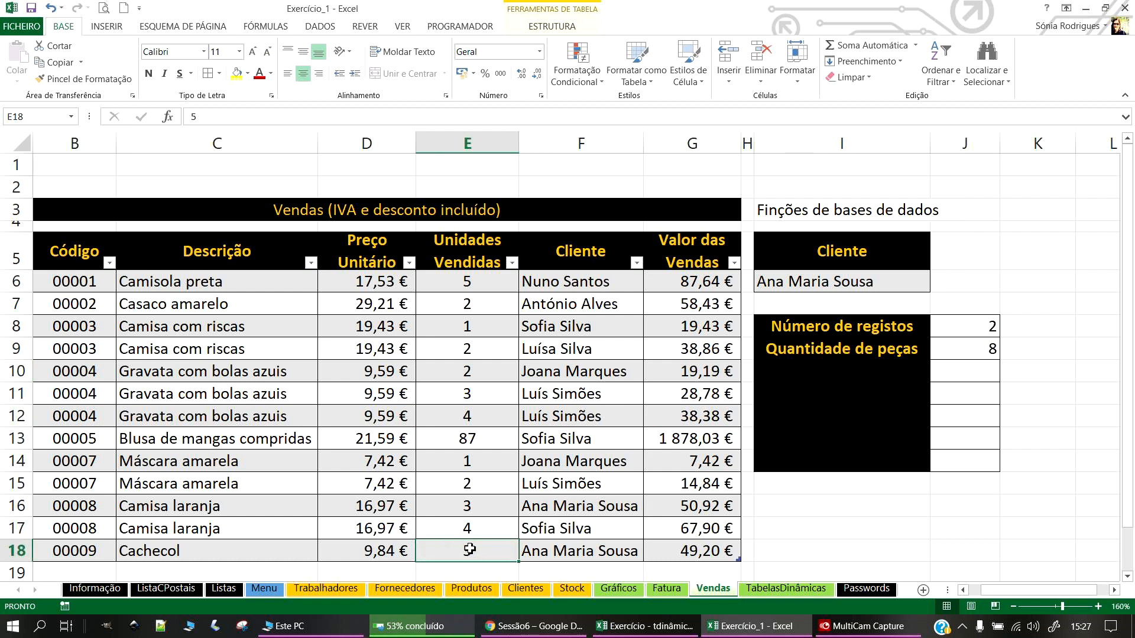
pyautogui.click(472, 512)
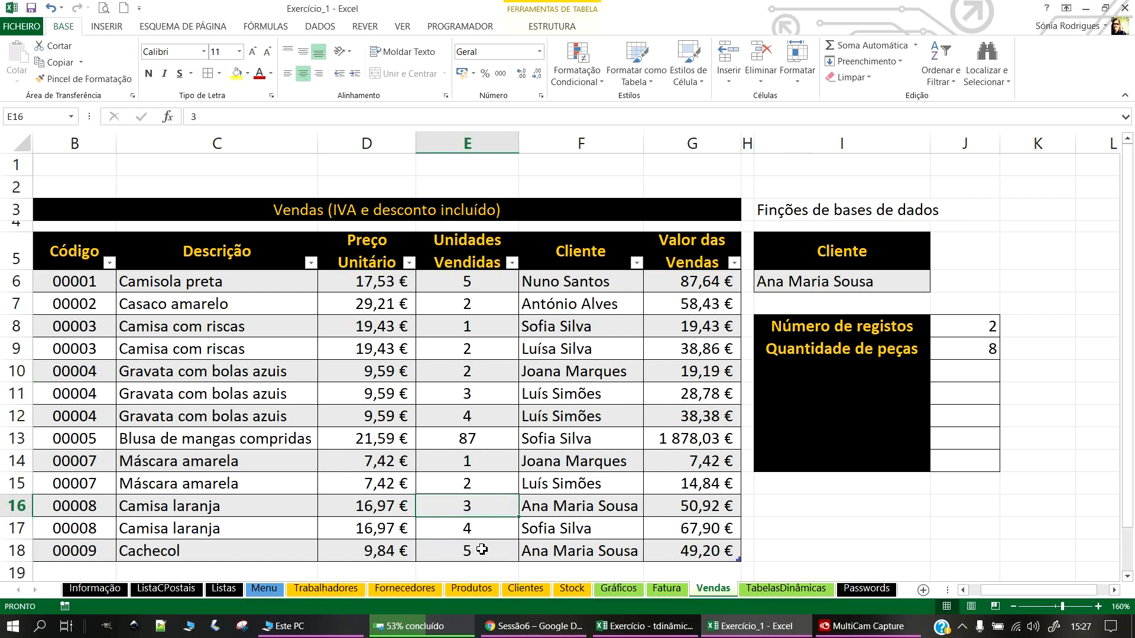
pyautogui.moveTo(973, 327); pyautogui.dragTo(967, 458)
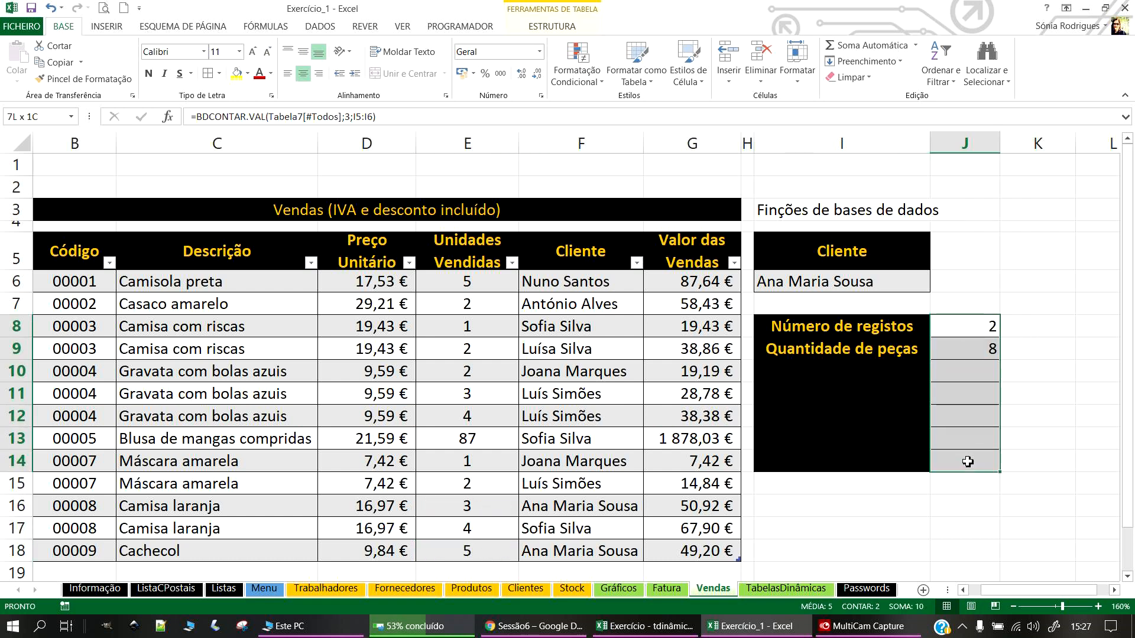
pyautogui.click(308, 73)
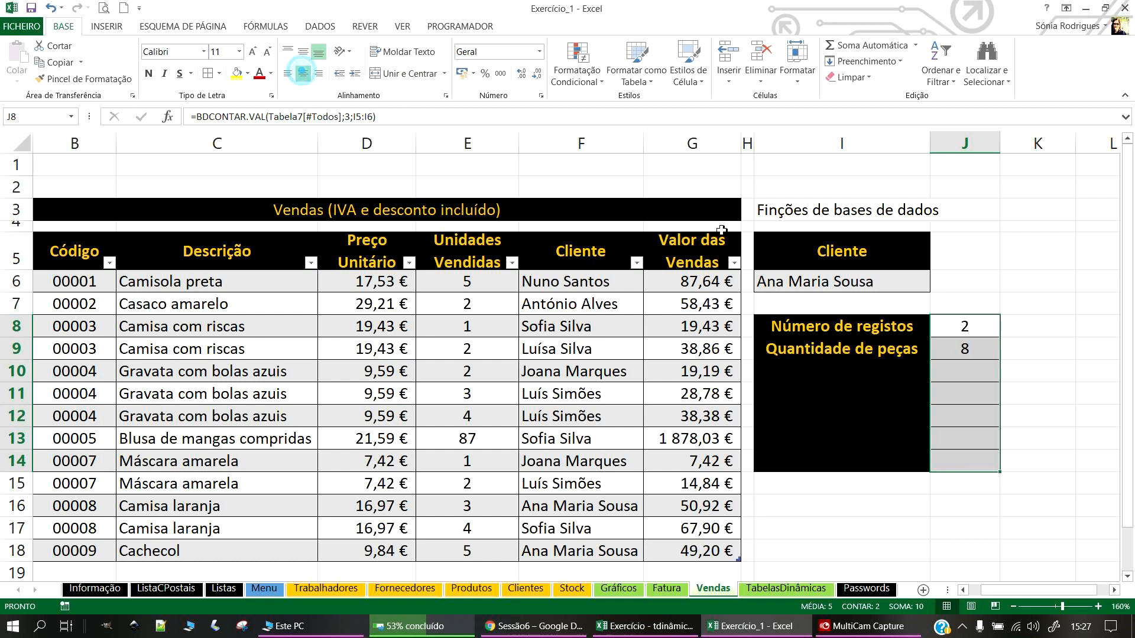
pyautogui.click(861, 366)
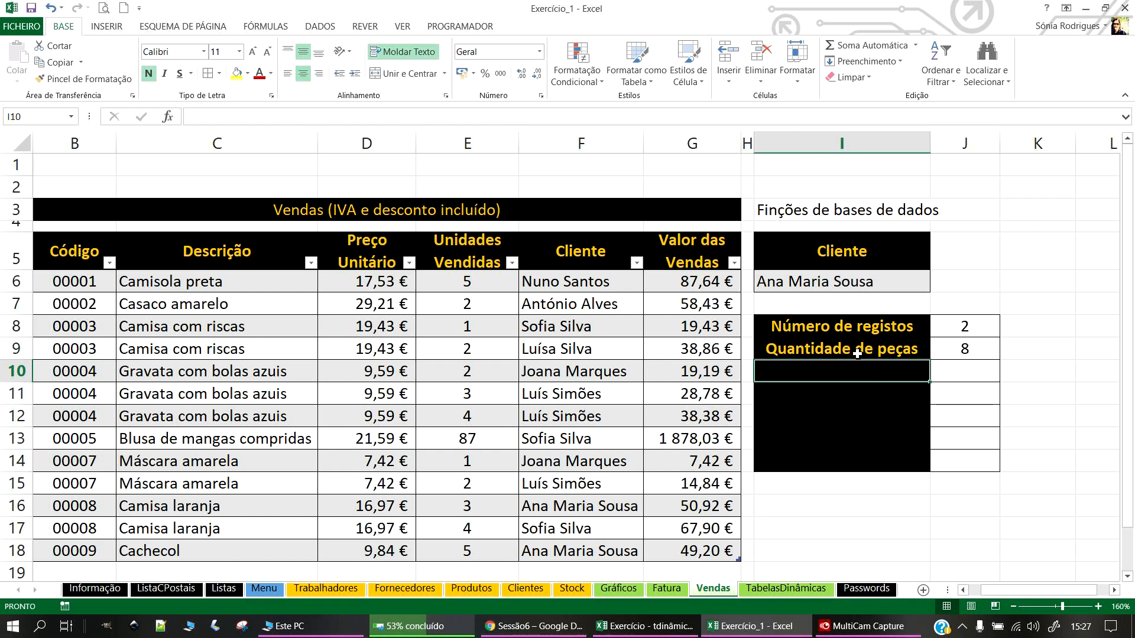
# Step: Label I10 'N.º mínimo de produtos', widening column I and resetting row 10's height
pyautogui.write('N.º')
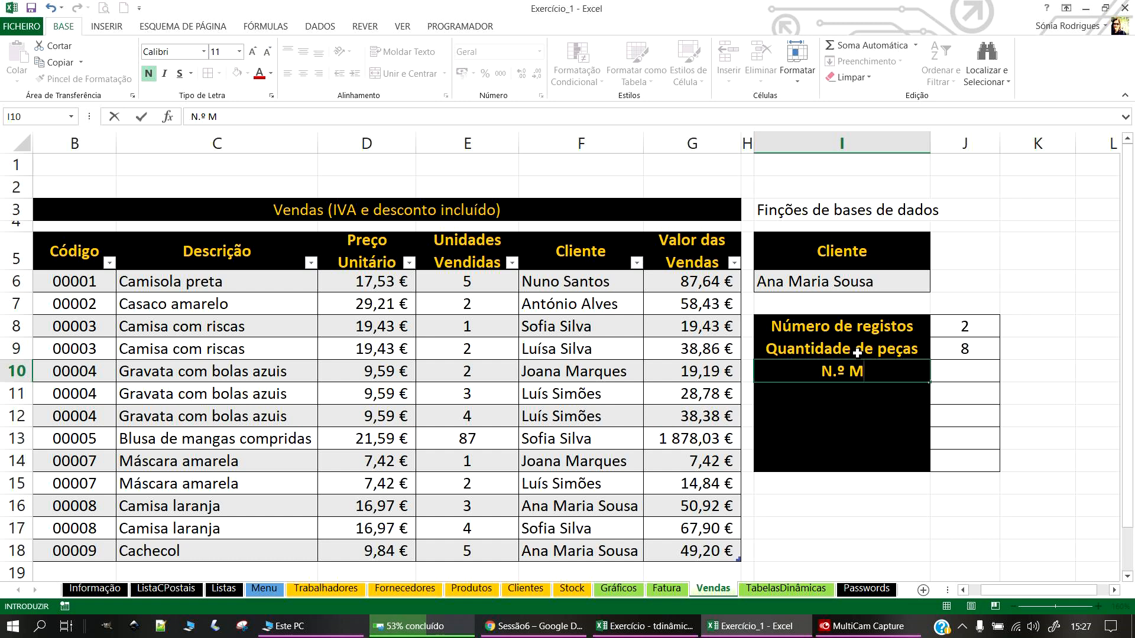
pyautogui.write(' mínimo de produtos')
pyautogui.press('Return')
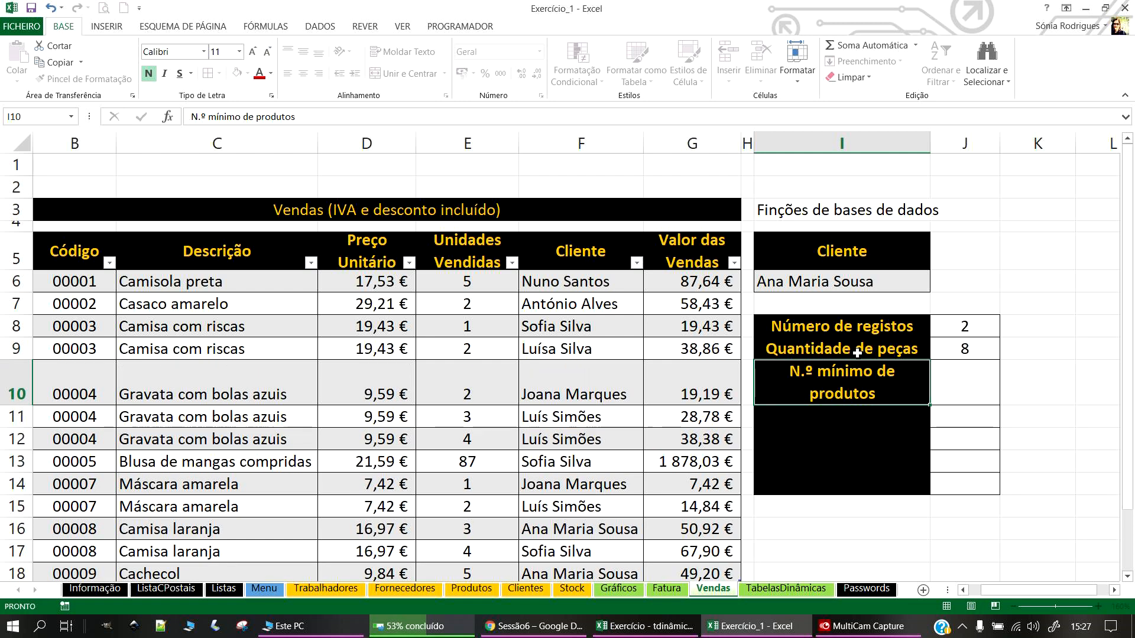
pyautogui.moveTo(930, 147); pyautogui.dragTo(947, 158)
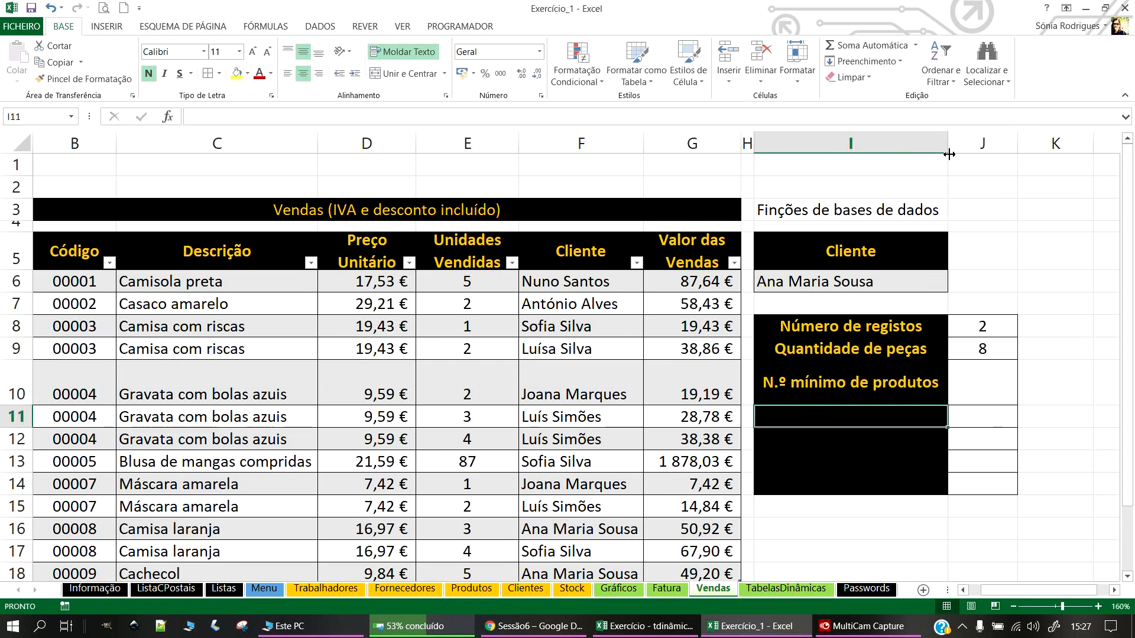
pyautogui.moveTo(27, 404); pyautogui.dragTo(27, 383)
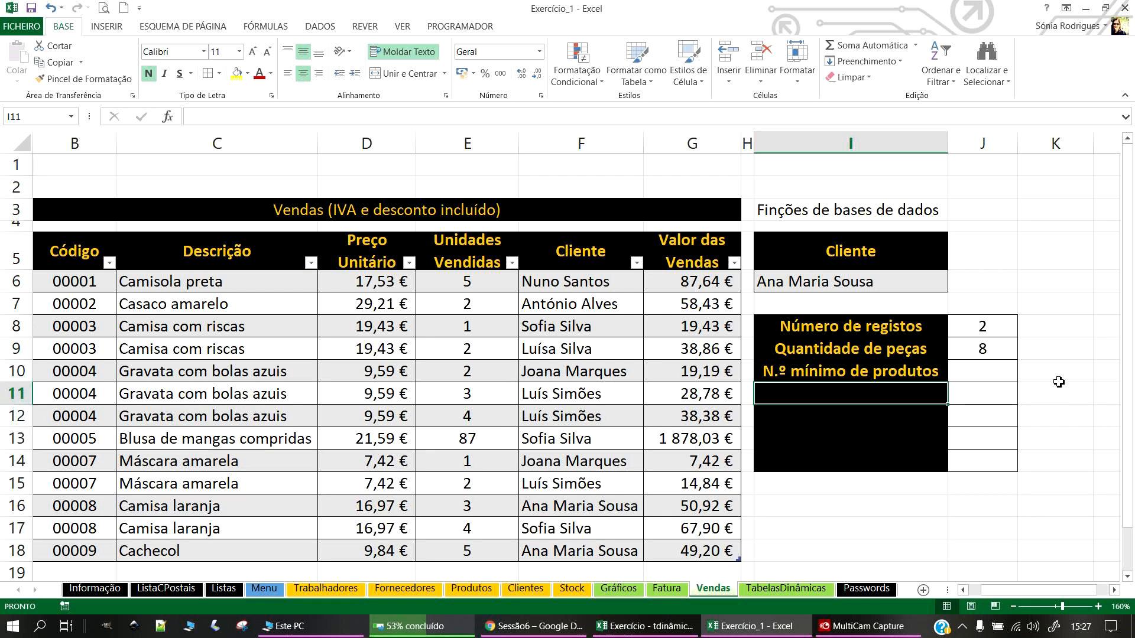
# Step: Enter =BDMÍN(Tabela7[#Todos];4;I5:I6) in J10, returning 3
pyautogui.click(975, 372)
pyautogui.write('=BDM')
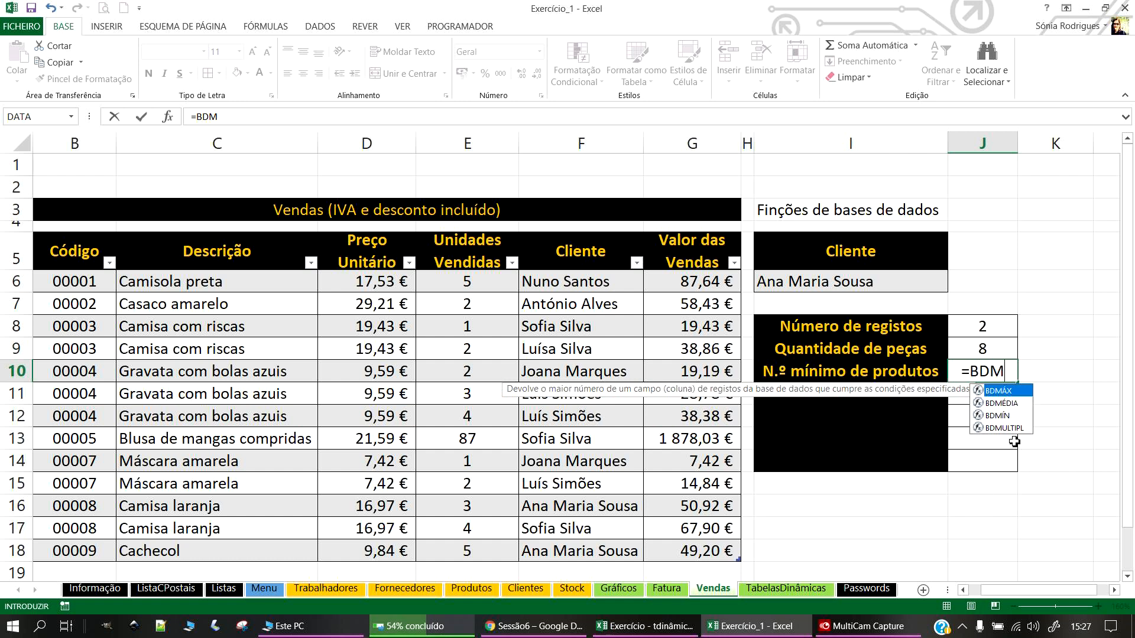
pyautogui.doubleClick(1007, 417)
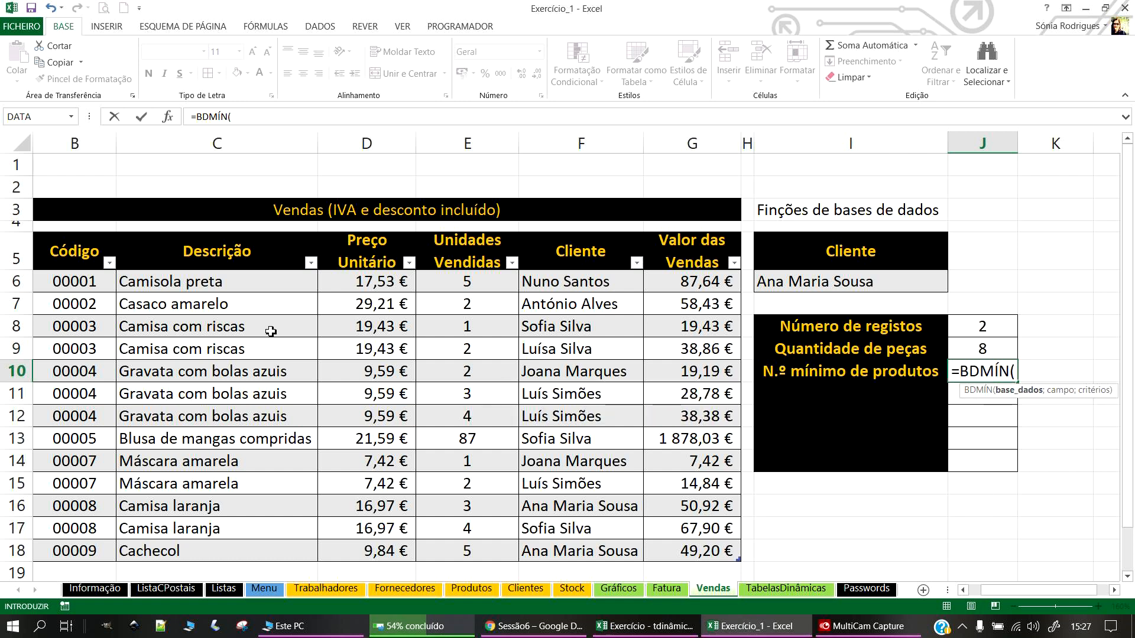
pyautogui.moveTo(687, 553); pyautogui.dragTo(75, 245)
pyautogui.write(';')
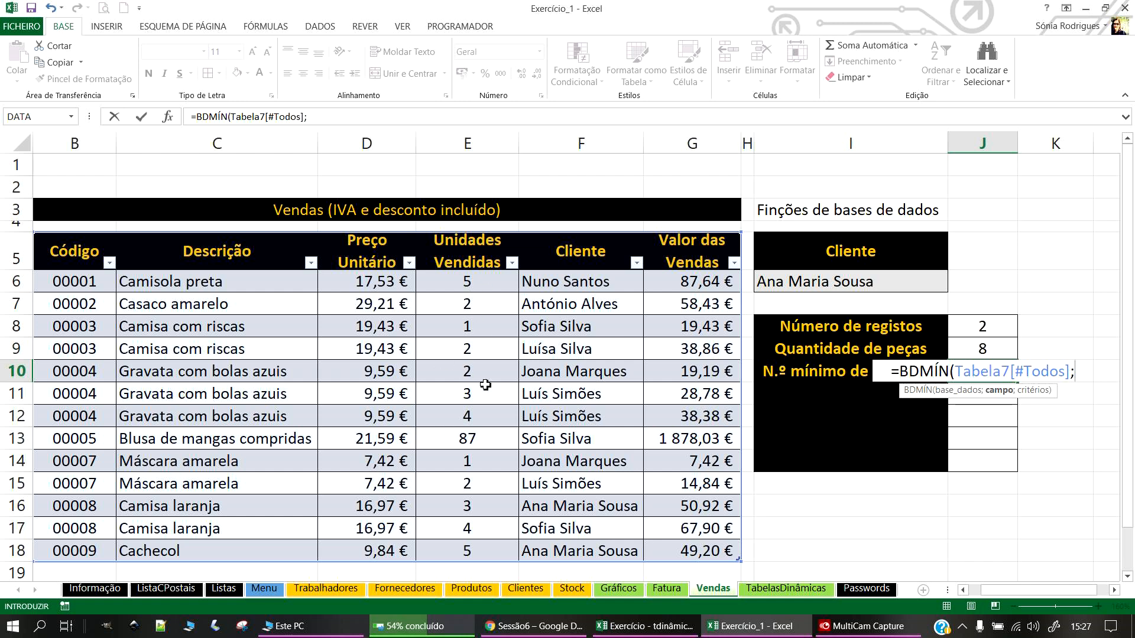
pyautogui.moveTo(74, 349); pyautogui.dragTo(75, 416)
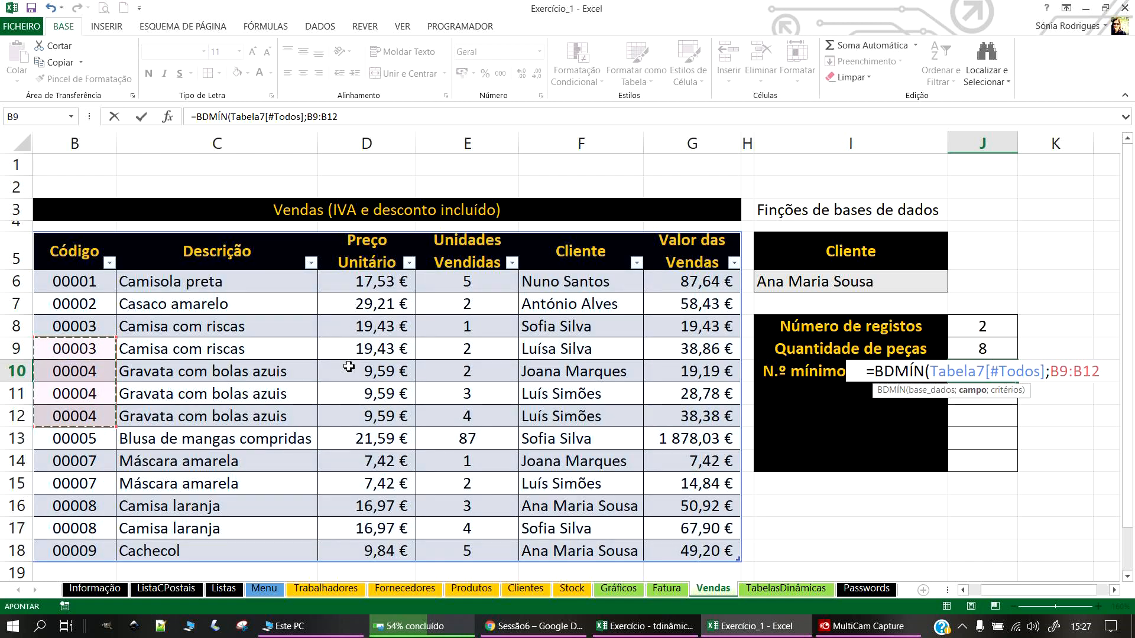
pyautogui.press('BackSpace')
pyautogui.press('BackSpace')
pyautogui.press('BackSpace')
pyautogui.press('BackSpace')
pyautogui.press('BackSpace')
pyautogui.press('BackSpace')
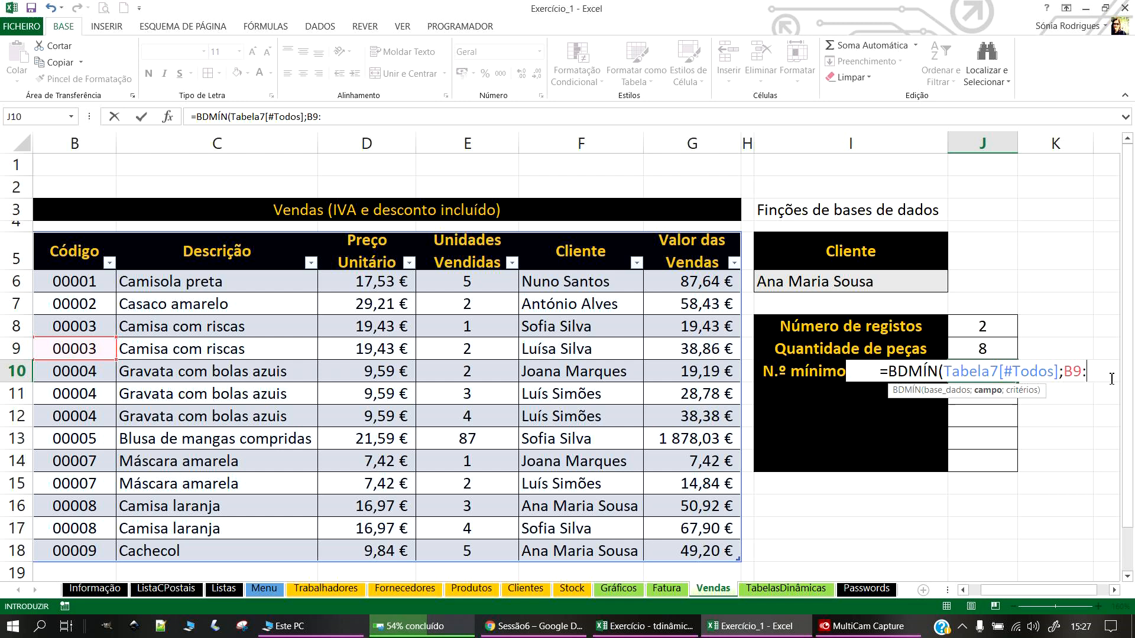
pyautogui.write('4;')
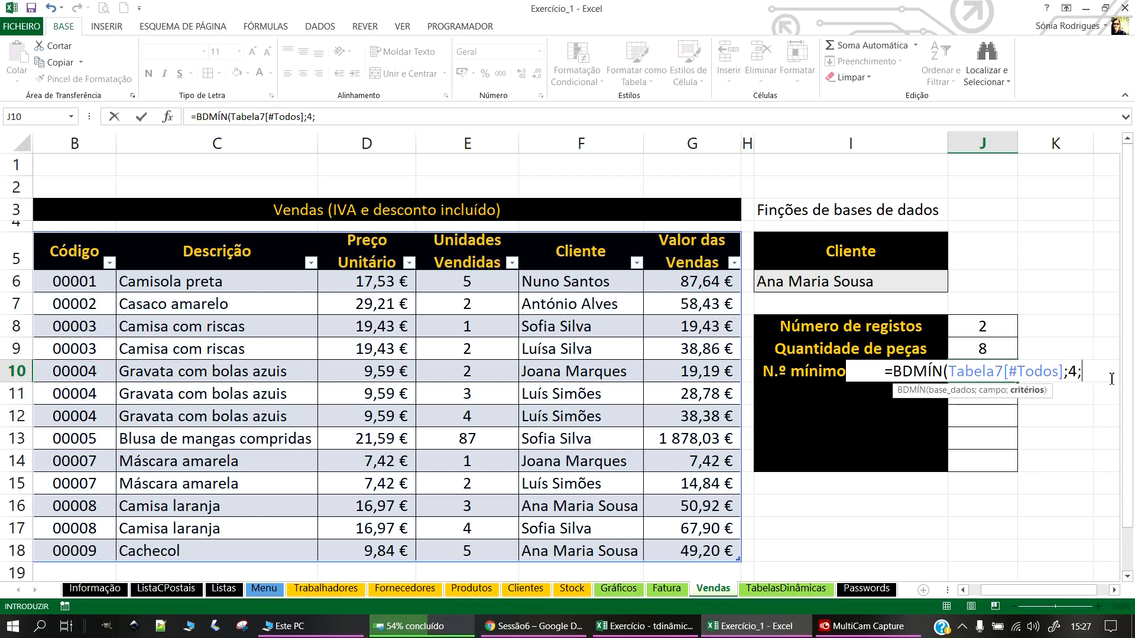
pyautogui.click(841, 261)
pyautogui.moveTo(845, 288); pyautogui.dragTo(847, 289)
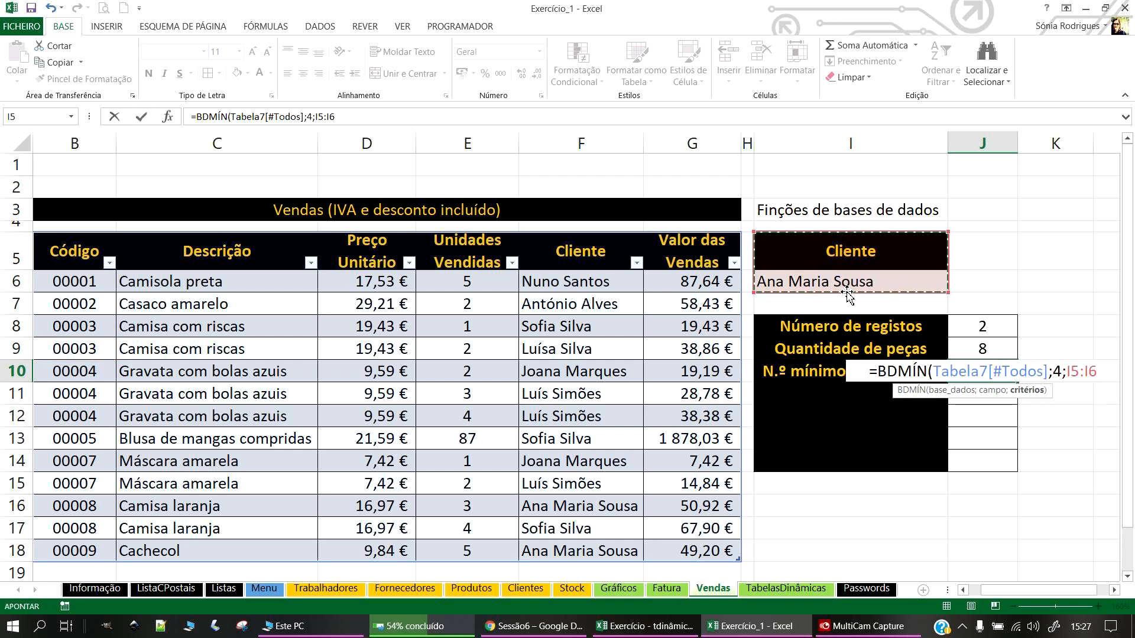
pyautogui.write(')')
pyautogui.press('Return')
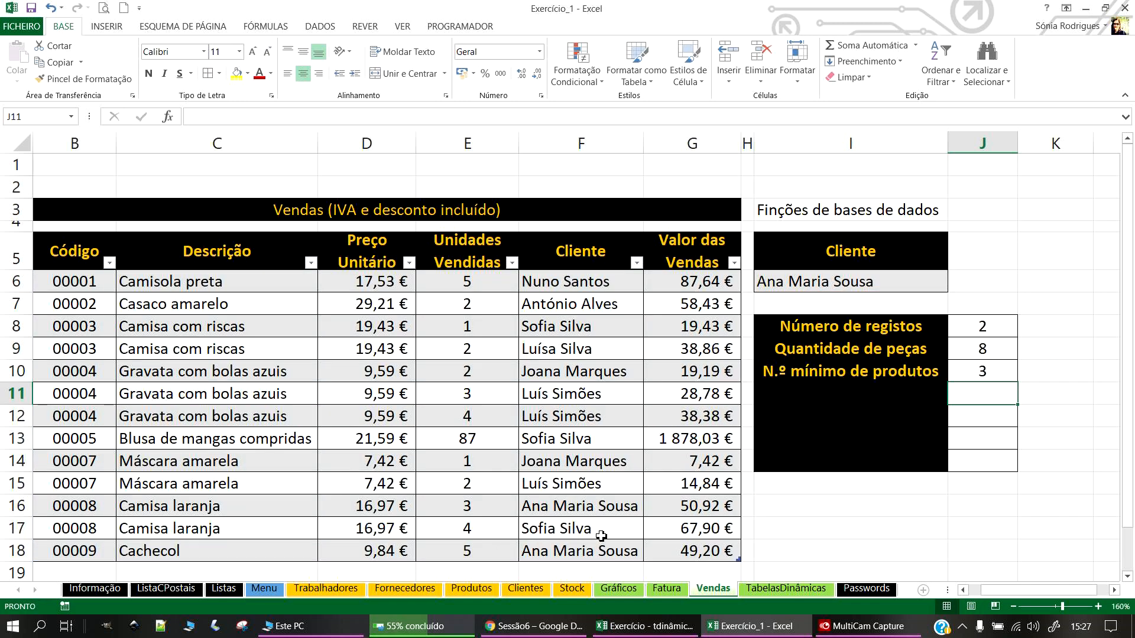
# Step: Label I11 'N.º máximo de produtos'
pyautogui.moveTo(463, 504); pyautogui.dragTo(565, 506)
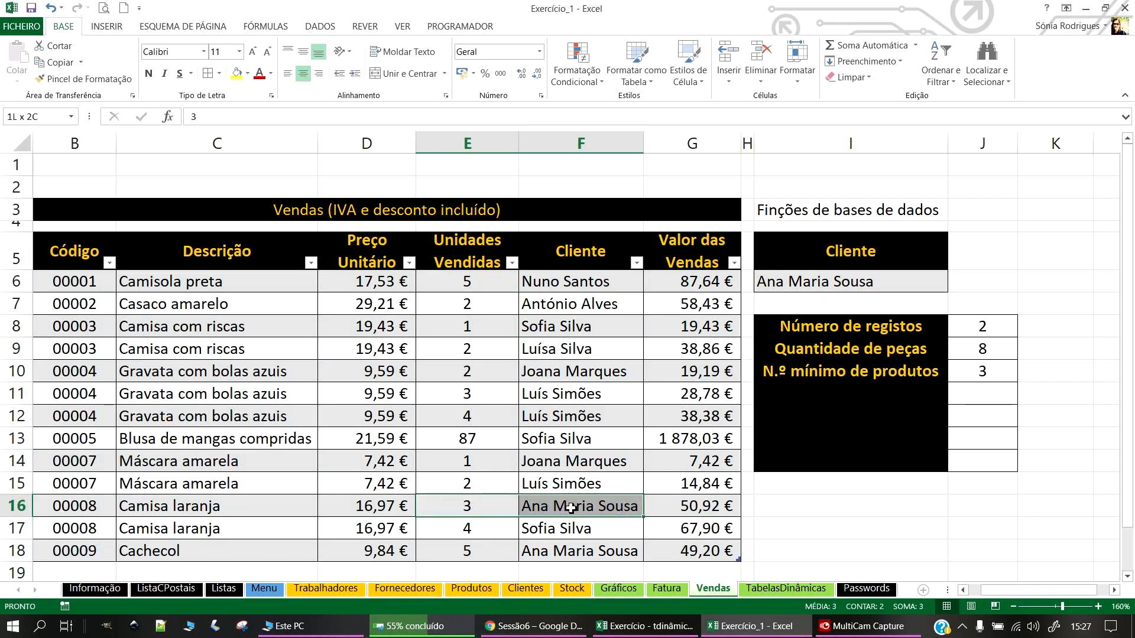
pyautogui.click(857, 393)
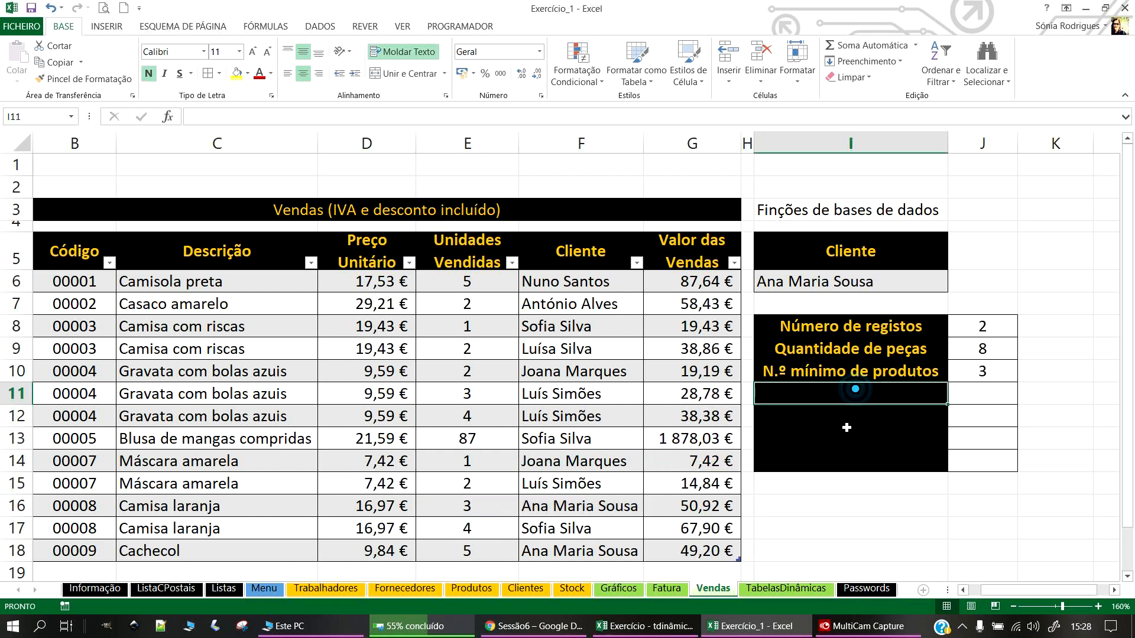
pyautogui.write('N.')
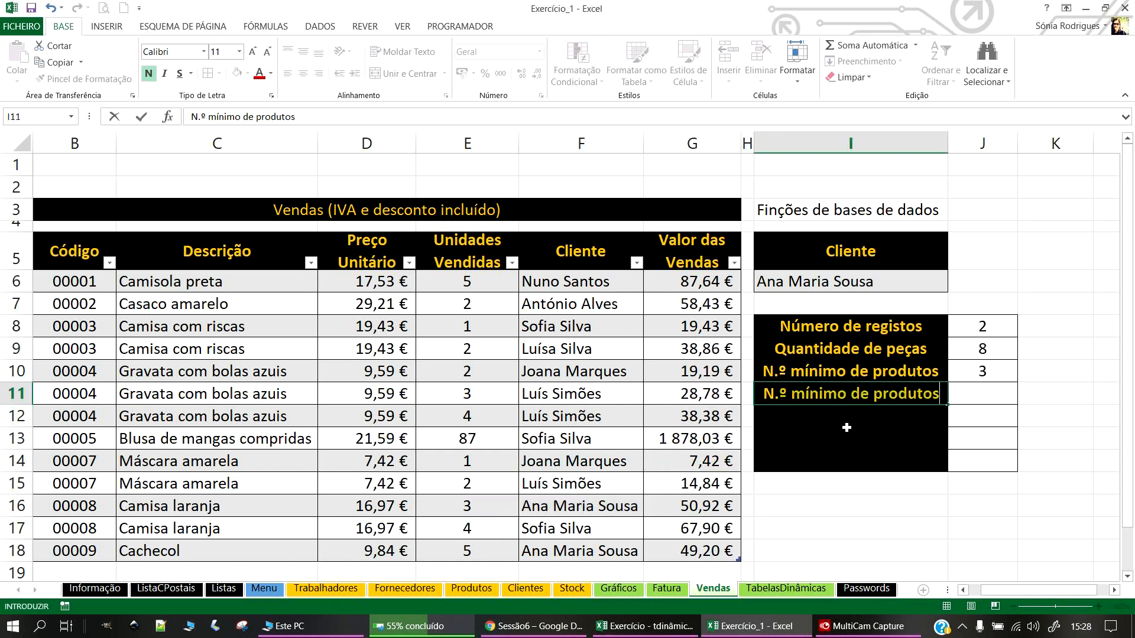
pyautogui.write('º máximo')
pyautogui.press('Return')
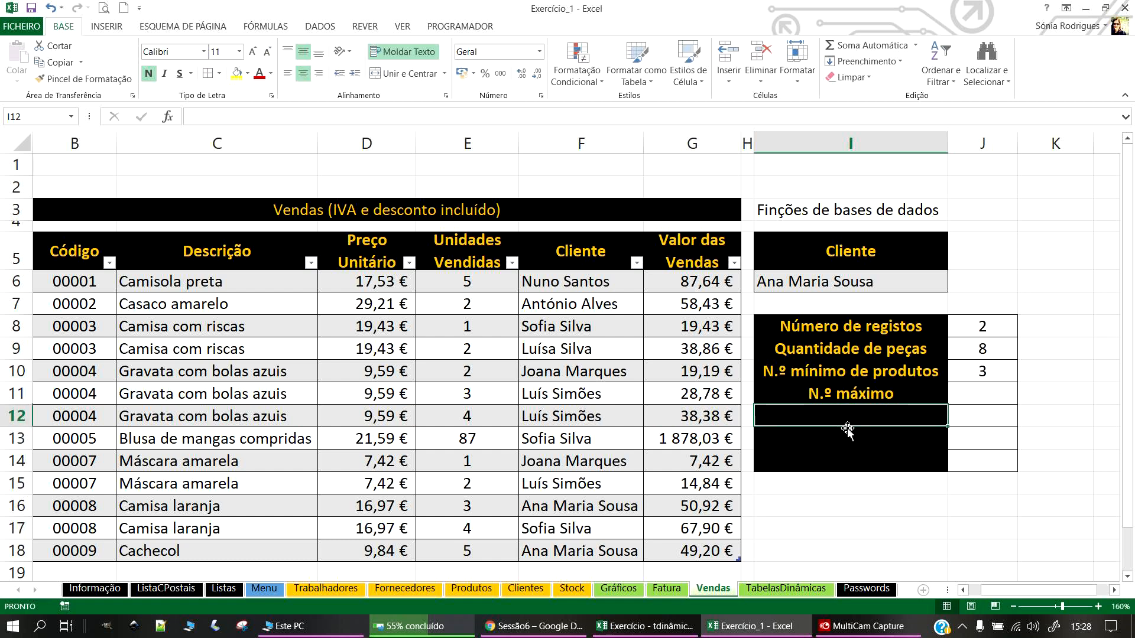
pyautogui.doubleClick(919, 396)
pyautogui.write('de produtos')
pyautogui.press('Return')
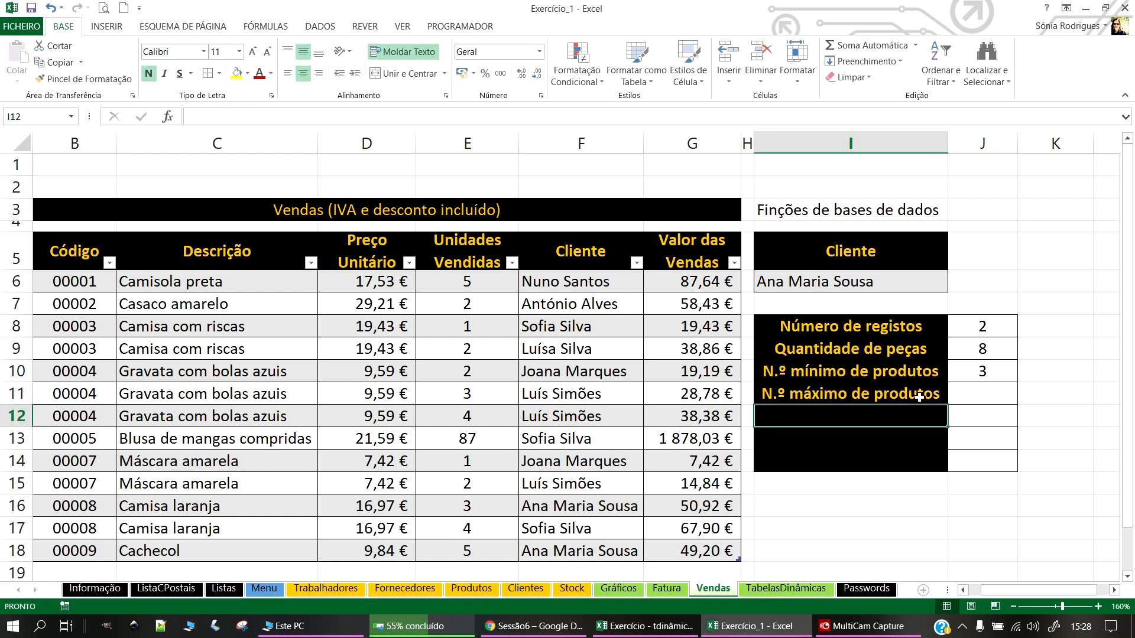
# Step: Enter =BDMÁX(Tabela7[#Todos];4;I5:I6) in J11, returning 5
pyautogui.click(1011, 403)
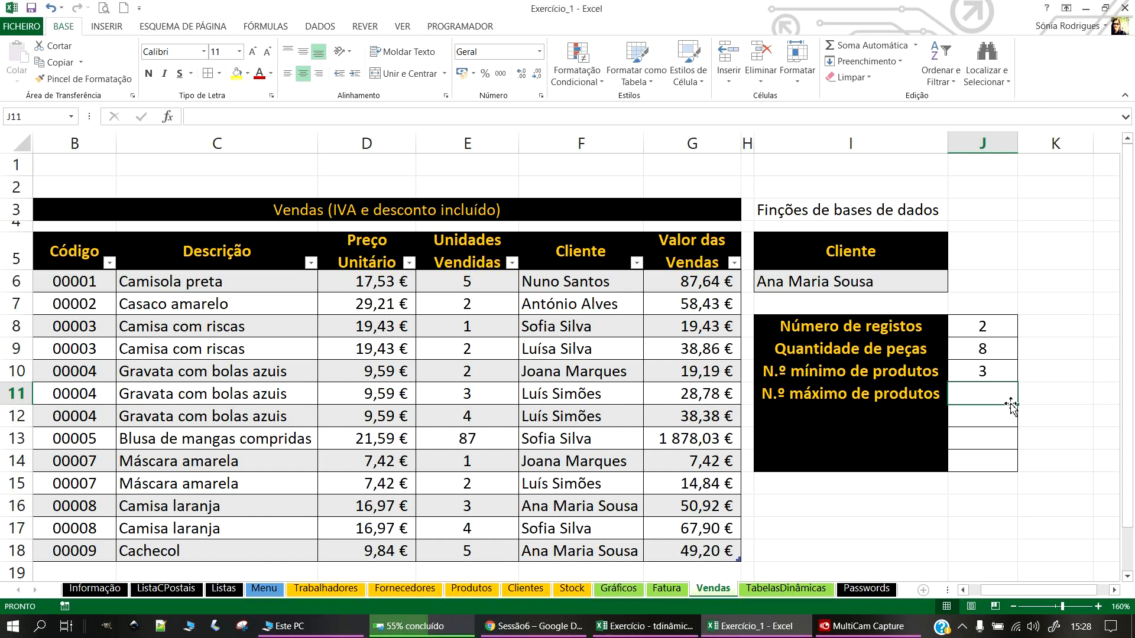
pyautogui.write('=BD')
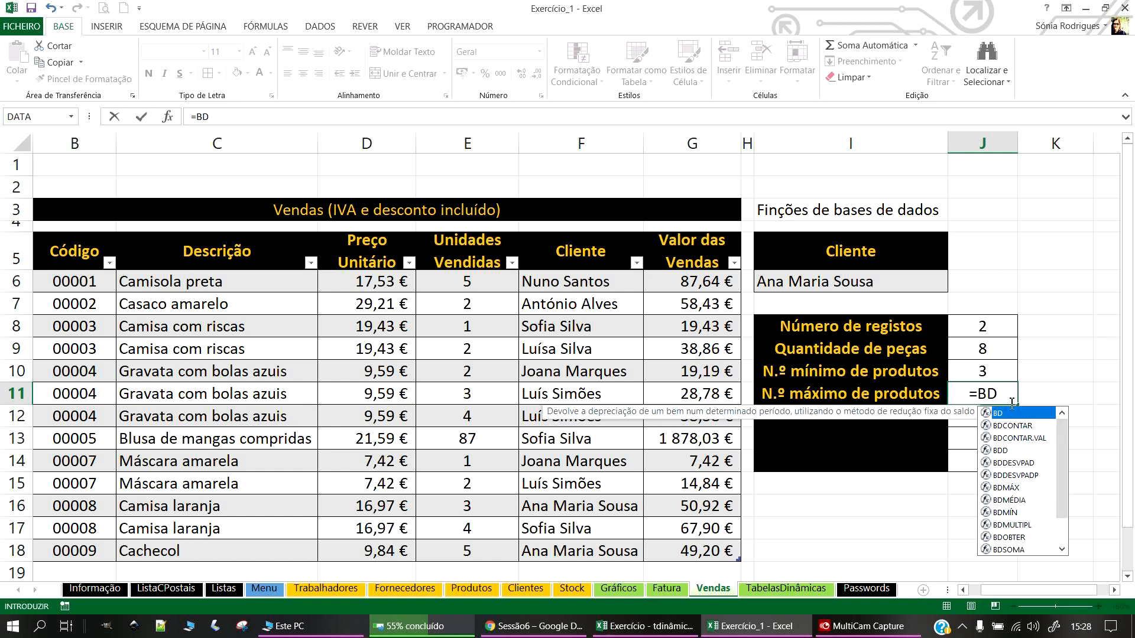
pyautogui.write('(')
pyautogui.press('BackSpace')
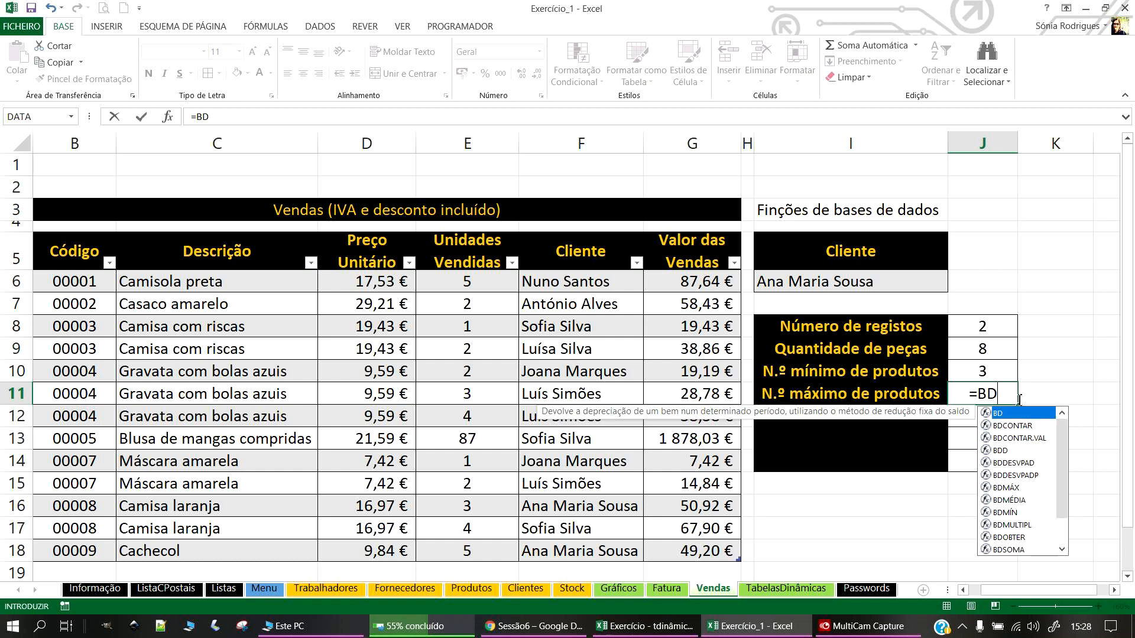
pyautogui.doubleClick(1035, 491)
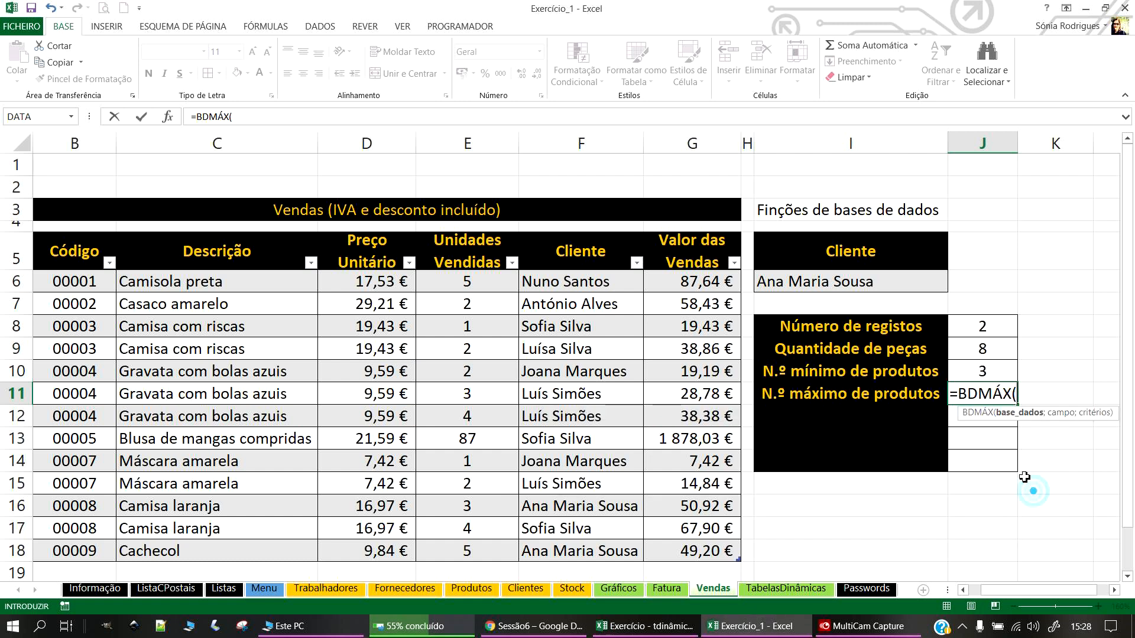
pyautogui.moveTo(699, 553); pyautogui.dragTo(71, 257)
pyautogui.write(';')
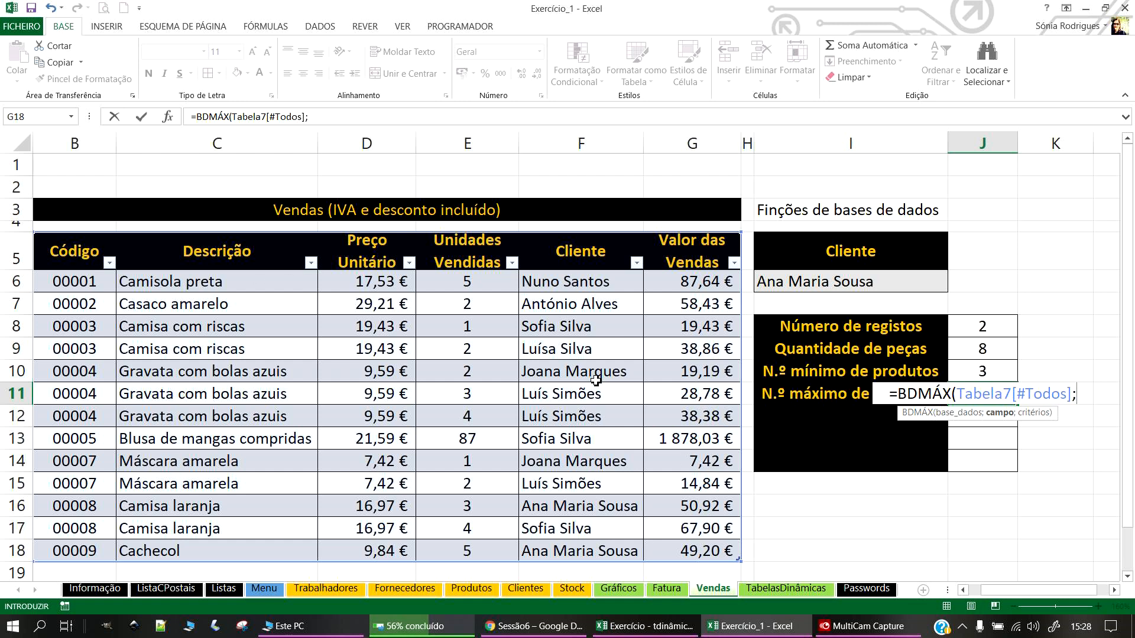
pyautogui.write('4;')
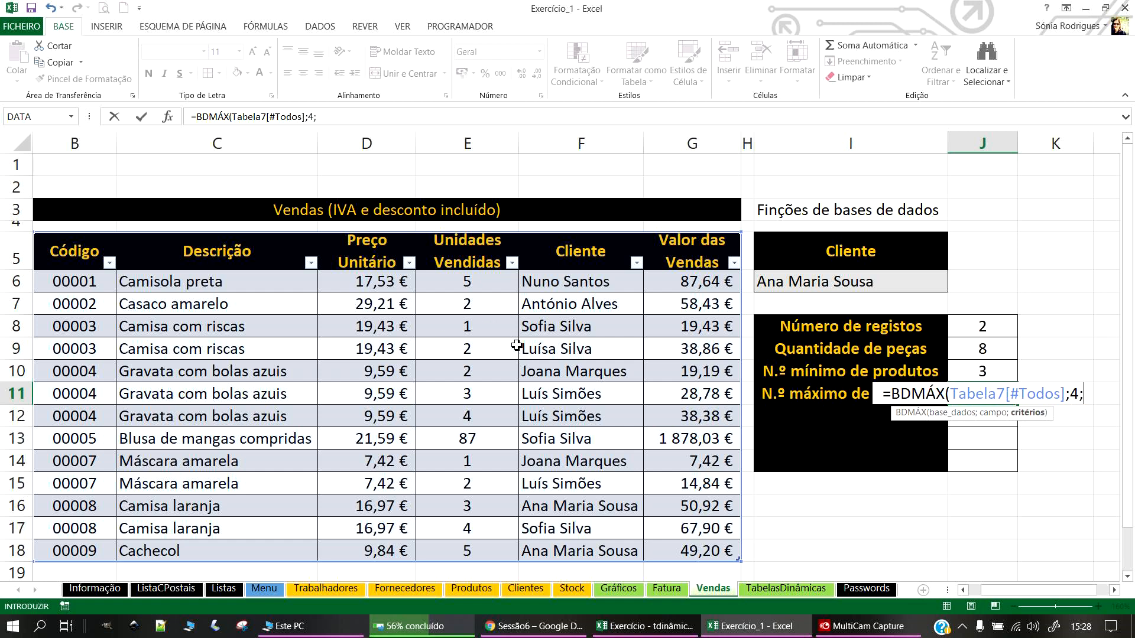
pyautogui.moveTo(807, 266); pyautogui.dragTo(829, 285)
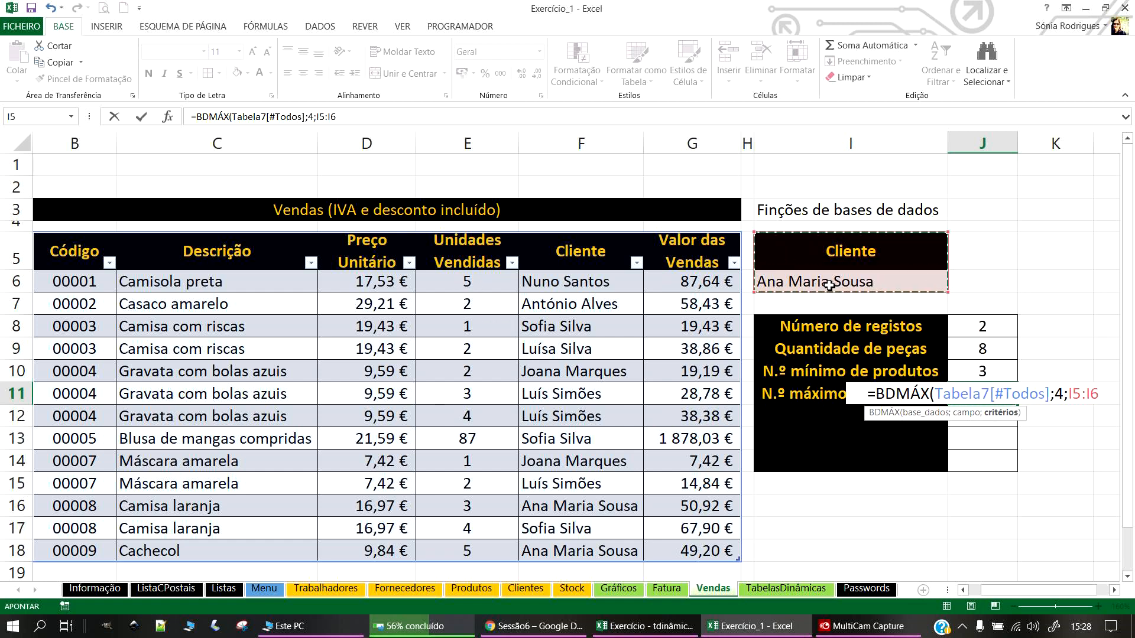
pyautogui.press('Return')
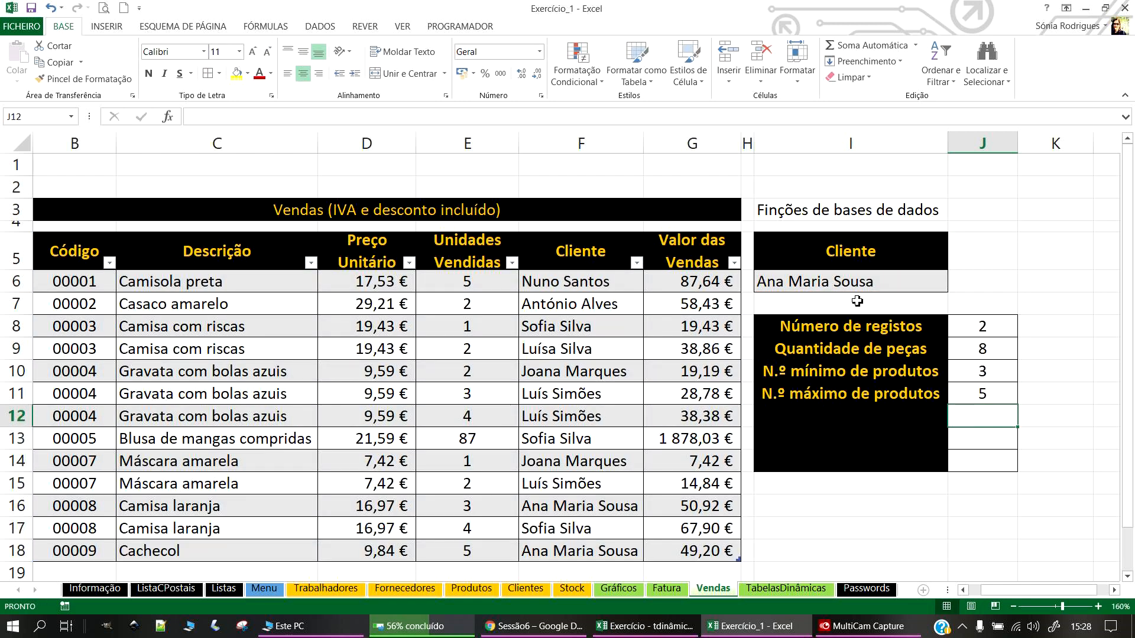
# Step: Enter the label 'Valor médio de vendas' in cell I12
pyautogui.click(828, 416)
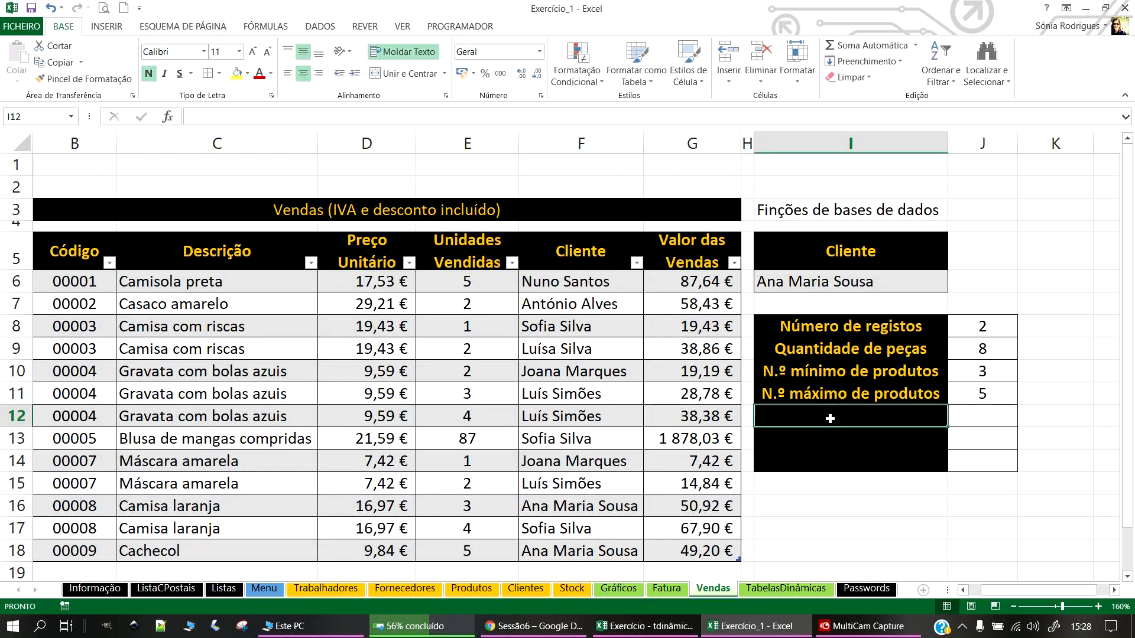
pyautogui.write('Valor médio')
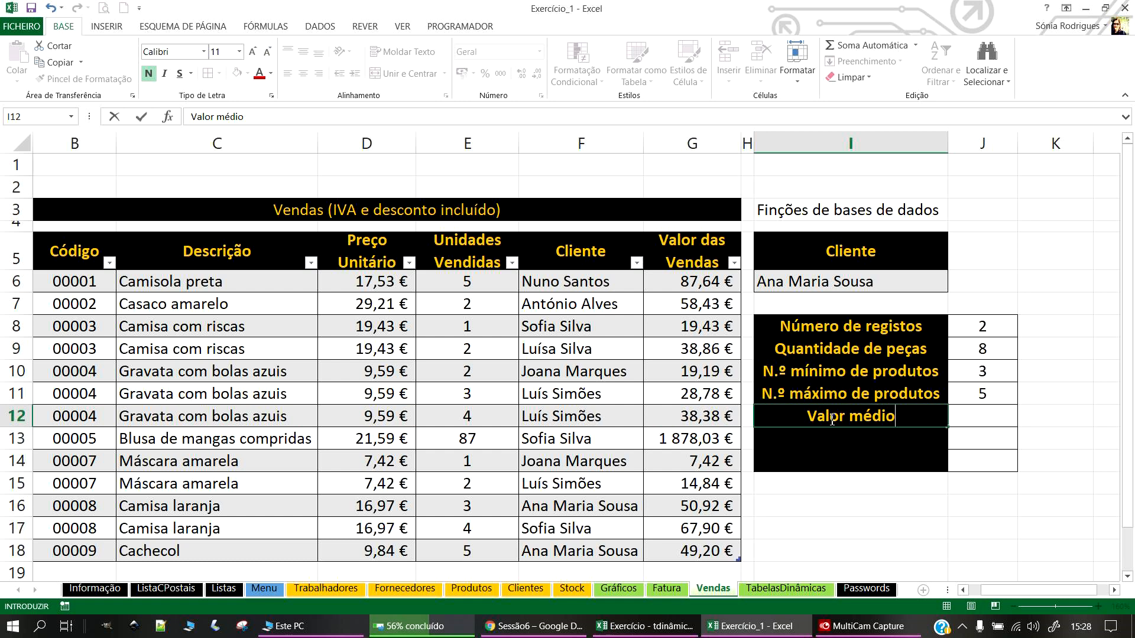
pyautogui.write(' de vendas')
pyautogui.press('Return')
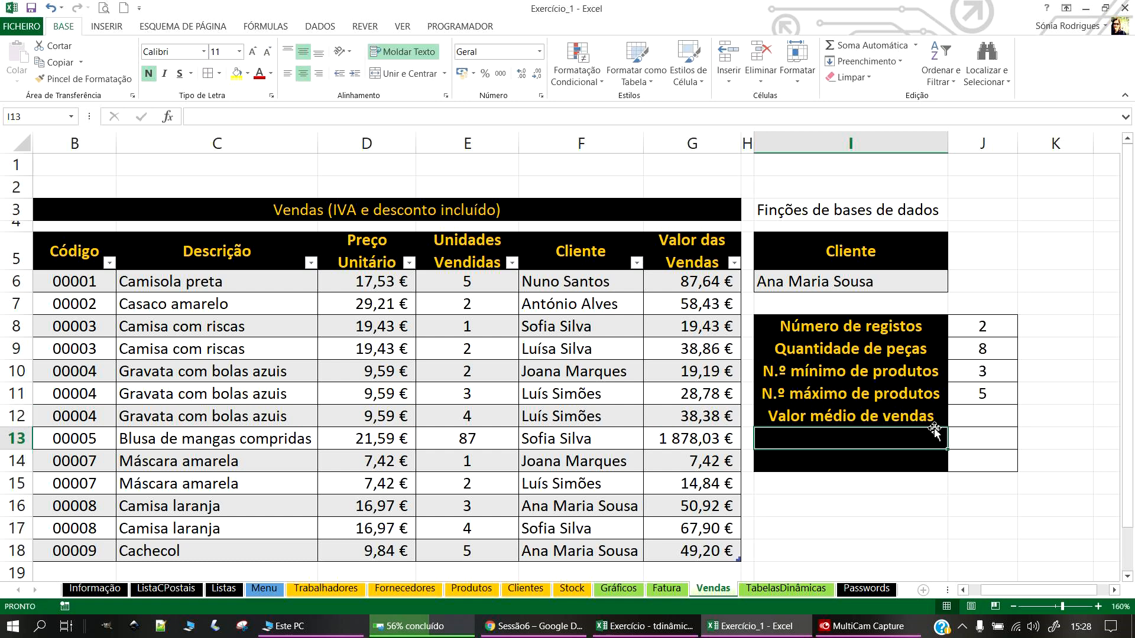
# Step: Enter =BDMÉDIA(Tabela7[#Todos];6;I5:I6) in J12 to average sales for the Cliente criterion
pyautogui.click(991, 417)
pyautogui.write('=BD')
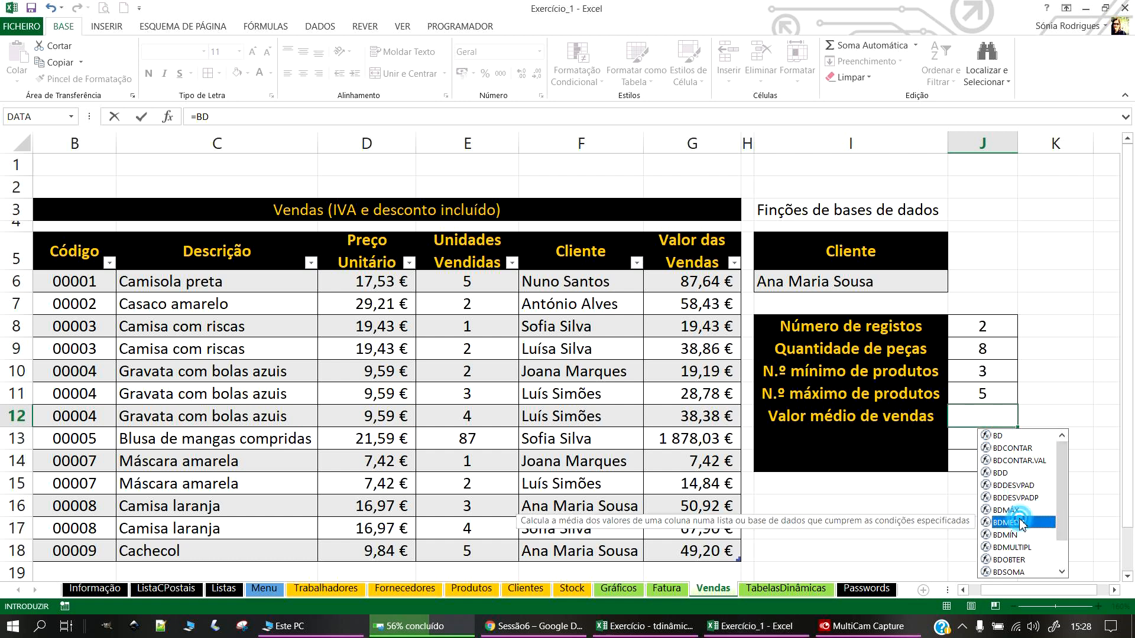
pyautogui.doubleClick(1021, 522)
pyautogui.moveTo(665, 556); pyautogui.dragTo(161, 255)
pyautogui.write(';')
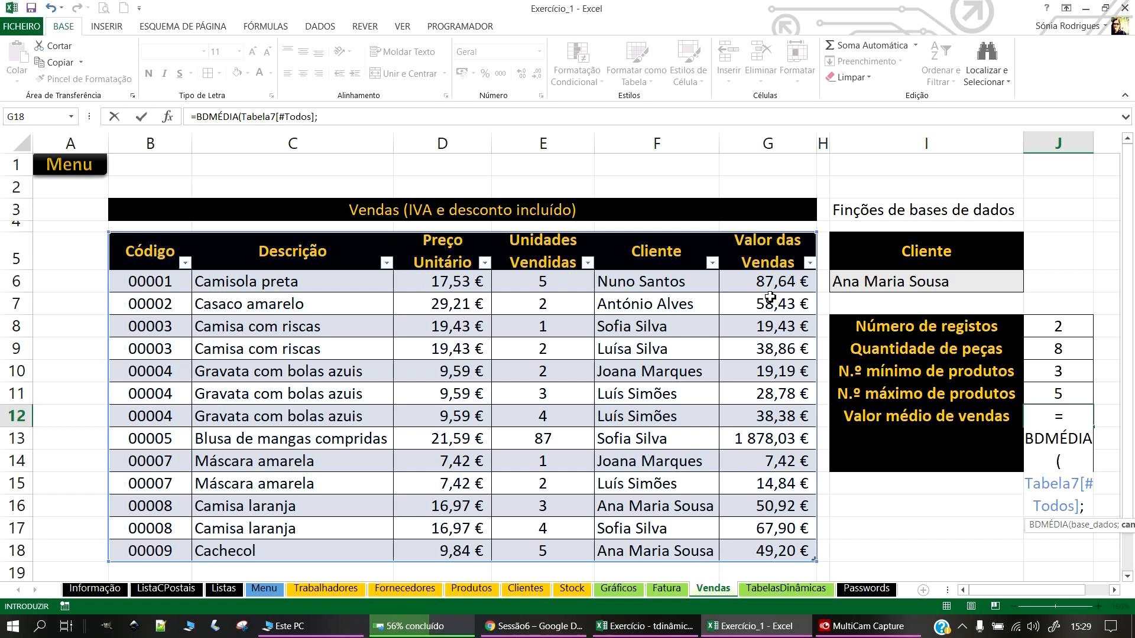
pyautogui.write('6;')
pyautogui.moveTo(888, 243); pyautogui.dragTo(892, 283)
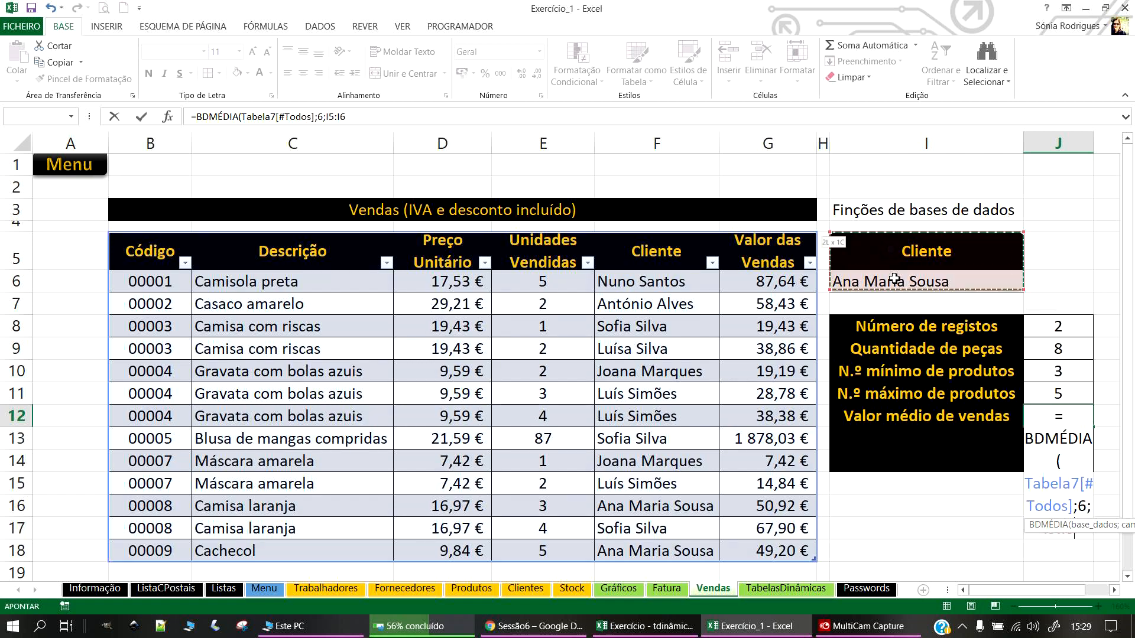
pyautogui.press('Return')
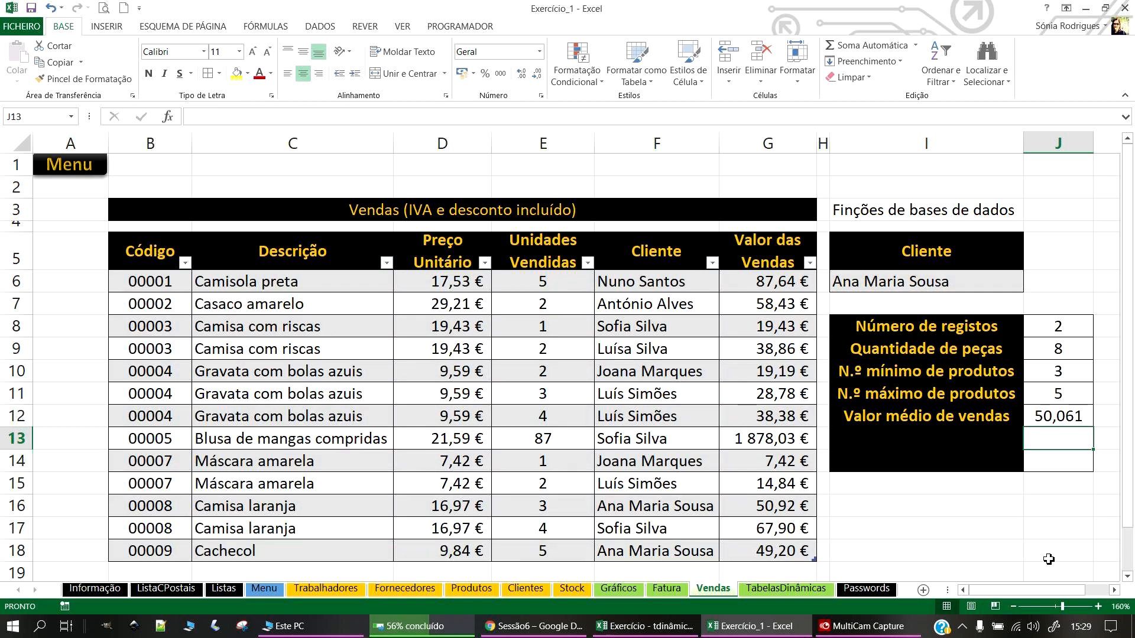
# Step: Check the sales in G16 and G18, then format J12 as € Accounting, showing 50,06 €
pyautogui.click(751, 460)
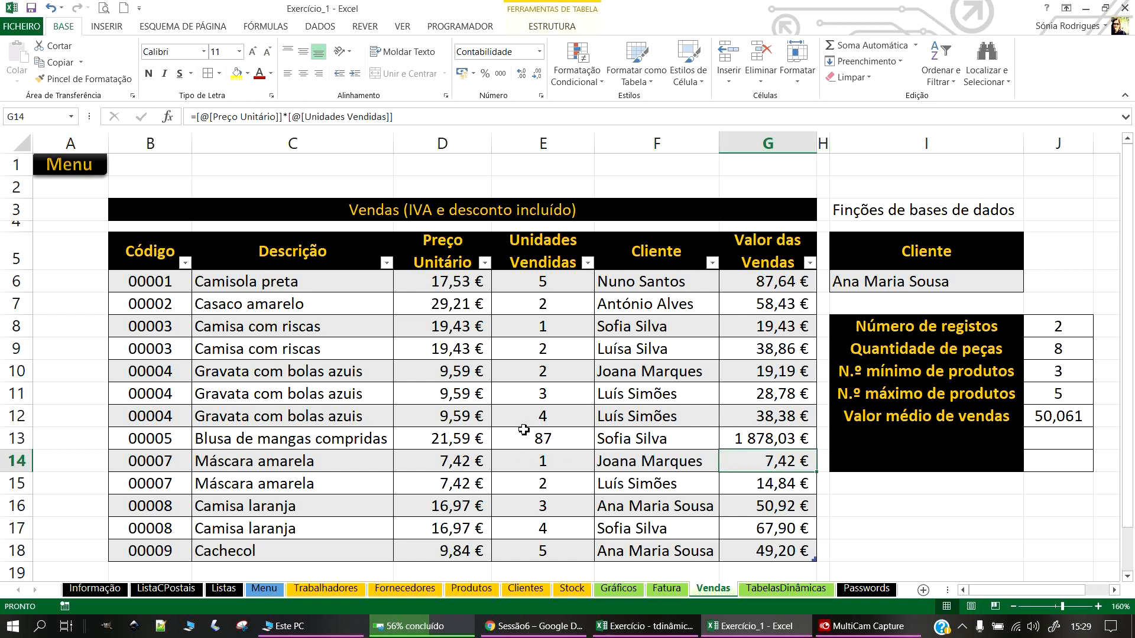
pyautogui.click(781, 507)
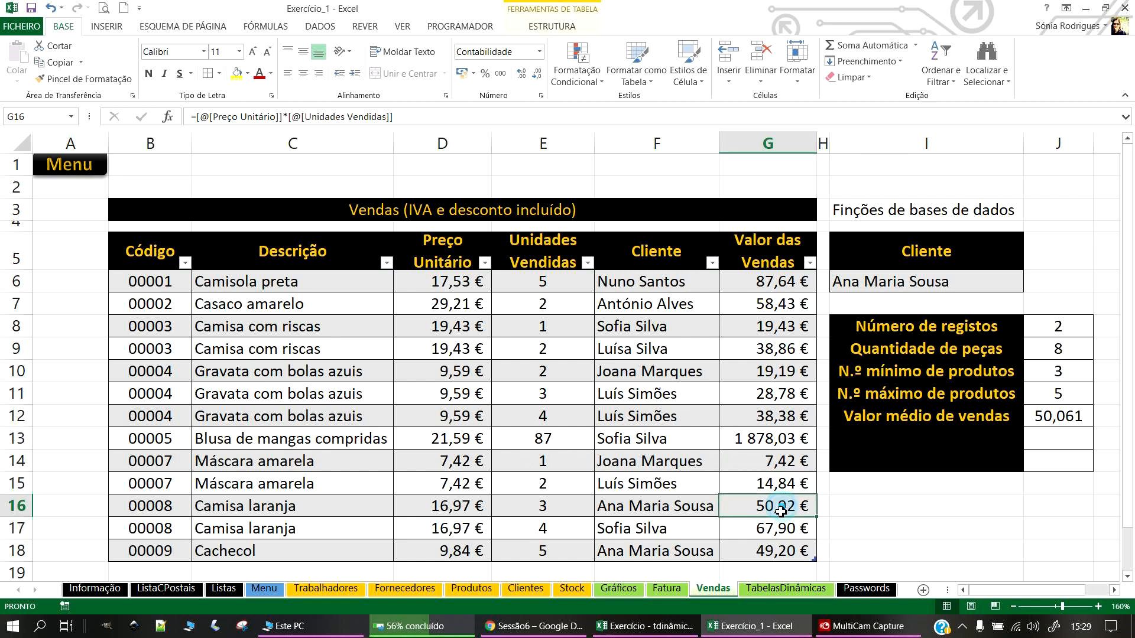
pyautogui.keyDown('ctrl'); pyautogui.click(780, 556); pyautogui.keyUp('ctrl')
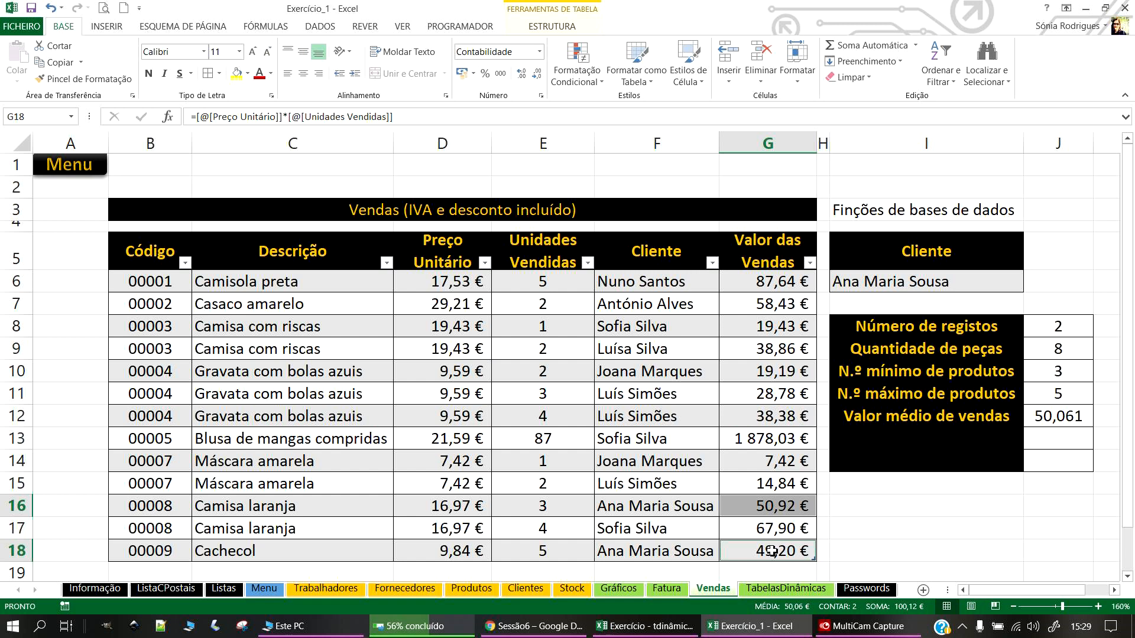
pyautogui.click(1060, 447)
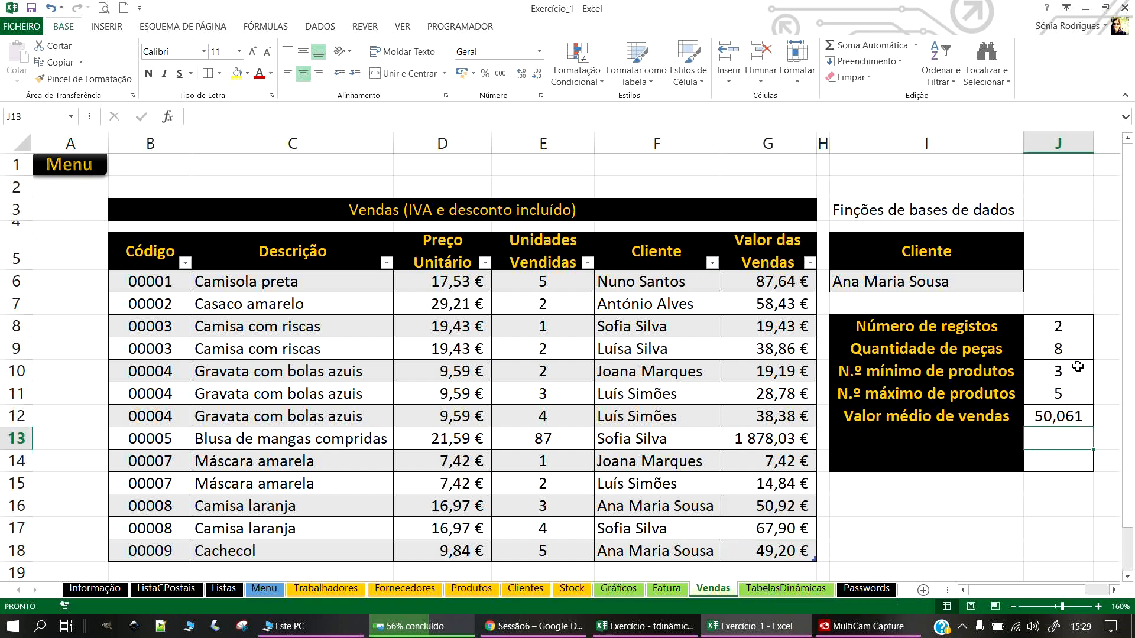
pyautogui.click(1052, 415)
pyautogui.click(461, 73)
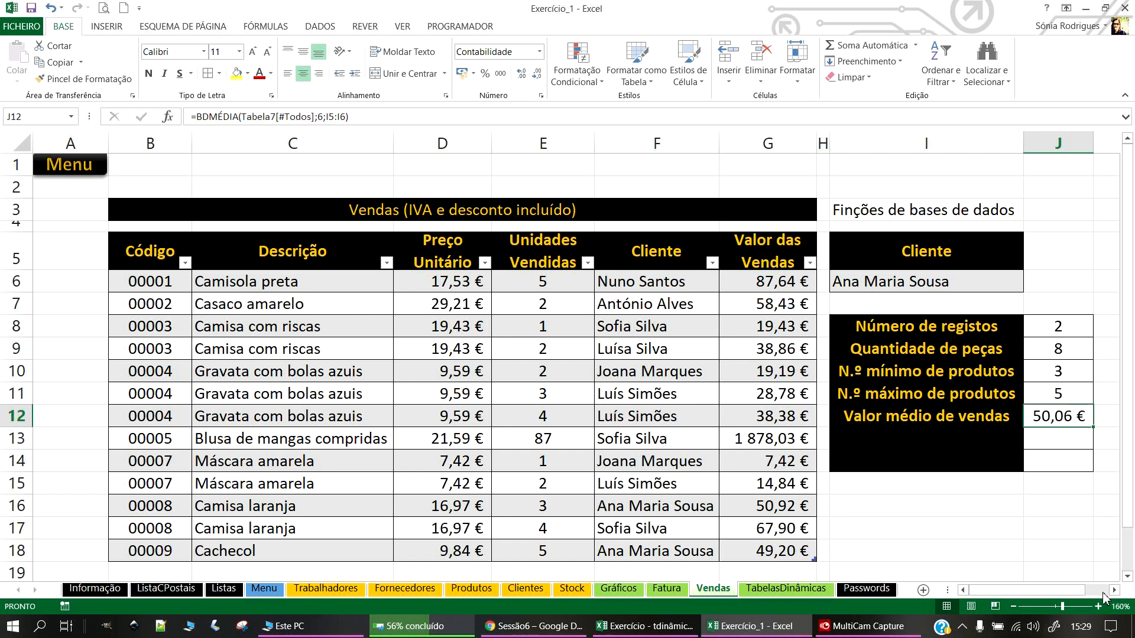
pyautogui.click(1114, 591)
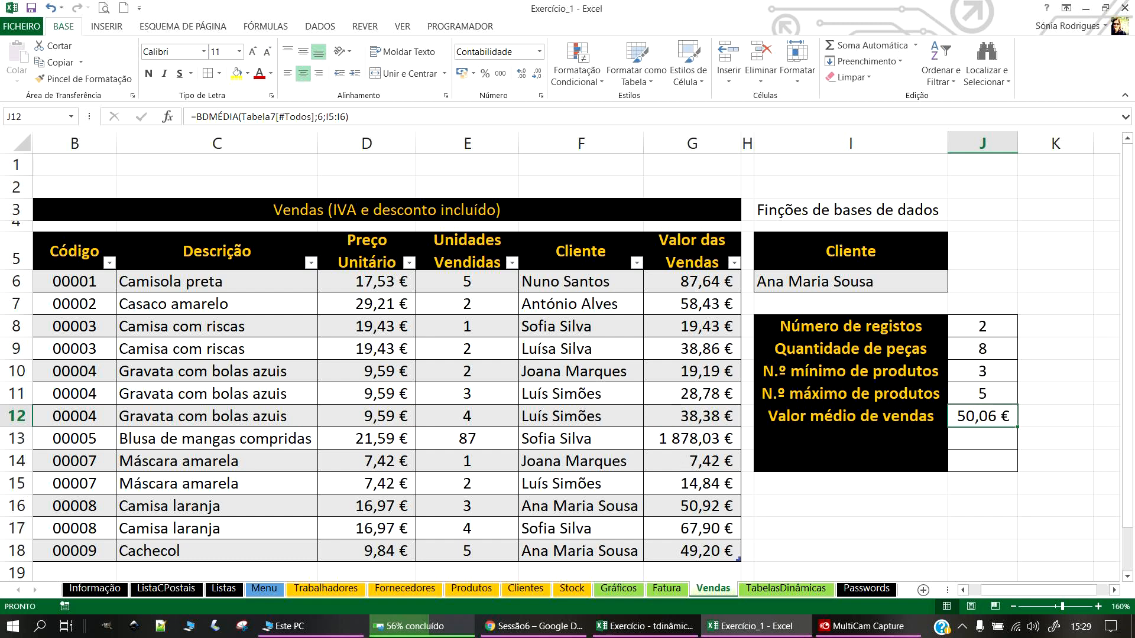
# Step: Enter the label 'Valor máximo de vendas' in cell I13
pyautogui.click(838, 434)
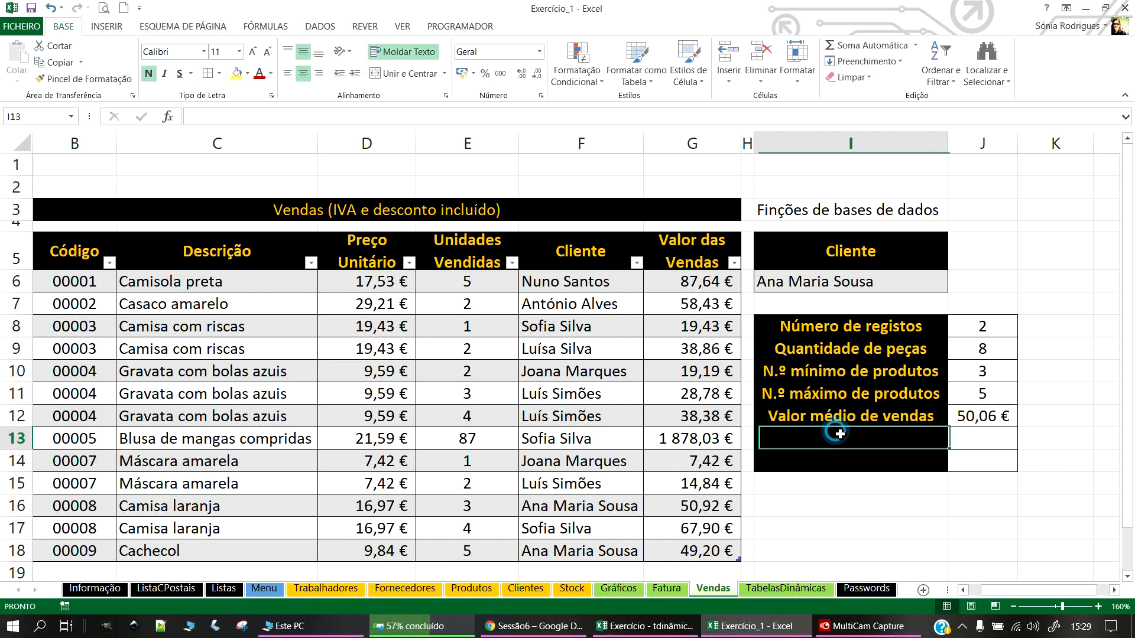
pyautogui.write('Valor má')
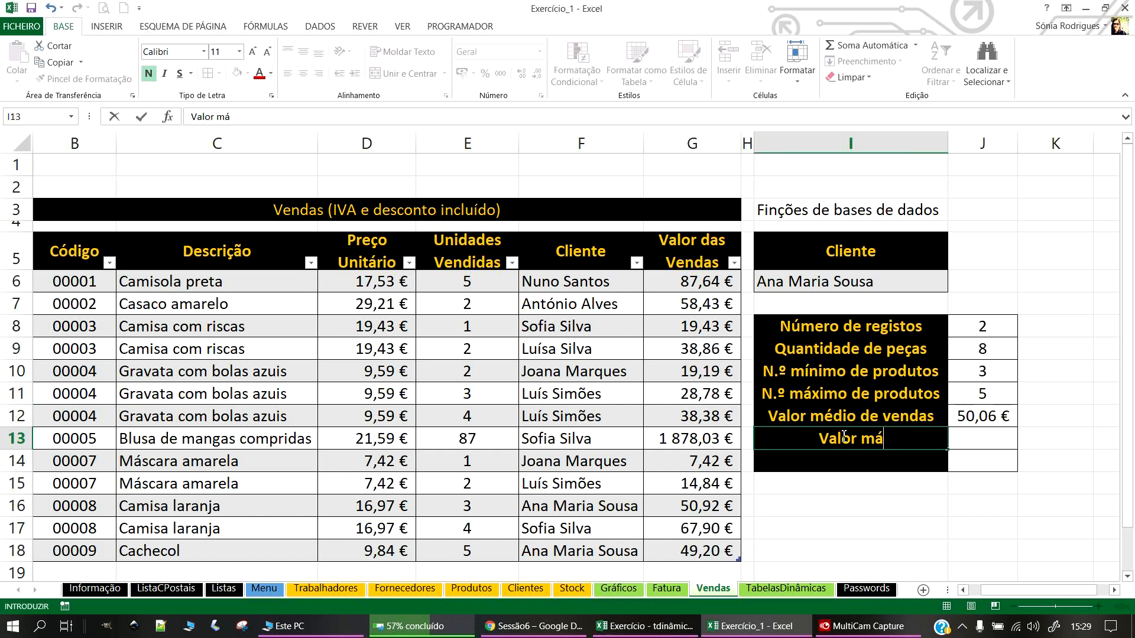
pyautogui.write('ximo de vendas')
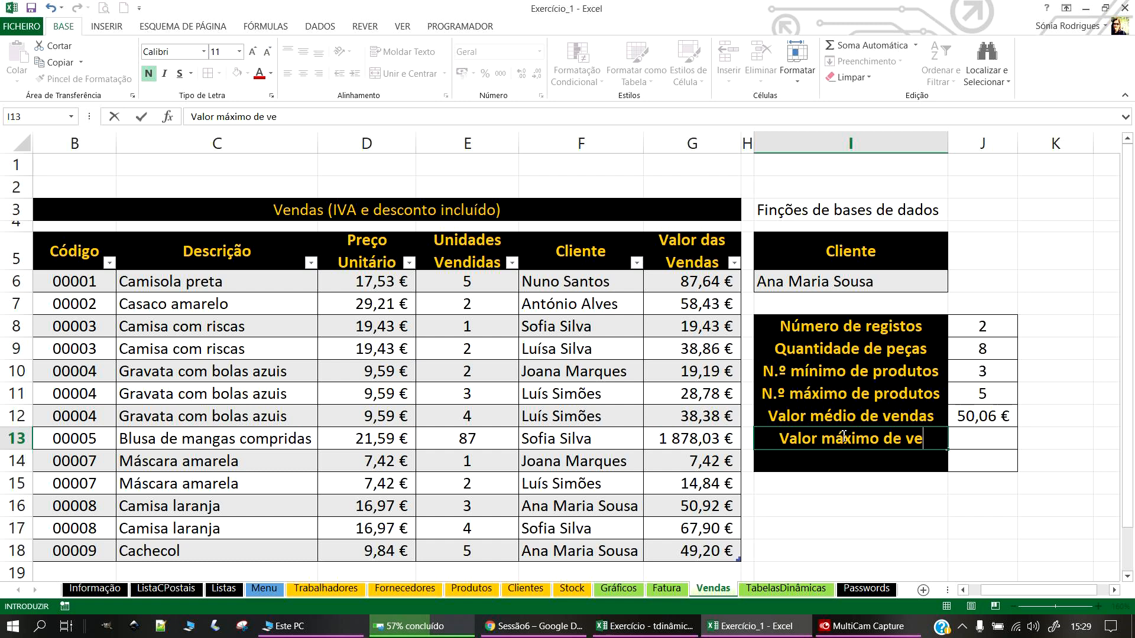
pyautogui.press('Return')
# Step: Enter =BDMÁX(Tabela7[#Todos];6;I5:I6) in J13 for the largest Cliente sale
pyautogui.click(986, 447)
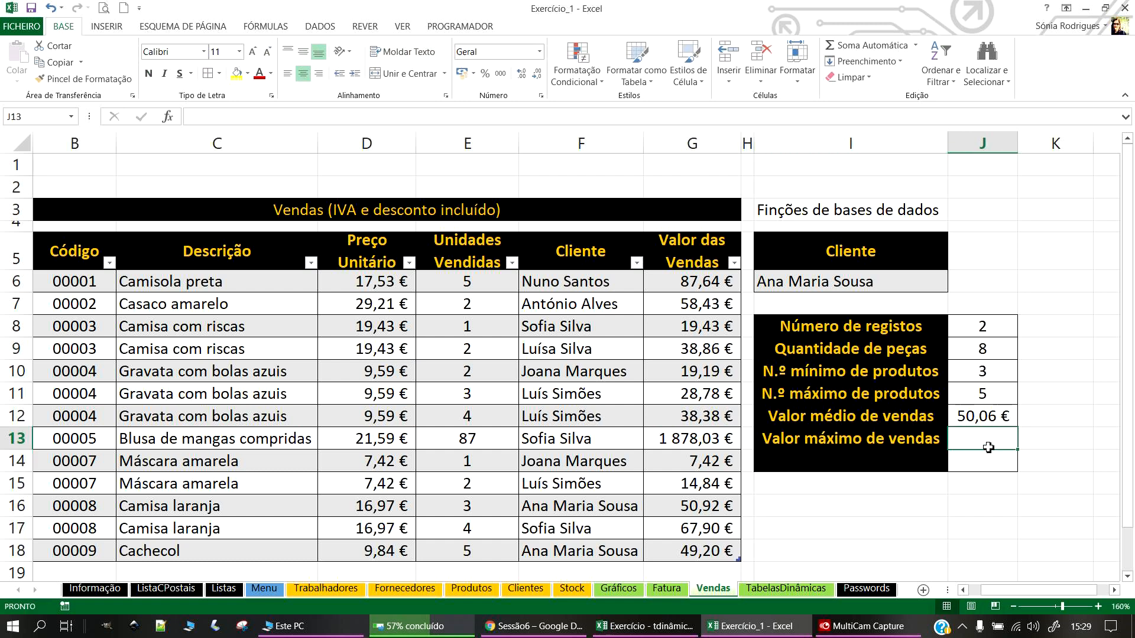
pyautogui.write('=BD')
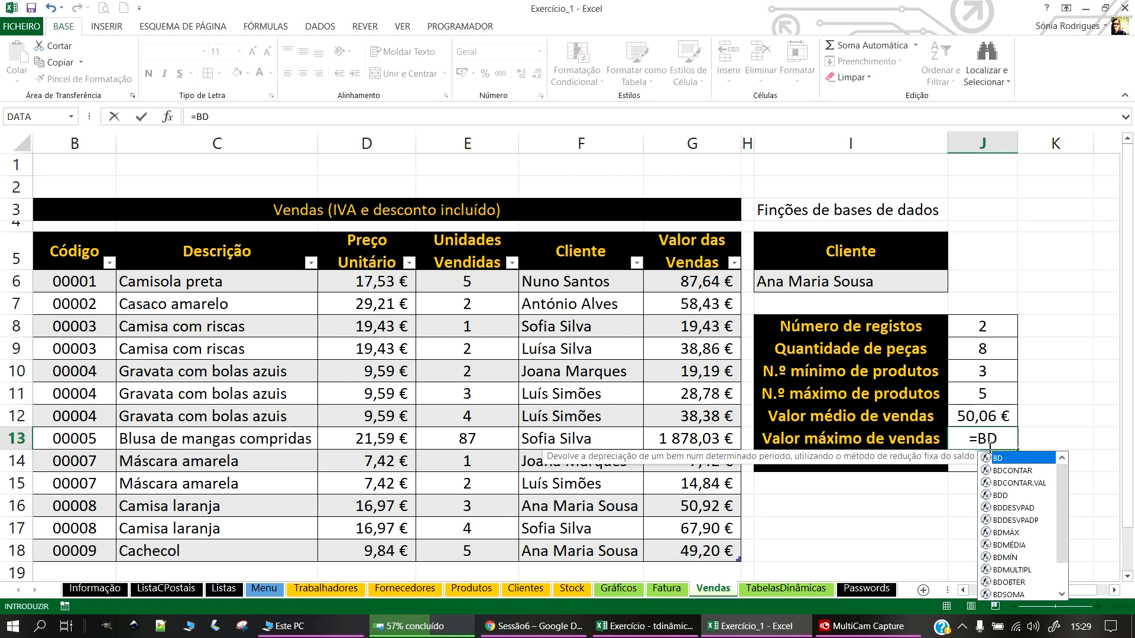
pyautogui.write('M')
pyautogui.doubleClick(993, 458)
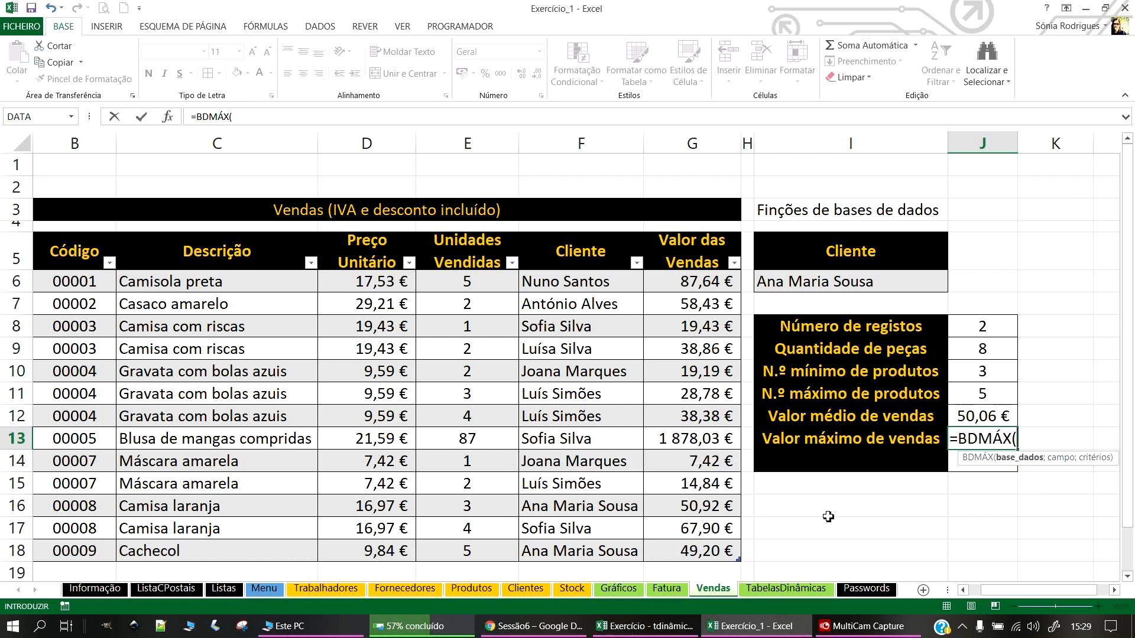
pyautogui.click(696, 554)
pyautogui.moveTo(532, 503); pyautogui.dragTo(57, 254)
pyautogui.write(';')
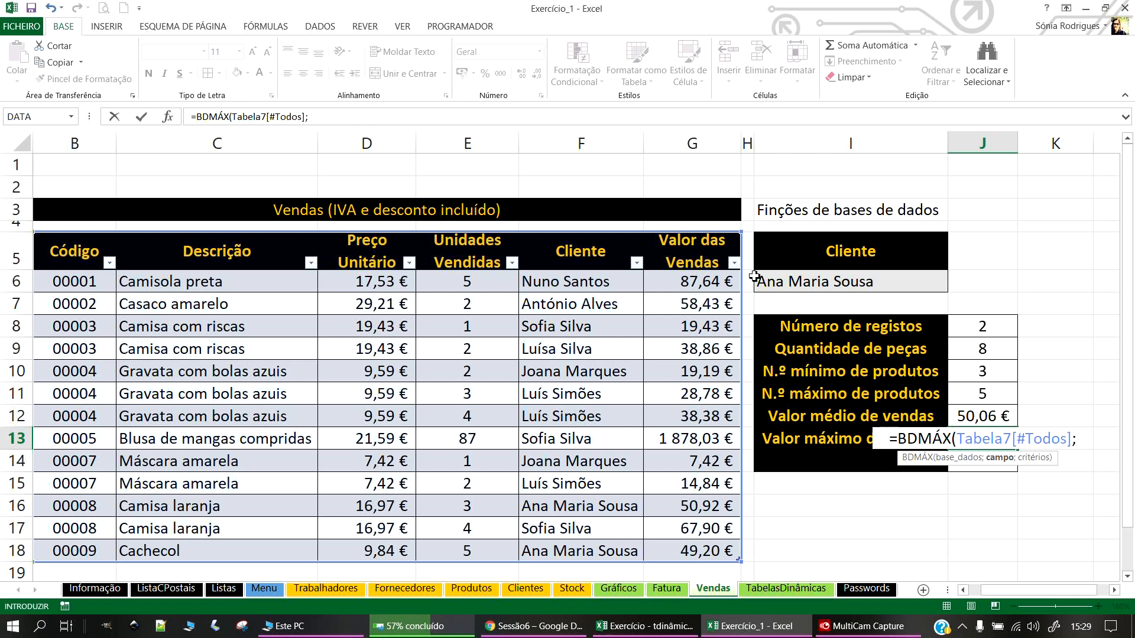
pyautogui.write('6;')
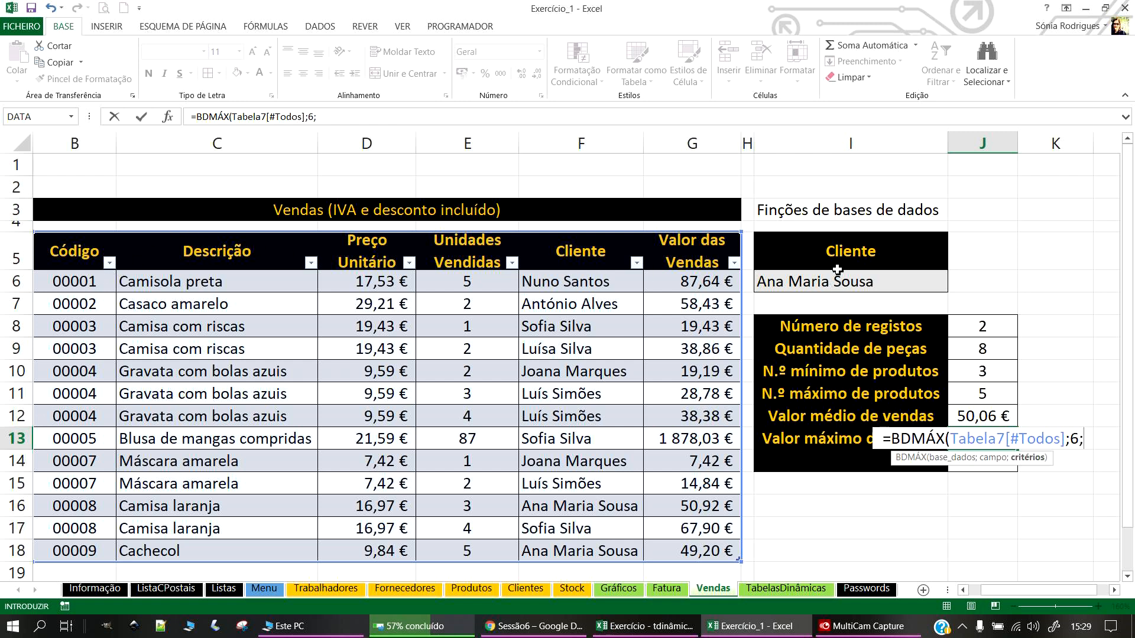
pyautogui.moveTo(835, 260); pyautogui.dragTo(835, 282)
pyautogui.write(')')
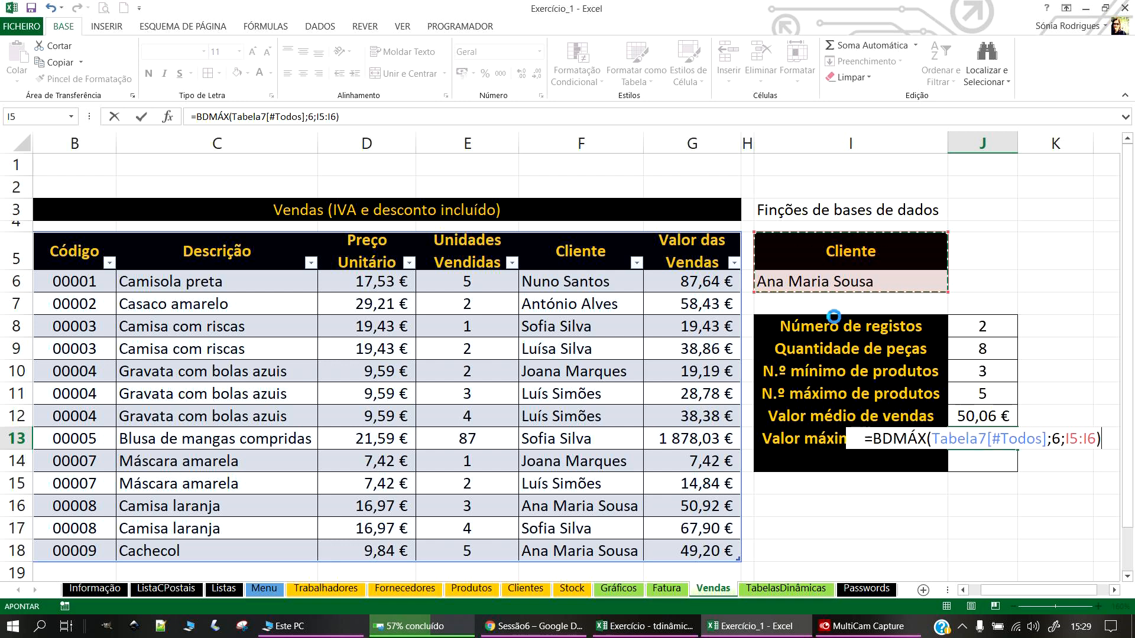
pyautogui.press('Return')
# Step: Format J13 as € Accounting so it shows 50,92 €
pyautogui.click(1001, 438)
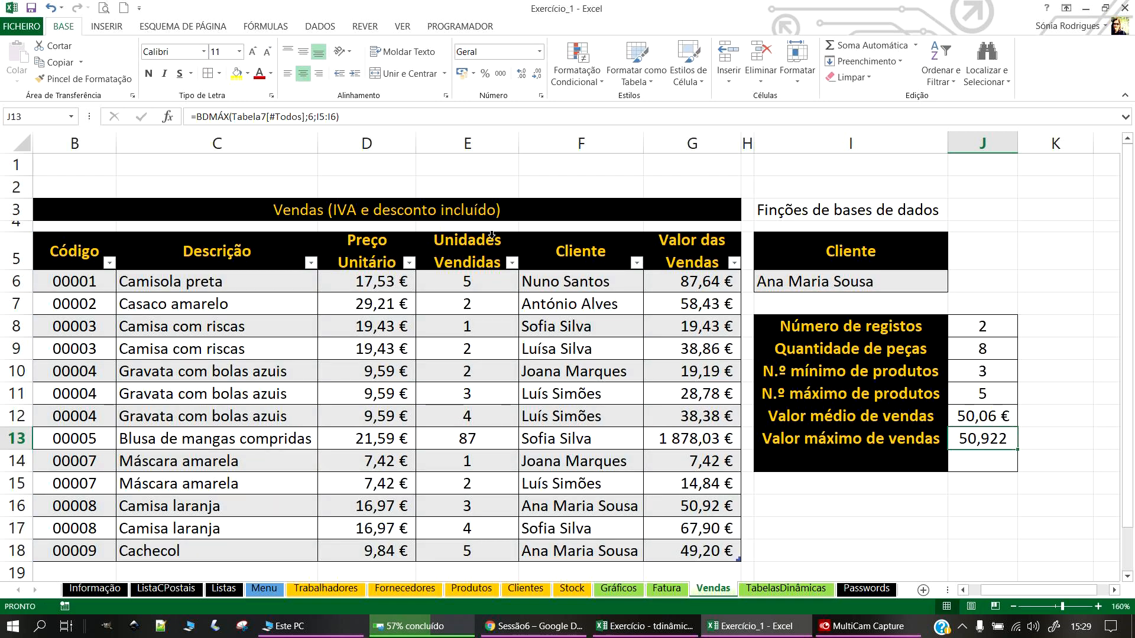
pyautogui.click(462, 74)
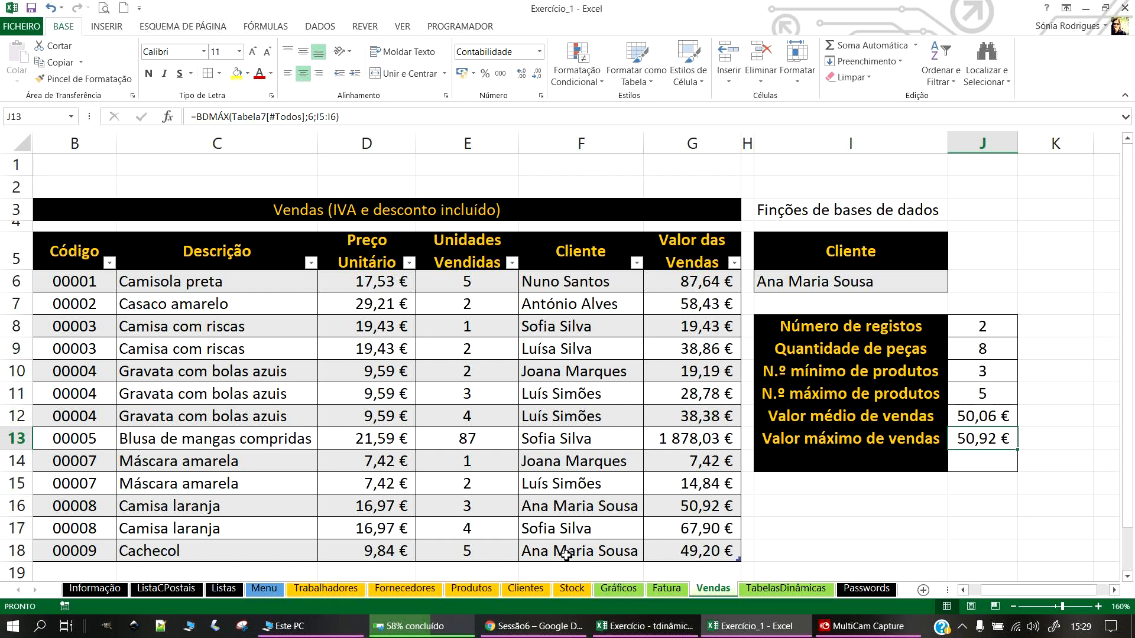
pyautogui.click(979, 436)
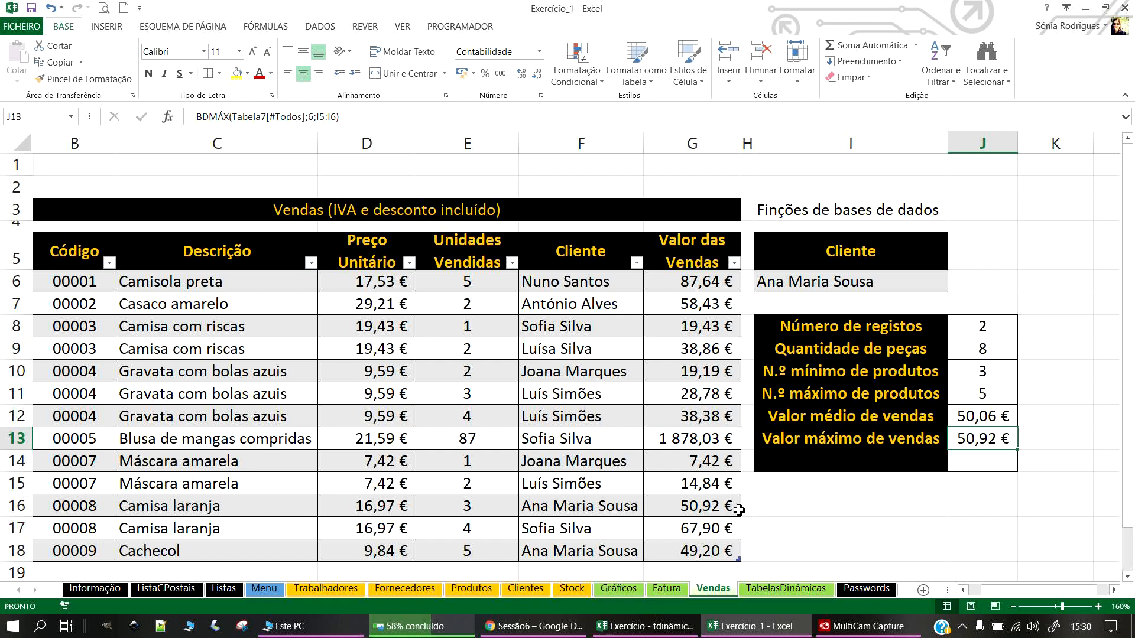
# Step: Enter the label 'Valor mínimo de vendas' in cell I14
pyautogui.click(793, 470)
pyautogui.write('Valor ')
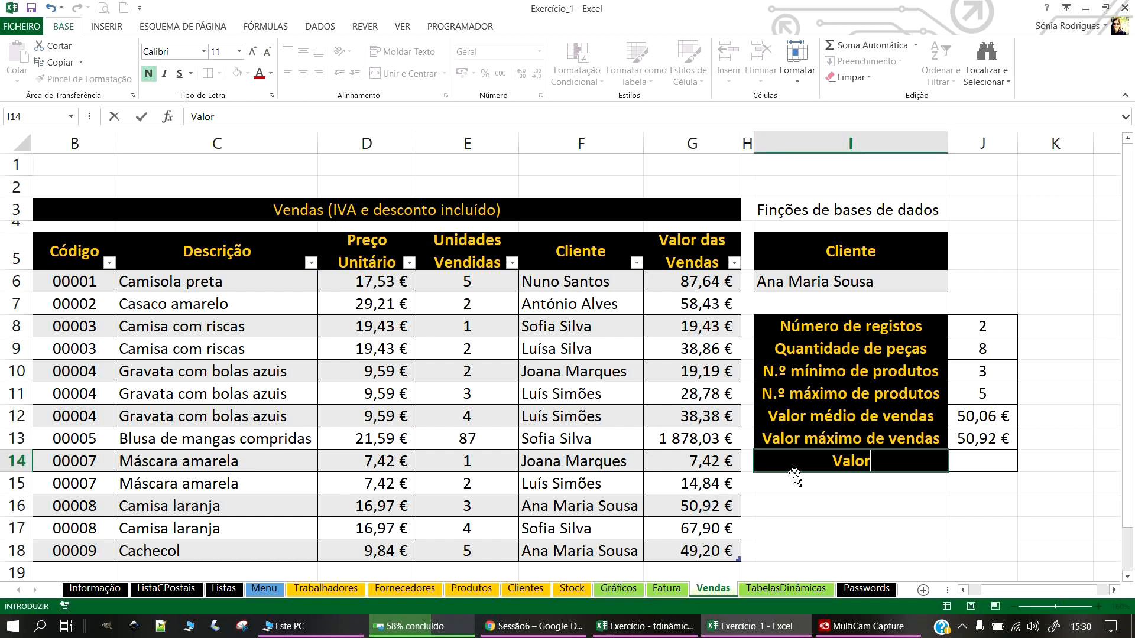
pyautogui.write('mínim')
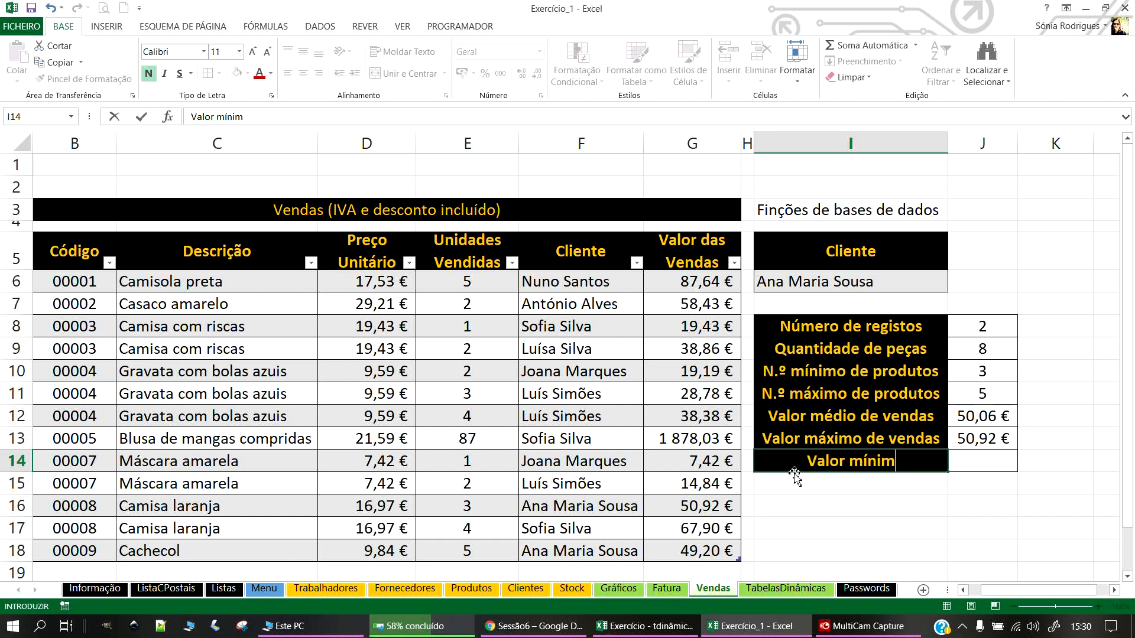
pyautogui.write('o de vendas')
pyautogui.press('Return')
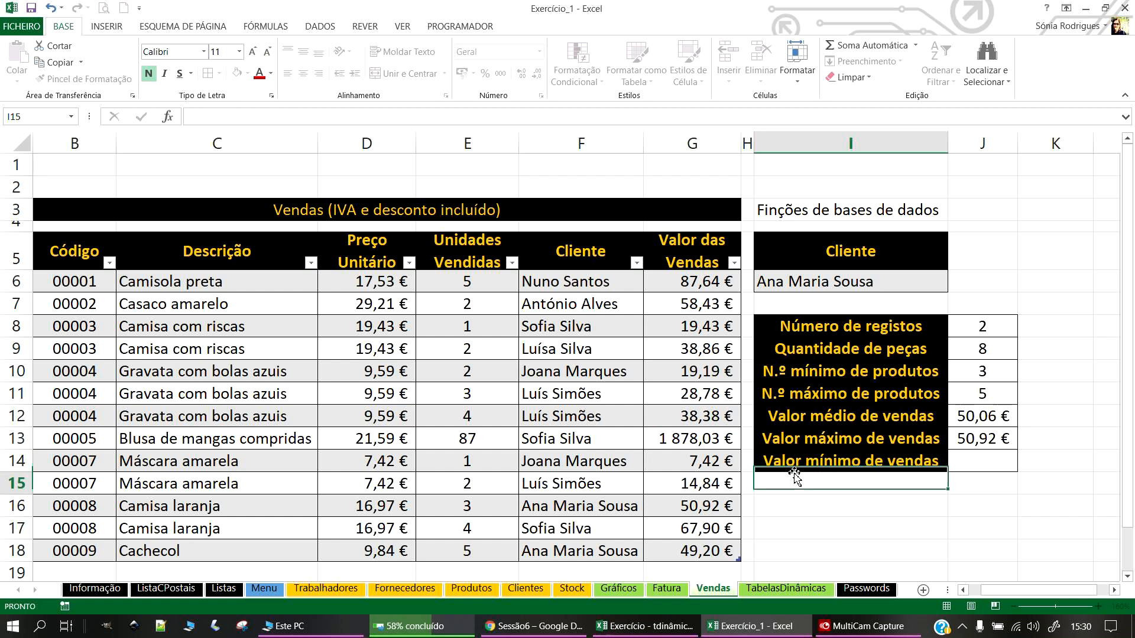
# Step: Enter =BDMÍN(Tabela7[#Todos];6;I5:I6) in J14 for the smallest Cliente sale
pyautogui.click(992, 464)
pyautogui.write('=')
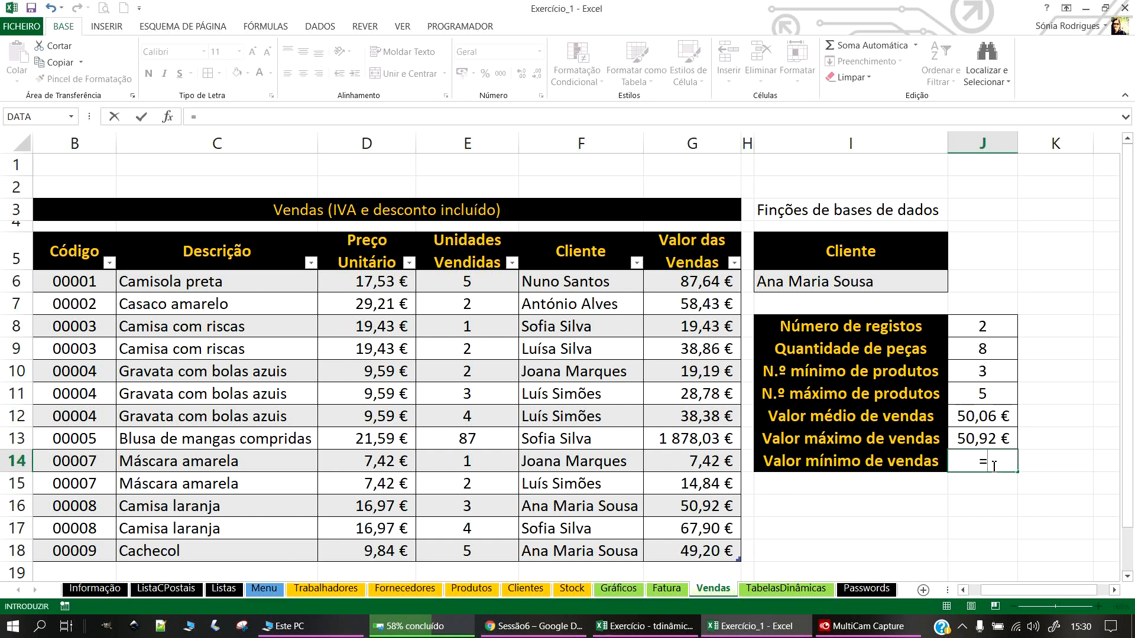
pyautogui.write('BDM')
pyautogui.click(1004, 507)
pyautogui.click(1004, 507)
pyautogui.moveTo(709, 549); pyautogui.dragTo(130, 262)
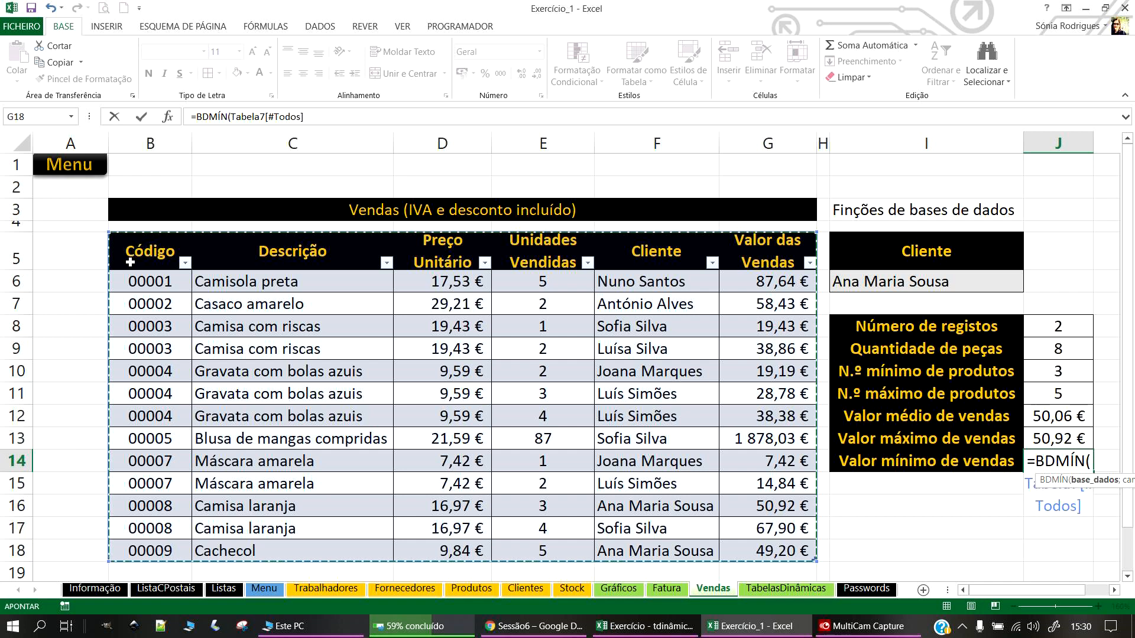
pyautogui.write(';6')
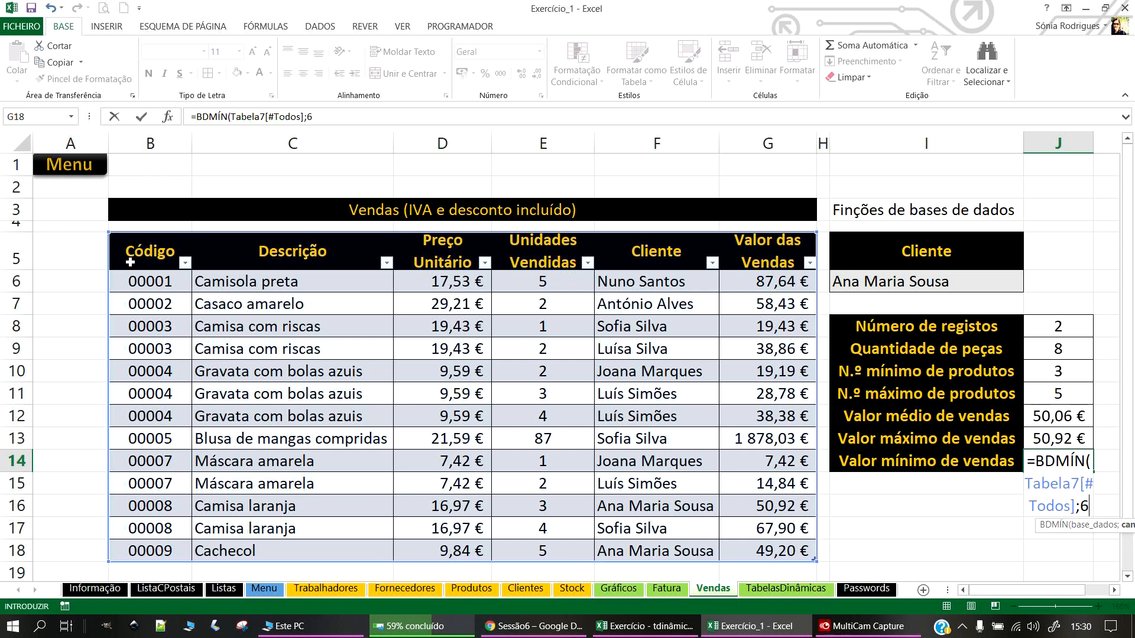
pyautogui.write(';')
pyautogui.moveTo(965, 241); pyautogui.dragTo(965, 278)
pyautogui.press('Return')
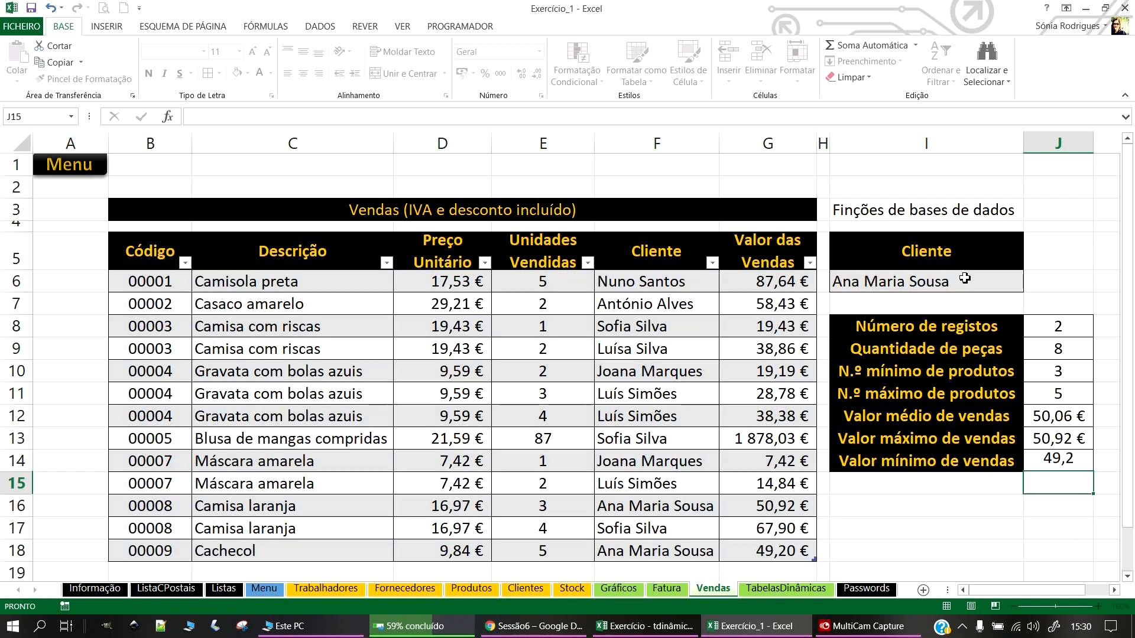
# Step: Format J14 as € Accounting (49,20 €) and begin the total label in I15
pyautogui.click(1058, 463)
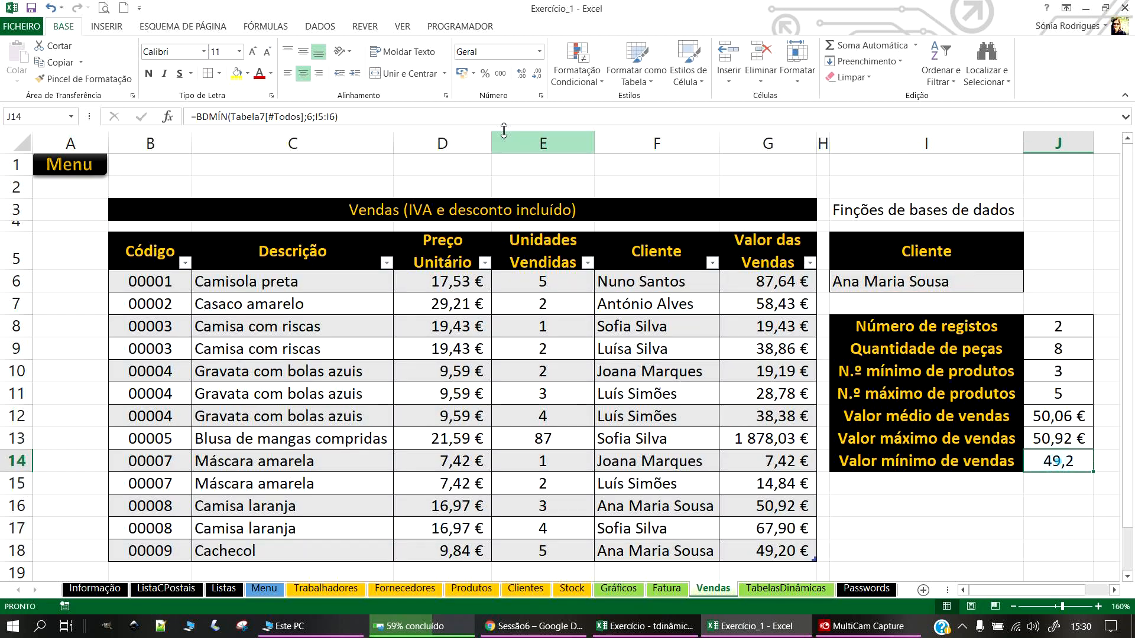
pyautogui.click(462, 70)
pyautogui.click(909, 482)
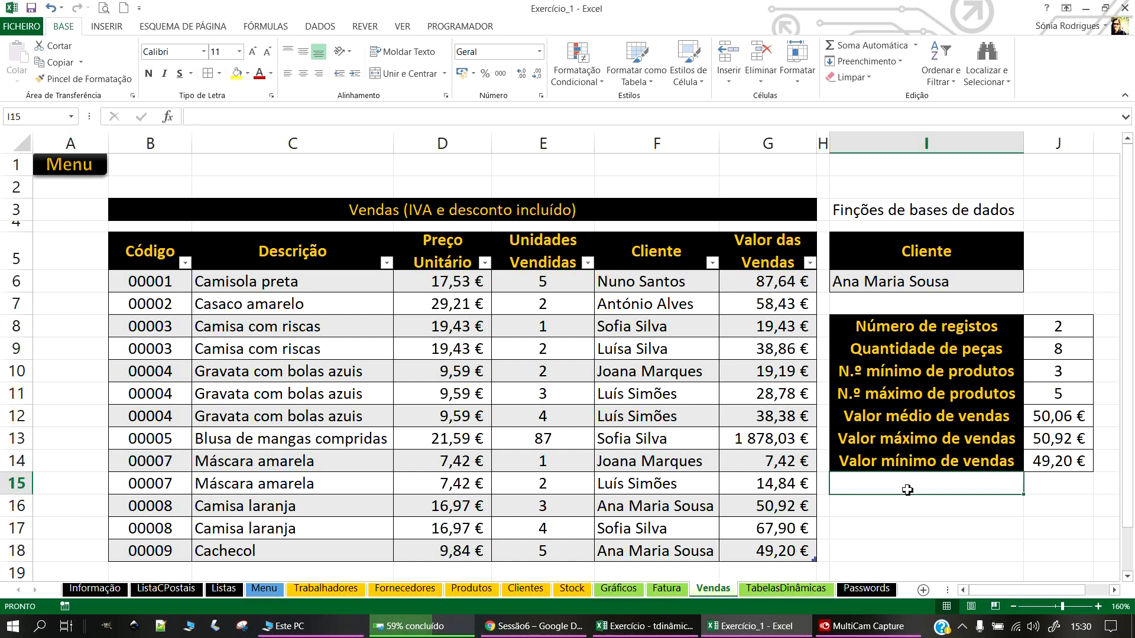
pyautogui.write('Val')
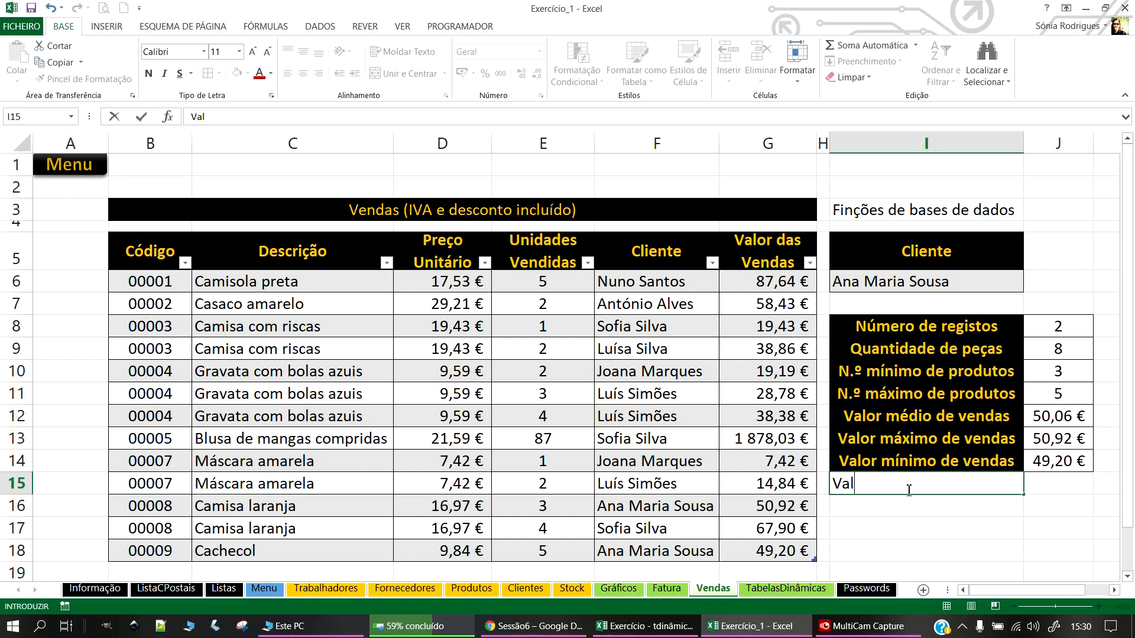
pyautogui.write('Total de vendas')
# Step: Confirm the Total de vendas label and enter =BDSOMA(Tabela7[#Todos];6;I5:I6) in J15, giving 100,122
pyautogui.press('Return')
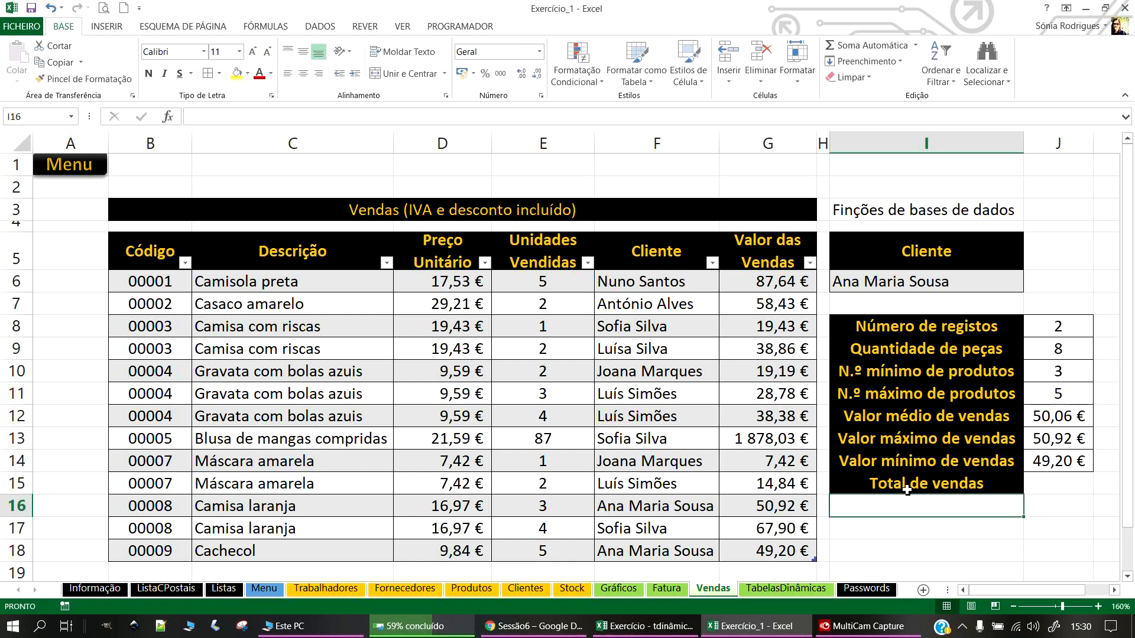
pyautogui.click(1053, 488)
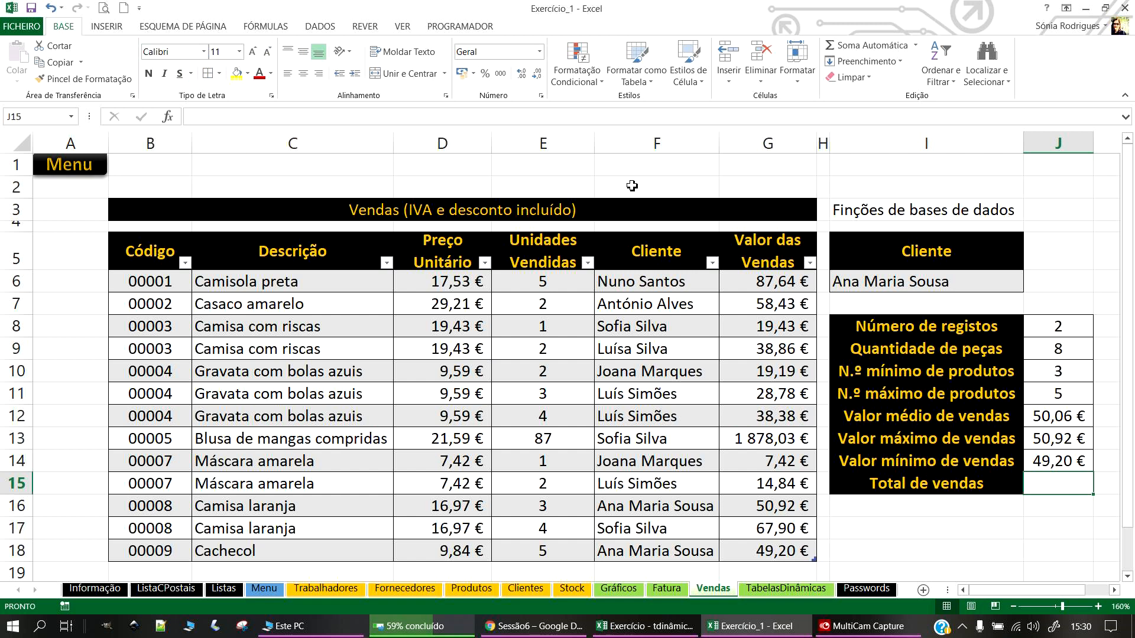
pyautogui.write('=BDS')
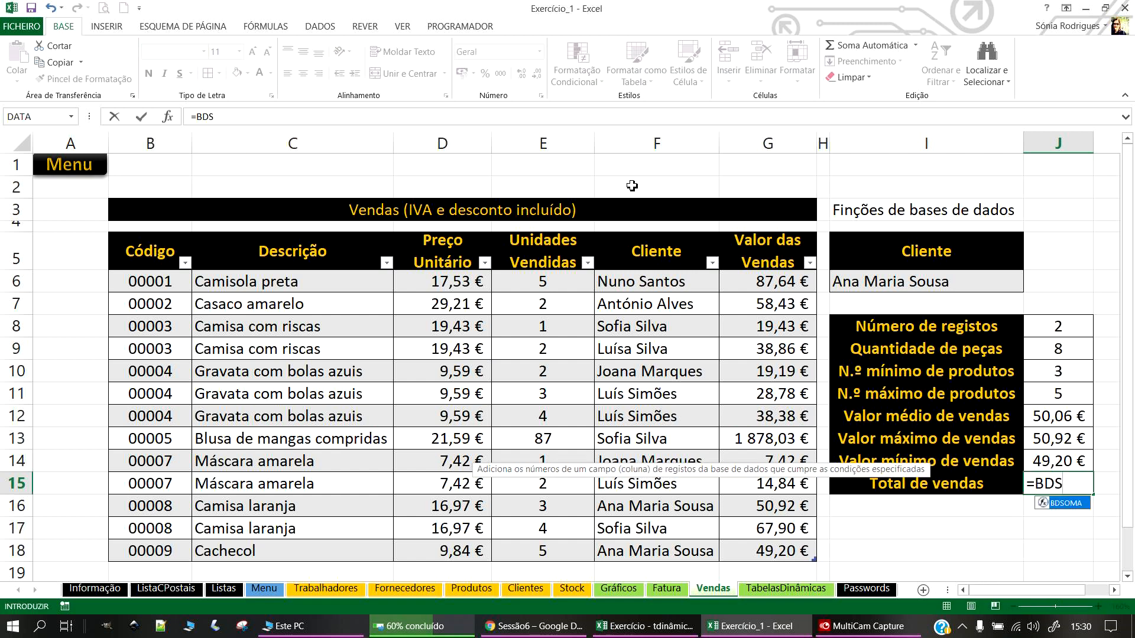
pyautogui.press('Tab')
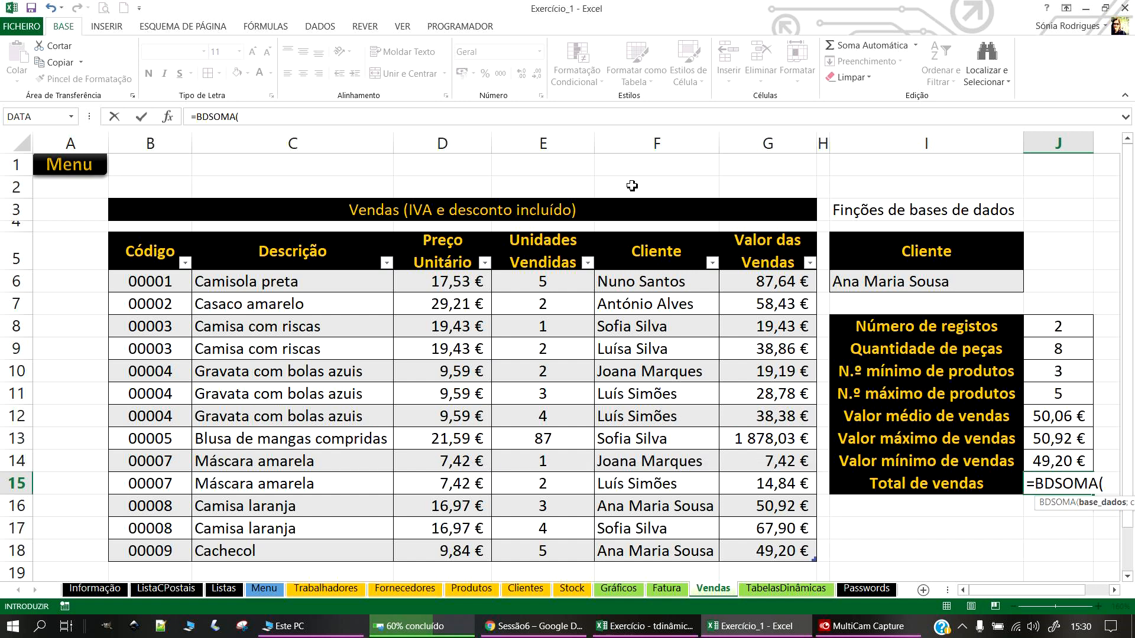
pyautogui.moveTo(154, 255); pyautogui.dragTo(813, 555)
pyautogui.write(';')
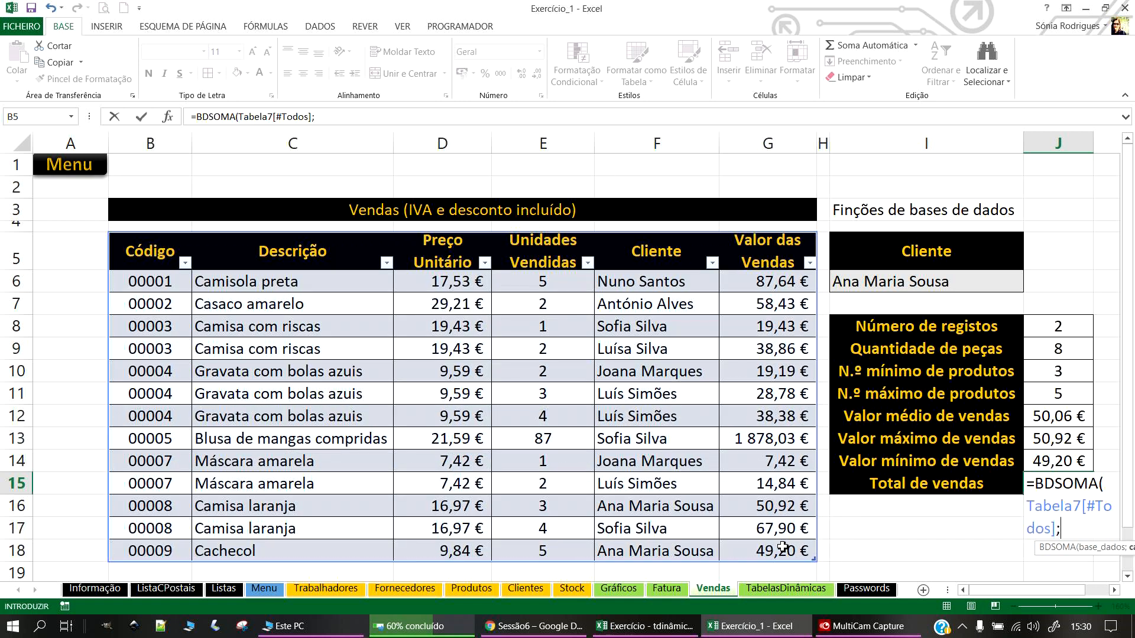
pyautogui.write('6;')
pyautogui.moveTo(951, 259); pyautogui.dragTo(931, 298)
pyautogui.write(')')
pyautogui.press('Return')
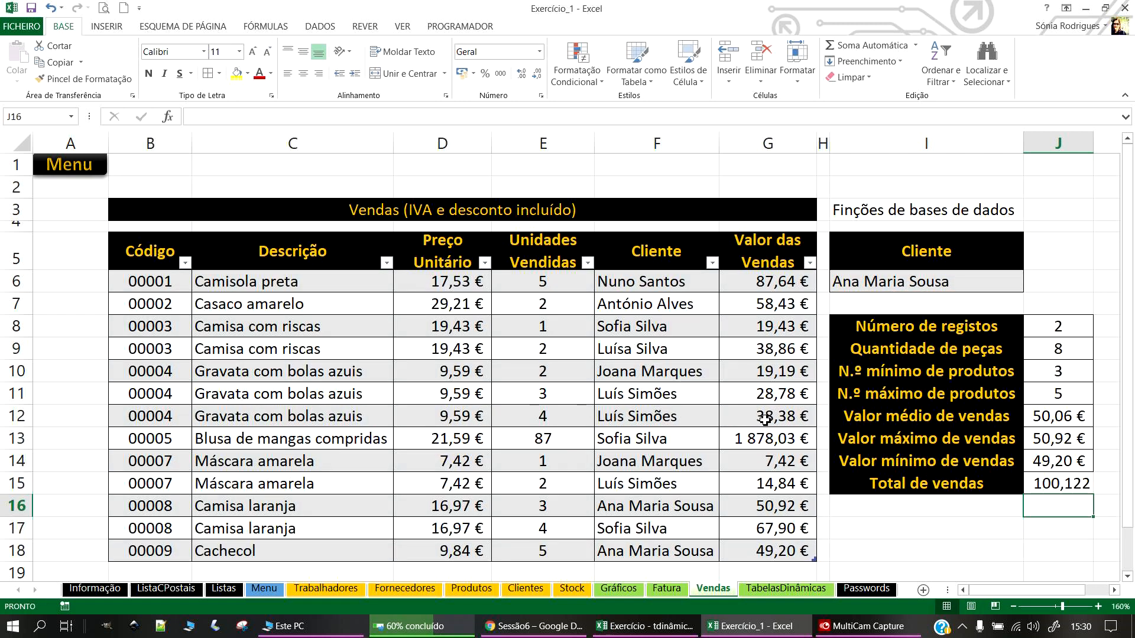
# Step: Copy J14's euro format to J15 so it shows 100,12 €, and widen column J
pyautogui.click(779, 505)
pyautogui.keyDown('ctrl'); pyautogui.click(775, 550); pyautogui.keyUp('ctrl')
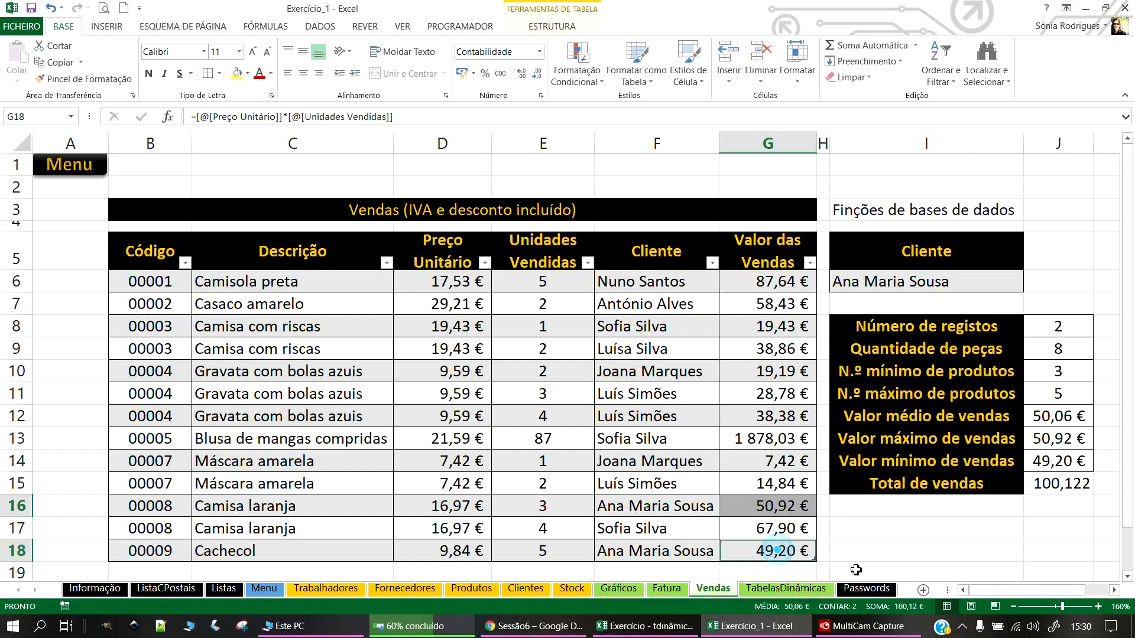
pyautogui.click(1073, 529)
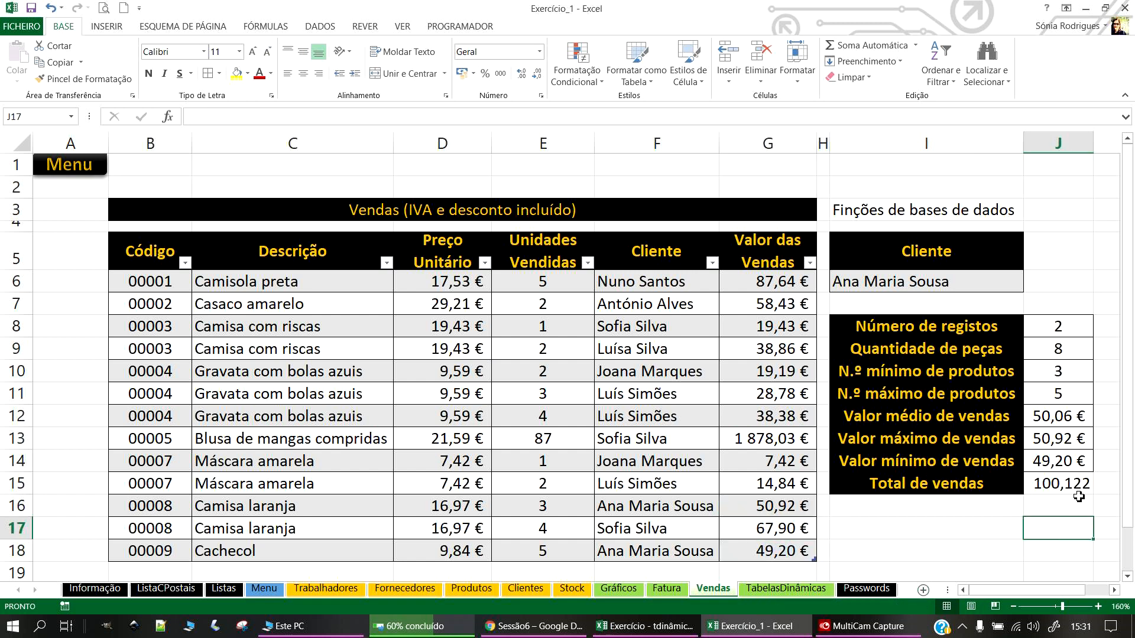
pyautogui.click(1063, 461)
pyautogui.click(57, 79)
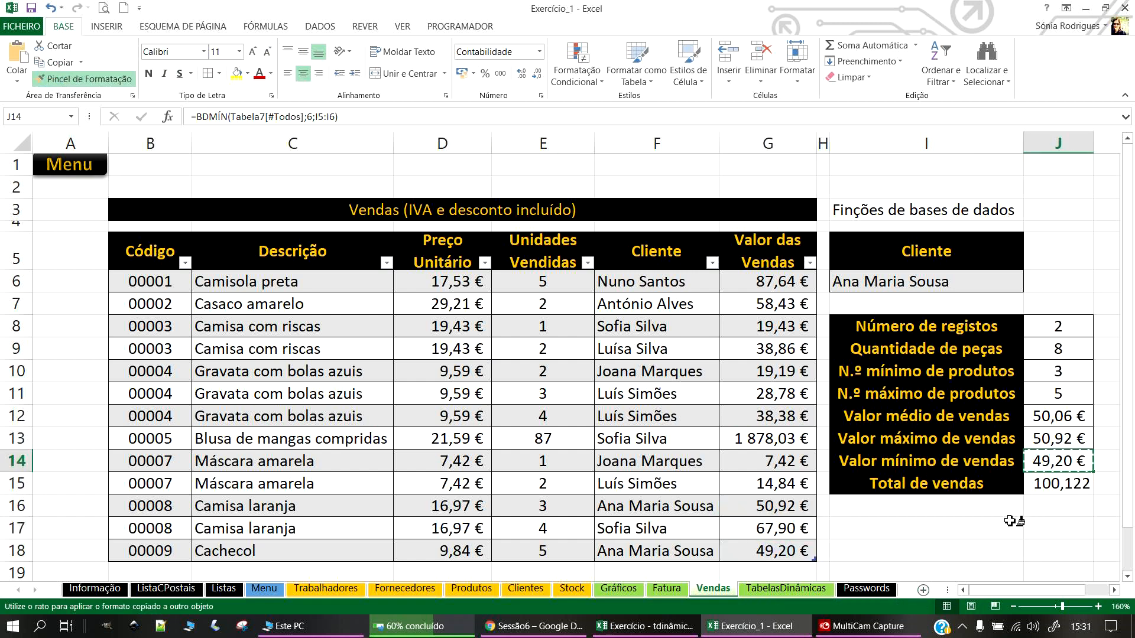
pyautogui.click(1051, 487)
pyautogui.click(1016, 529)
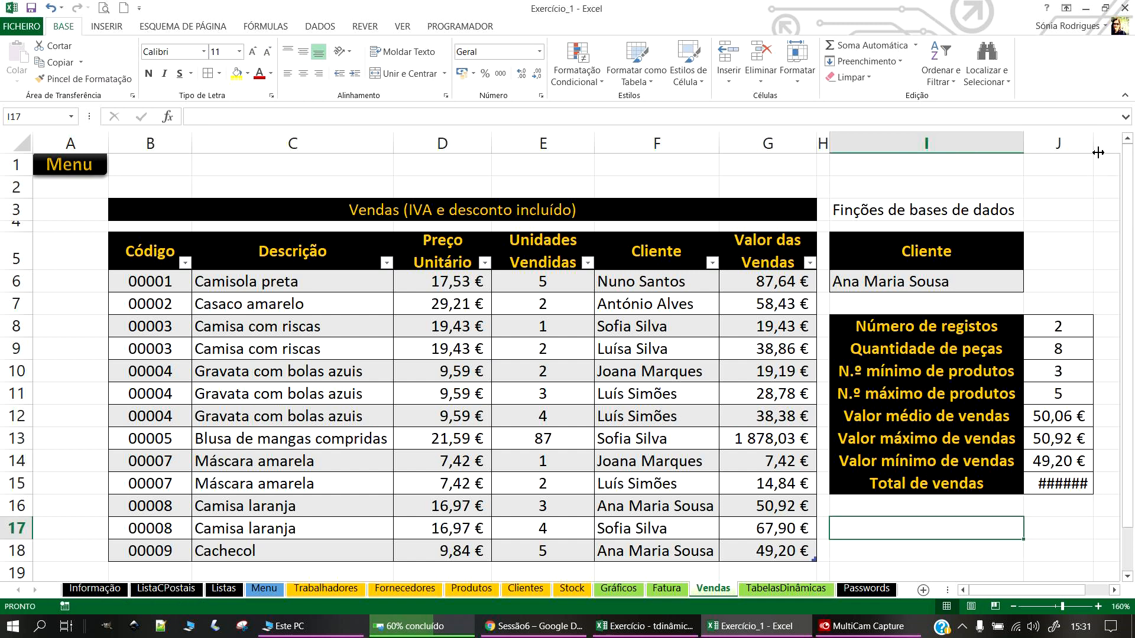
pyautogui.moveTo(1097, 153); pyautogui.dragTo(1107, 152)
pyautogui.moveTo(1007, 591); pyautogui.dragTo(1022, 595)
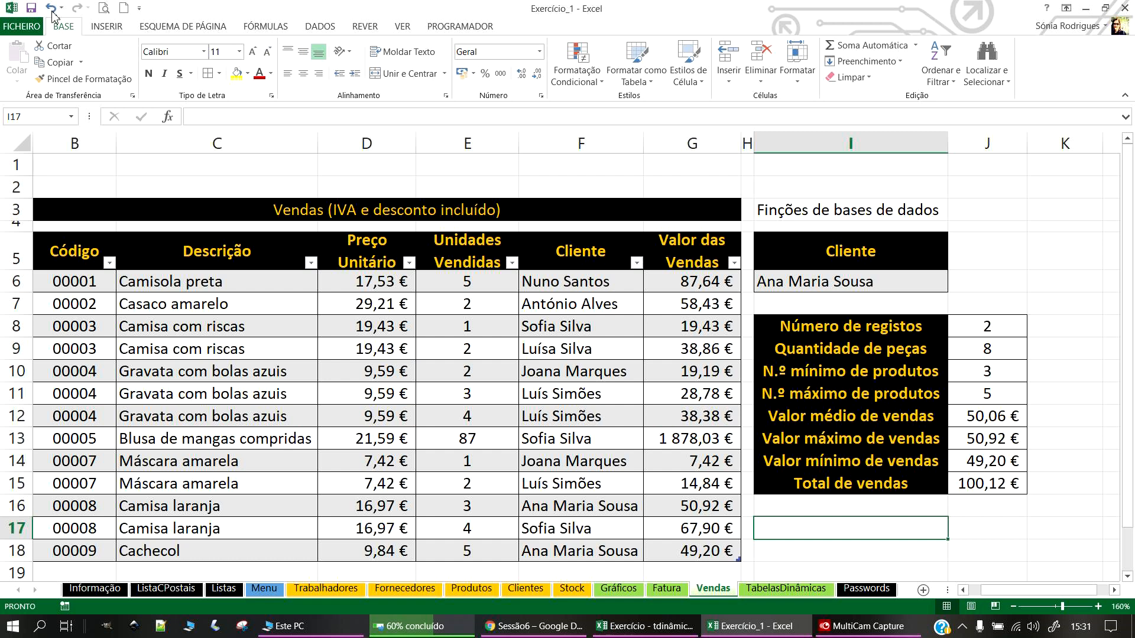
# Step: Correct the I3 heading from 'Finções' to 'Funções de bases de dados'
pyautogui.doubleClick(769, 210)
pyautogui.press('BackSpace')
pyautogui.write('u')
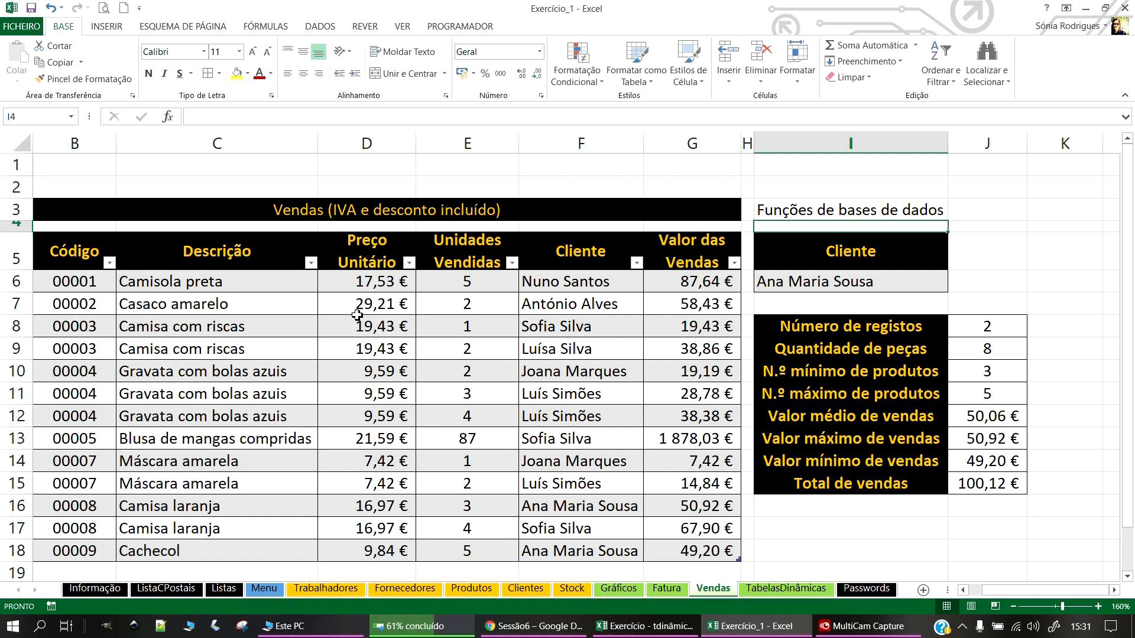
# Step: Extend the Vendas table with an empty row 19 and clear the leftover code in B20
pyautogui.scroll(-2, 339, 457)
pyautogui.scroll(2, 337, 456)
pyautogui.scroll(-1, 160, 552)
pyautogui.click(83, 507)
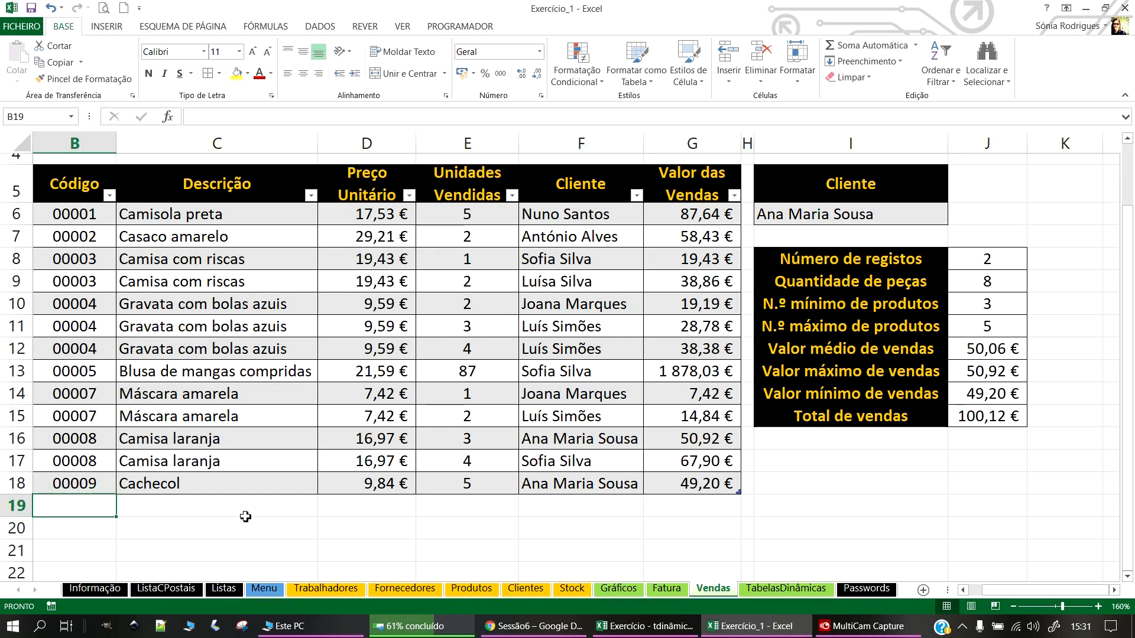
pyautogui.write('1')
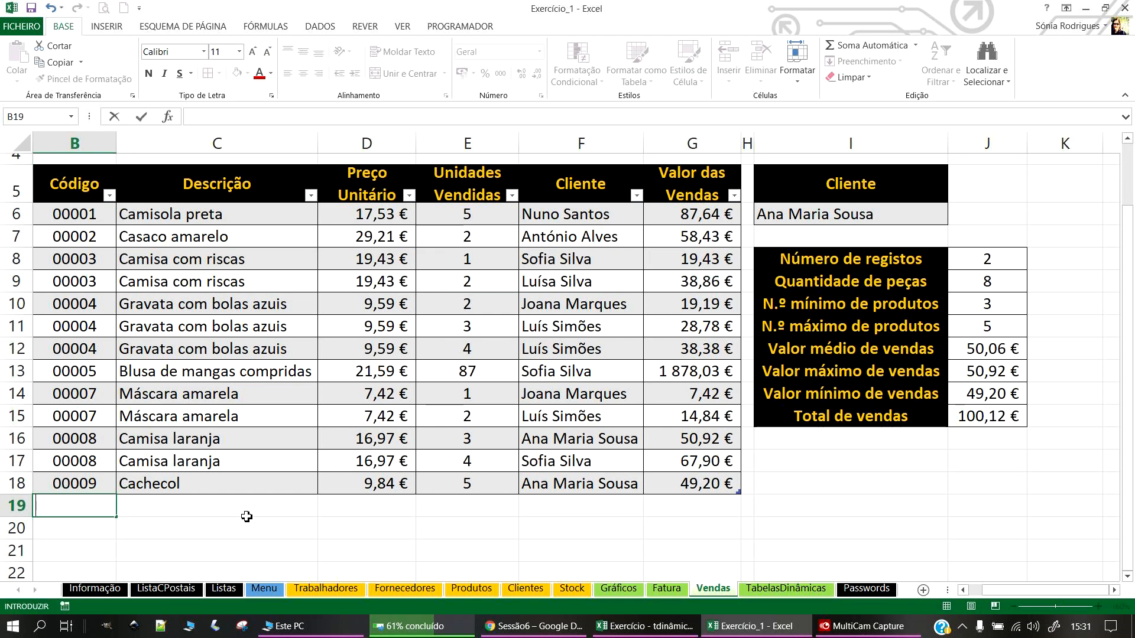
pyautogui.click(39, 485)
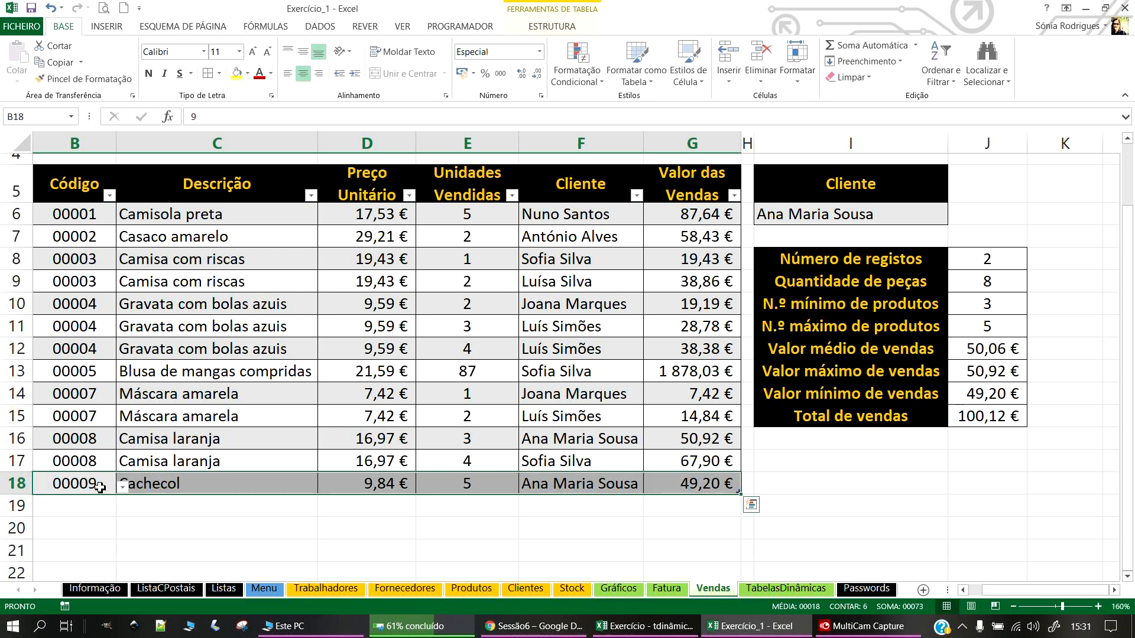
pyautogui.click(96, 491)
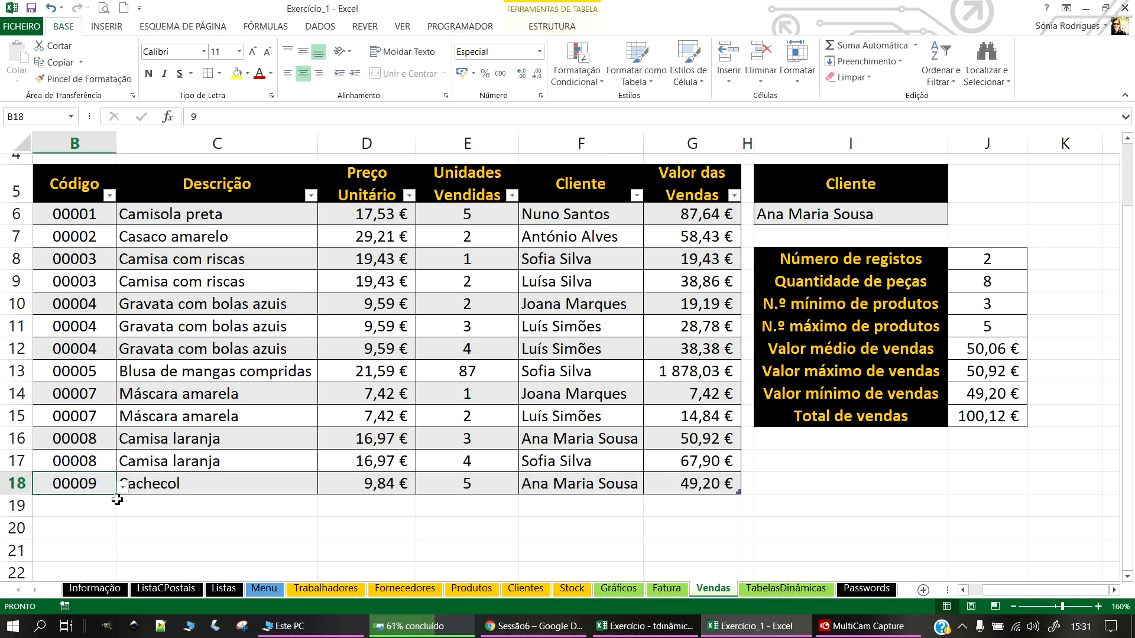
pyautogui.hotkey('ctrl', 'c')
pyautogui.click(94, 502)
pyautogui.hotkey('ctrl', 'v')
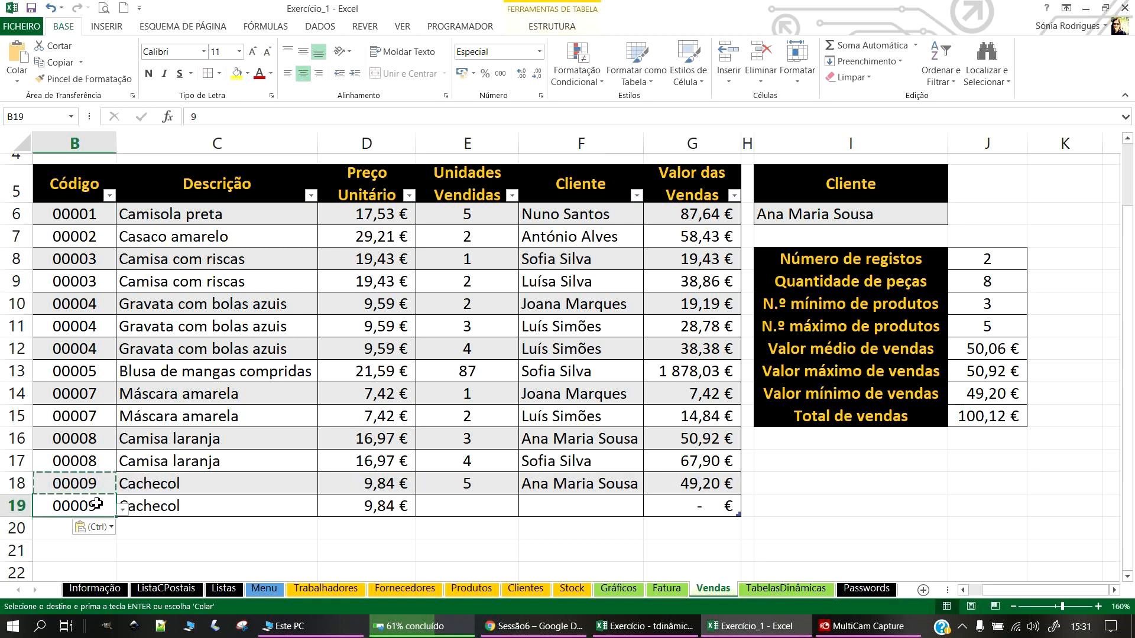
pyautogui.hotkey('ctrl', 'z')
pyautogui.click(696, 482)
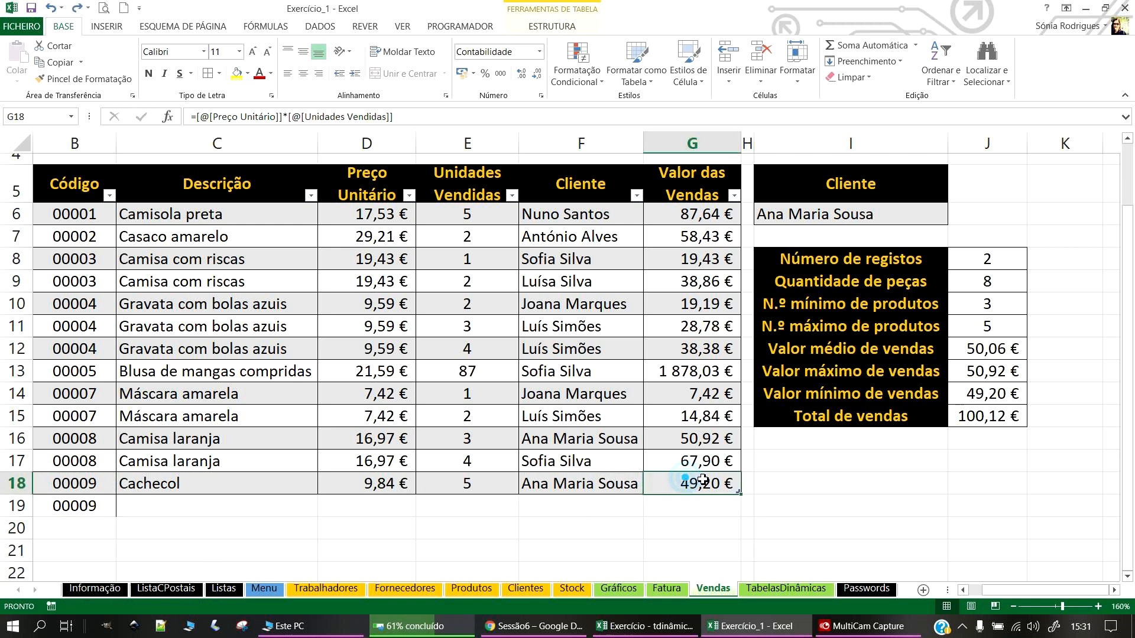
pyautogui.press('Tab')
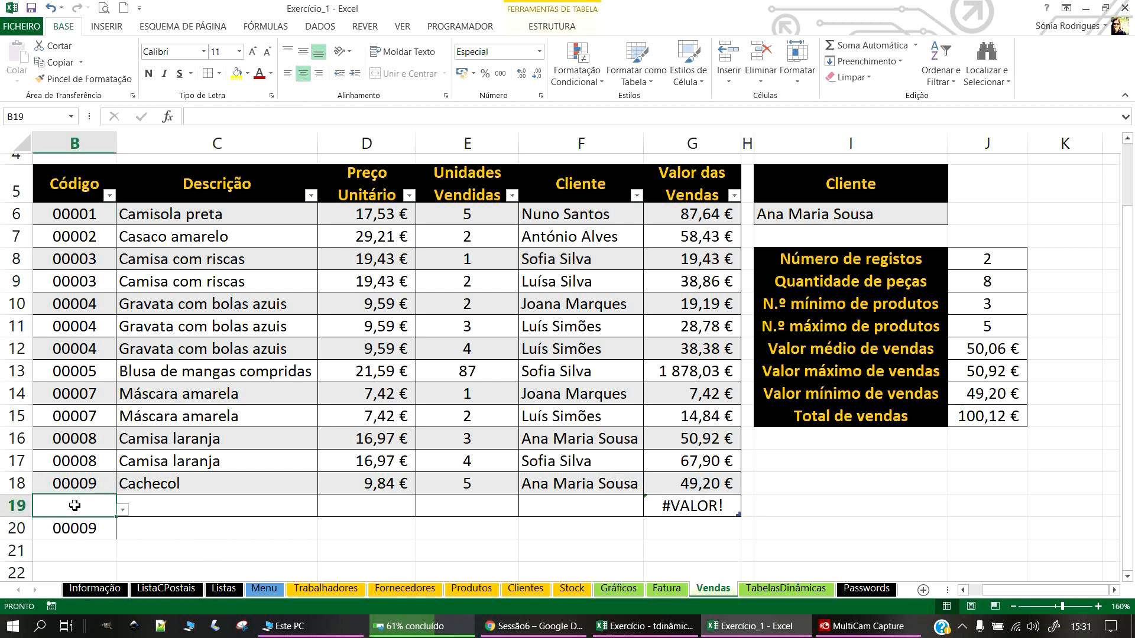
pyautogui.click(75, 527)
pyautogui.press('Delete')
# Step: Fill row 19 with code 00009 (Cachecol), 5 units sold and a client from the list
pyautogui.click(88, 498)
pyautogui.click(122, 510)
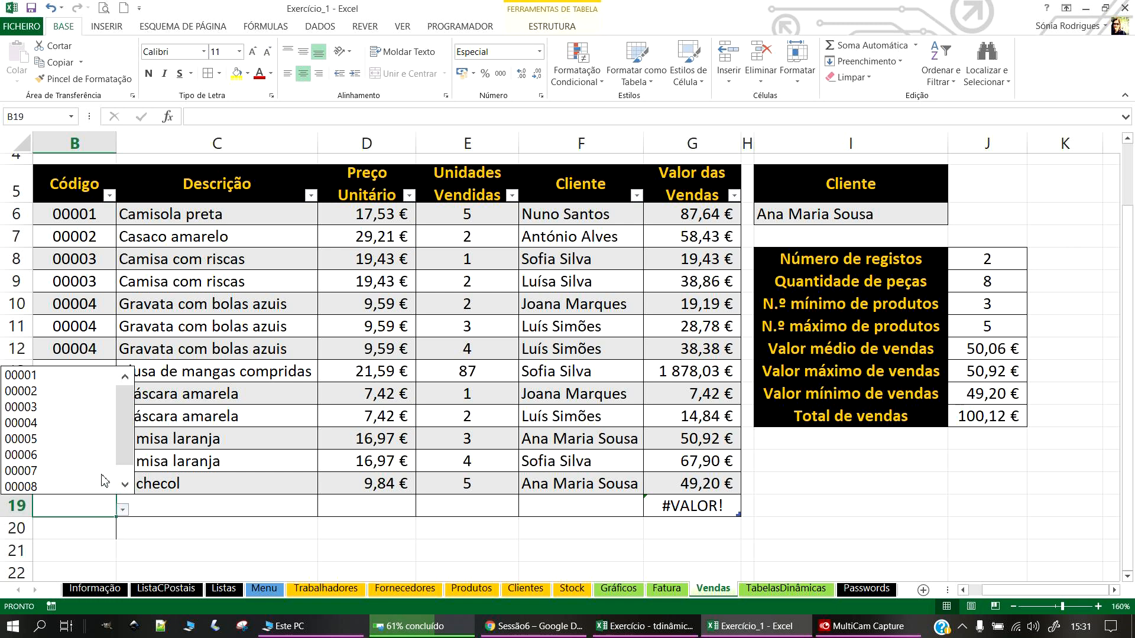
pyautogui.scroll(-1, 129, 465)
pyautogui.click(59, 487)
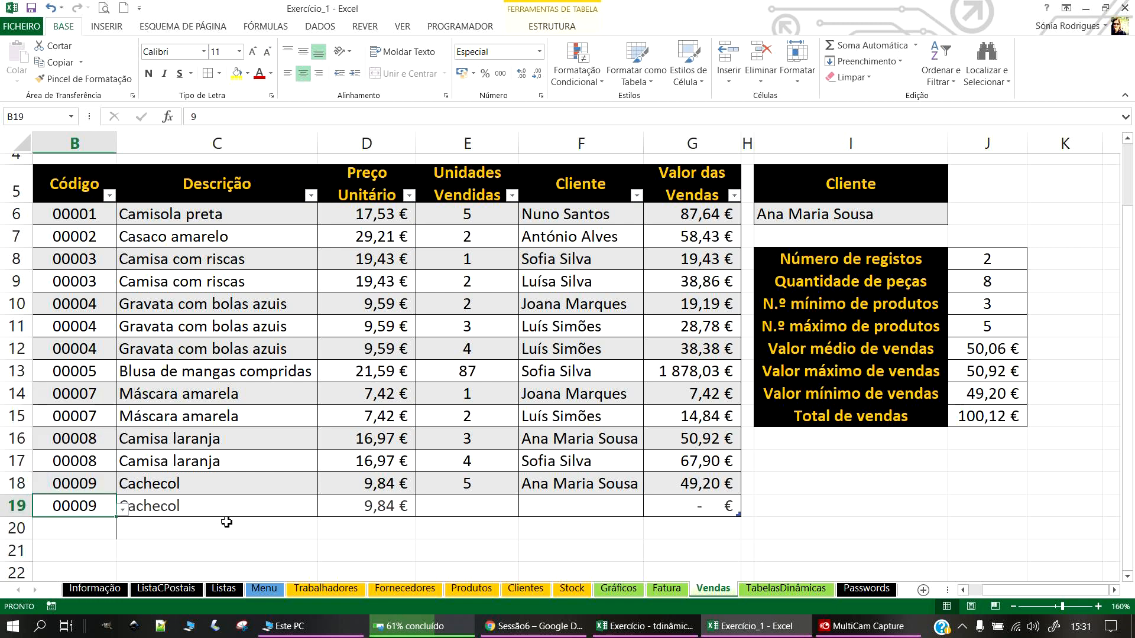
pyautogui.click(475, 505)
pyautogui.write('5')
pyautogui.press('Return')
pyautogui.click(557, 501)
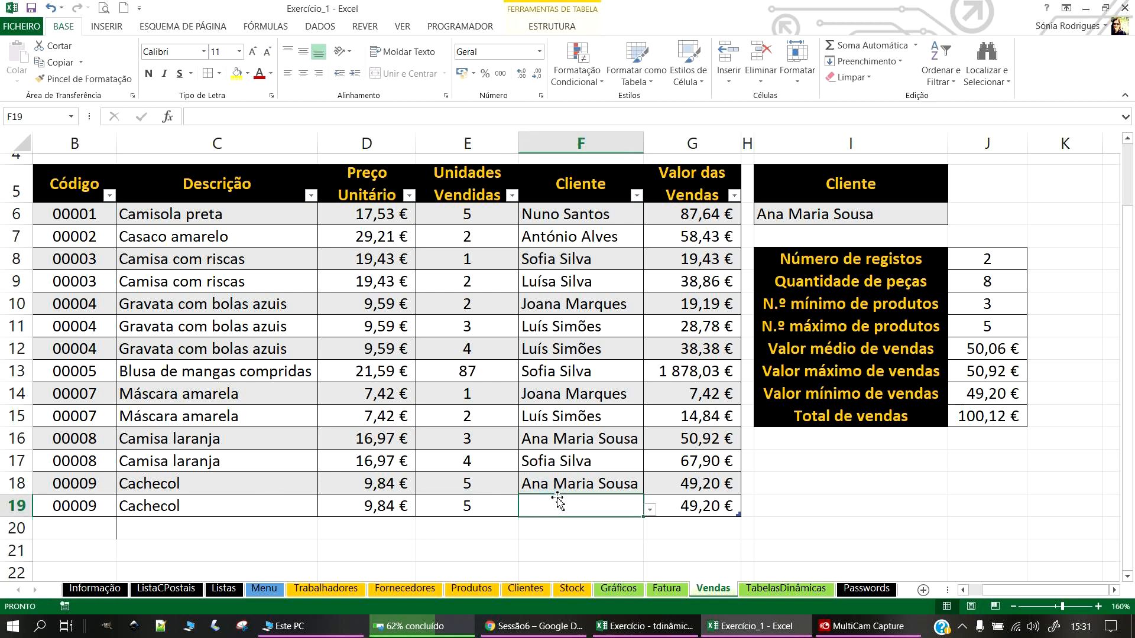
pyautogui.click(651, 510)
pyautogui.click(506, 407)
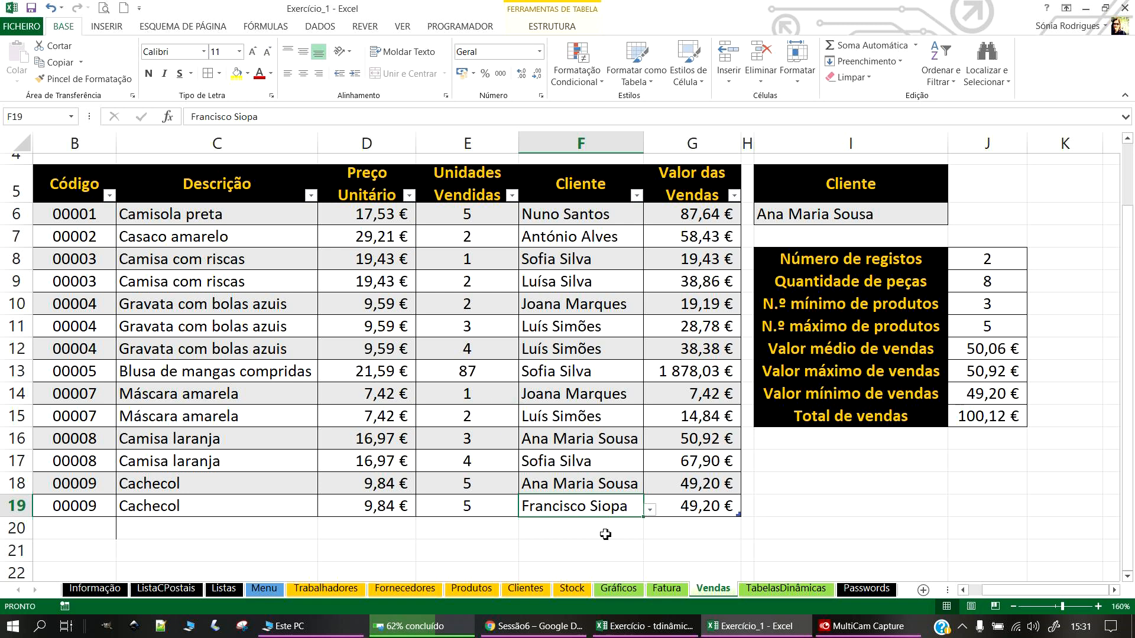
pyautogui.click(526, 535)
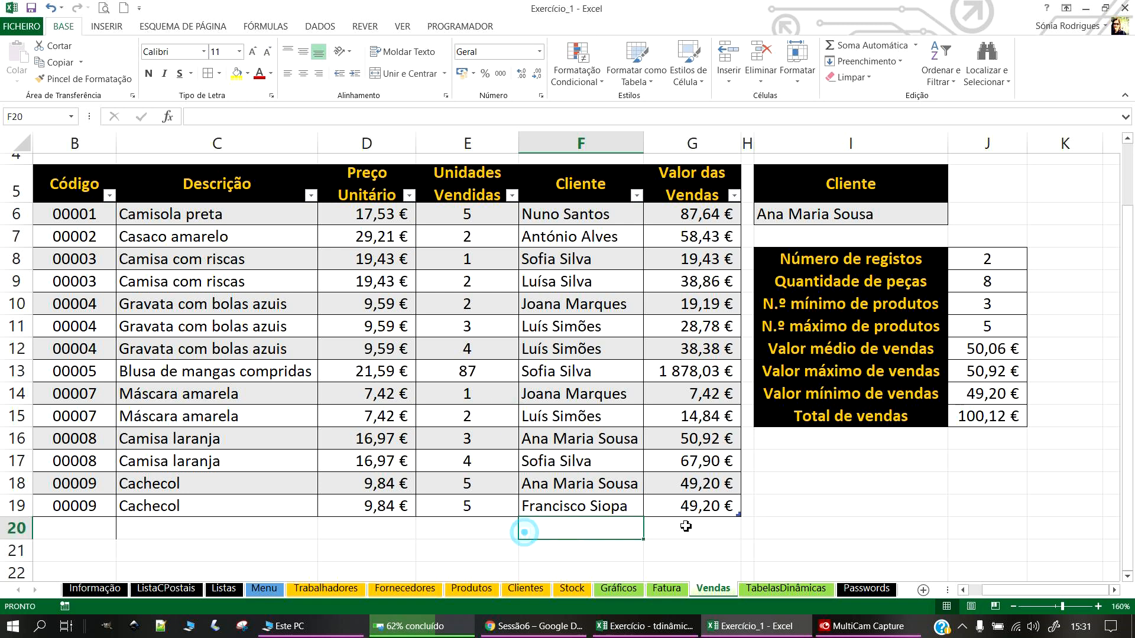
# Step: Set I6 to the new client (1 record, 49,20 €) and add table row 20 from G19
pyautogui.click(867, 218)
pyautogui.click(954, 218)
pyautogui.click(946, 297)
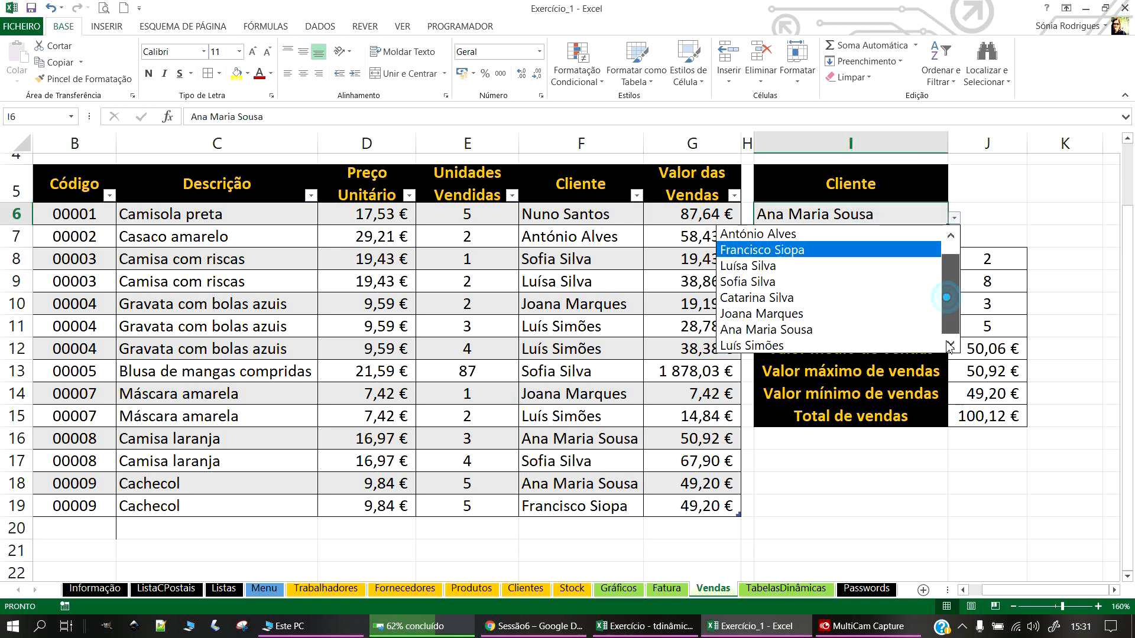
pyautogui.scroll(1, 945, 319)
pyautogui.click(797, 264)
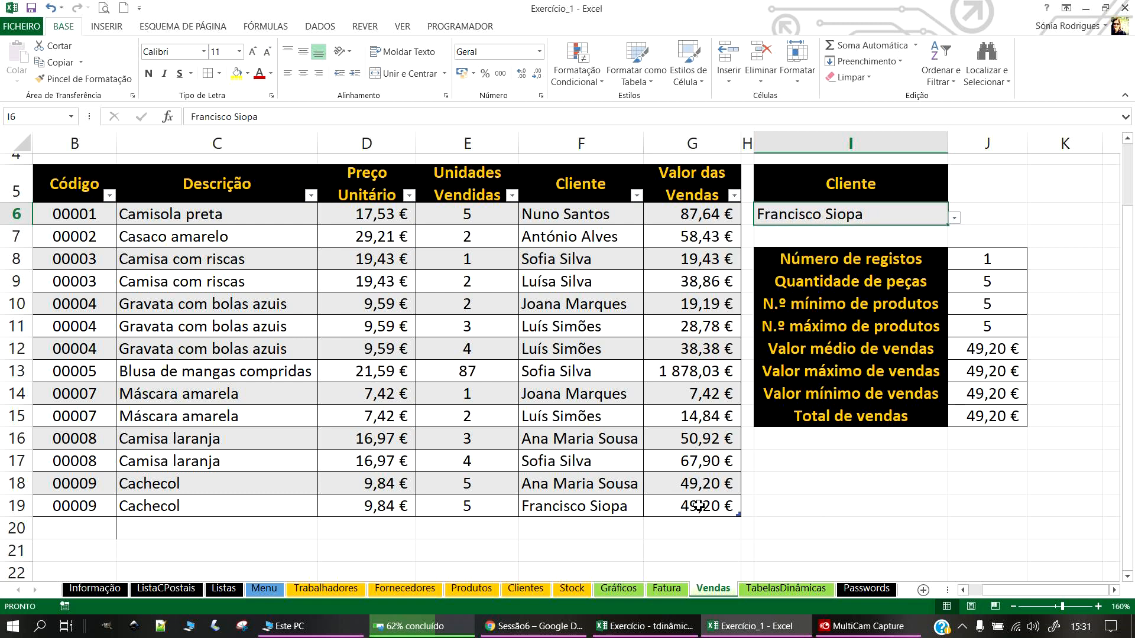
pyautogui.click(733, 510)
pyautogui.press('Tab')
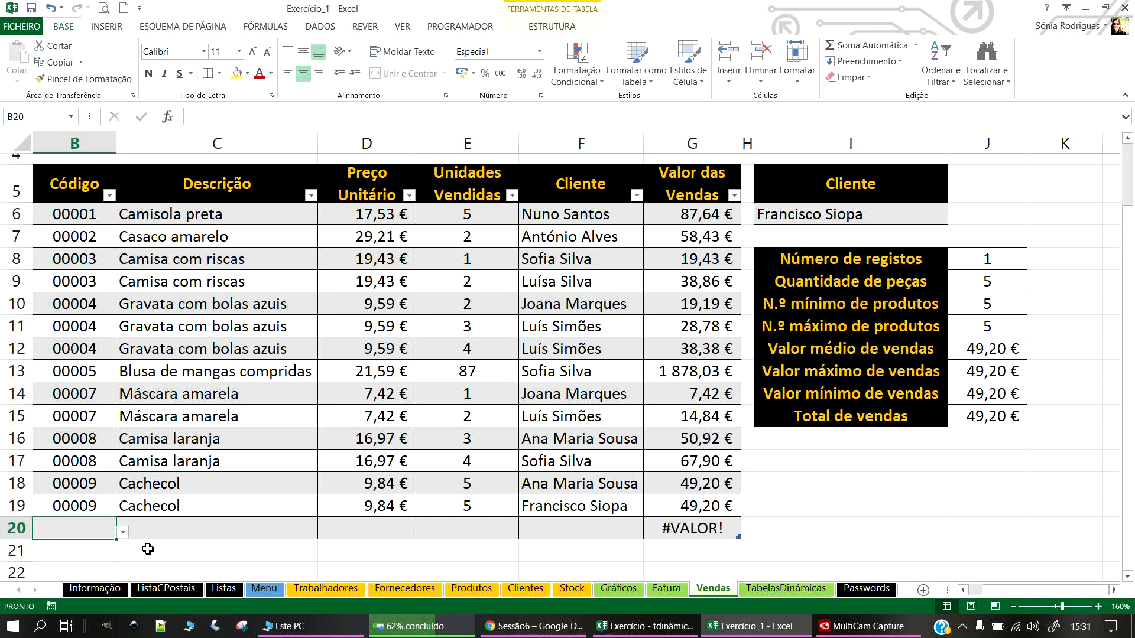
# Step: Fill row 20 with code 00007 (Máscara amarela), a client and 10 units sold
pyautogui.click(123, 532)
pyautogui.scroll(-1, 39, 485)
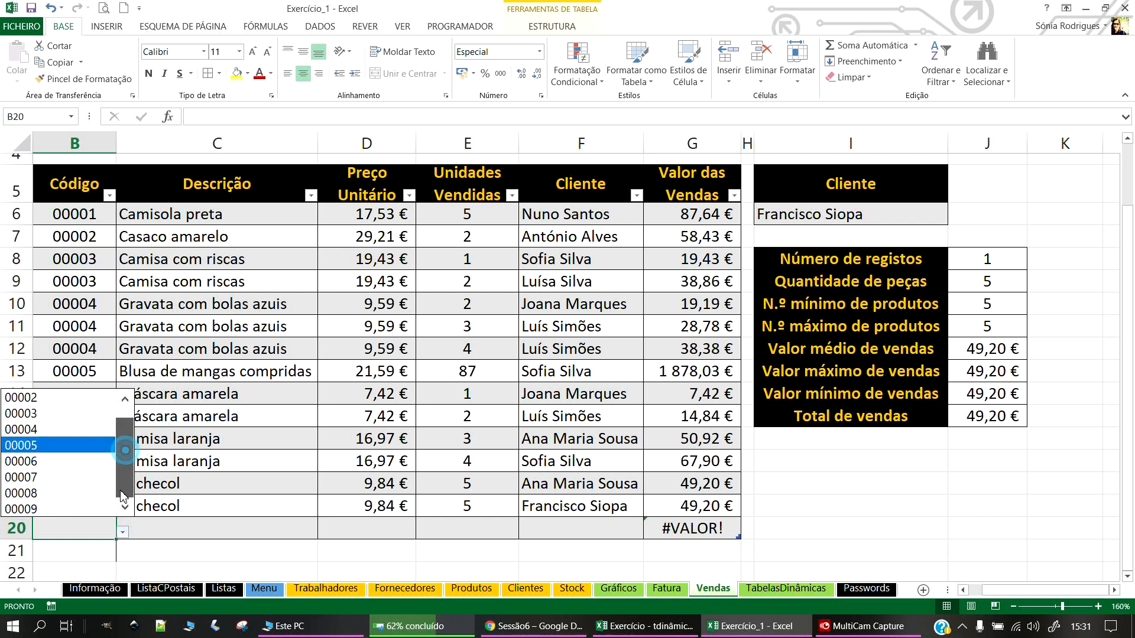
pyautogui.click(37, 479)
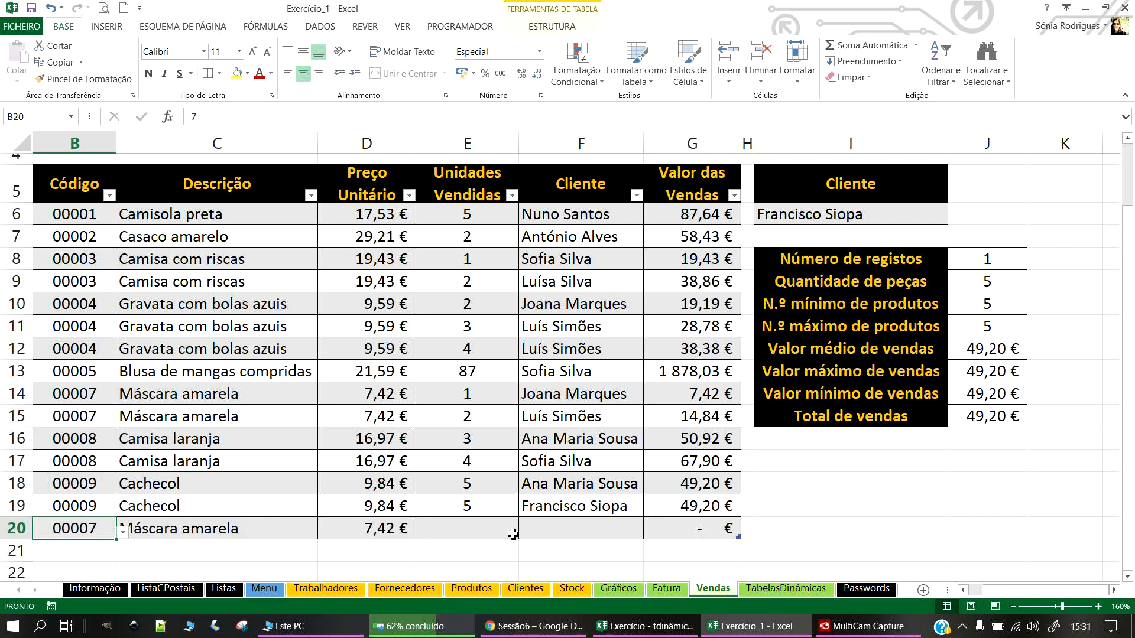
pyautogui.click(583, 528)
pyautogui.click(649, 532)
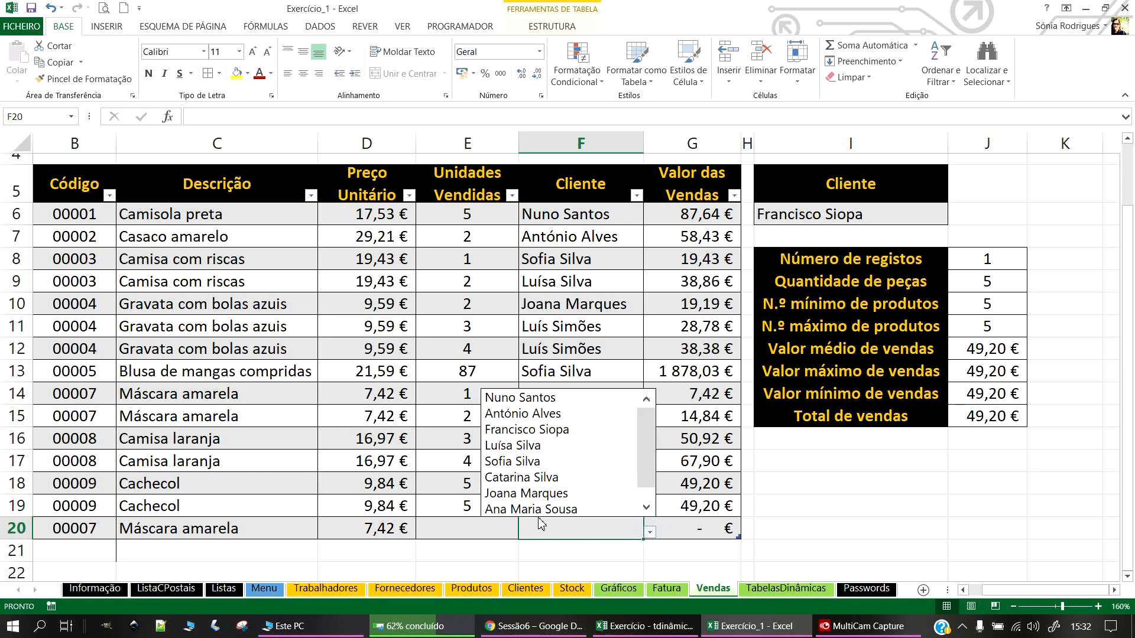
pyautogui.click(524, 430)
pyautogui.click(470, 525)
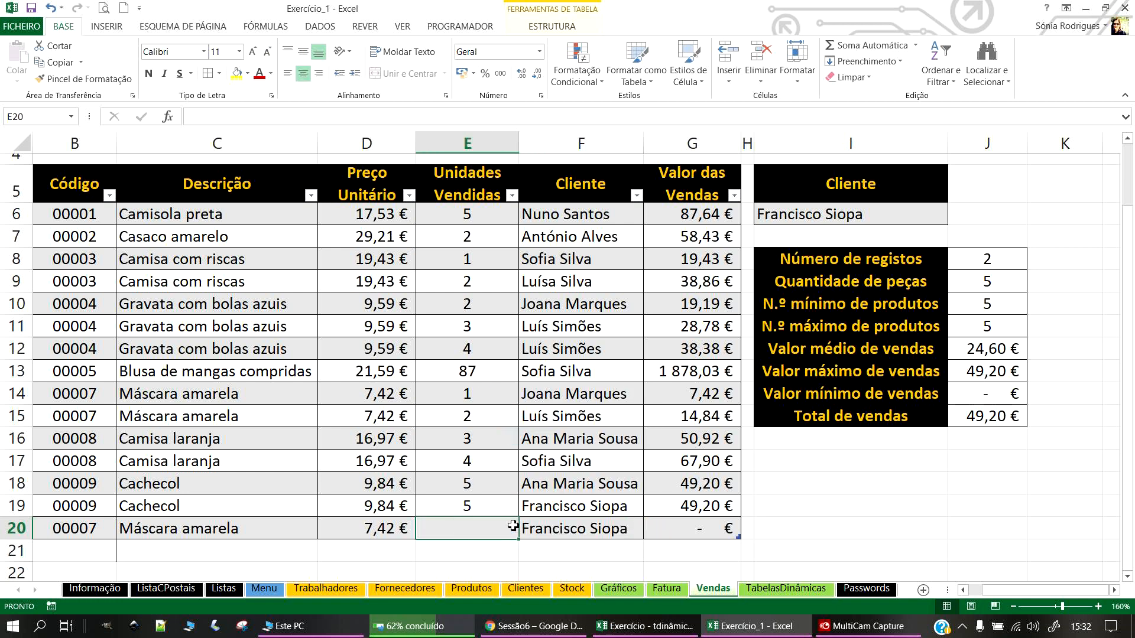
pyautogui.write('10')
pyautogui.press('Return')
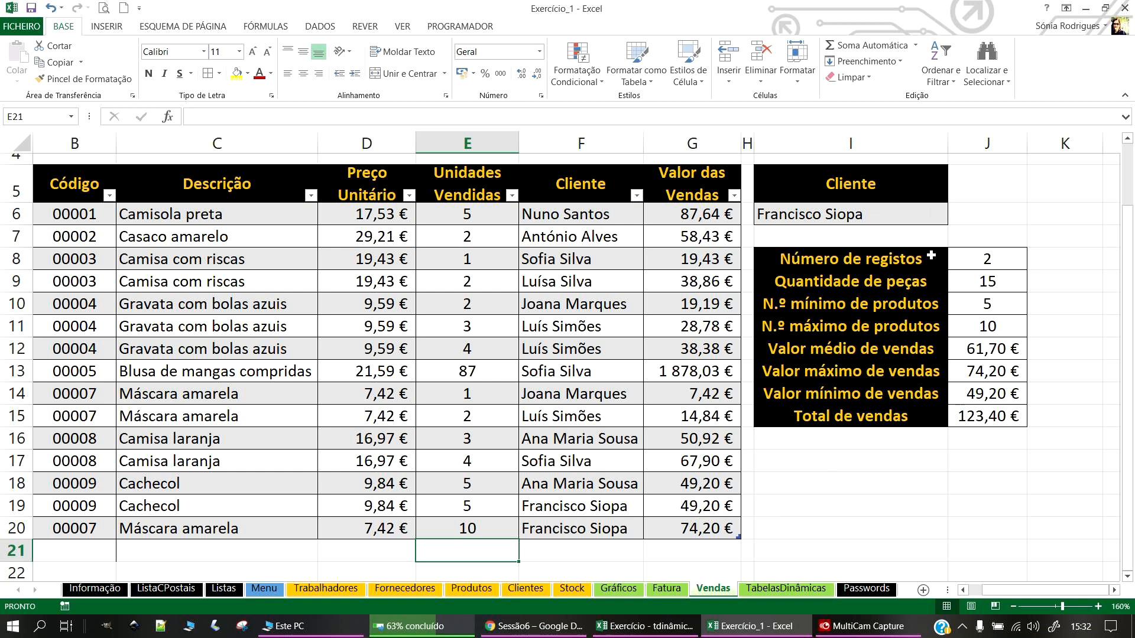
# Step: Clear cell B21 with Limpar Tudo, then undo the clear
pyautogui.click(48, 551)
pyautogui.click(848, 77)
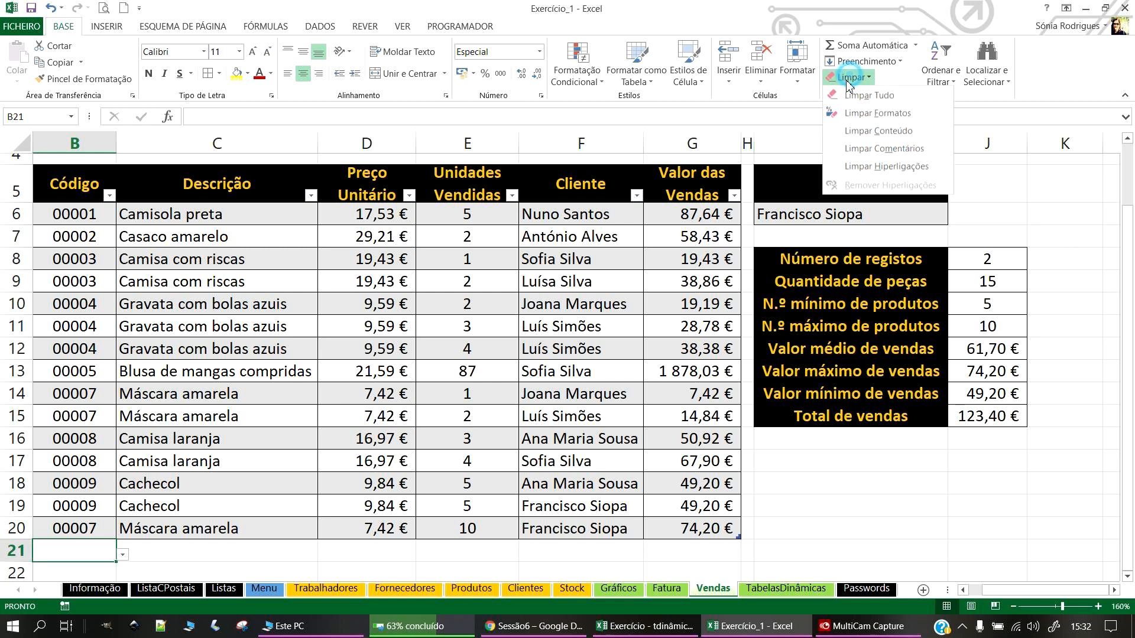
pyautogui.click(869, 95)
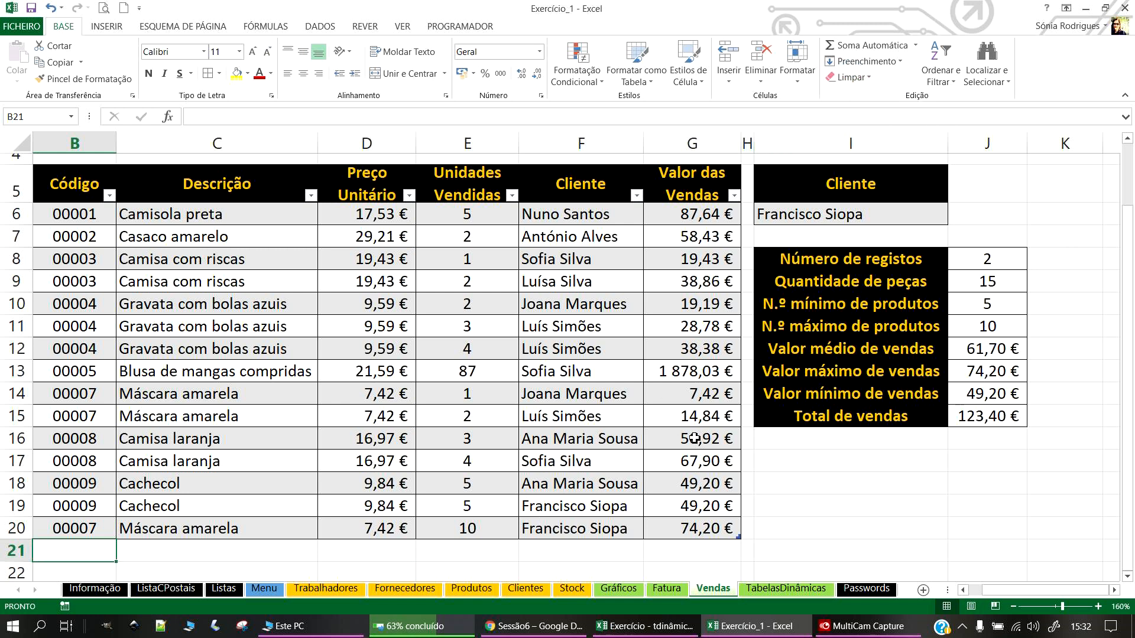
pyautogui.click(722, 528)
pyautogui.hotkey('ctrl', 'z')
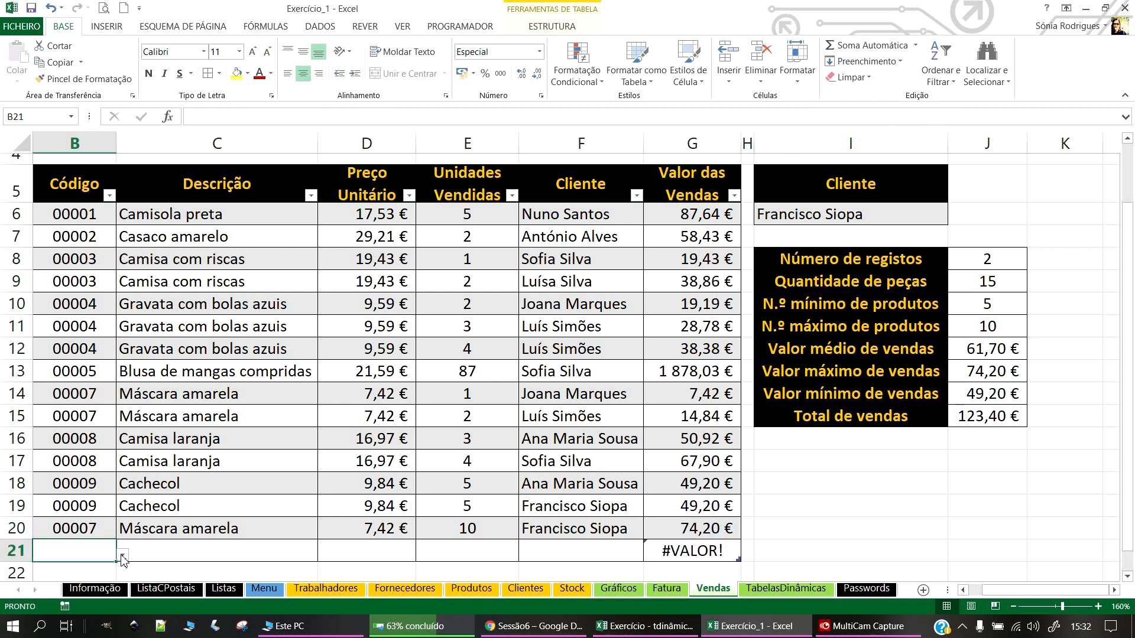
# Step: Fill row 21 with code 00003 (Camisa com riscas), 1 unit sold and a client
pyautogui.click(123, 556)
pyautogui.click(59, 459)
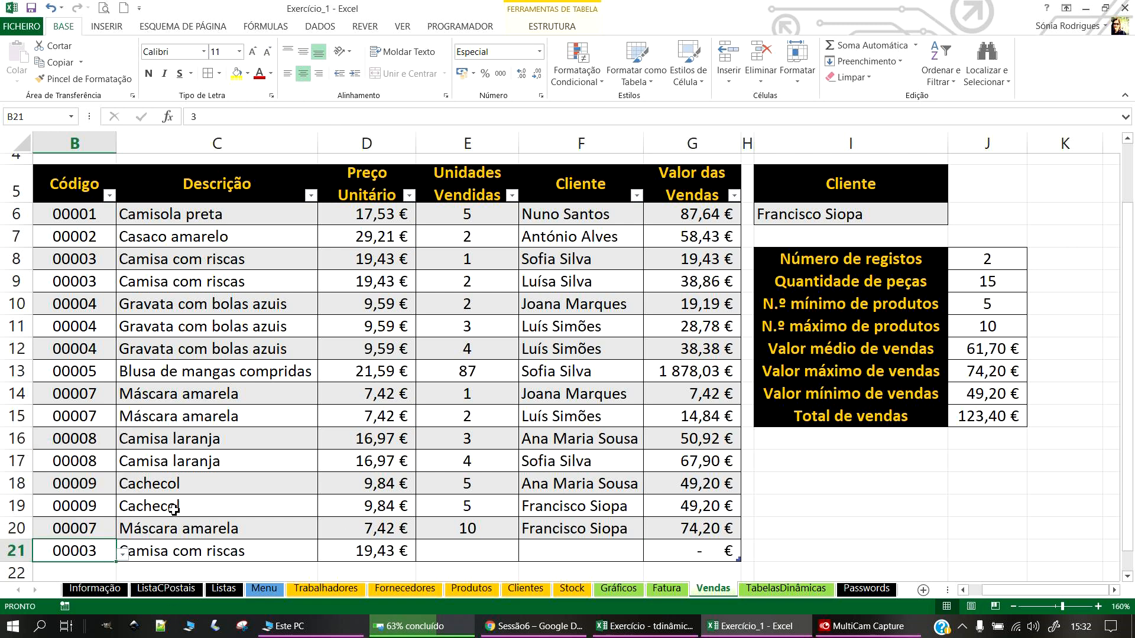
pyautogui.click(479, 555)
pyautogui.write('1')
pyautogui.press('Return')
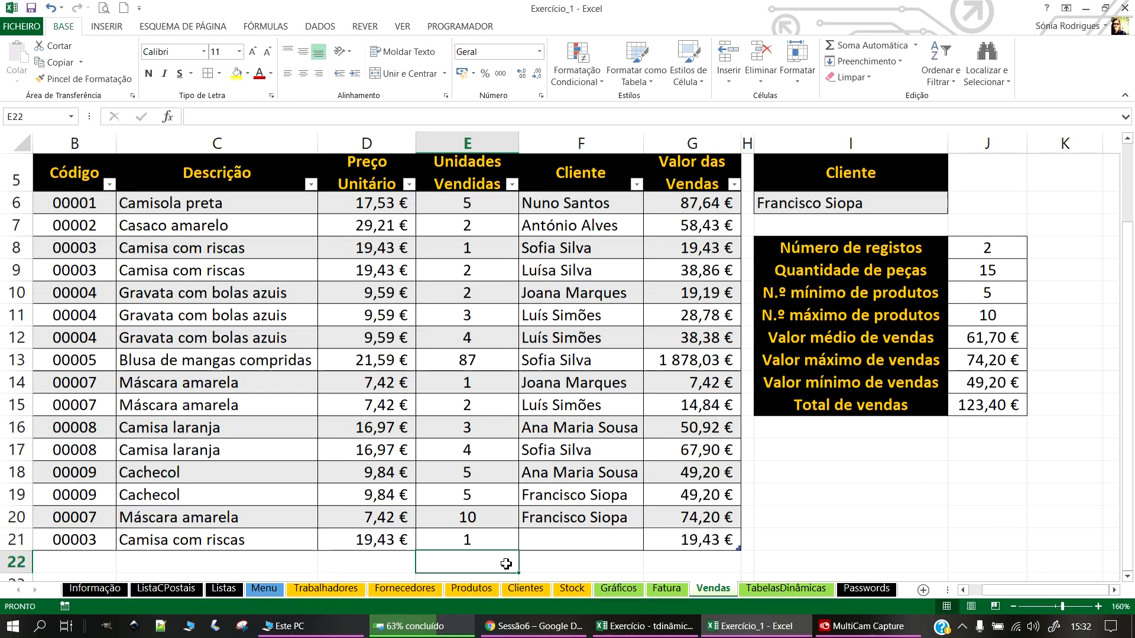
pyautogui.click(562, 540)
pyautogui.click(650, 542)
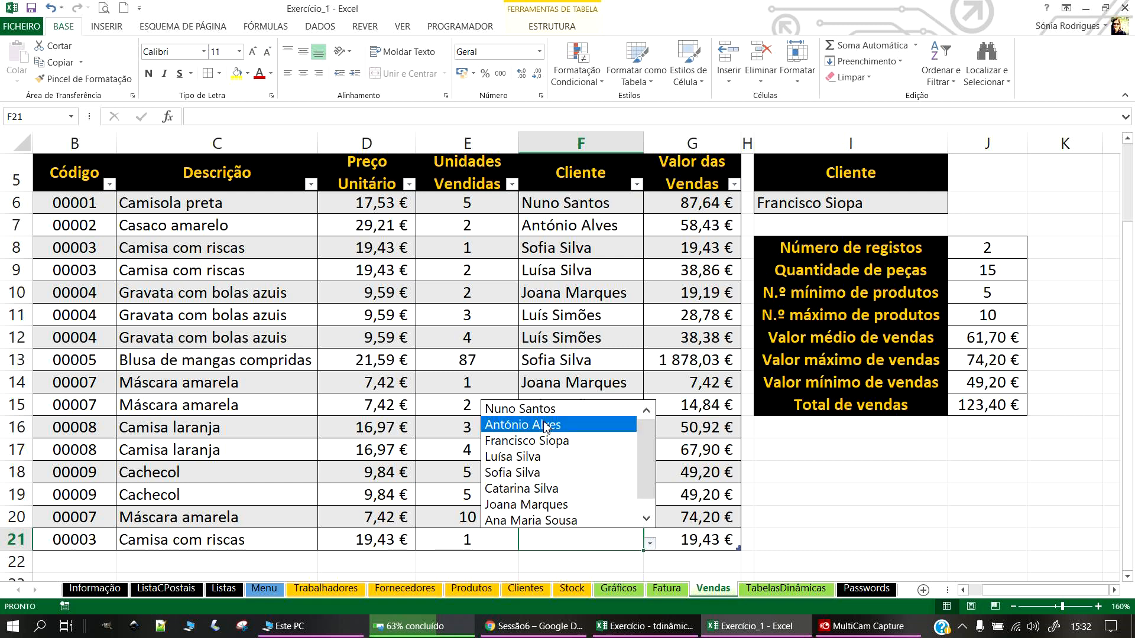
pyautogui.click(544, 423)
# Step: Switch the summary's client in I6 to row 21's client, showing 2 records totalling 77,85 €
pyautogui.click(884, 198)
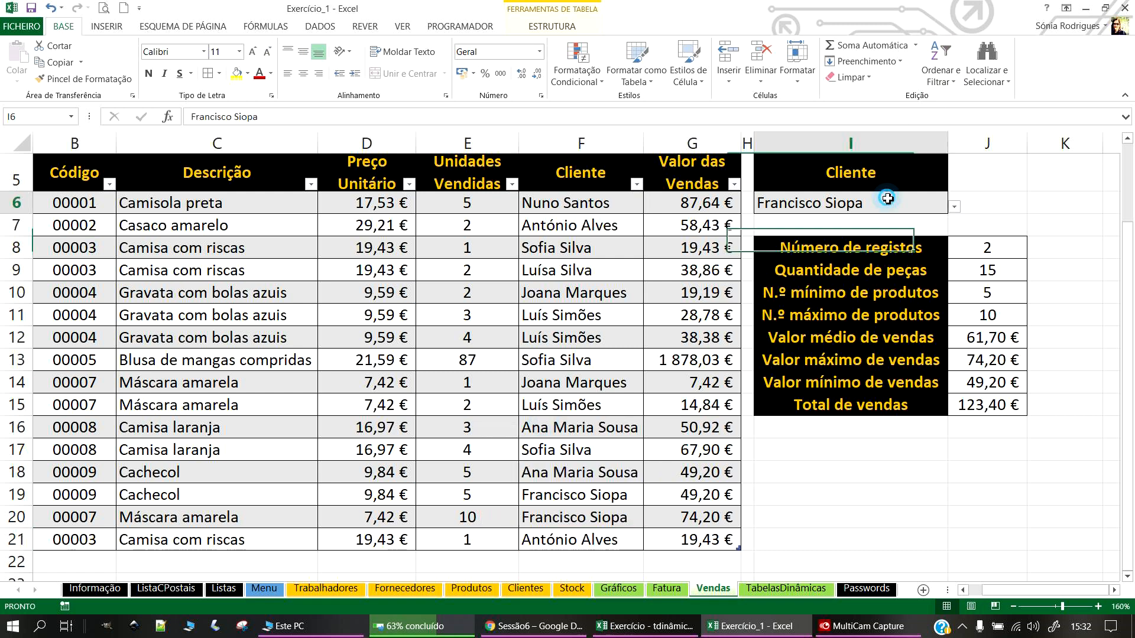
pyautogui.click(954, 206)
pyautogui.click(765, 225)
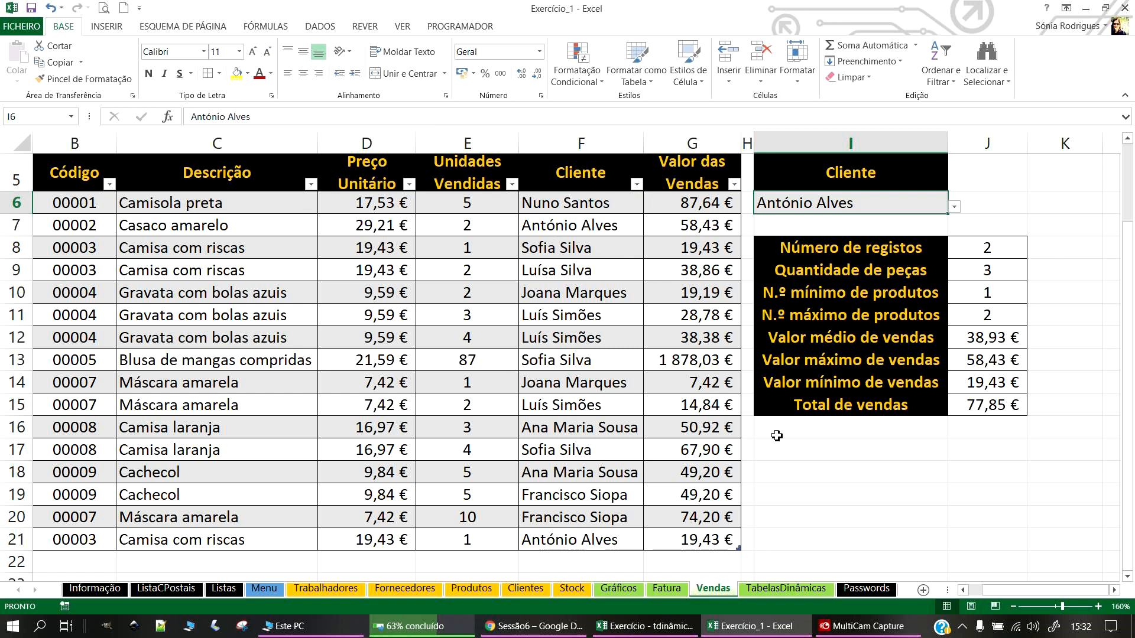
# Step: Try several clients in I6, ending on one with 3 records, 9 pieces and 82,00 € total
pyautogui.click(908, 472)
pyautogui.click(920, 208)
pyautogui.click(955, 208)
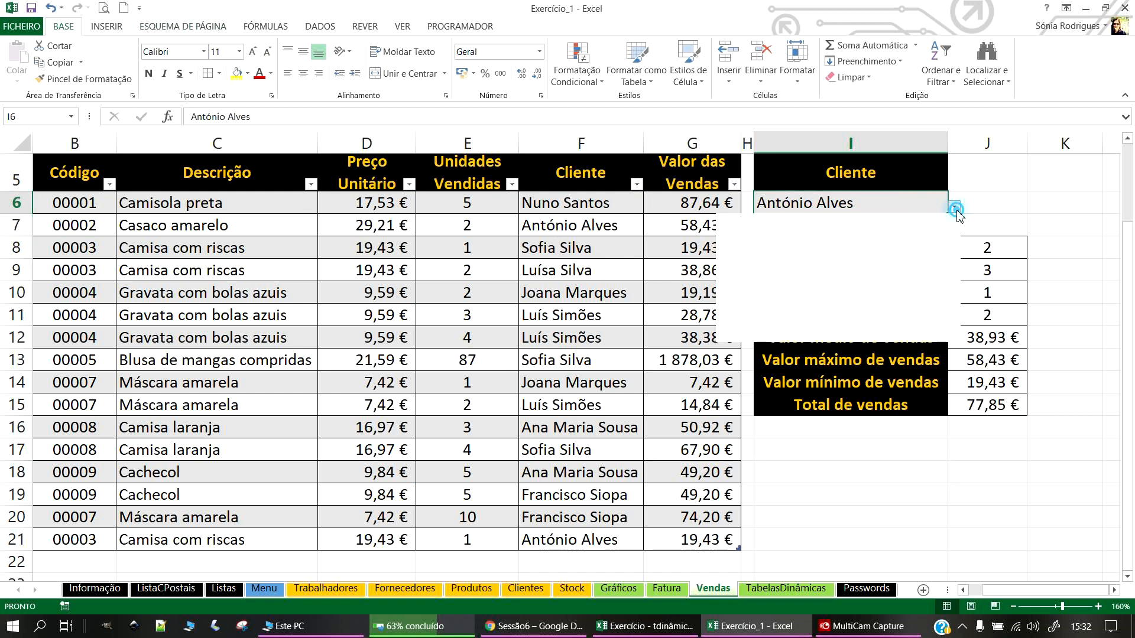
pyautogui.click(851, 300)
pyautogui.click(954, 207)
pyautogui.click(919, 335)
pyautogui.click(922, 473)
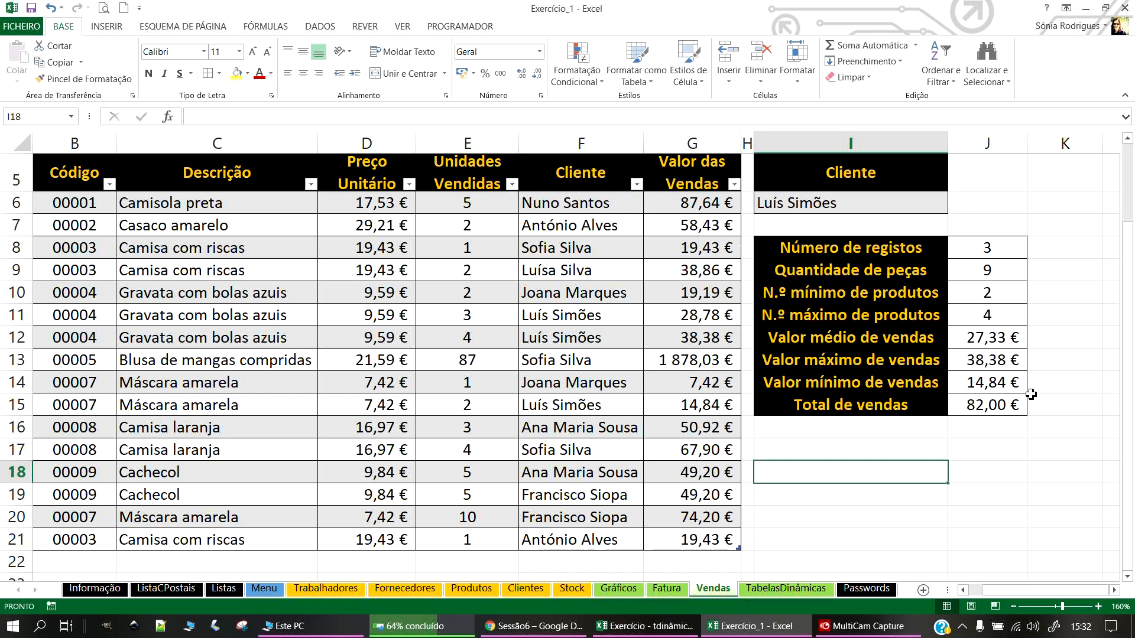
pyautogui.scroll(2, 469, 406)
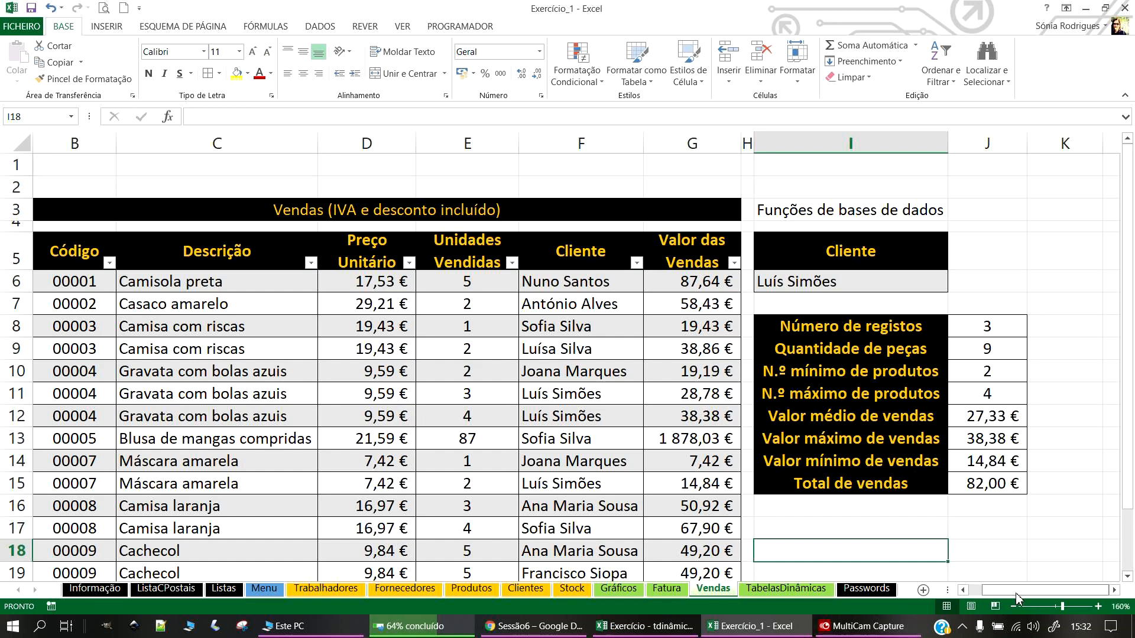
# Step: Shrink row 2 into a thin spacer and save the workbook
pyautogui.moveTo(1010, 590); pyautogui.dragTo(839, 590)
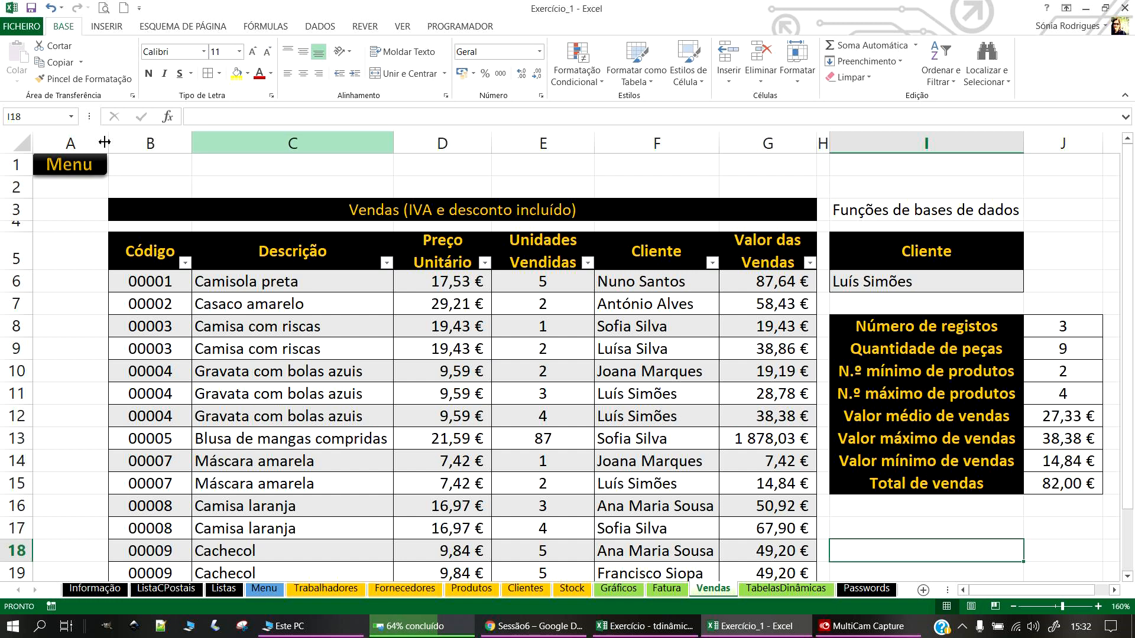
pyautogui.moveTo(16, 198); pyautogui.dragTo(16, 182)
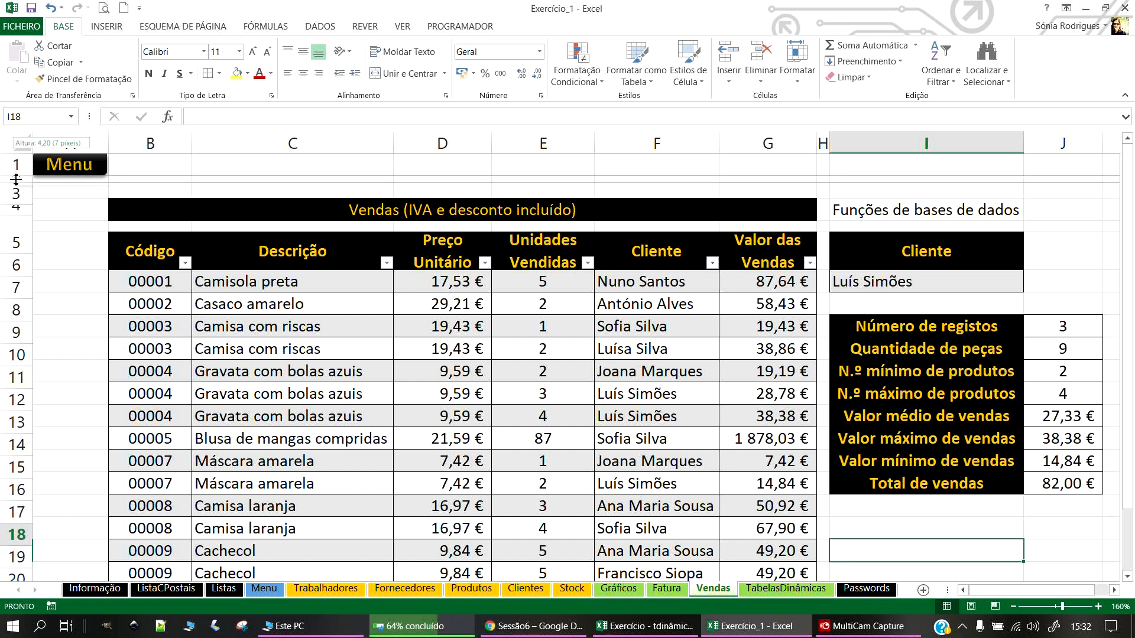
pyautogui.scroll(-1, 329, 325)
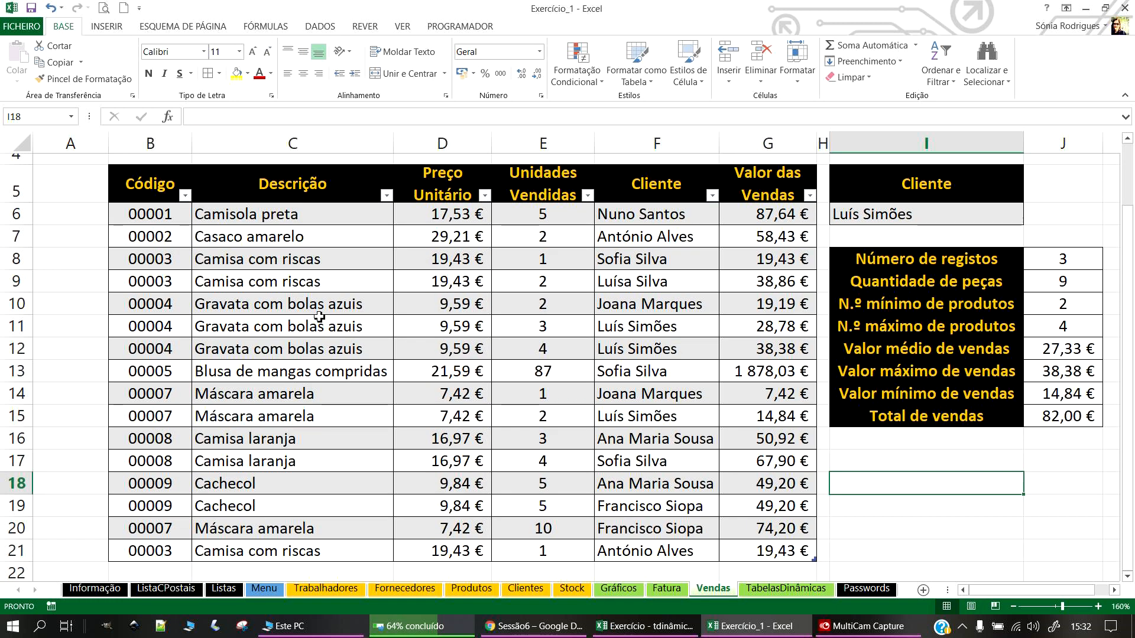
pyautogui.scroll(1, 101, 195)
pyautogui.click(31, 9)
# Step: Check the other open workbook, then return to Exercício_1's empty TabelasDinâmicas sheet
pyautogui.scroll(-3, 880, 360)
pyautogui.scroll(3, 881, 360)
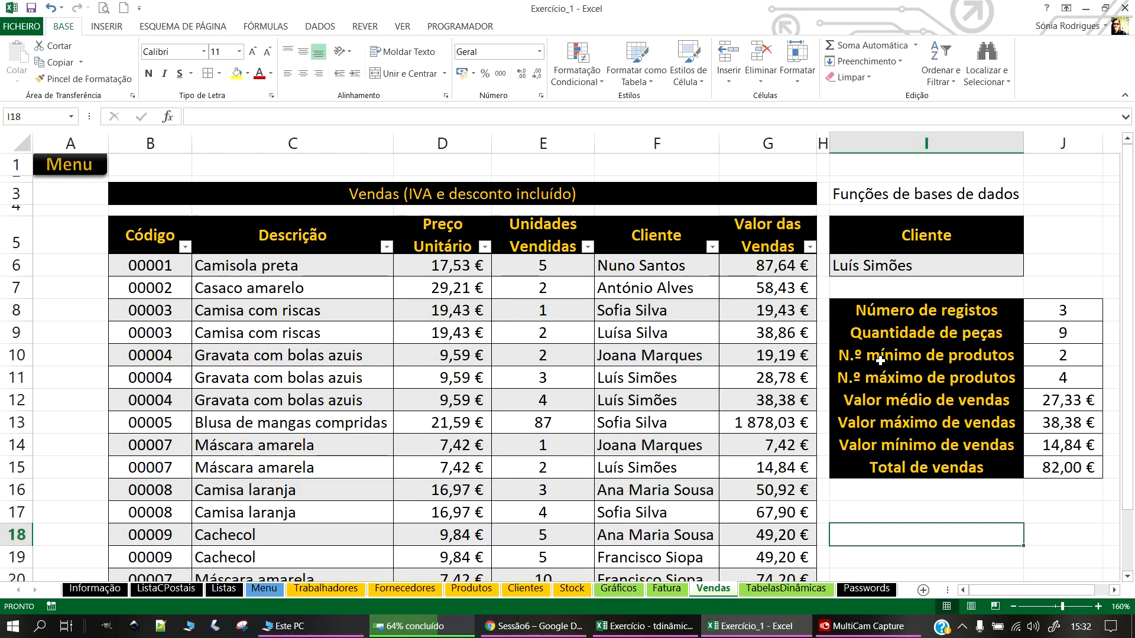
pyautogui.click(646, 627)
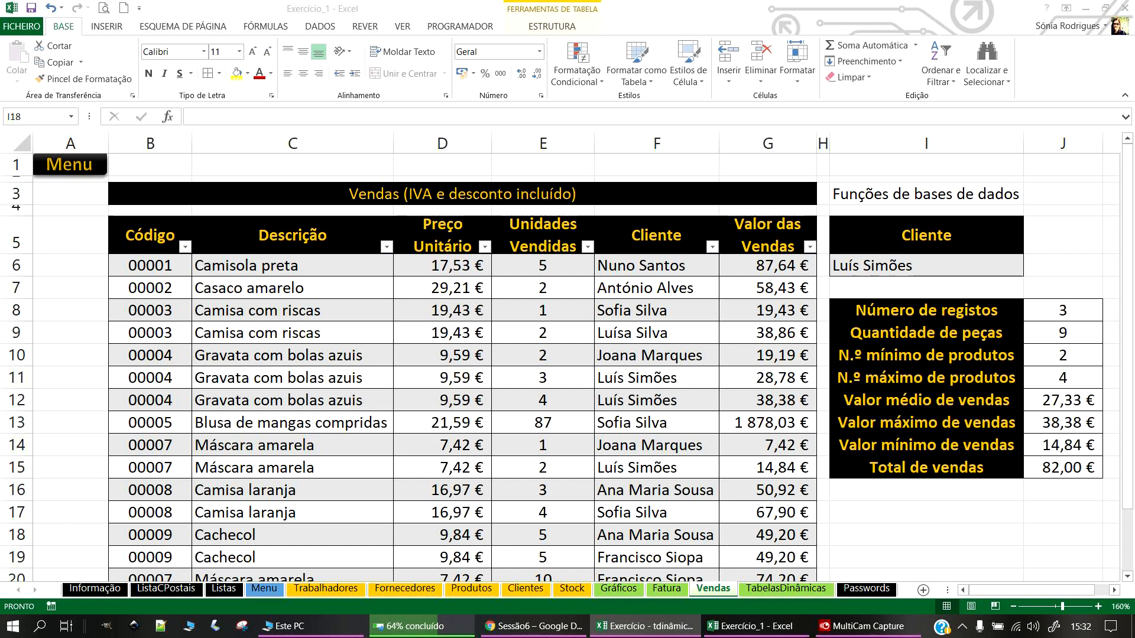
pyautogui.click(800, 590)
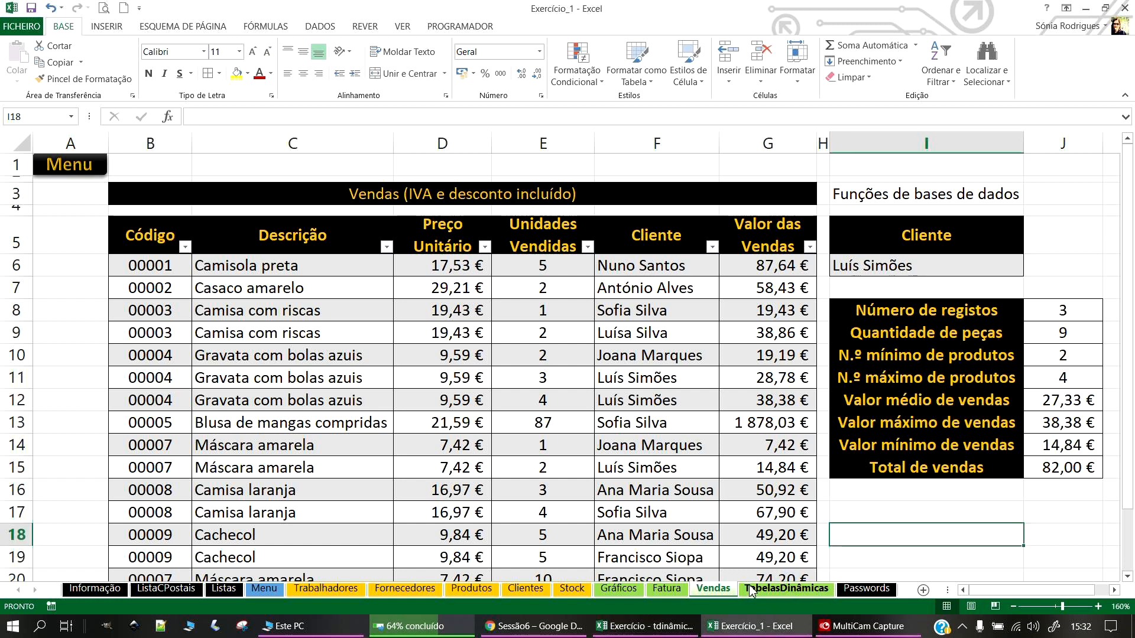
pyautogui.click(792, 589)
pyautogui.click(321, 288)
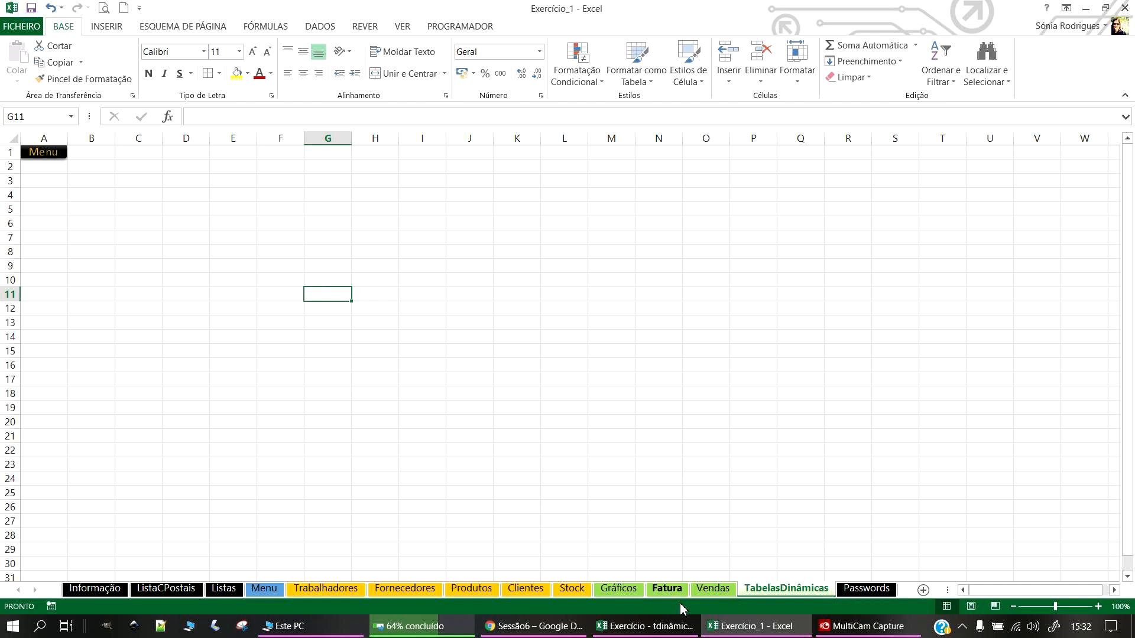
pyautogui.click(770, 342)
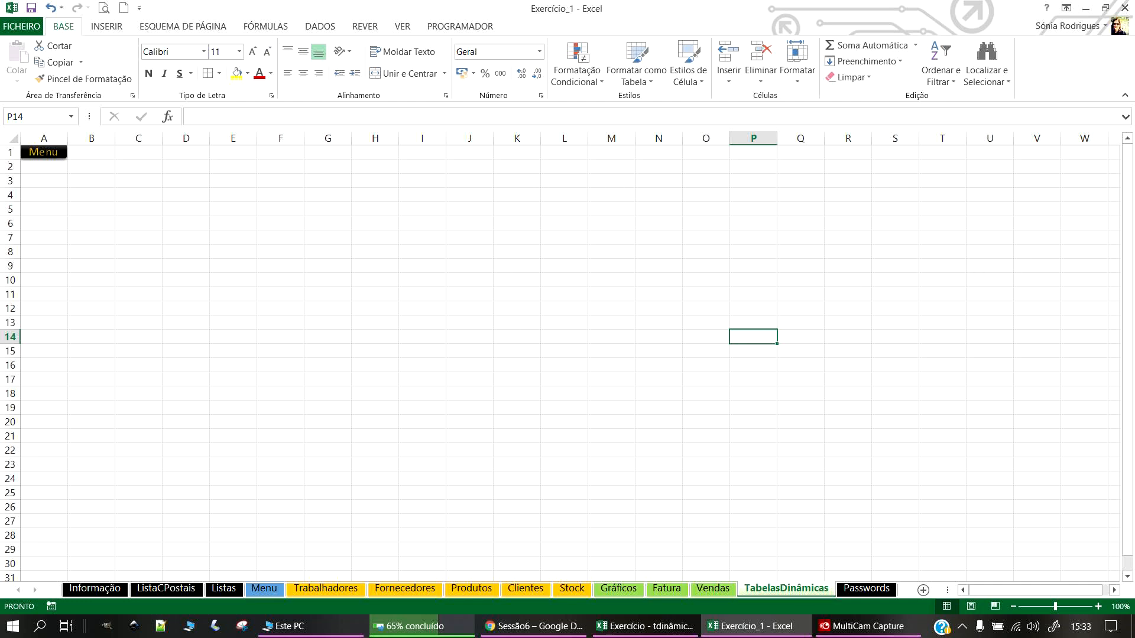
# Step: Select the whole Vendas table B5:G21 on the Vendas sheet
pyautogui.click(713, 588)
pyautogui.moveTo(155, 251); pyautogui.dragTo(778, 547)
pyautogui.scroll(2, 431, 402)
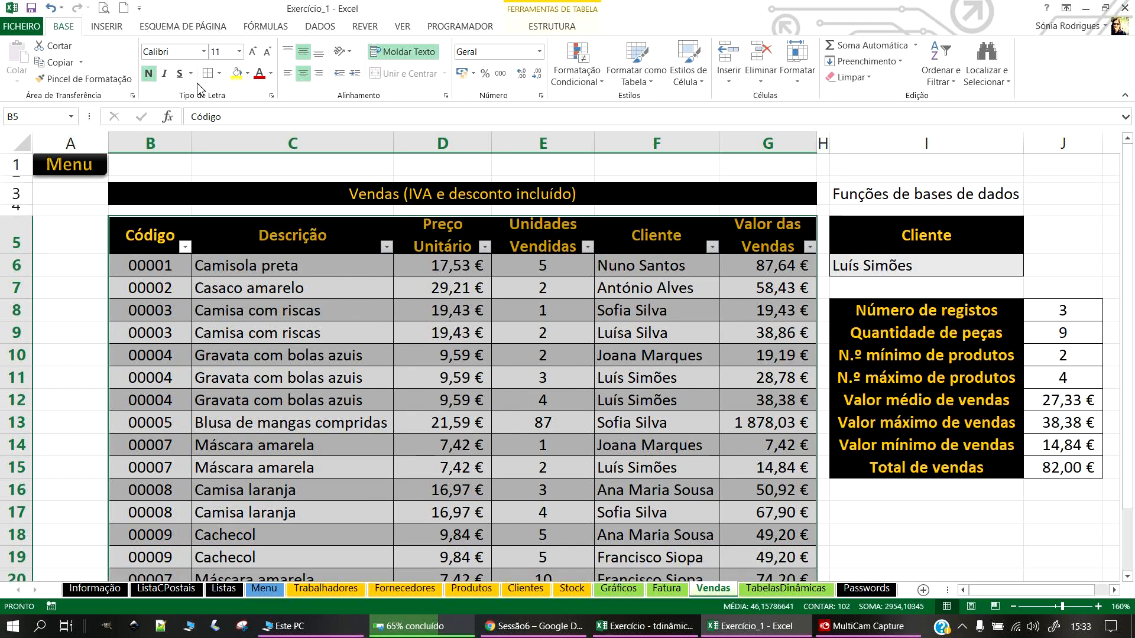
pyautogui.click(106, 27)
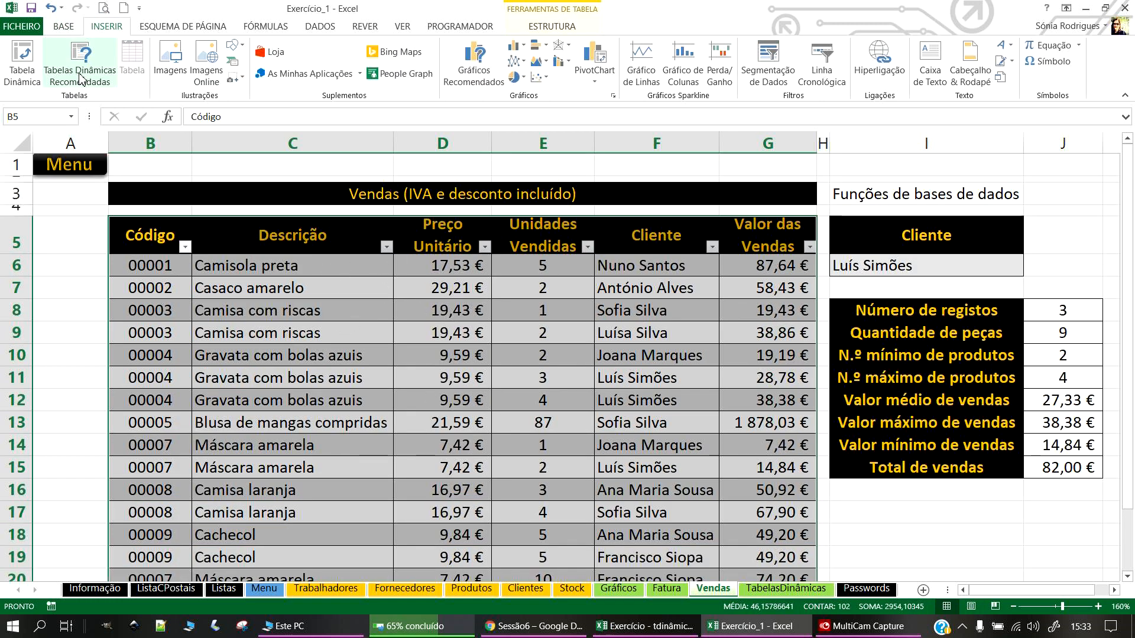
# Step: Create a PivotTable from Tabela7 on the existing TabelasDinâmicas sheet, starting at cell B2
pyautogui.click(20, 62)
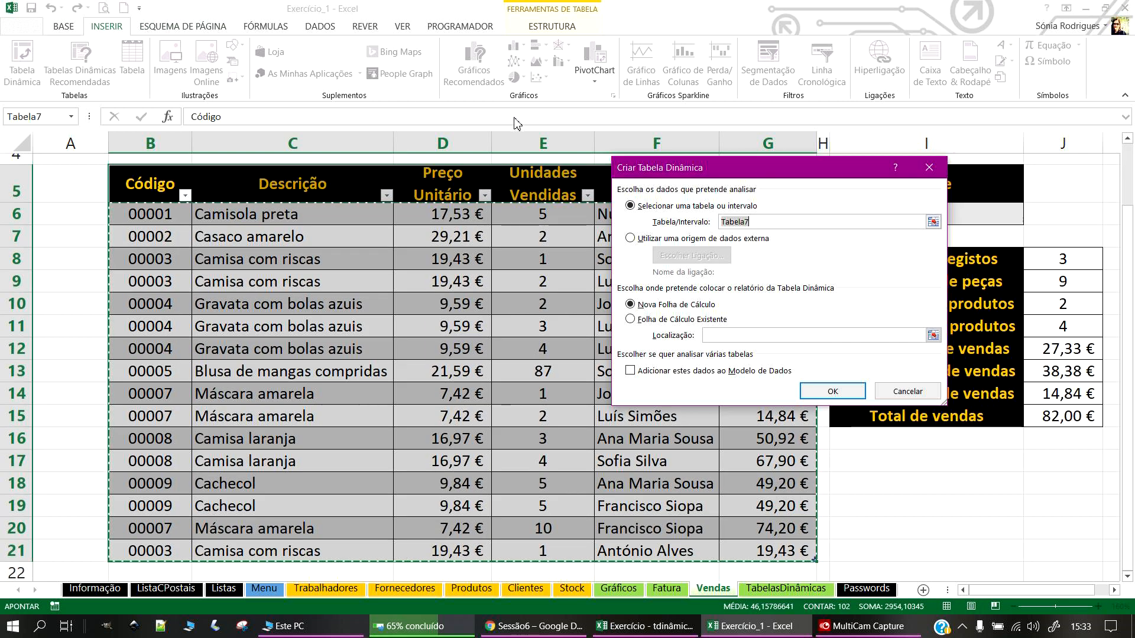
pyautogui.click(630, 320)
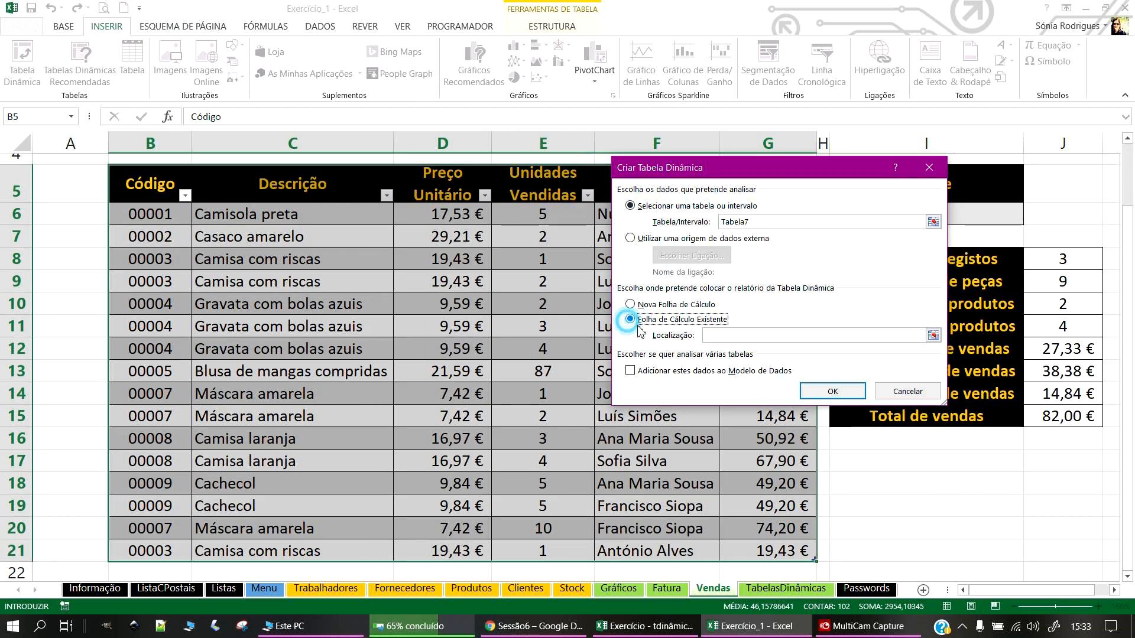
pyautogui.click(786, 338)
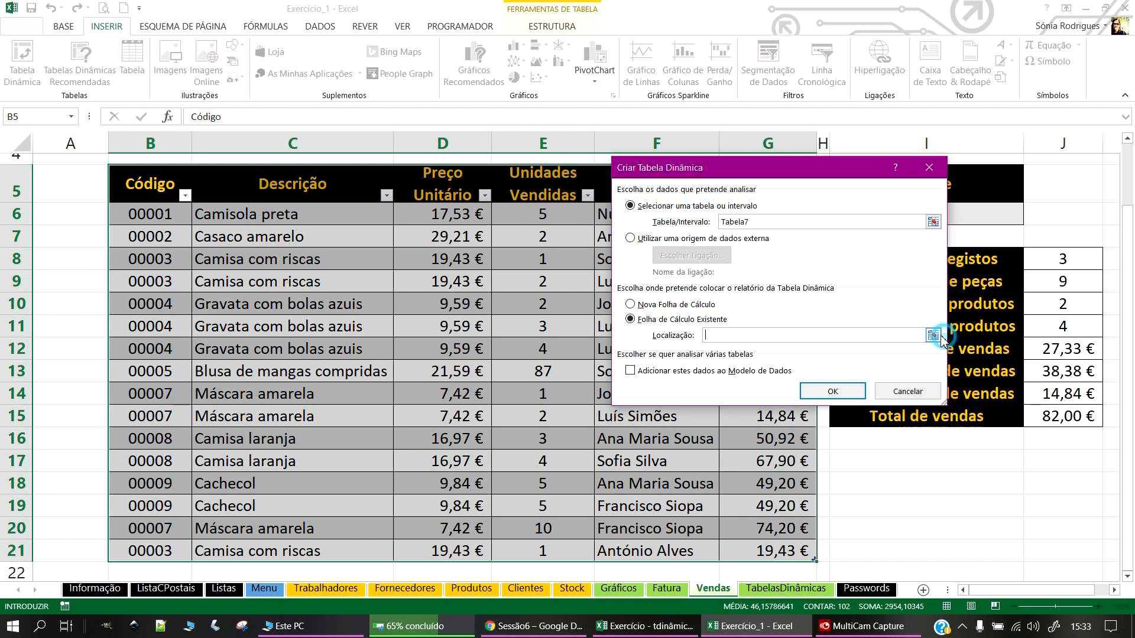
pyautogui.click(933, 336)
pyautogui.click(786, 588)
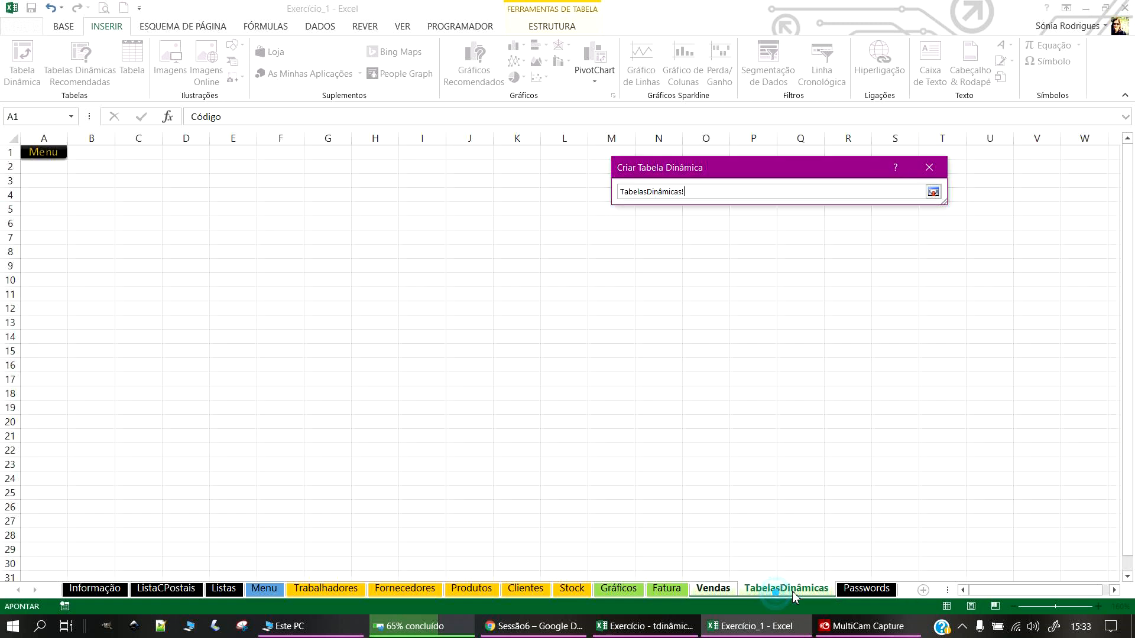
pyautogui.click(63, 175)
pyautogui.click(74, 166)
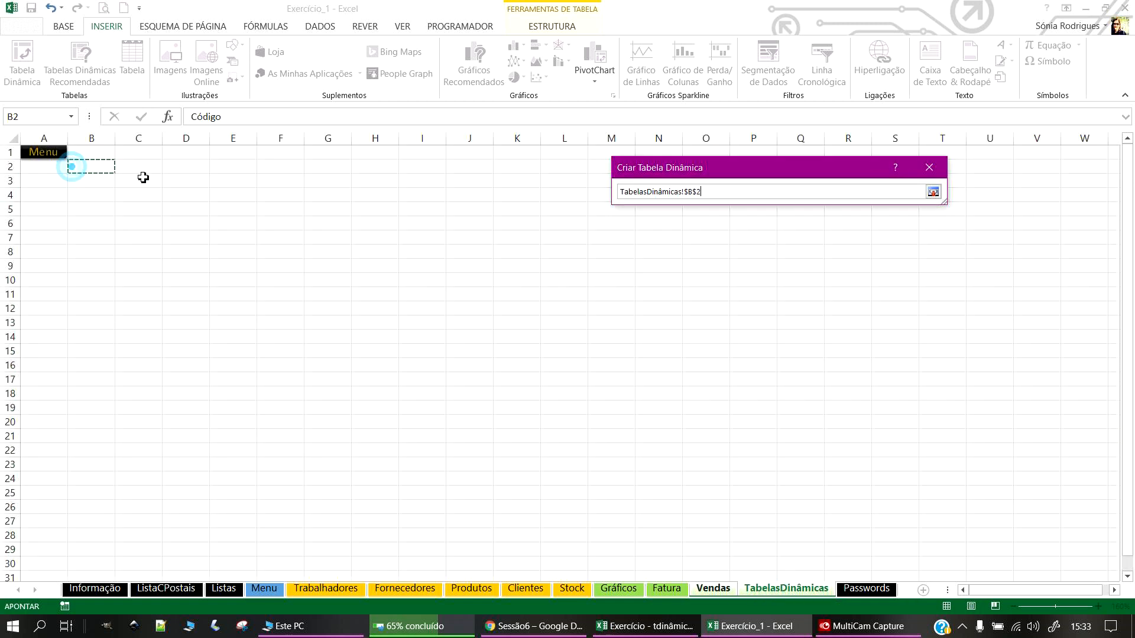
pyautogui.click(932, 193)
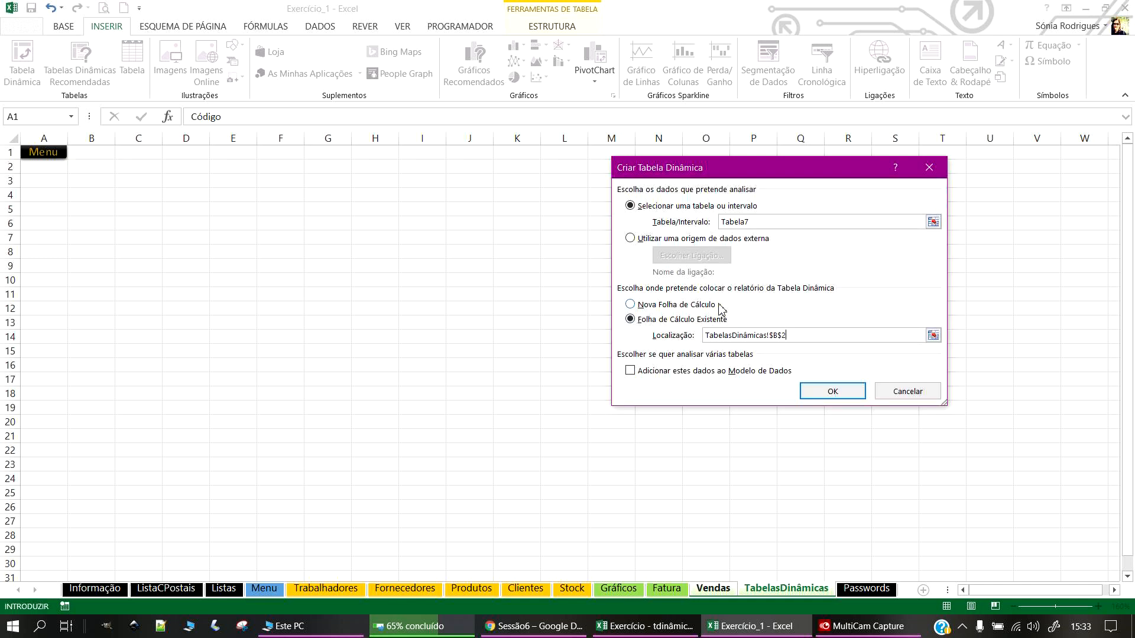
pyautogui.click(832, 393)
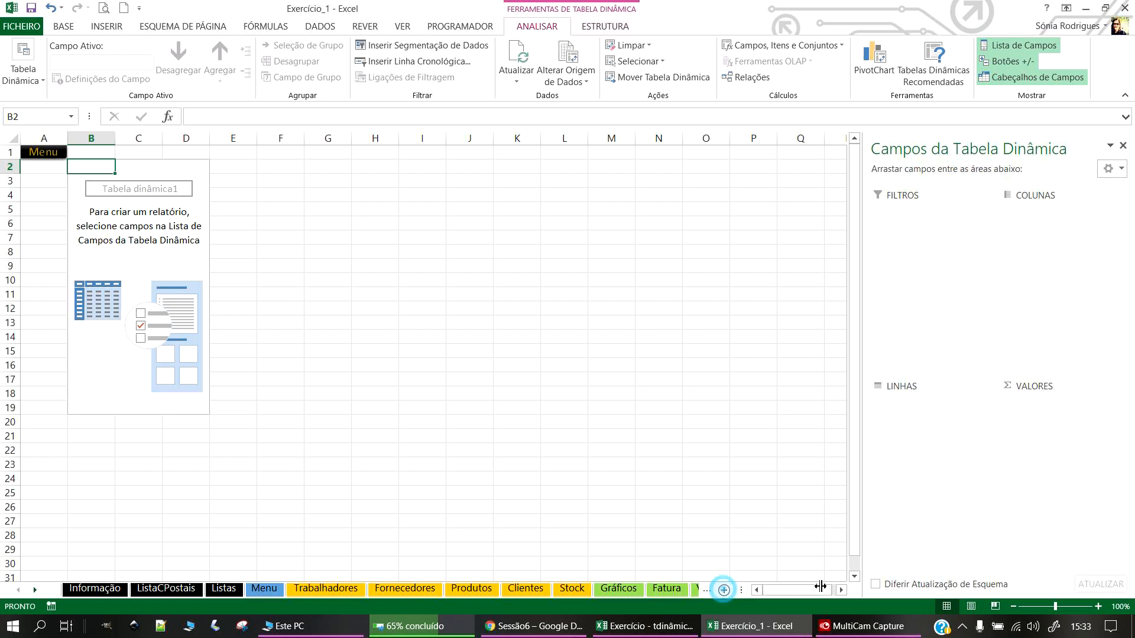
# Step: Select inside the empty Tabela dinâmica1 on TabelasDinâmicas to bring up its field list
pyautogui.moveTo(720, 590); pyautogui.dragTo(890, 584)
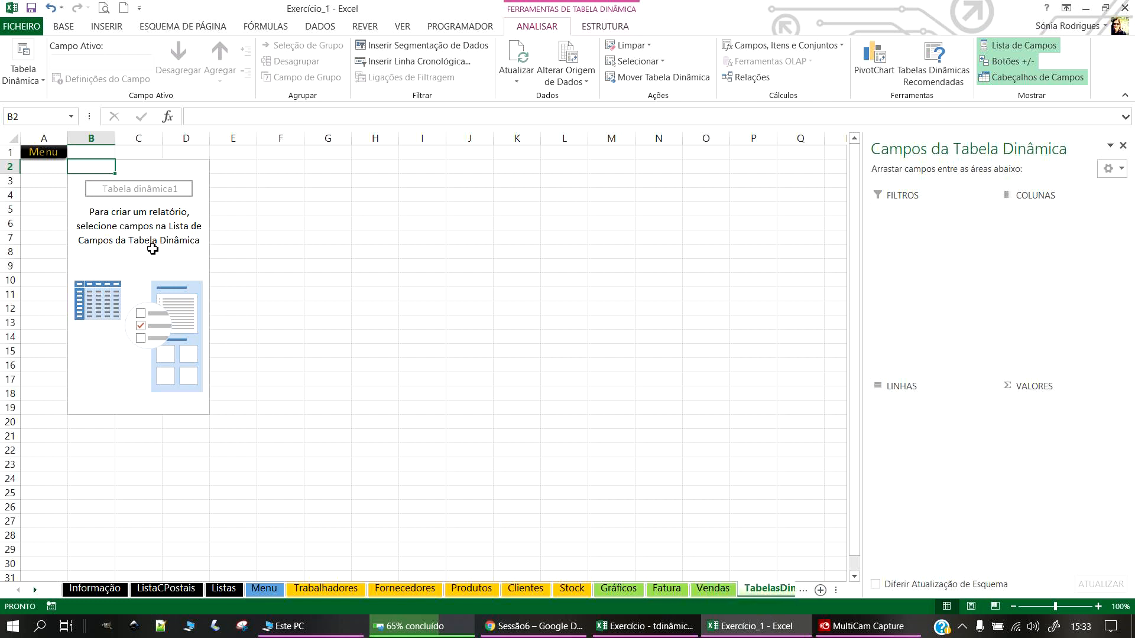
pyautogui.click(121, 241)
pyautogui.click(120, 267)
pyautogui.click(93, 236)
pyautogui.click(116, 309)
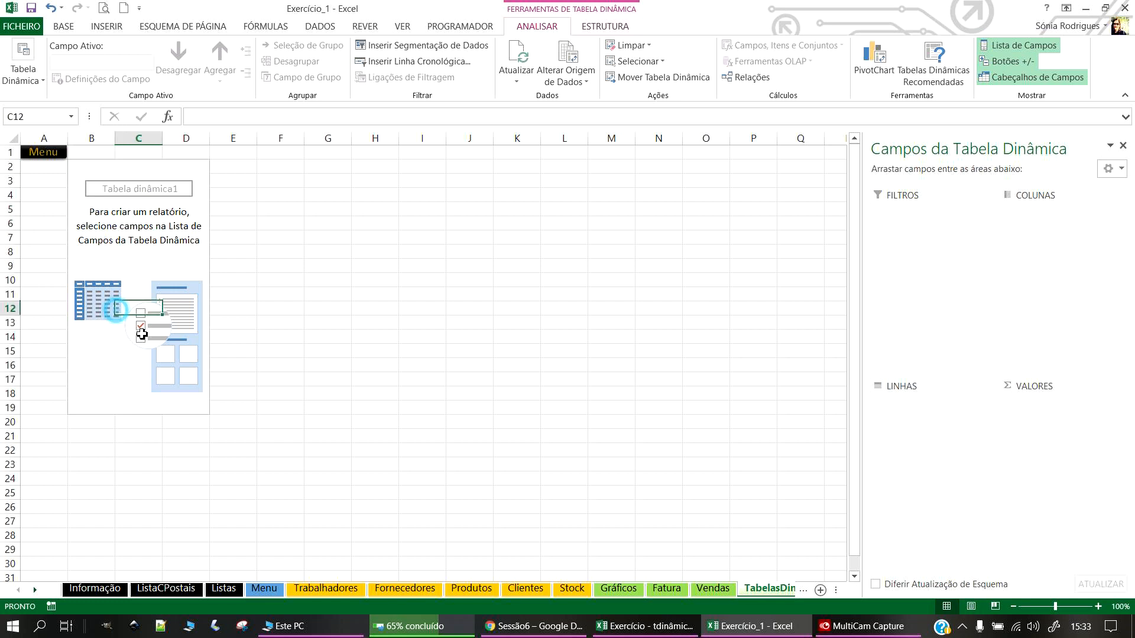
pyautogui.click(147, 266)
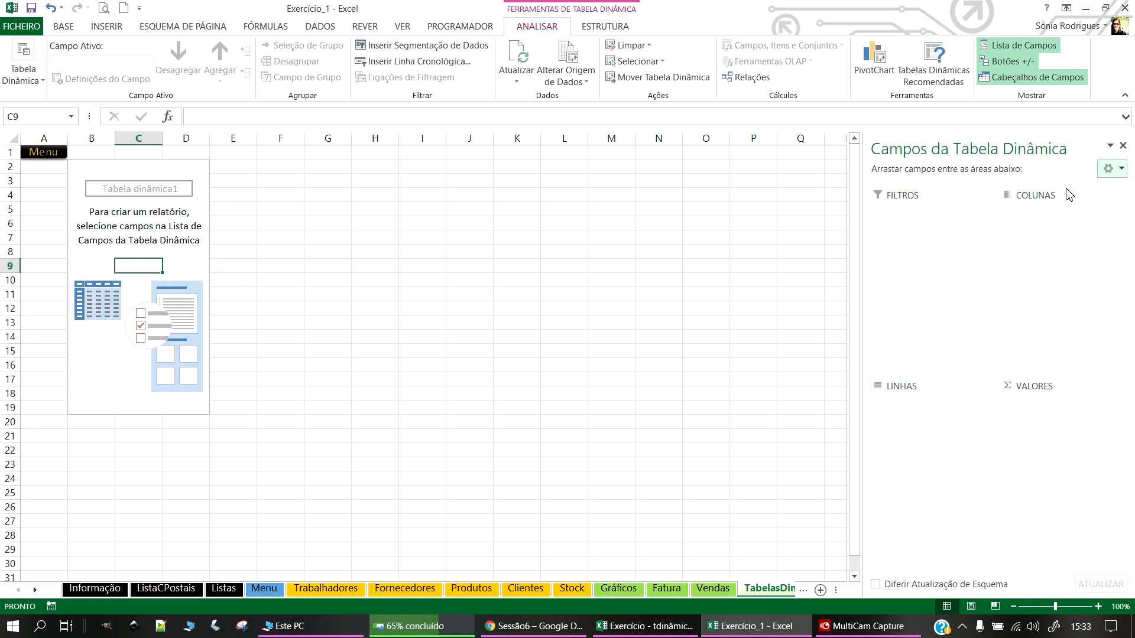
pyautogui.click(182, 305)
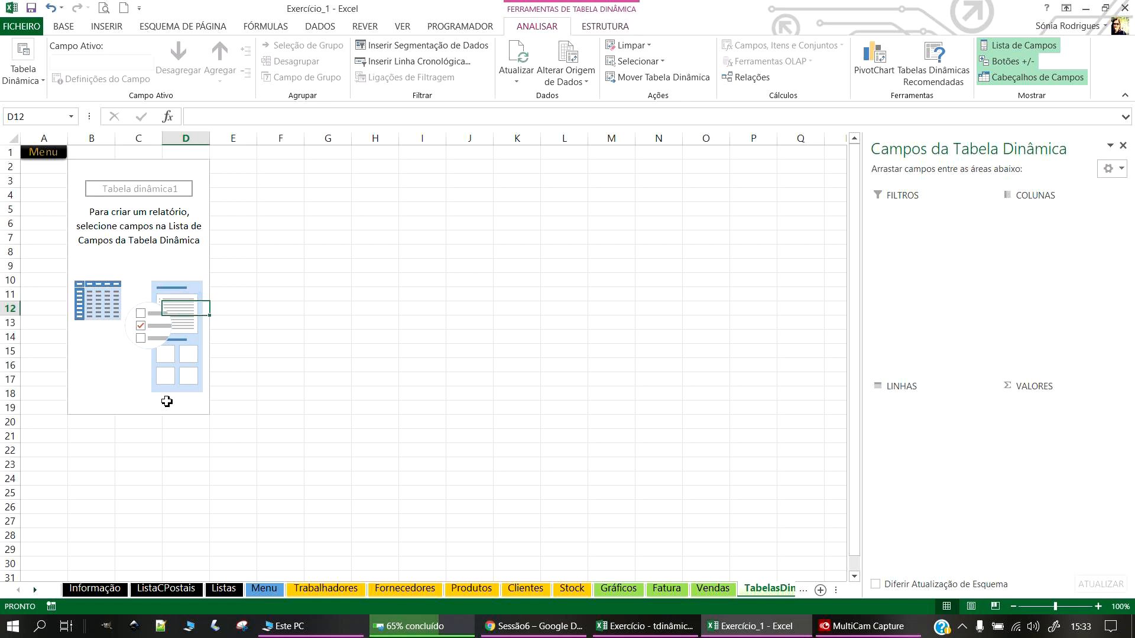
pyautogui.click(73, 378)
pyautogui.click(98, 195)
pyautogui.click(115, 156)
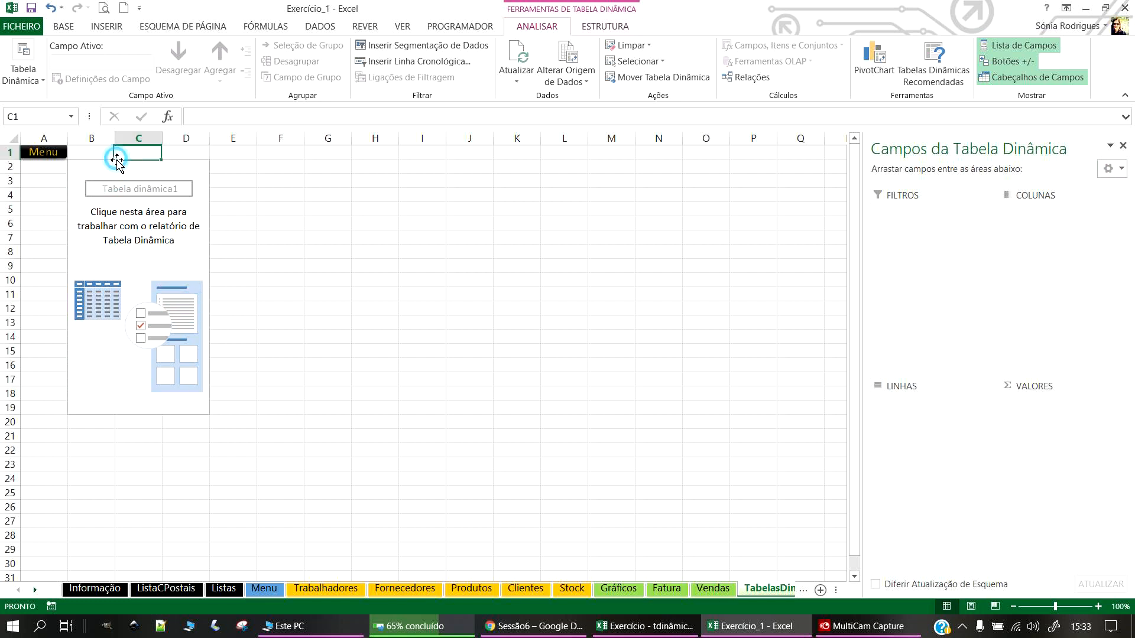
pyautogui.click(55, 171)
pyautogui.click(91, 167)
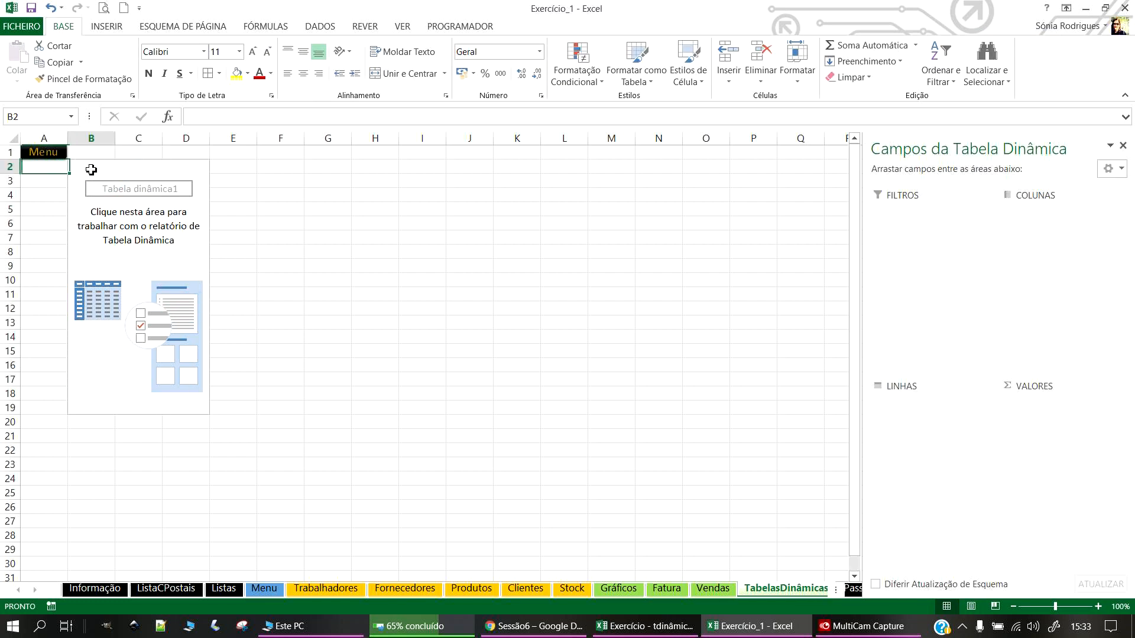
pyautogui.click(120, 220)
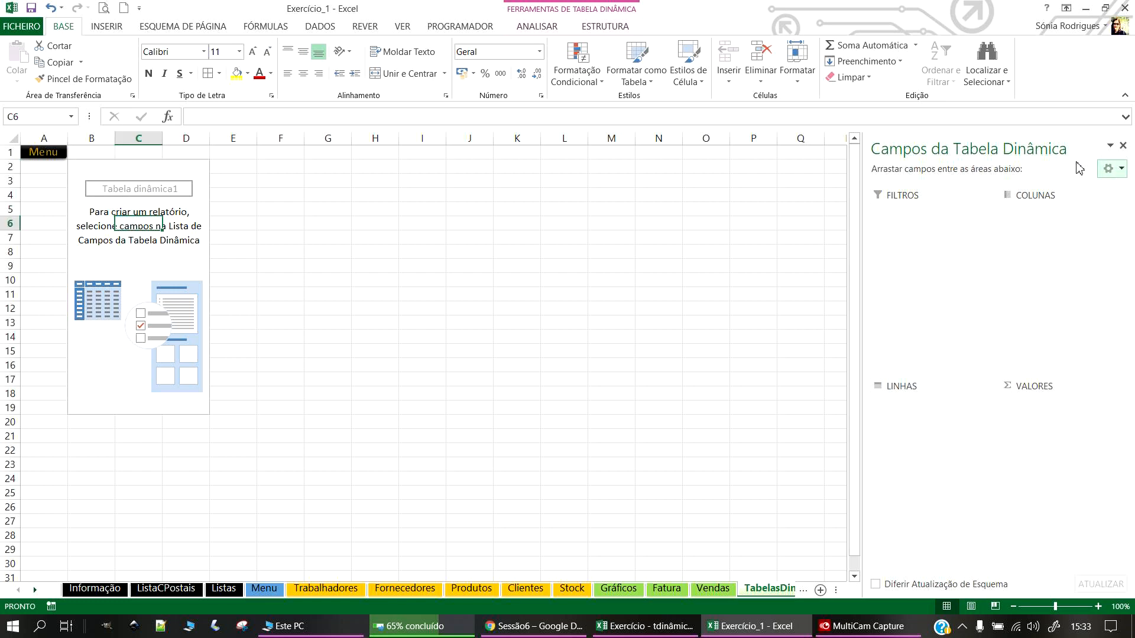
# Step: Stack the fields section above the four areas, then check the Vendas source sheet
pyautogui.click(1111, 169)
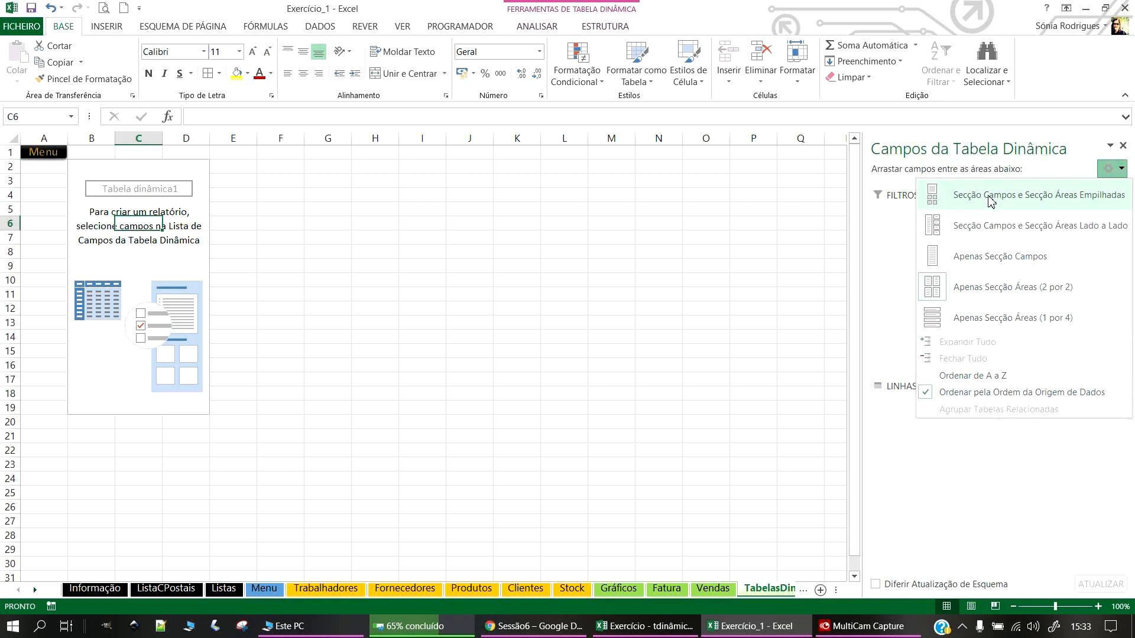
pyautogui.click(969, 196)
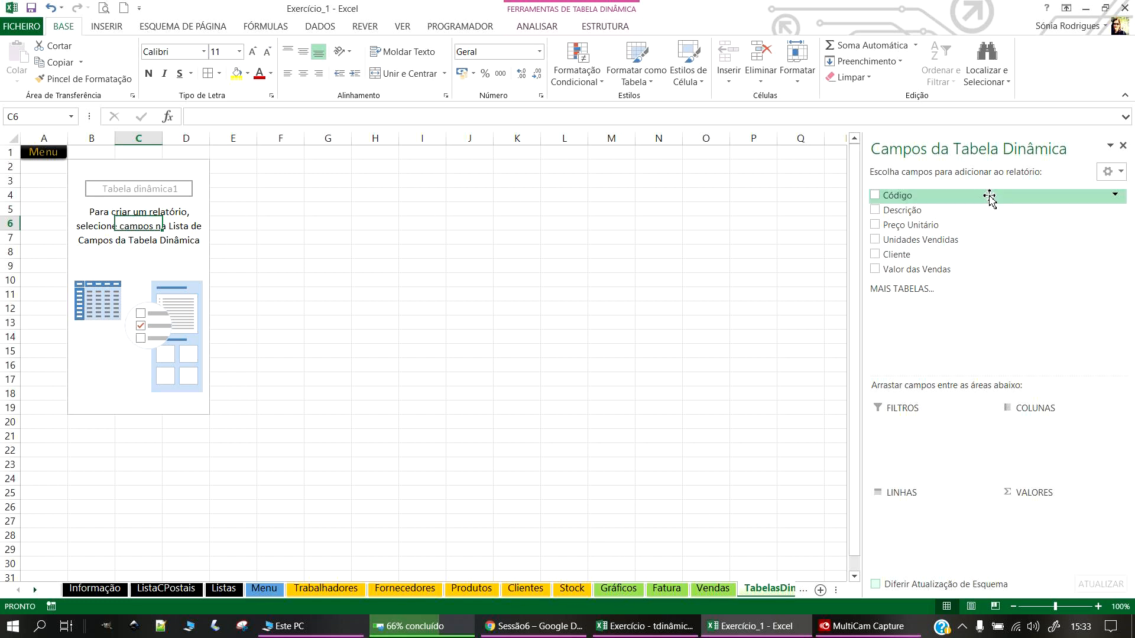
pyautogui.click(1110, 172)
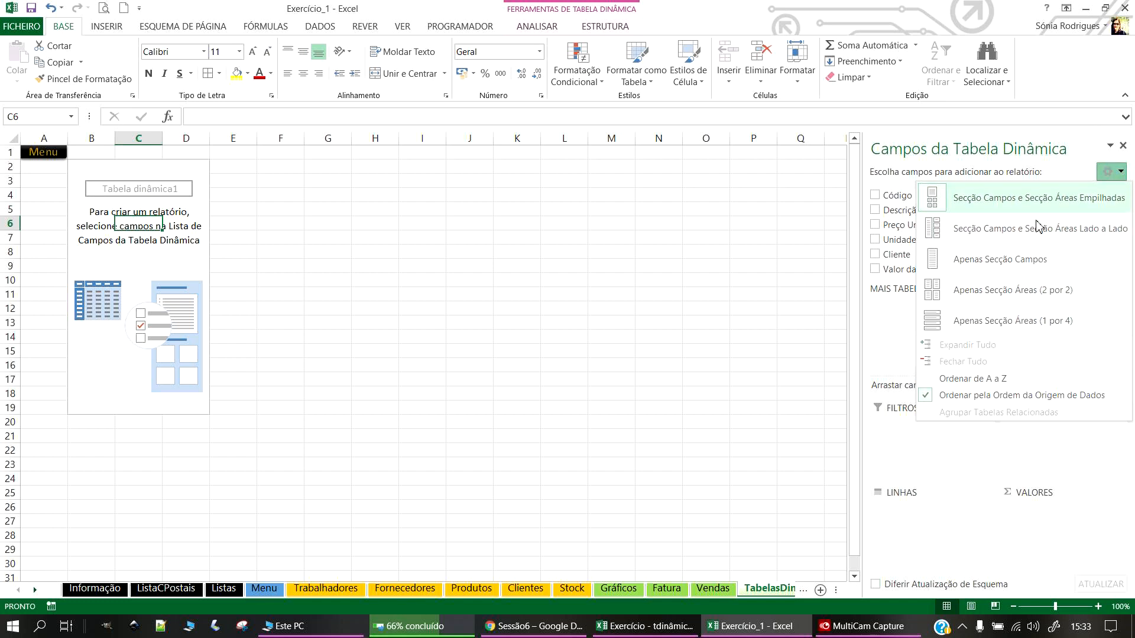
pyautogui.click(986, 206)
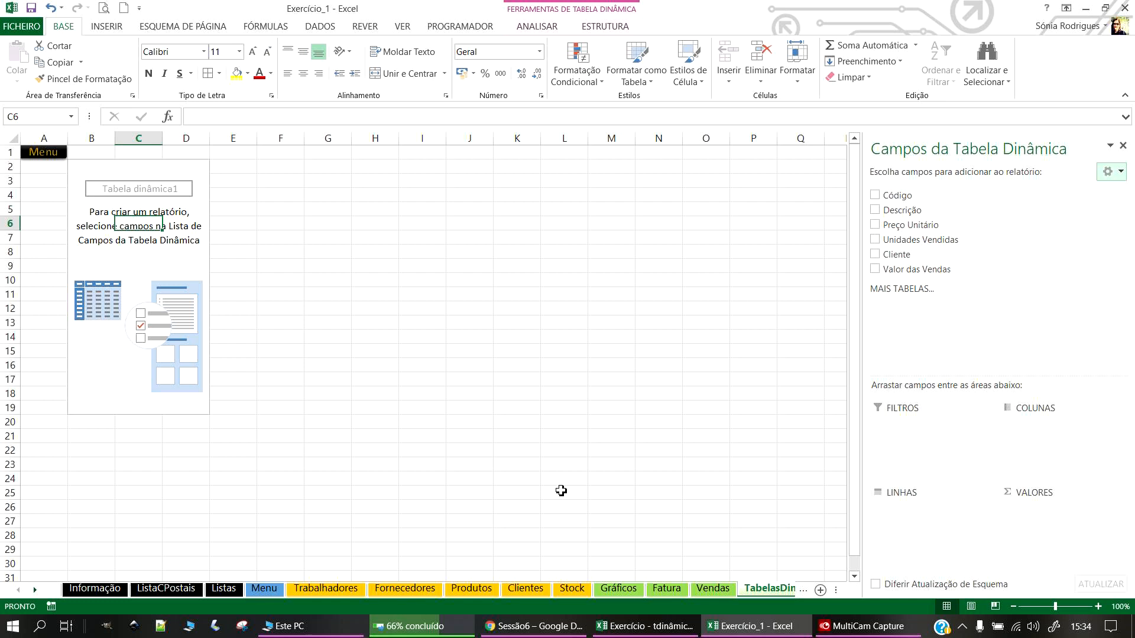
pyautogui.click(713, 588)
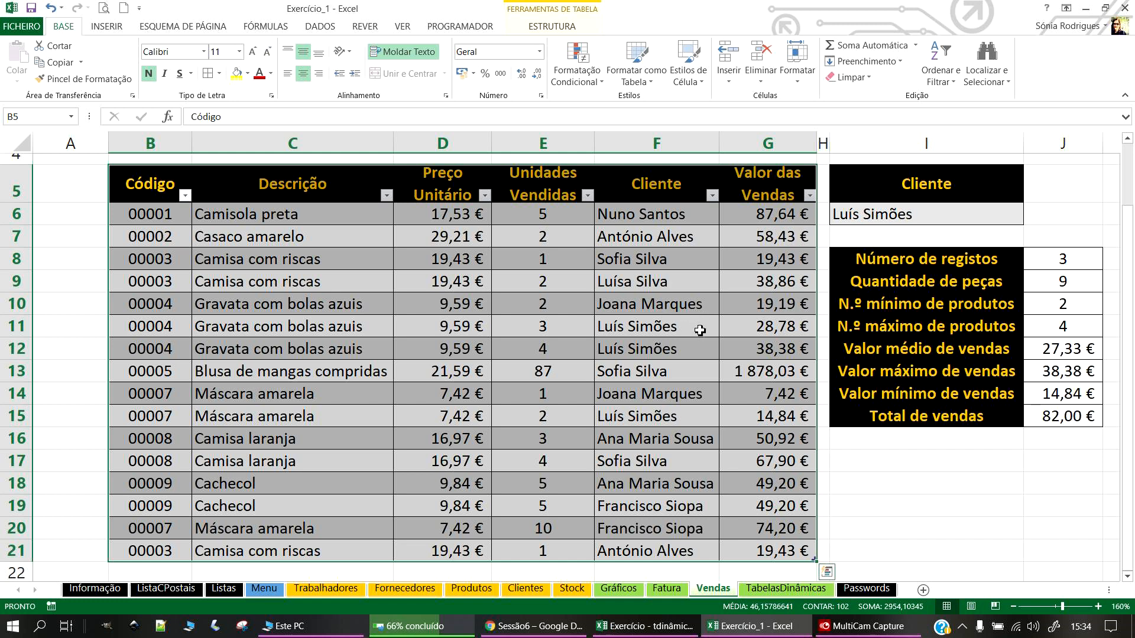
pyautogui.click(785, 589)
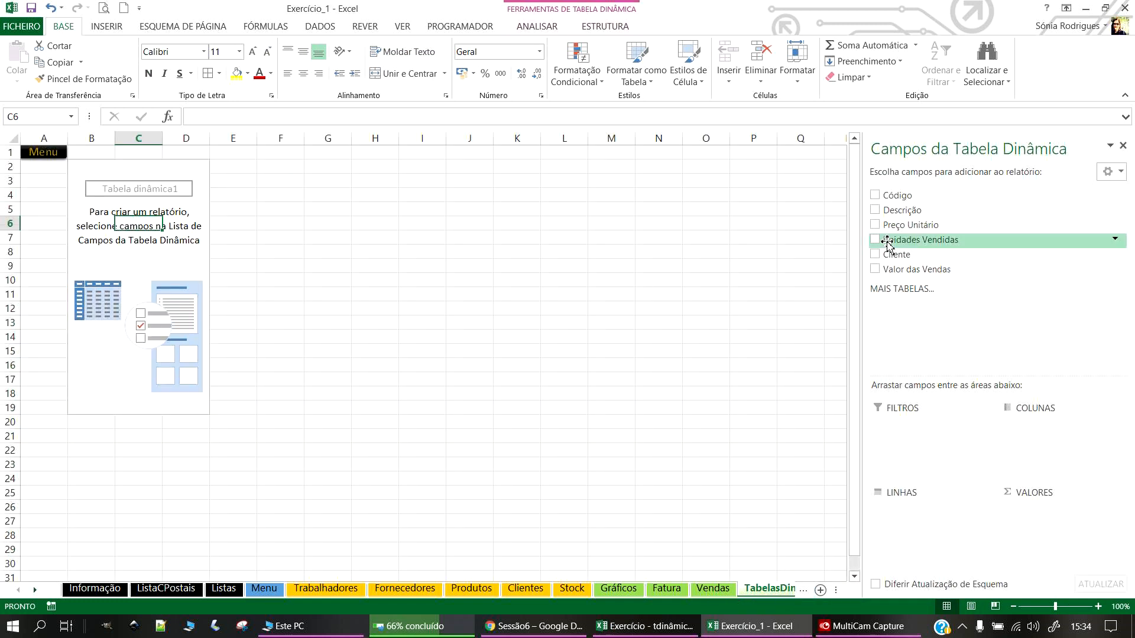
# Step: Add Descrição, Unidades Vendidas, Valor das Vendas and Cliente, then remove Descrição from the rows
pyautogui.click(880, 211)
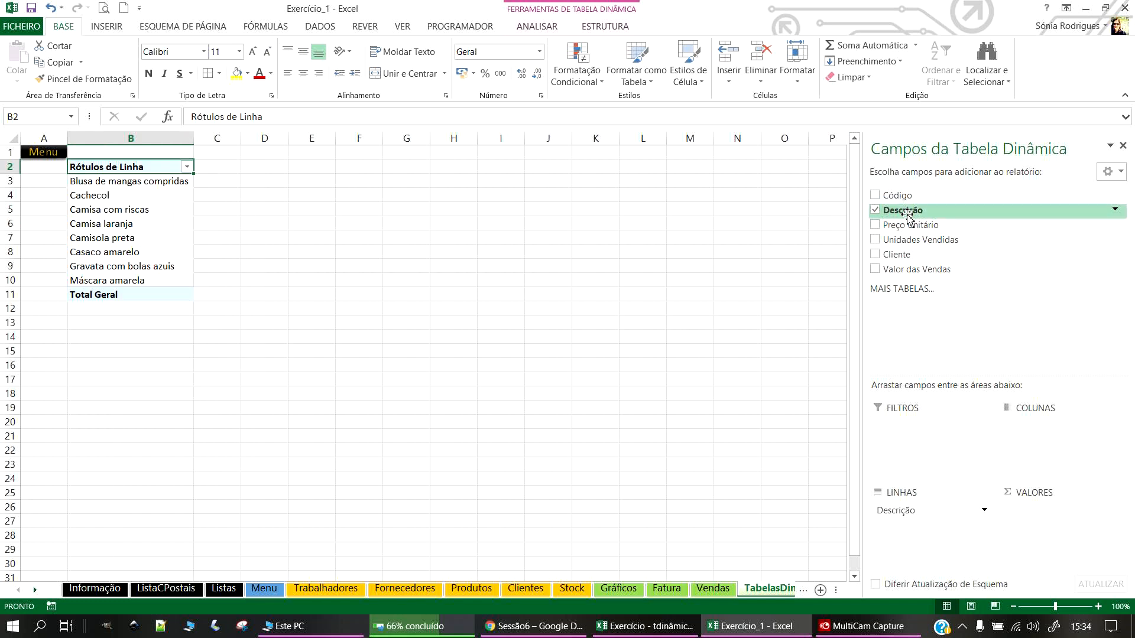
pyautogui.scroll(2, 238, 199)
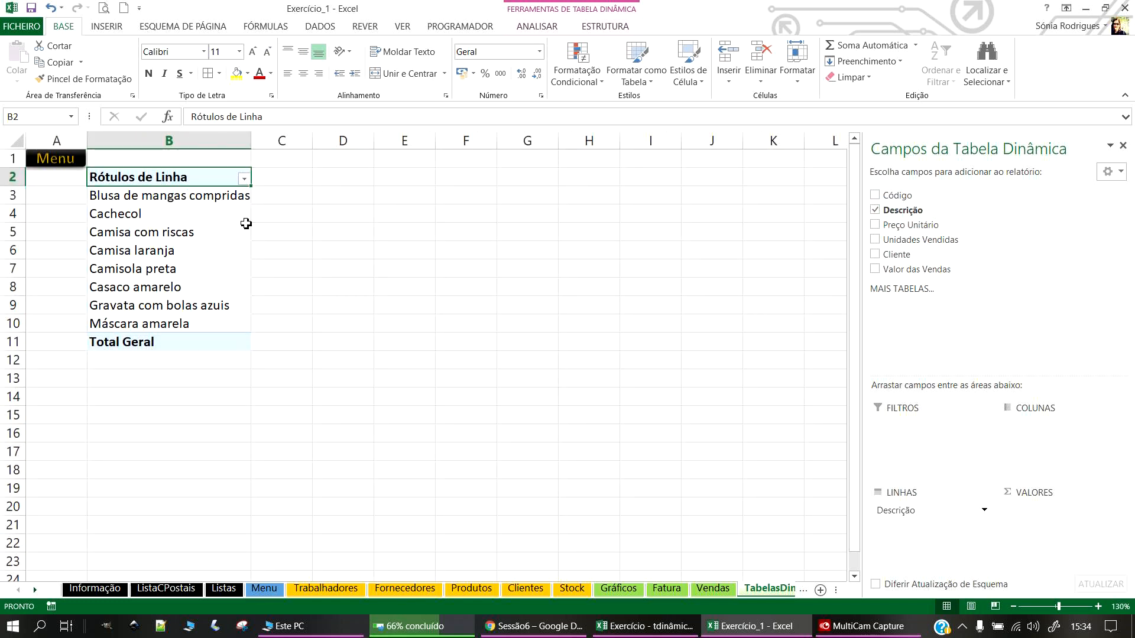
pyautogui.click(875, 226)
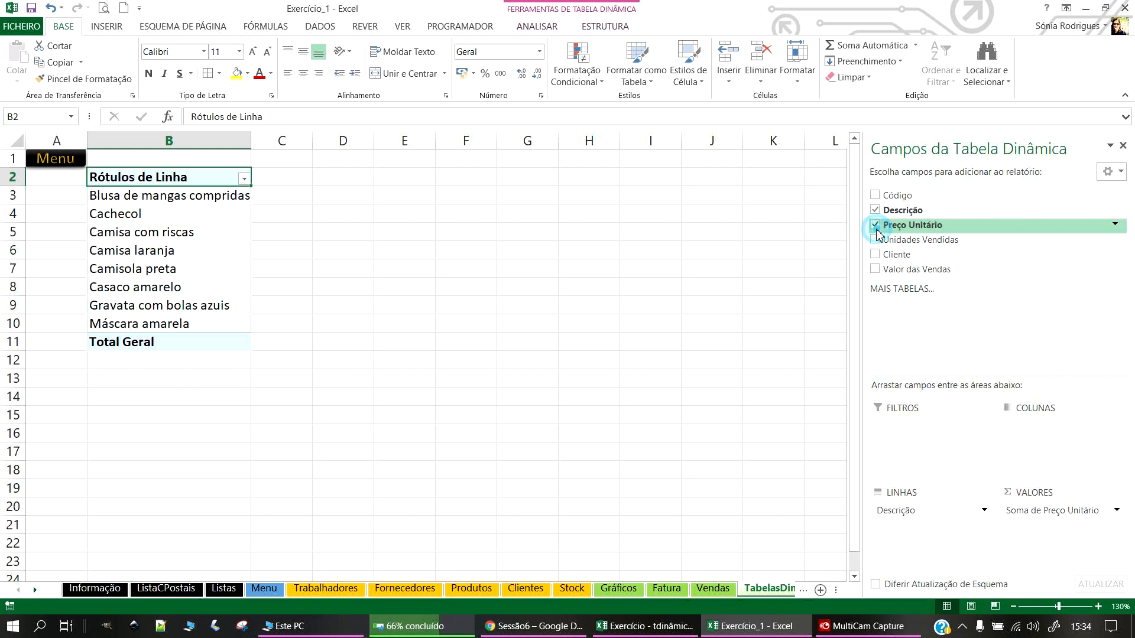
pyautogui.click(876, 227)
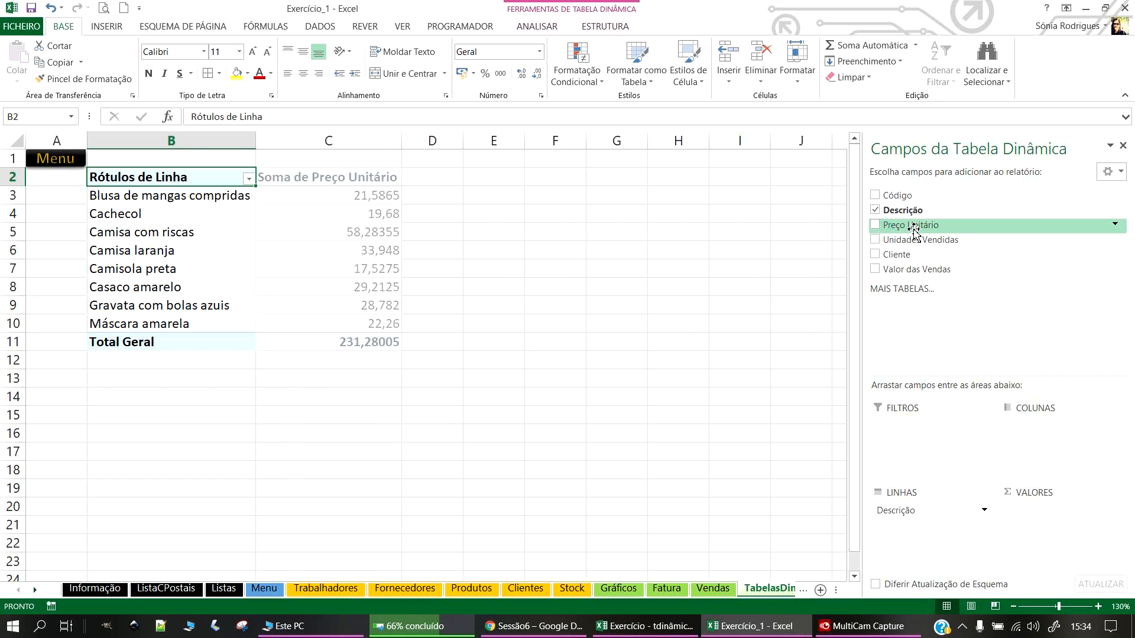
pyautogui.click(876, 240)
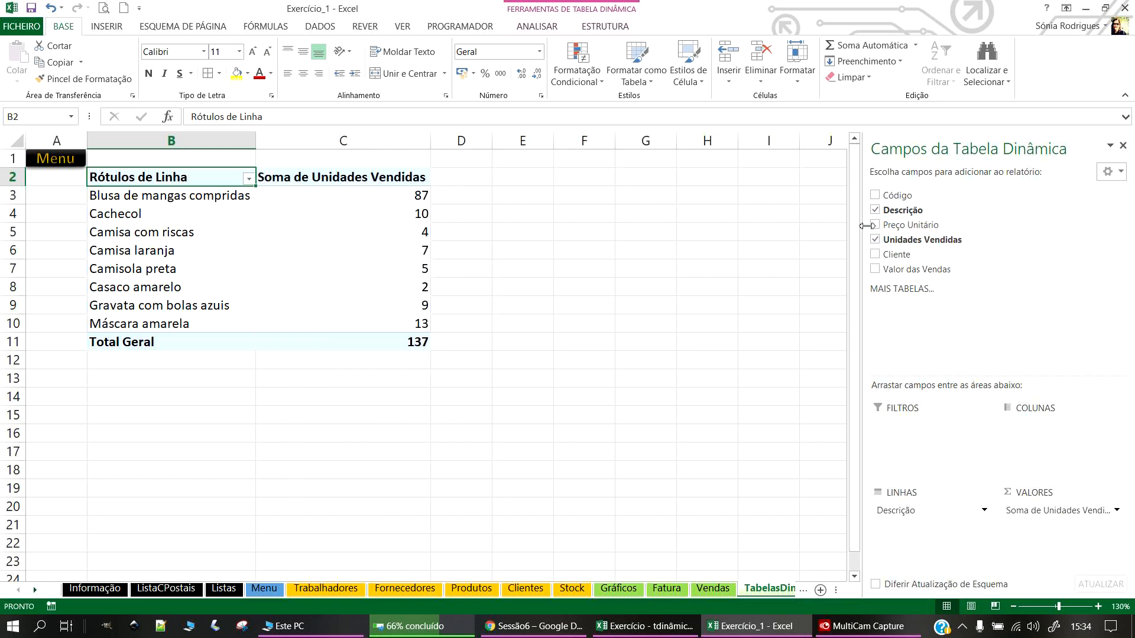
pyautogui.click(876, 270)
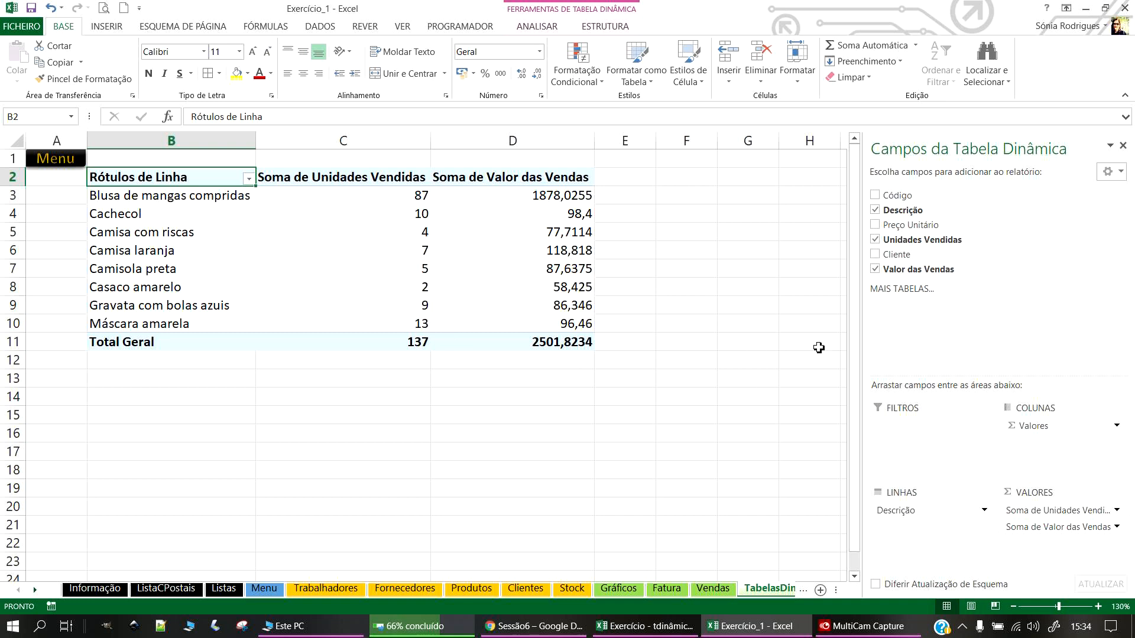
pyautogui.click(876, 255)
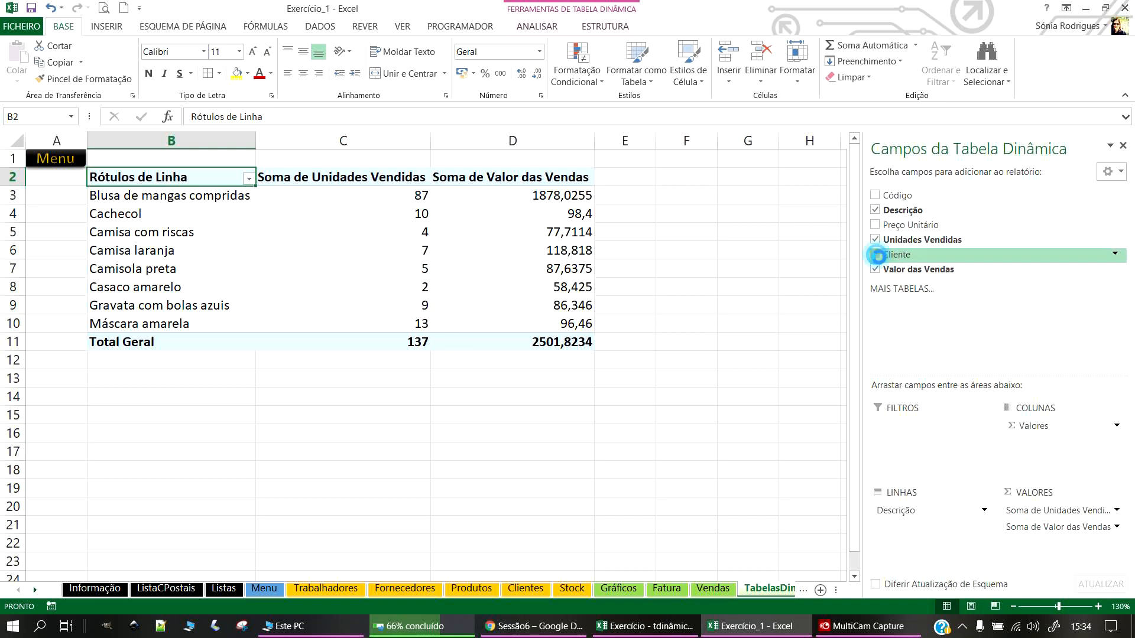
pyautogui.click(875, 210)
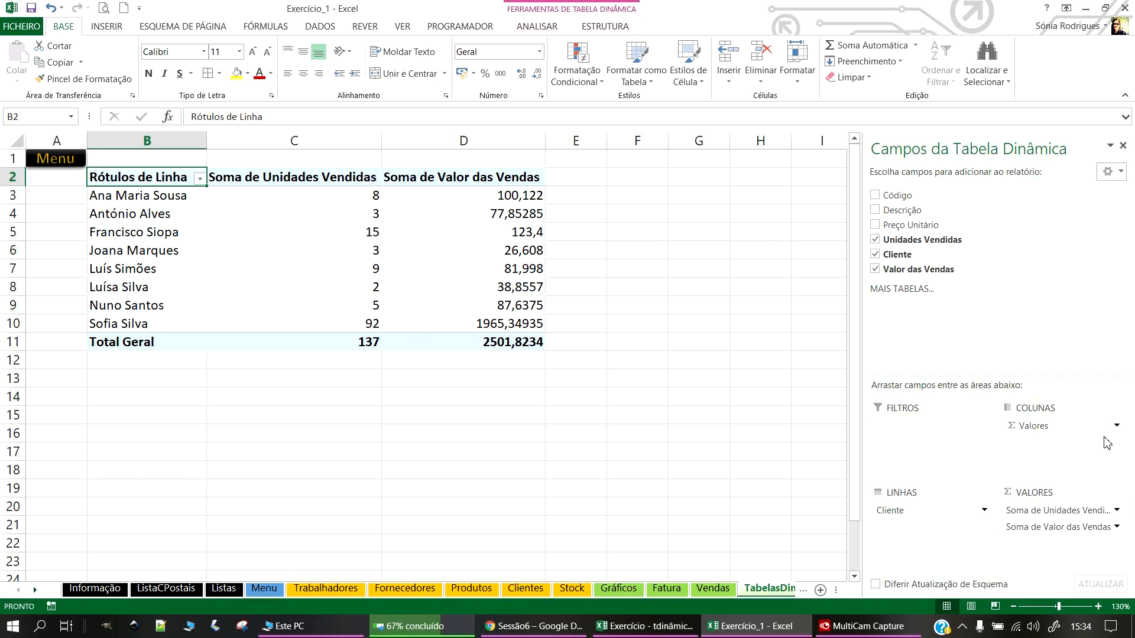
# Step: Put Cliente in COLUNAS, move Σ Valores between areas, re-add Descrição, then remove Cliente
pyautogui.moveTo(1034, 435); pyautogui.dragTo(908, 524)
pyautogui.moveTo(1012, 455); pyautogui.dragTo(1014, 454)
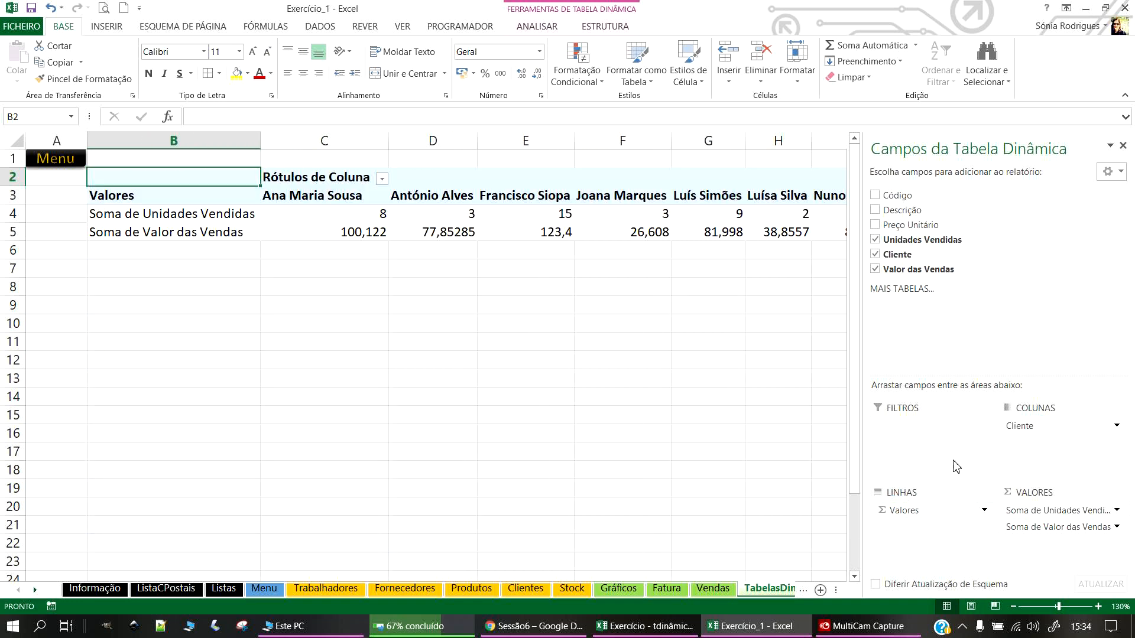
pyautogui.click(876, 210)
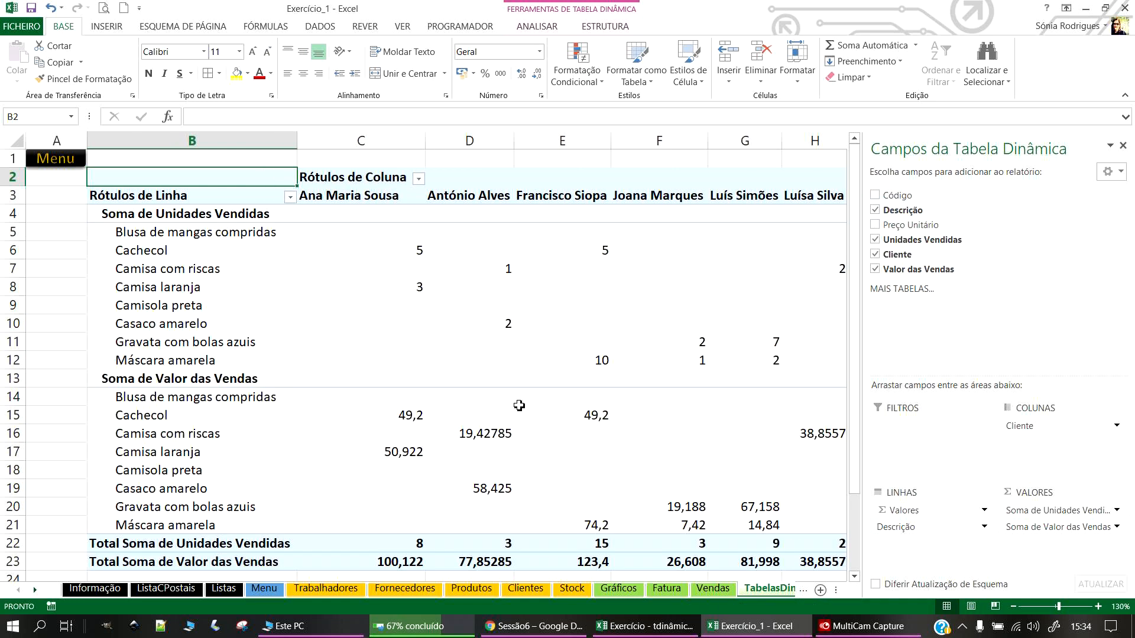
pyautogui.scroll(-1, 418, 369)
pyautogui.scroll(1, 207, 370)
pyautogui.click(981, 510)
pyautogui.click(981, 511)
pyautogui.click(929, 510)
pyautogui.moveTo(929, 512); pyautogui.dragTo(965, 331)
pyautogui.click(875, 255)
# Step: Rebuild with Descrição rows and Soma de Valor das Vendas, briefly nesting Cliente beneath products
pyautogui.click(875, 210)
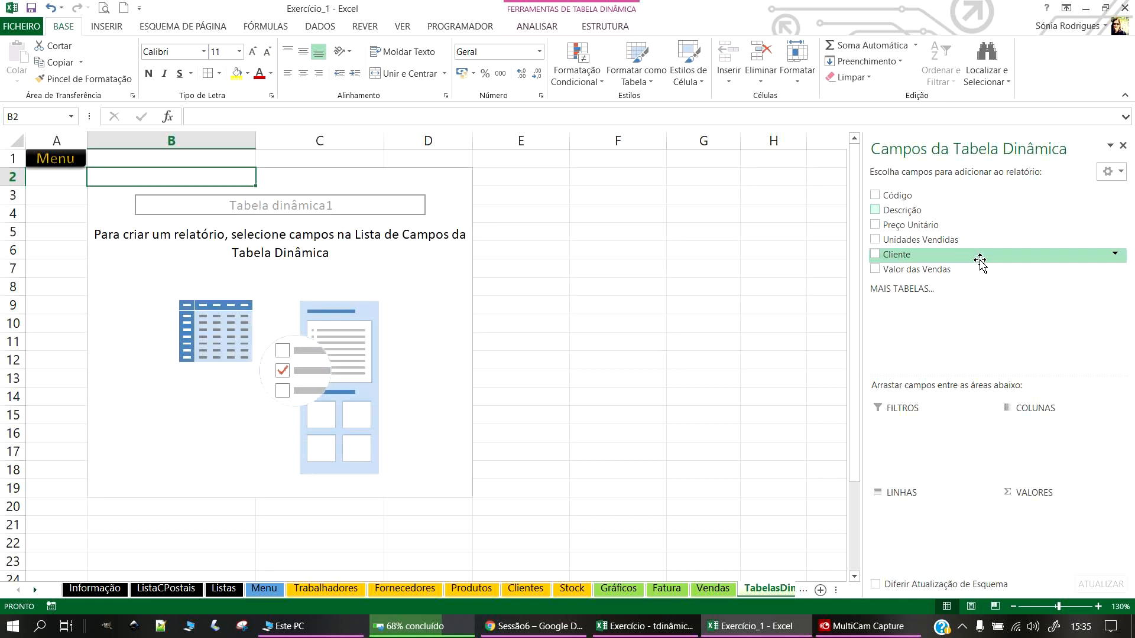
pyautogui.click(878, 212)
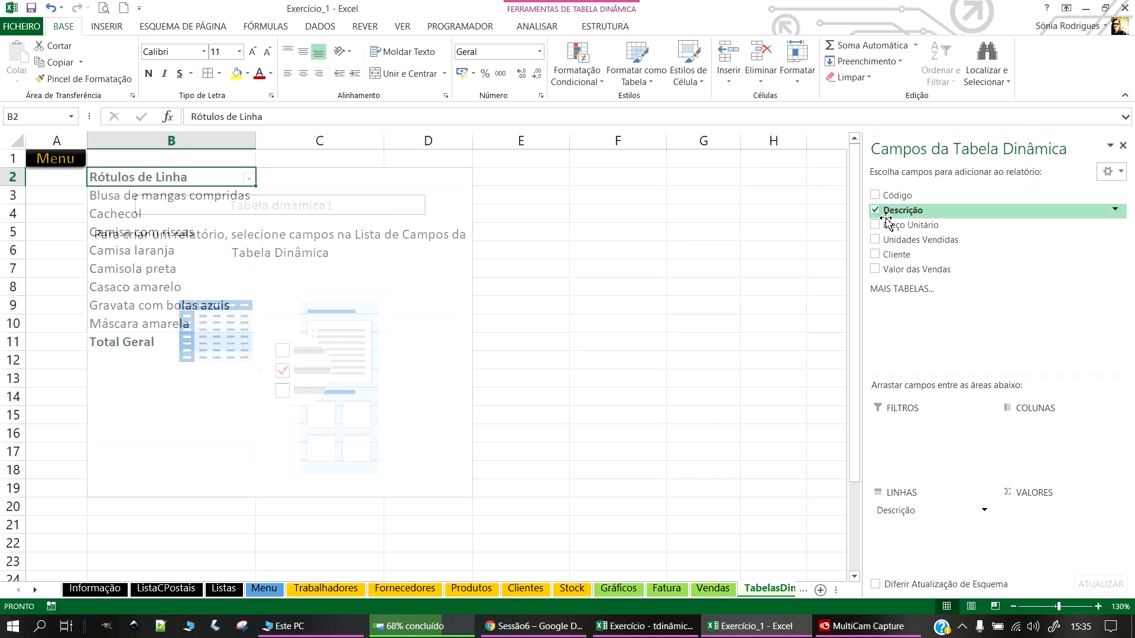
pyautogui.click(873, 270)
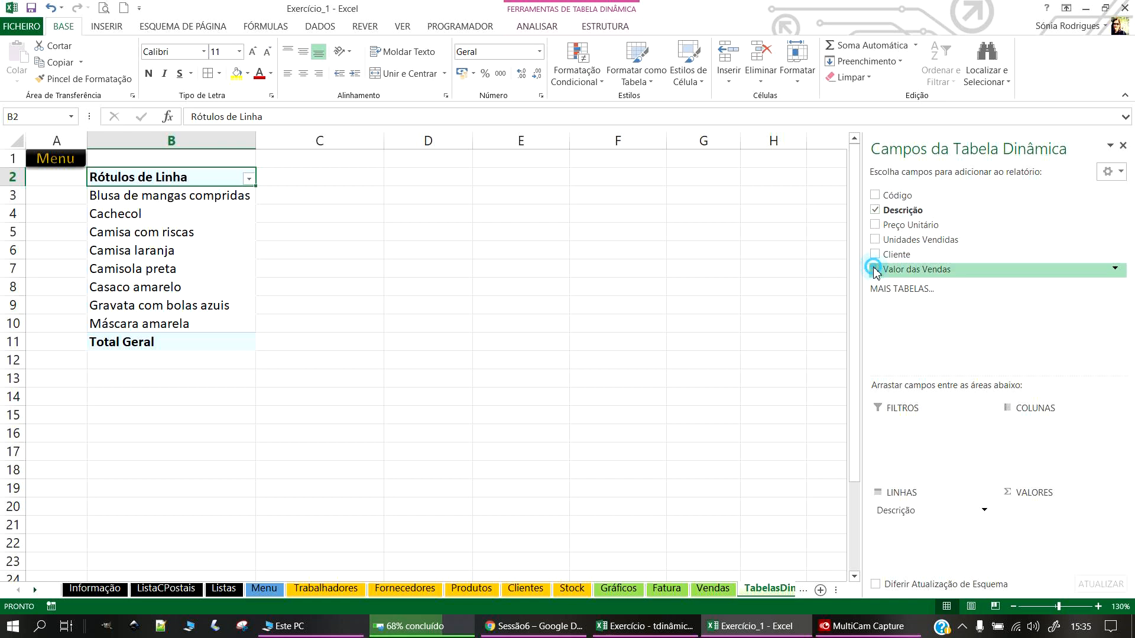
pyautogui.click(514, 333)
pyautogui.click(132, 195)
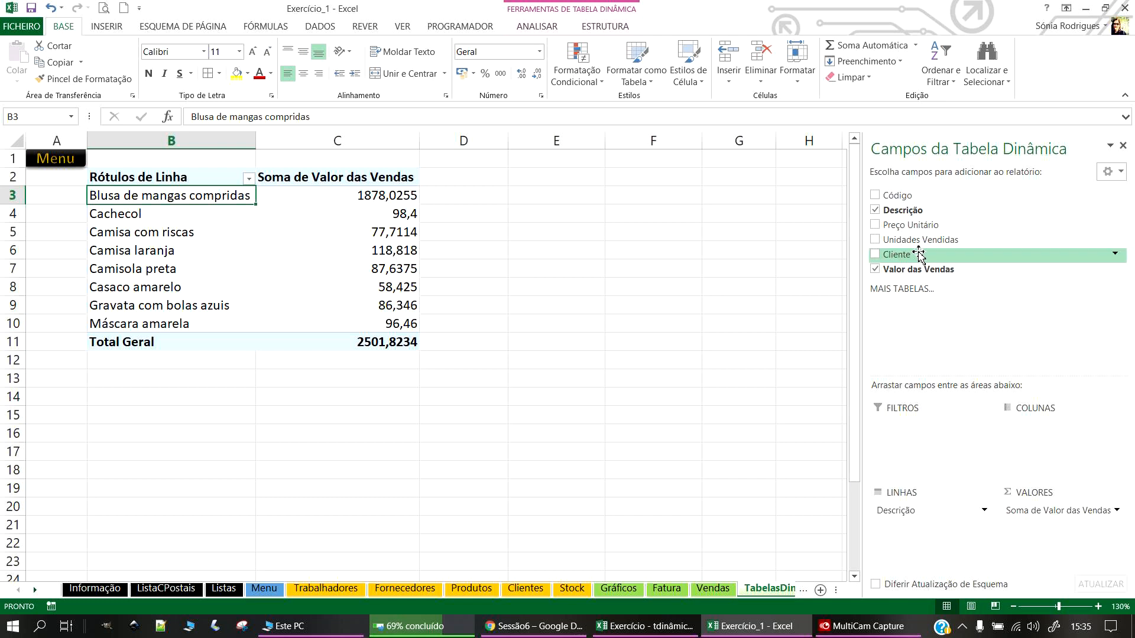
pyautogui.moveTo(883, 258); pyautogui.dragTo(897, 561)
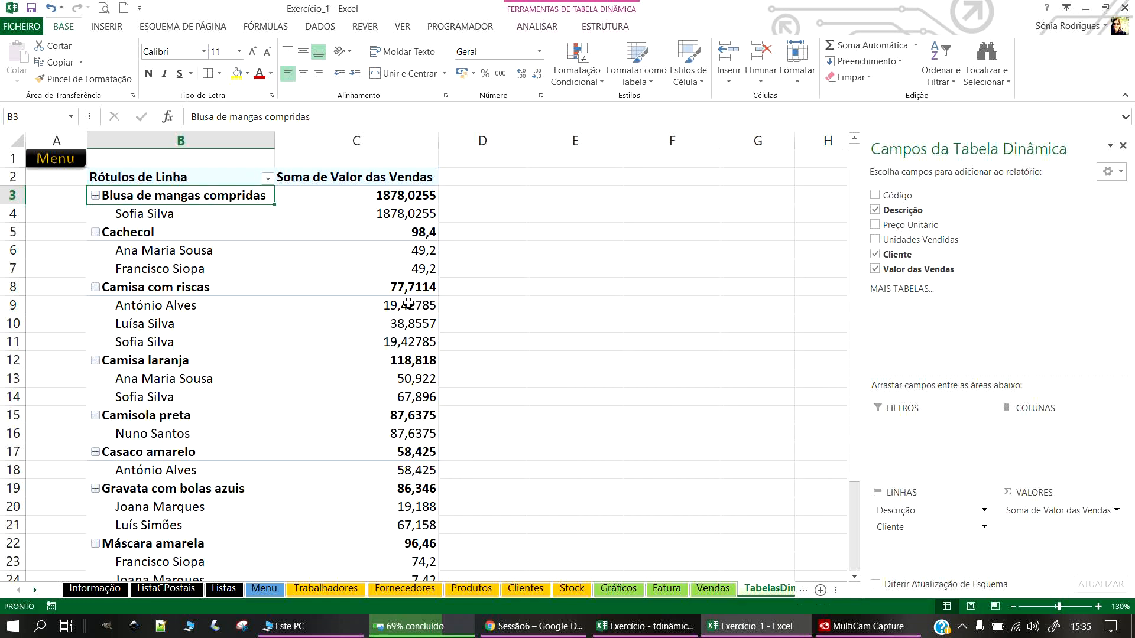
pyautogui.scroll(-2, 451, 272)
pyautogui.scroll(2, 419, 291)
pyautogui.moveTo(905, 529); pyautogui.dragTo(922, 260)
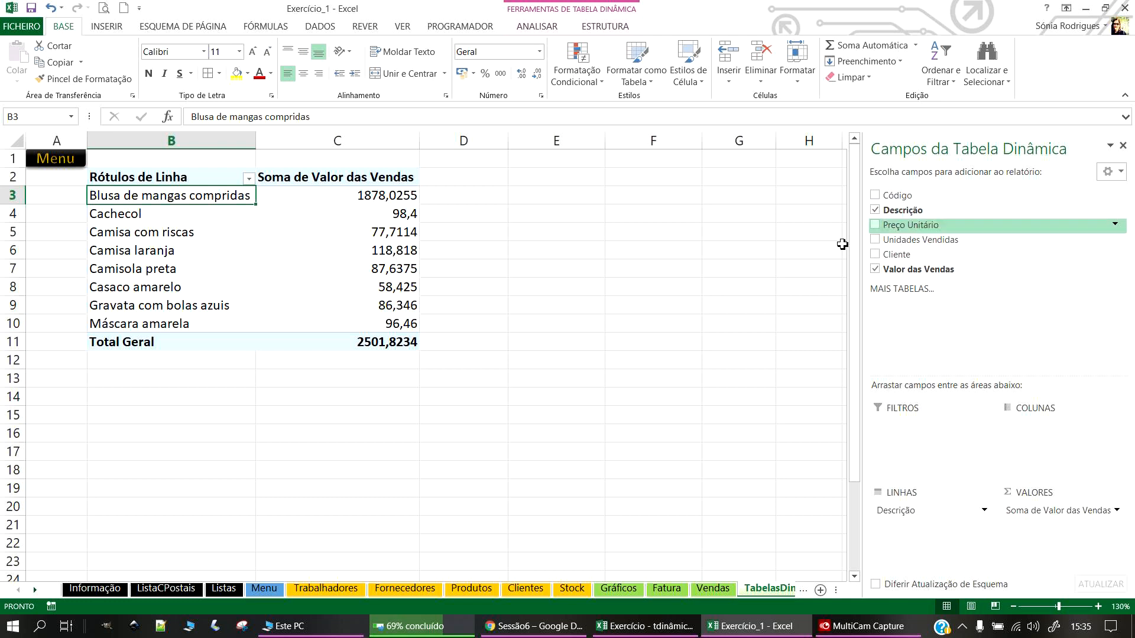
# Step: Try clients with products nested beneath, then remove Cliente to leave sales per product
pyautogui.click(876, 255)
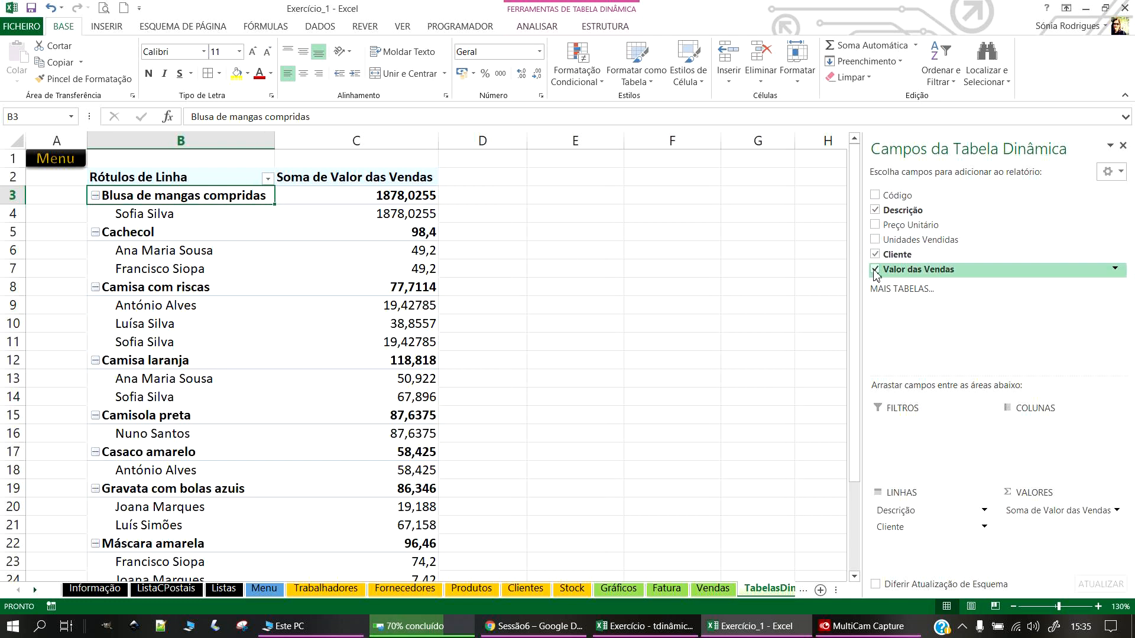
pyautogui.click(875, 211)
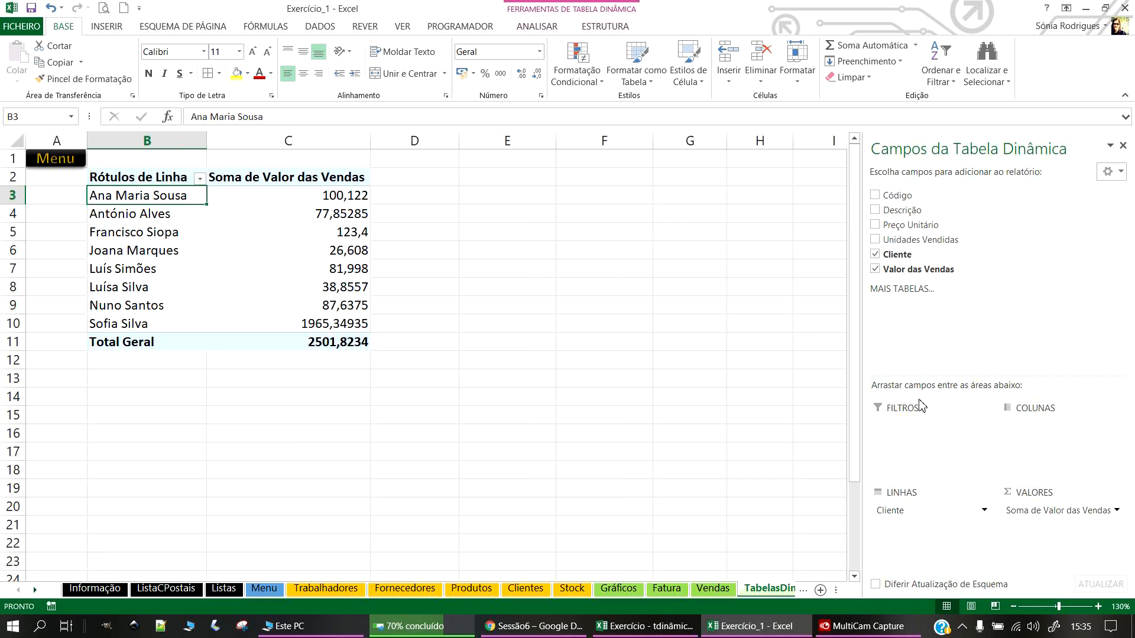
pyautogui.moveTo(893, 210); pyautogui.dragTo(935, 536)
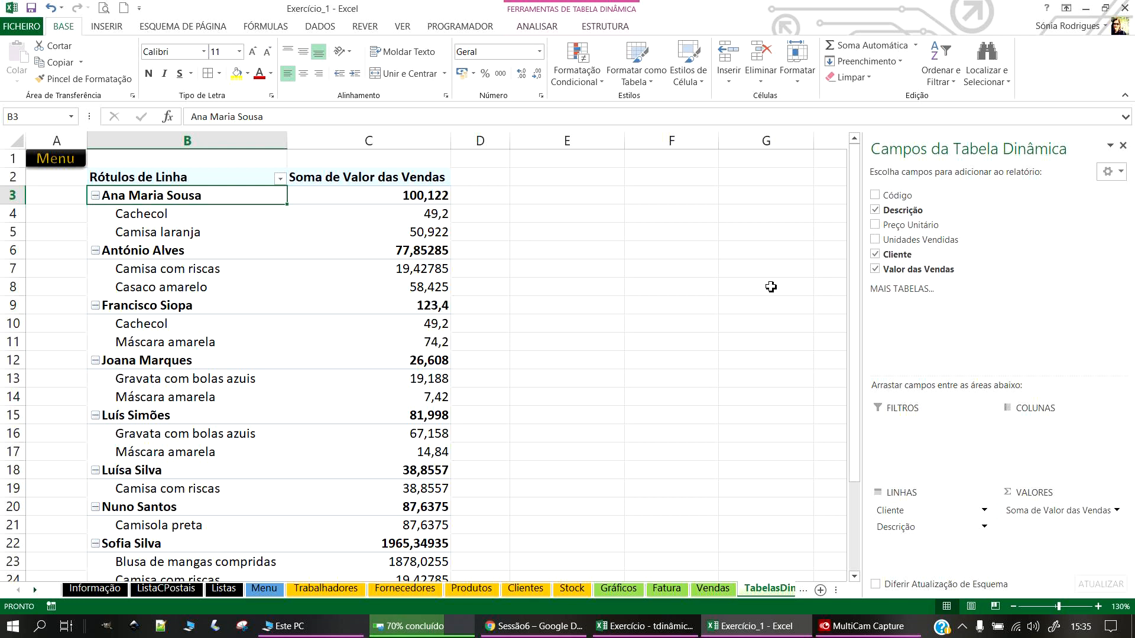
pyautogui.click(588, 288)
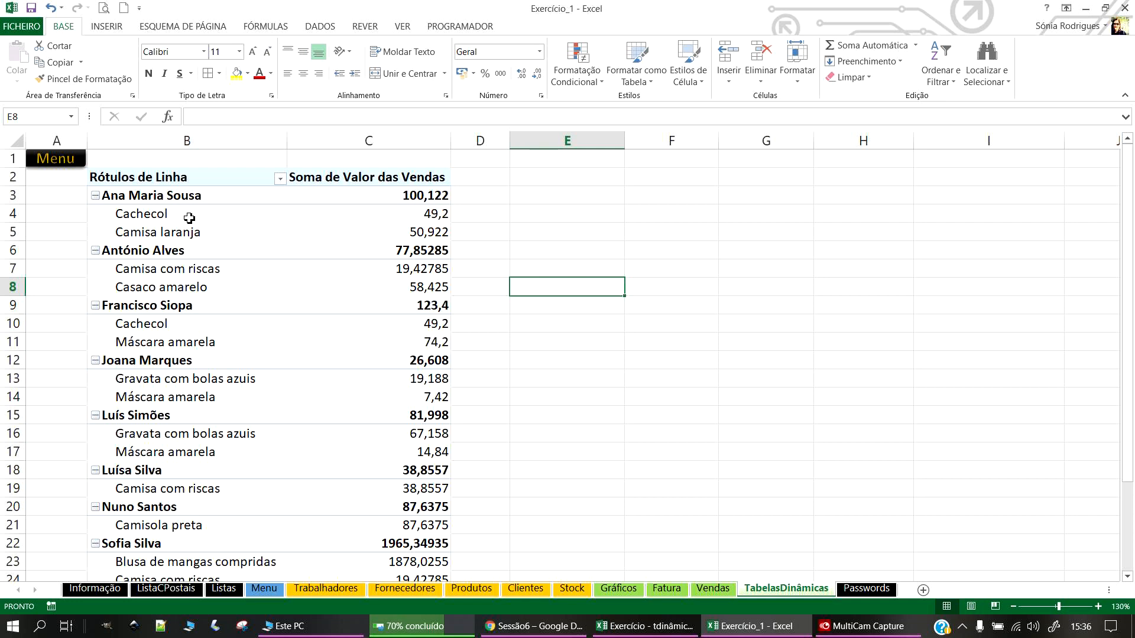
pyautogui.click(190, 218)
pyautogui.click(331, 249)
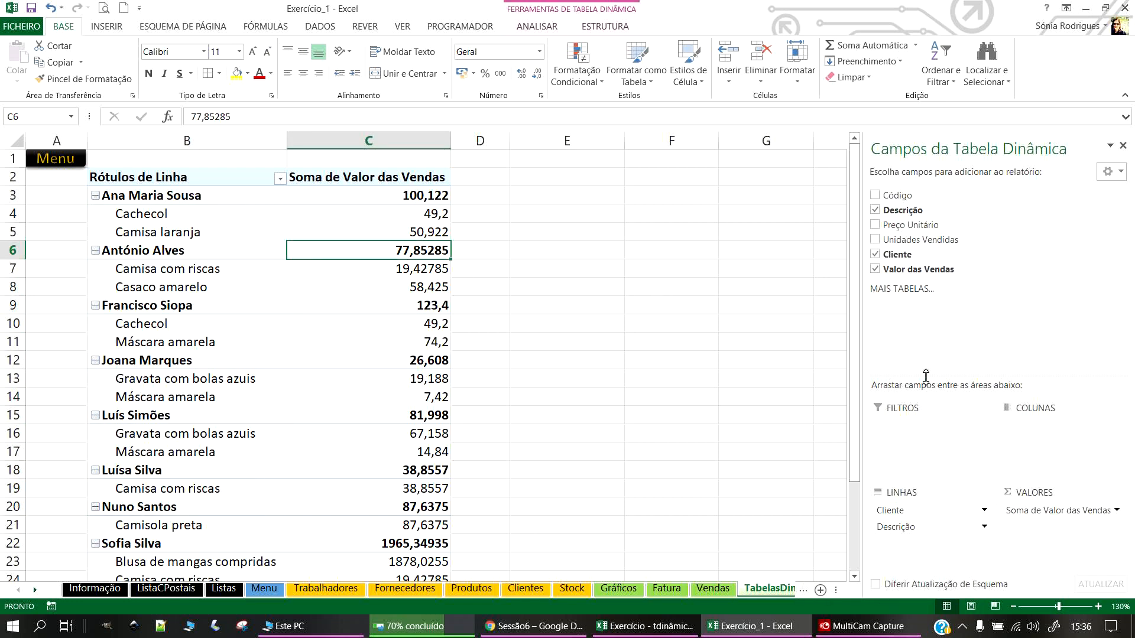
pyautogui.click(876, 254)
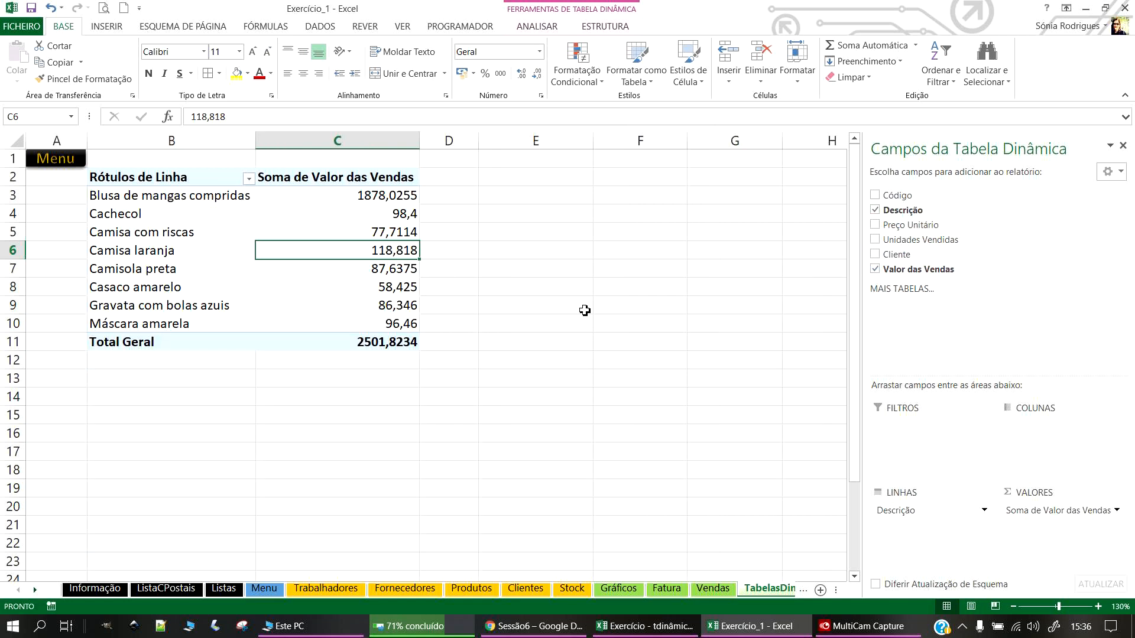
pyautogui.click(562, 250)
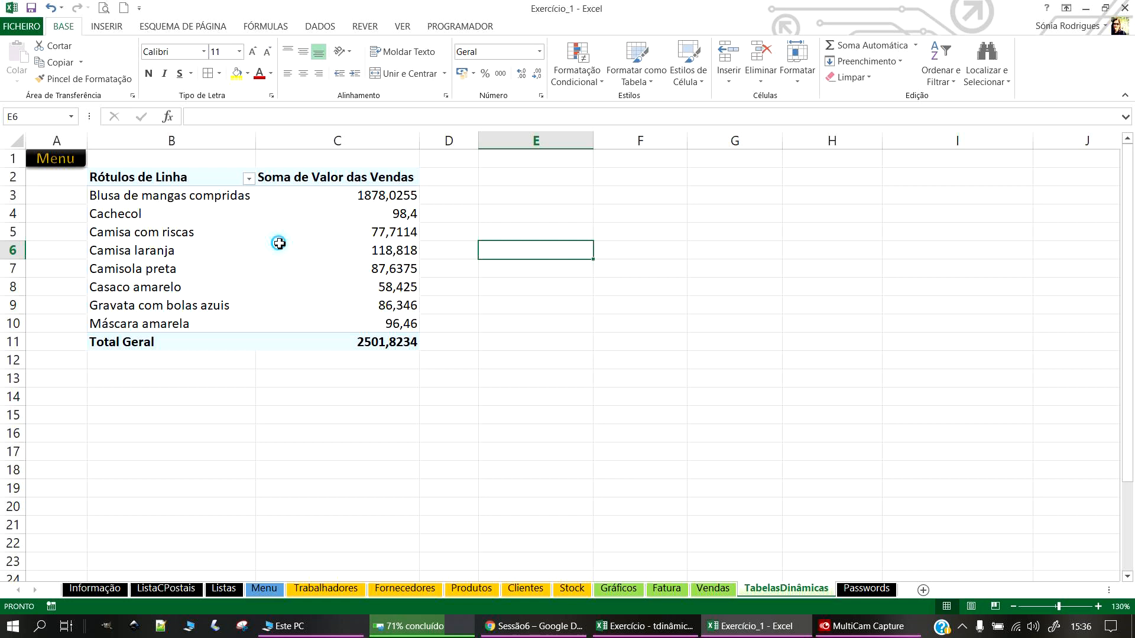
pyautogui.click(278, 244)
# Step: Insert a Clustered Column PivotChart and move it beside the pivot table
pyautogui.click(113, 30)
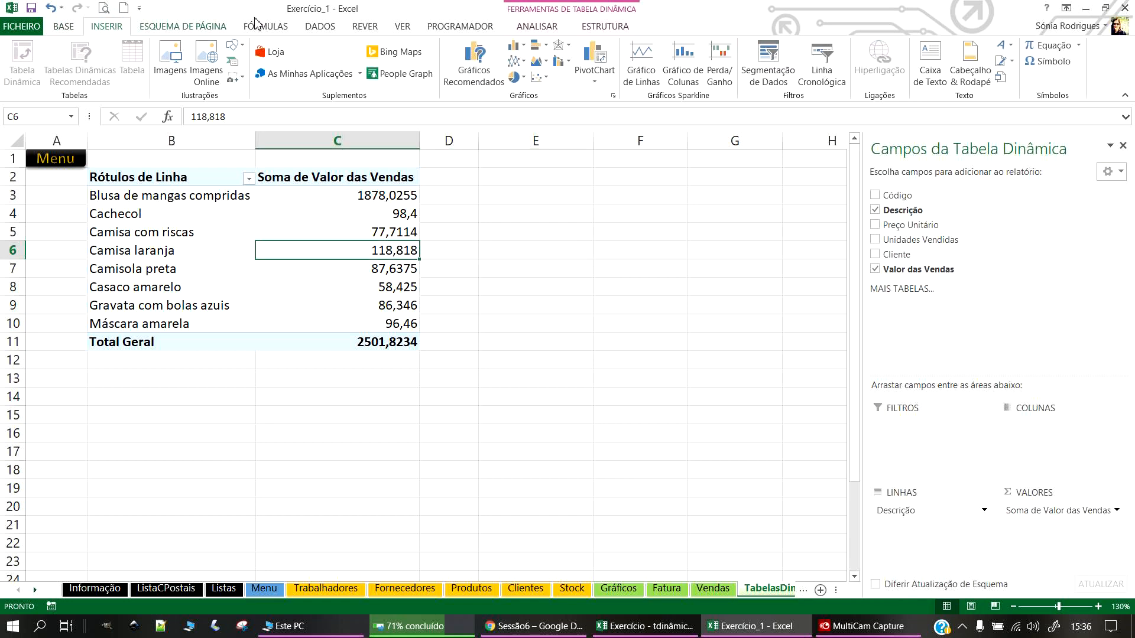
pyautogui.click(515, 46)
pyautogui.click(528, 93)
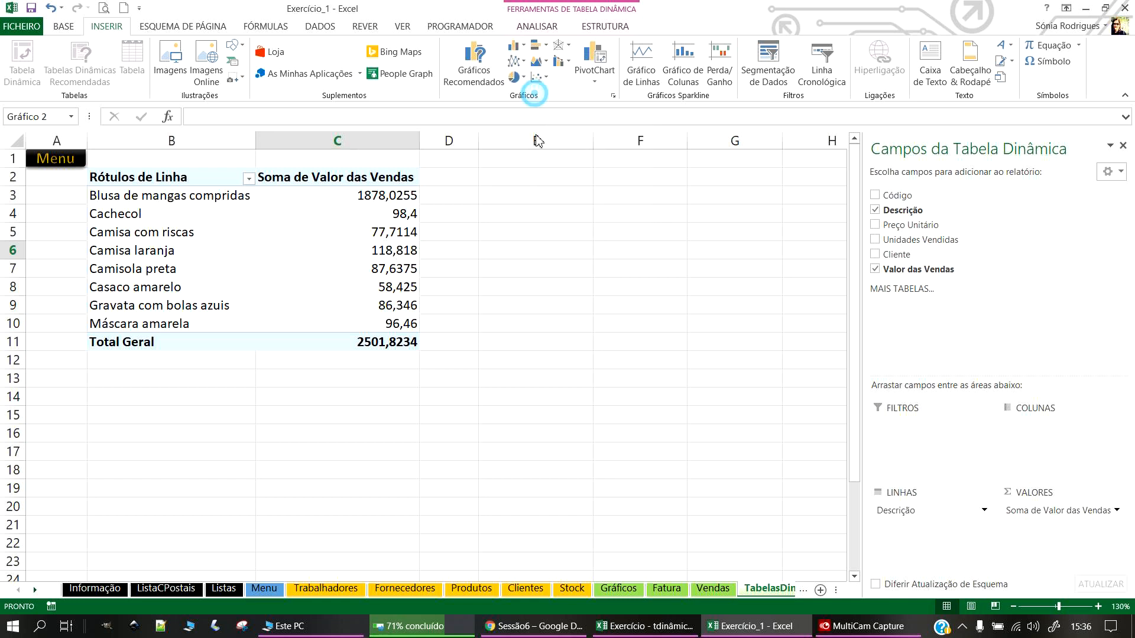
pyautogui.moveTo(490, 251); pyautogui.dragTo(670, 179)
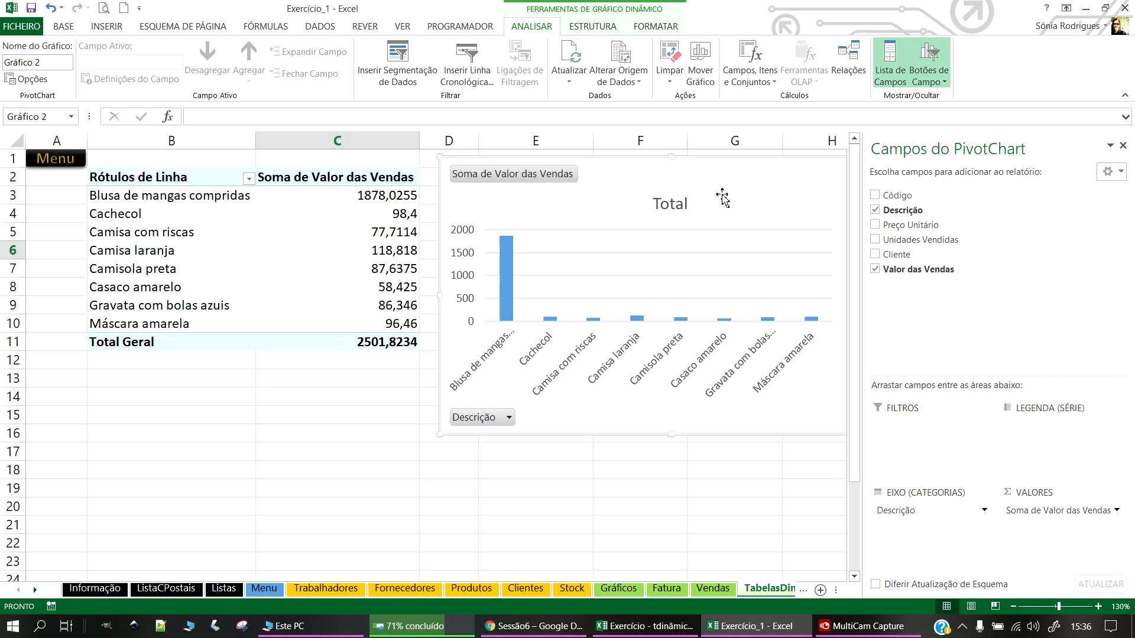
pyautogui.moveTo(863, 248); pyautogui.dragTo(1077, 170)
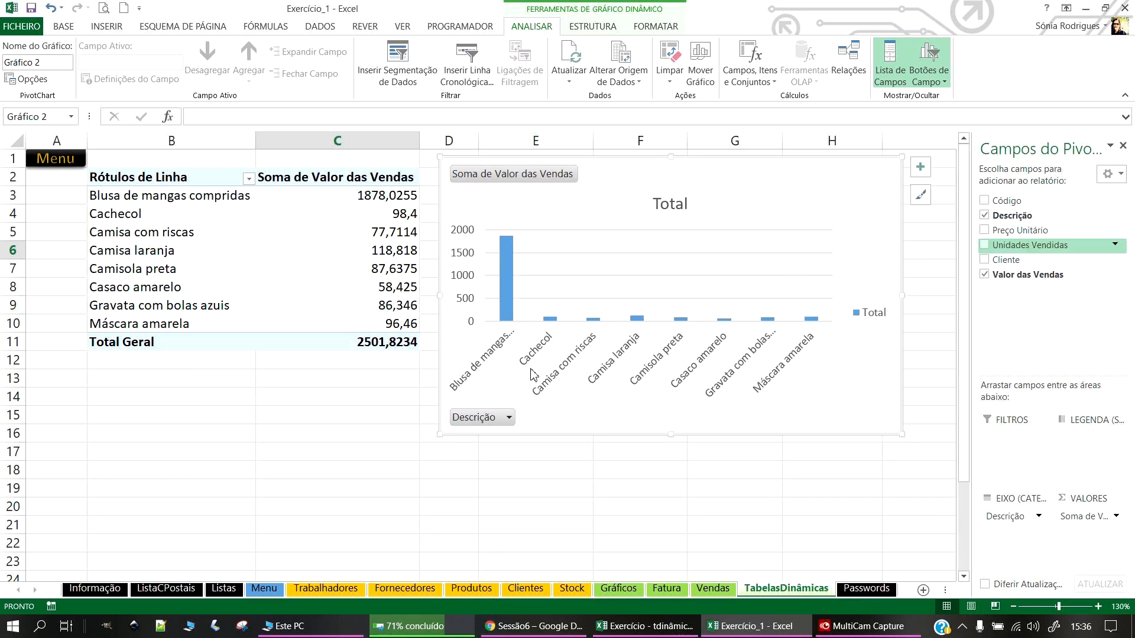
# Step: Filter Descrição to only Camisa com riscas, then restore all eight products
pyautogui.click(502, 422)
pyautogui.click(506, 422)
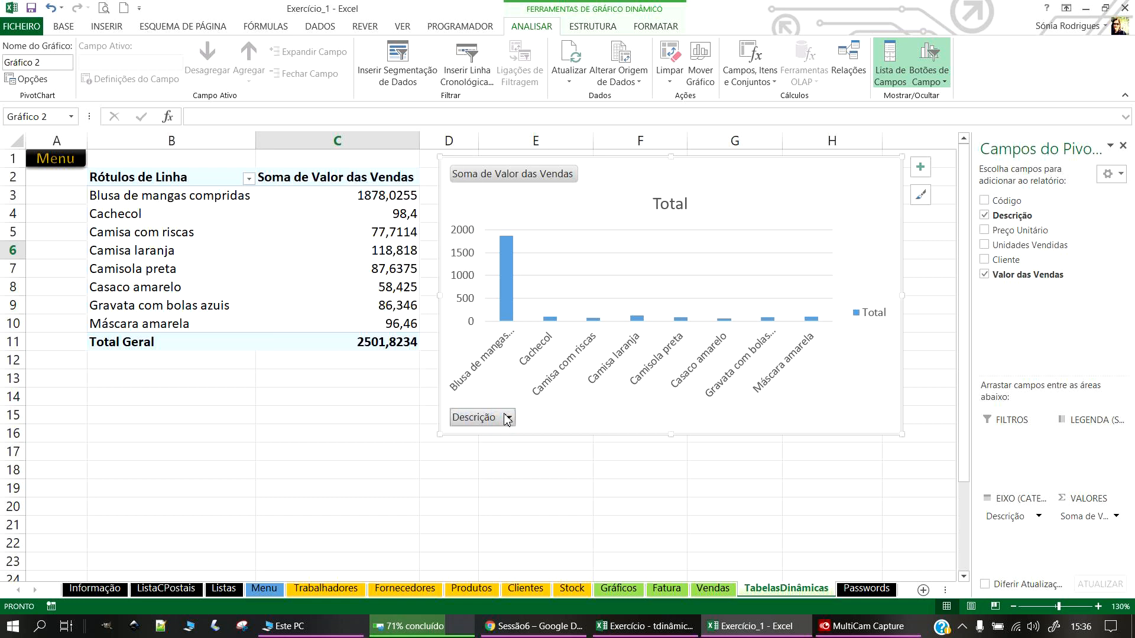
pyautogui.click(507, 422)
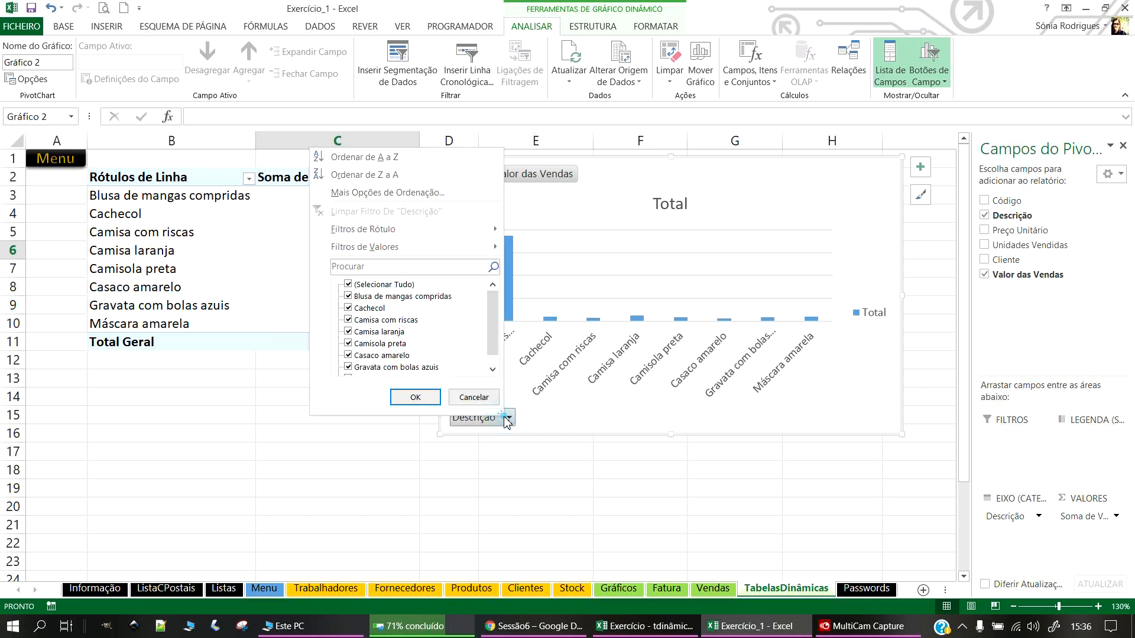
pyautogui.click(348, 284)
pyautogui.click(348, 320)
pyautogui.click(415, 397)
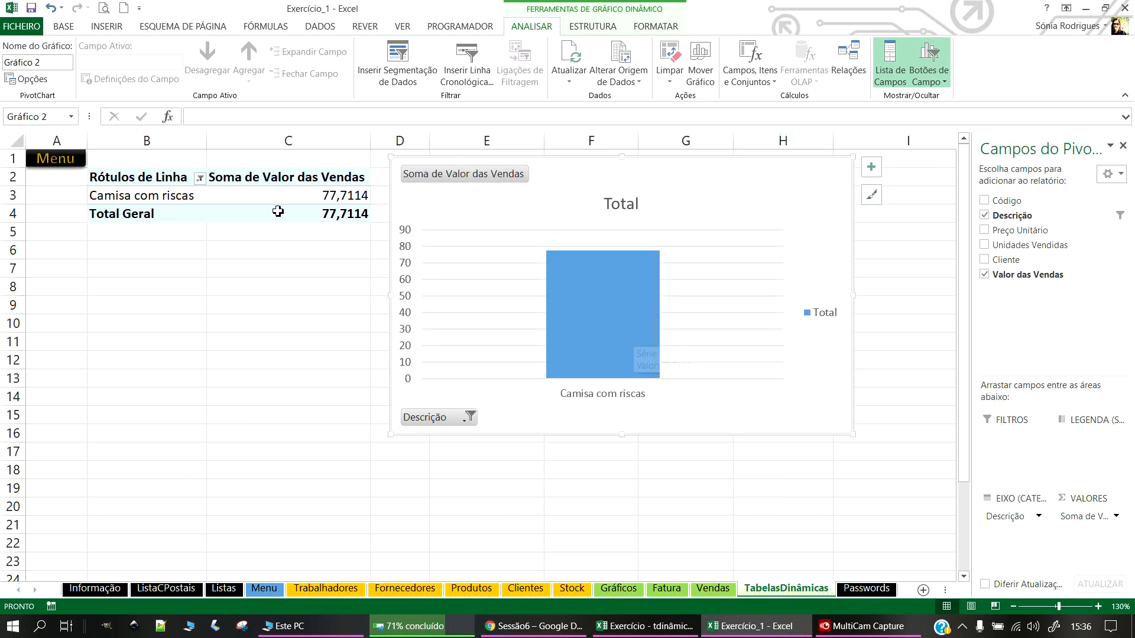
pyautogui.click(452, 421)
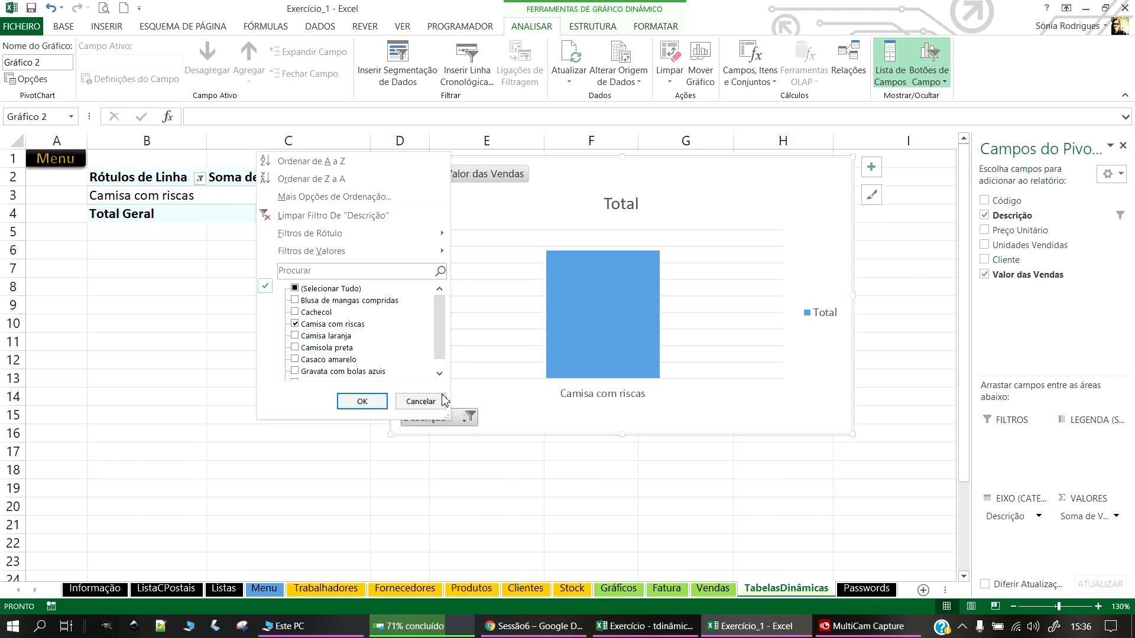
pyautogui.click(293, 288)
pyautogui.click(374, 402)
pyautogui.click(325, 218)
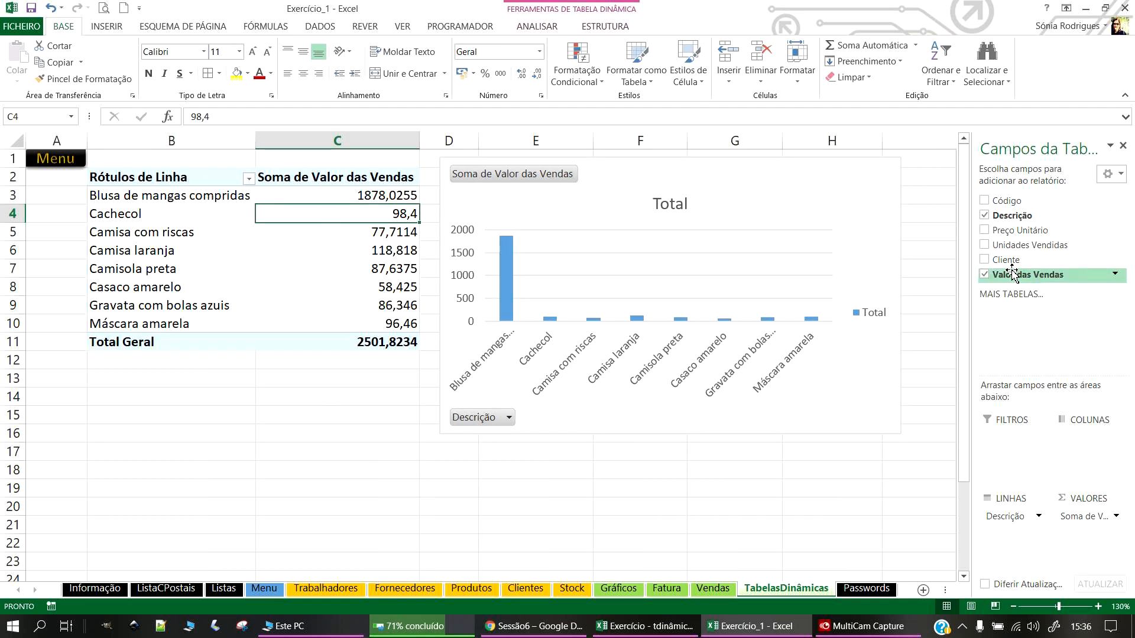
# Step: Replace Valor das Vendas with Soma de Unidades Vendidas in the pivot and chart
pyautogui.click(986, 246)
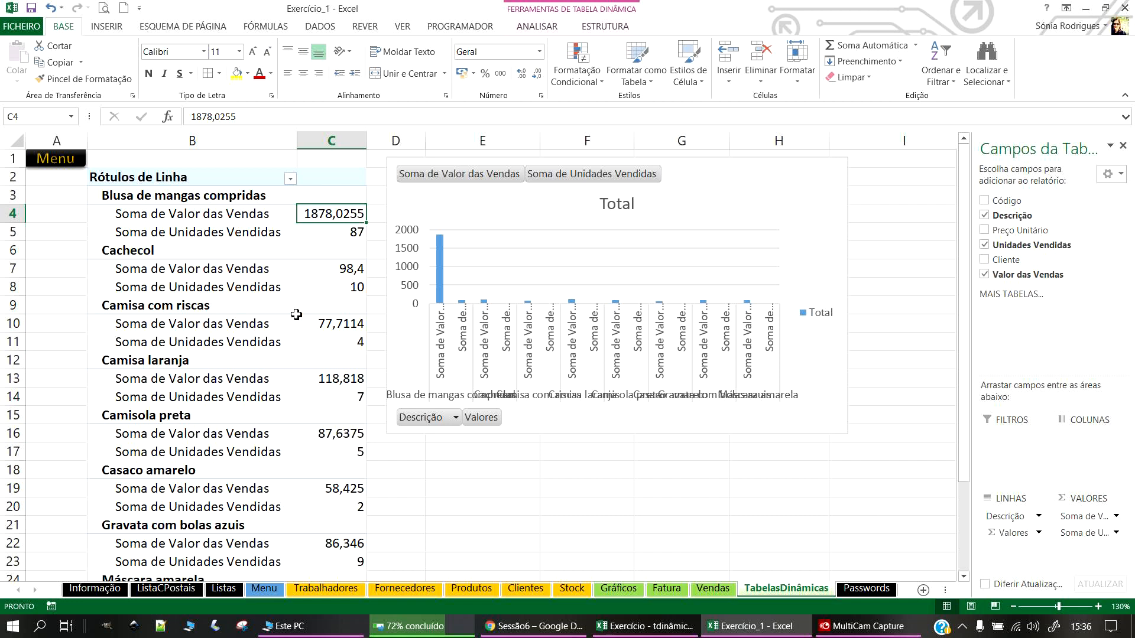
pyautogui.click(985, 275)
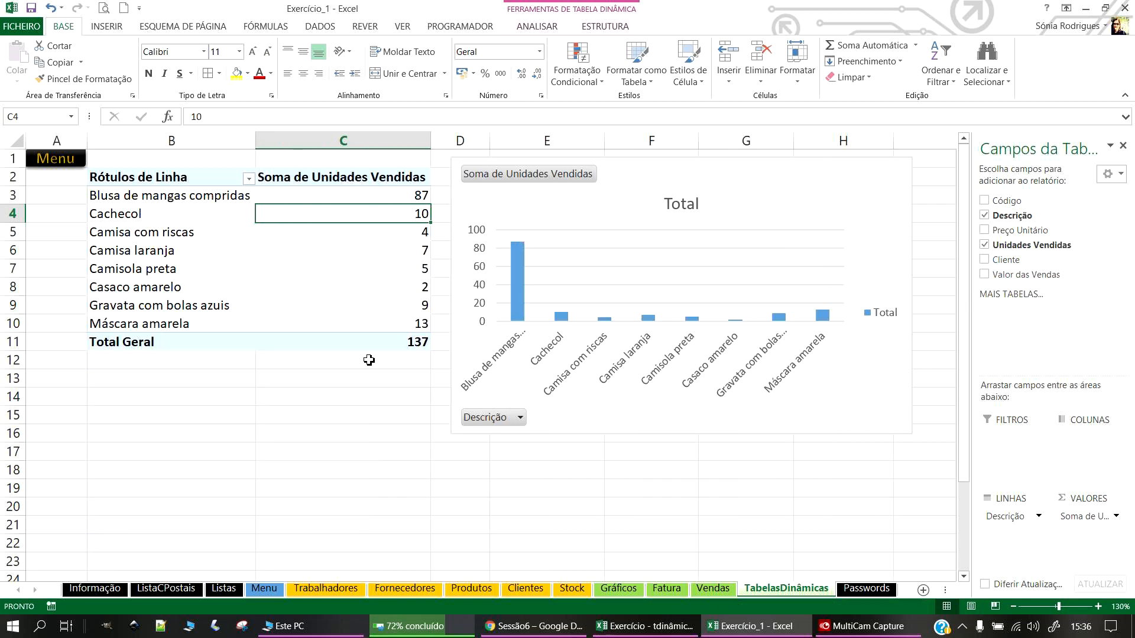
pyautogui.click(250, 428)
pyautogui.click(869, 172)
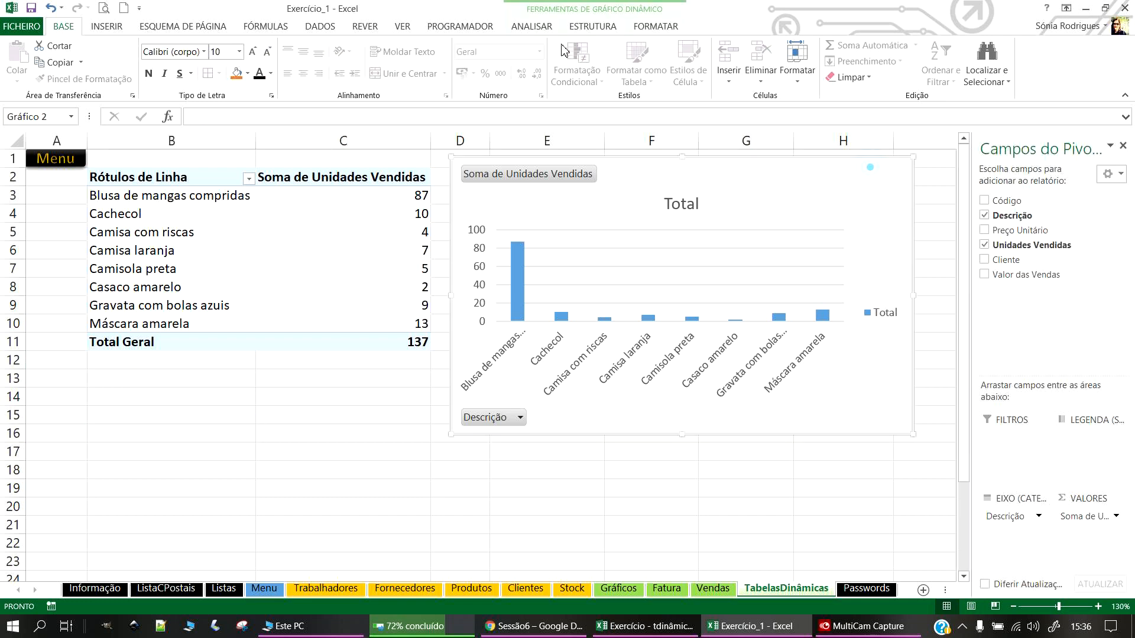
# Step: Give the PivotChart a white chart style with blue bars
pyautogui.click(657, 27)
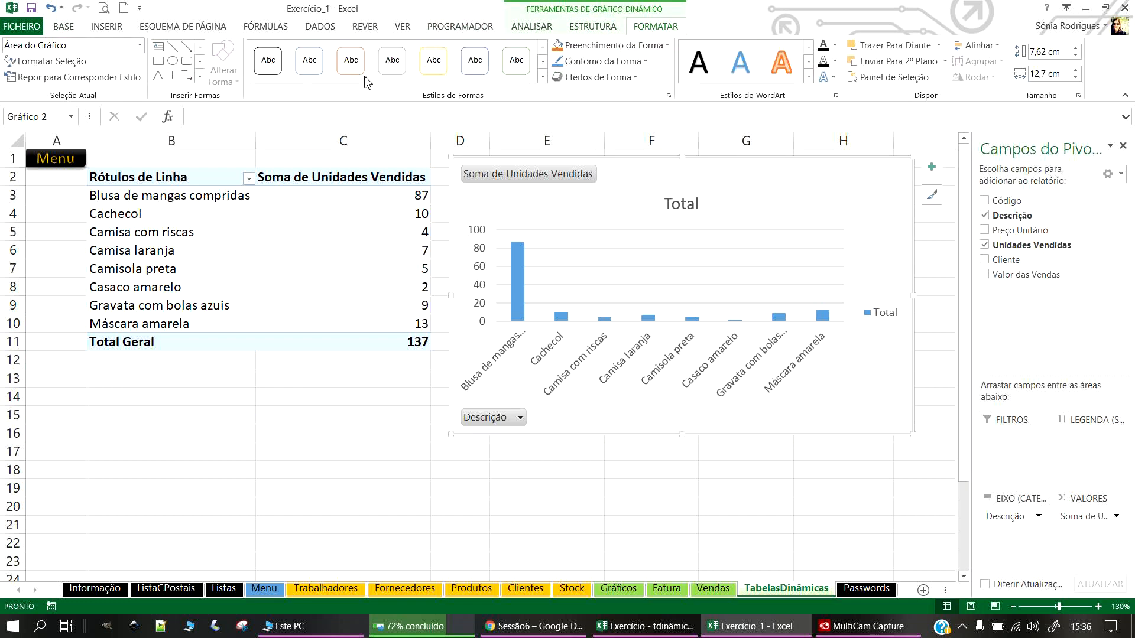
pyautogui.click(543, 78)
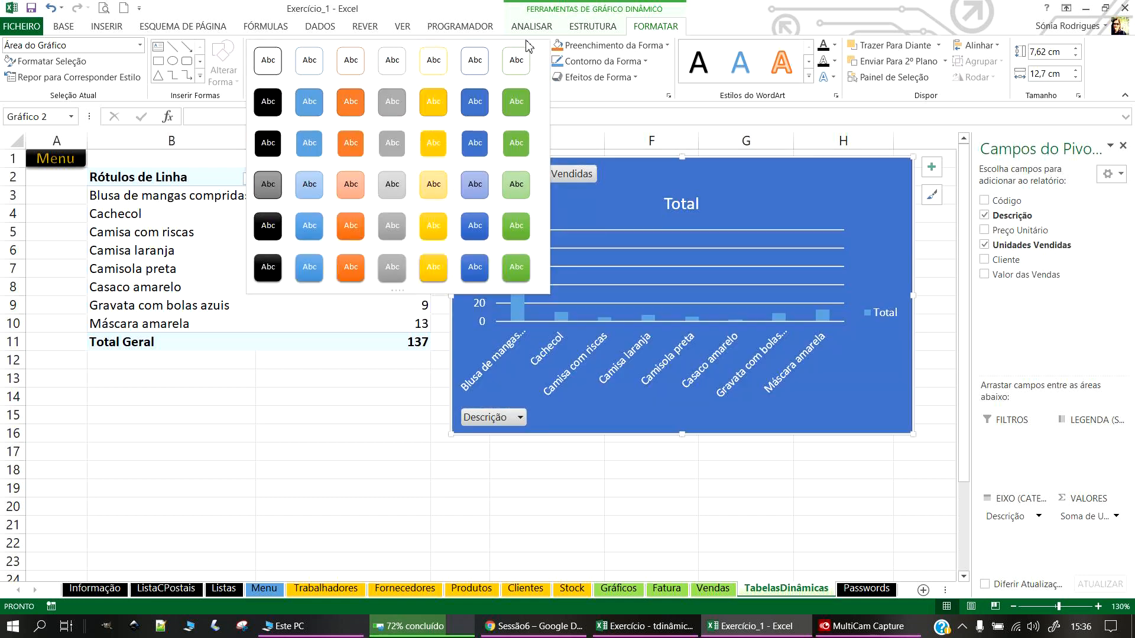
pyautogui.click(593, 26)
pyautogui.click(143, 70)
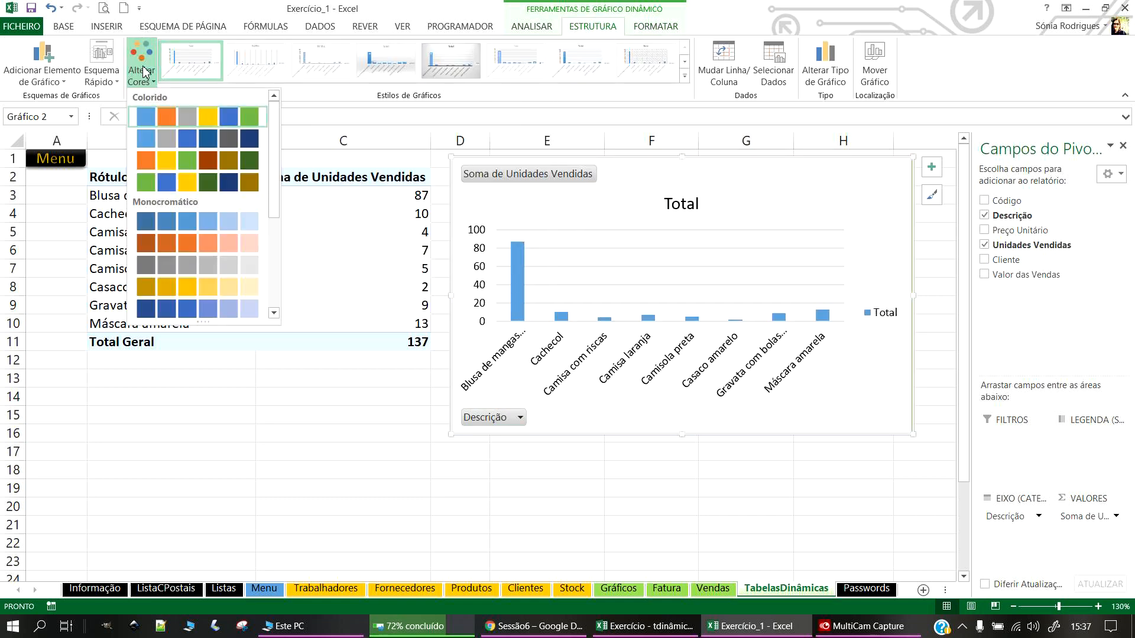
pyautogui.click(230, 222)
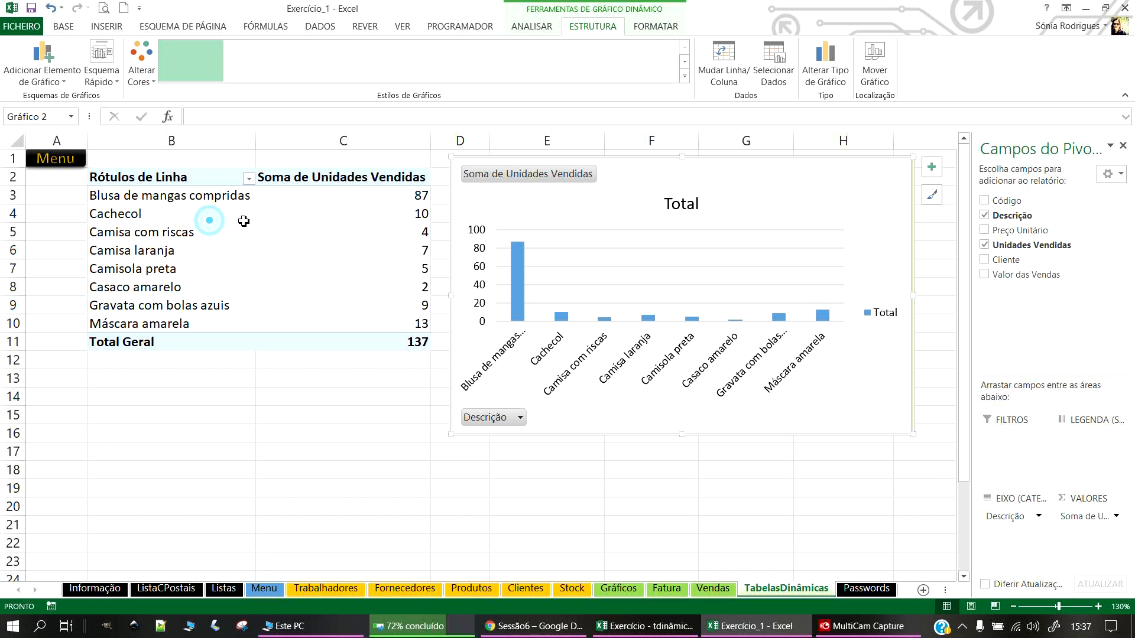
pyautogui.click(685, 77)
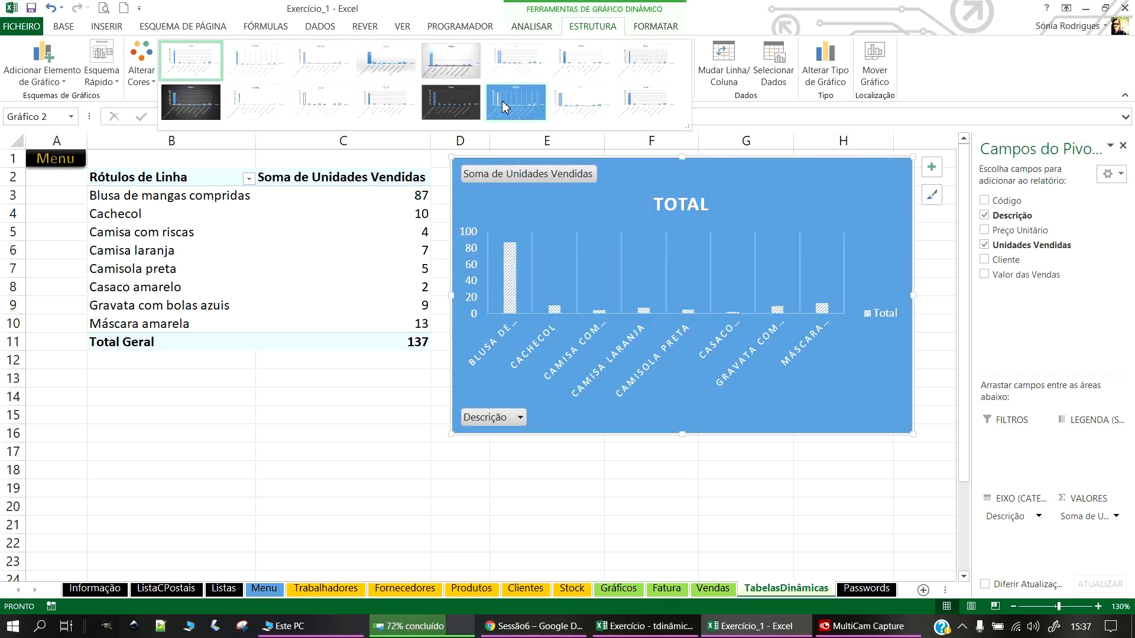
pyautogui.click(512, 107)
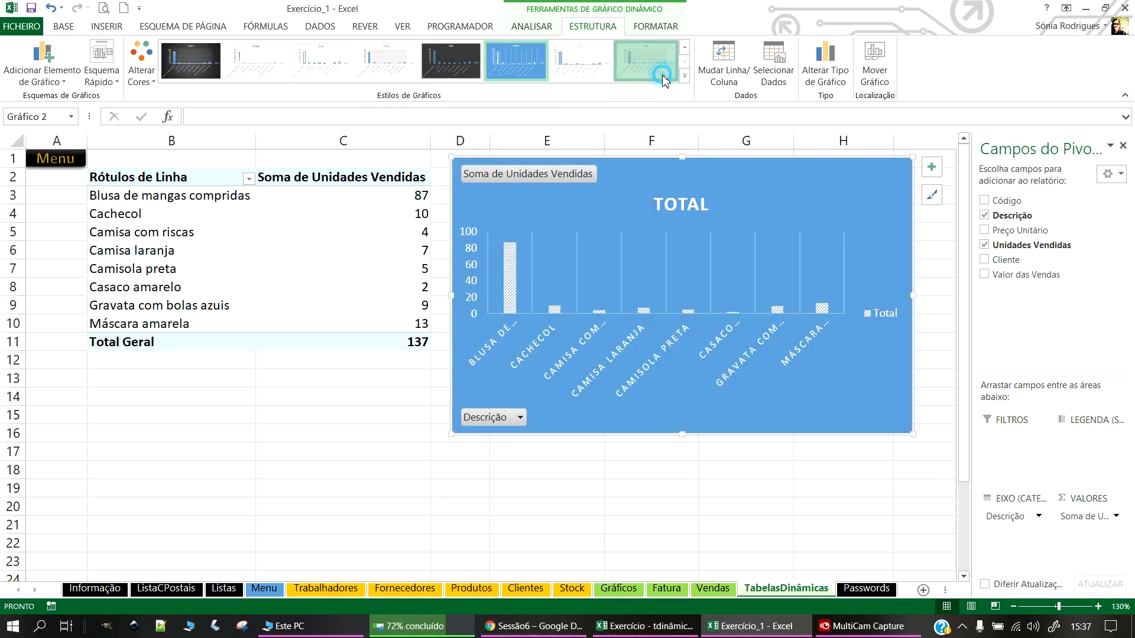
pyautogui.click(646, 61)
pyautogui.click(323, 421)
# Step: Widen the field list and open Value Field Settings for Soma de Unidades Vendidas
pyautogui.click(304, 252)
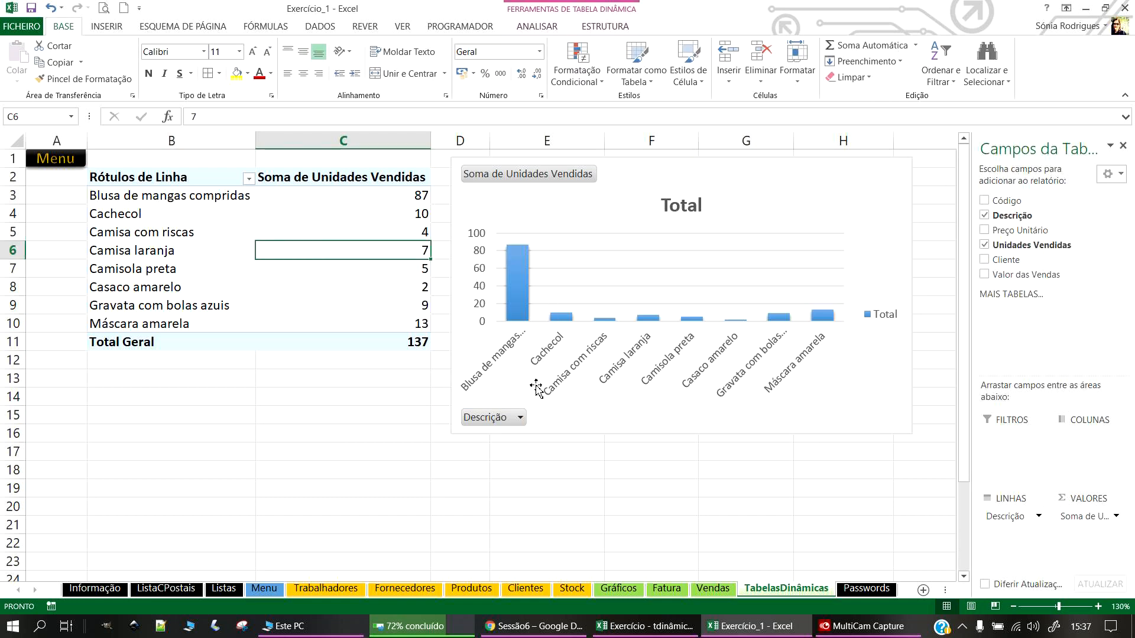
pyautogui.click(191, 424)
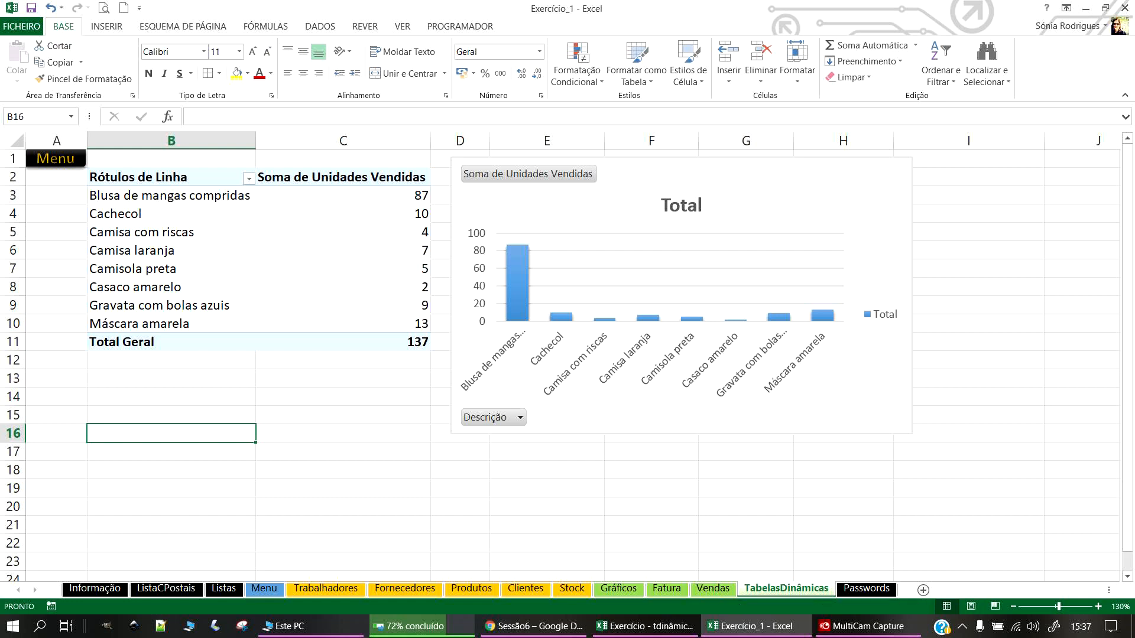
pyautogui.click(360, 199)
pyautogui.click(269, 496)
pyautogui.click(222, 225)
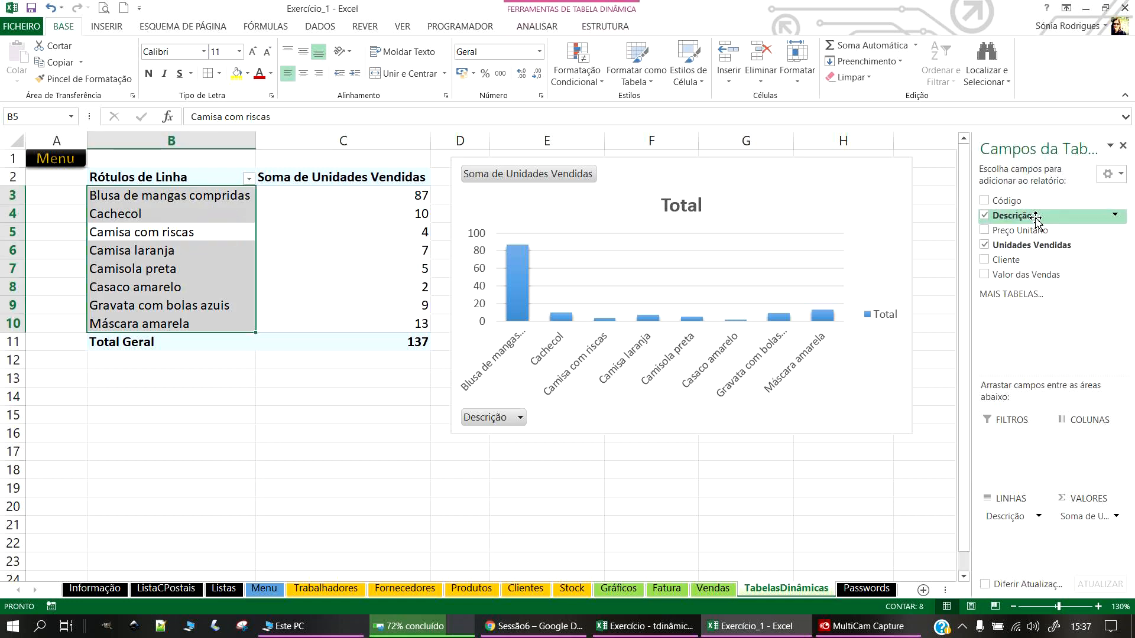
pyautogui.click(213, 197)
pyautogui.click(568, 191)
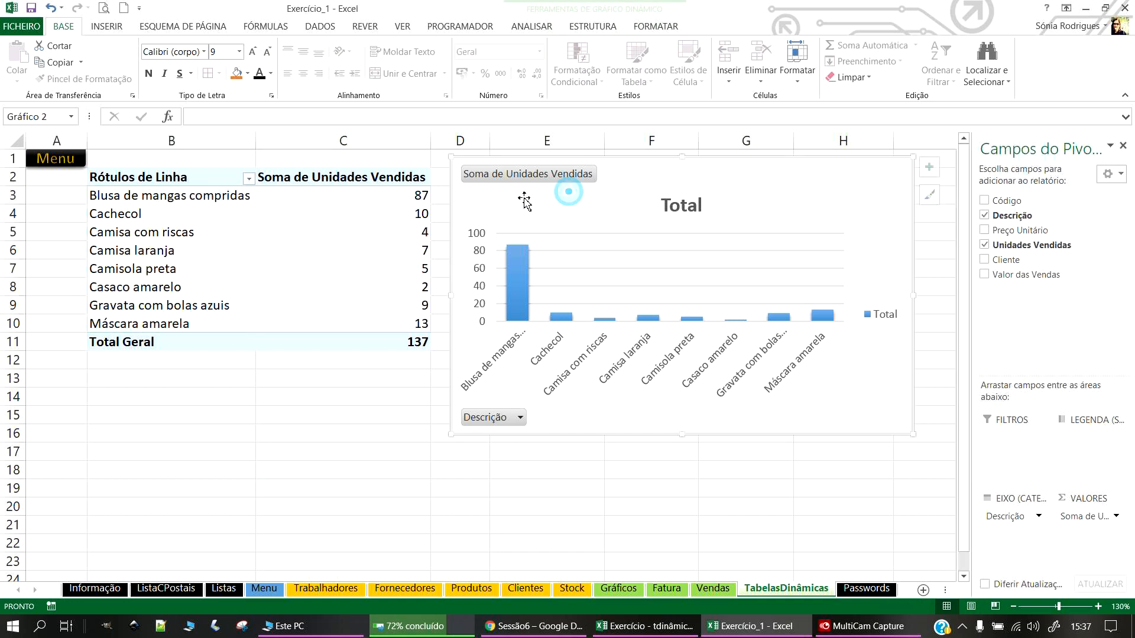
pyautogui.click(251, 274)
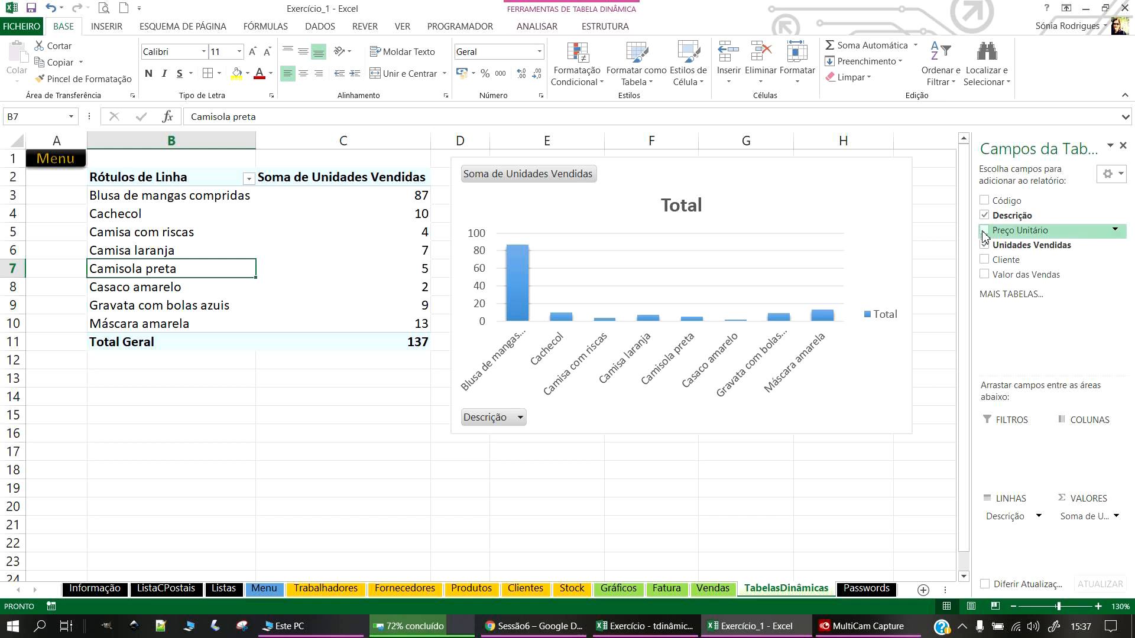
pyautogui.moveTo(973, 224); pyautogui.dragTo(774, 204)
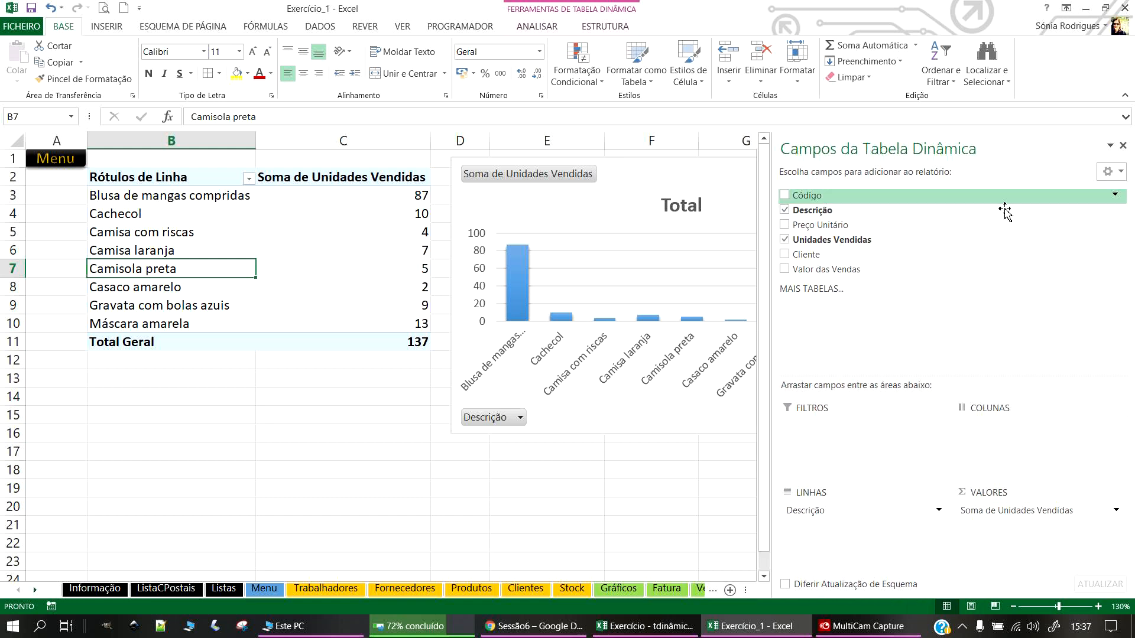
pyautogui.click(1009, 510)
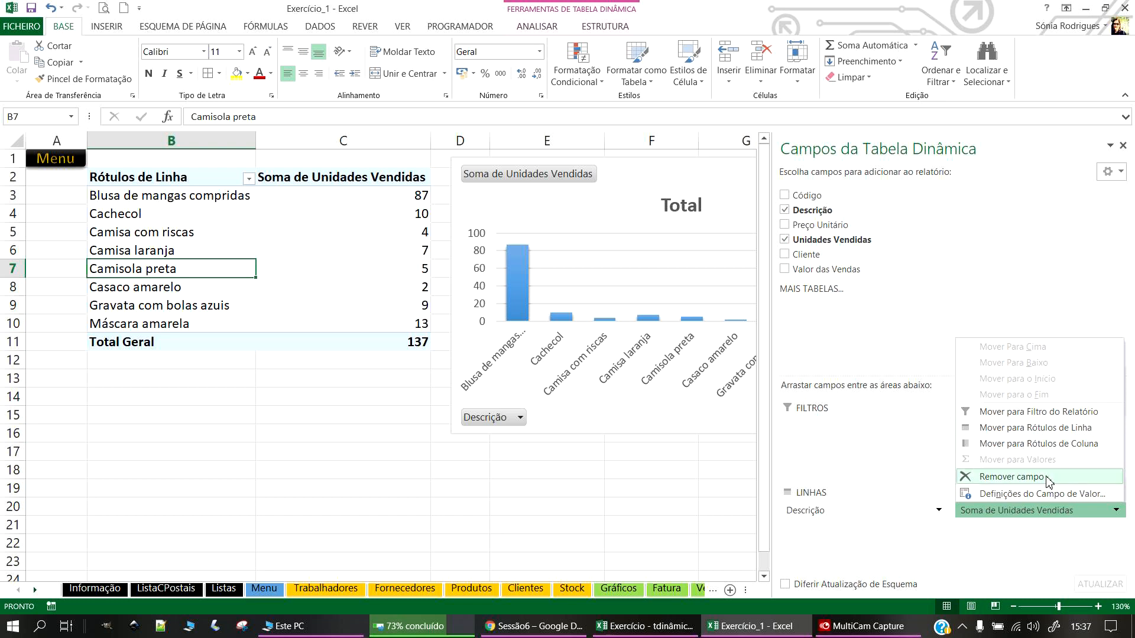
pyautogui.click(1033, 494)
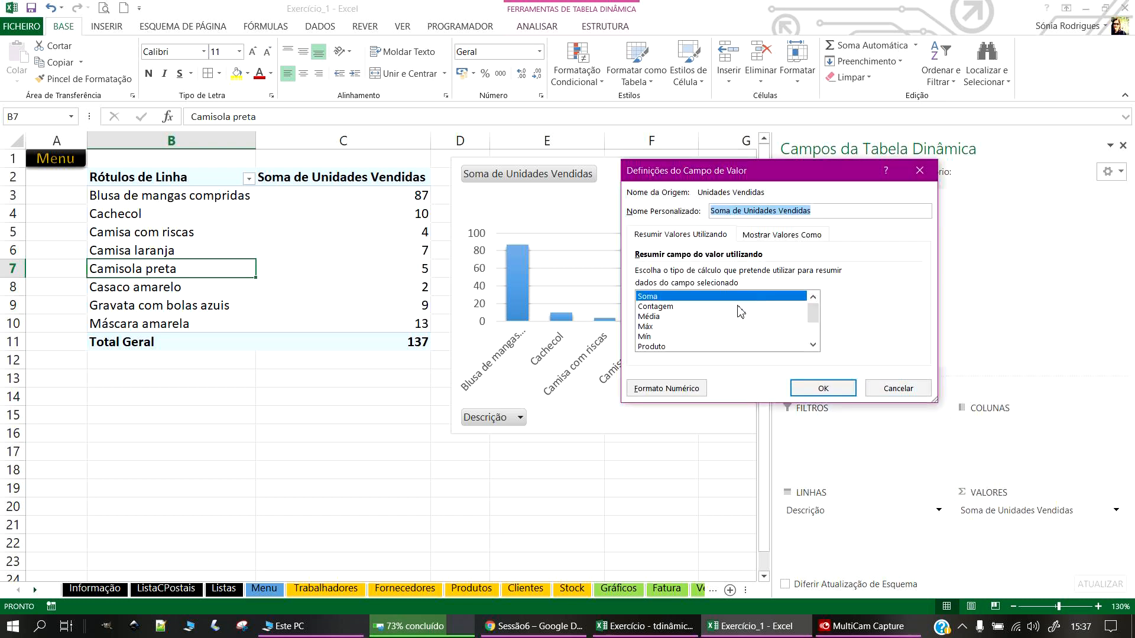
pyautogui.click(675, 307)
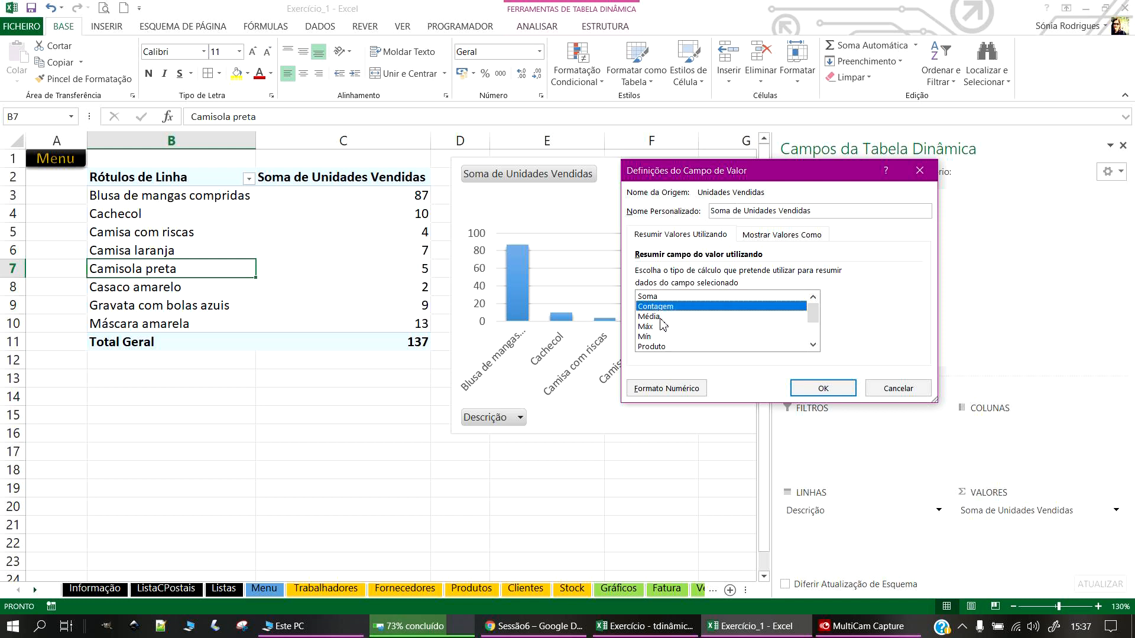
pyautogui.click(649, 318)
pyautogui.click(657, 328)
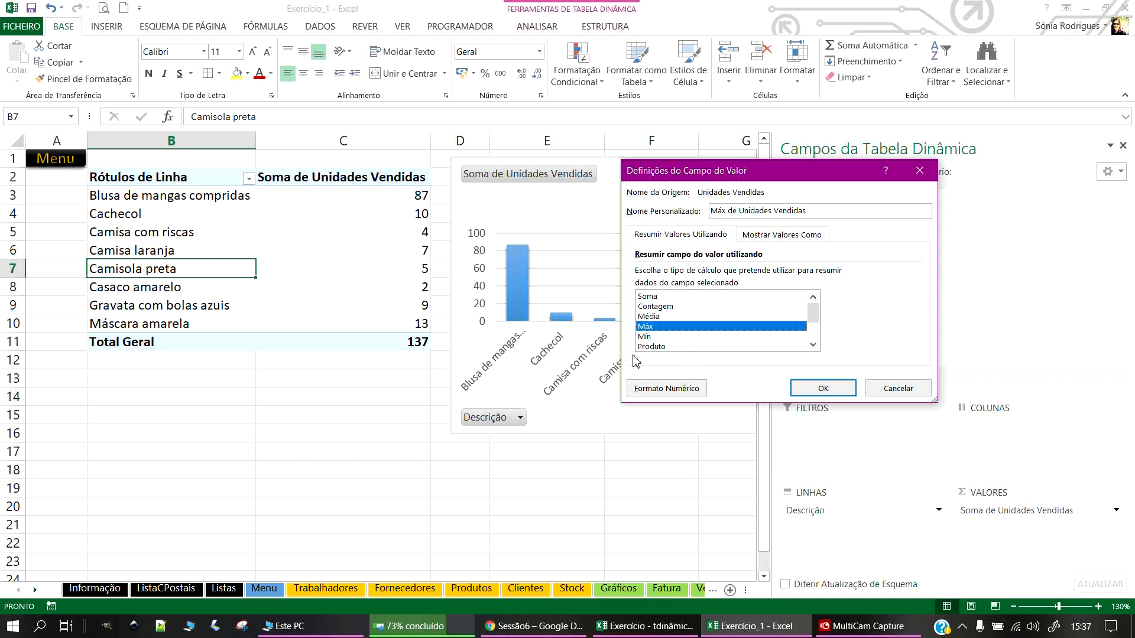
pyautogui.click(815, 388)
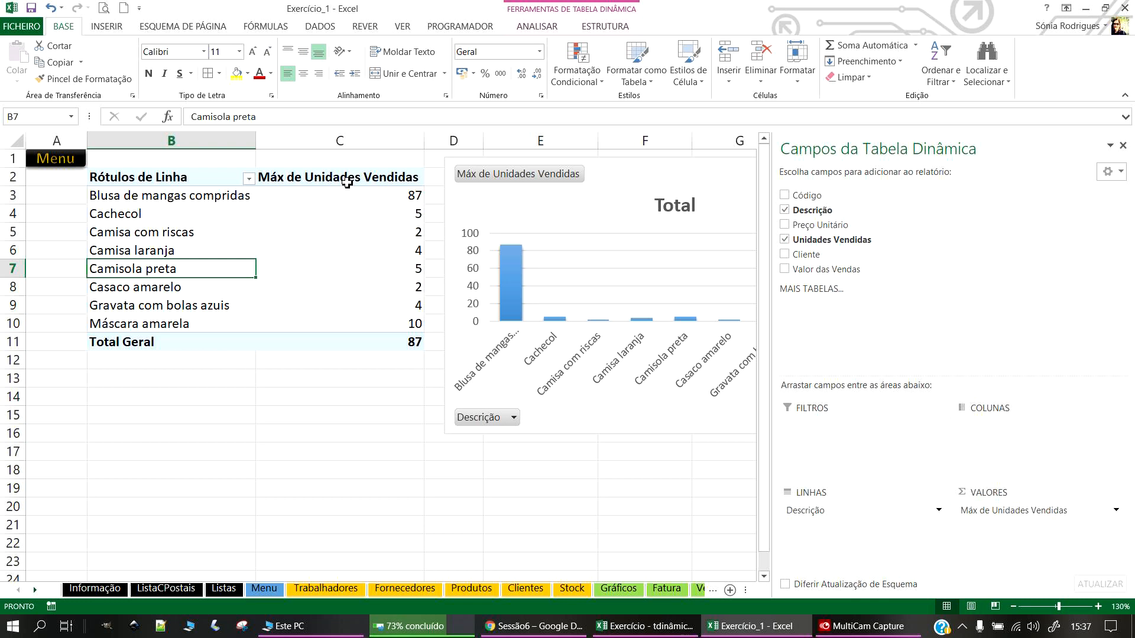
pyautogui.click(1111, 512)
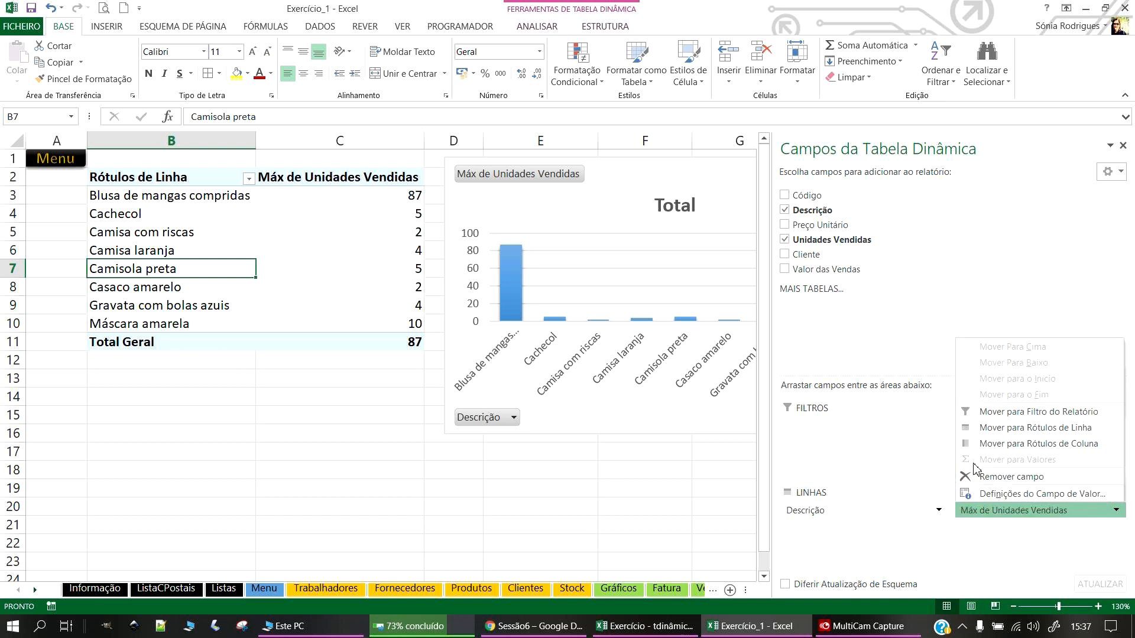
pyautogui.click(1011, 495)
pyautogui.click(661, 293)
pyautogui.click(840, 385)
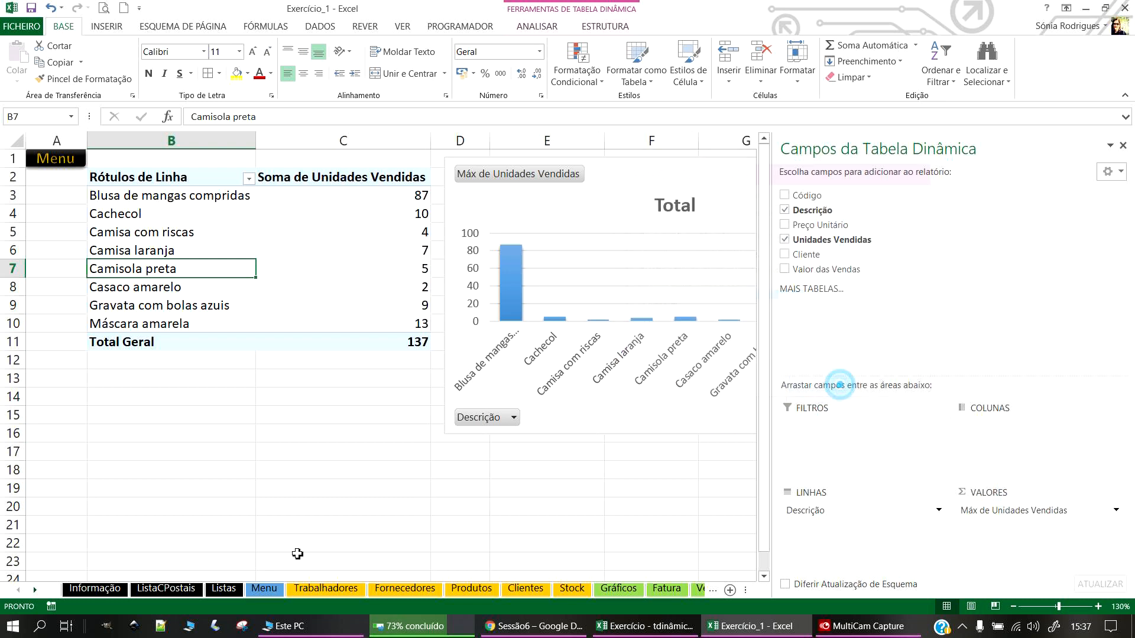
pyautogui.click(329, 429)
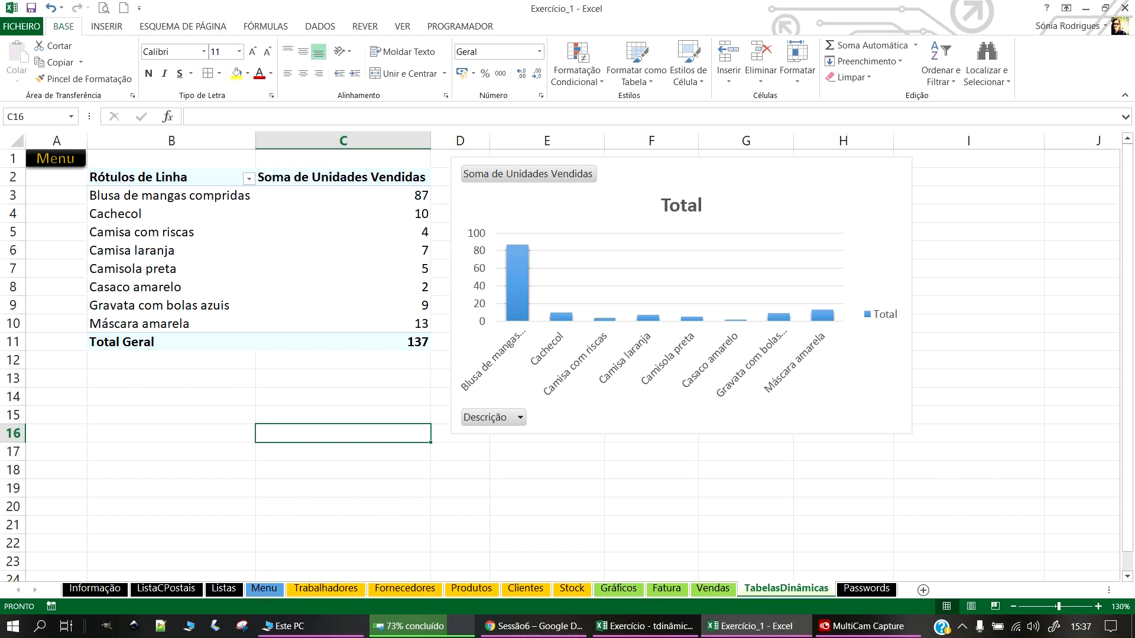
# Step: On the other workbook's Passwords sheet, enter the Utilizador header in A1
pyautogui.click(645, 627)
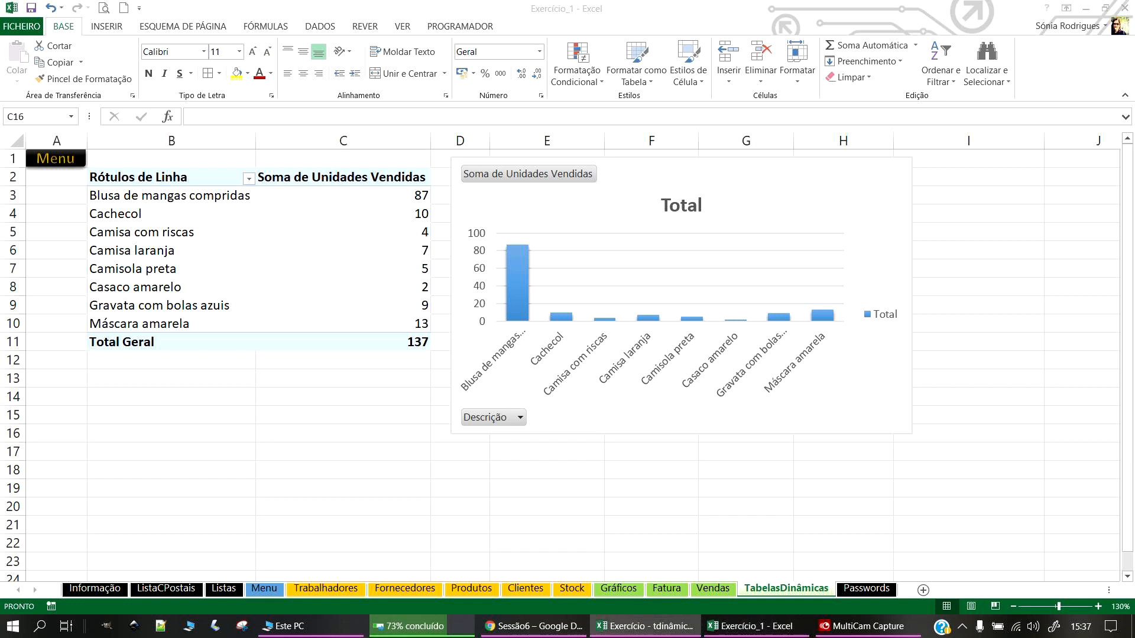
pyautogui.click(874, 569)
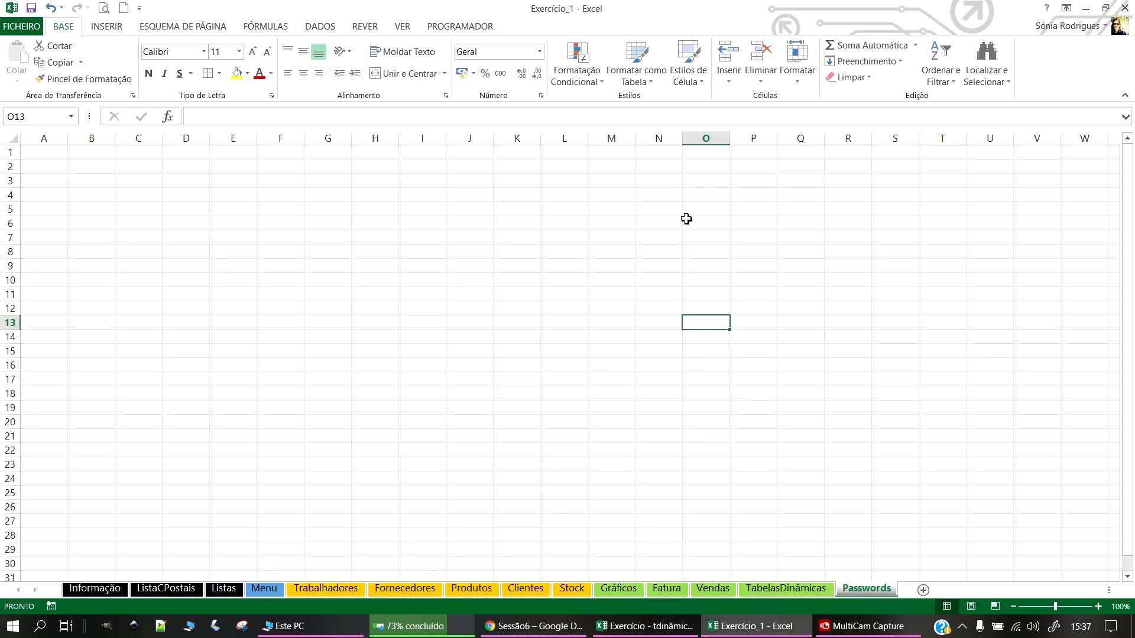
pyautogui.click(38, 152)
pyautogui.click(31, 7)
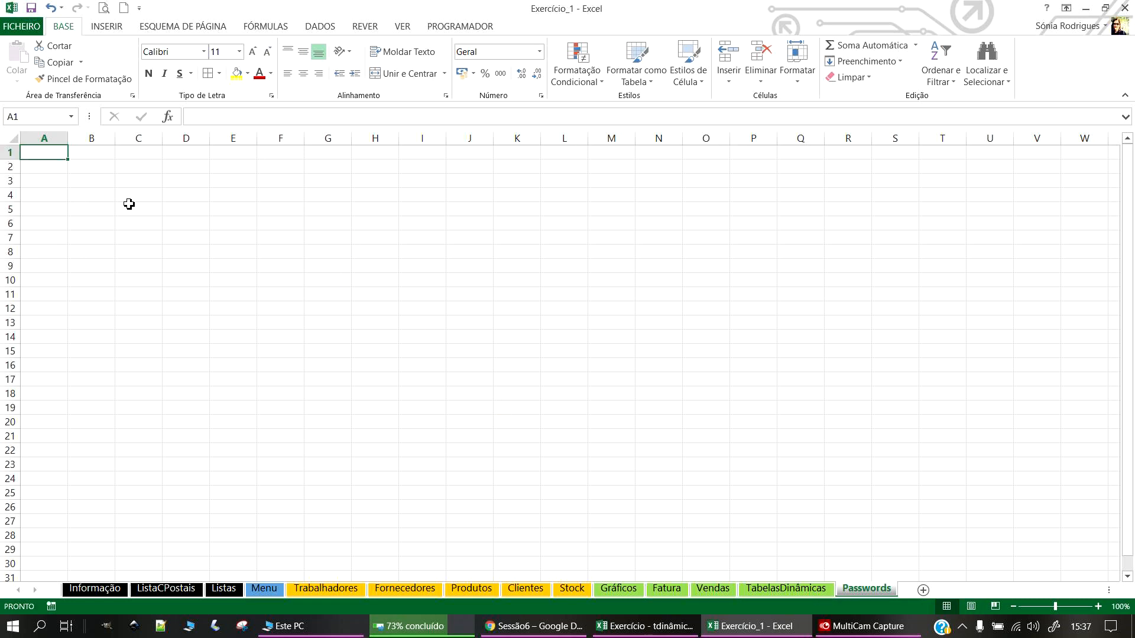
pyautogui.write('u')
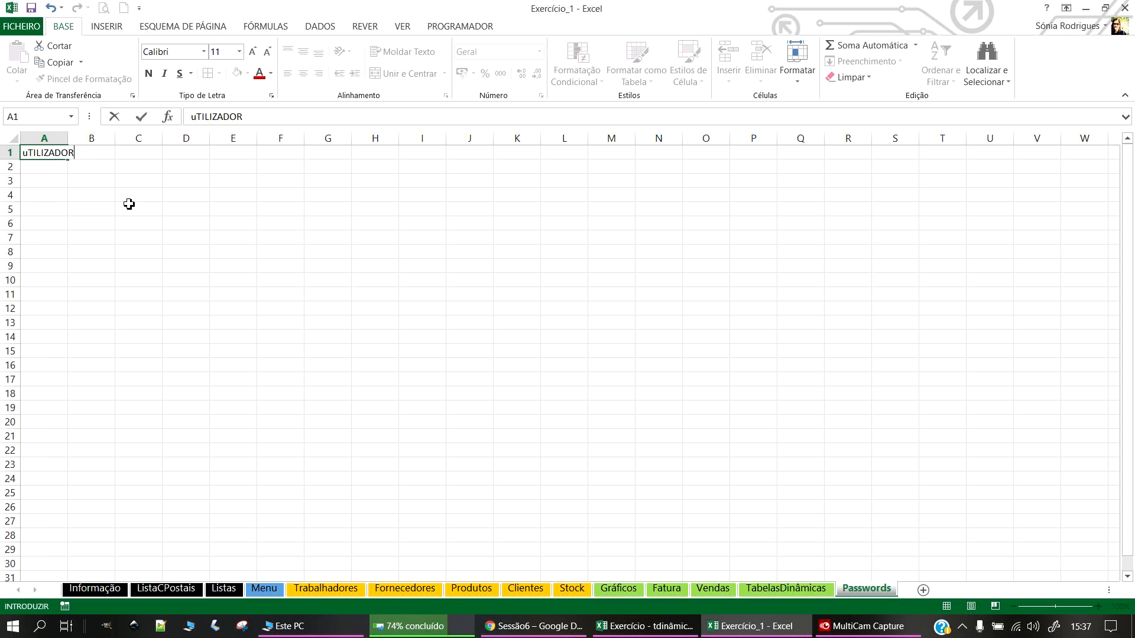
pyautogui.write('TILIZADOR')
pyautogui.press('Return')
# Step: Copy the Vendas Código header formatting onto Utilizador with Format Painter
pyautogui.scroll(5, 144, 270)
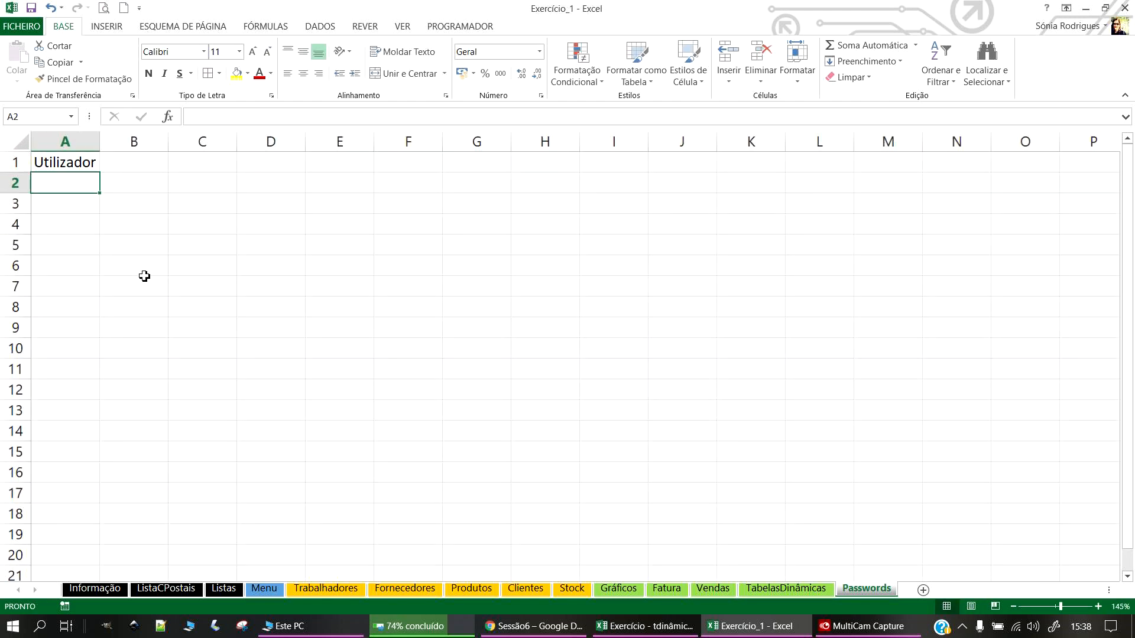
pyautogui.click(787, 589)
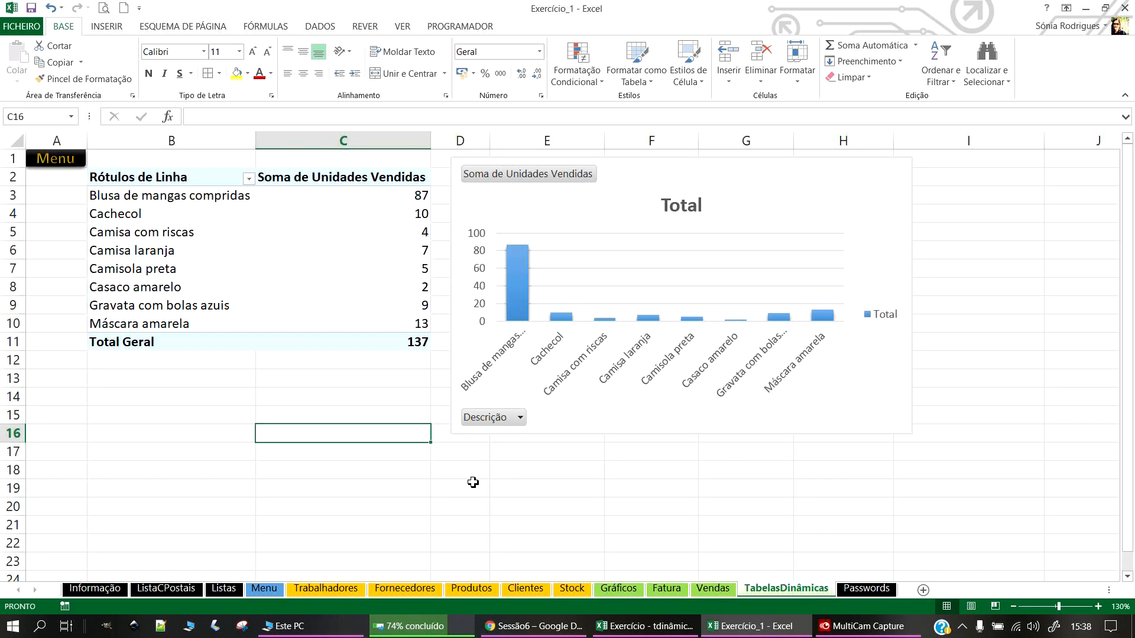
pyautogui.click(713, 588)
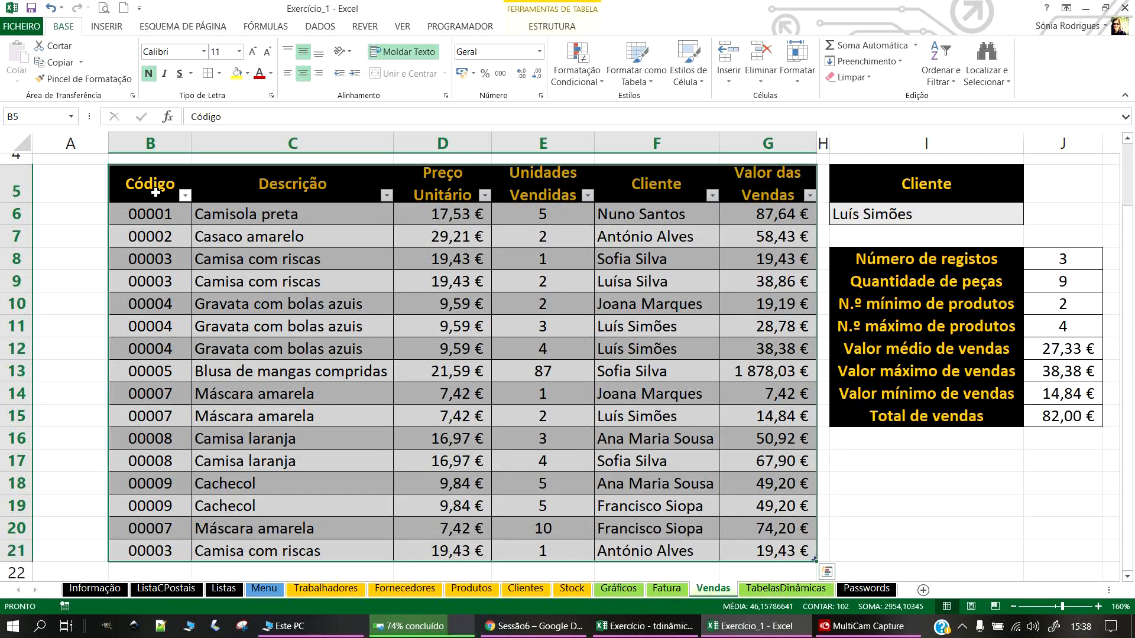
pyautogui.click(122, 188)
pyautogui.click(137, 172)
pyautogui.click(83, 78)
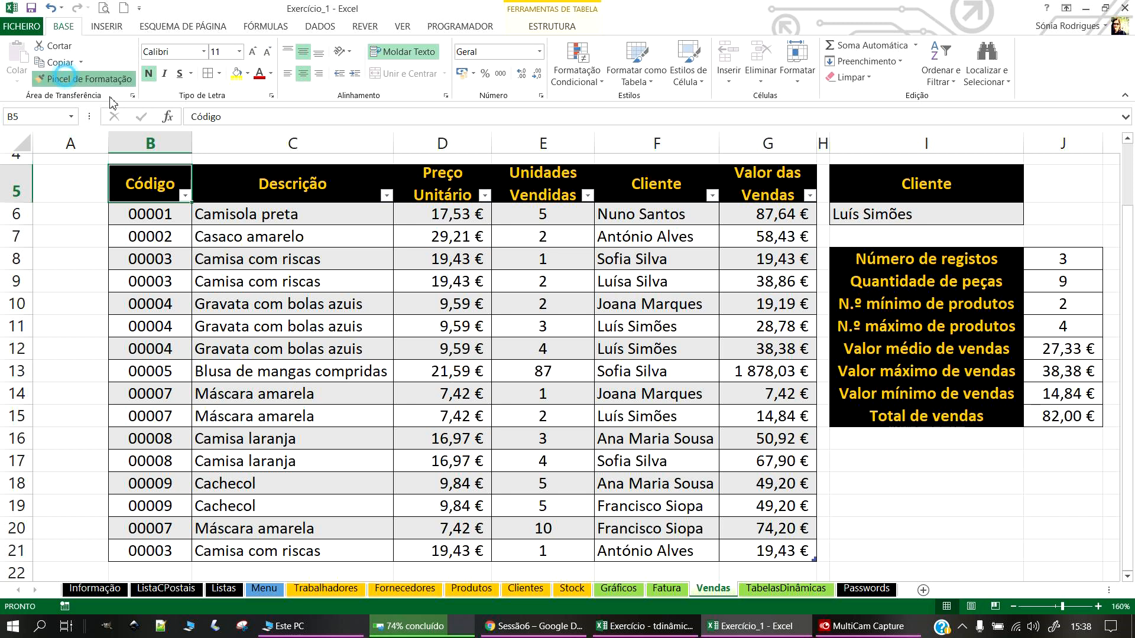
pyautogui.click(867, 588)
pyautogui.click(75, 183)
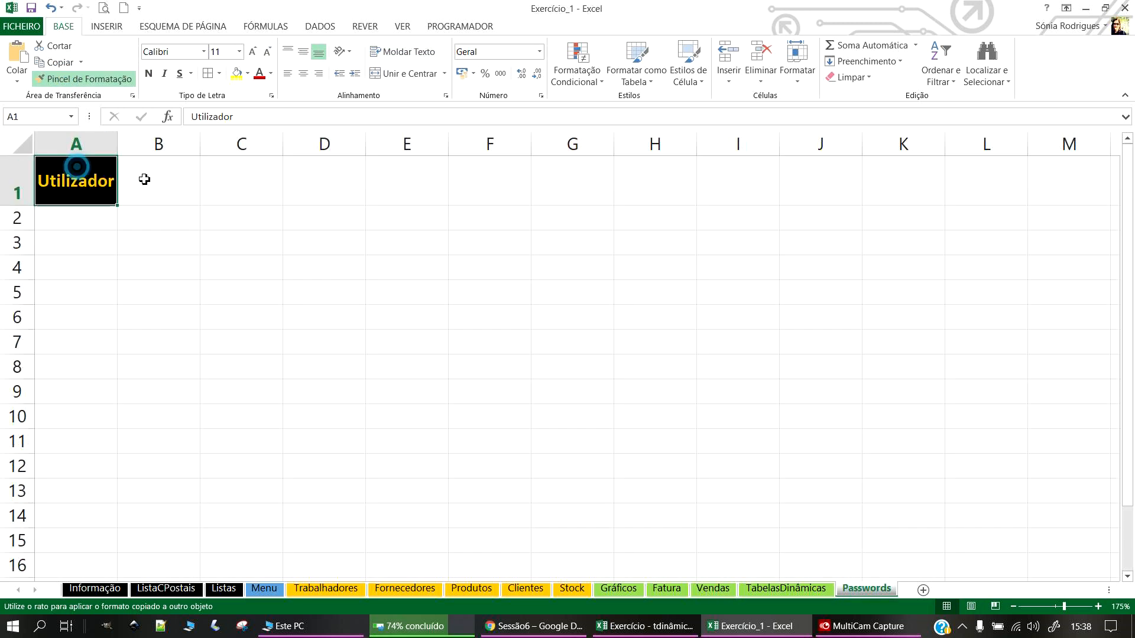
# Step: Enter Password in B1 and Separador in C1
pyautogui.click(167, 210)
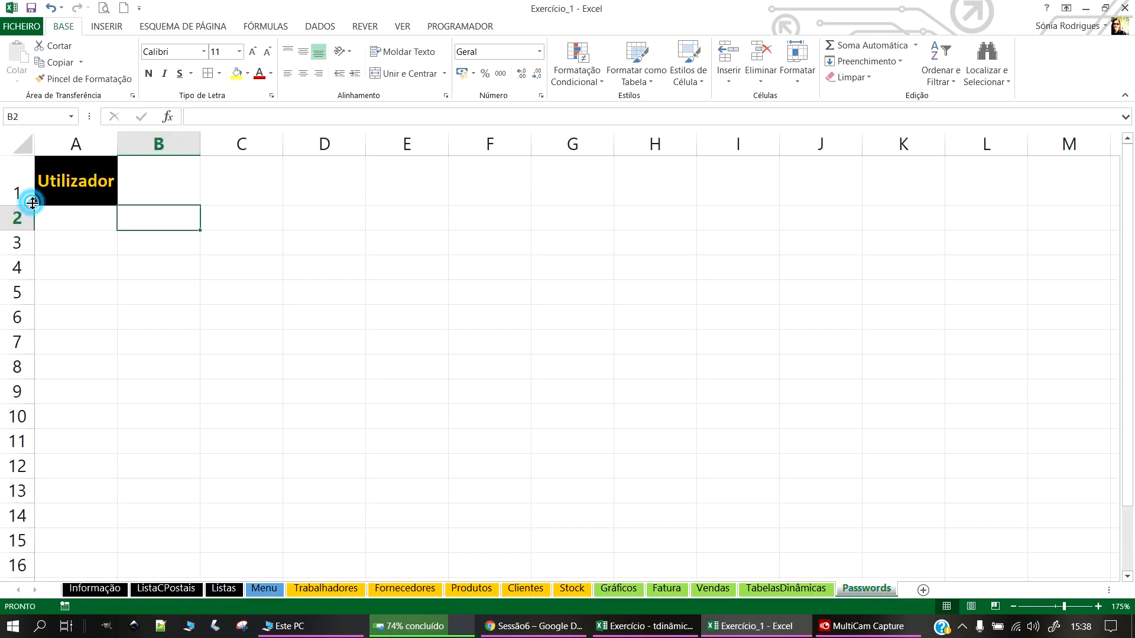
pyautogui.click(163, 174)
pyautogui.write('Pa')
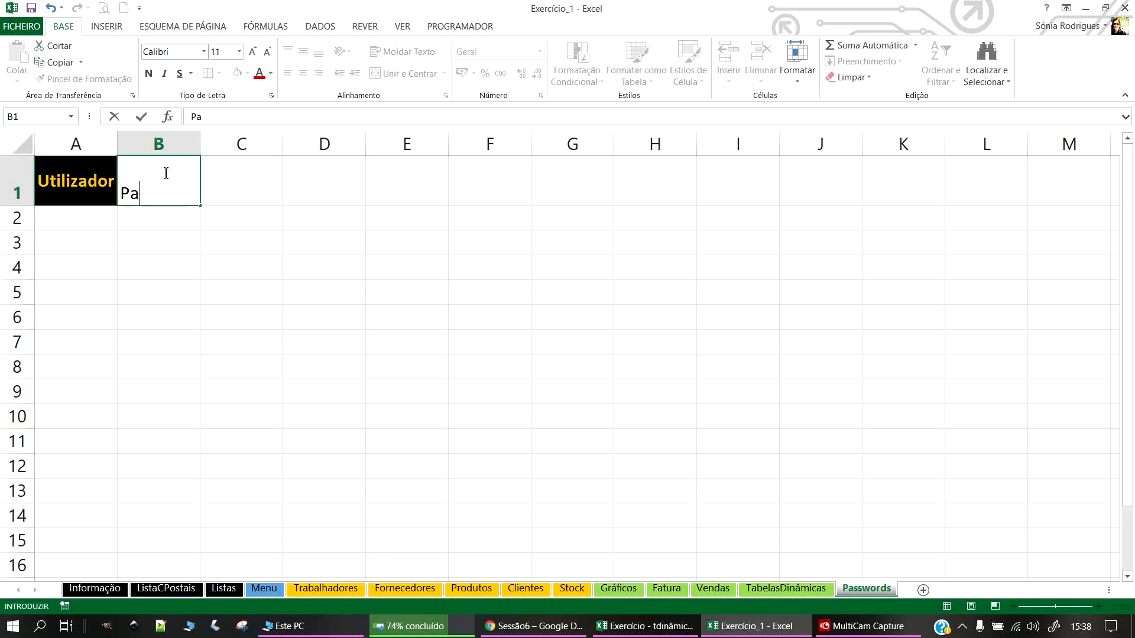
pyautogui.press('Return')
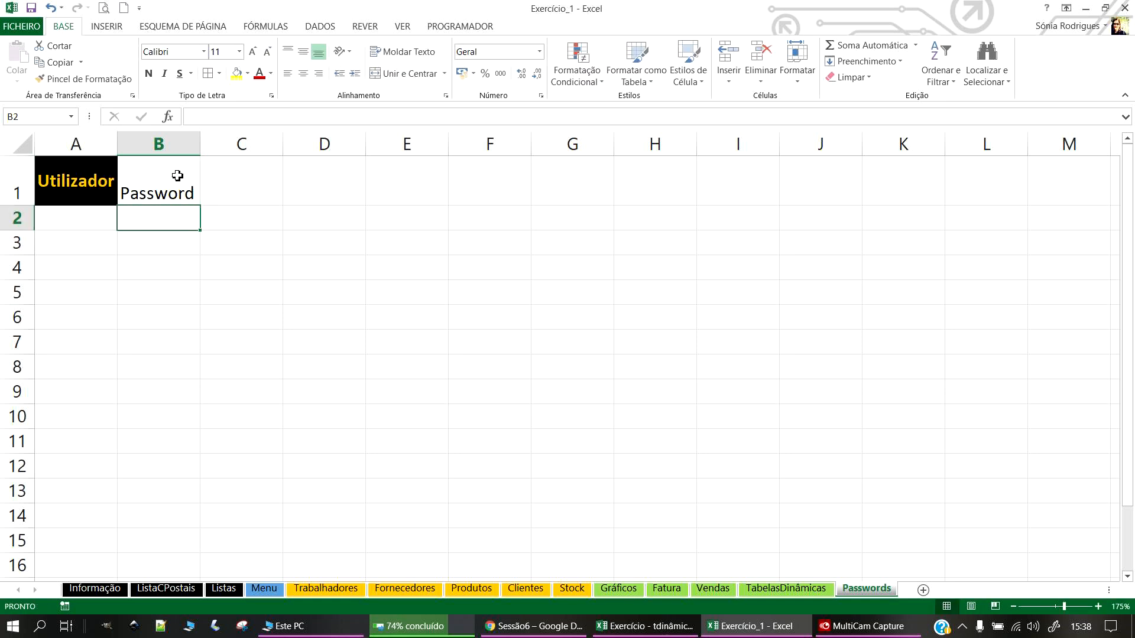
pyautogui.click(222, 184)
pyautogui.write('Separador')
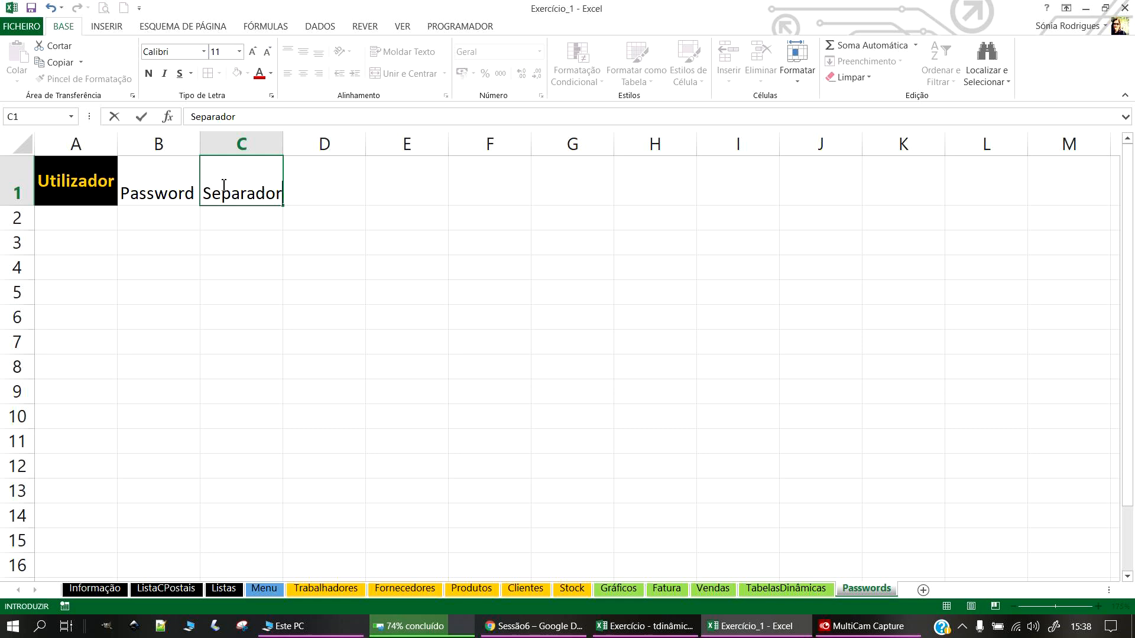
pyautogui.press('Return')
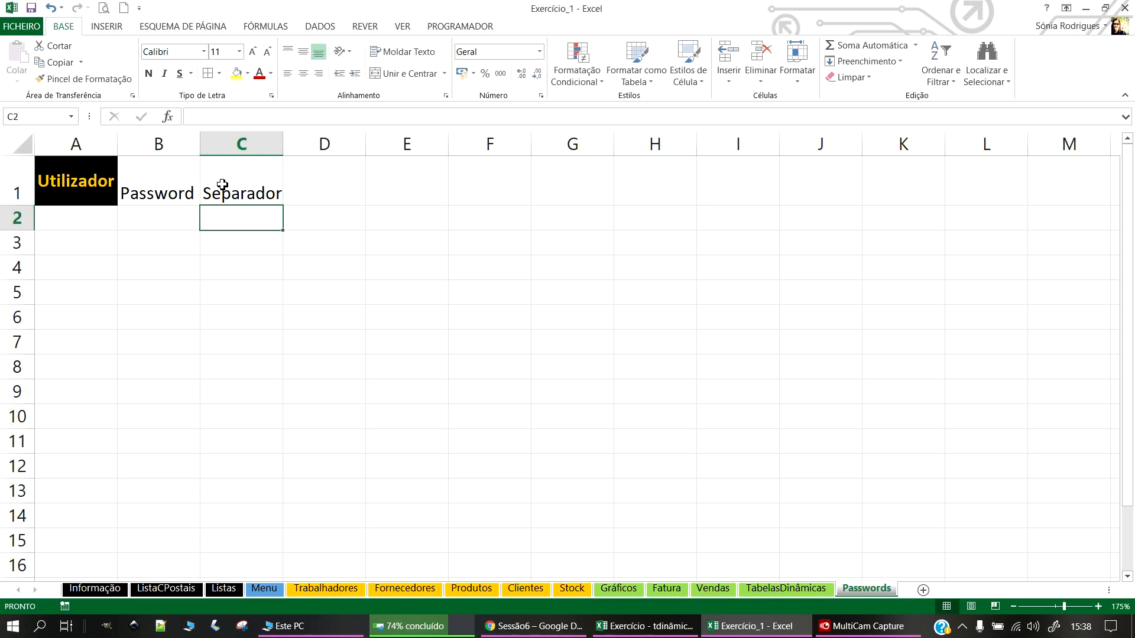
# Step: Paint the Utilizador black-and-orange header style onto B1:C1
pyautogui.click(85, 167)
pyautogui.click(71, 79)
pyautogui.moveTo(146, 173); pyautogui.dragTo(242, 183)
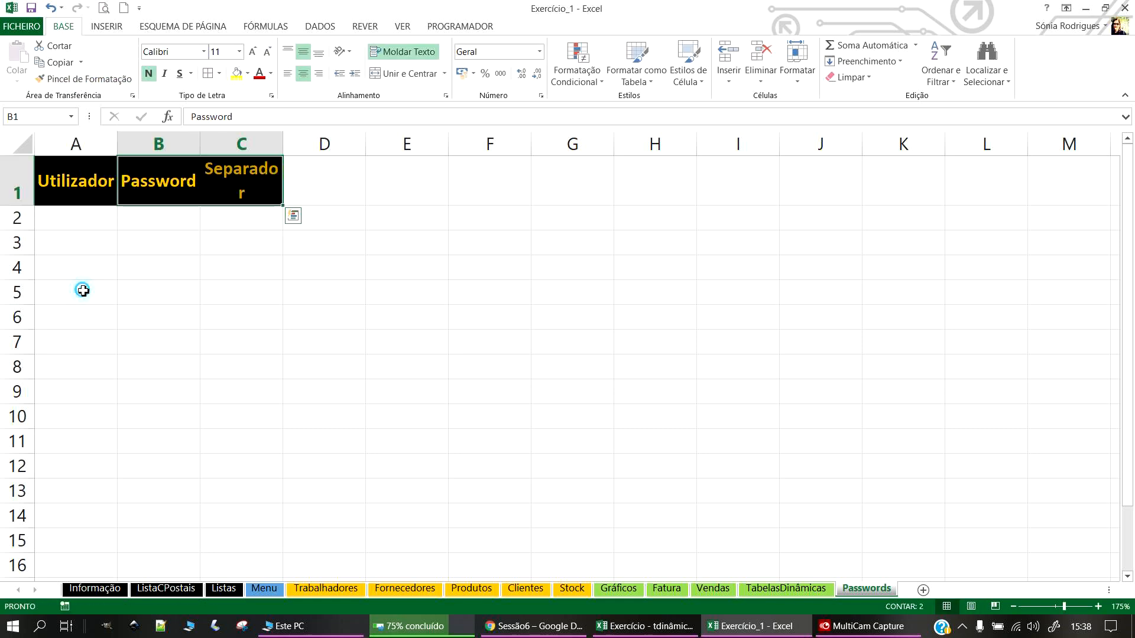
pyautogui.click(78, 292)
# Step: Widen column C to fit Separador and shrink row 1's height
pyautogui.moveTo(283, 143); pyautogui.dragTo(312, 144)
pyautogui.click(71, 181)
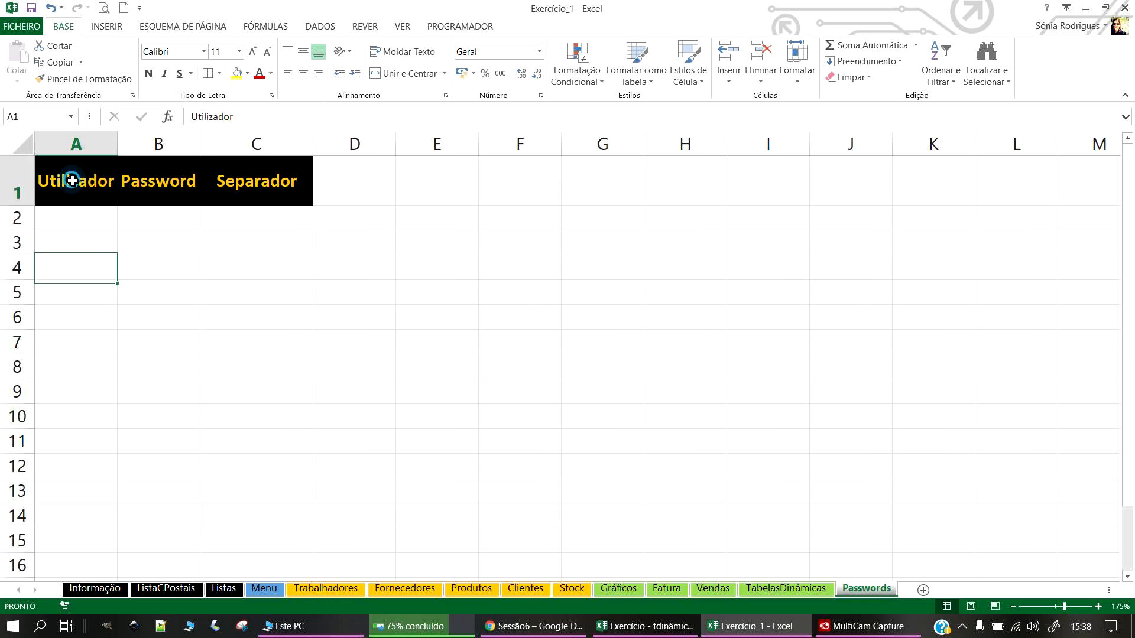
pyautogui.click(18, 208)
pyautogui.click(190, 238)
pyautogui.moveTo(25, 205)
pyautogui.mouseDown()
pyautogui.moveTo(26, 160)
pyautogui.moveTo(26, 188)
pyautogui.mouseUp()
pyautogui.click(101, 177)
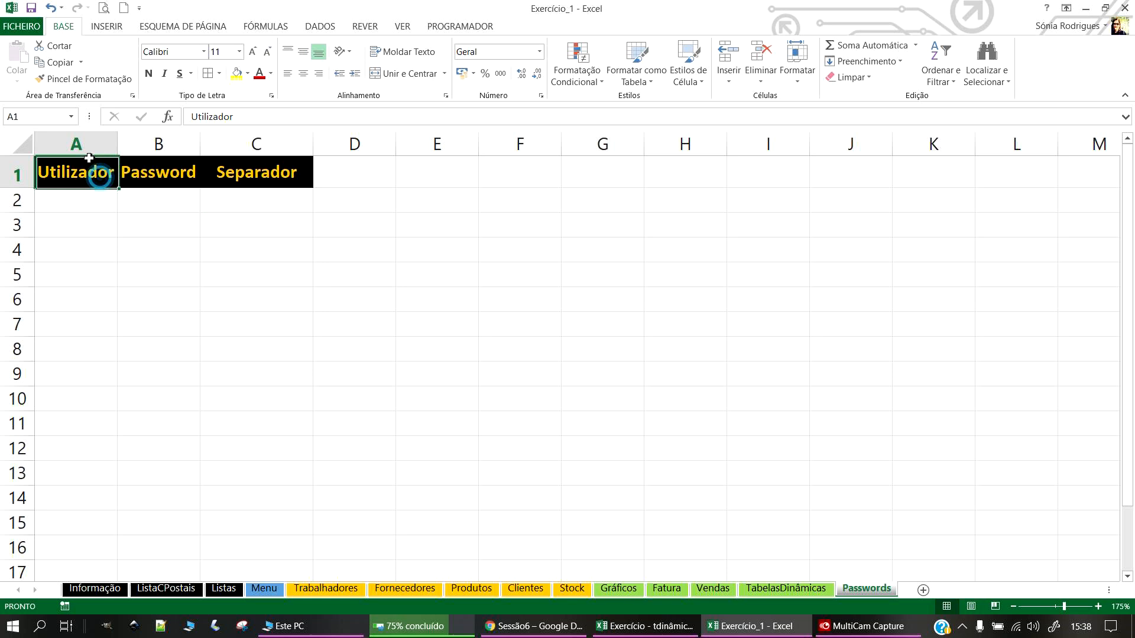
# Step: Enter Administrador in A2, the password in B2 and Menu in C2, autofitting column A
pyautogui.click(63, 209)
pyautogui.write('Administ')
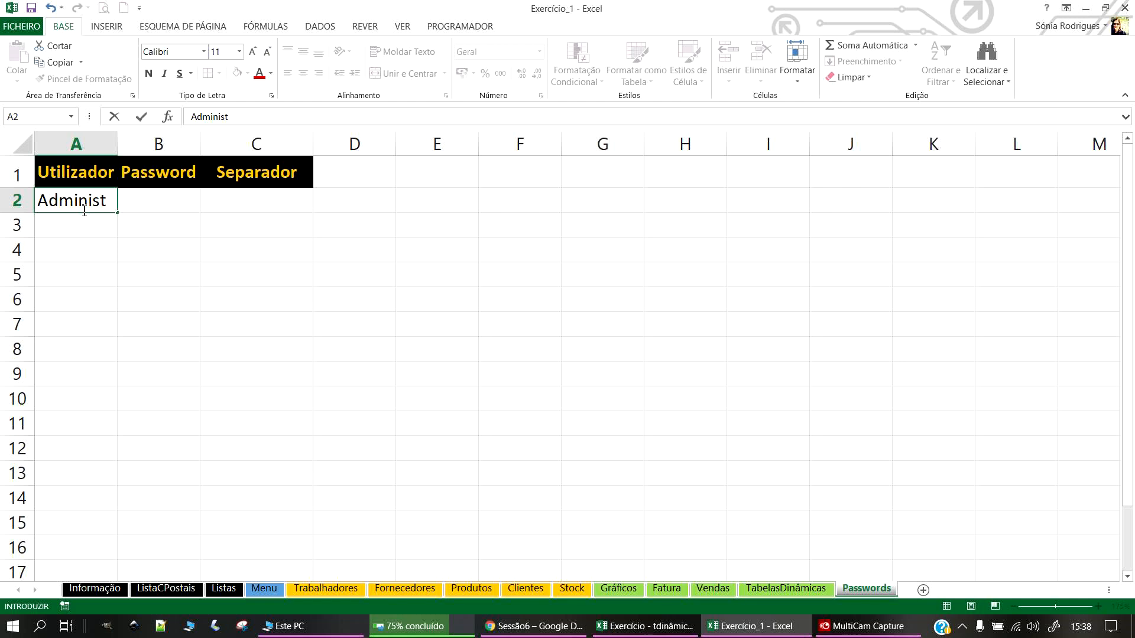
pyautogui.write('rador')
pyautogui.press('Return')
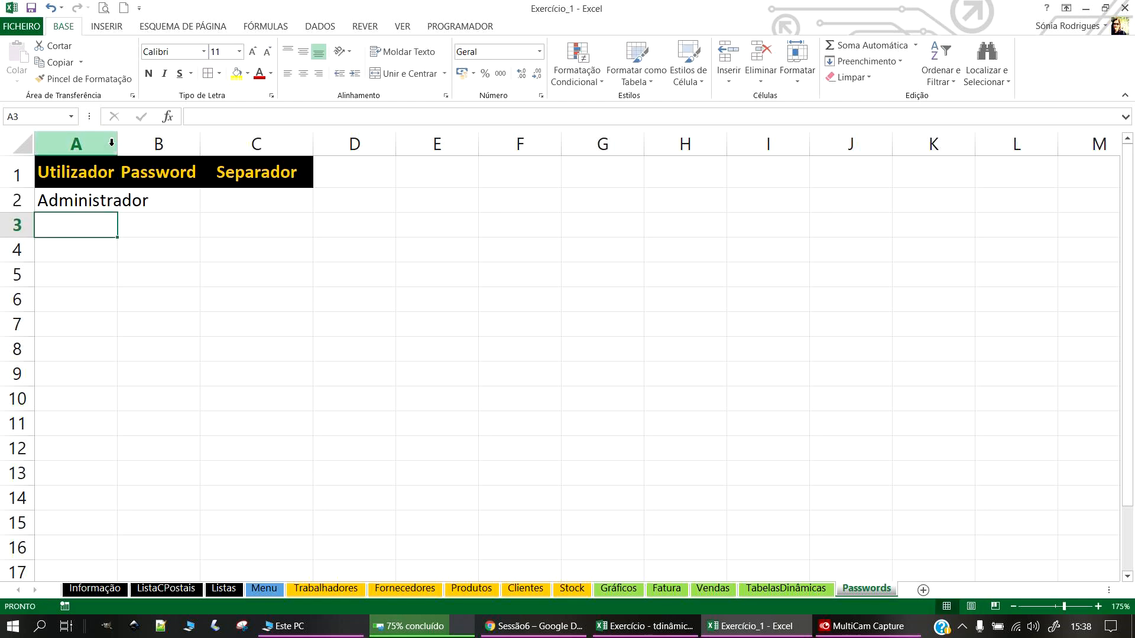
pyautogui.doubleClick(117, 140)
pyautogui.click(220, 201)
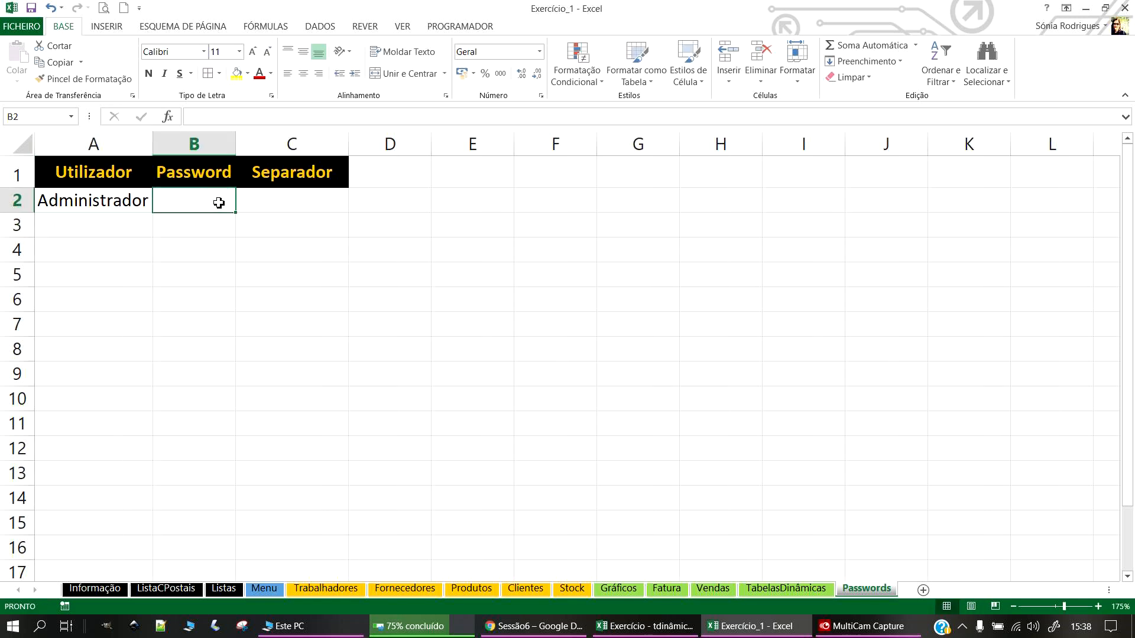
pyautogui.write('123')
pyautogui.press('Return')
pyautogui.click(287, 204)
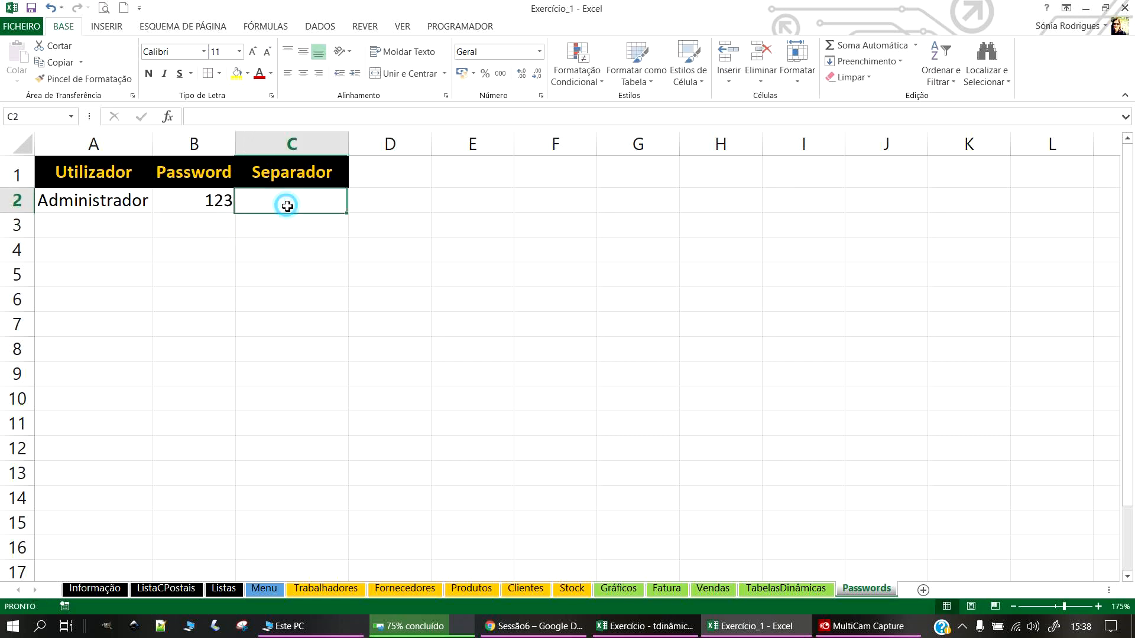
pyautogui.write('M')
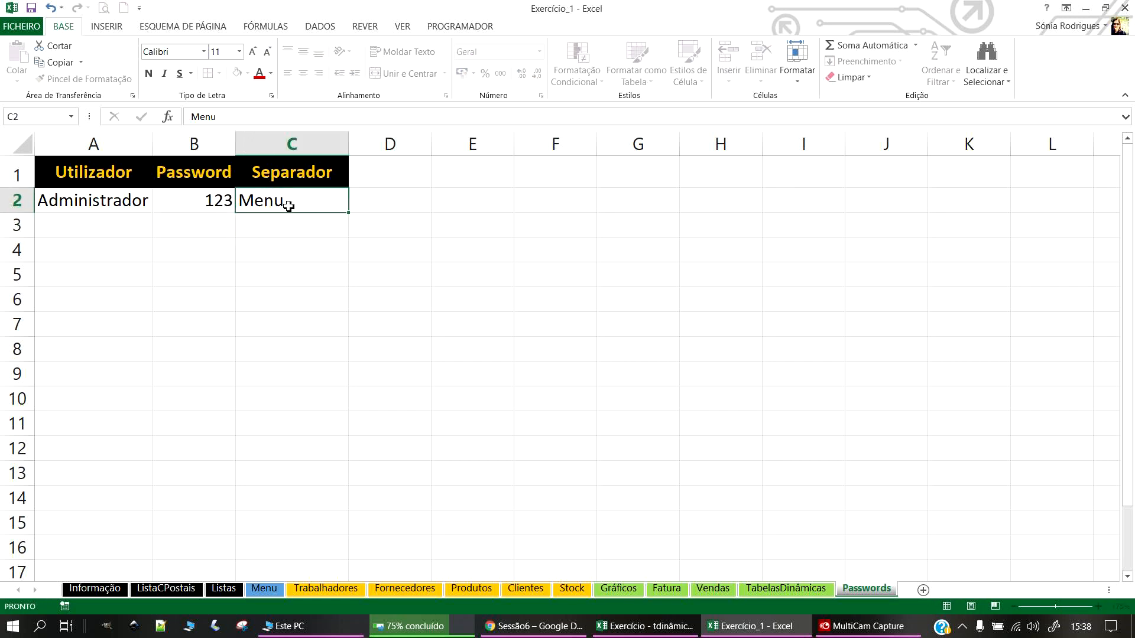
pyautogui.write('enu')
pyautogui.press('Return')
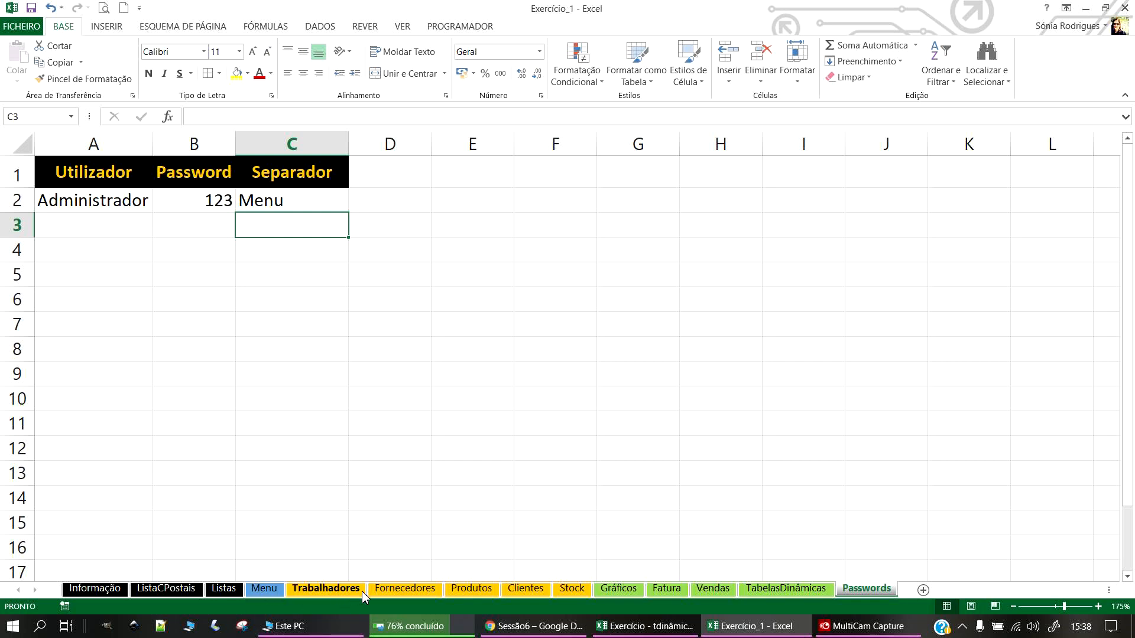
# Step: Fill the Administrador user and its password down to row 10
pyautogui.click(89, 201)
pyautogui.moveTo(158, 217); pyautogui.dragTo(155, 402)
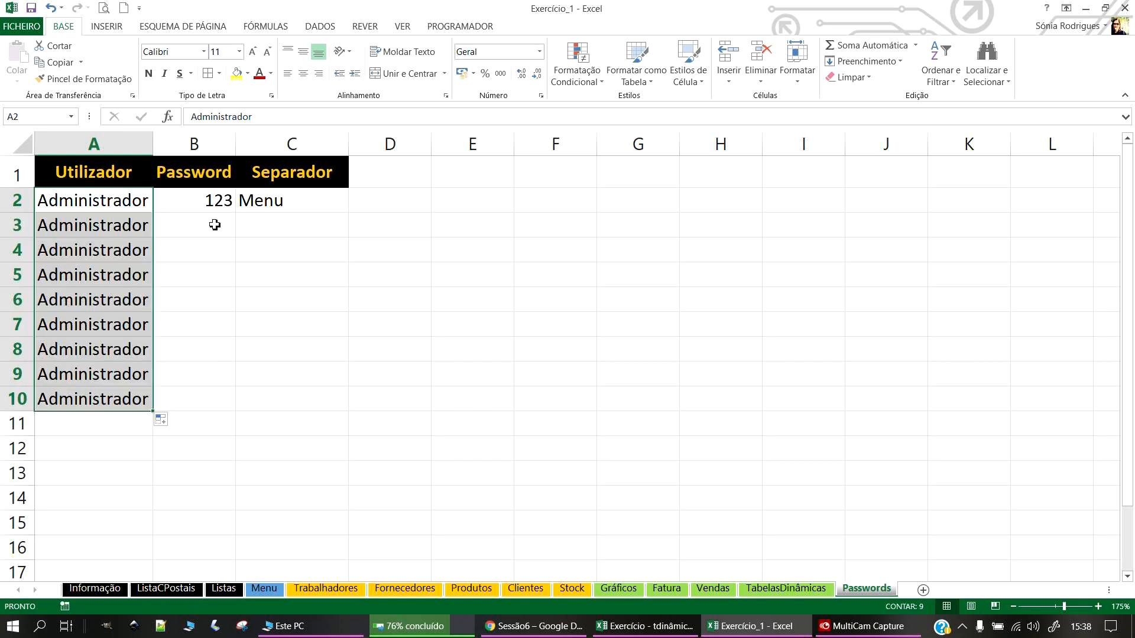
pyautogui.click(215, 225)
pyautogui.click(210, 199)
pyautogui.moveTo(240, 217); pyautogui.dragTo(225, 410)
pyautogui.click(286, 226)
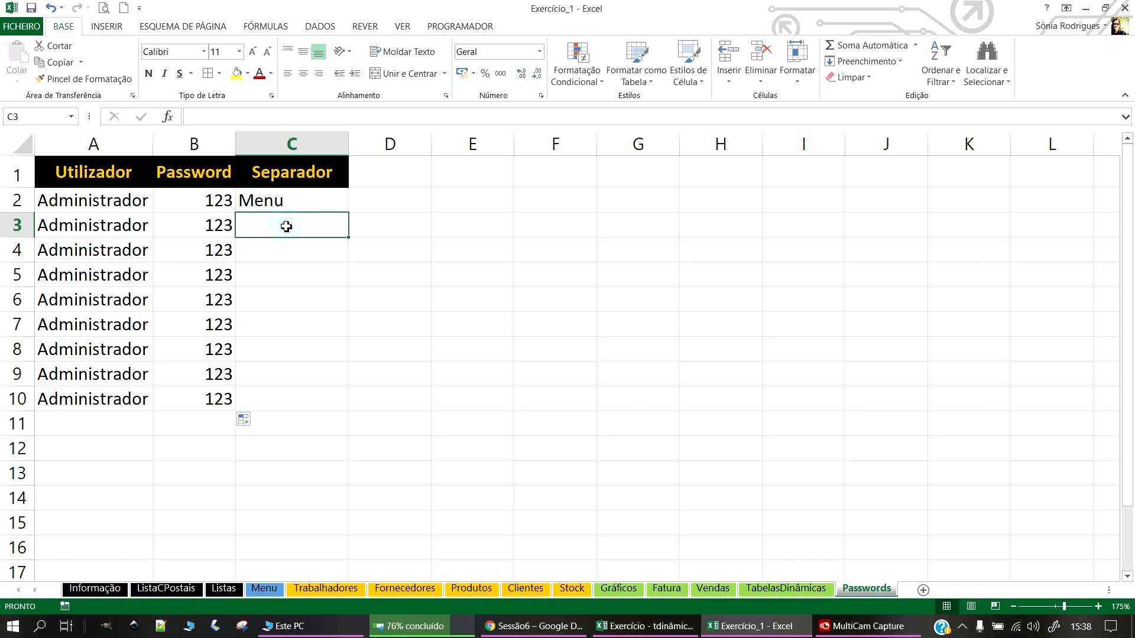
# Step: Enter the sheet name Informação in C3 of the Passwords sheet
pyautogui.click(105, 590)
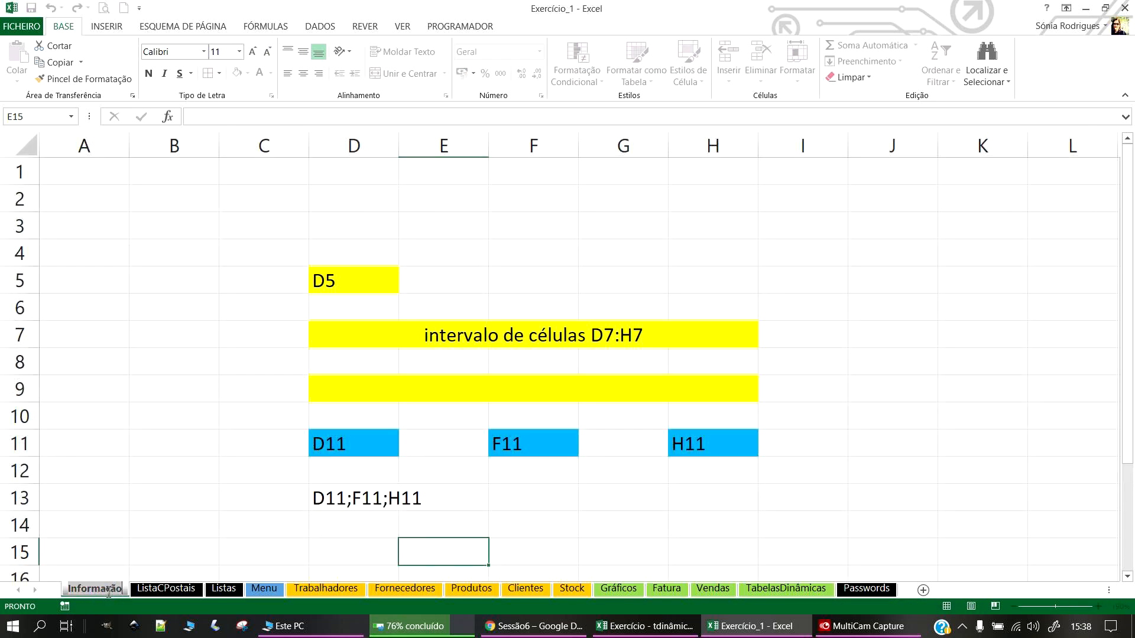
pyautogui.click(264, 589)
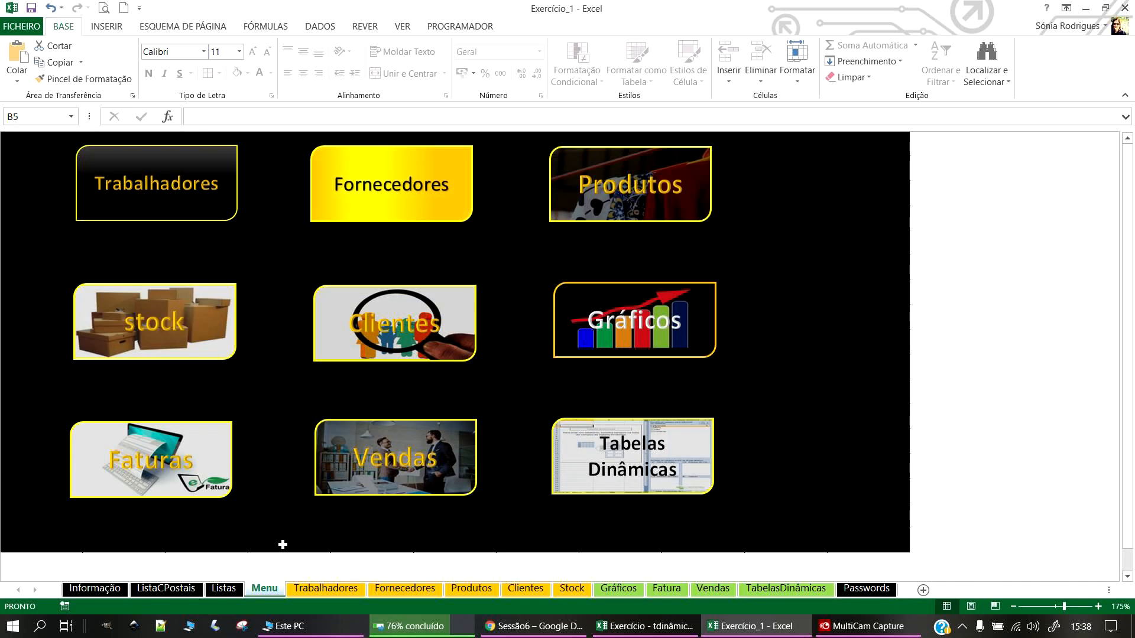
pyautogui.click(863, 589)
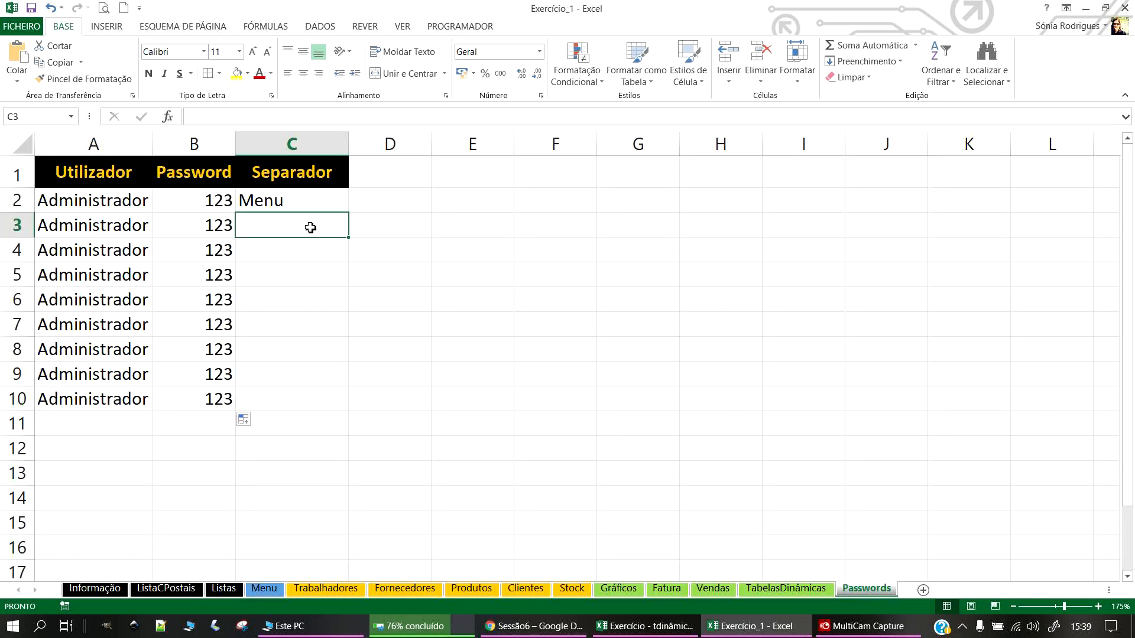
pyautogui.click(274, 224)
pyautogui.write('Informação')
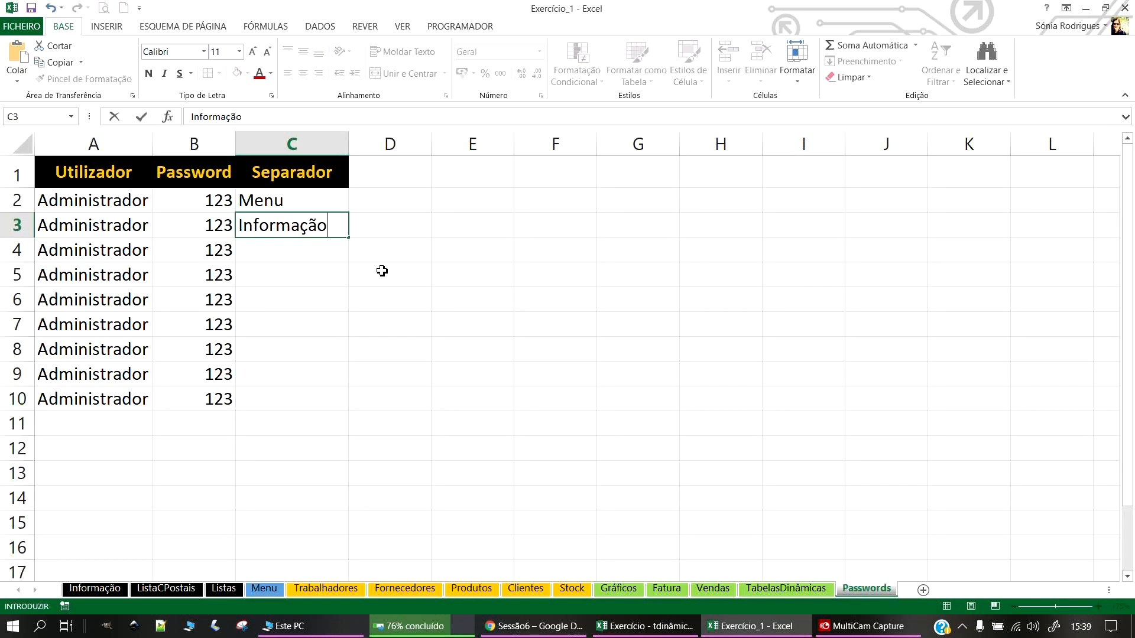
pyautogui.click(480, 279)
# Step: Move Menu below Informação in the Separador column
pyautogui.click(299, 208)
pyautogui.click(299, 223)
pyautogui.click(286, 208)
pyautogui.click(318, 212)
pyautogui.moveTo(317, 214); pyautogui.dragTo(293, 199)
pyautogui.click(299, 222)
pyautogui.click(279, 248)
pyautogui.click(276, 223)
# Step: Paste the ListaCPostais sheet name into the list and shift Menu down to C5
pyautogui.click(159, 576)
pyautogui.click(162, 588)
pyautogui.doubleClick(160, 589)
pyautogui.hotkey('ctrl', 'c')
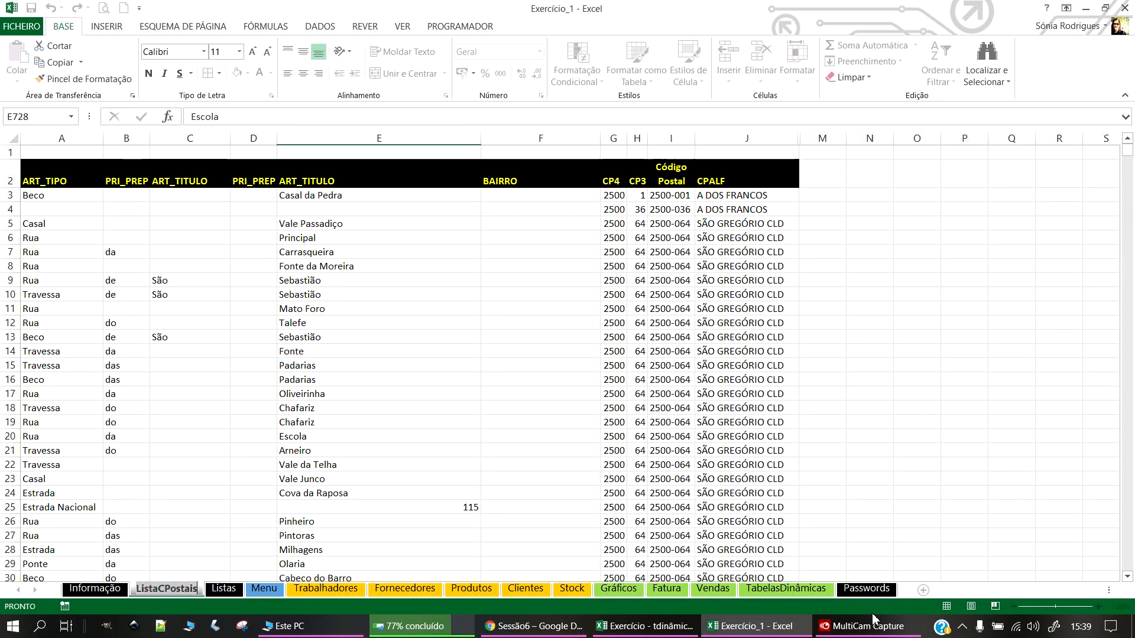
pyautogui.click(876, 595)
pyautogui.doubleClick(311, 224)
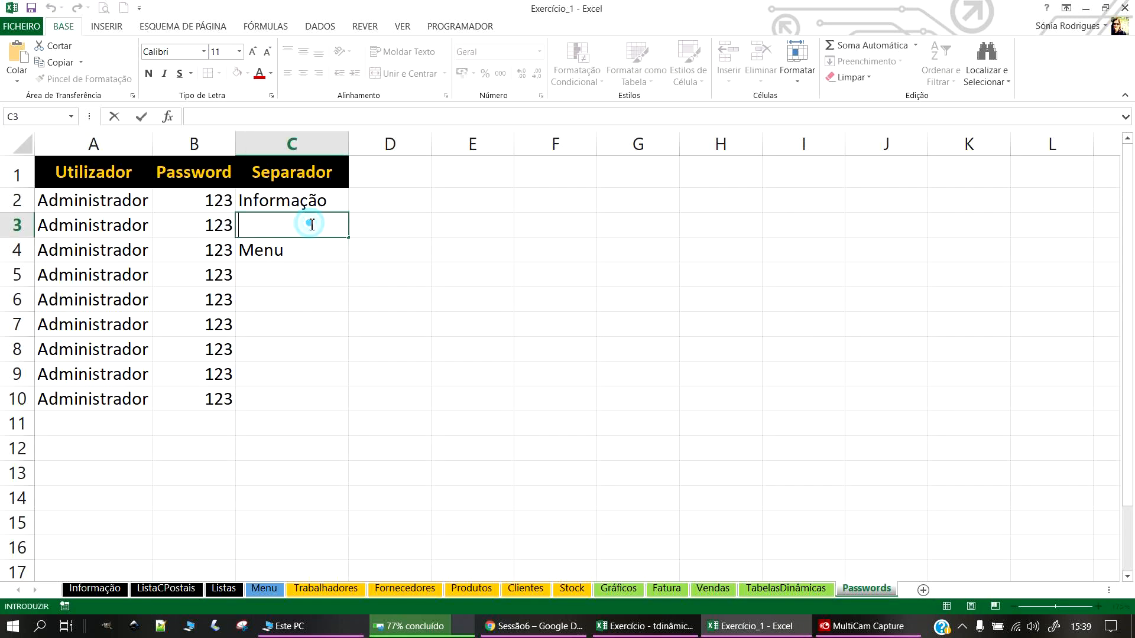
pyautogui.hotkey('ctrl', 'v')
pyautogui.click(300, 285)
pyautogui.click(274, 249)
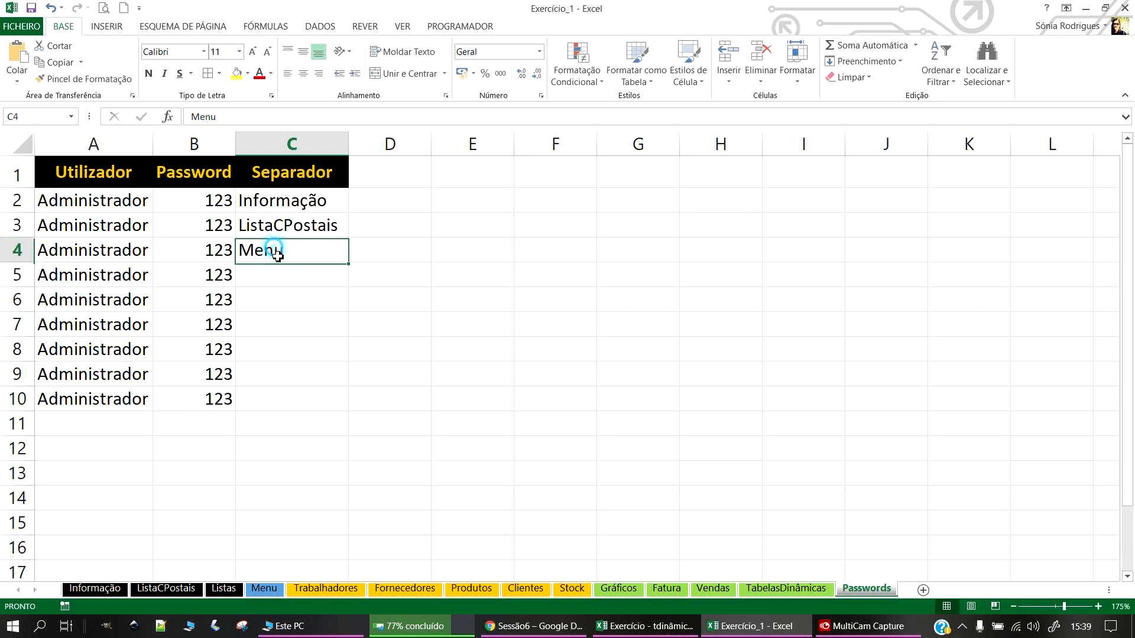
pyautogui.moveTo(279, 263); pyautogui.dragTo(274, 278)
pyautogui.click(268, 251)
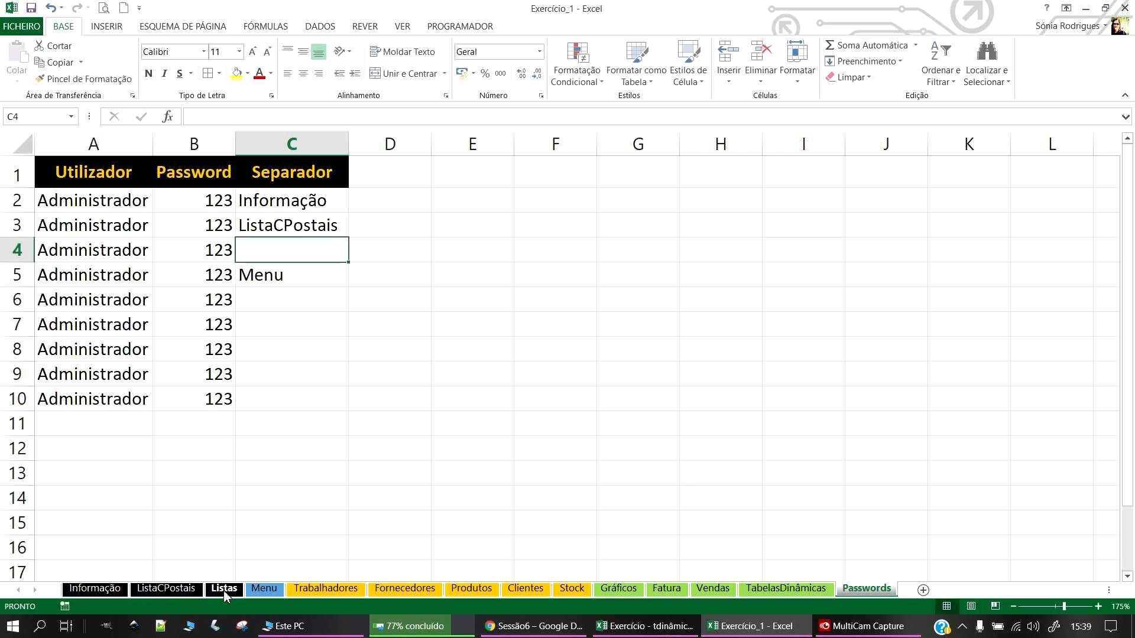
# Step: Enter the Listas sheet name in C4
pyautogui.click(224, 588)
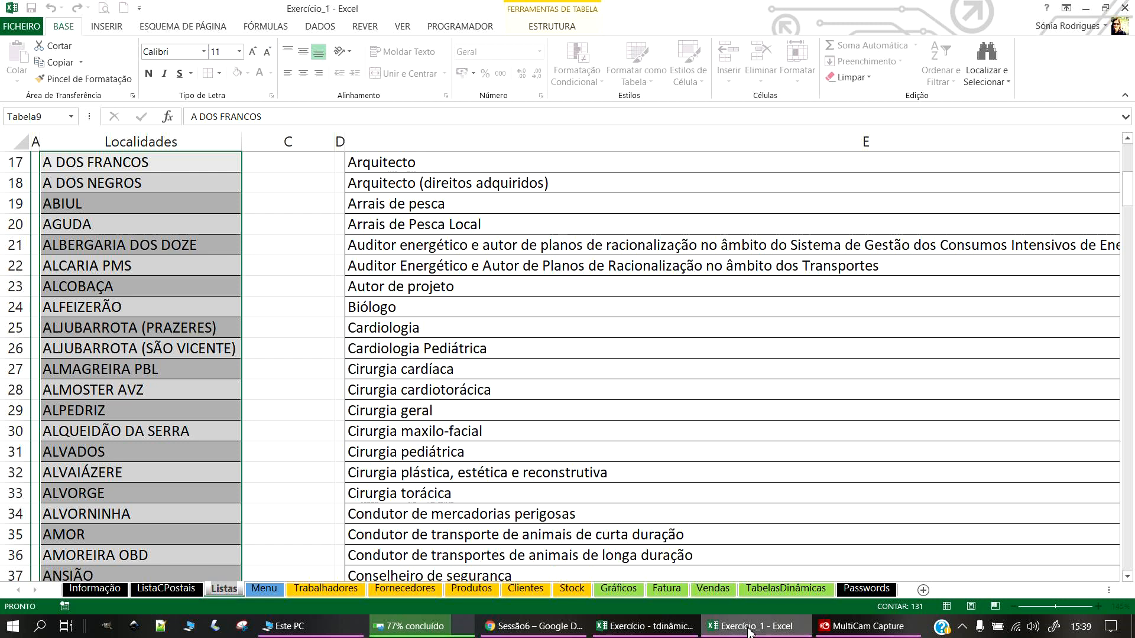
pyautogui.click(866, 588)
pyautogui.doubleClick(315, 243)
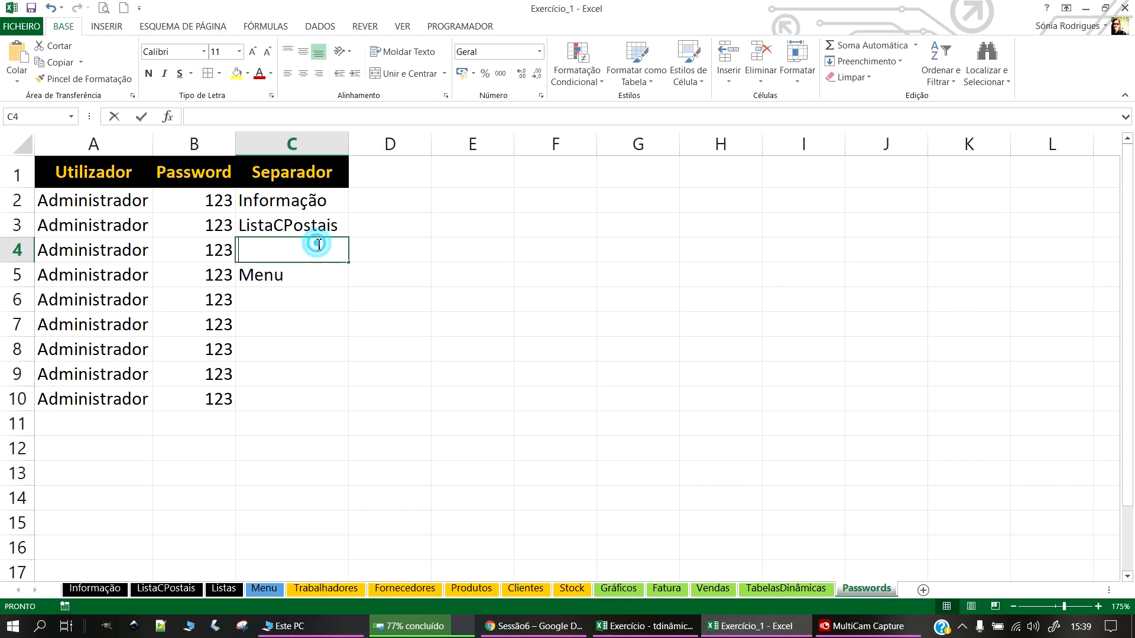
pyautogui.write('Listas')
pyautogui.click(294, 356)
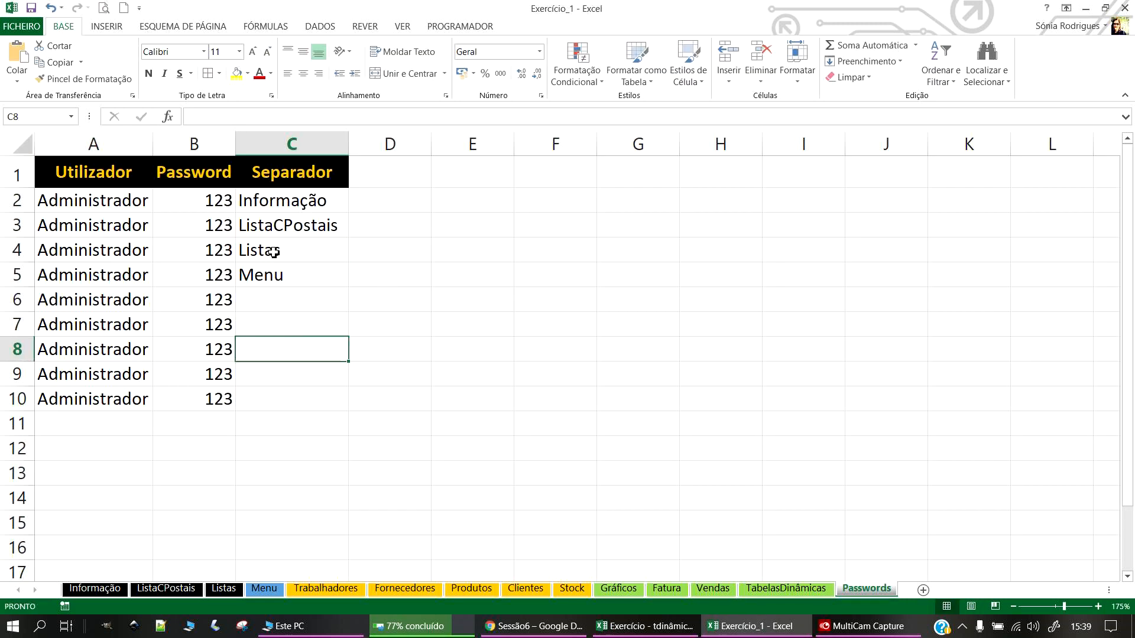
pyautogui.click(289, 275)
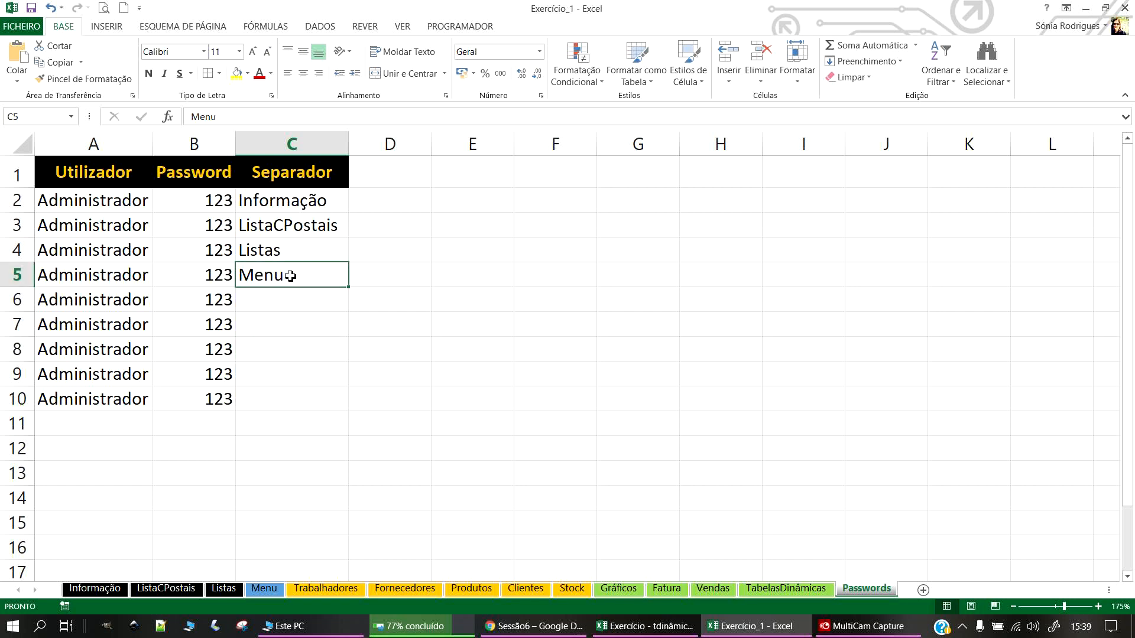
# Step: Copy the Trabalhadores tab name and paste it into C6
pyautogui.click(328, 577)
pyautogui.doubleClick(327, 590)
pyautogui.hotkey('ctrl', 'c')
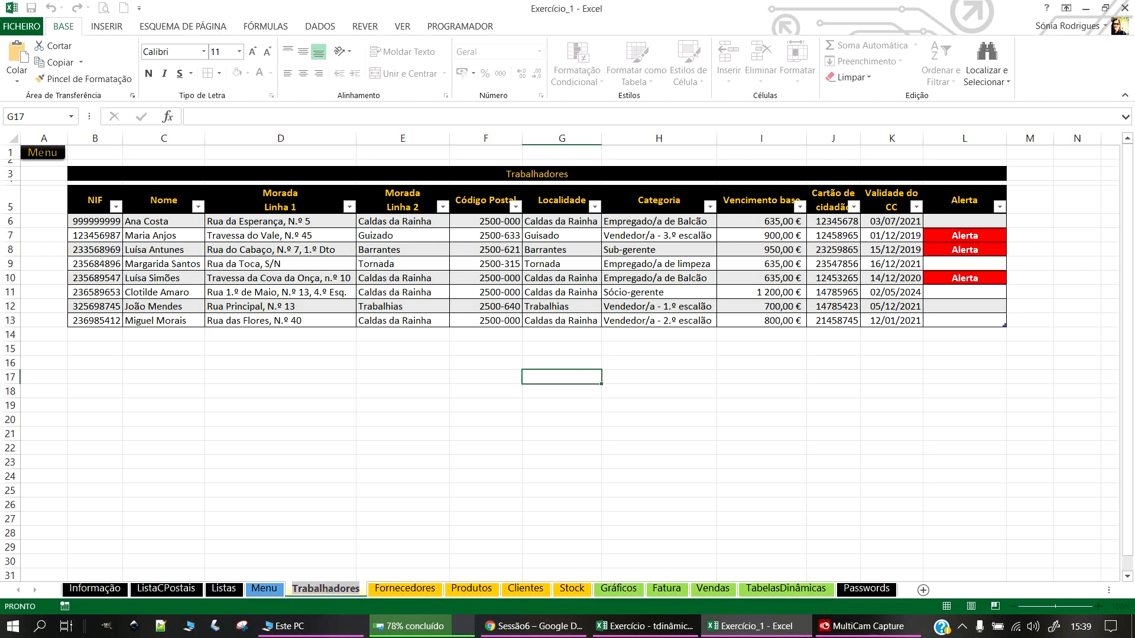
pyautogui.click(890, 574)
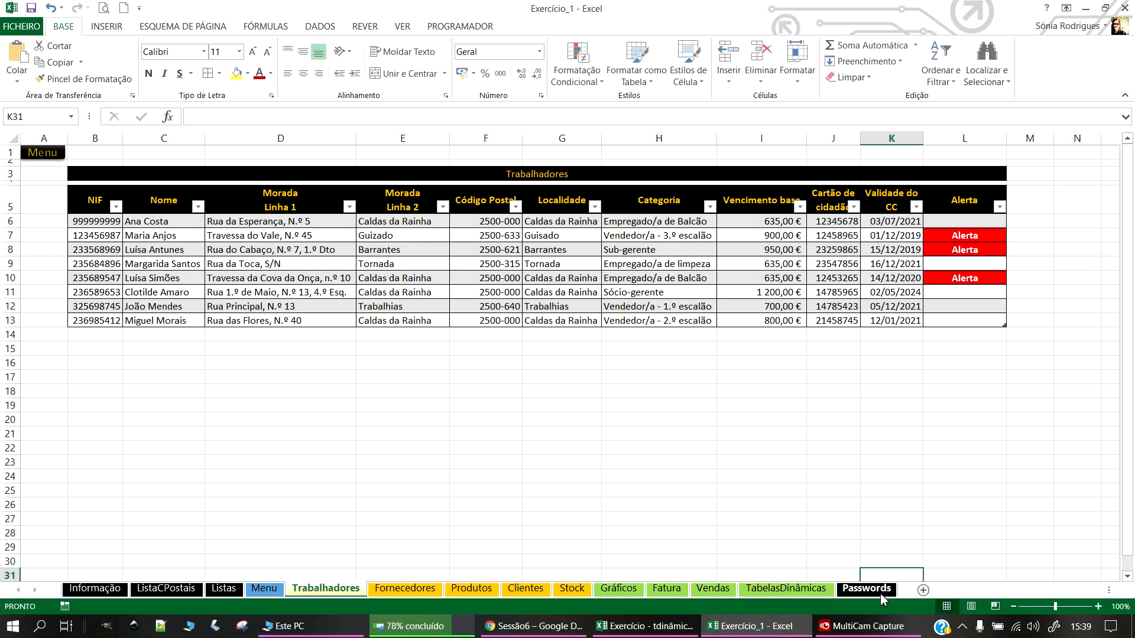
pyautogui.click(879, 593)
pyautogui.doubleClick(281, 305)
pyautogui.hotkey('ctrl', 'v')
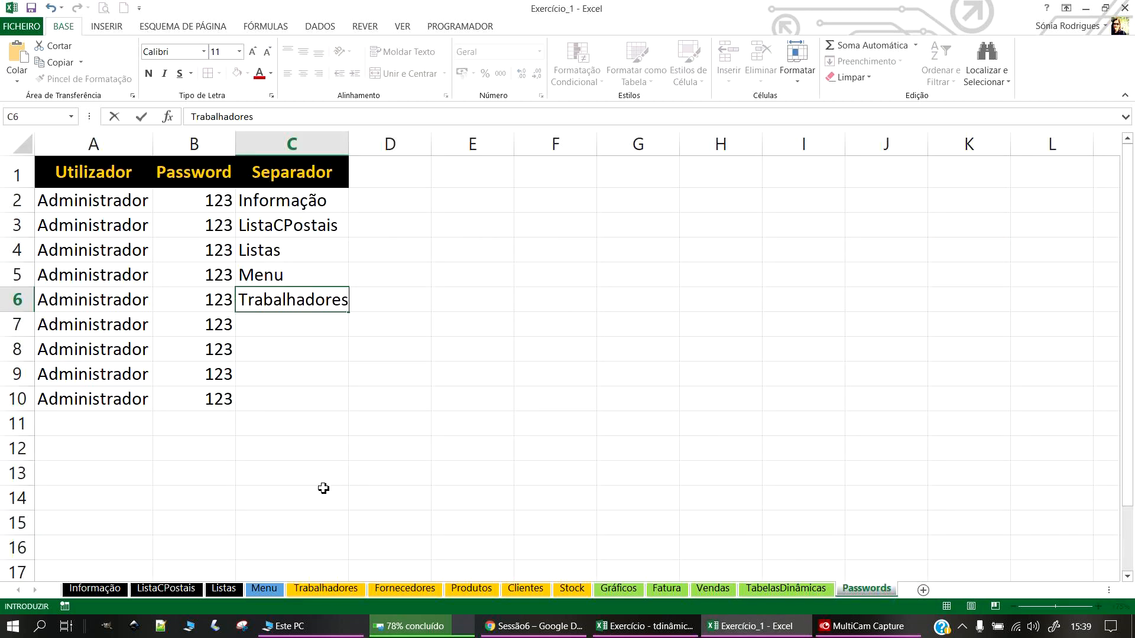
pyautogui.click(305, 432)
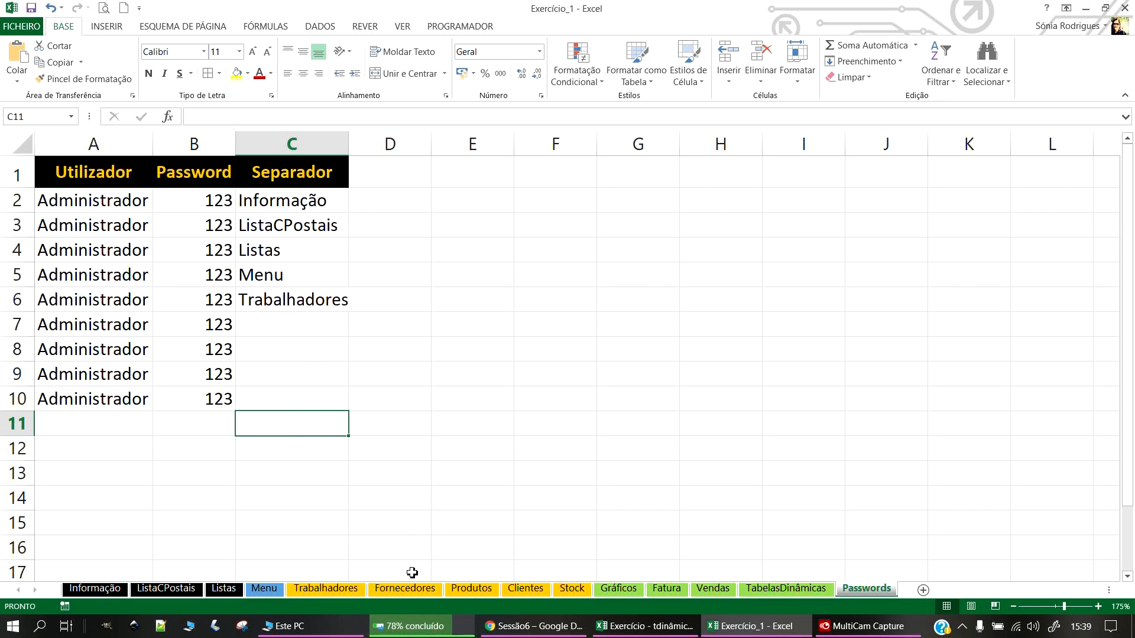
# Step: Paste the sheet names Fornecedores into C7 and Produtos into C8
pyautogui.click(412, 588)
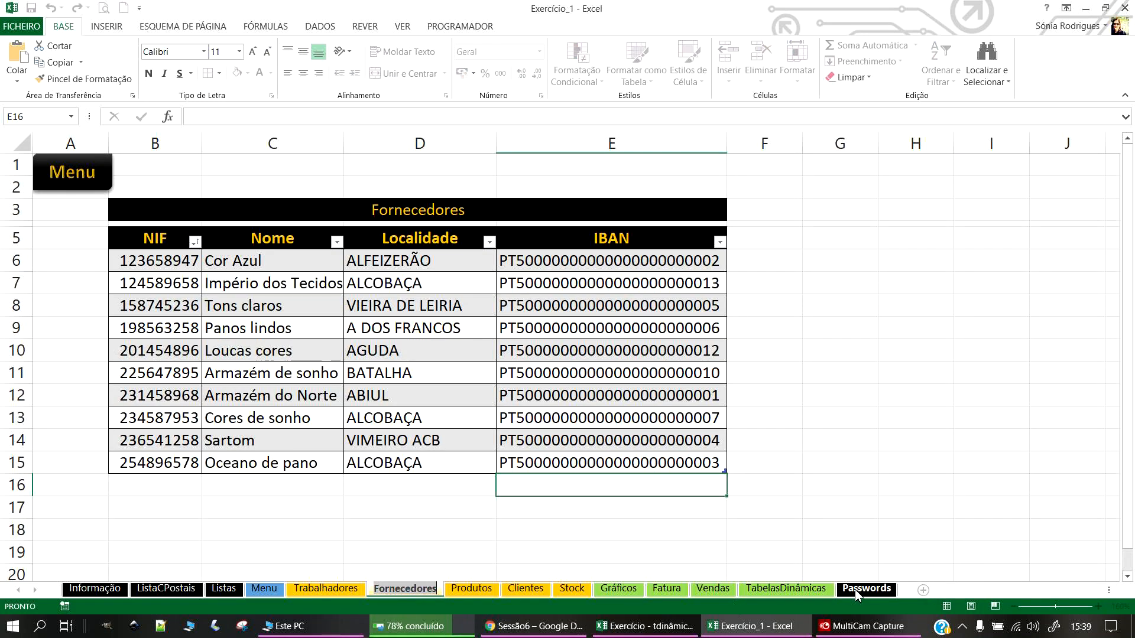
pyautogui.click(857, 592)
pyautogui.doubleClick(282, 325)
pyautogui.write('Fornecedores')
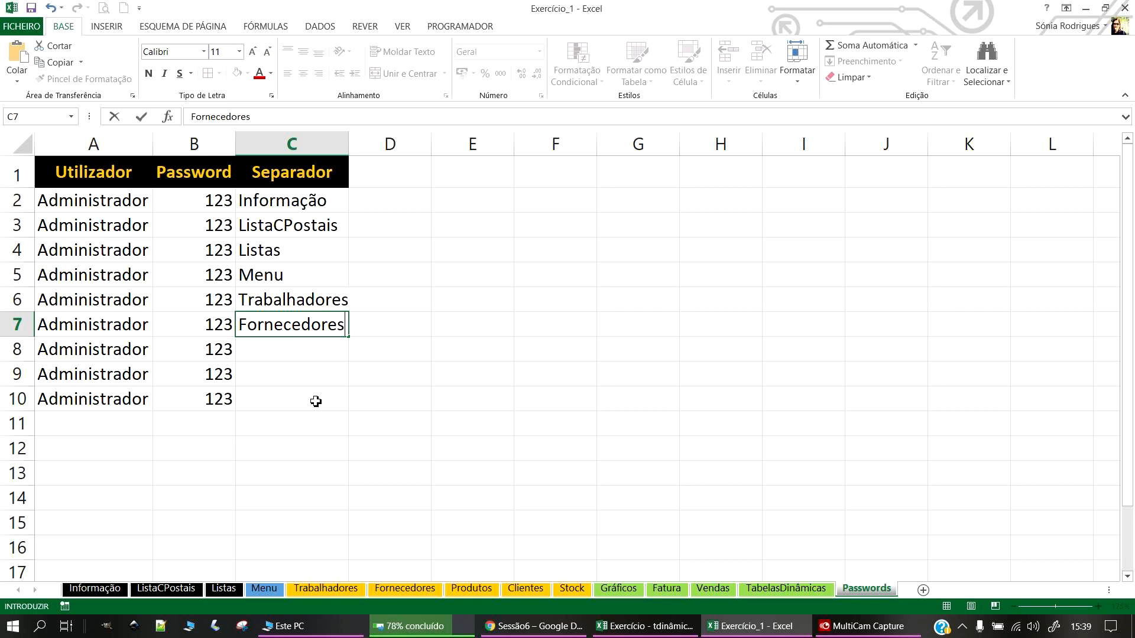
pyautogui.press('Return')
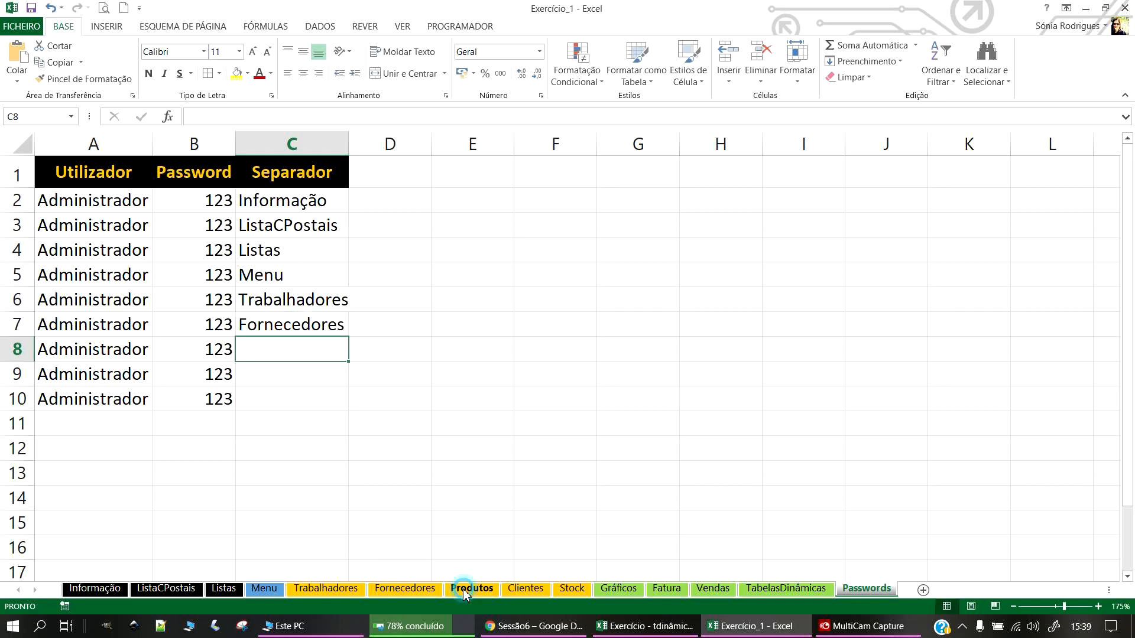
pyautogui.click(470, 590)
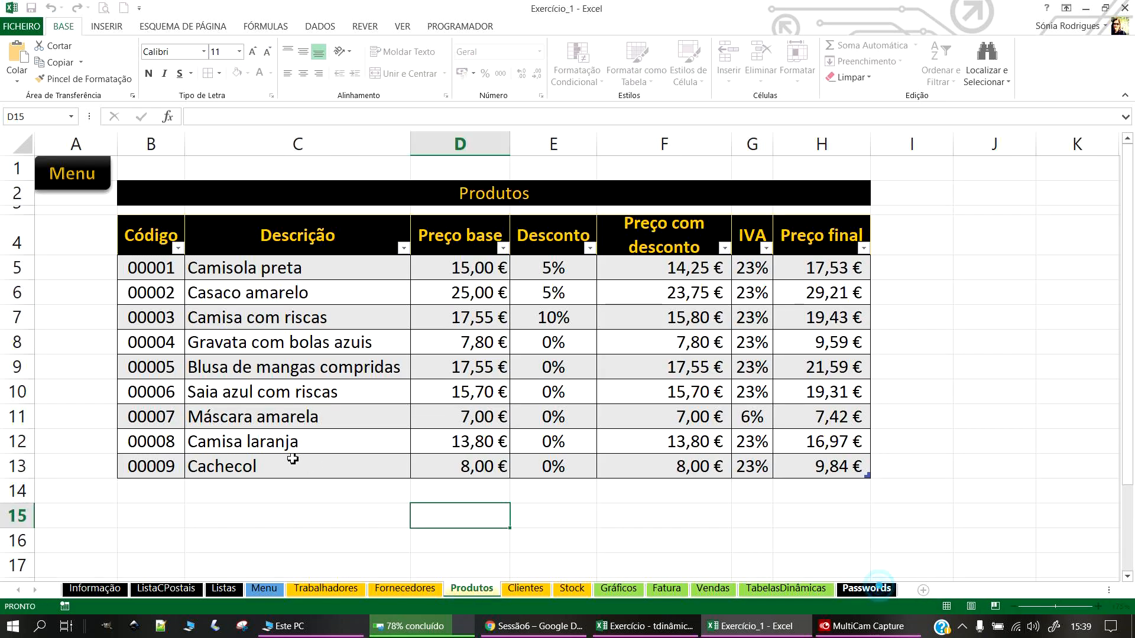
pyautogui.click(882, 593)
pyautogui.doubleClick(274, 349)
pyautogui.hotkey('ctrl', 'v')
pyautogui.press('Return')
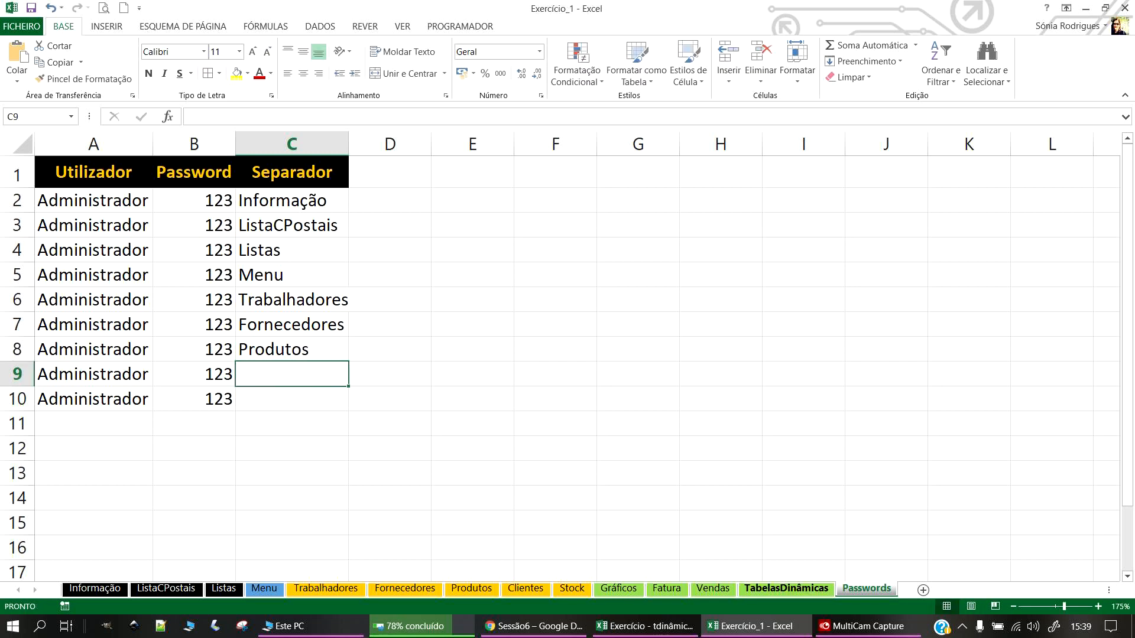
# Step: Add Clientes in C9 and Stock in C10
pyautogui.click(868, 626)
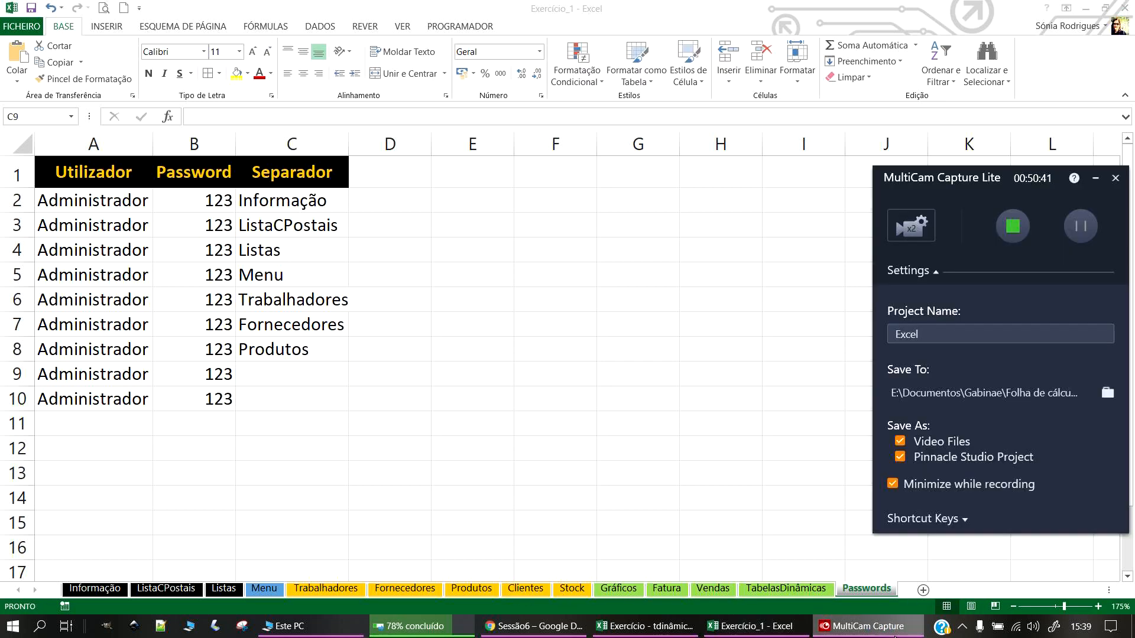
pyautogui.click(866, 626)
pyautogui.click(519, 594)
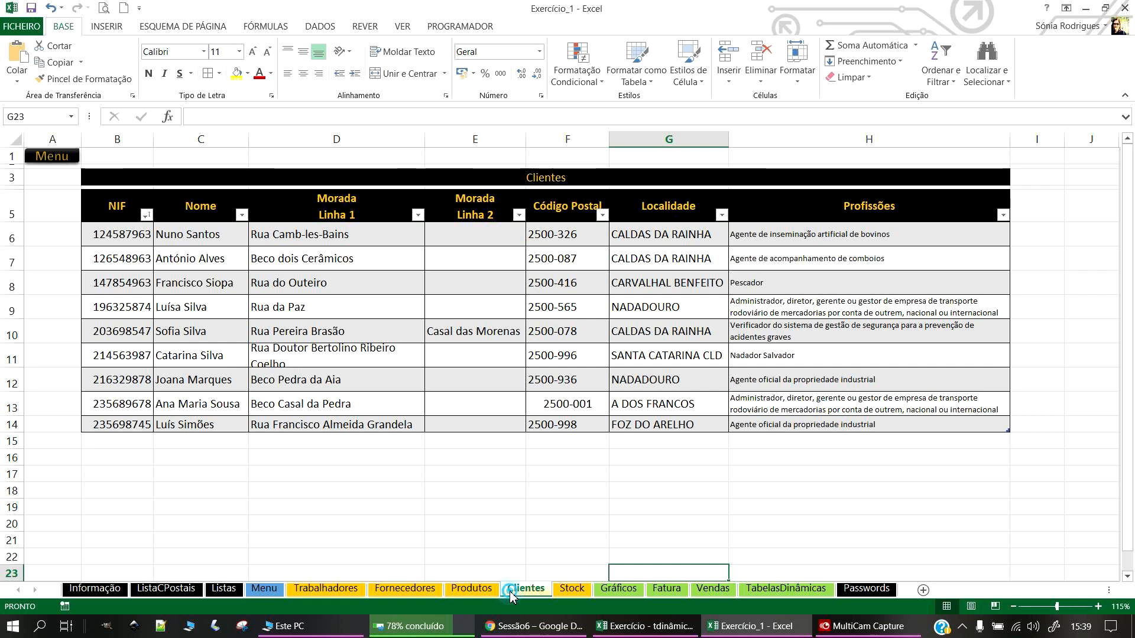
pyautogui.doubleClick(510, 590)
pyautogui.hotkey('ctrl', 'c')
pyautogui.click(866, 590)
pyautogui.click(256, 367)
pyautogui.hotkey('ctrl', 'v')
pyautogui.click(273, 398)
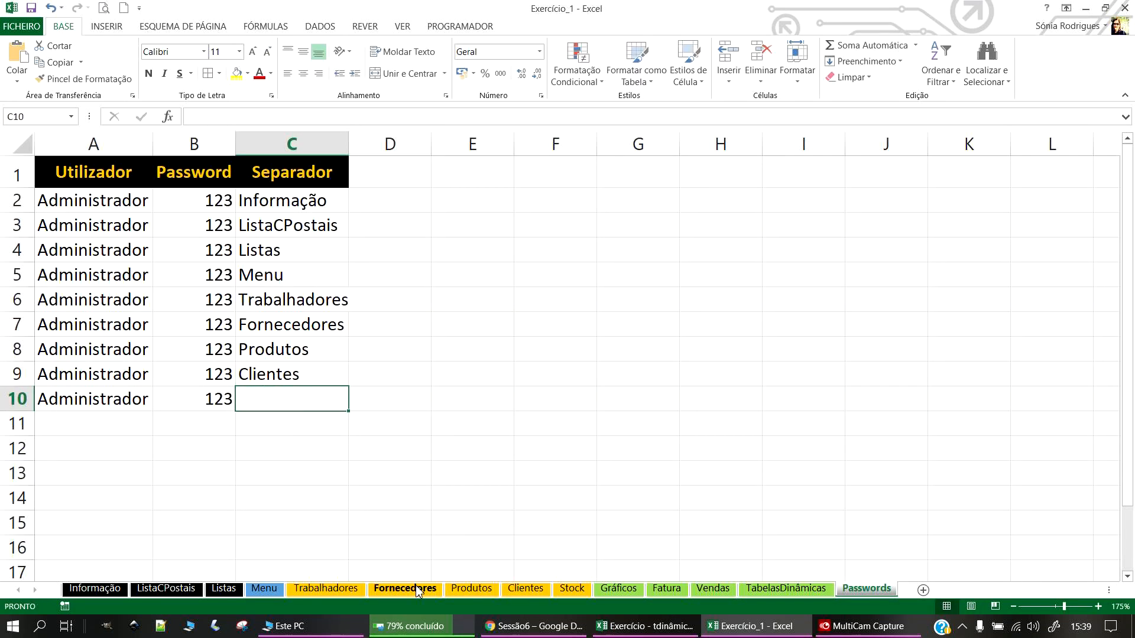
pyautogui.click(571, 589)
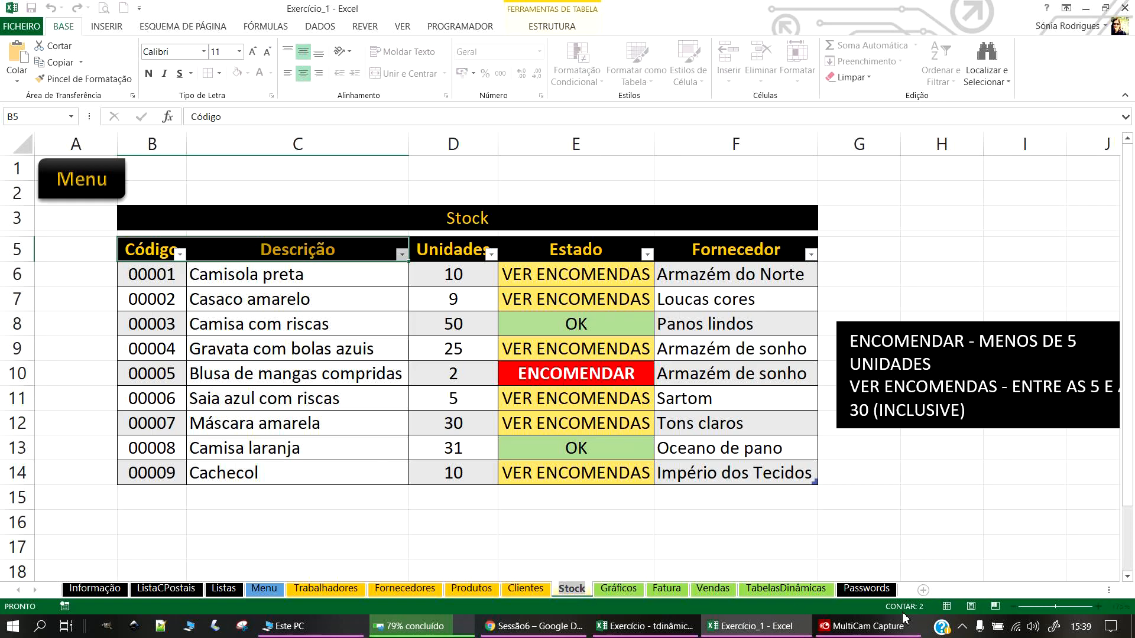
pyautogui.click(867, 590)
pyautogui.write('Stock')
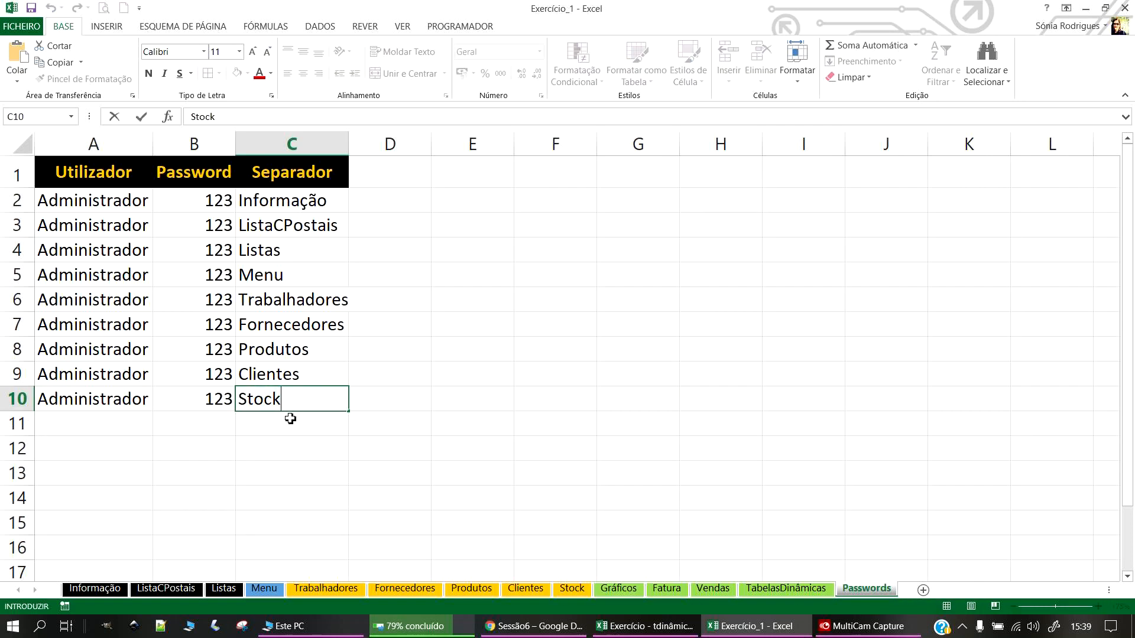
pyautogui.click(83, 420)
# Step: Extend the Administrador user and its password down to row 12
pyautogui.moveTo(91, 391); pyautogui.dragTo(236, 461)
pyautogui.click(291, 421)
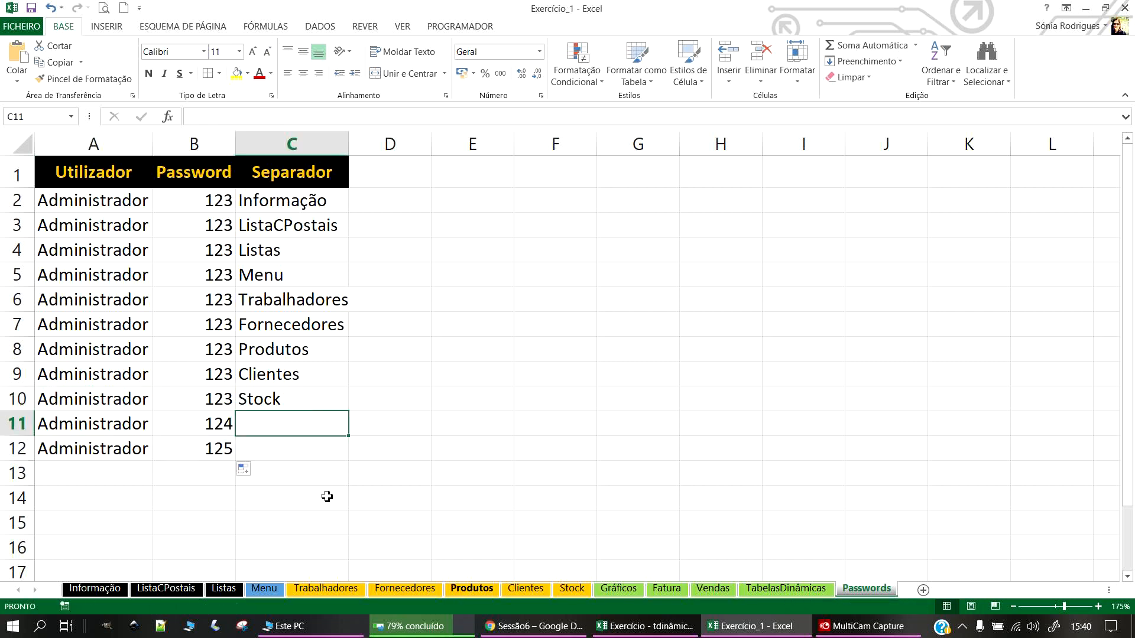
pyautogui.click(219, 401)
pyautogui.hotkey('ctrl', 'c')
pyautogui.moveTo(223, 423); pyautogui.dragTo(223, 448)
pyautogui.hotkey('ctrl', 'v')
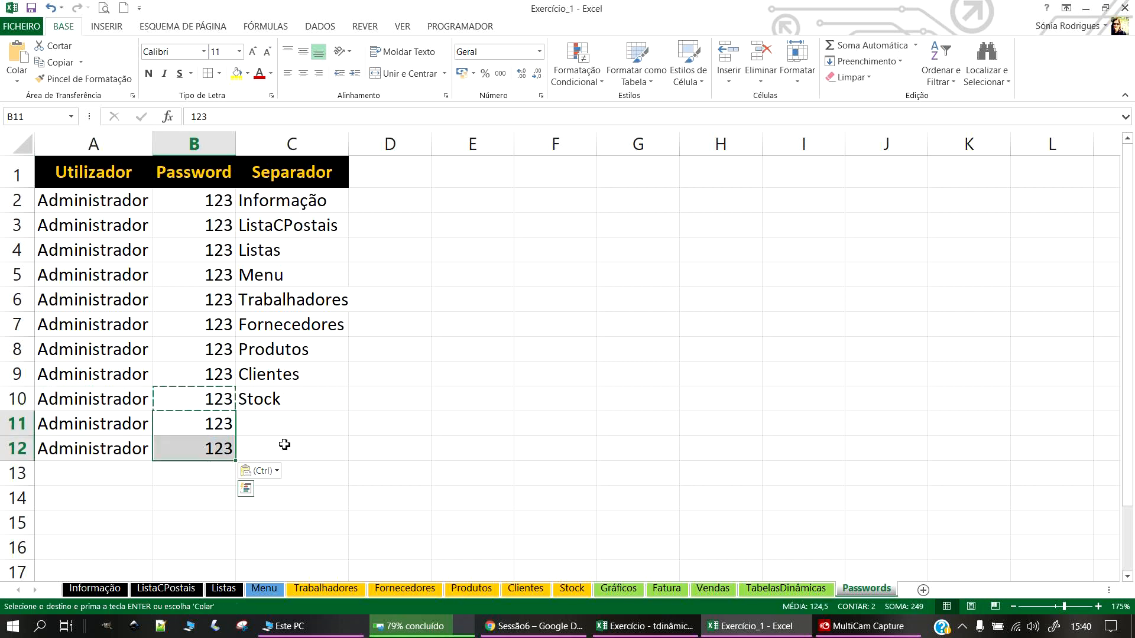
pyautogui.click(292, 424)
# Step: Enter Gráficos in C11
pyautogui.click(618, 589)
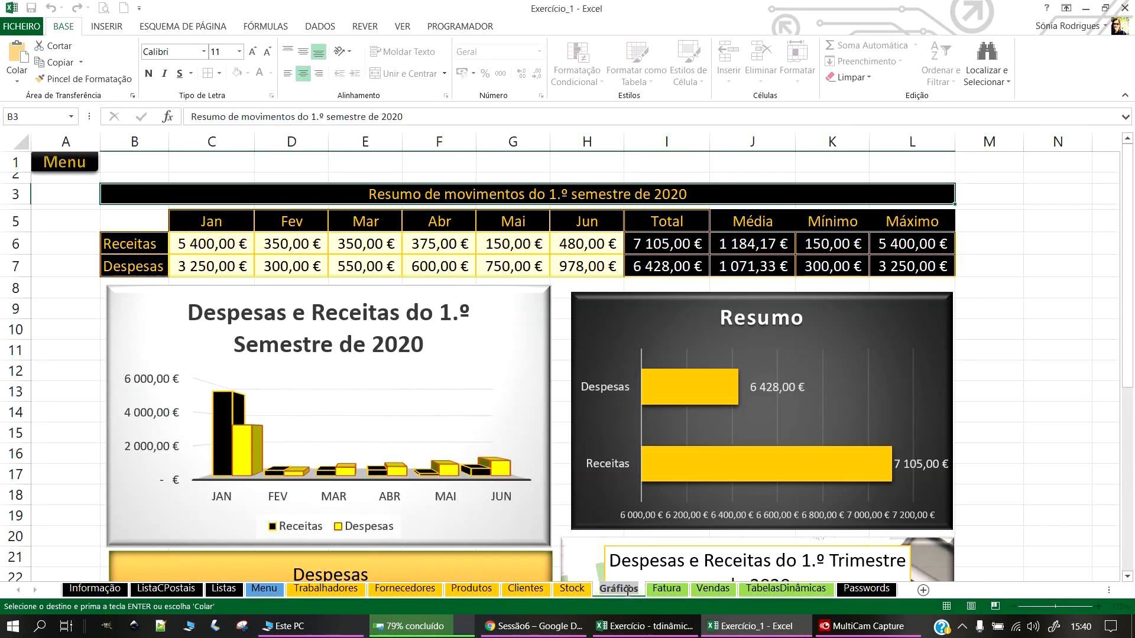
pyautogui.click(867, 589)
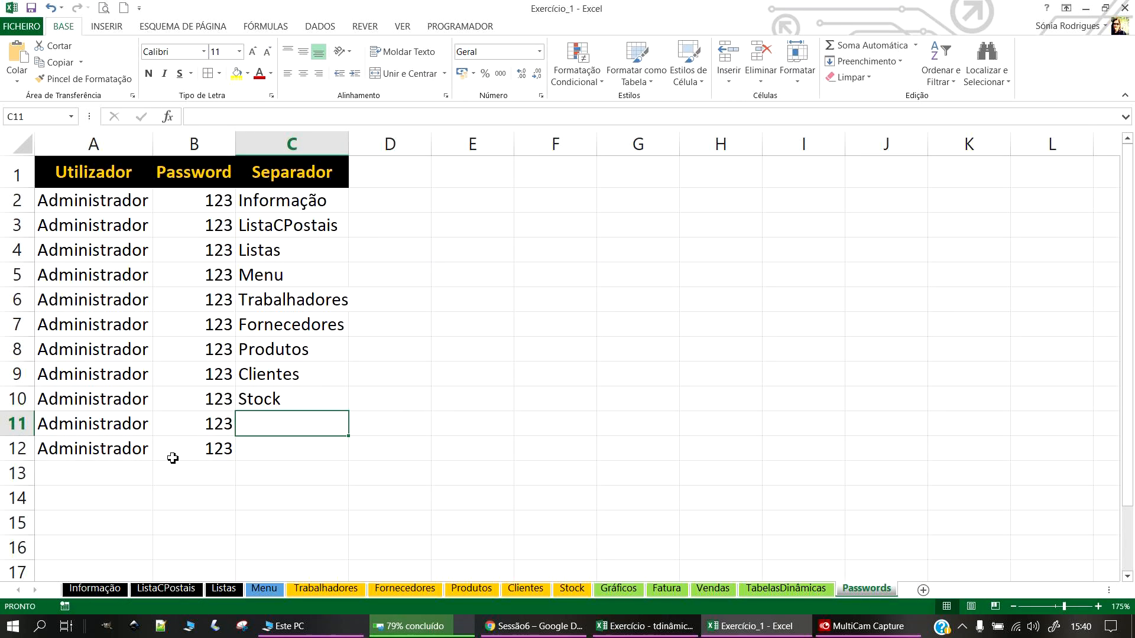
pyautogui.write('Gráficos')
pyautogui.click(471, 430)
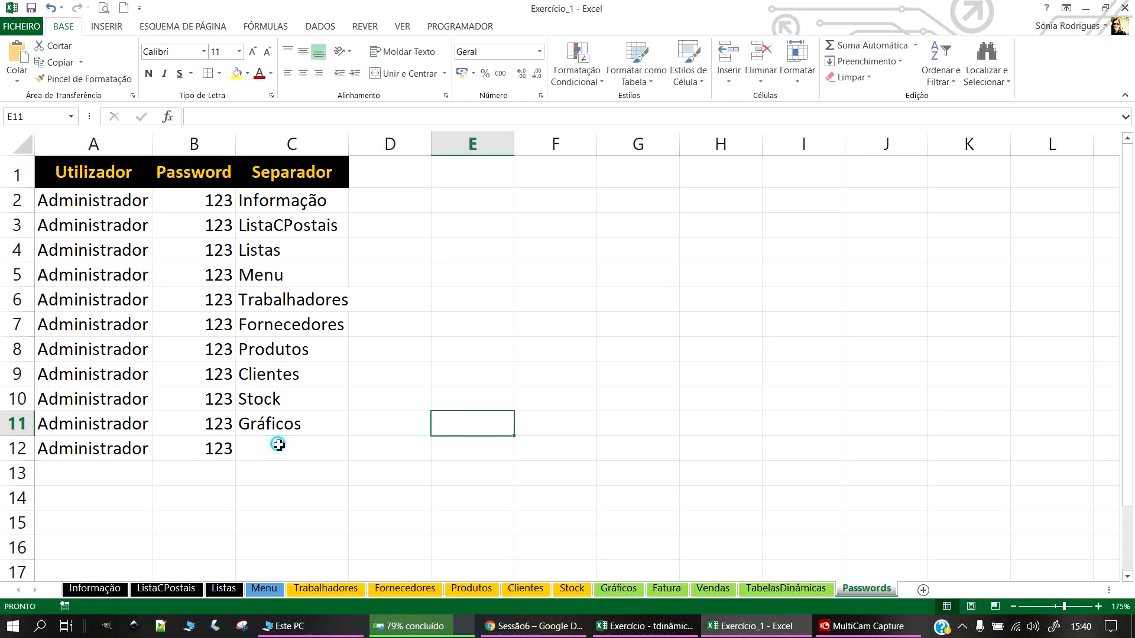
pyautogui.click(277, 444)
pyautogui.click(52, 199)
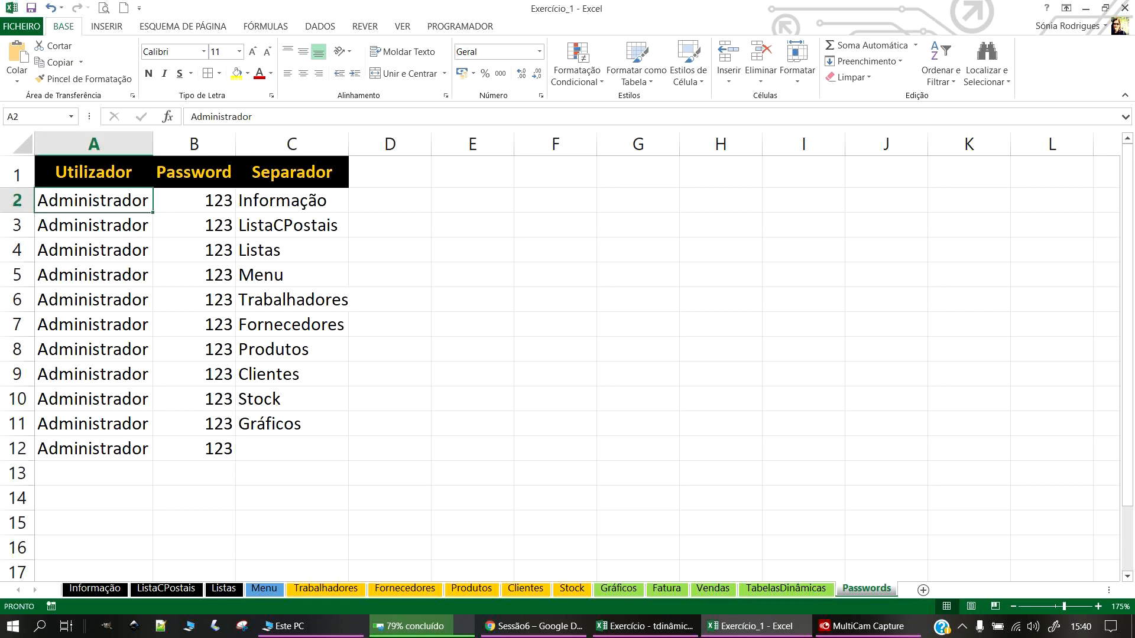
pyautogui.hotkey('alt', 'Tab')
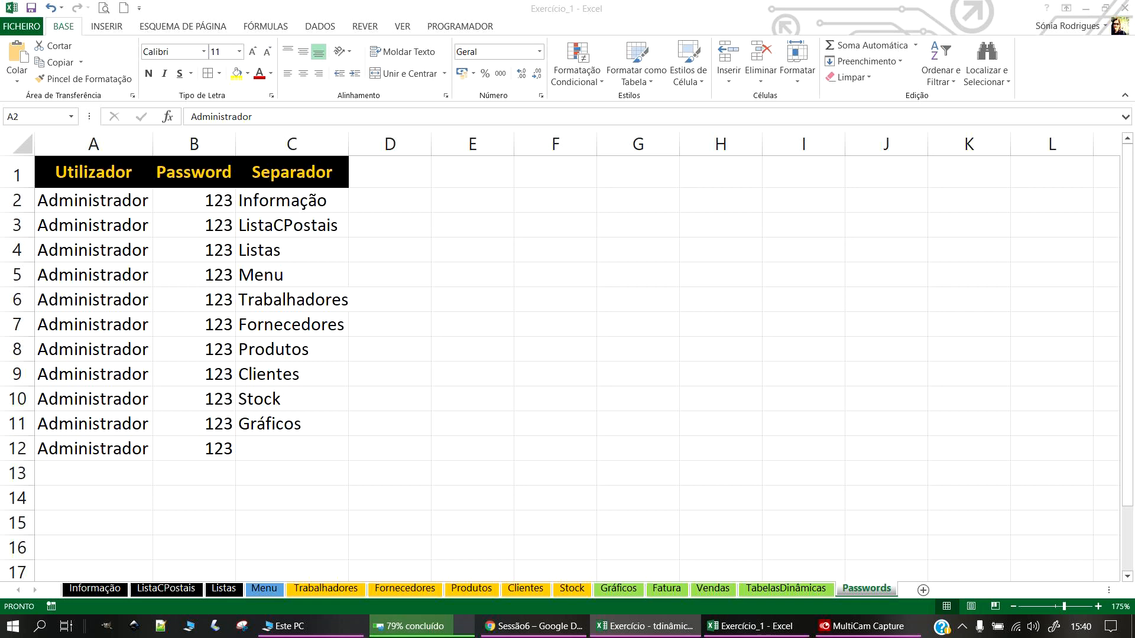
pyautogui.hotkey('alt', 'Tab')
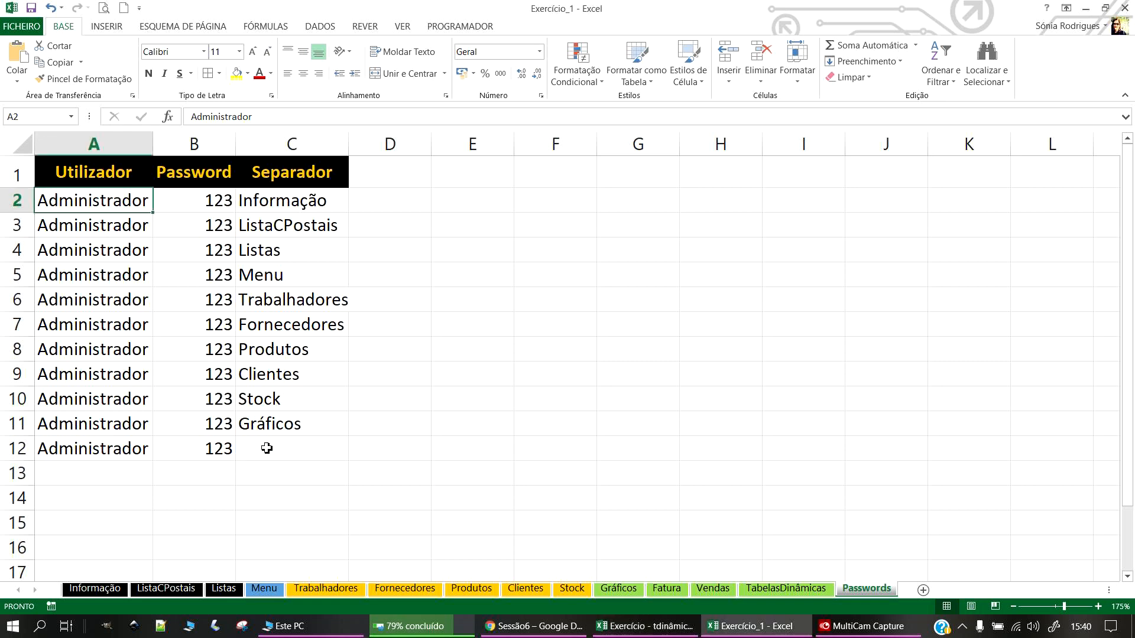
pyautogui.click(266, 447)
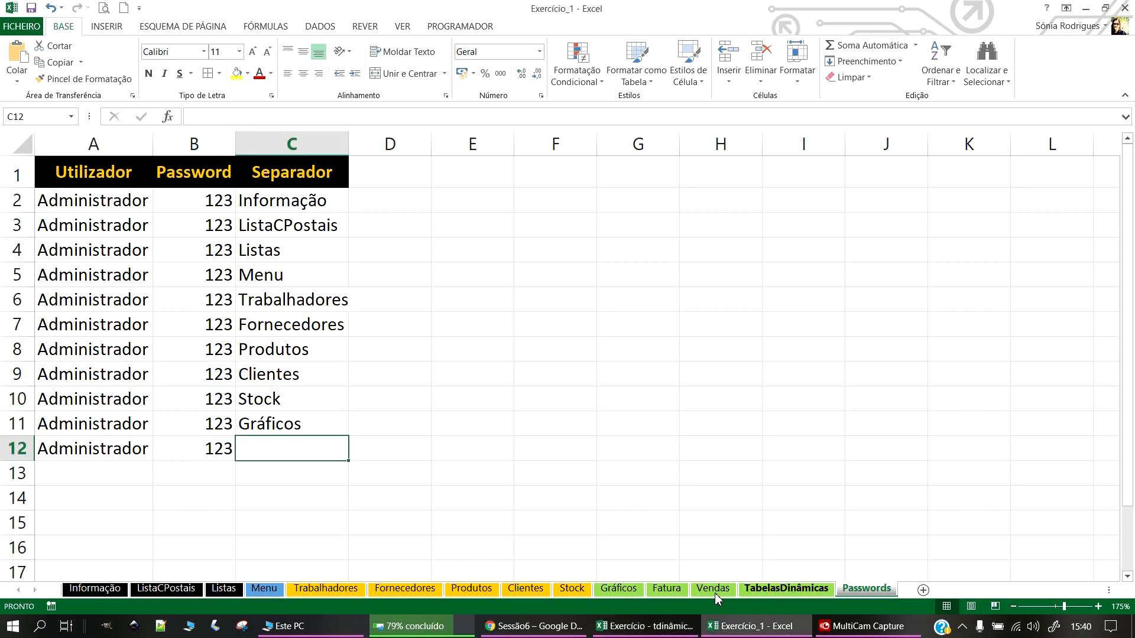
# Step: Enter Fatura in C12 and Vendas in C13
pyautogui.click(666, 588)
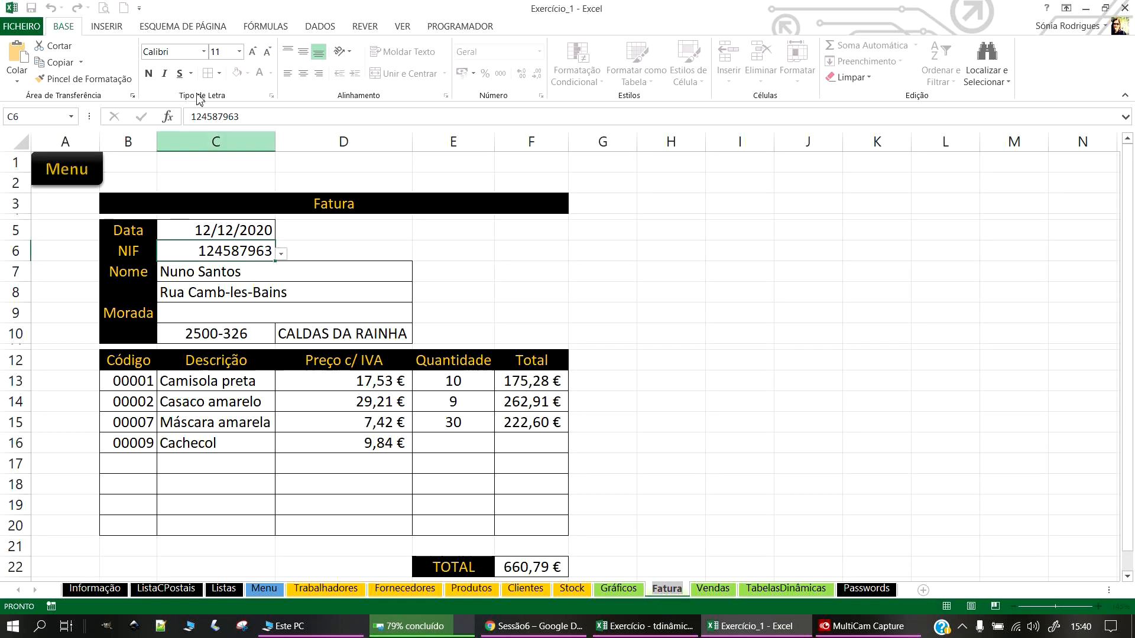
pyautogui.click(67, 169)
pyautogui.click(851, 589)
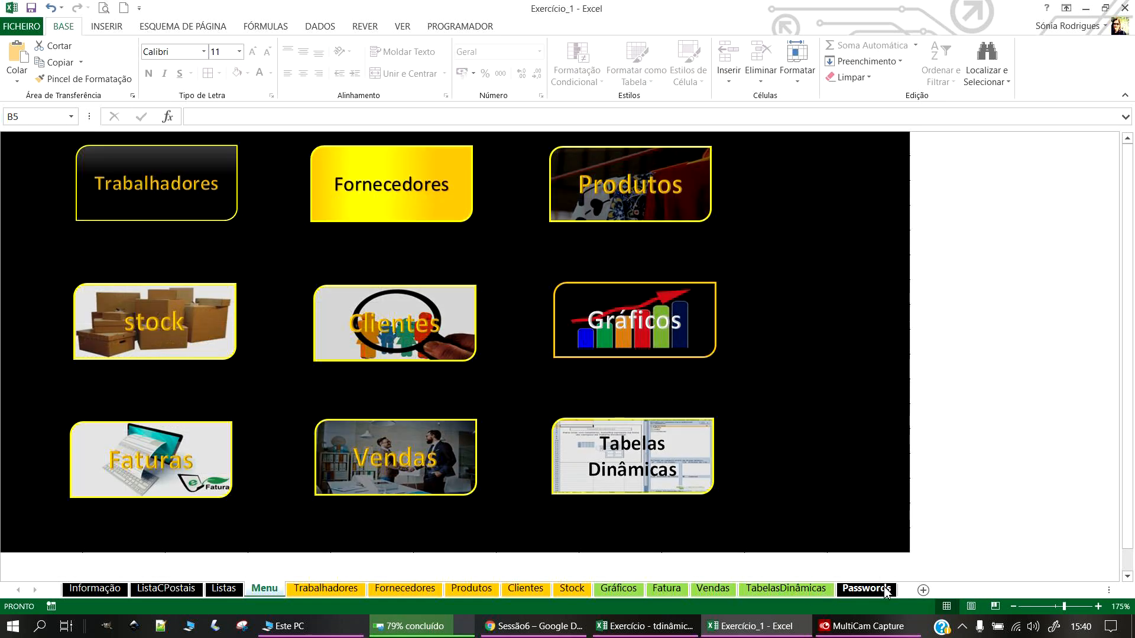
pyautogui.write('Fatura')
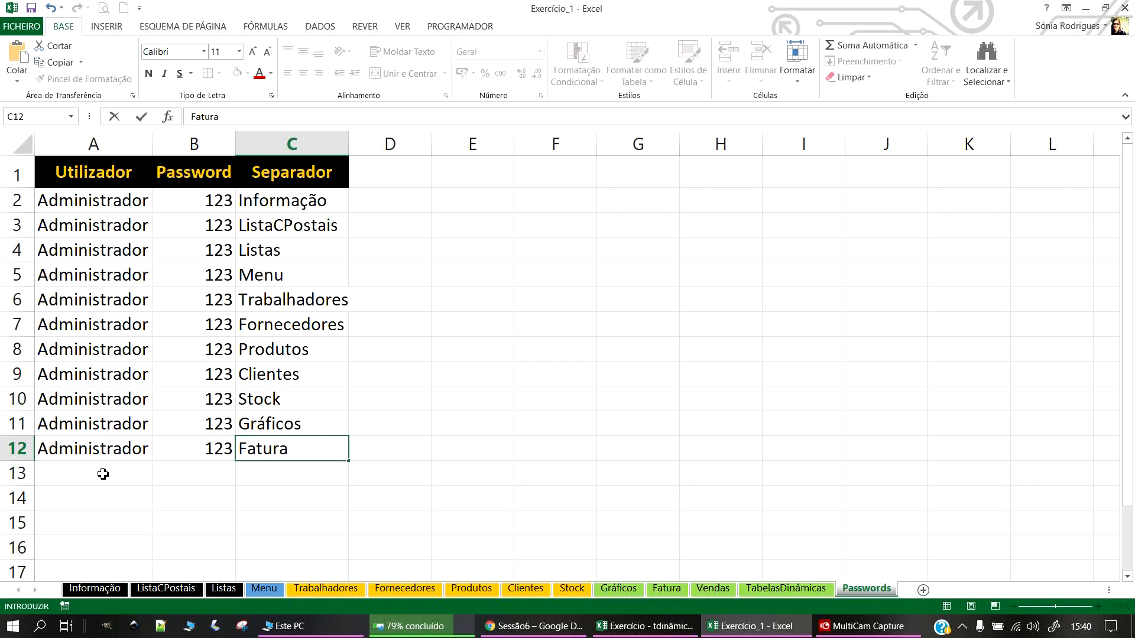
pyautogui.click(103, 474)
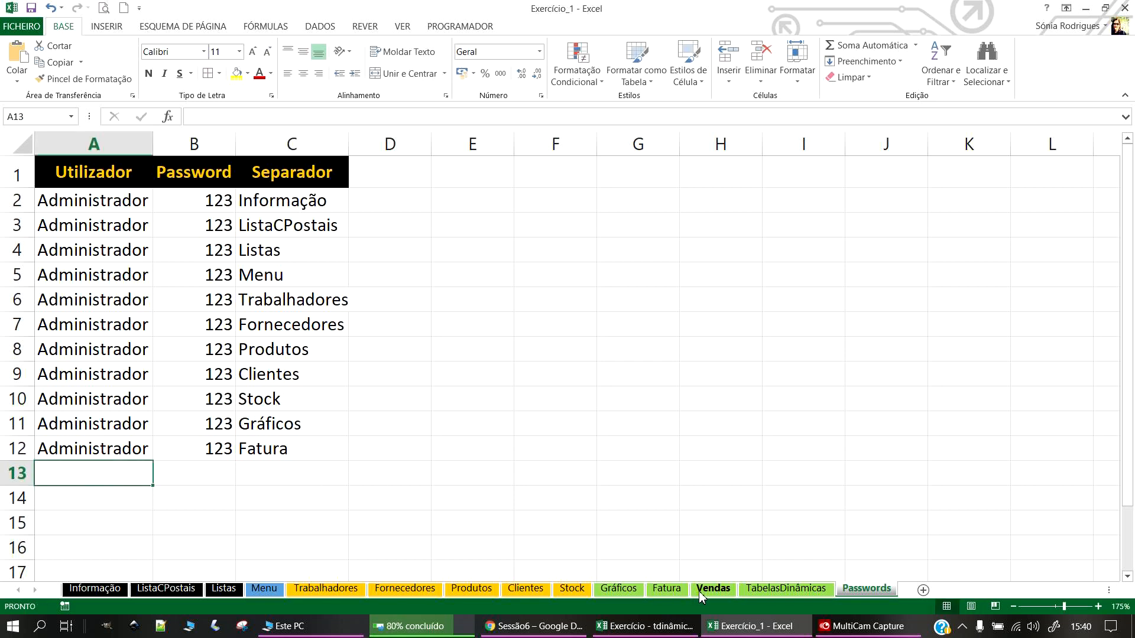
pyautogui.click(710, 590)
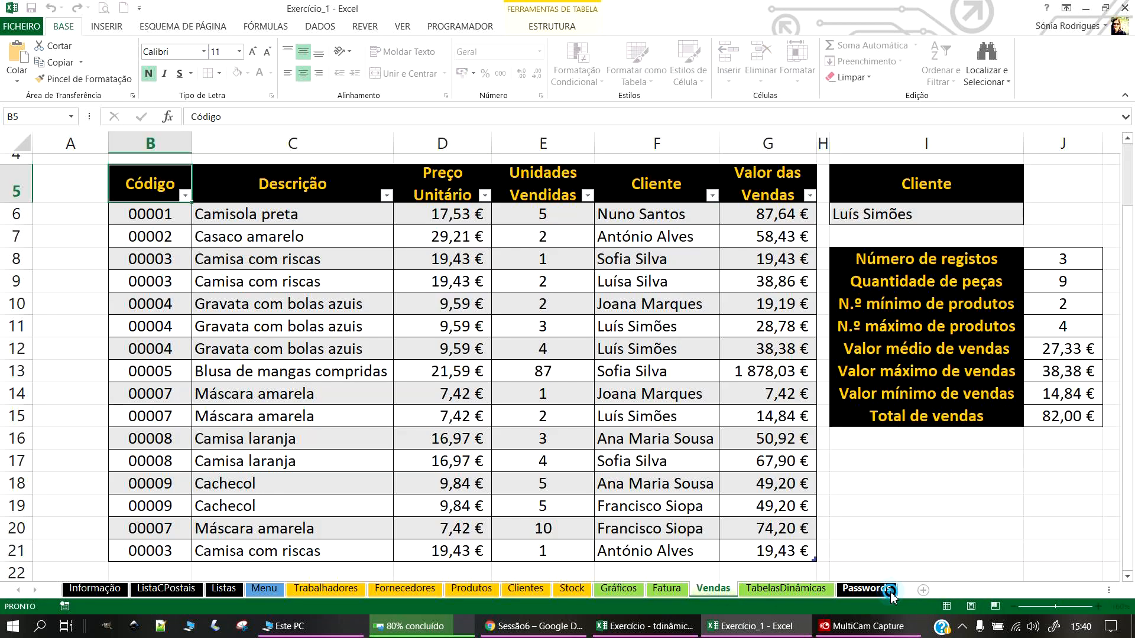
pyautogui.click(883, 589)
pyautogui.click(287, 473)
pyautogui.write('Vendas')
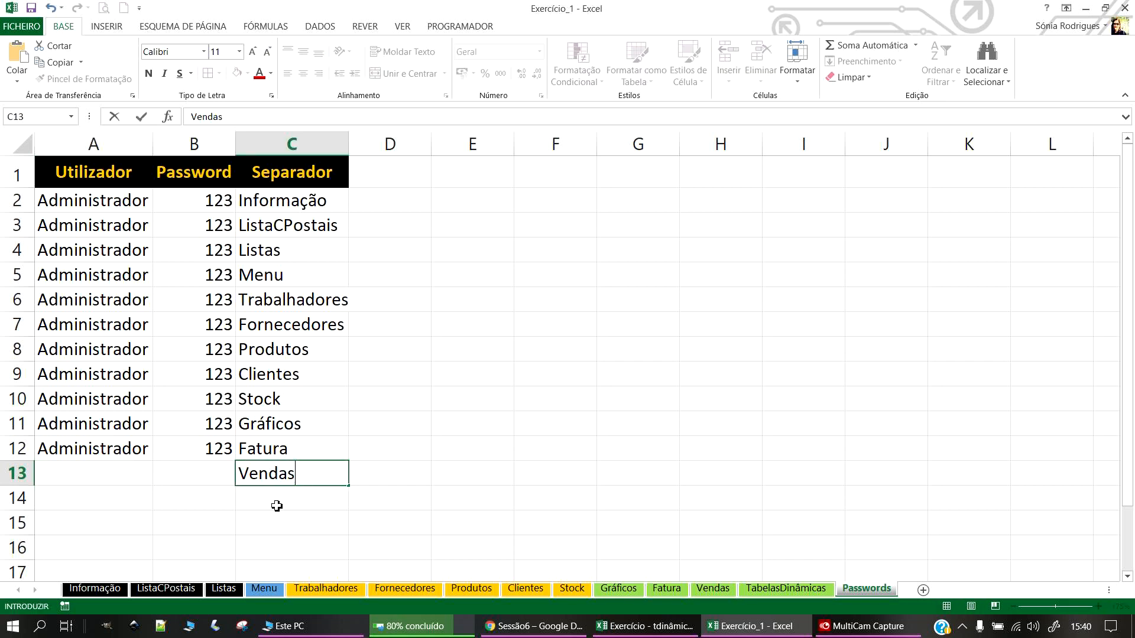
pyautogui.press('Return')
# Step: Paste TabelasDinâmicas into C14 and Passwords into C15, autofitting column C
pyautogui.click(773, 587)
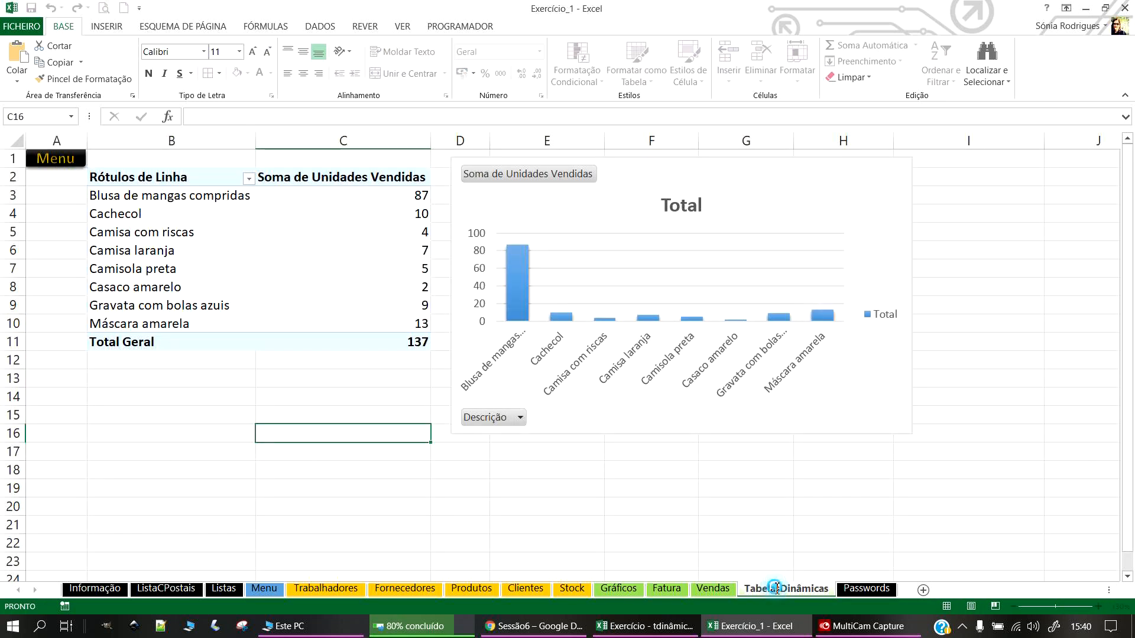
pyautogui.doubleClick(774, 587)
pyautogui.hotkey('ctrl', 'c')
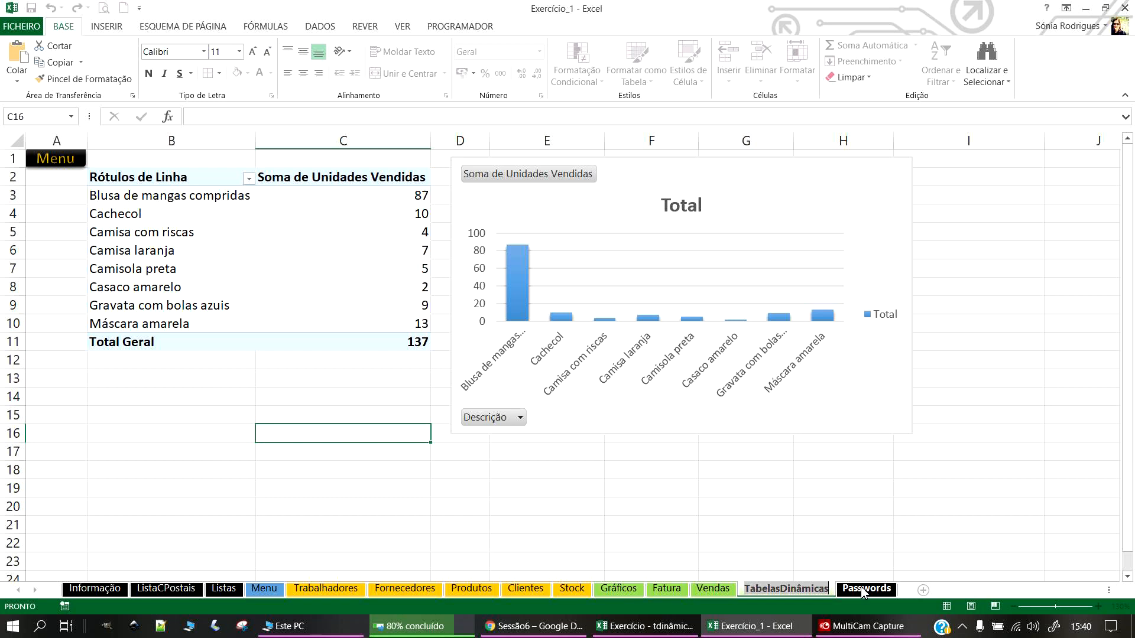
pyautogui.click(867, 589)
pyautogui.click(271, 495)
pyautogui.hotkey('ctrl', 'v')
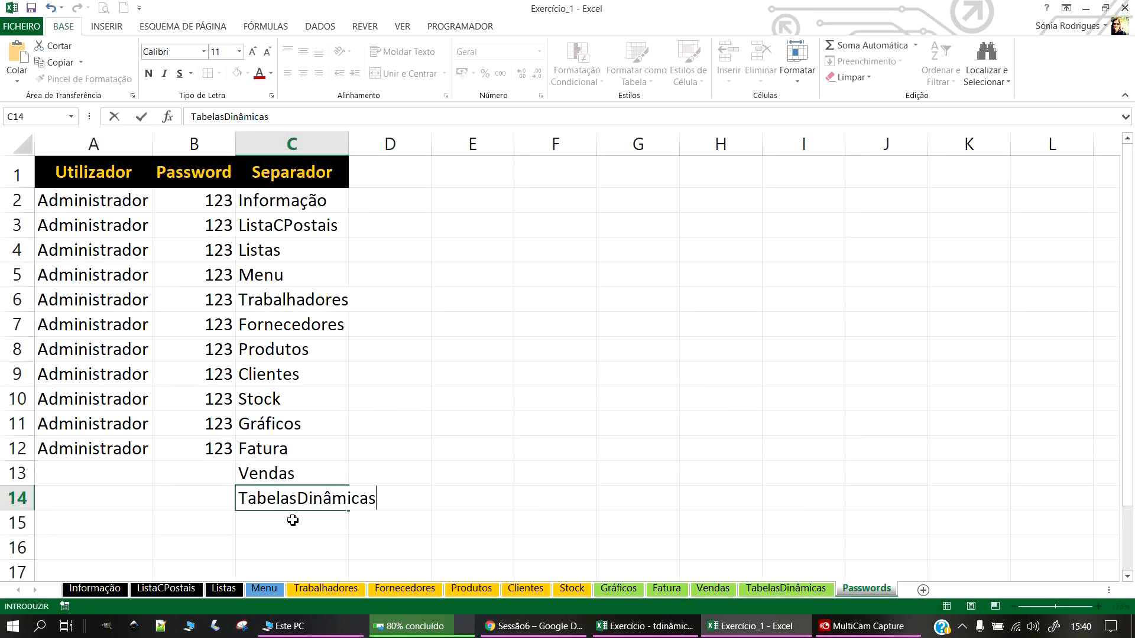
pyautogui.click(288, 522)
pyautogui.doubleClick(352, 133)
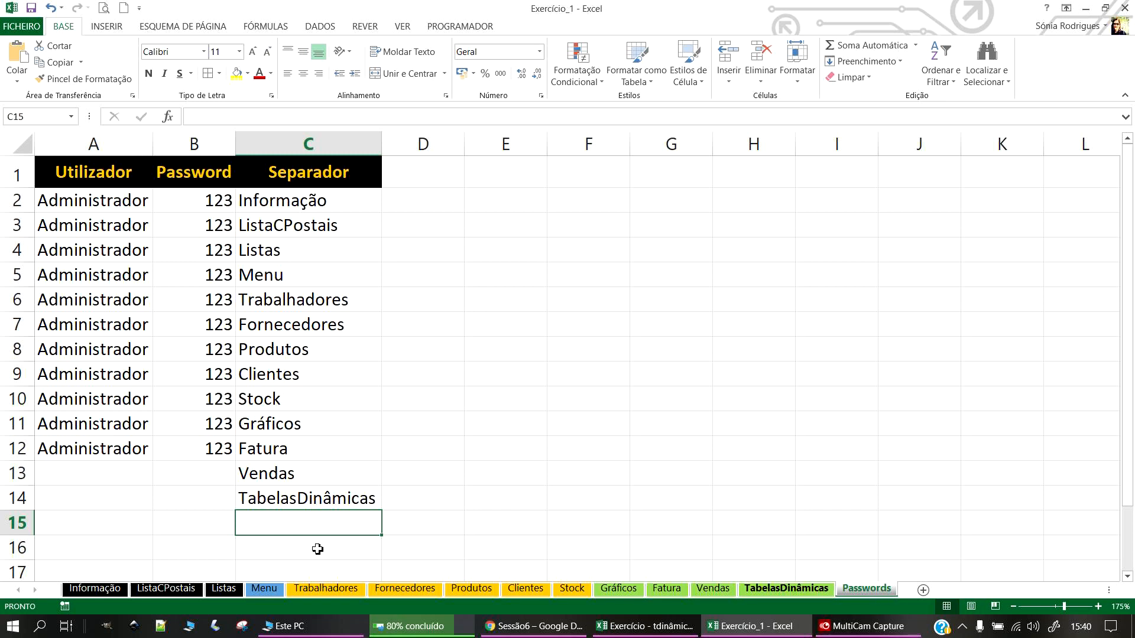
pyautogui.doubleClick(867, 587)
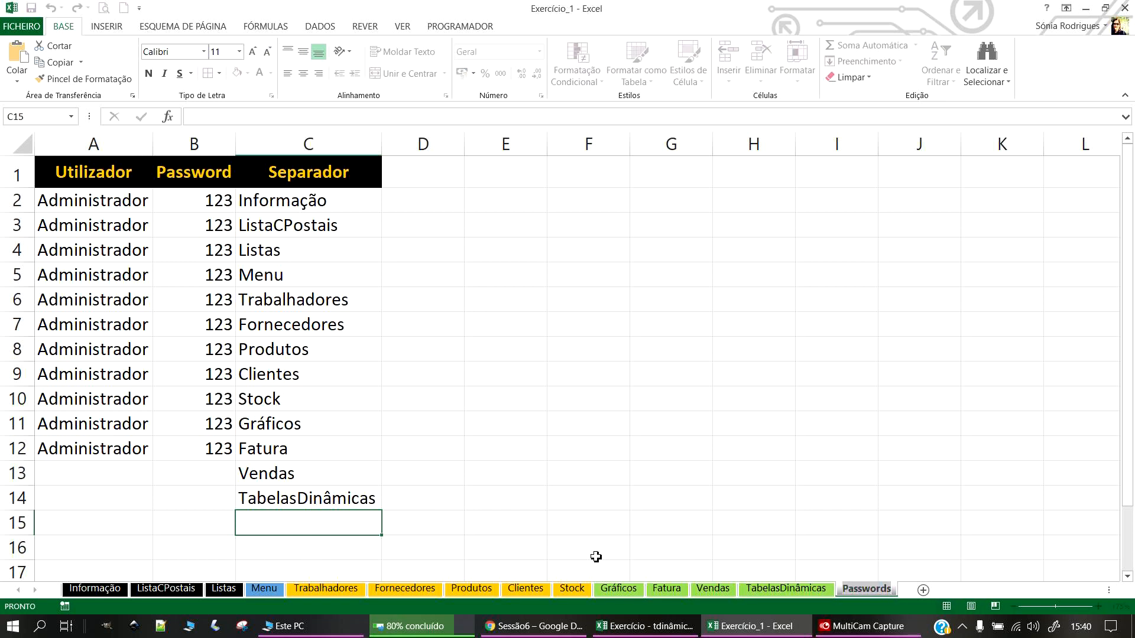
pyautogui.doubleClick(331, 530)
pyautogui.hotkey('ctrl', 'v')
pyautogui.click(565, 498)
pyautogui.click(98, 458)
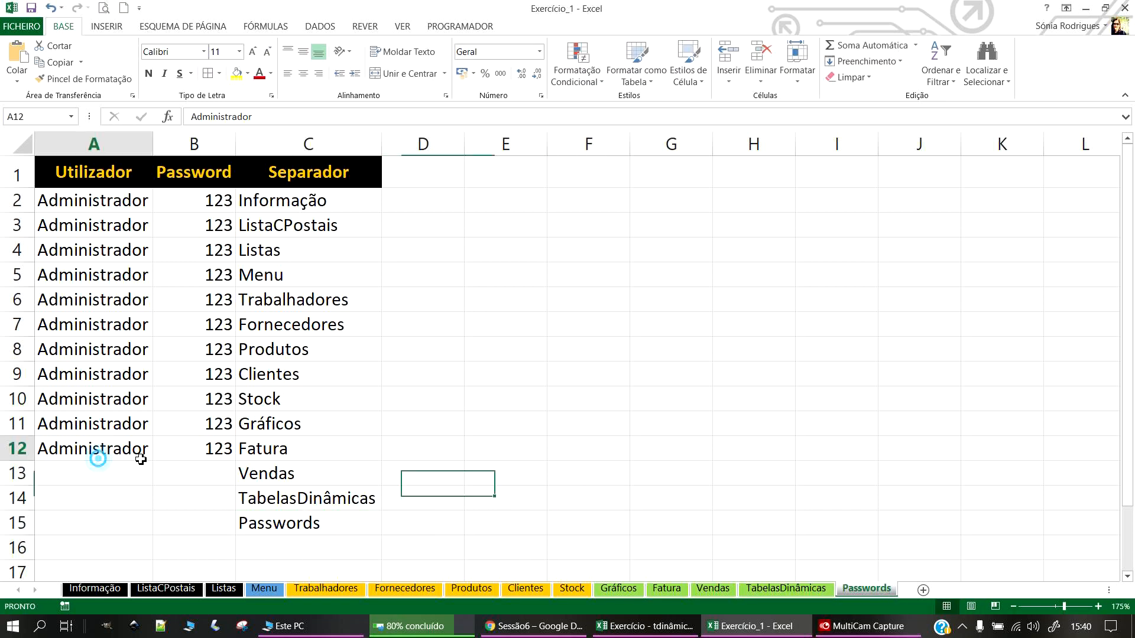
# Step: Copy the Administrador user and password from row 12 into rows 13–15, then save
pyautogui.moveTo(140, 459); pyautogui.dragTo(202, 467)
pyautogui.hotkey('ctrl', 'c')
pyautogui.moveTo(114, 473); pyautogui.dragTo(205, 520)
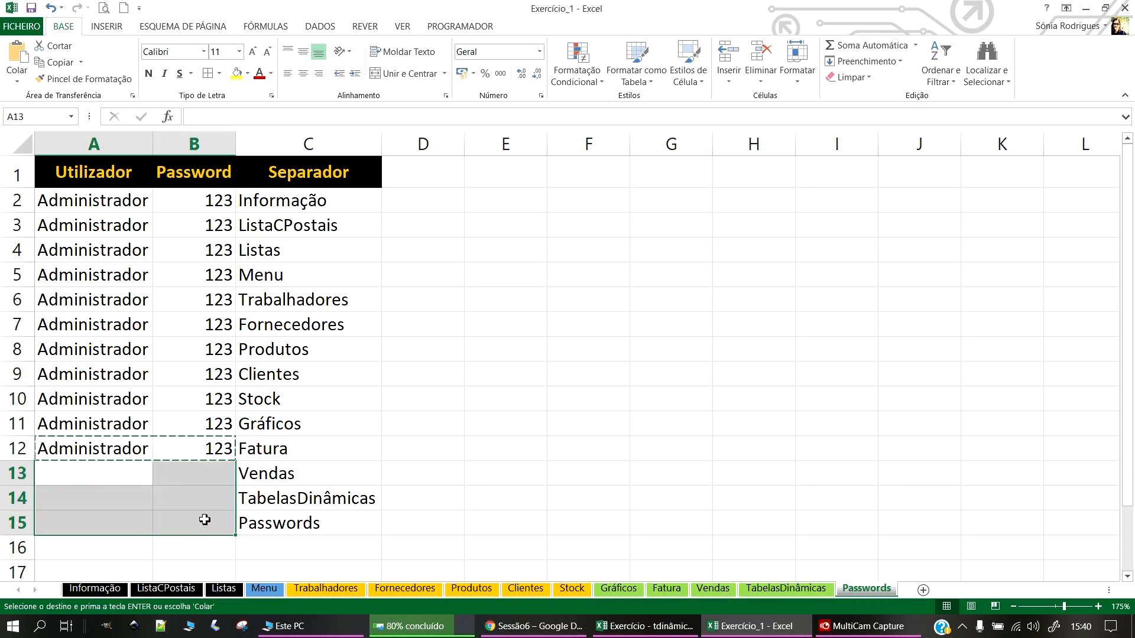
pyautogui.hotkey('ctrl', 'v')
pyautogui.click(588, 498)
pyautogui.rightClick(867, 588)
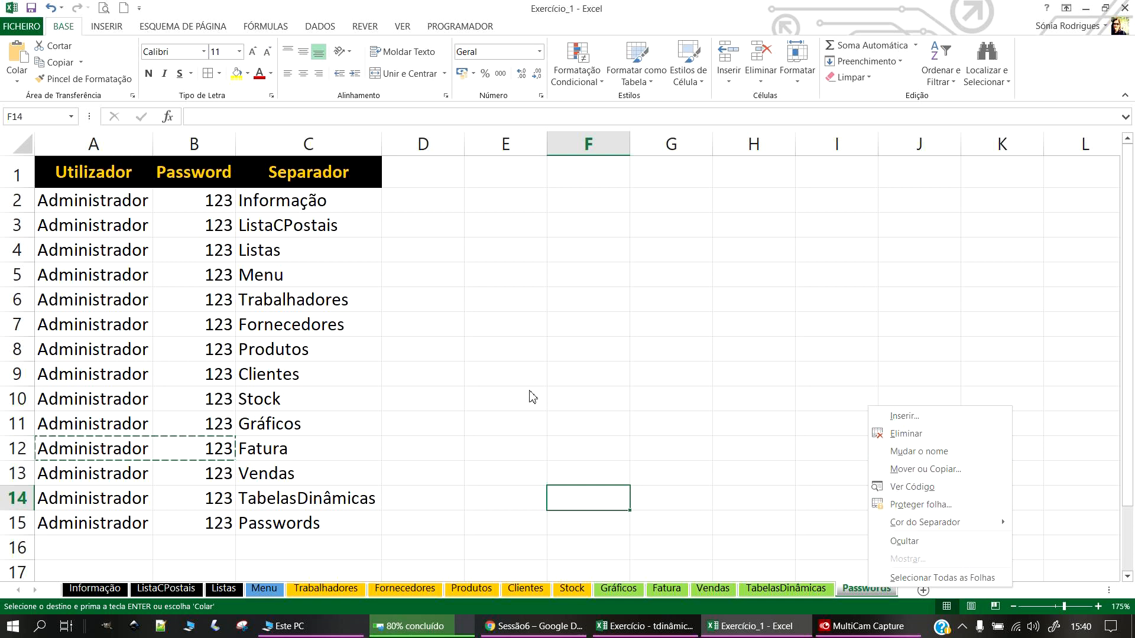
pyautogui.press('Escape')
pyautogui.click(29, 9)
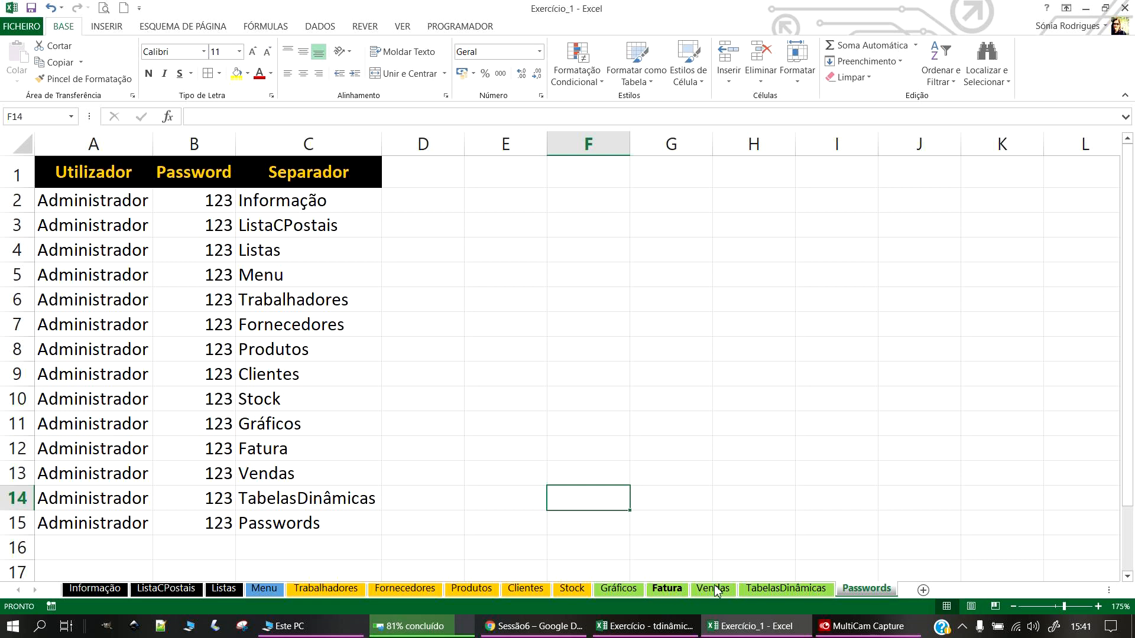
# Step: Enter Gestor as the new user in A16
pyautogui.click(418, 313)
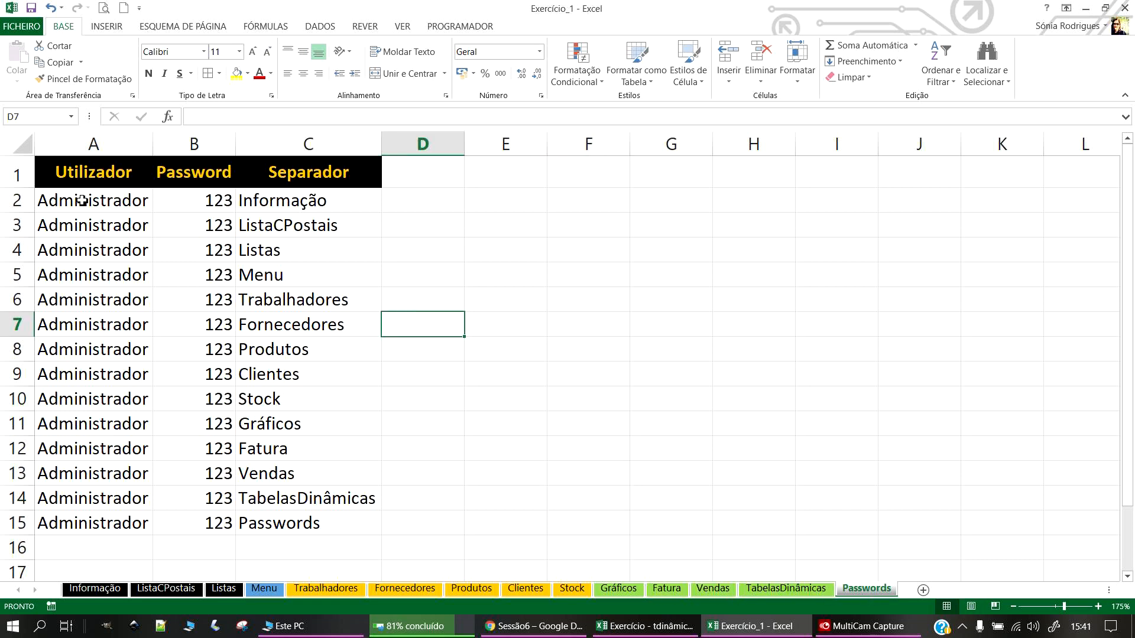
pyautogui.moveTo(263, 204); pyautogui.dragTo(310, 521)
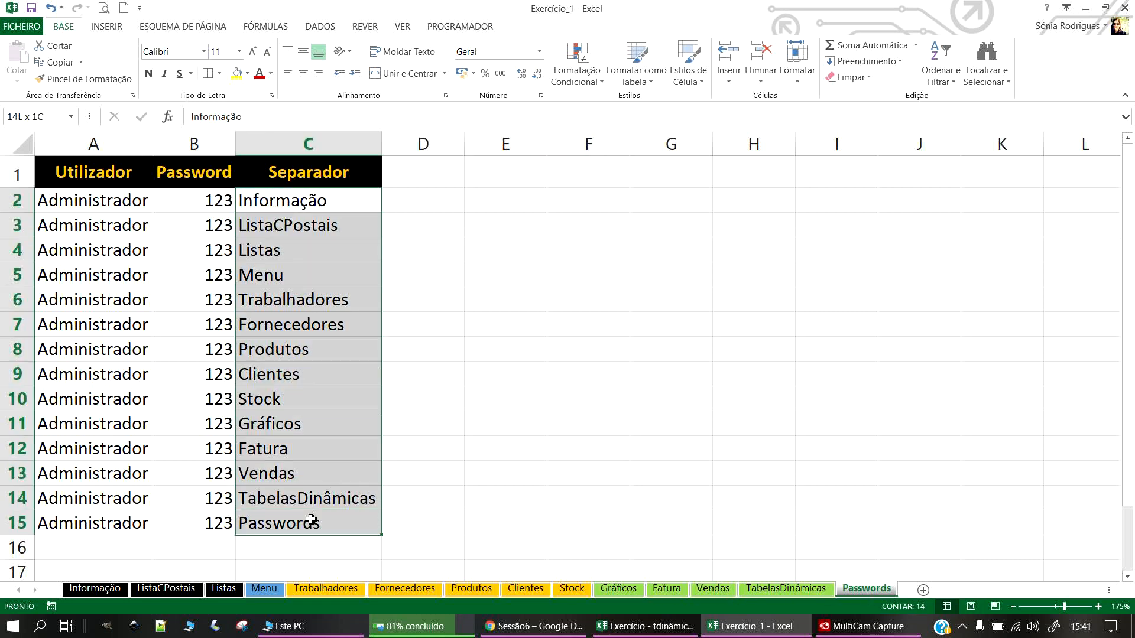
pyautogui.click(690, 479)
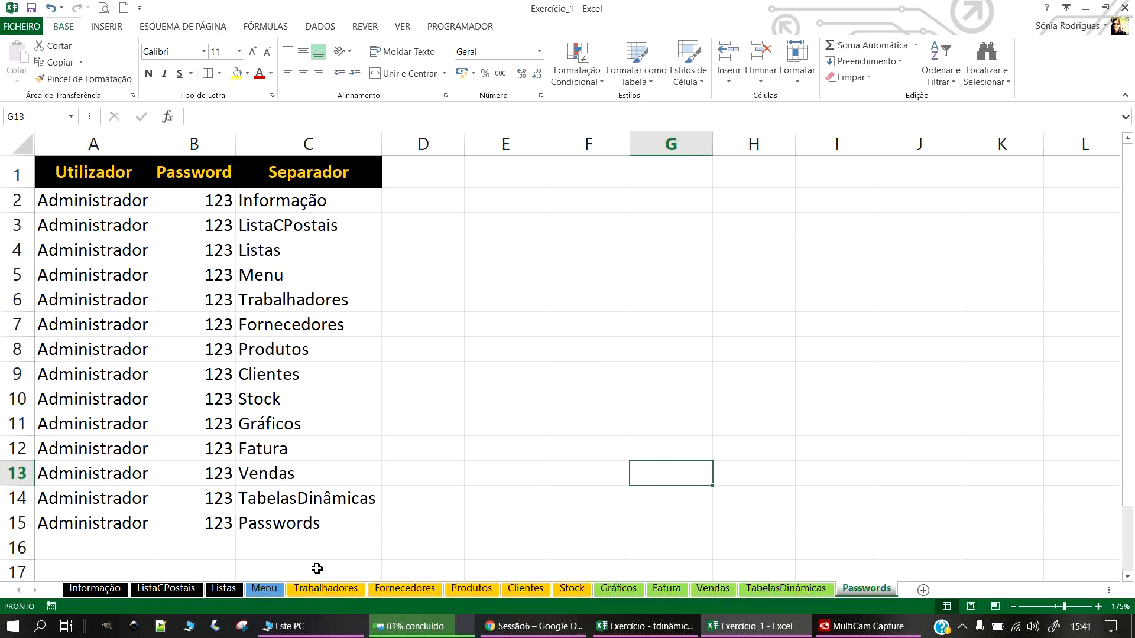
pyautogui.click(105, 553)
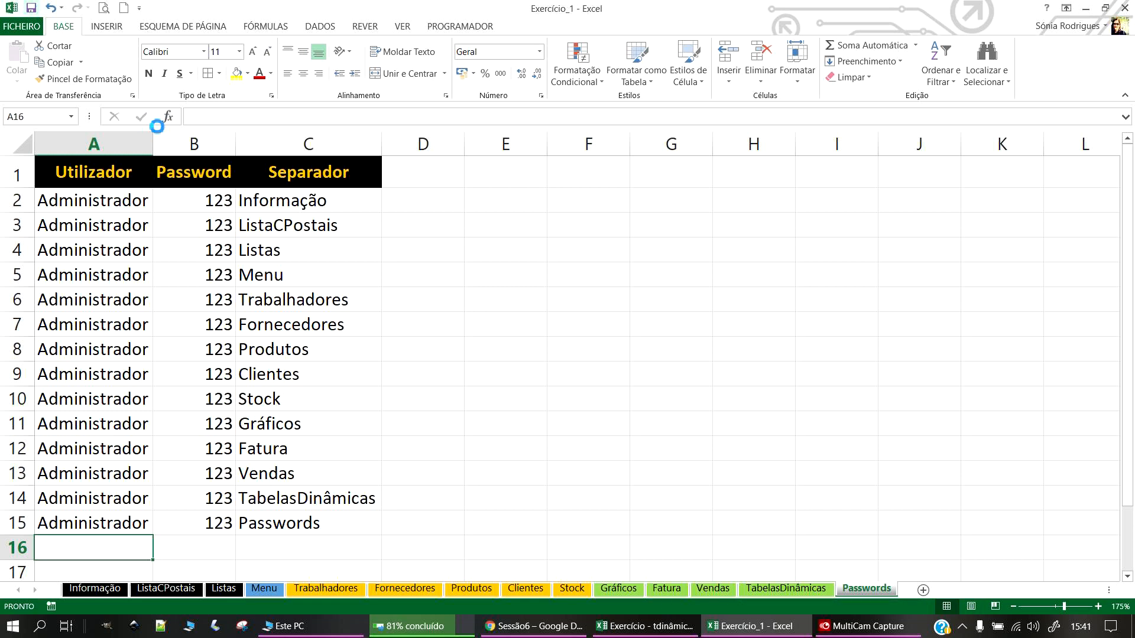
pyautogui.scroll(-1, 300, 308)
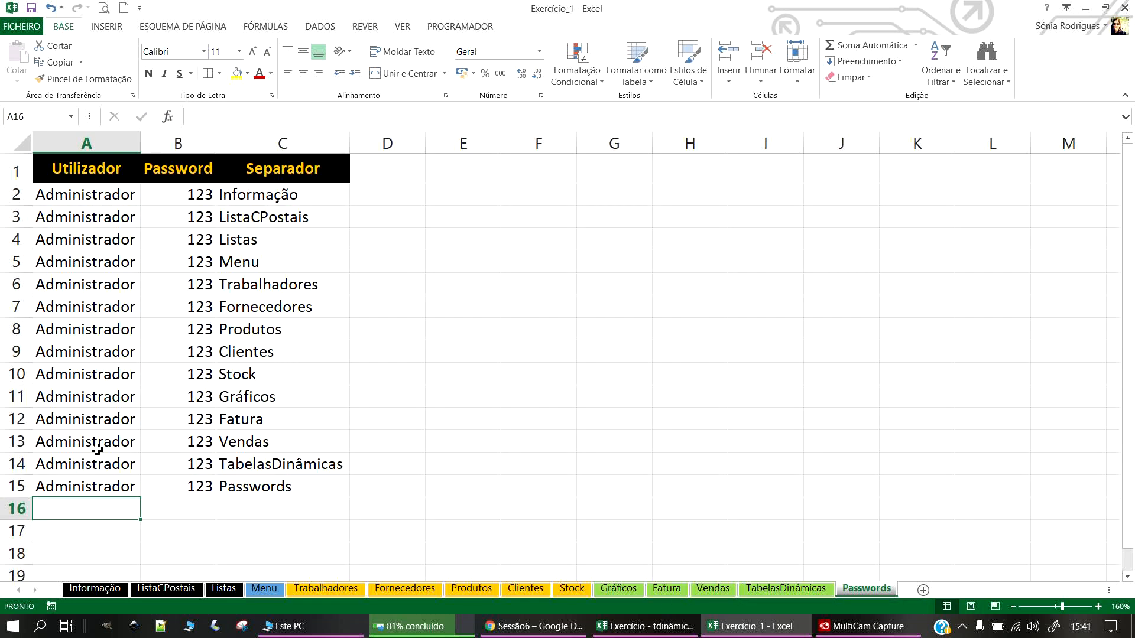
pyautogui.write('Gestor')
pyautogui.press('Return')
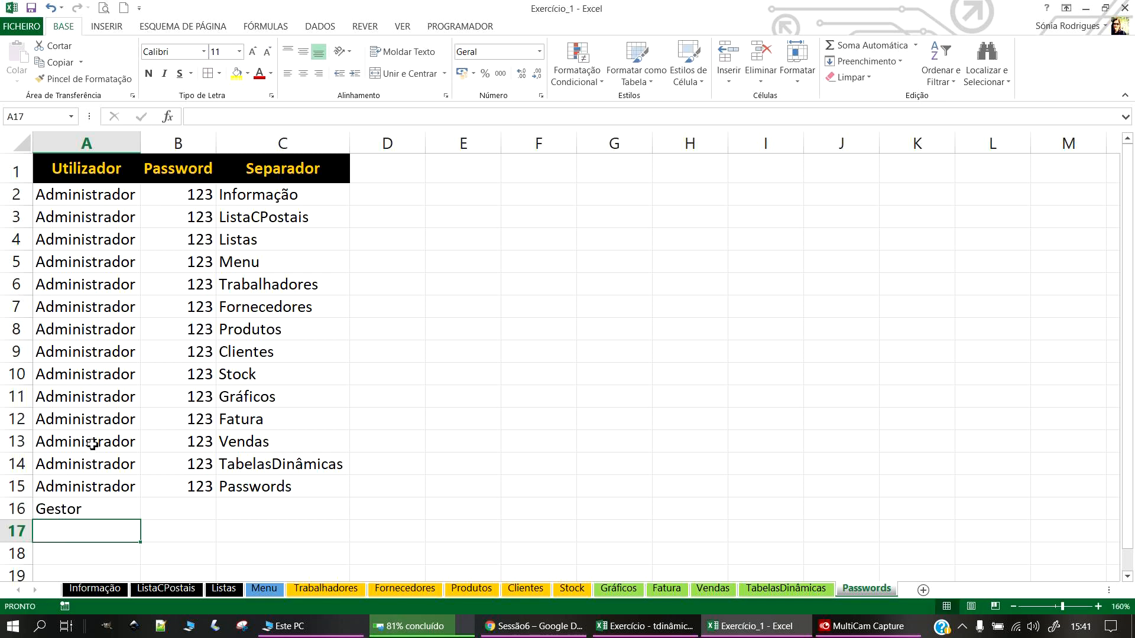
# Step: Copy the sheet names C2:C15 and paste them starting at C16
pyautogui.scroll(-2, 89, 521)
pyautogui.scroll(2, 91, 519)
pyautogui.moveTo(258, 197); pyautogui.dragTo(261, 482)
pyautogui.hotkey('ctrl', 'c')
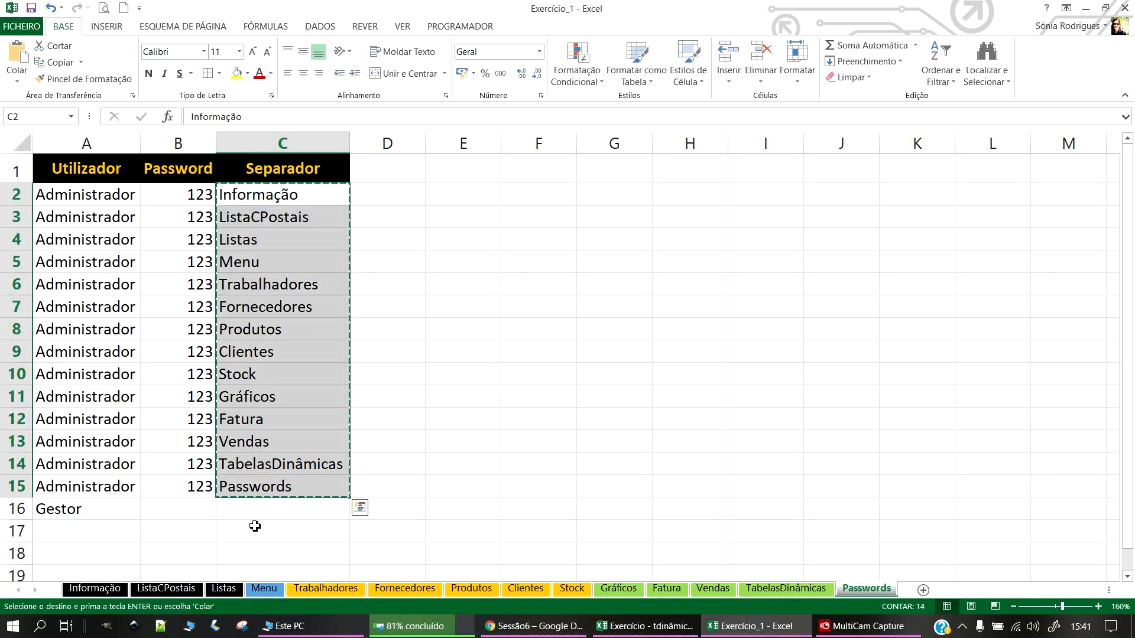
pyautogui.click(246, 509)
pyautogui.hotkey('ctrl', 'v')
# Step: Clear Informação, ListaCPostais and Listas, move Menu…TabelasDinâmicas up to C16, delete the leftover Passwords entry
pyautogui.scroll(-3, 441, 490)
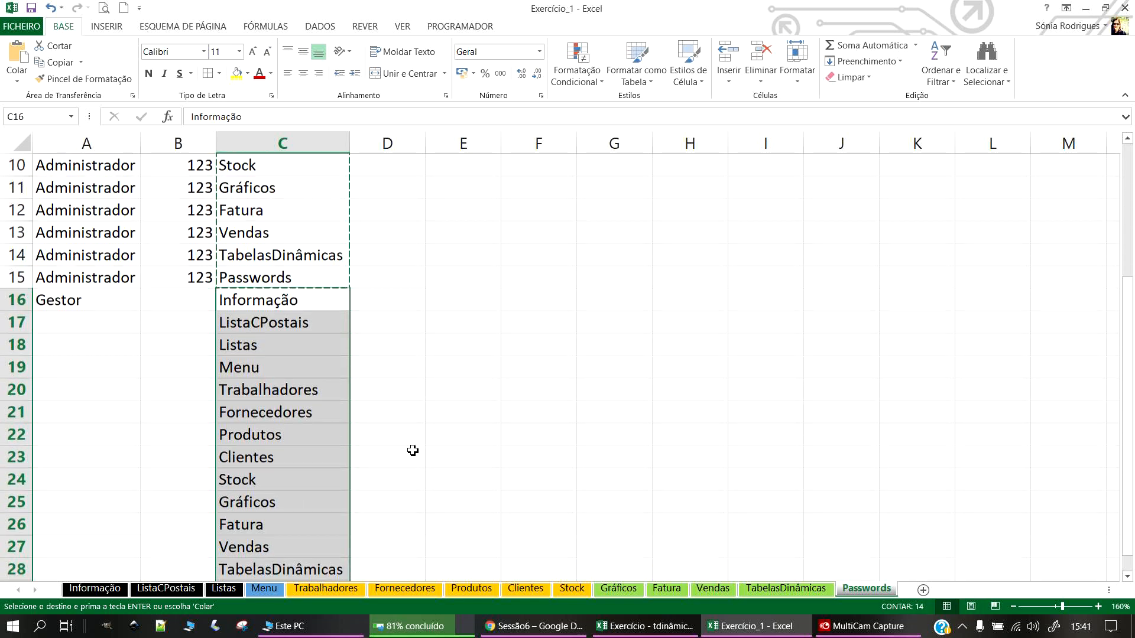
pyautogui.click(295, 300)
pyautogui.press('Delete')
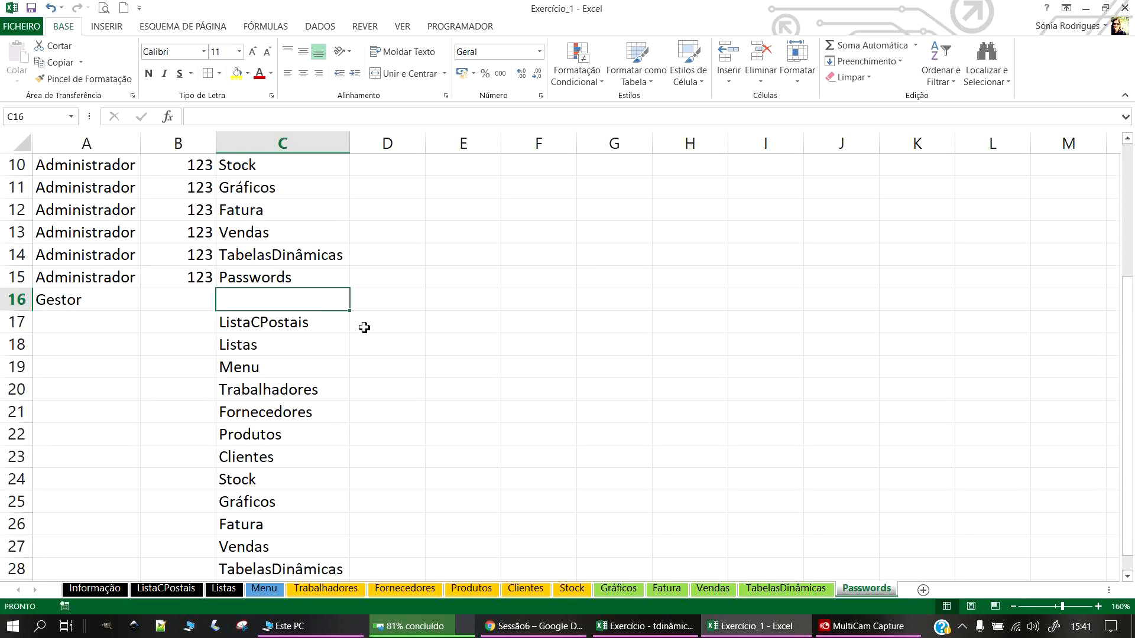
pyautogui.click(271, 322)
pyautogui.press('Delete')
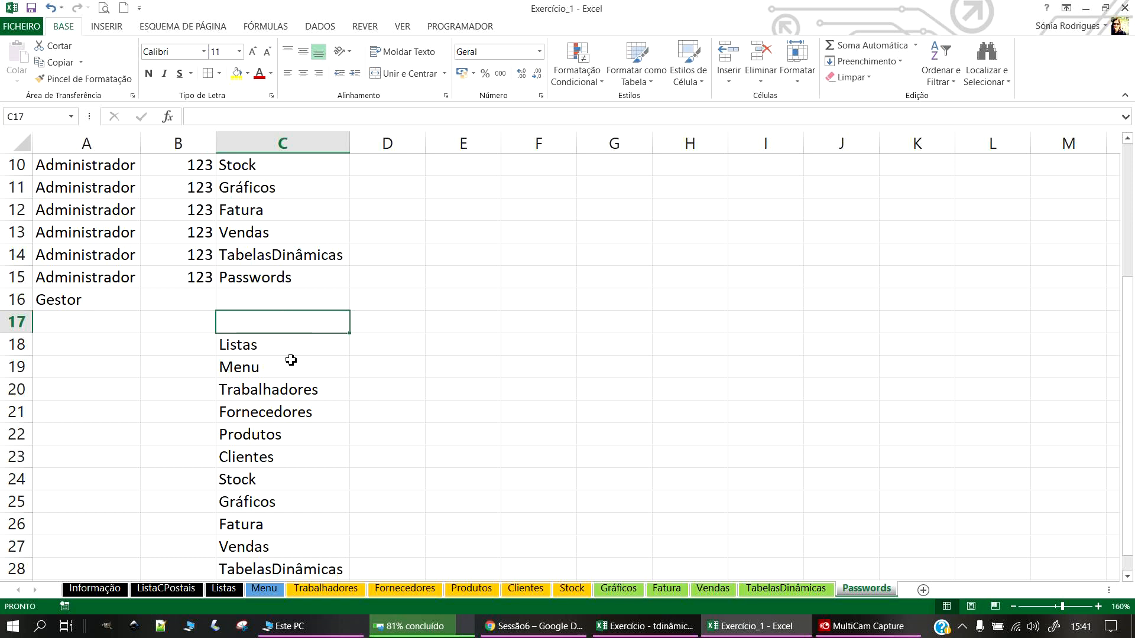
pyautogui.click(262, 343)
pyautogui.press('Delete')
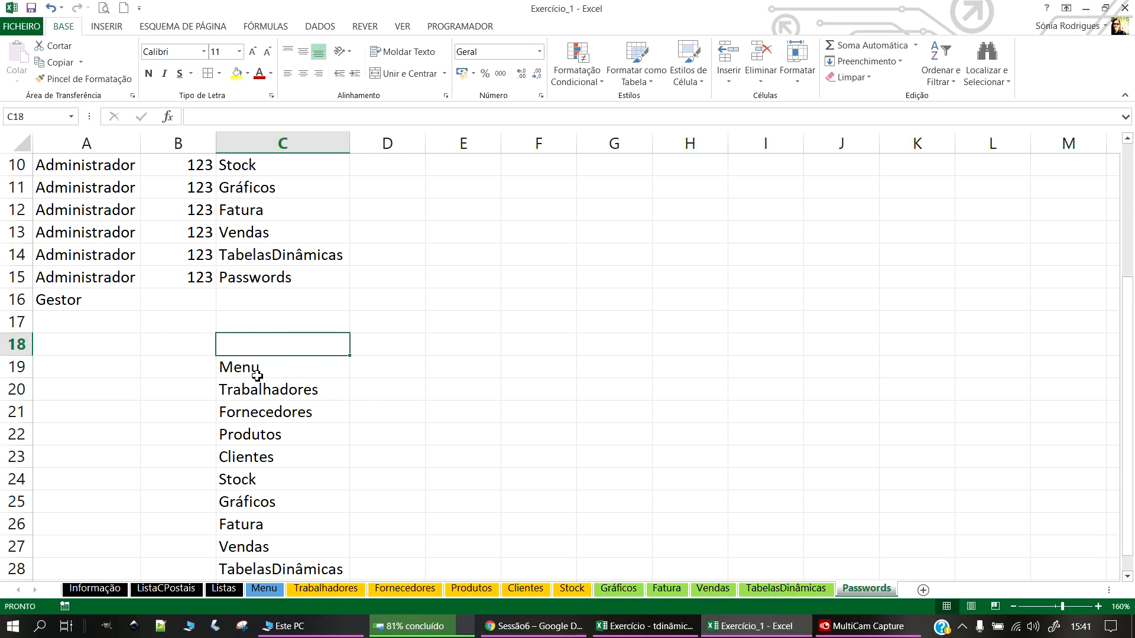
pyautogui.moveTo(255, 367); pyautogui.dragTo(282, 552)
pyautogui.moveTo(302, 293); pyautogui.dragTo(304, 228)
pyautogui.click(249, 531)
pyautogui.press('Delete')
pyautogui.click(282, 382)
# Step: Copy the administrator password from B15 into B16:B25
pyautogui.click(194, 205)
pyautogui.hotkey('ctrl', 'c')
pyautogui.moveTo(193, 236); pyautogui.dragTo(178, 432)
pyautogui.hotkey('ctrl', 'v')
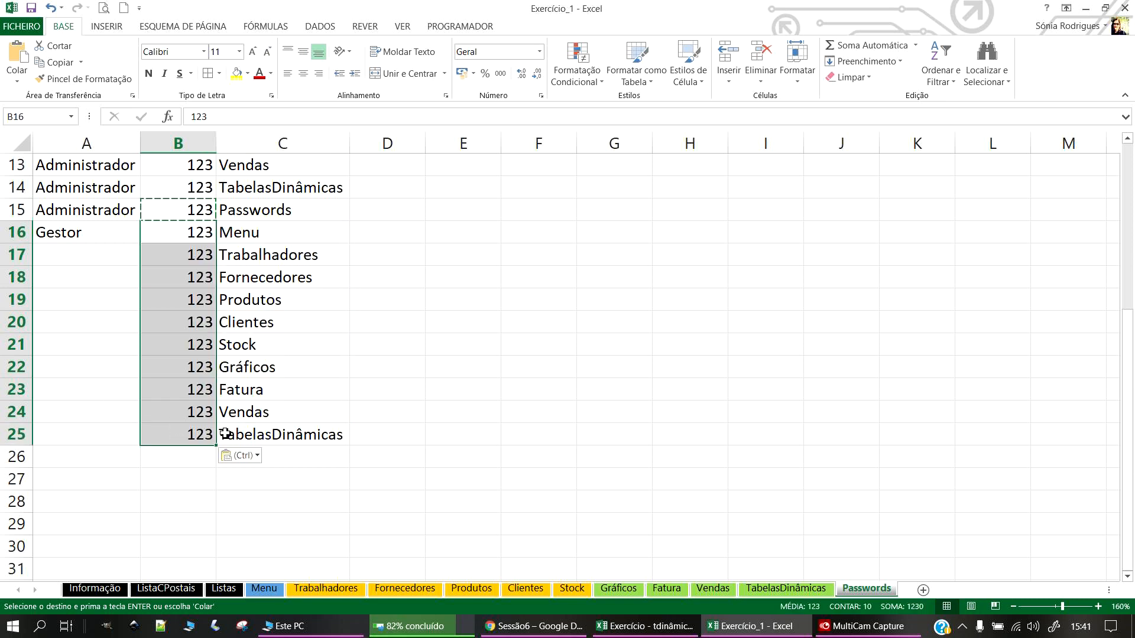
# Step: Fill A17:A25 with Gestor and save the workbook
pyautogui.click(88, 237)
pyautogui.hotkey('ctrl', 'c')
pyautogui.moveTo(97, 260); pyautogui.dragTo(110, 430)
pyautogui.hotkey('ctrl', 'v')
pyautogui.scroll(4, 365, 382)
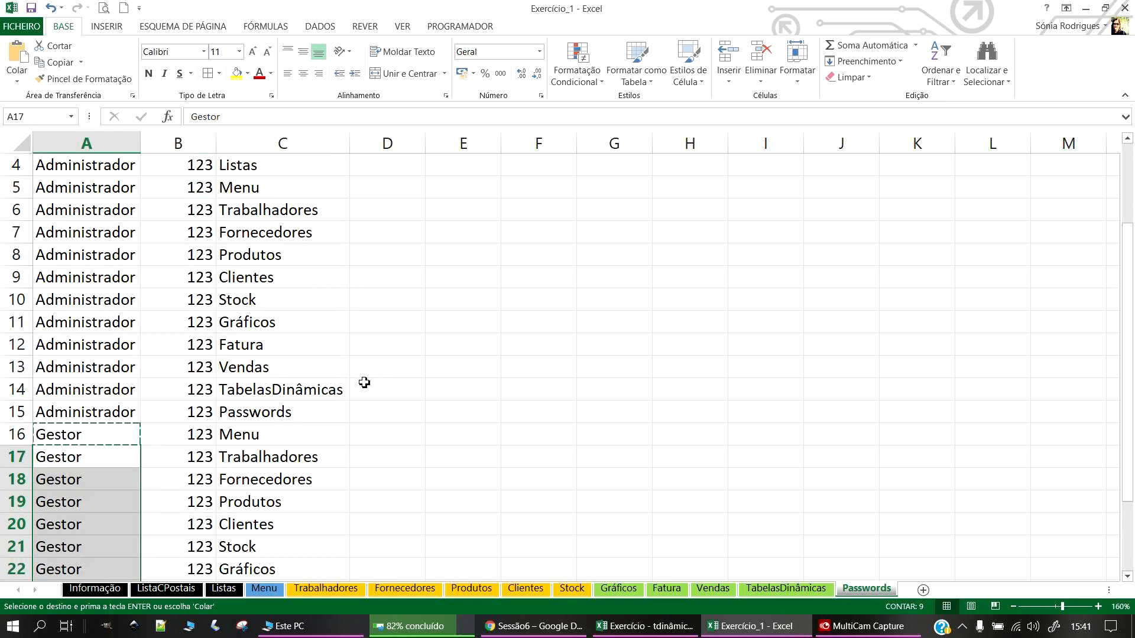
pyautogui.click(32, 8)
pyautogui.scroll(-4, 260, 352)
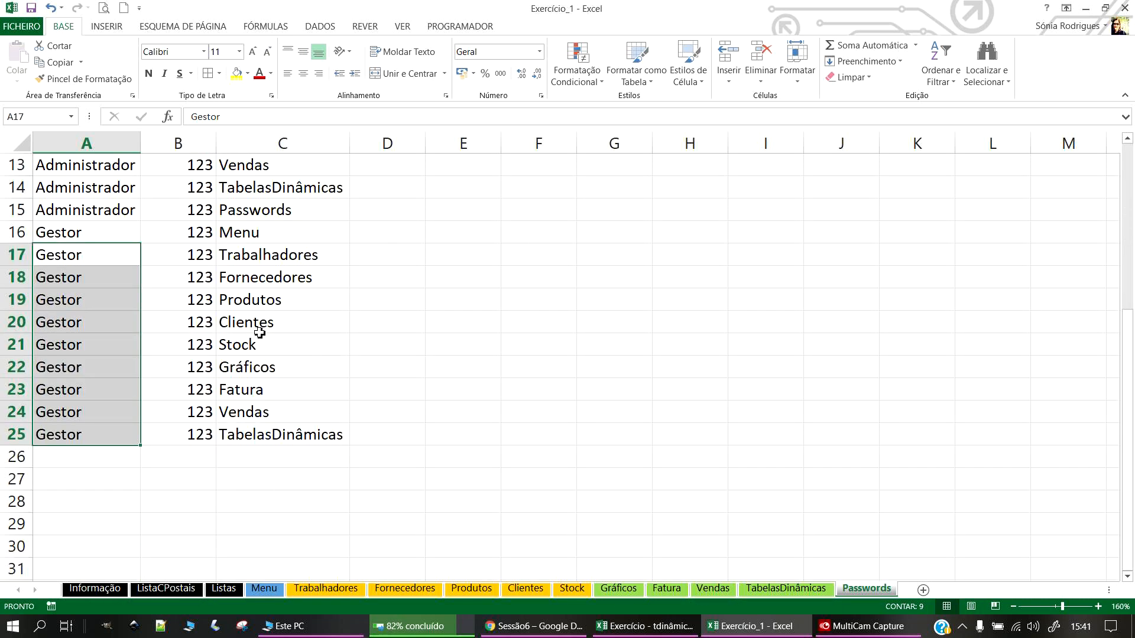
pyautogui.click(96, 454)
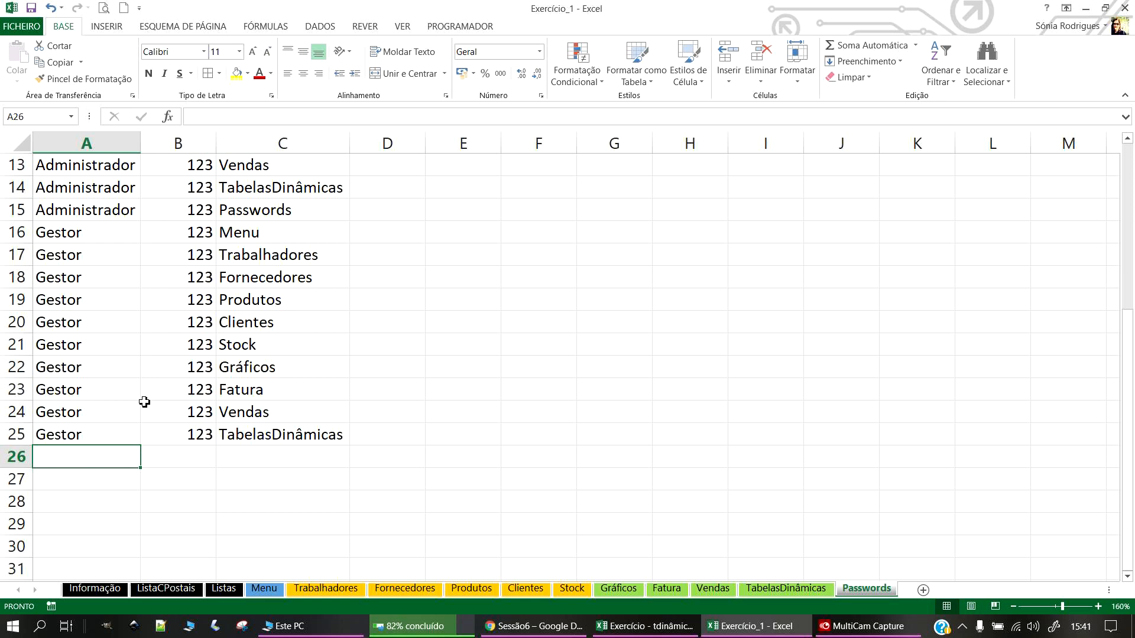
# Step: Enter Utilizador in A26 and copy it down to A27:A30
pyautogui.write('Utiliza')
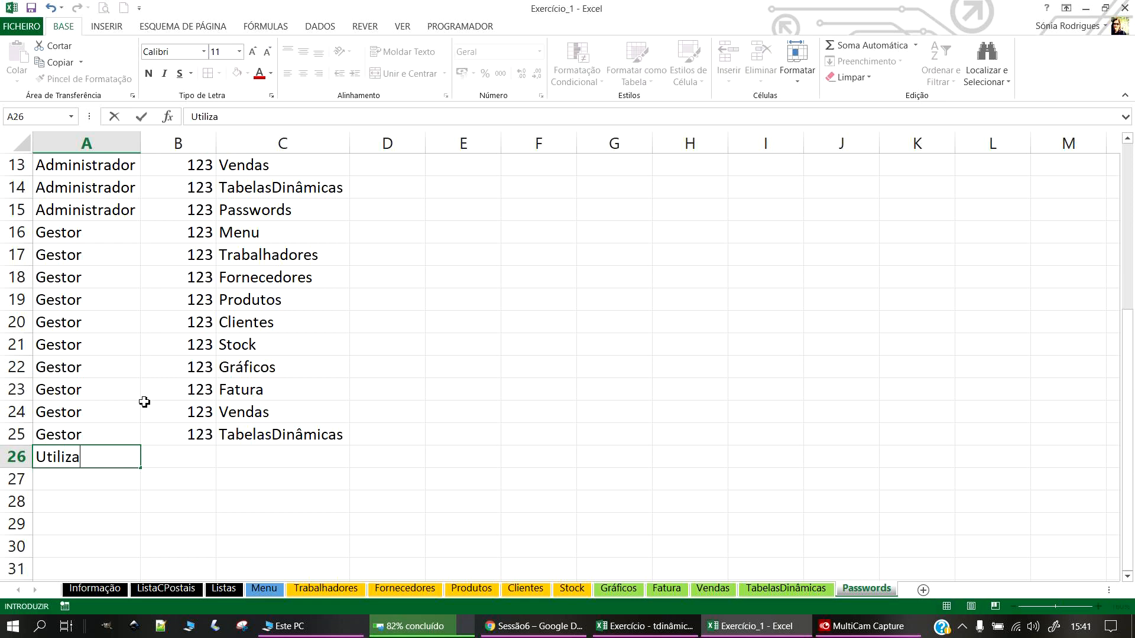
pyautogui.press('Return')
pyautogui.click(95, 461)
pyautogui.hotkey('ctrl', 'c')
pyautogui.moveTo(116, 488); pyautogui.dragTo(101, 549)
pyautogui.hotkey('ctrl', 'v')
pyautogui.press('ctrl')
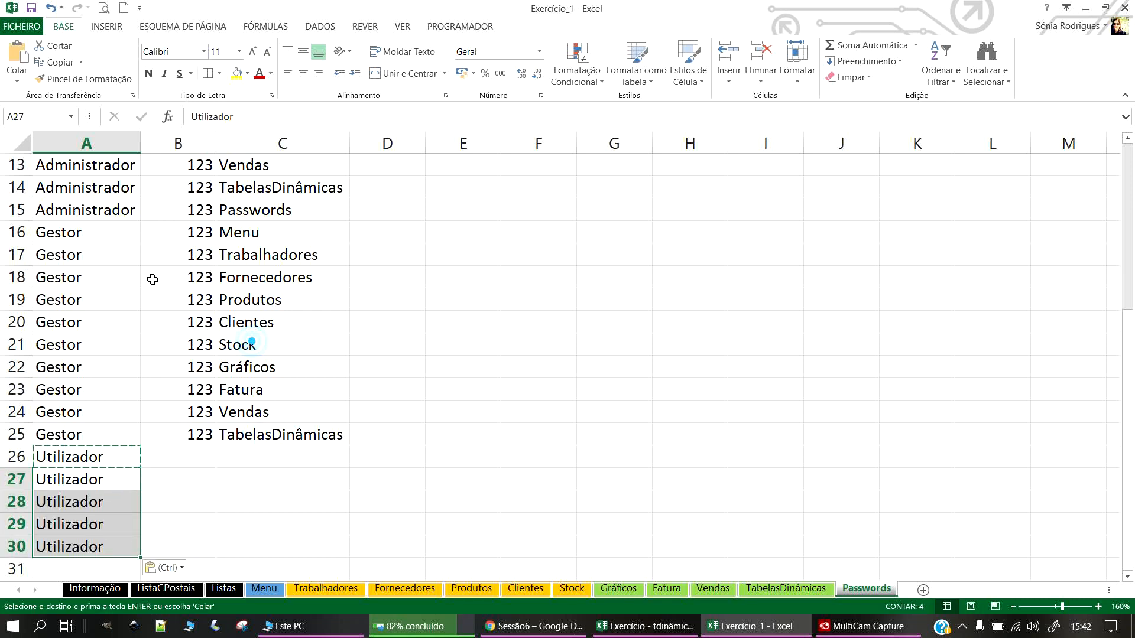
# Step: Give the Gestor a new password in B16, copy it to B17:B25, and centre-align B16:B25
pyautogui.click(172, 233)
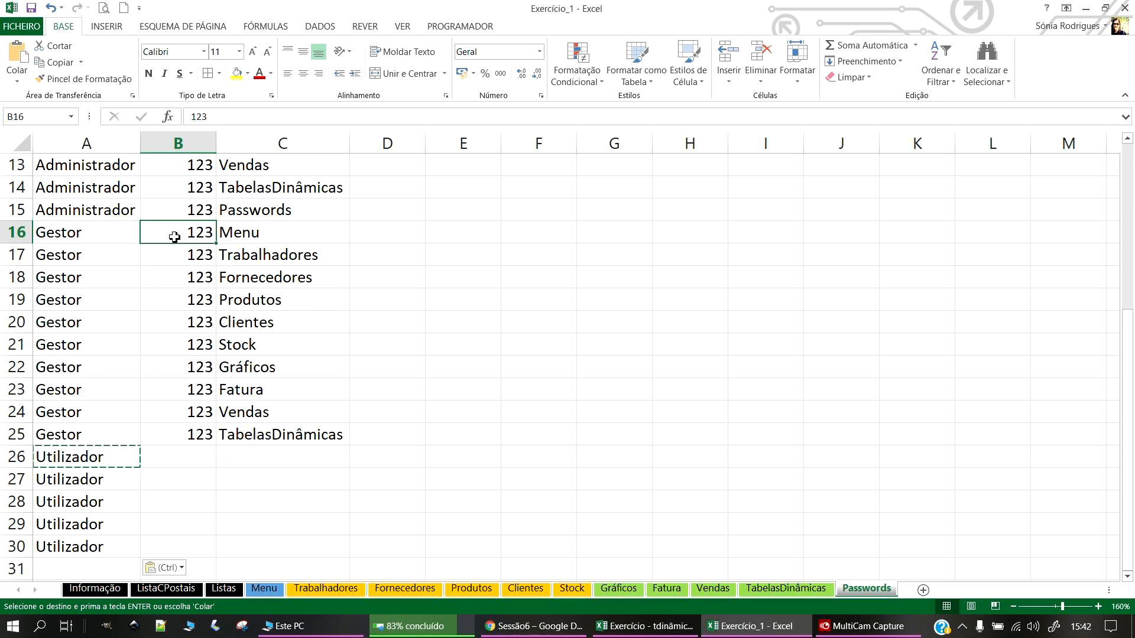
pyautogui.write('g')
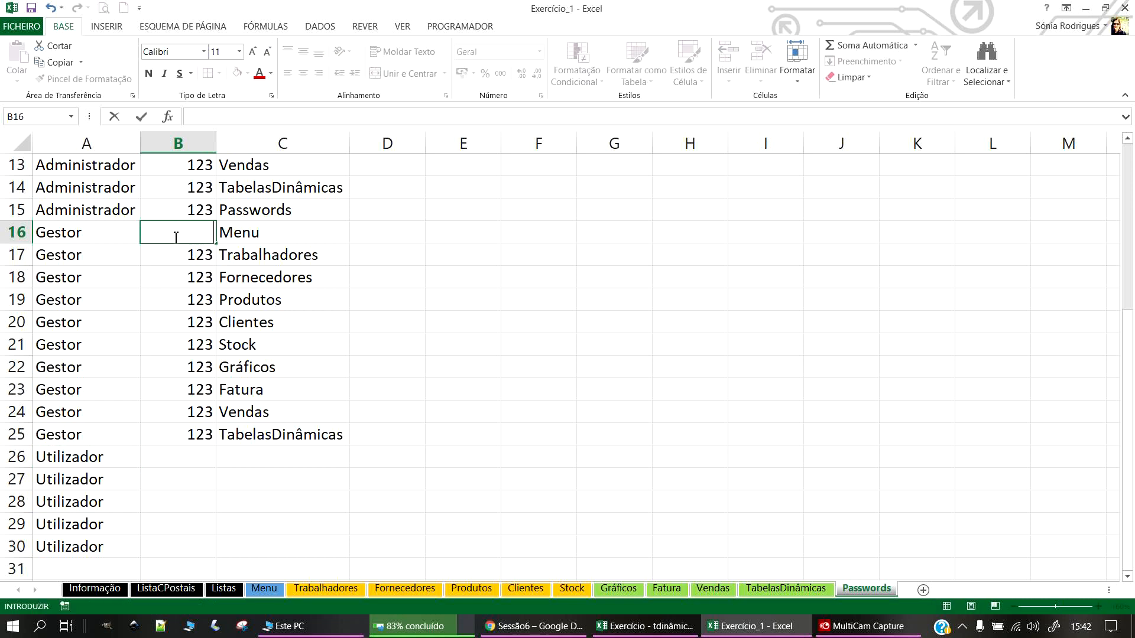
pyautogui.write('estore')
pyautogui.press('BackSpace')
pyautogui.press('Return')
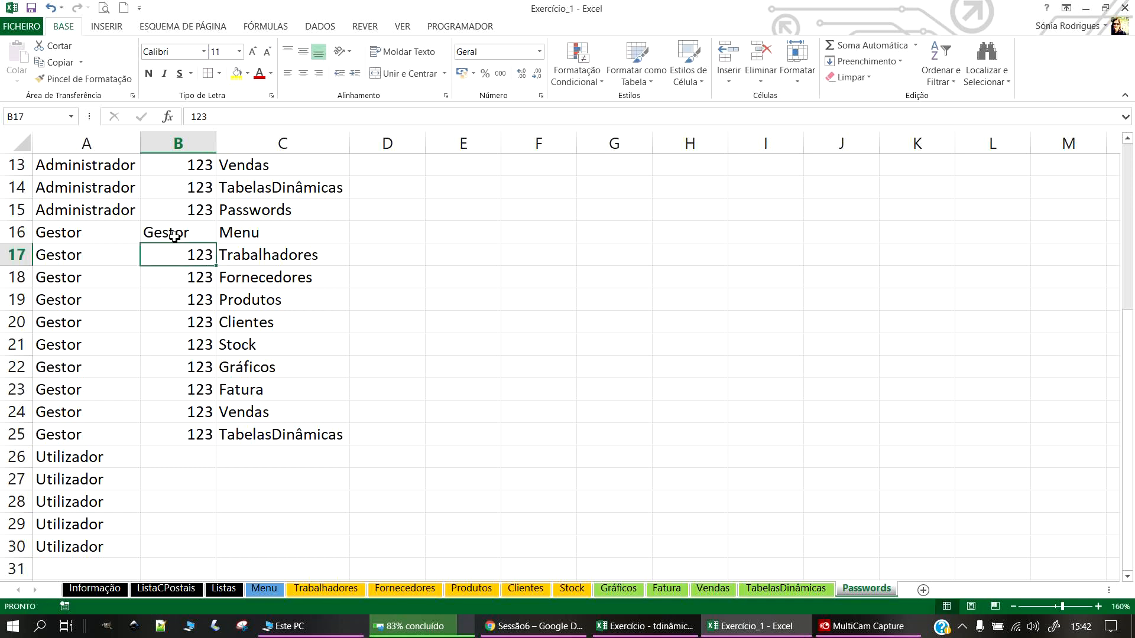
pyautogui.click(174, 236)
pyautogui.hotkey('ctrl', 'c')
pyautogui.moveTo(175, 255); pyautogui.dragTo(180, 451)
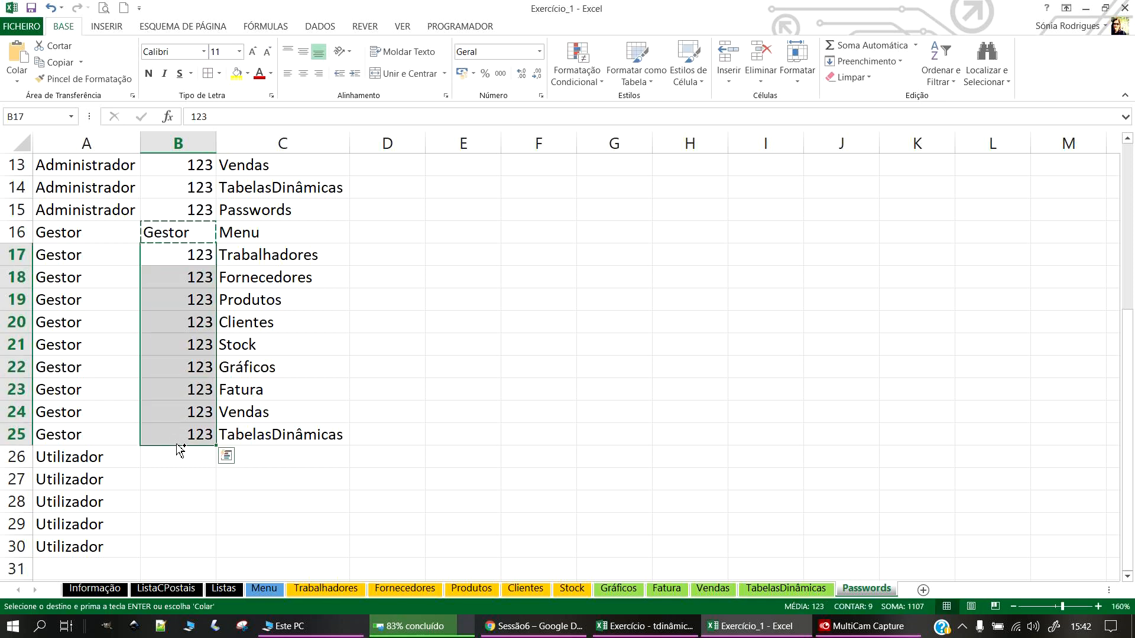
pyautogui.hotkey('ctrl', 'v')
pyautogui.click(30, 10)
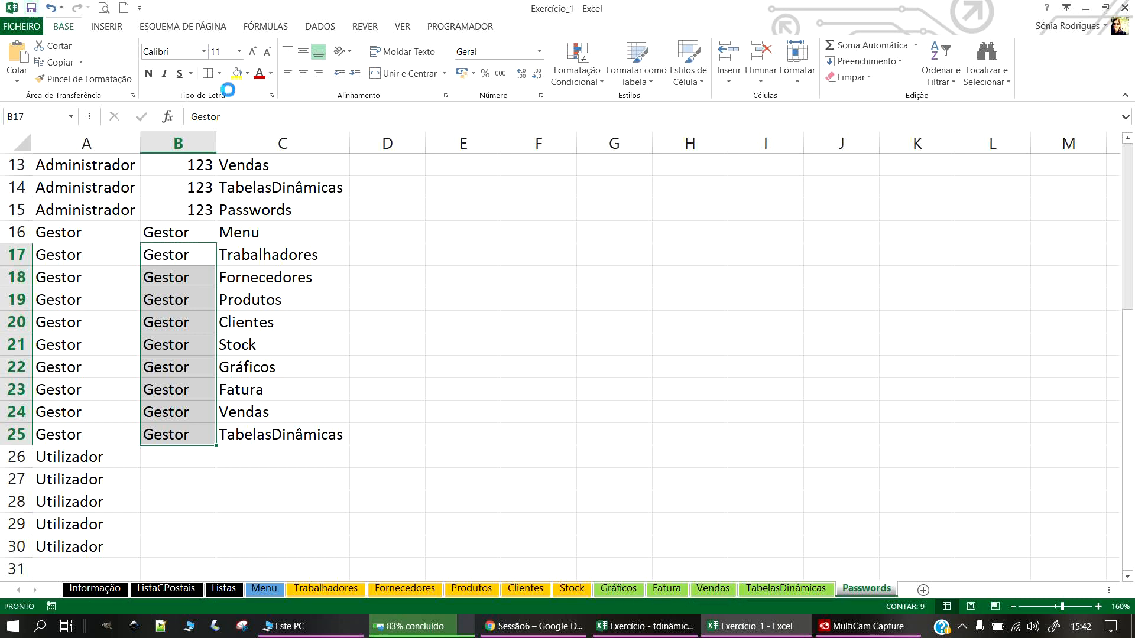
pyautogui.moveTo(189, 236); pyautogui.dragTo(185, 438)
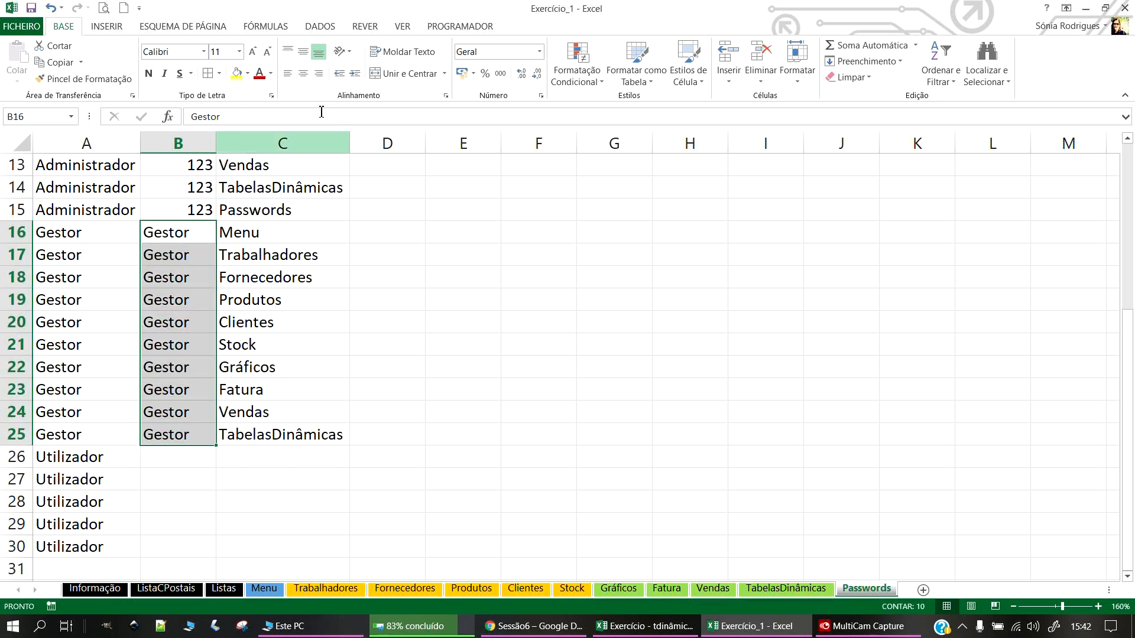
pyautogui.click(304, 74)
pyautogui.click(394, 396)
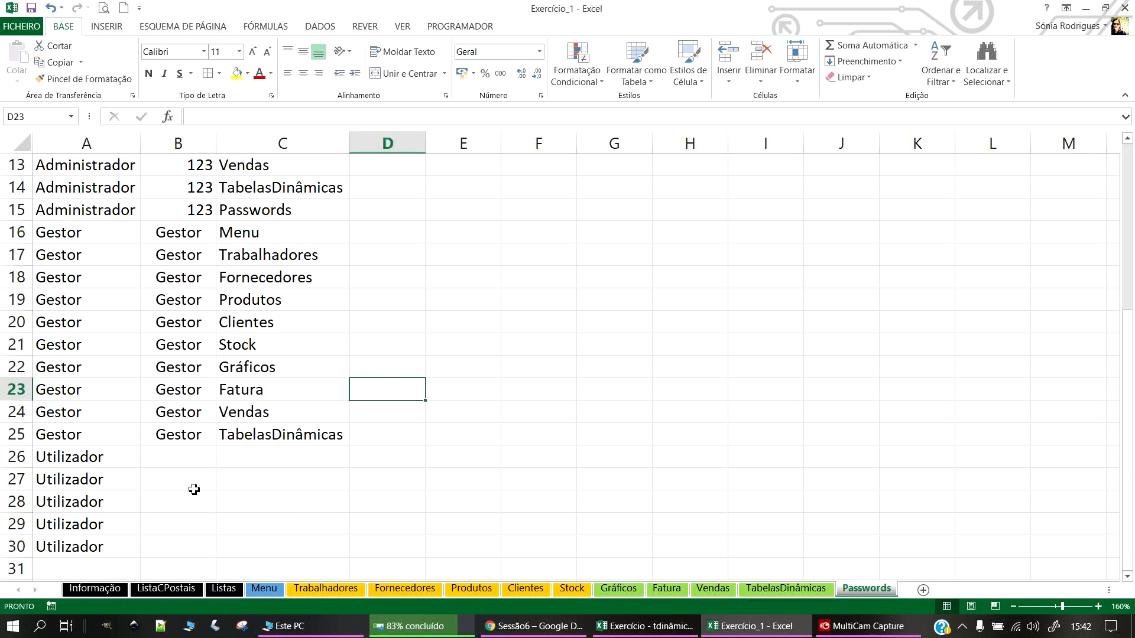
# Step: Copy the Utilizador entries into B26:B30 as their passwords
pyautogui.moveTo(114, 458); pyautogui.dragTo(102, 548)
pyautogui.hotkey('ctrl', 'c')
pyautogui.click(177, 455)
pyautogui.hotkey('ctrl', 'v')
pyautogui.click(383, 494)
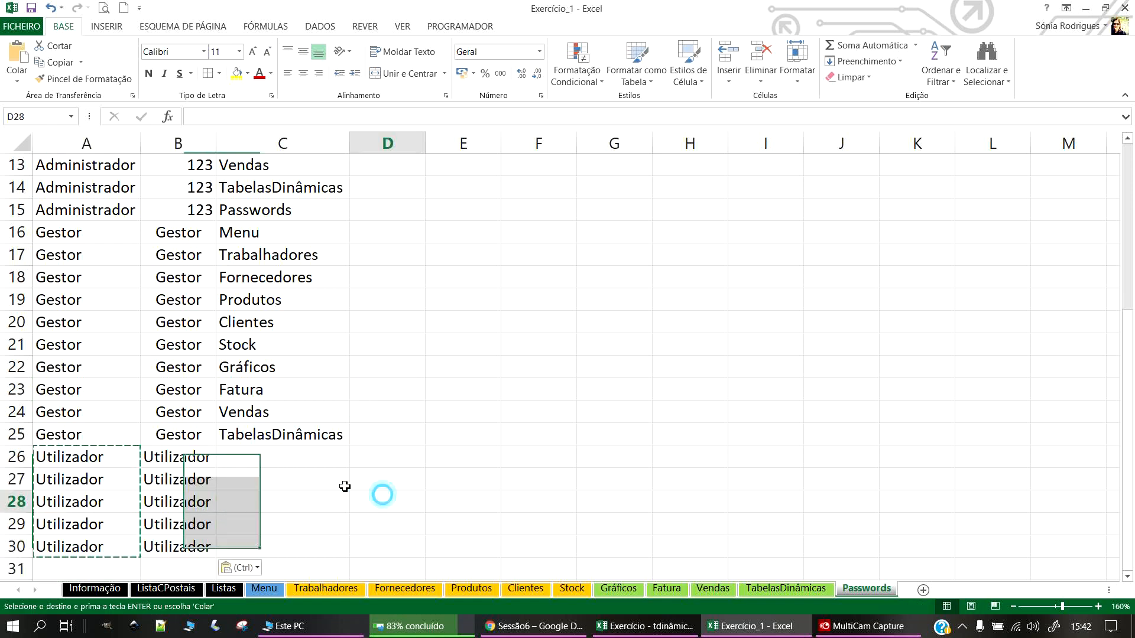
pyautogui.press('Escape')
# Step: Copy the Trabalhadores, Fornecedores, Produtos, Clientes, Stock and Fatura sheet names into C26:C31
pyautogui.click(272, 456)
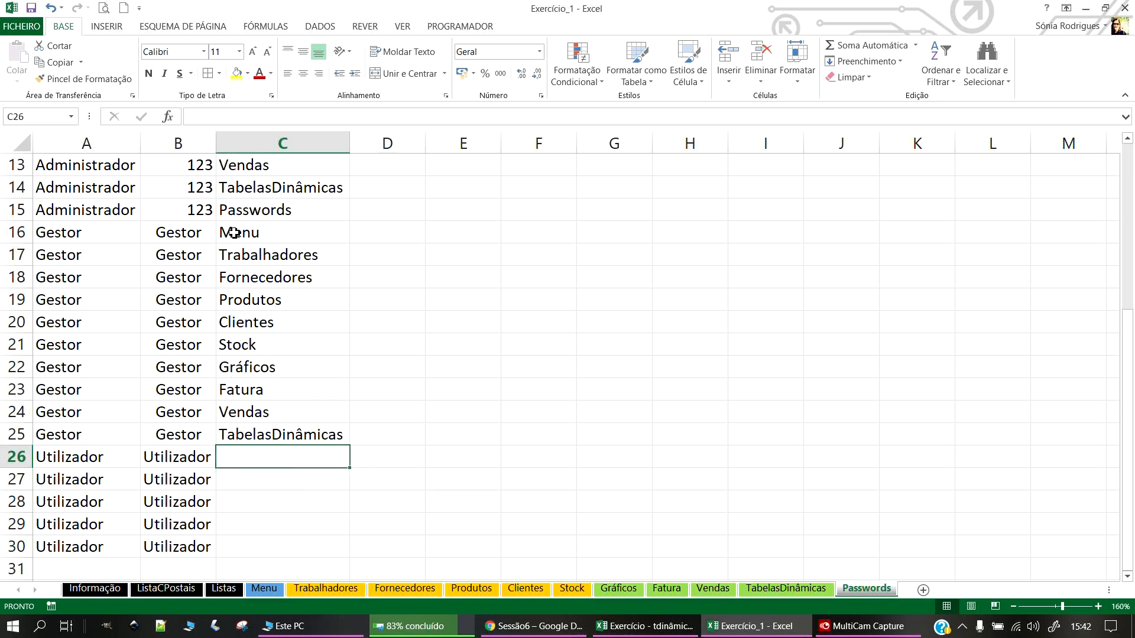
pyautogui.moveTo(258, 258); pyautogui.dragTo(275, 354)
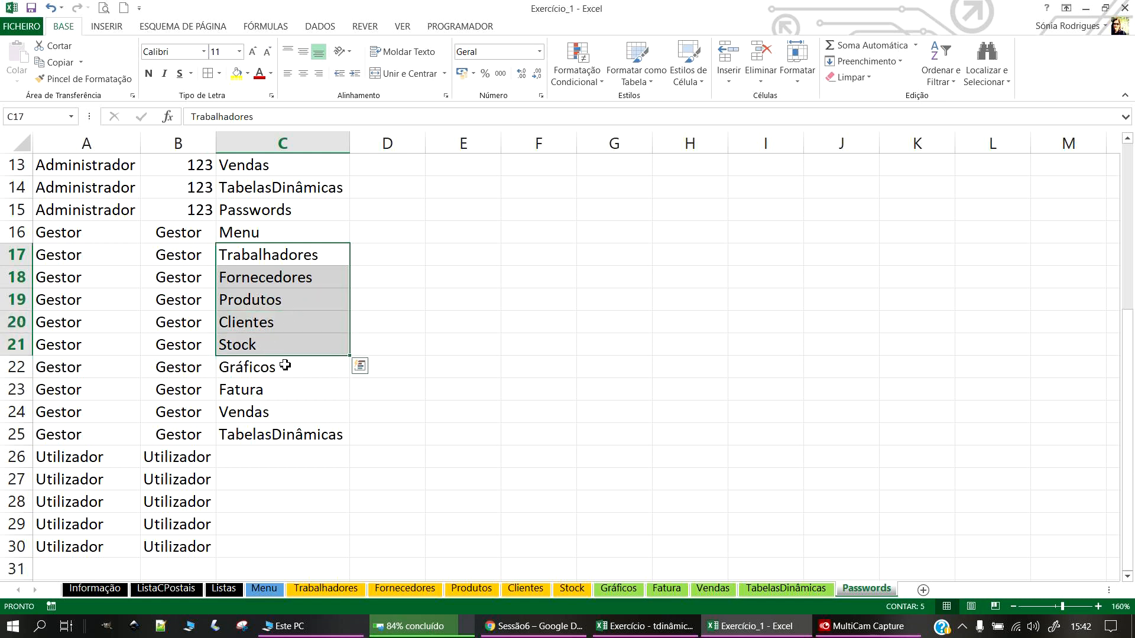
pyautogui.keyDown('ctrl'); pyautogui.click(271, 390); pyautogui.keyUp('ctrl')
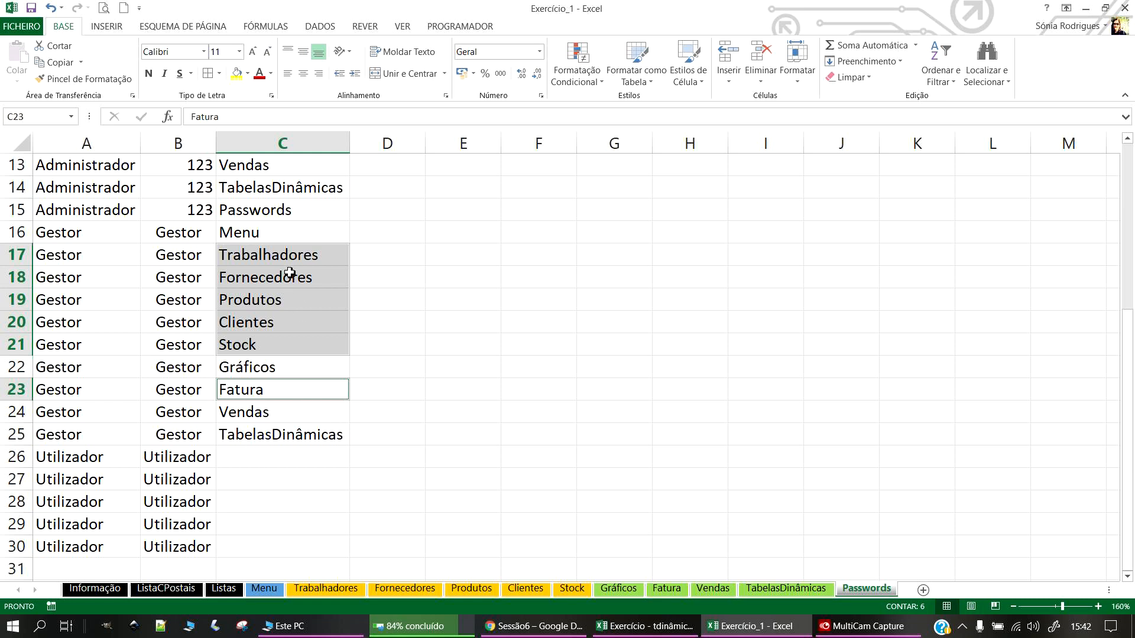
pyautogui.hotkey('ctrl', 'c')
pyautogui.click(279, 456)
pyautogui.hotkey('ctrl', 'v')
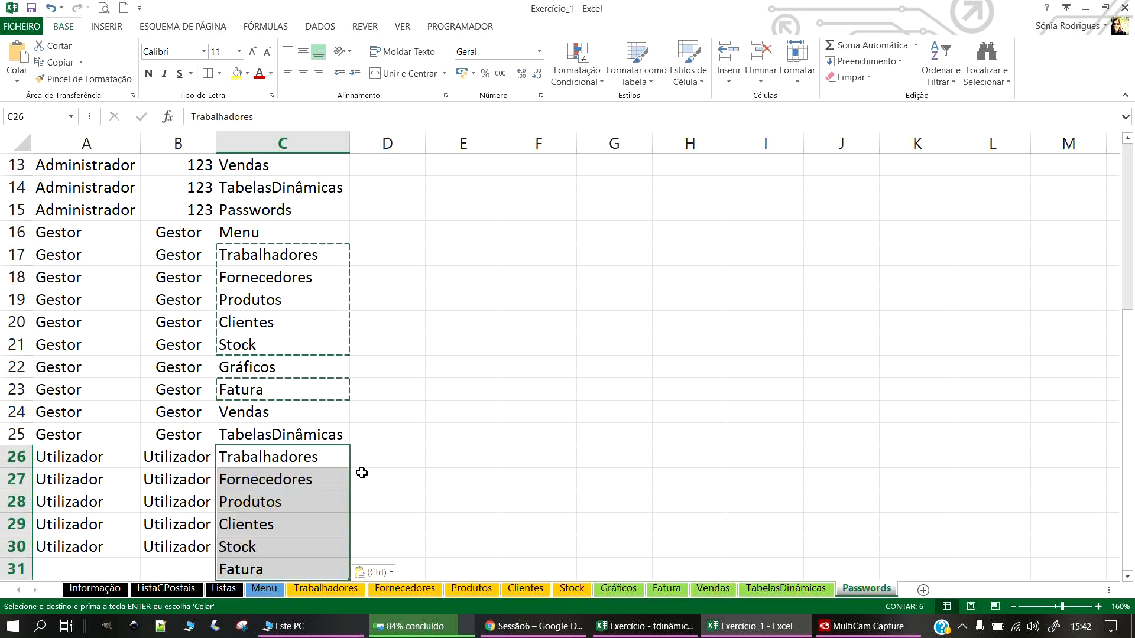
pyautogui.scroll(-1, 362, 472)
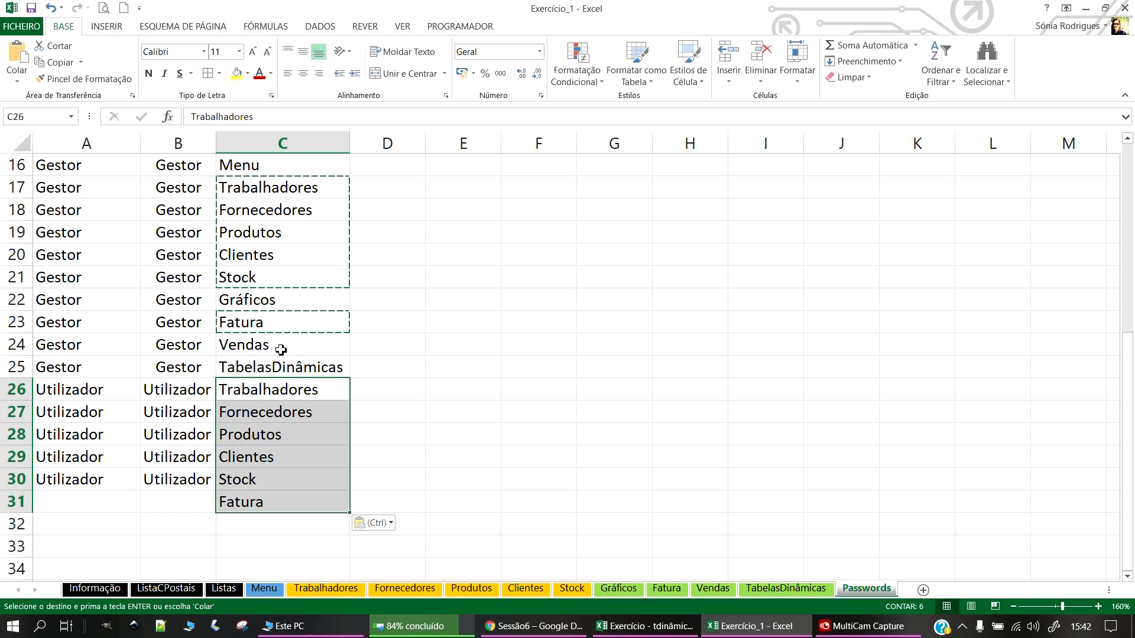
pyautogui.click(31, 8)
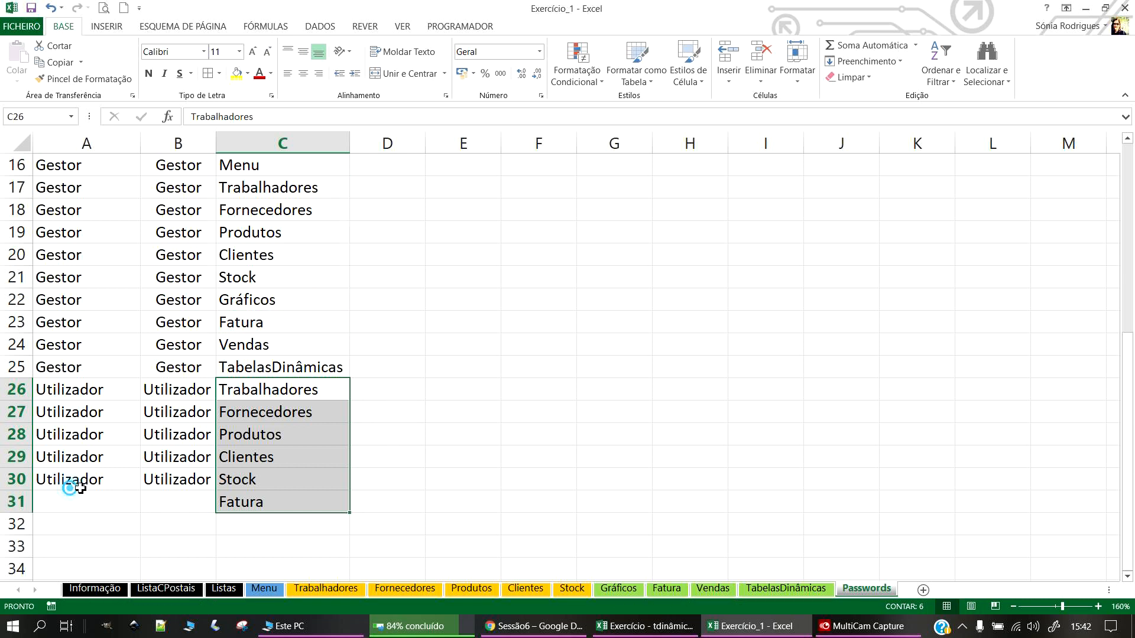
# Step: Copy row 30's Utilizador user and password into row 31
pyautogui.moveTo(70, 488); pyautogui.dragTo(169, 477)
pyautogui.hotkey('ctrl', 'c')
pyautogui.click(104, 507)
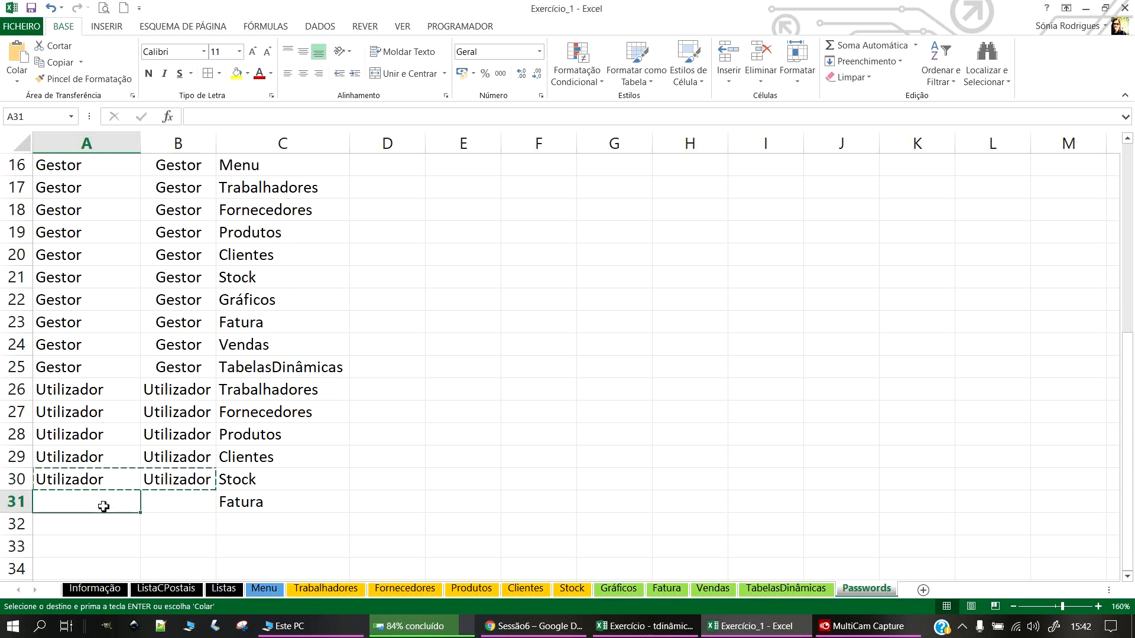
pyautogui.hotkey('ctrl', 'v')
pyautogui.click(32, 7)
pyautogui.click(407, 432)
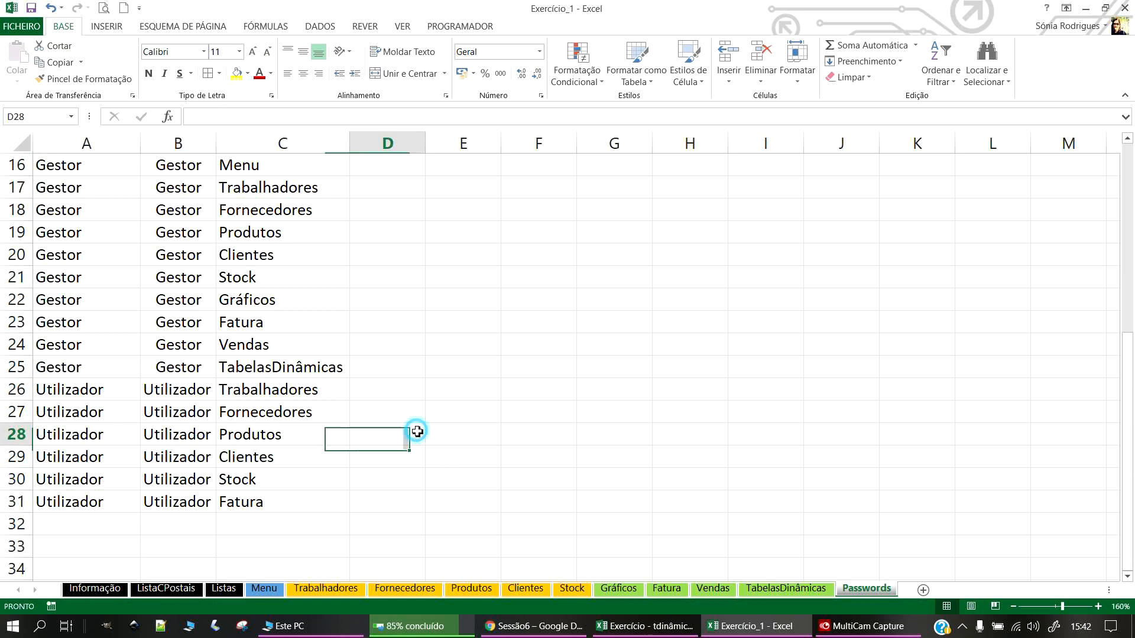
# Step: Select the whole Passwords list A1:C31
pyautogui.scroll(3, 146, 359)
pyautogui.scroll(2, 146, 359)
pyautogui.scroll(-7, 130, 349)
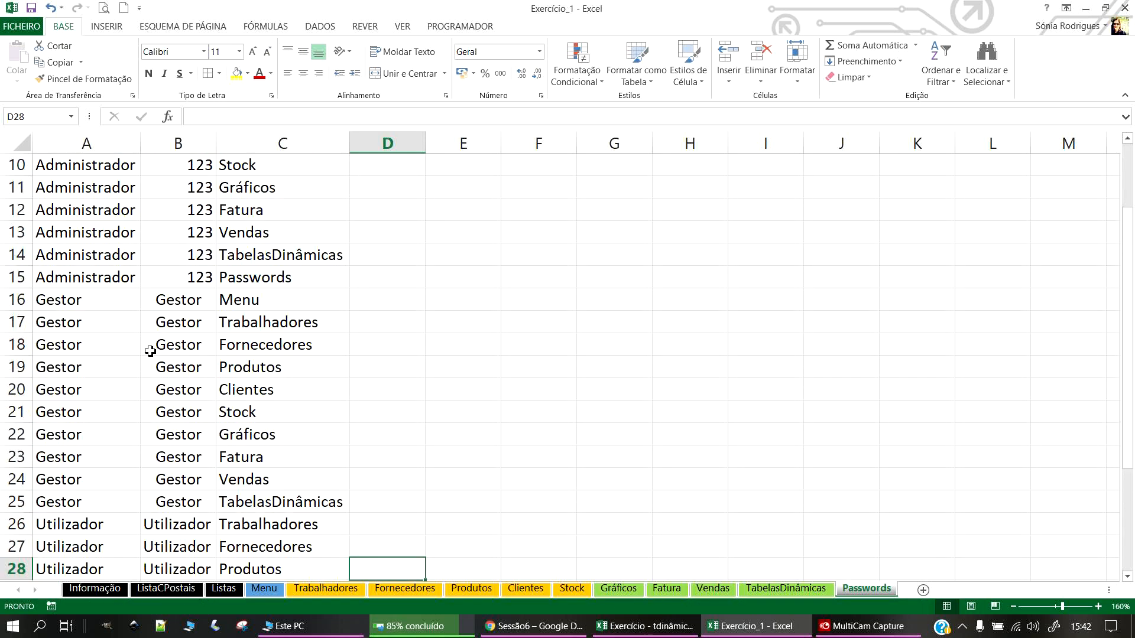
pyautogui.scroll(3, 194, 337)
pyautogui.scroll(4, 171, 319)
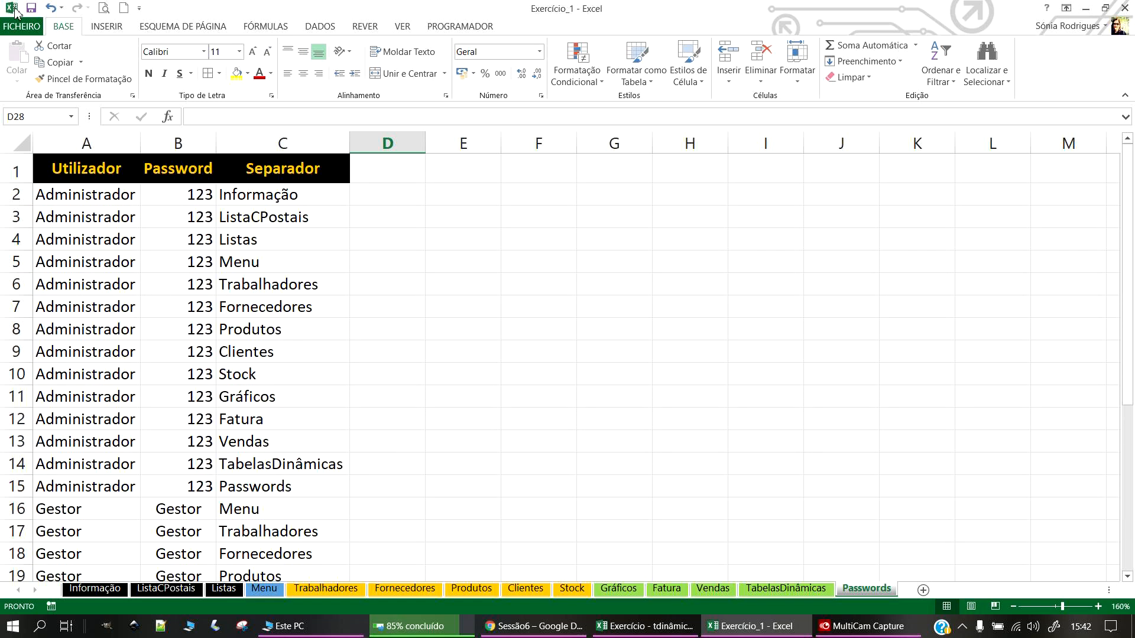
pyautogui.scroll(-7, 567, 402)
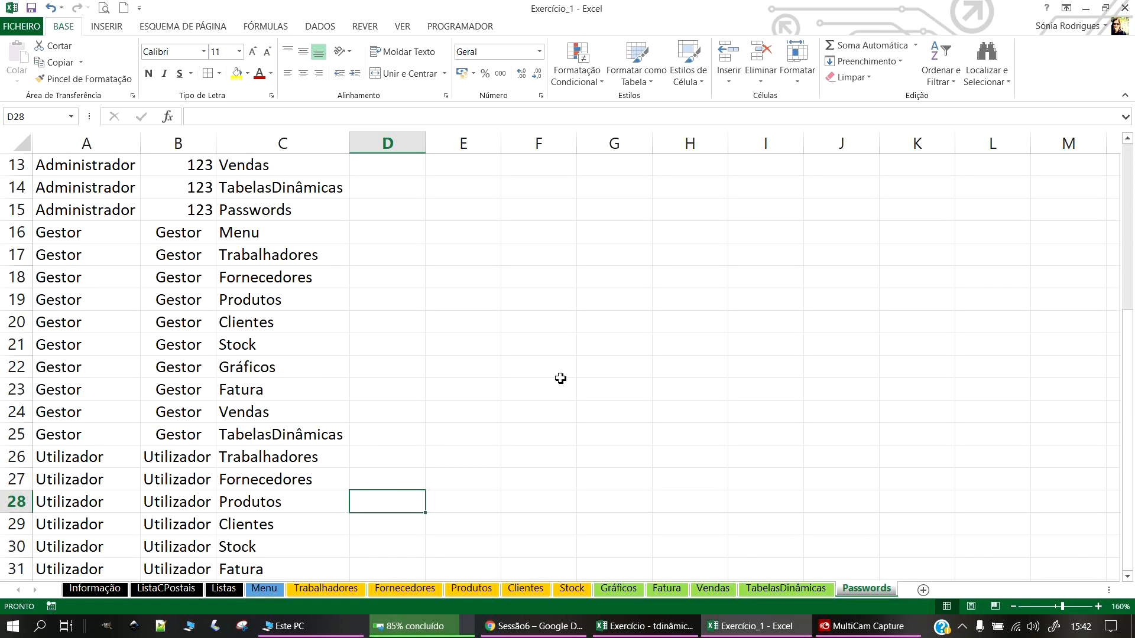
pyautogui.scroll(7, 562, 393)
pyautogui.moveTo(85, 170); pyautogui.dragTo(261, 504)
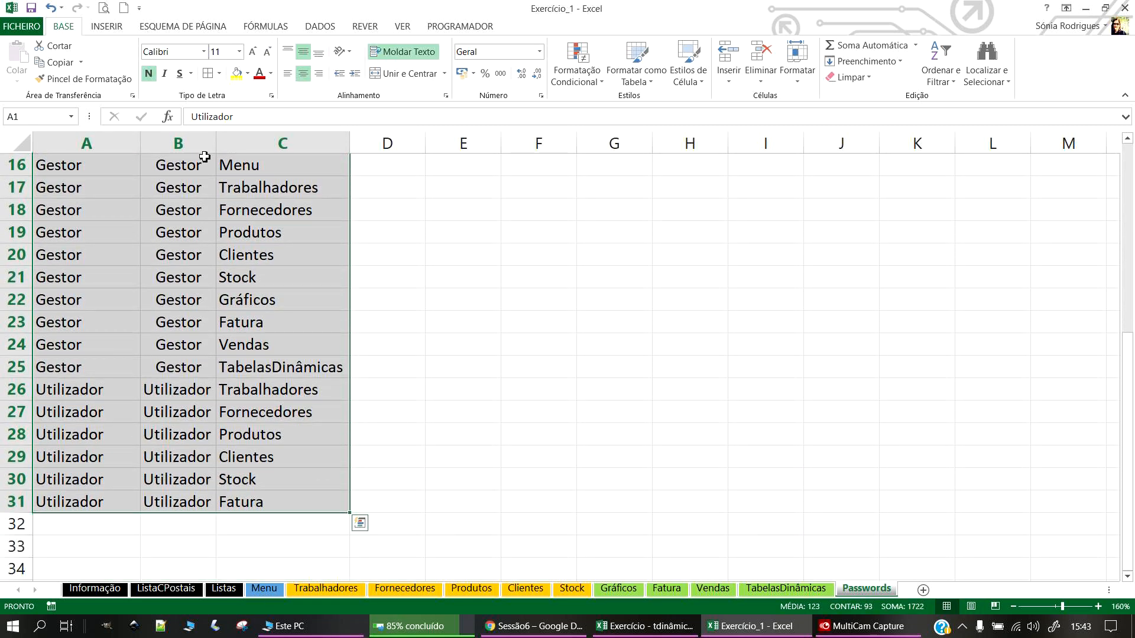
# Step: Apply All Borders to A1:C31 and convert it into a table with headers
pyautogui.click(208, 74)
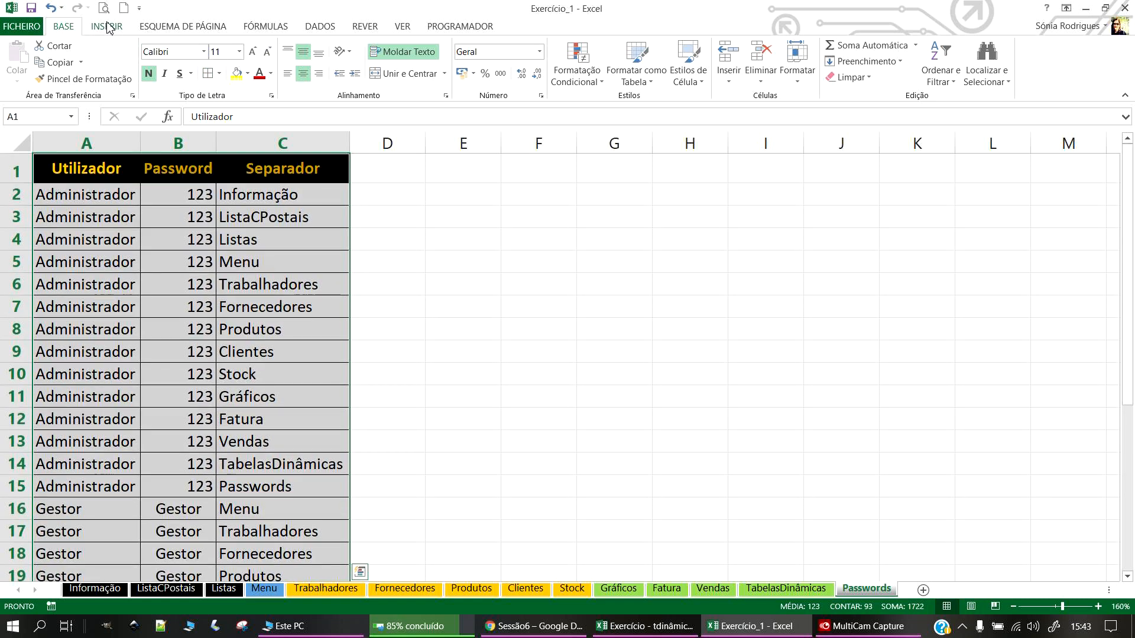
pyautogui.click(108, 27)
pyautogui.click(132, 59)
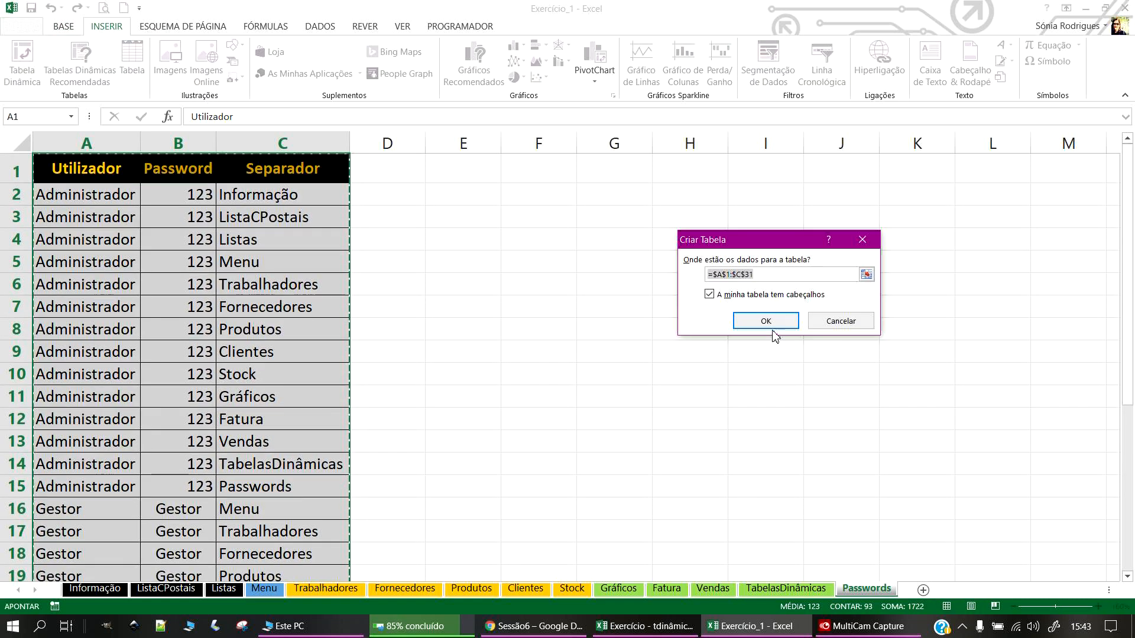
pyautogui.click(770, 326)
pyautogui.click(414, 289)
# Step: Apply a grey banded-row table style to the new table
pyautogui.click(233, 225)
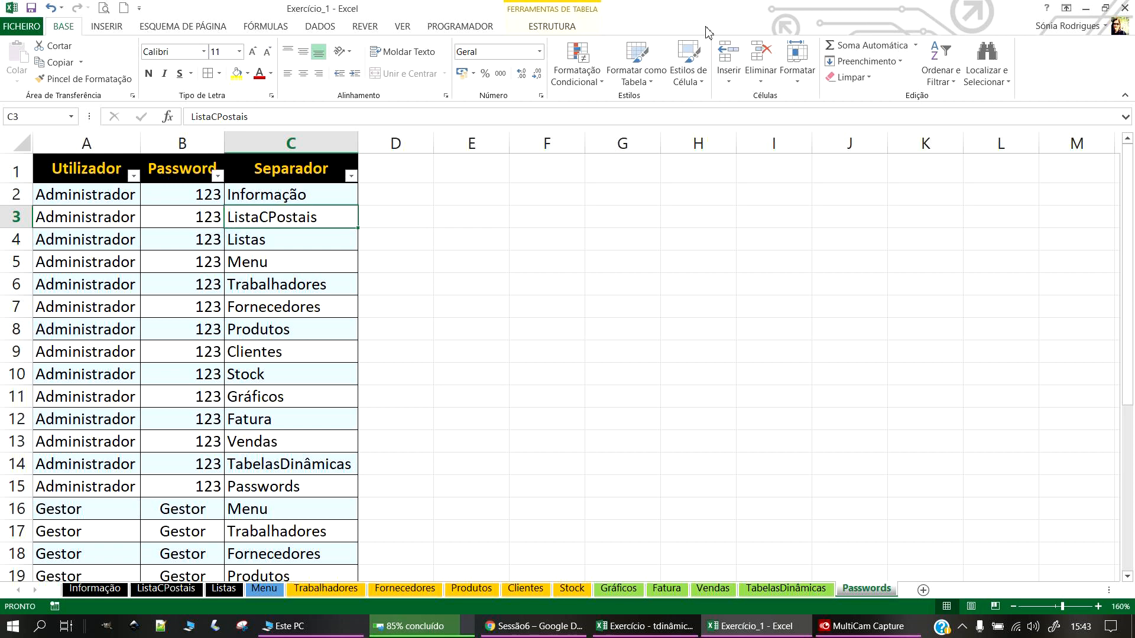
pyautogui.click(552, 26)
pyautogui.click(1024, 61)
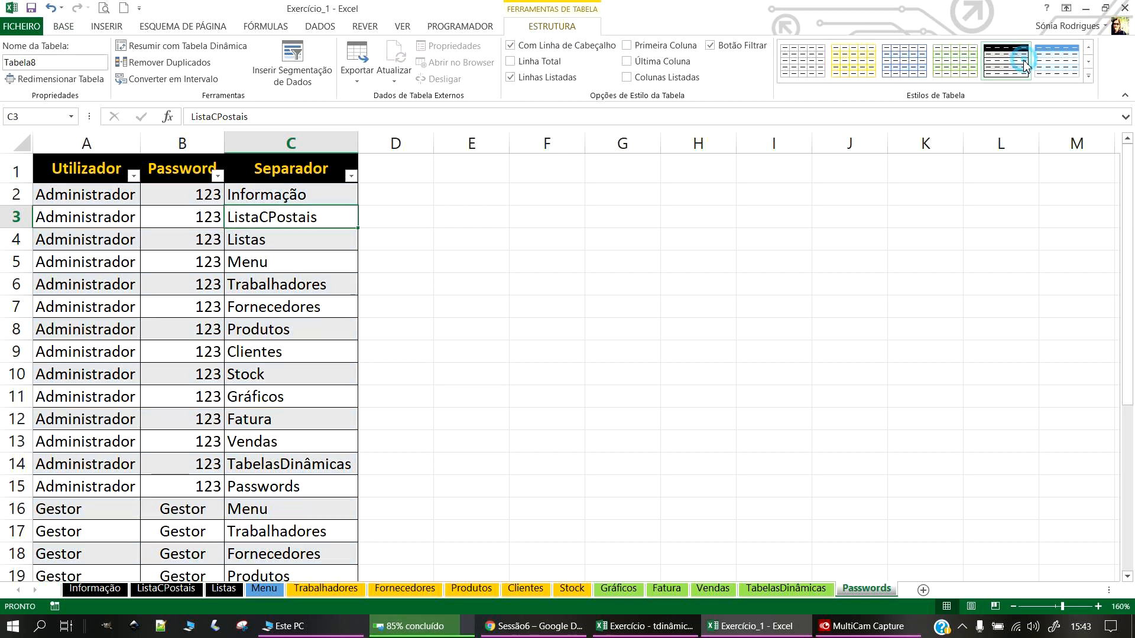
pyautogui.click(440, 311)
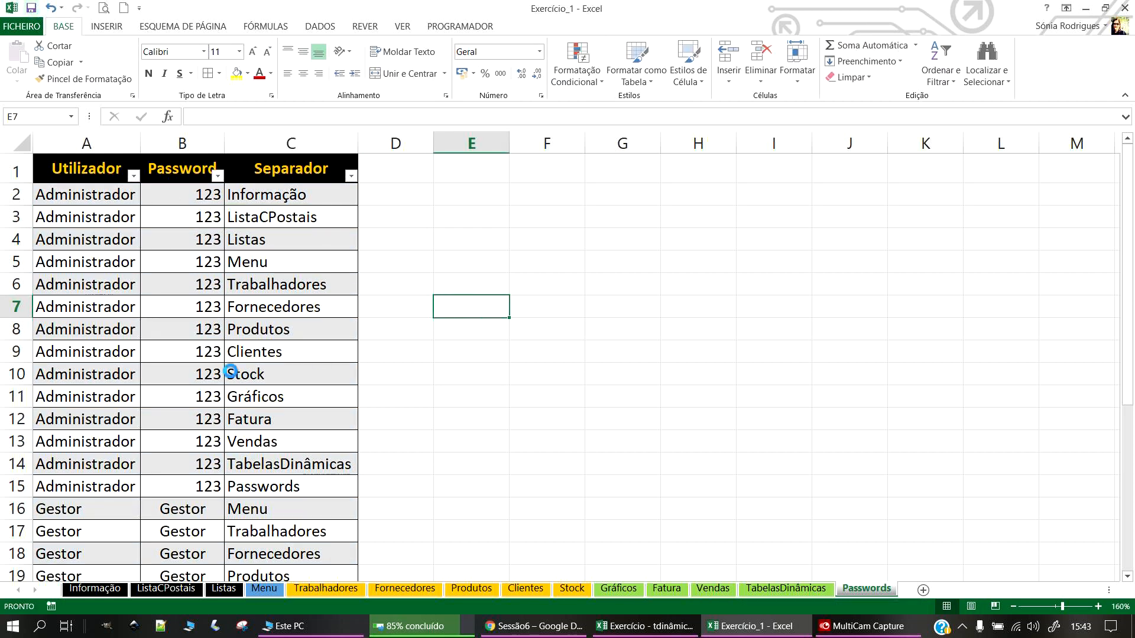
# Step: Browse the Informação, ListaCPostais and Menu sheets, then save the workbook
pyautogui.scroll(-7, 233, 369)
pyautogui.scroll(7, 768, 499)
pyautogui.click(92, 589)
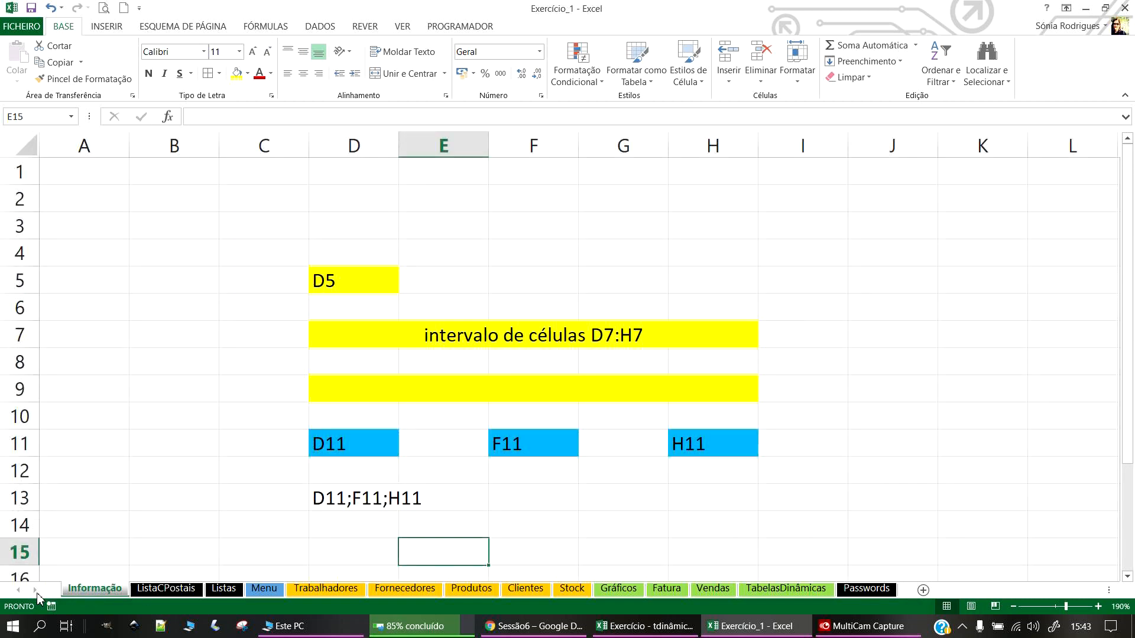
pyautogui.click(166, 589)
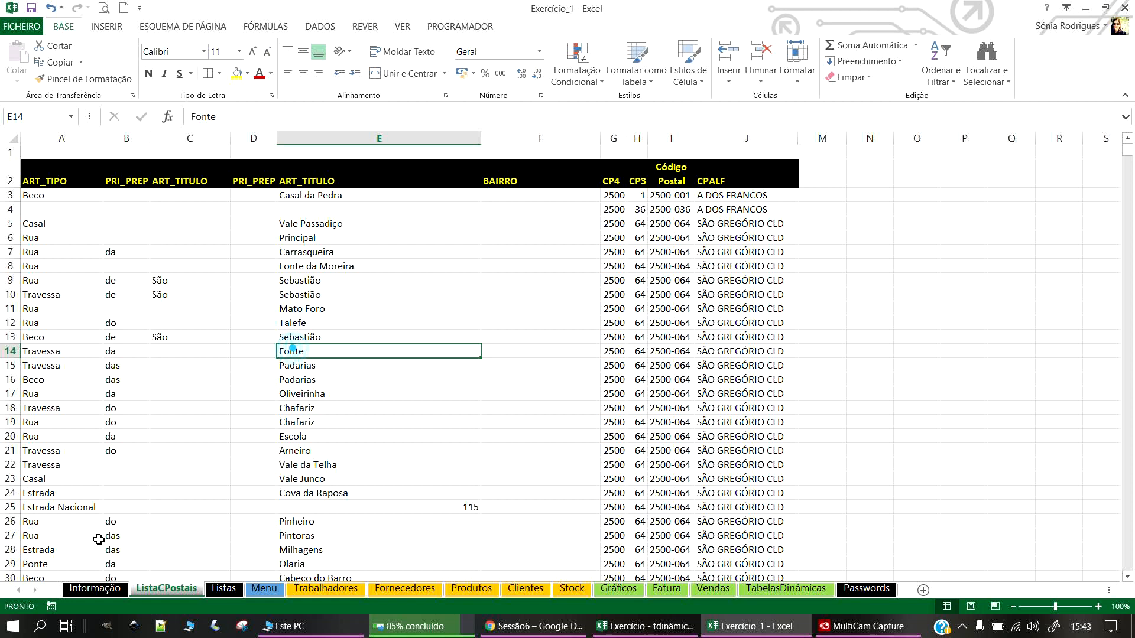
pyautogui.click(264, 589)
pyautogui.click(32, 8)
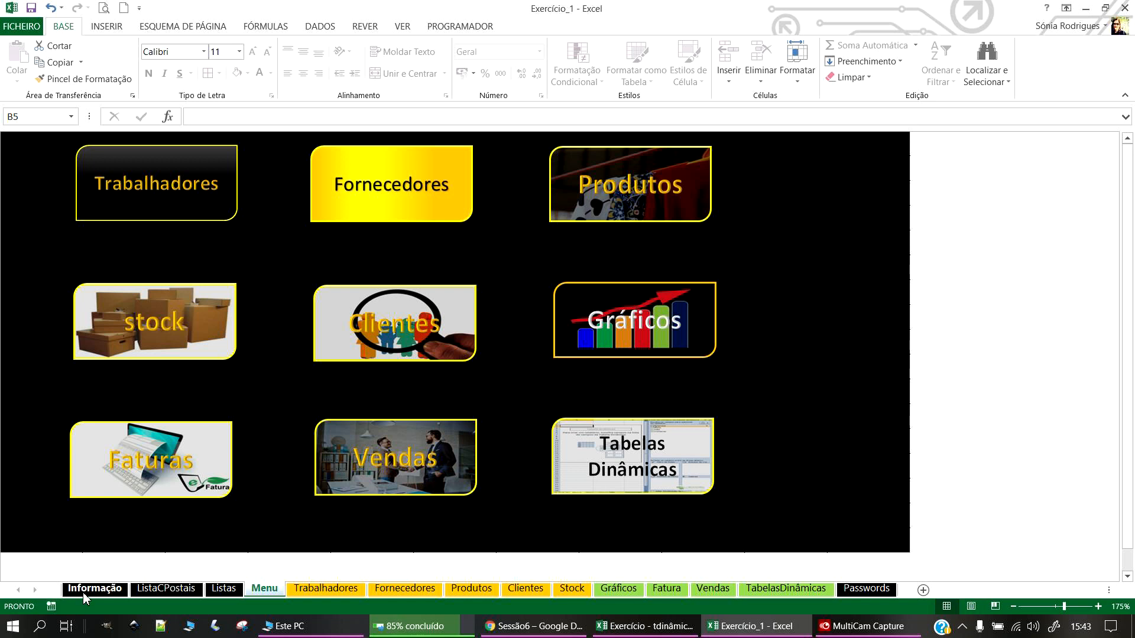
# Step: Hide the Informação sheet and go back to the Passwords sheet
pyautogui.rightClick(91, 588)
pyautogui.click(142, 548)
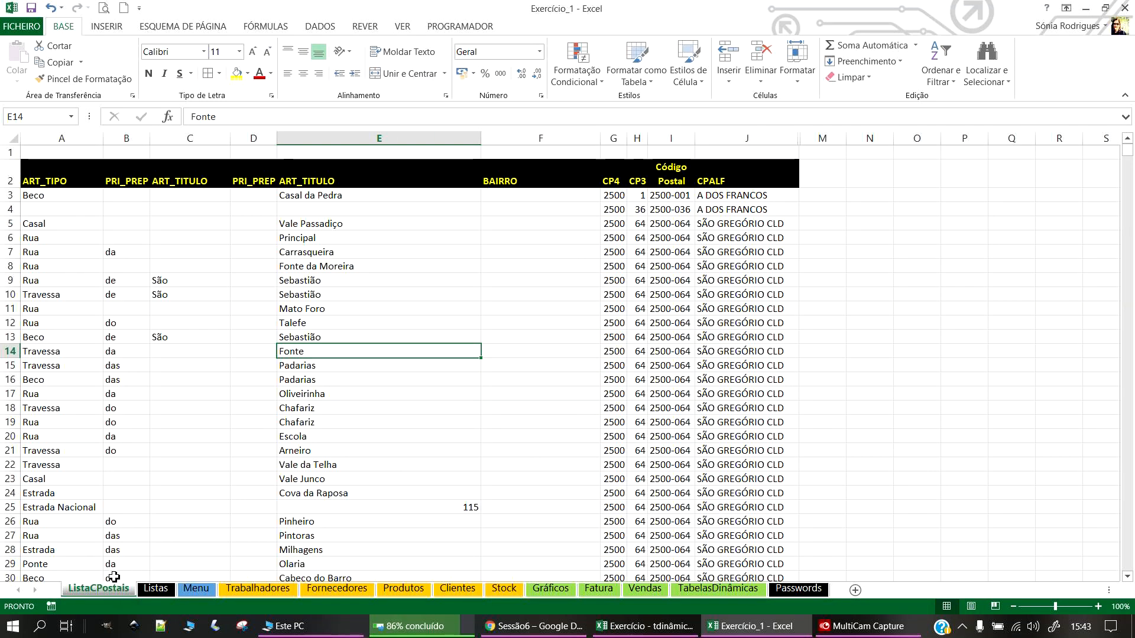
pyautogui.click(155, 589)
pyautogui.click(199, 590)
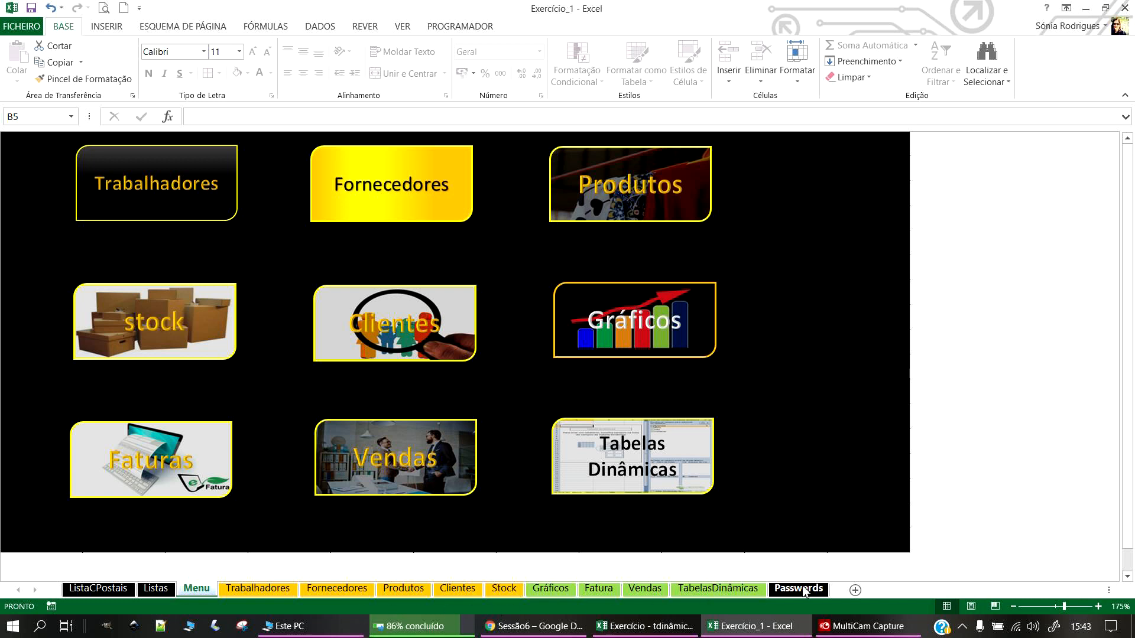
pyautogui.click(805, 590)
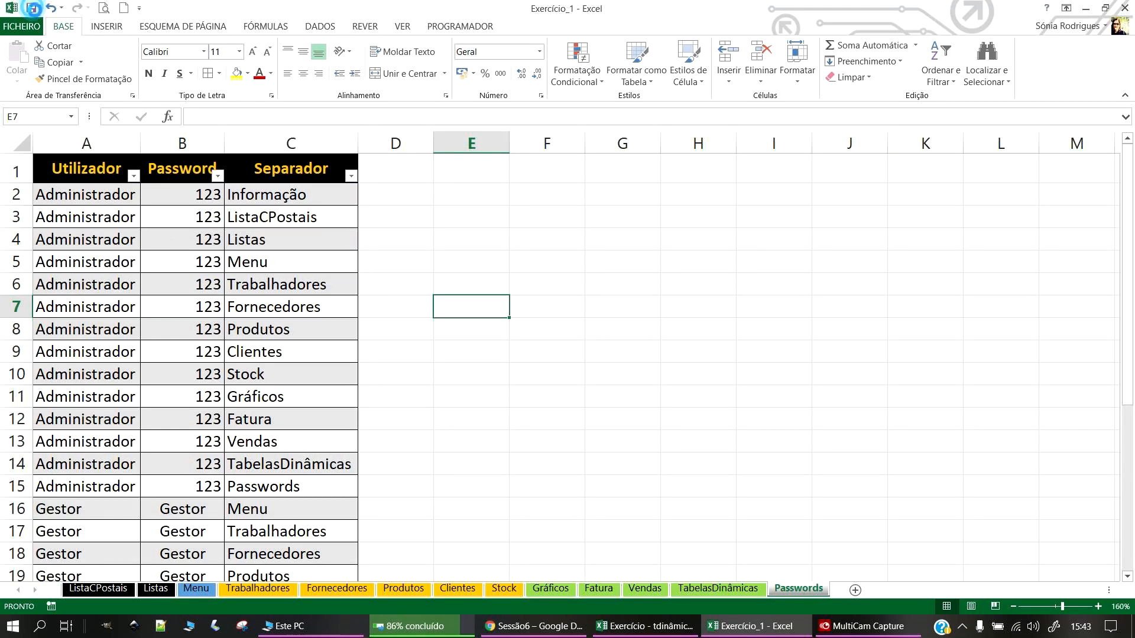